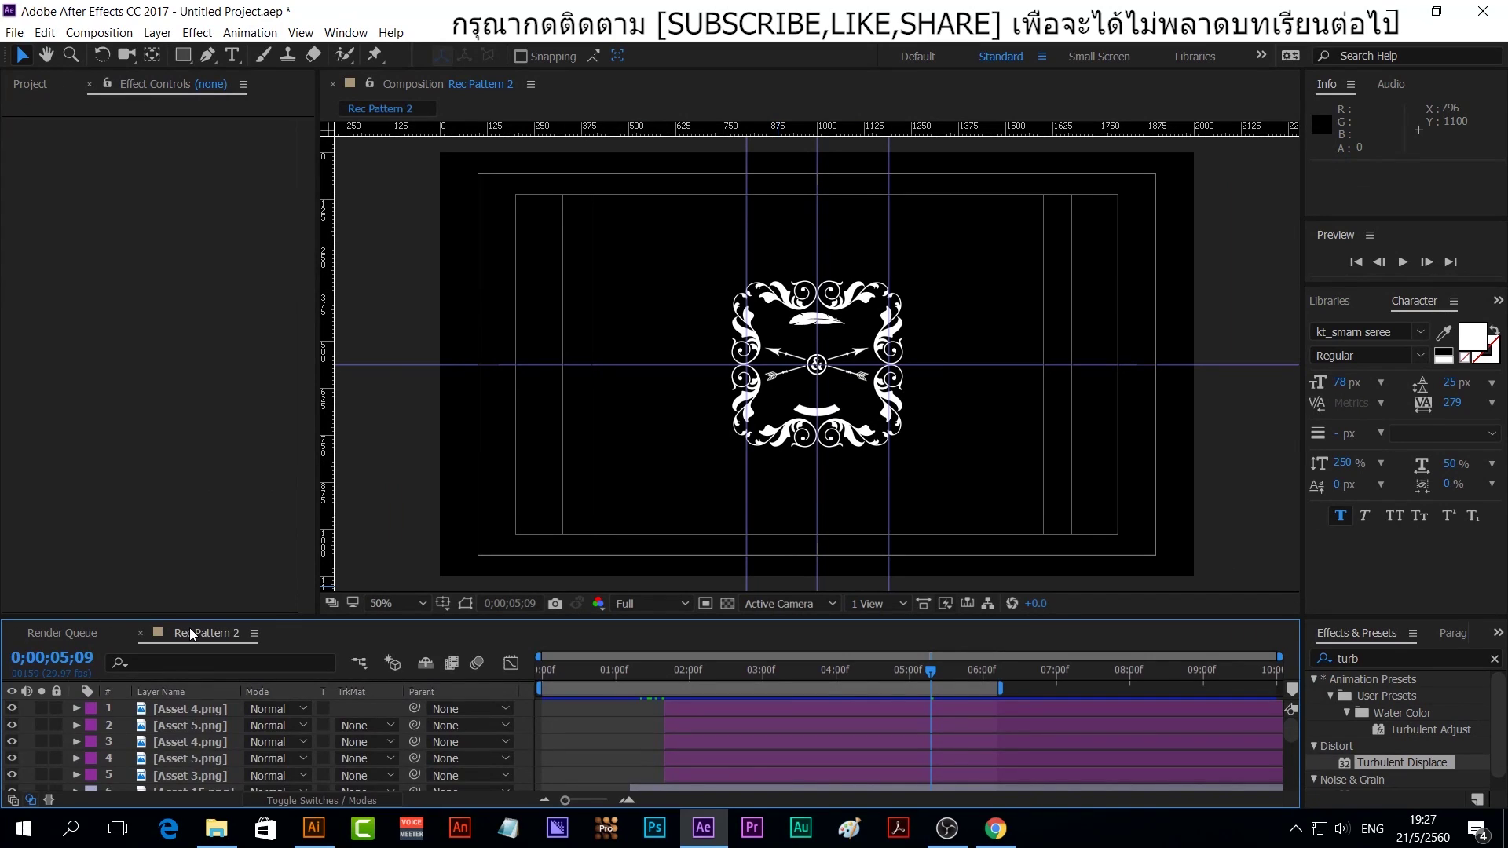
# Enlarge the Timeline and delete the frame artwork layers 6 to 16
pyautogui.moveTo(823, 624); pyautogui.dragTo(817, 445)
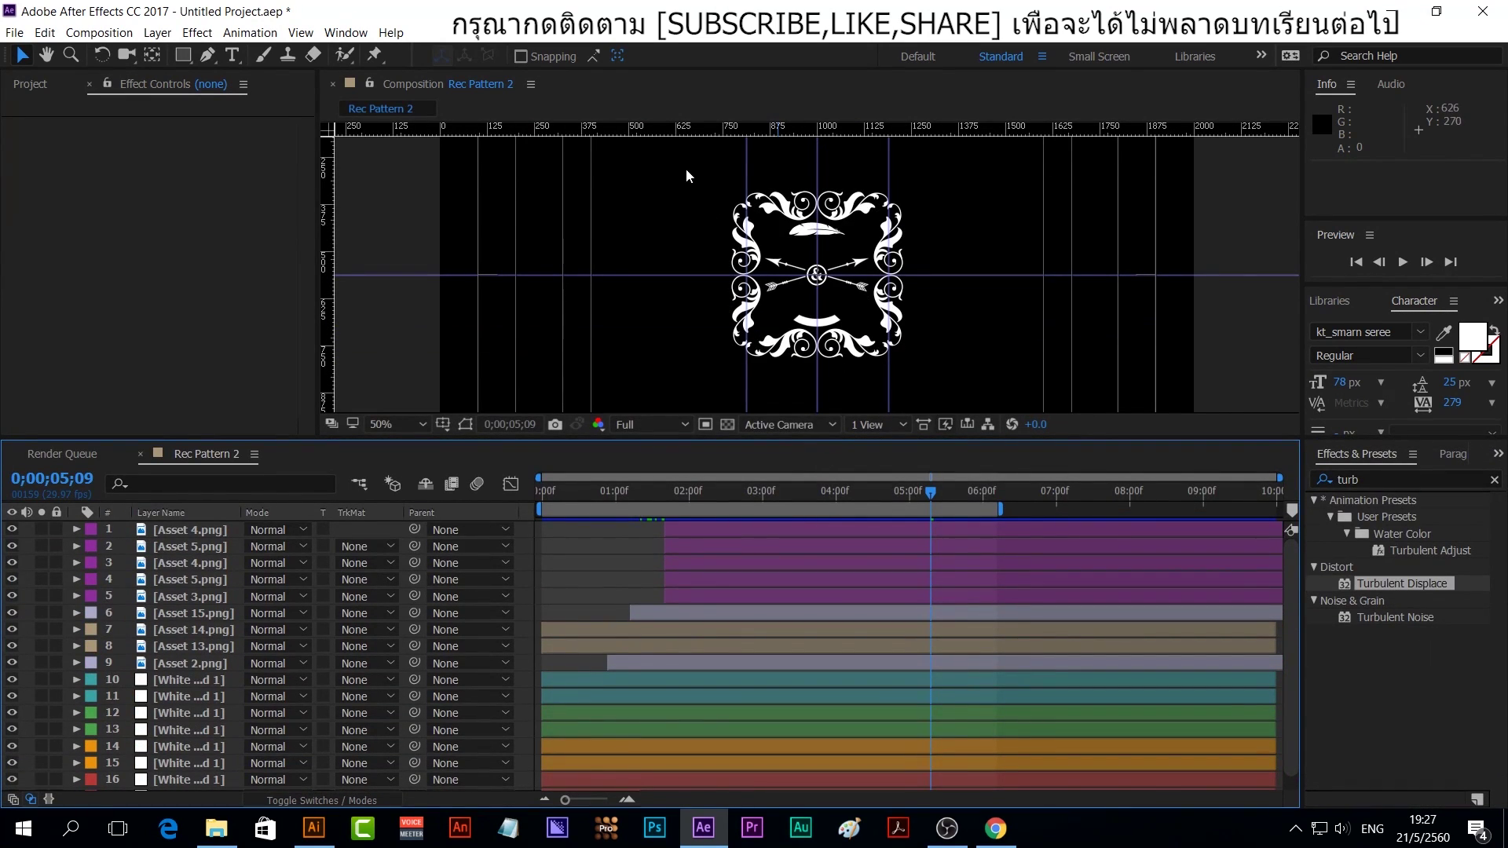
pyautogui.moveTo(662, 233); pyautogui.dragTo(920, 314)
pyautogui.press('Delete')
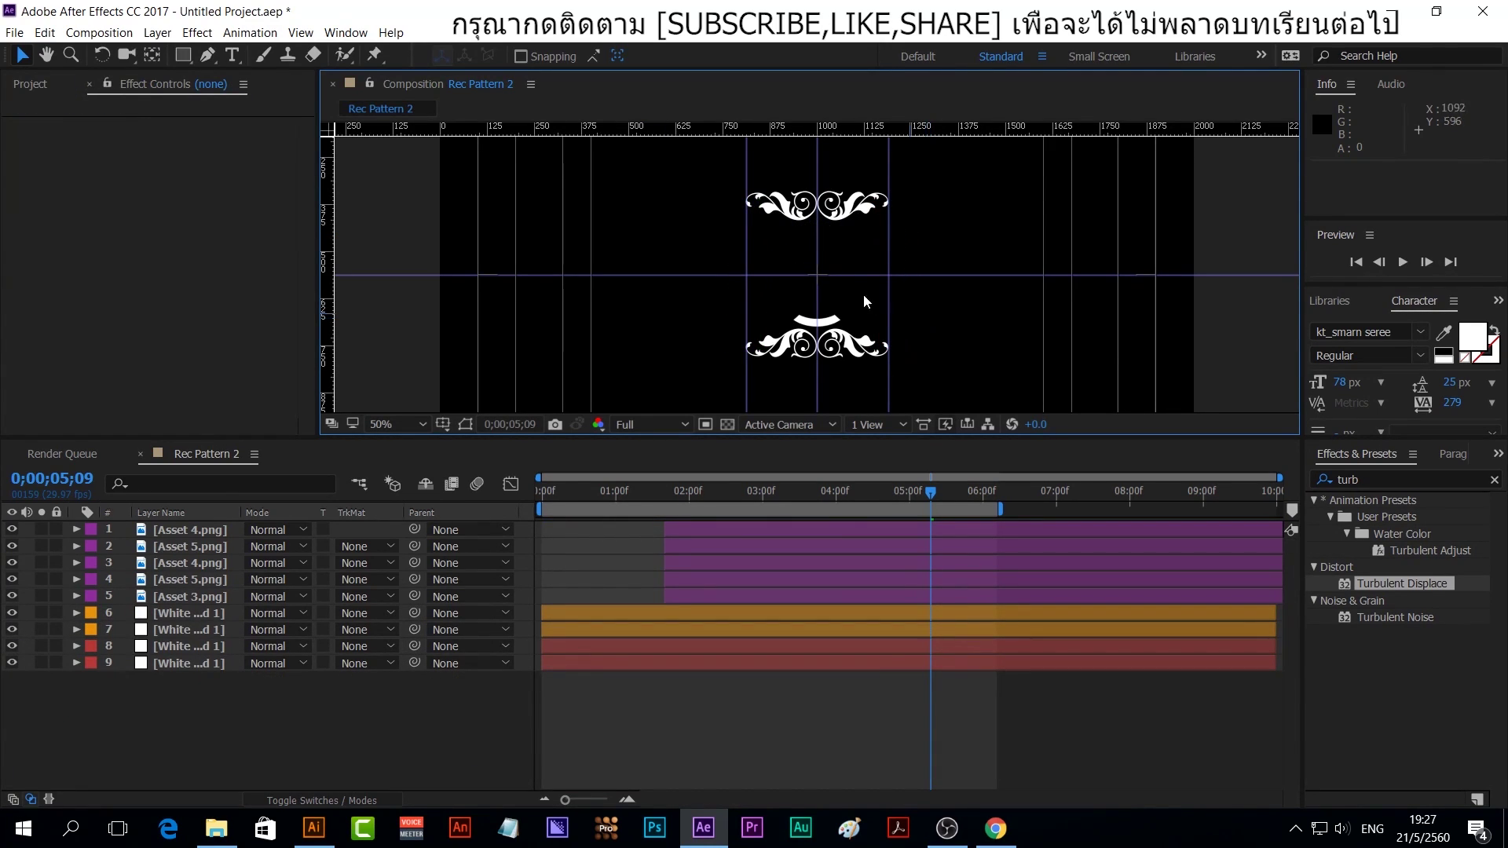
# Delete the small centre ornament layers, leaving four white ornament layers
pyautogui.moveTo(789, 300); pyautogui.dragTo(859, 333)
pyautogui.press('Delete')
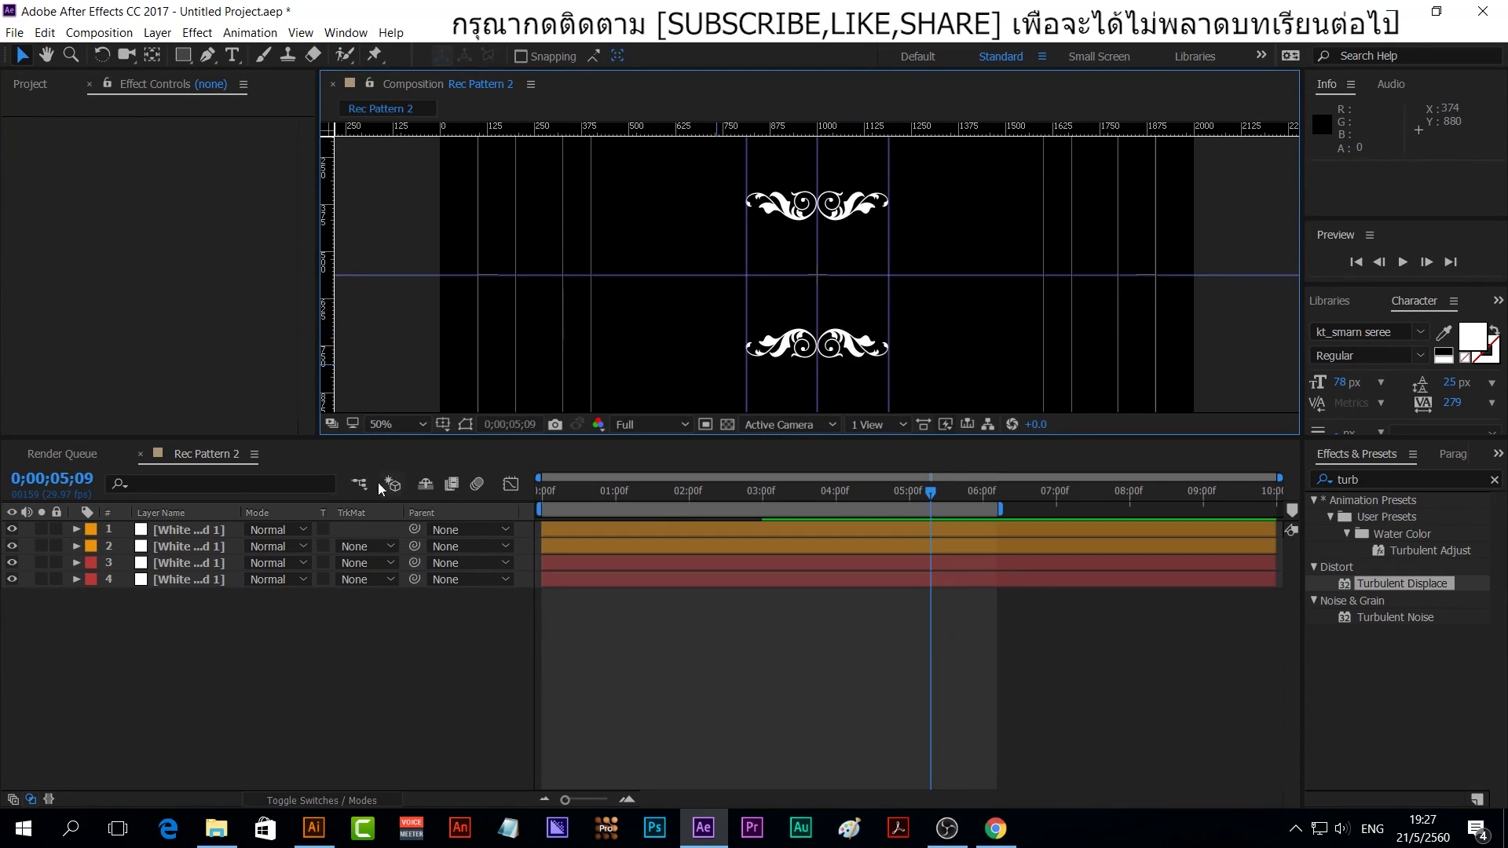
pyautogui.click(203, 663)
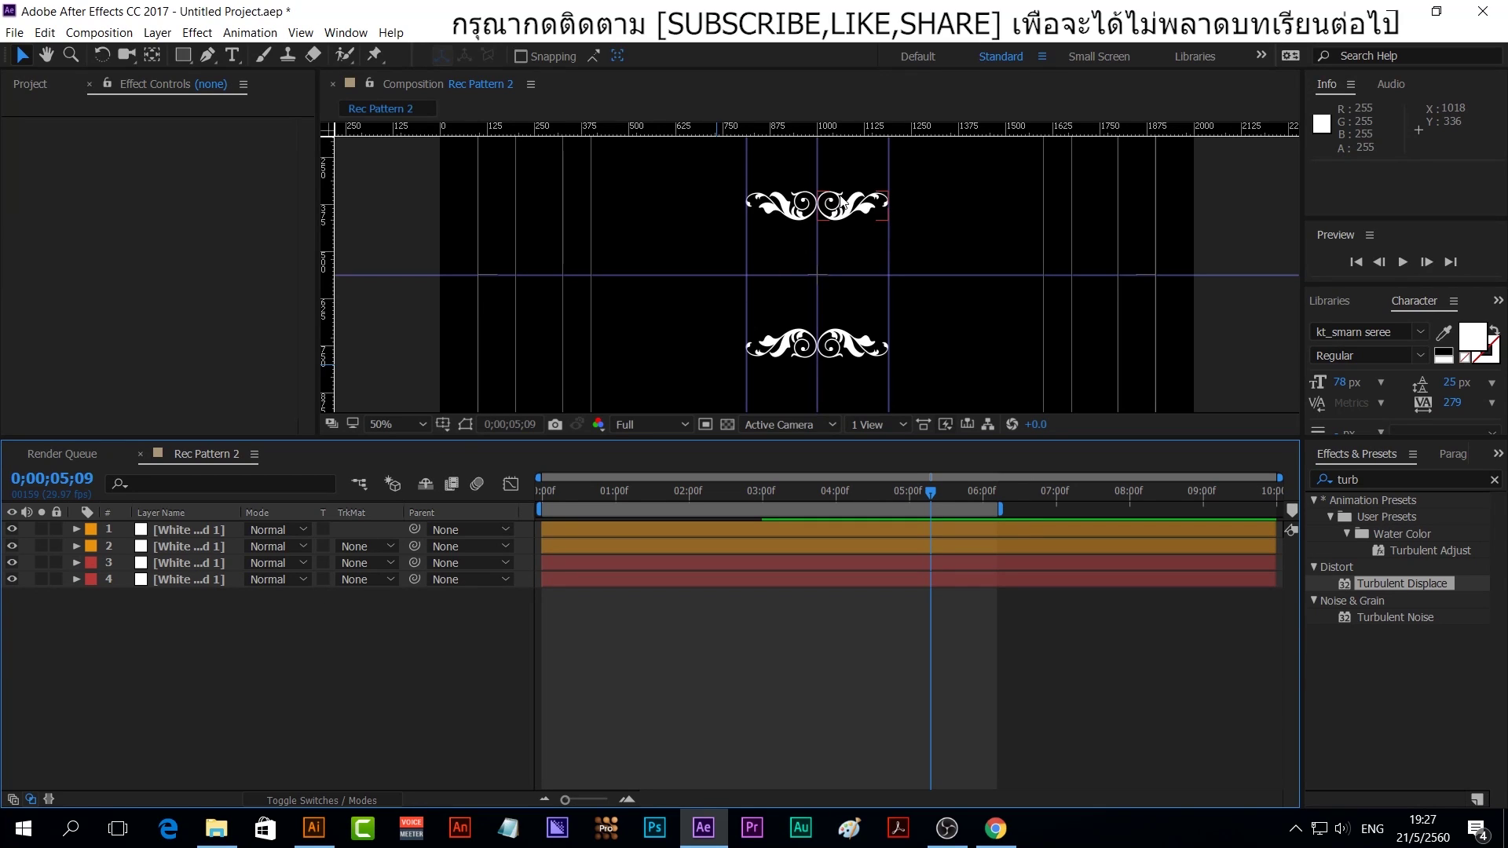
# Drag the ornament pairs in the viewer so the top sits at Y 342 and the bottom at Y 788
pyautogui.moveTo(189, 605); pyautogui.dragTo(185, 563)
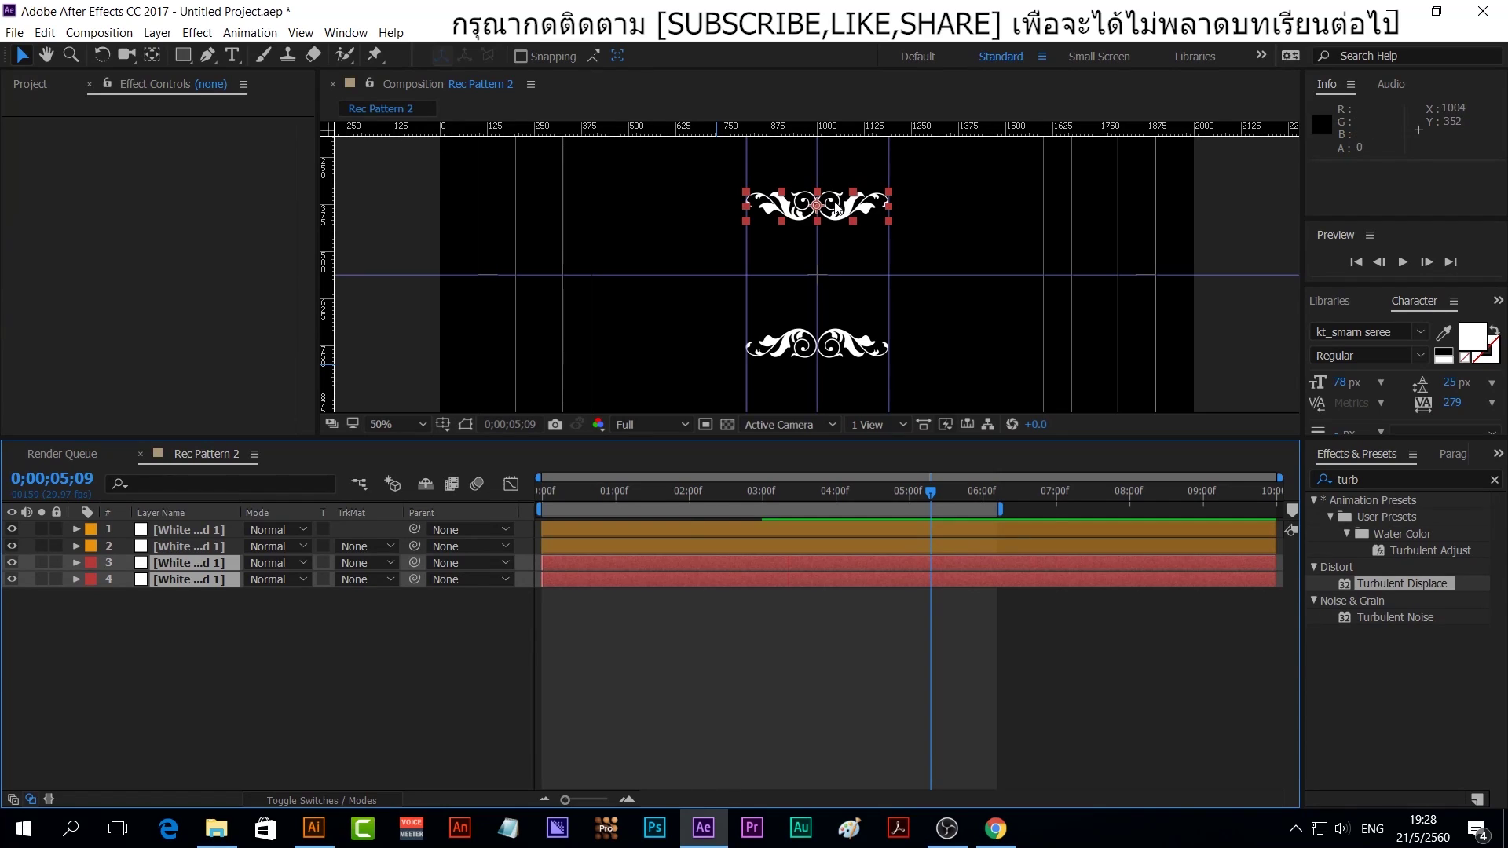
pyautogui.moveTo(837, 209); pyautogui.dragTo(850, 380)
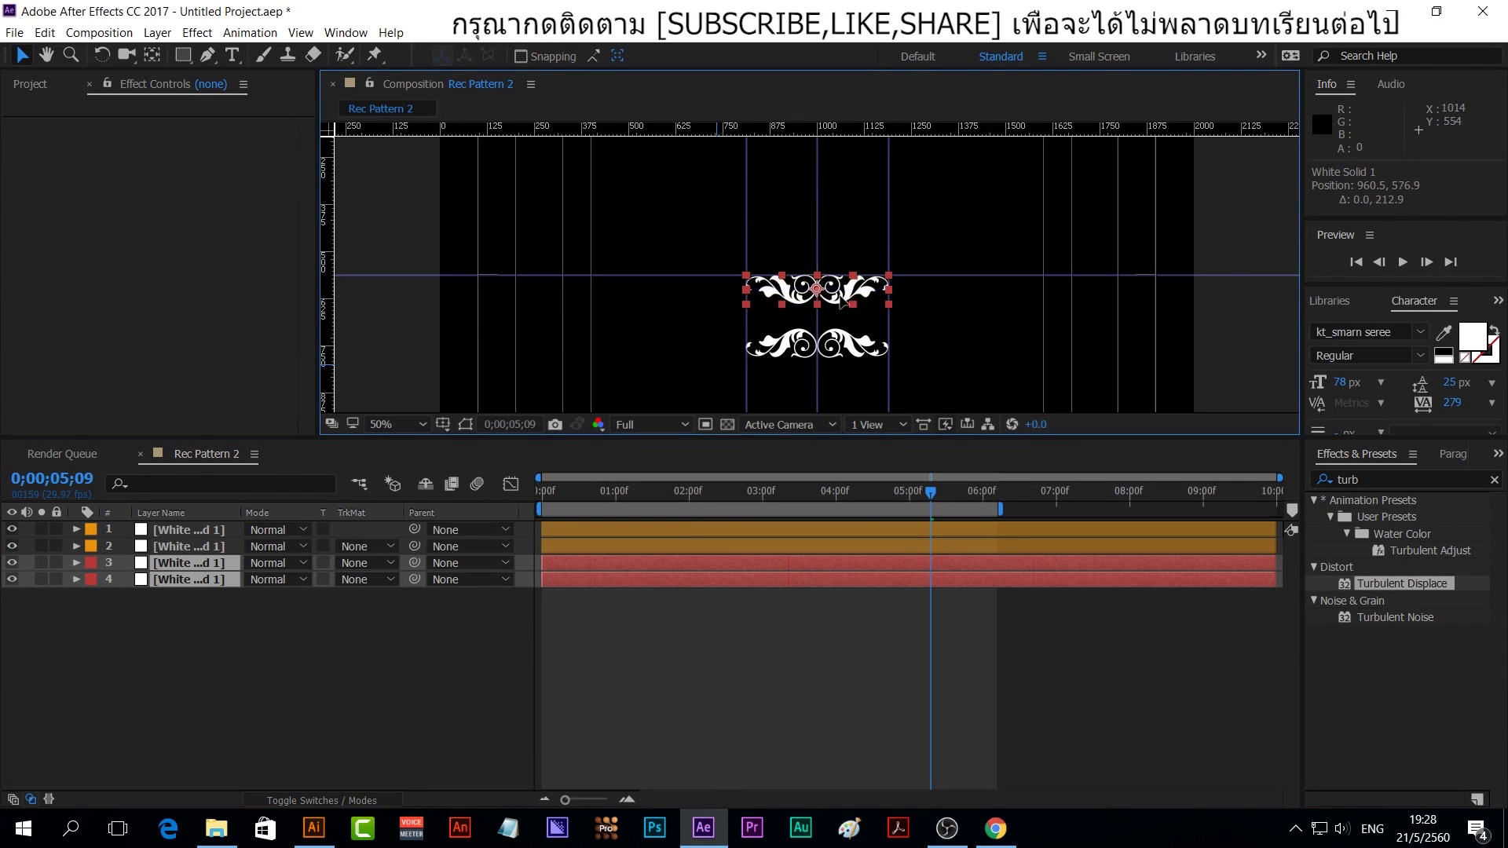
pyautogui.moveTo(779, 304)
pyautogui.mouseDown()
pyautogui.moveTo(846, 343)
pyautogui.moveTo(846, 198)
pyautogui.mouseUp()
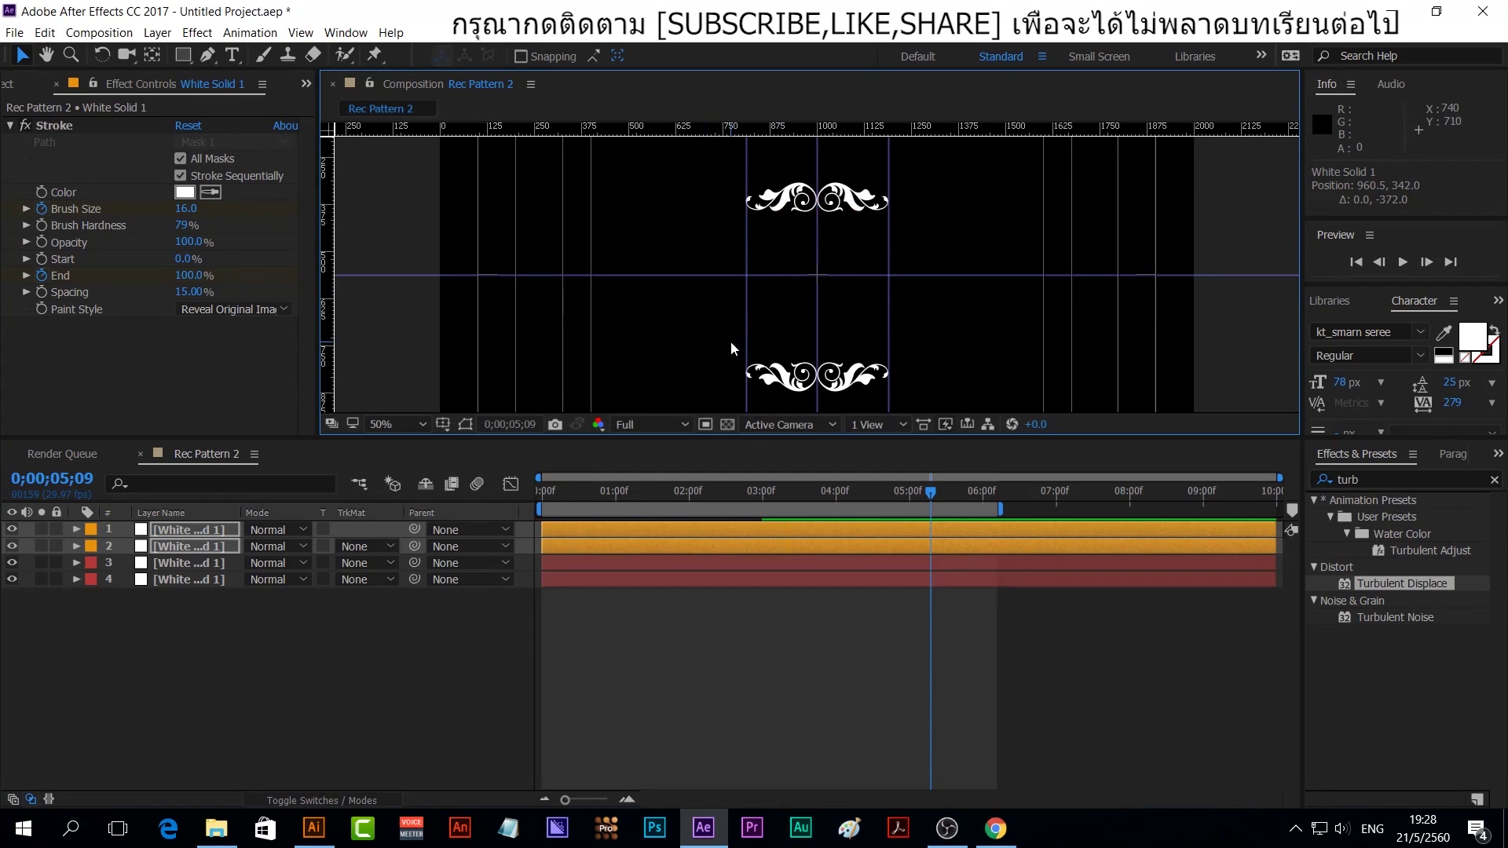
pyautogui.moveTo(730, 341)
pyautogui.mouseDown()
pyautogui.moveTo(925, 396)
pyautogui.moveTo(839, 219)
pyautogui.mouseUp()
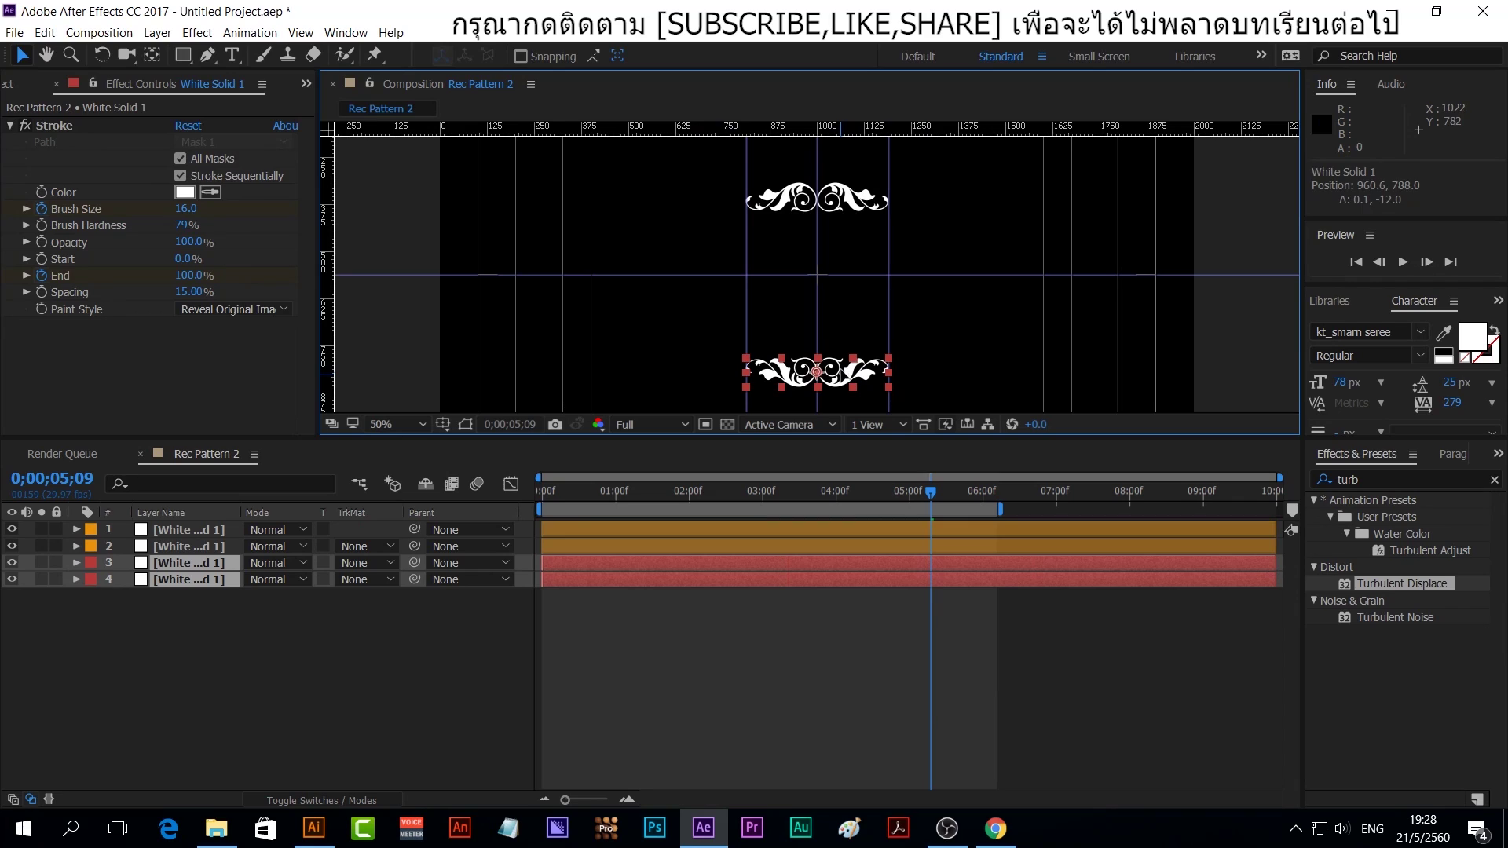
pyautogui.click(294, 642)
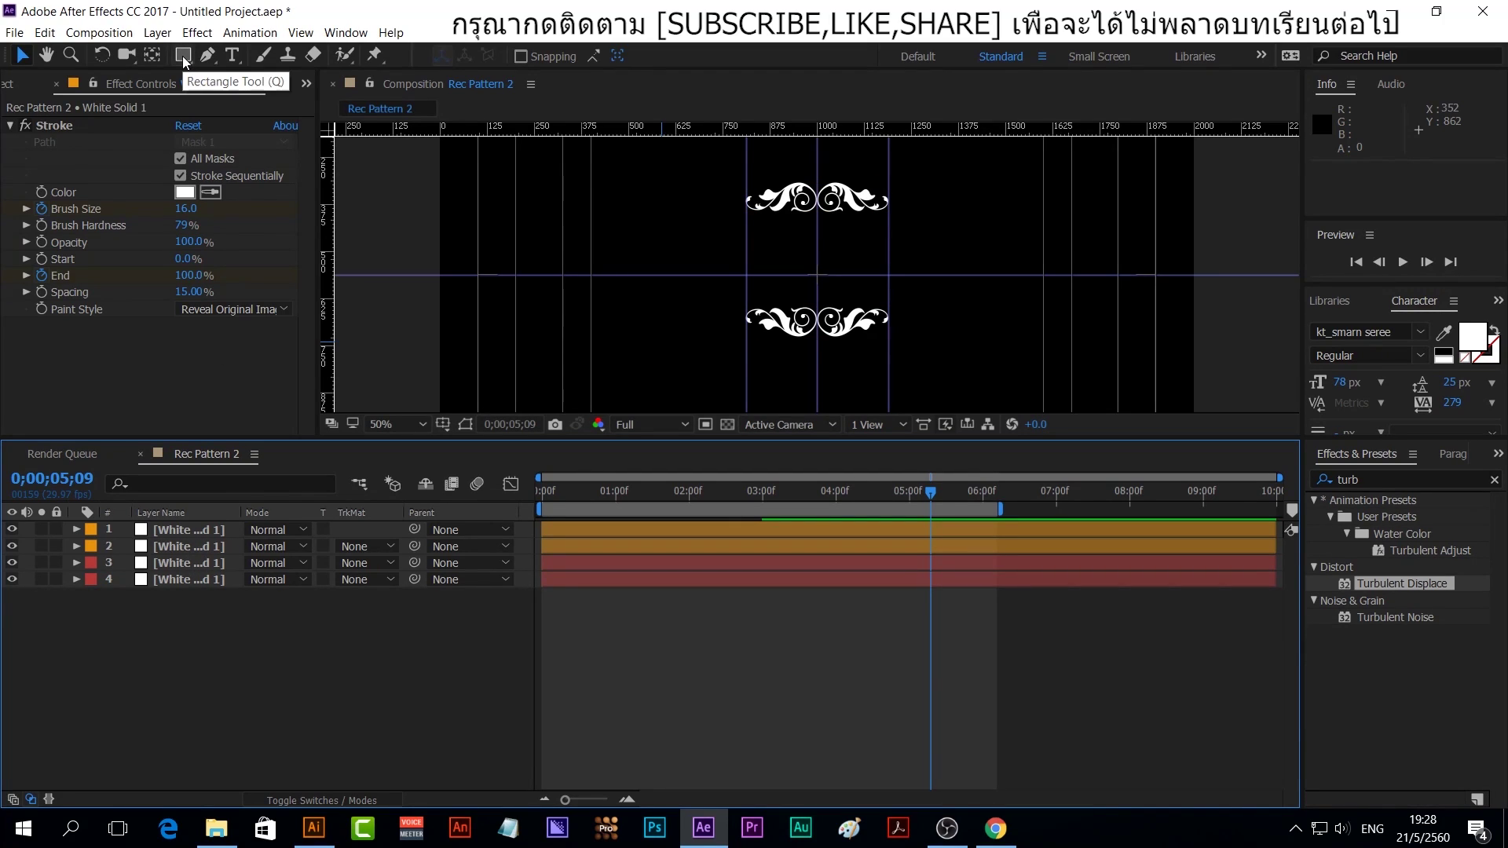
# Add a rectangle shape layer with Rectangle Path size 600 × 8, forming a thin white line
pyautogui.doubleClick(182, 55)
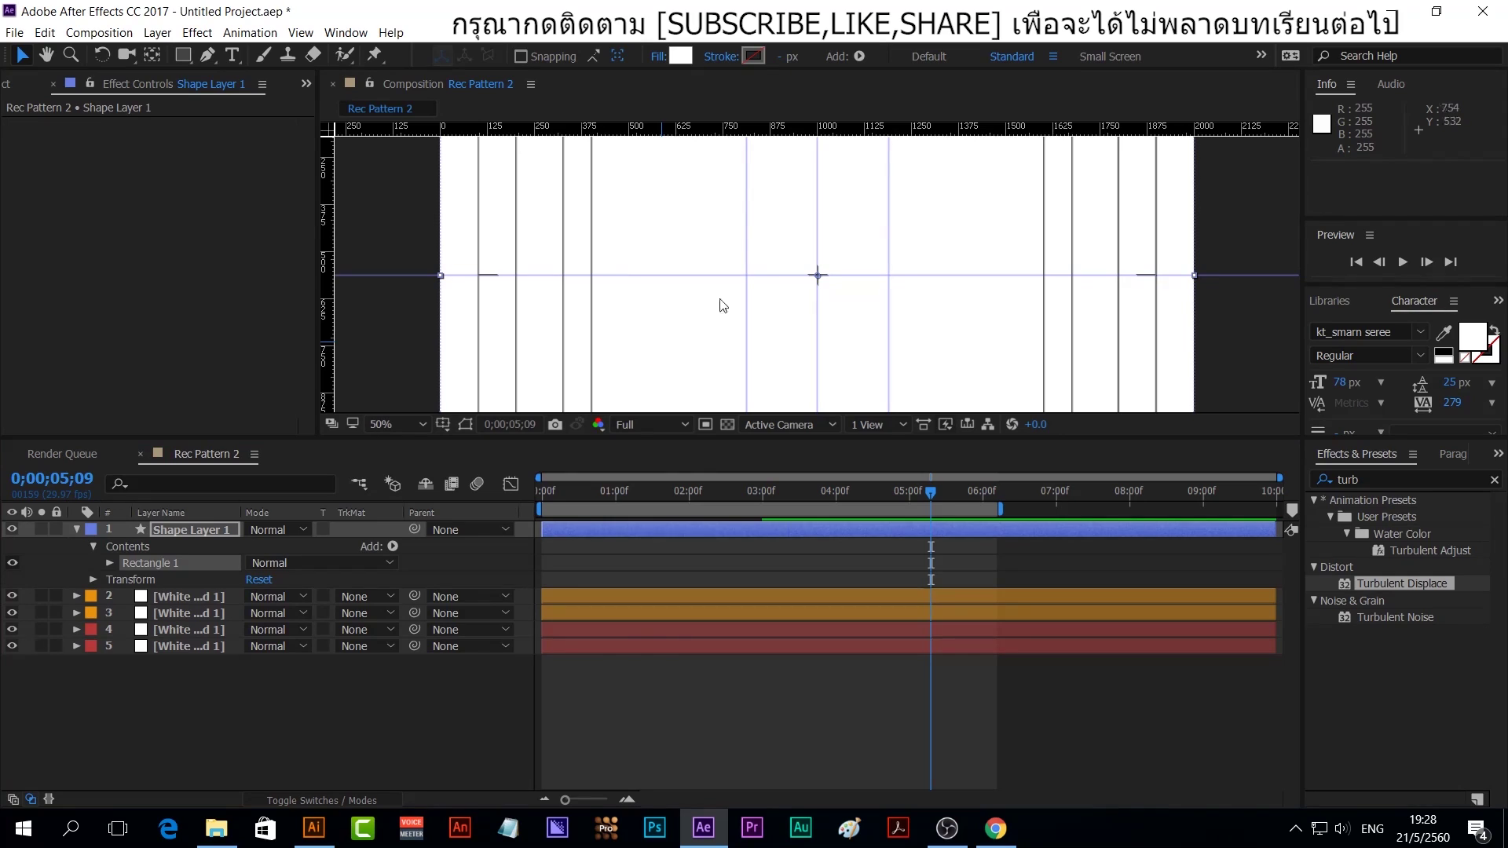
pyautogui.click(110, 562)
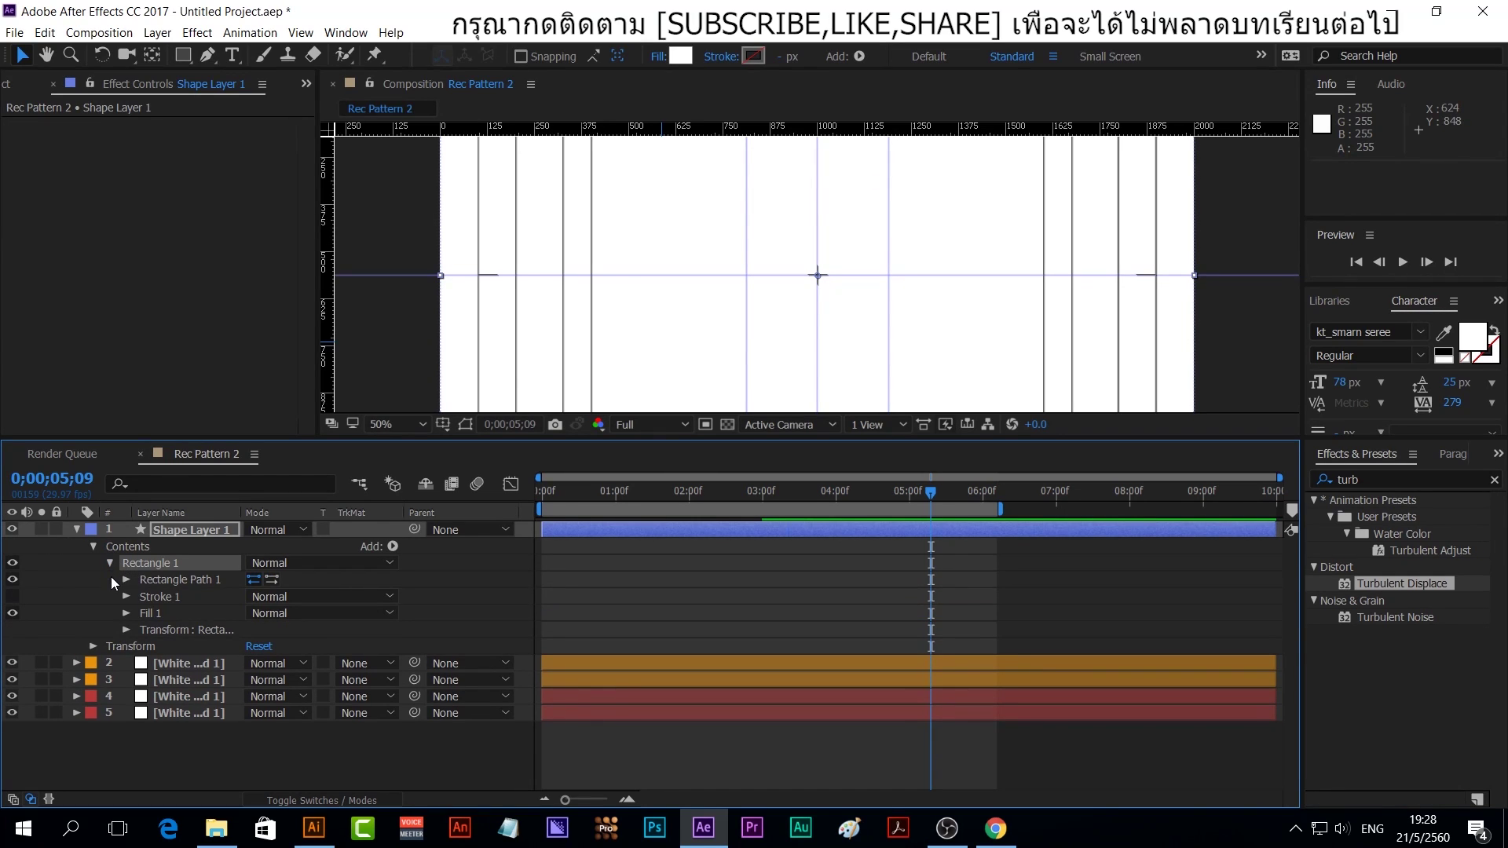
pyautogui.click(126, 580)
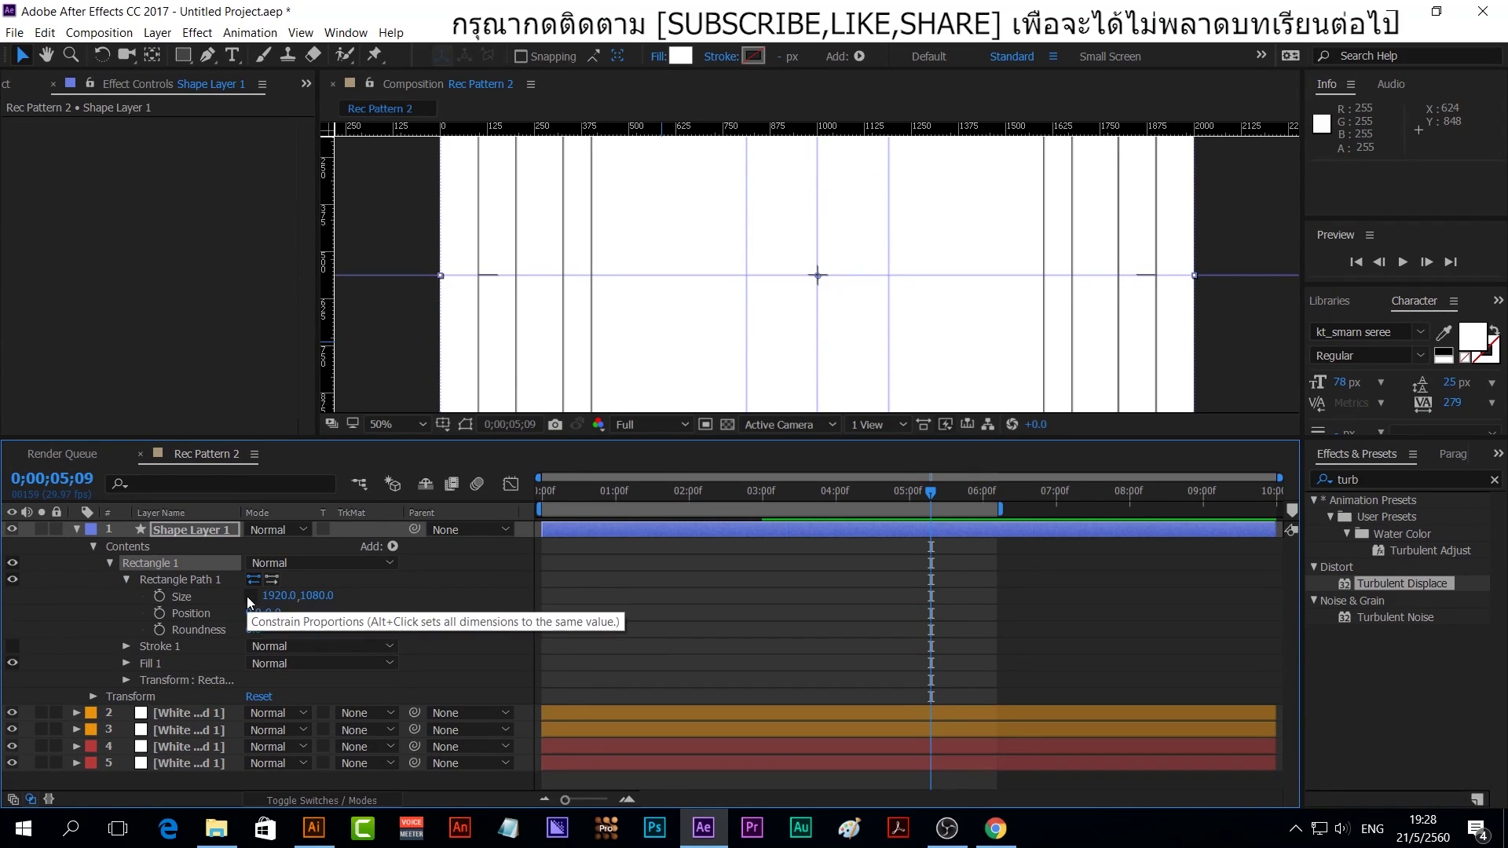
pyautogui.click(281, 595)
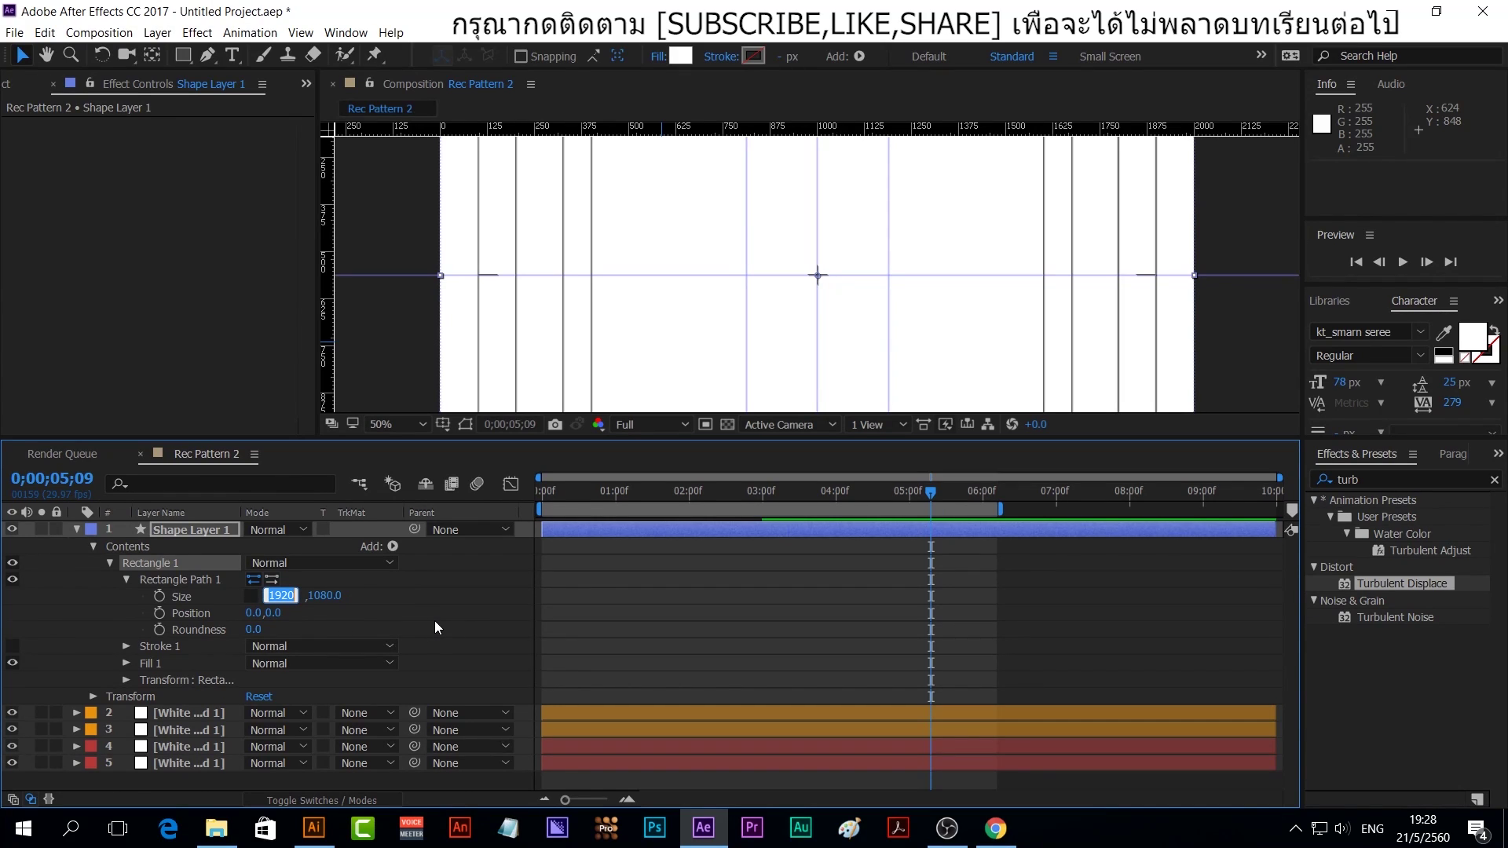
pyautogui.write('600')
pyautogui.click(323, 594)
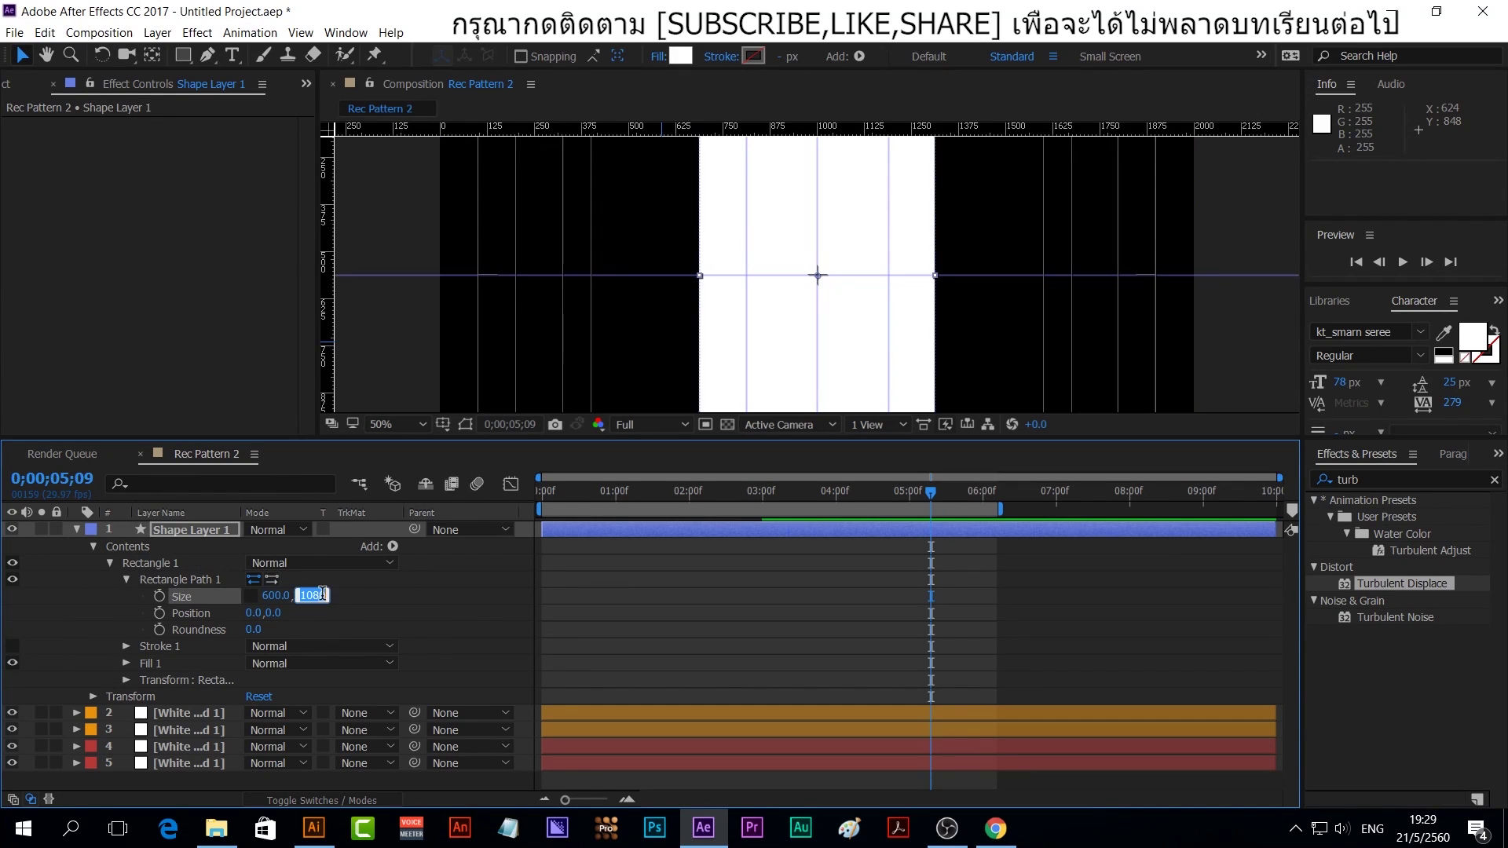
pyautogui.write('6')
pyautogui.press('Return')
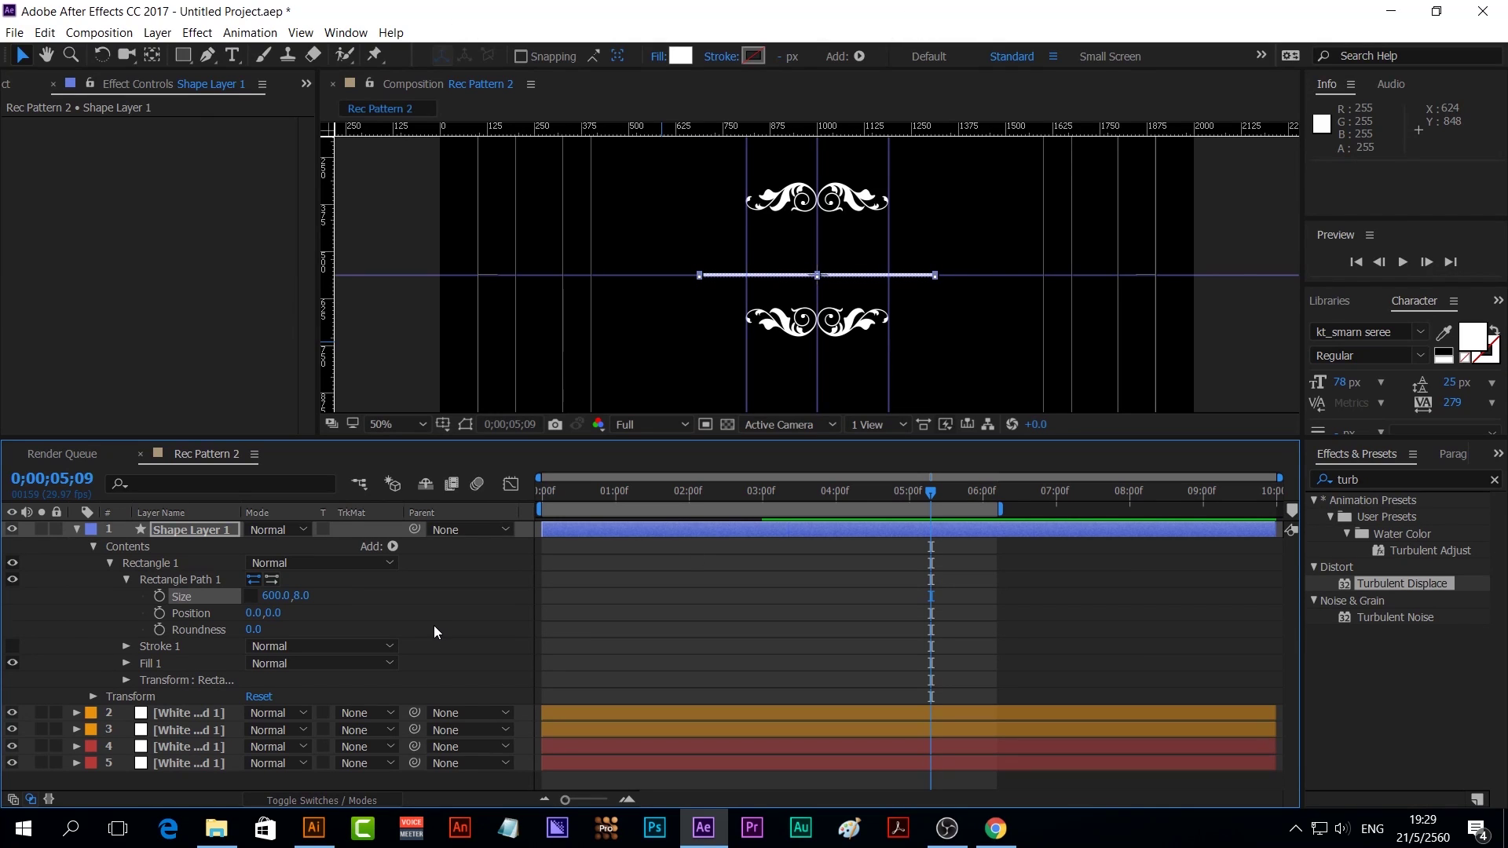
pyautogui.click(689, 497)
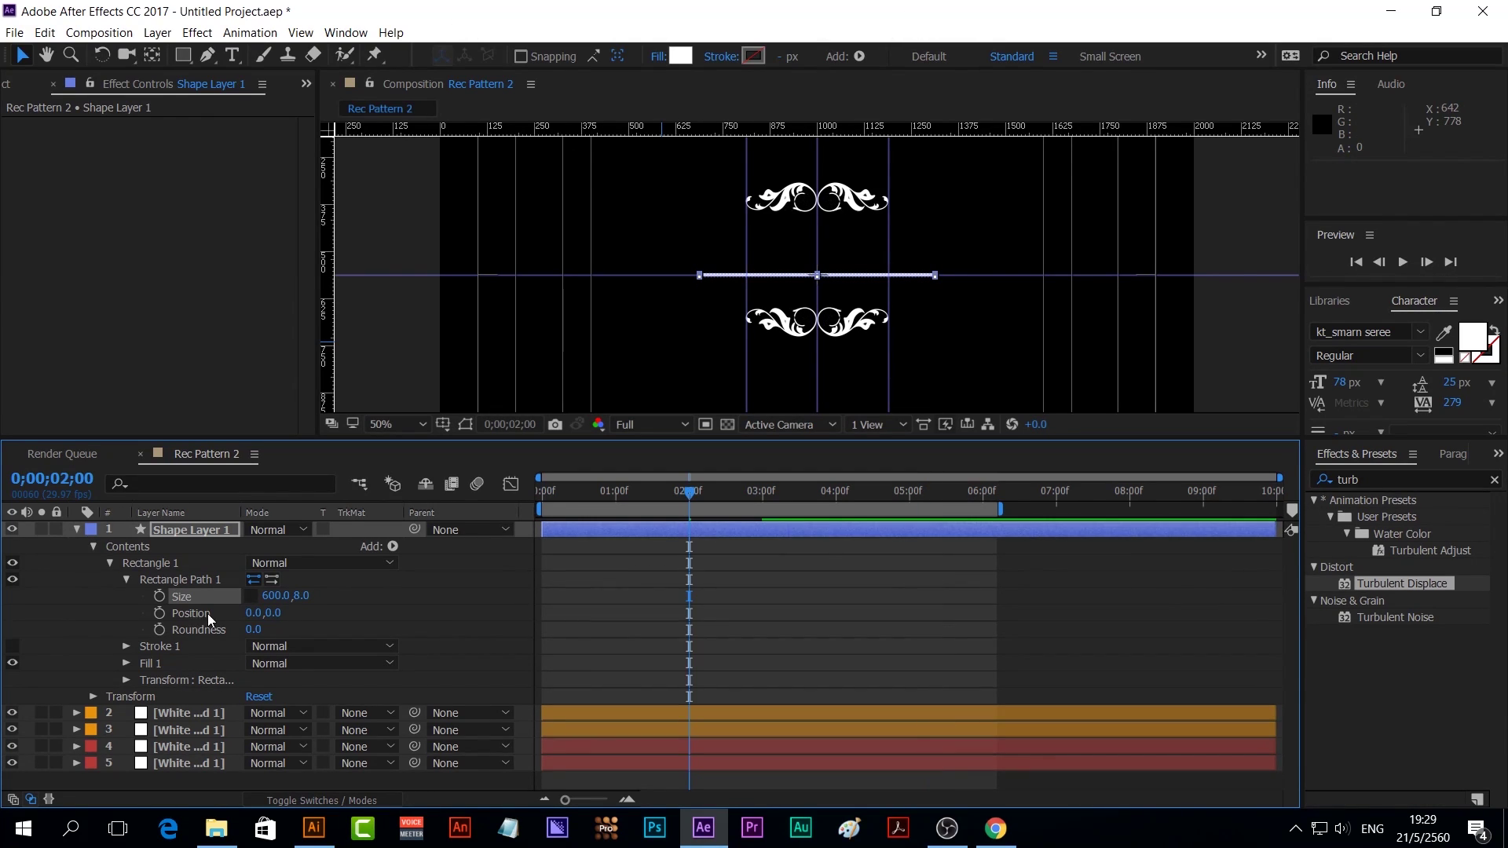
# Keyframe the line's Size width: 600 at 2;00, 700 at 1;10, 0 at 0;20
pyautogui.click(160, 596)
pyautogui.hotkey('shift', 'pageup')
pyautogui.hotkey('shift', 'pageup')
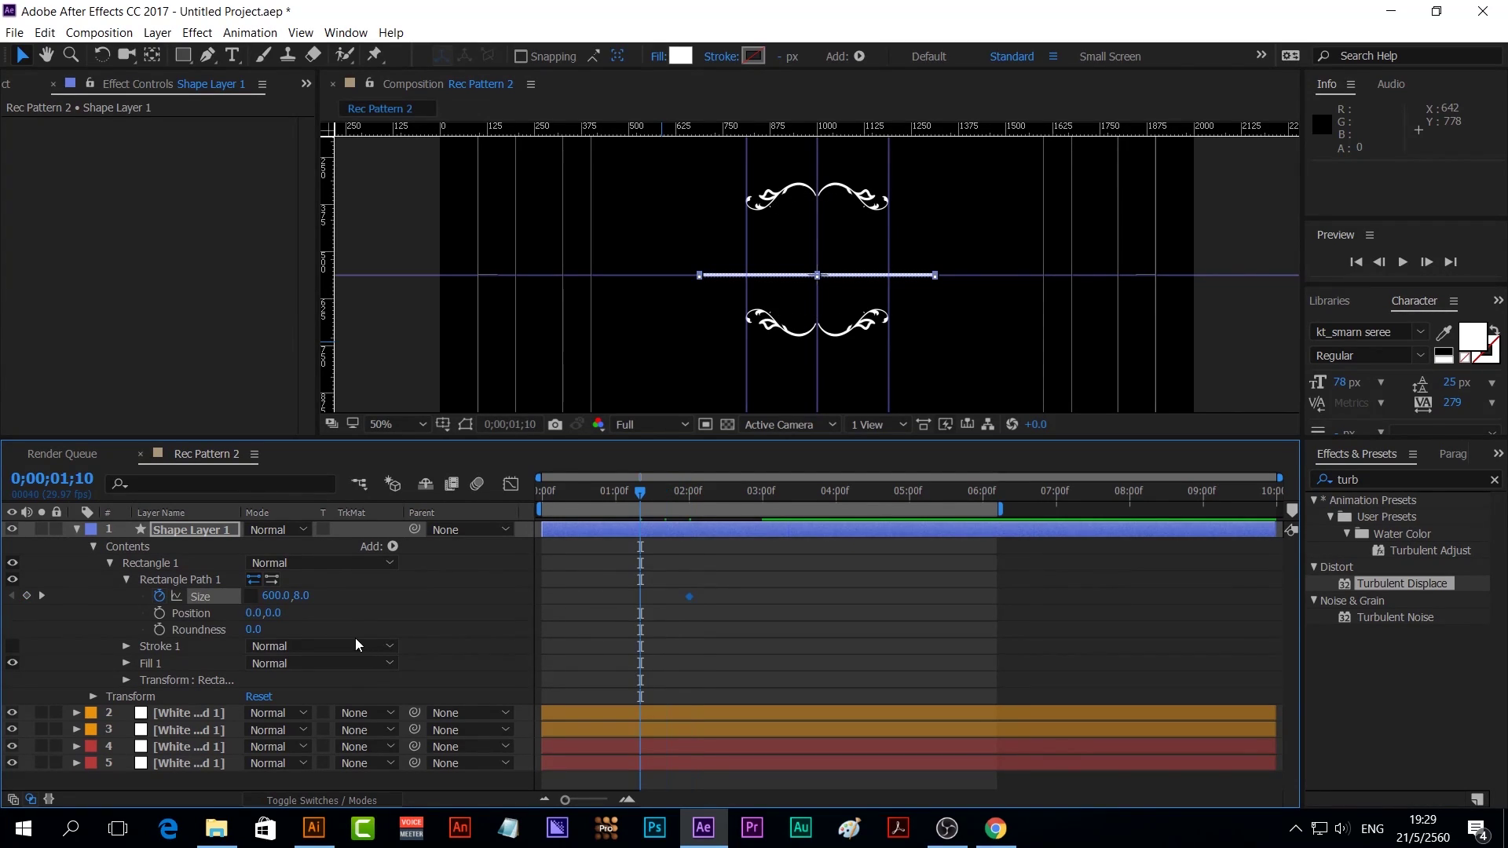
pyautogui.click(273, 596)
pyautogui.write('700')
pyautogui.press('Return')
pyautogui.hotkey('shift', 'pageup')
pyautogui.hotkey('shift', 'pageup')
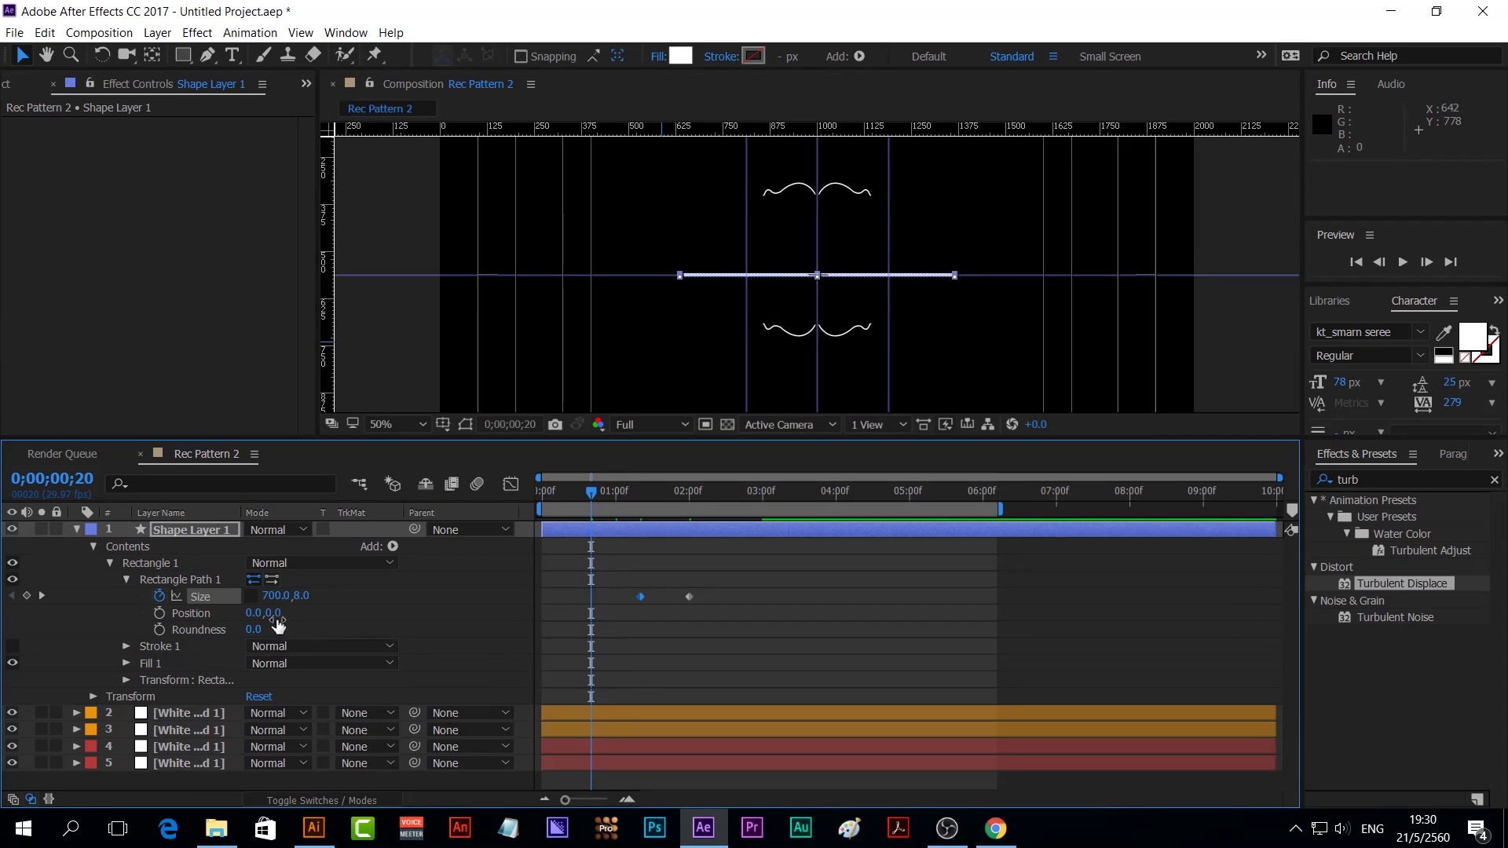
pyautogui.click(275, 596)
pyautogui.write('0')
pyautogui.press('Return')
# Preview the line growing and apply Easy Ease In to the last Size keyframe
pyautogui.click(715, 493)
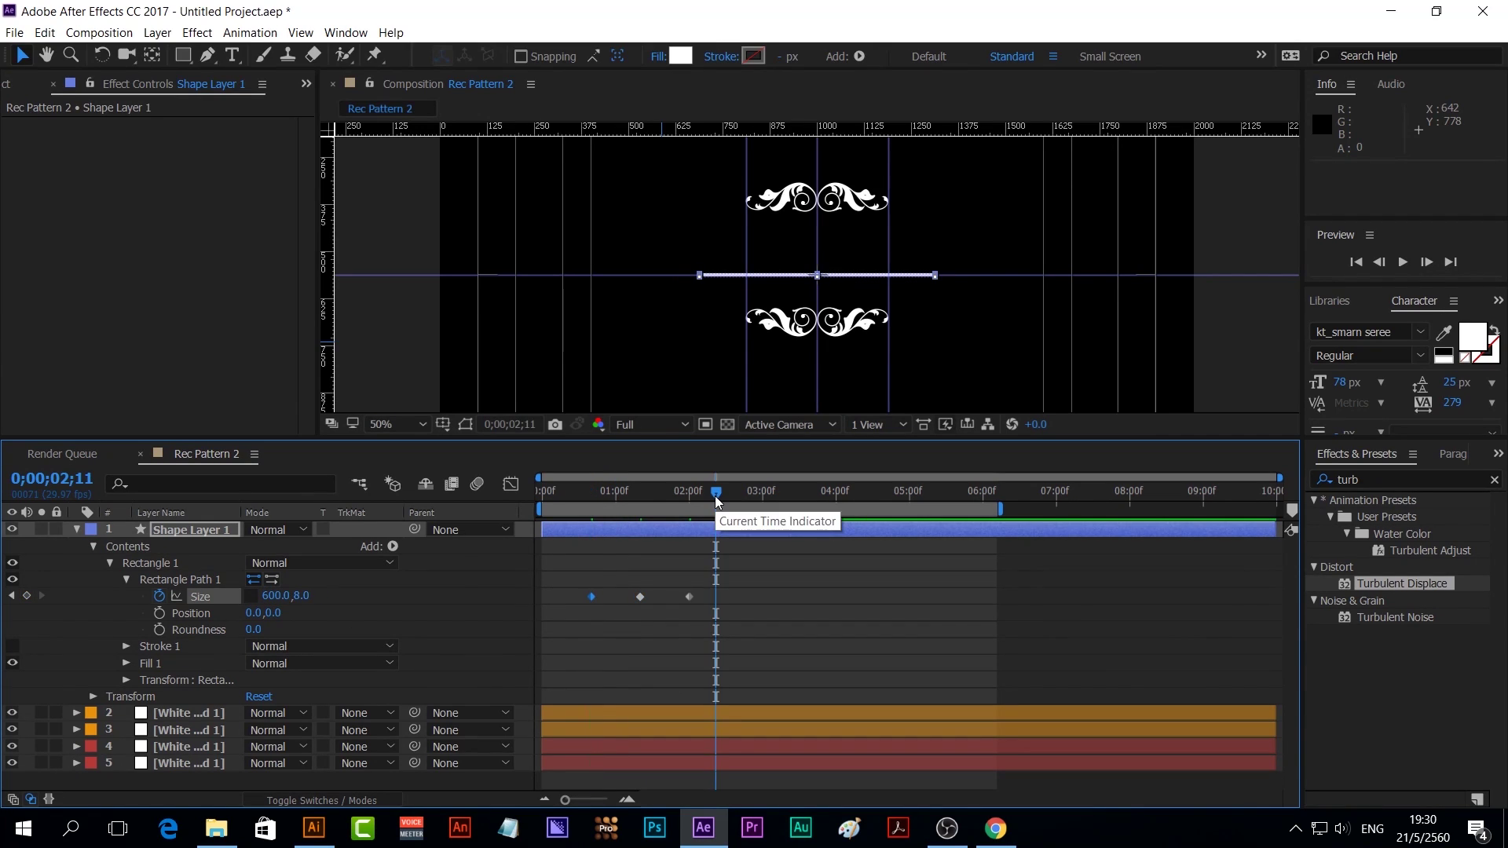
pyautogui.press('space')
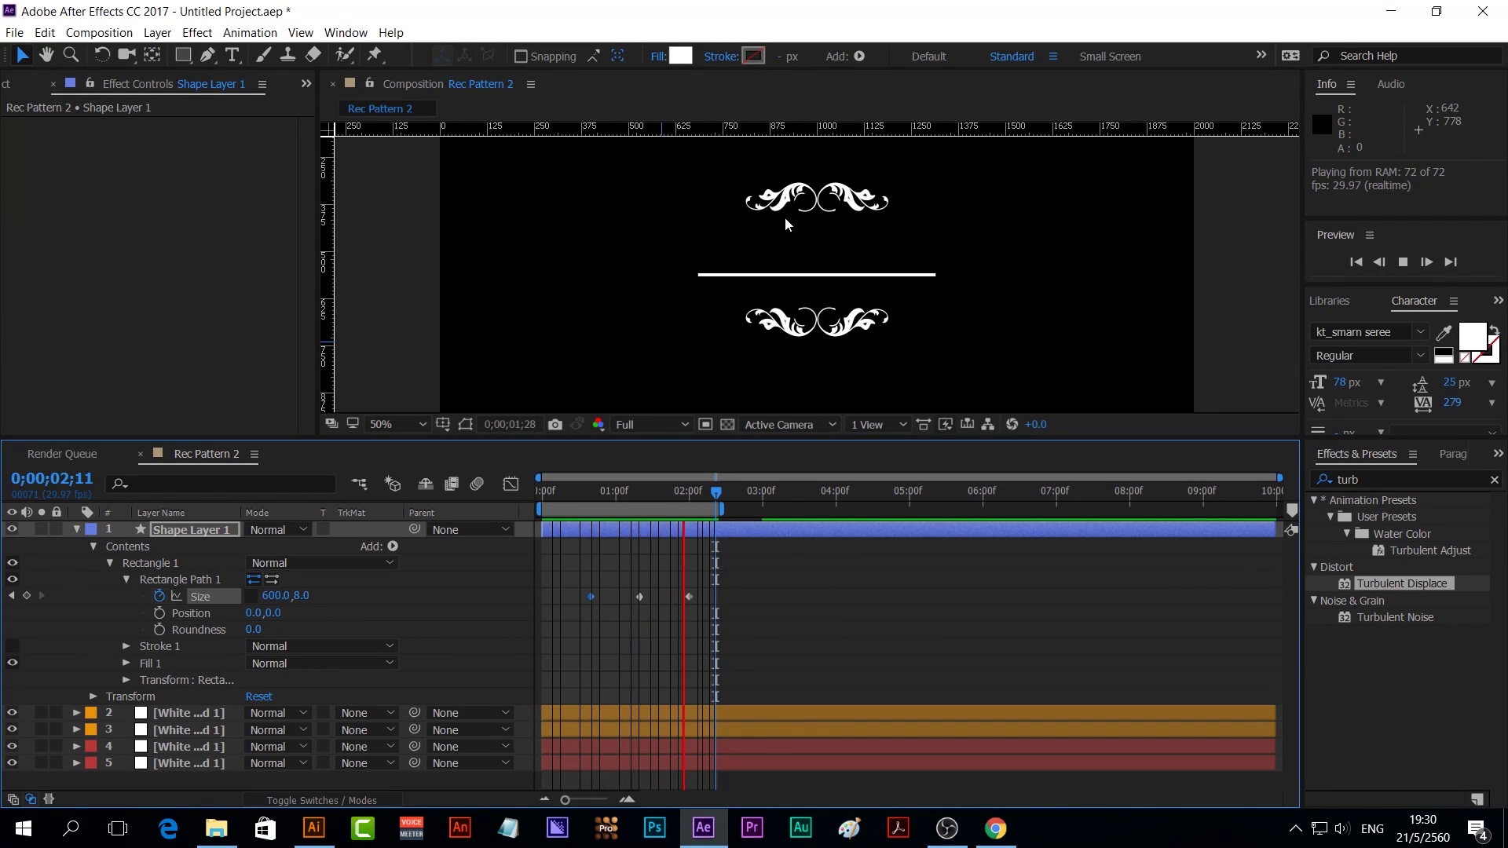
pyautogui.press('space')
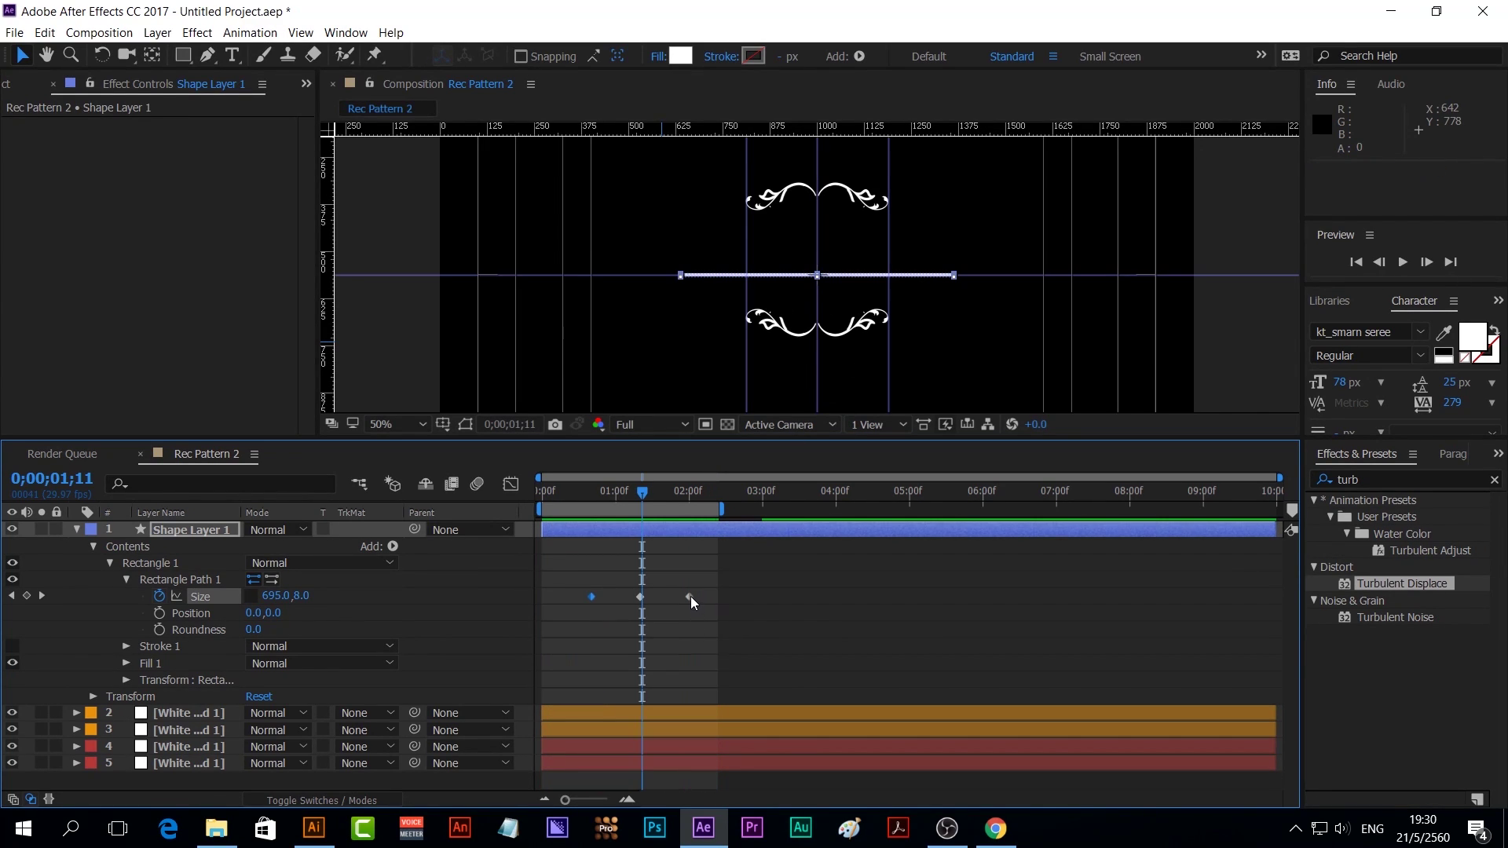
pyautogui.rightClick(690, 596)
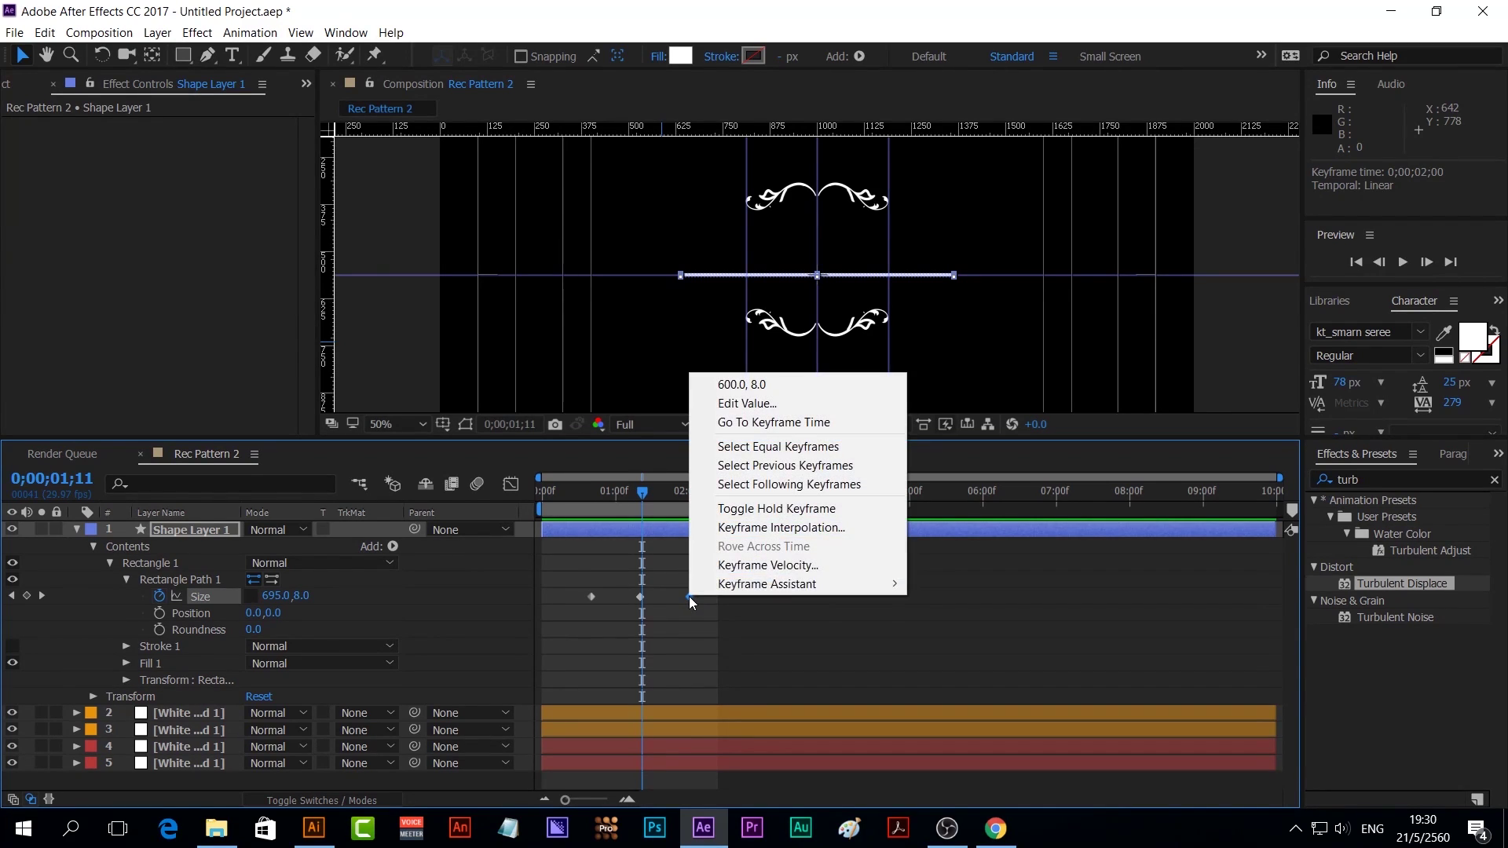
pyautogui.moveTo(777, 585)
pyautogui.click(1009, 641)
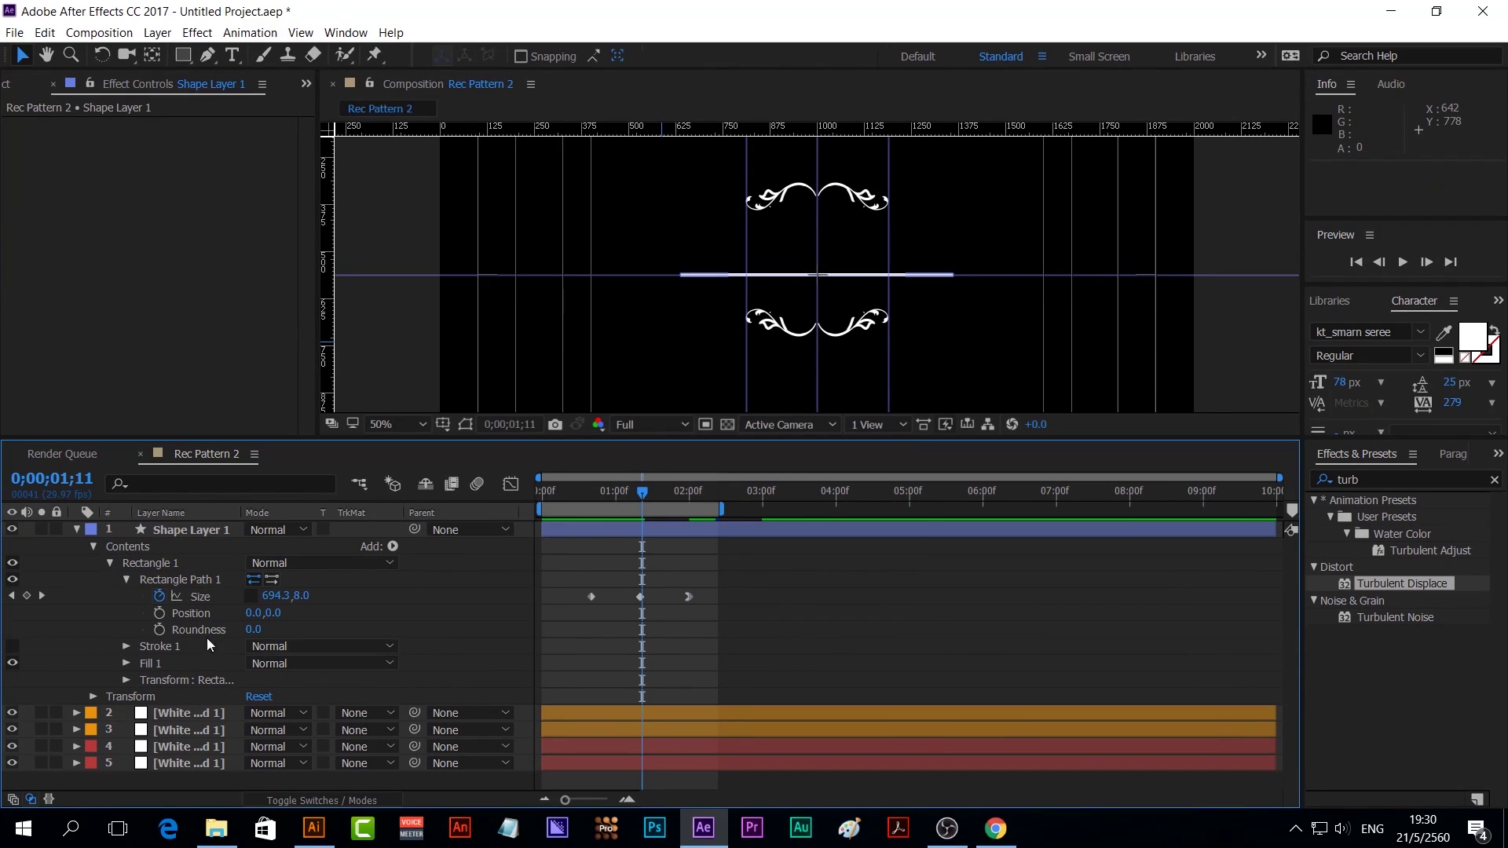
pyautogui.click(111, 563)
pyautogui.click(157, 563)
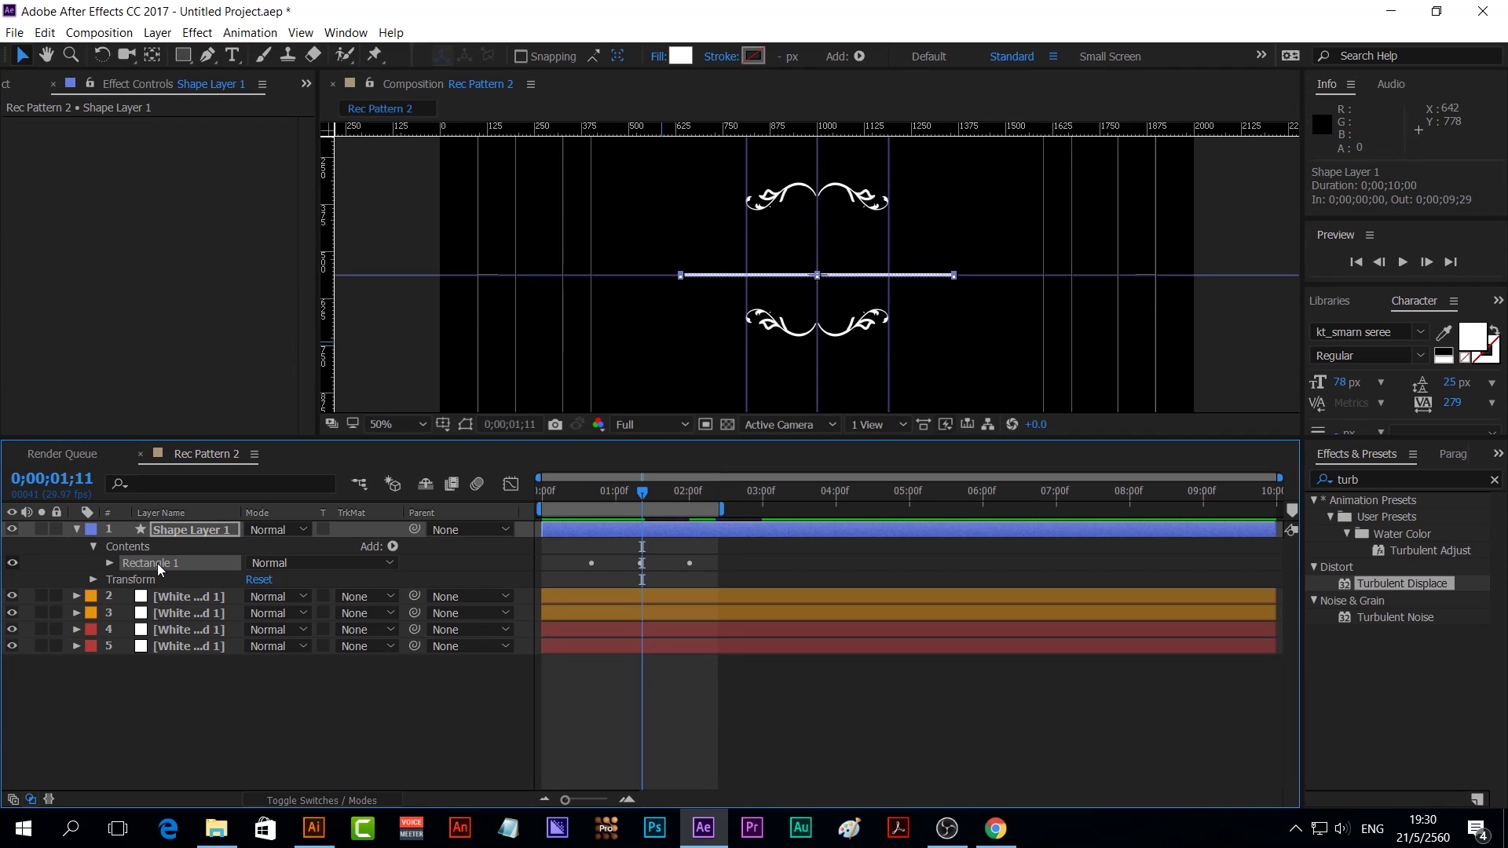
# Duplicate the line rectangle as Rectangle 2 and shift it up 12 pixels
pyautogui.hotkey('ctrl', 'd')
pyautogui.click(109, 563)
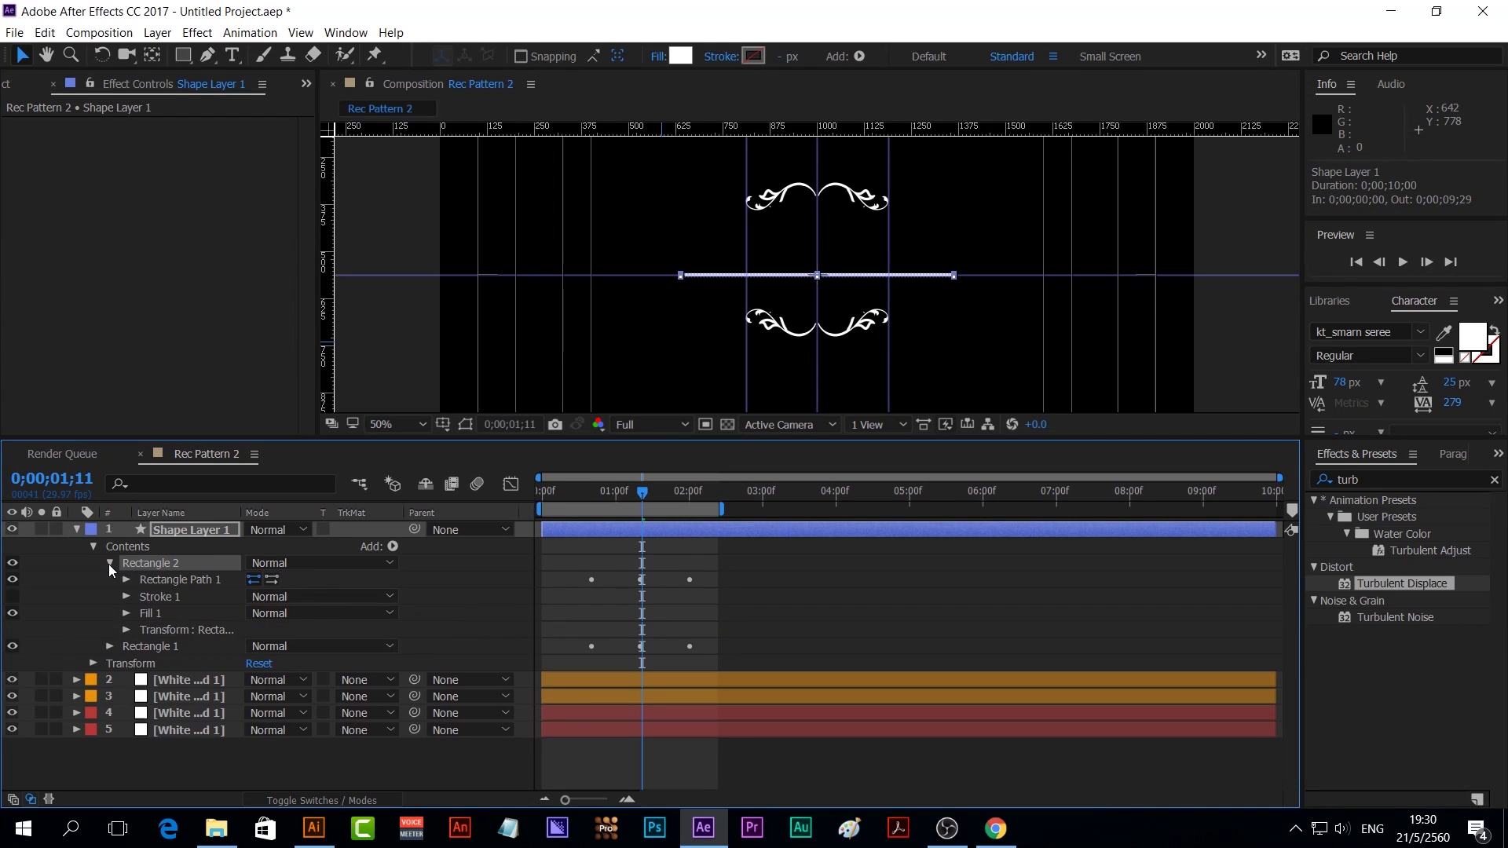
pyautogui.click(126, 631)
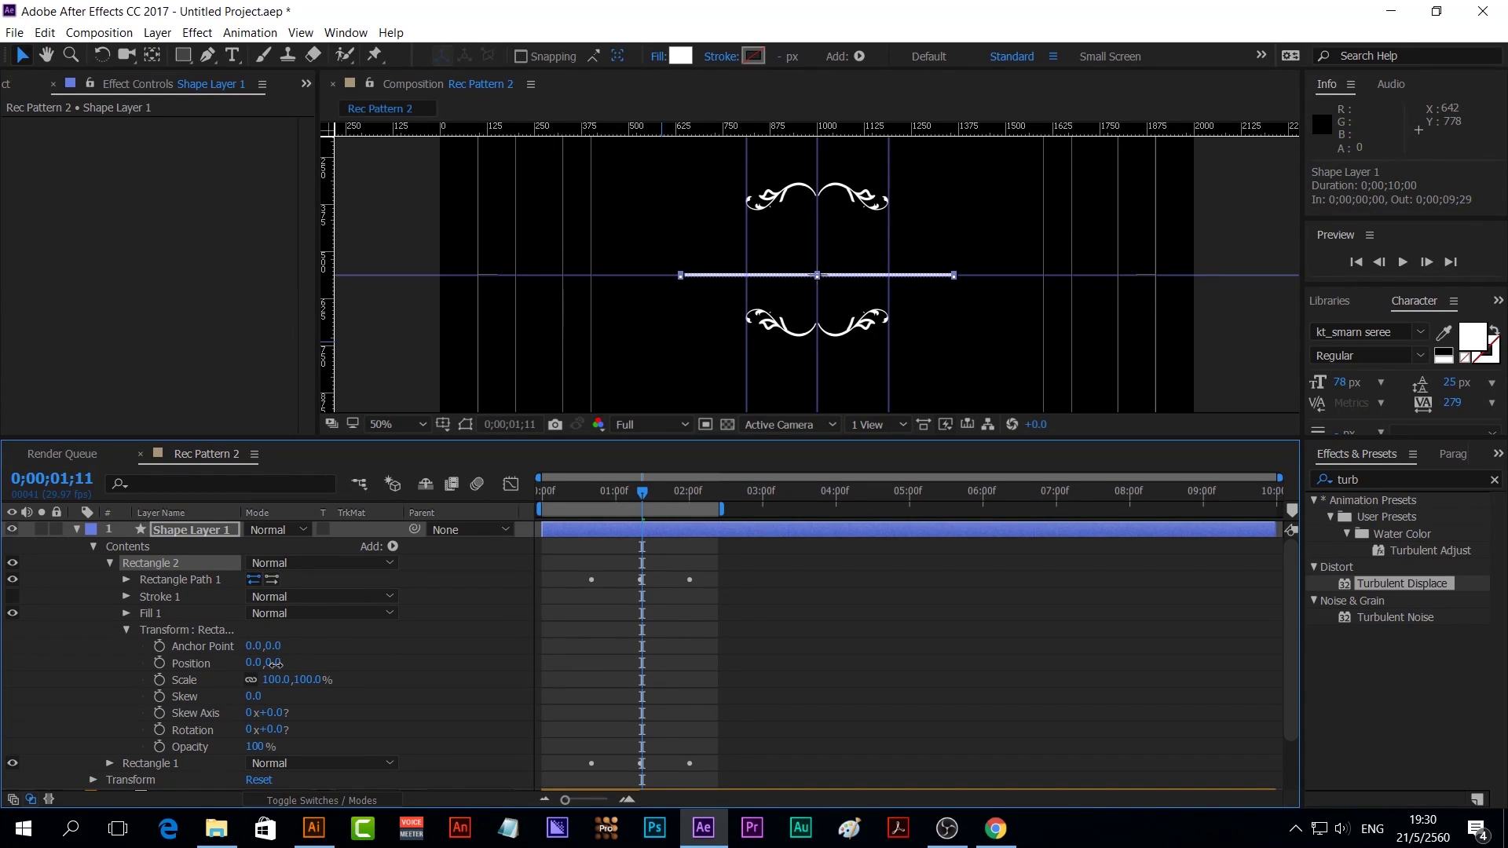
pyautogui.moveTo(272, 664); pyautogui.dragTo(226, 625)
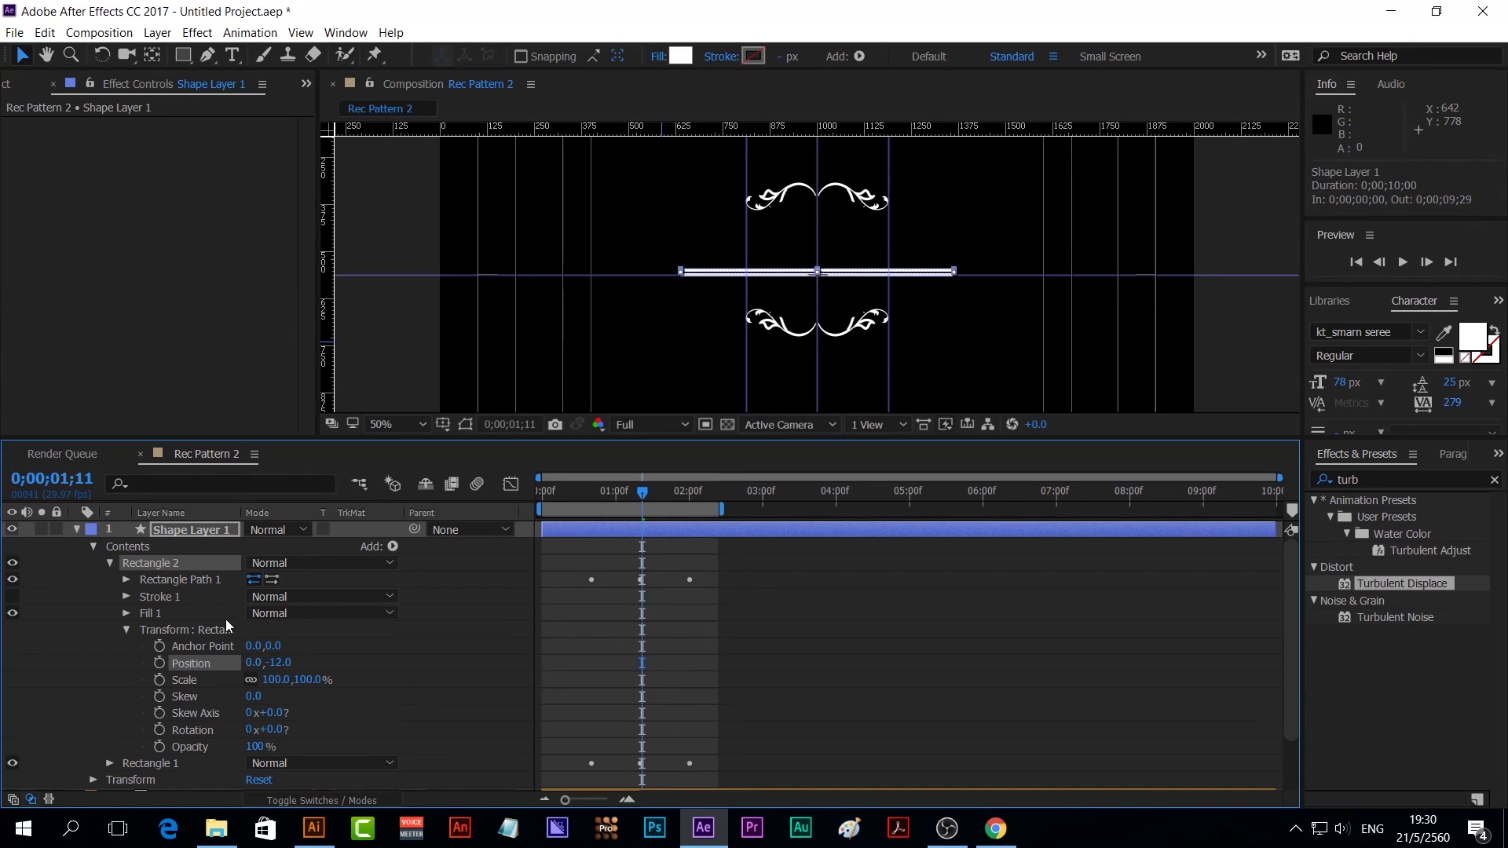
# Change the bar's Size height from 8 to 4 at the 0;20, 1;10 and 2;00 keyframes
pyautogui.click(126, 580)
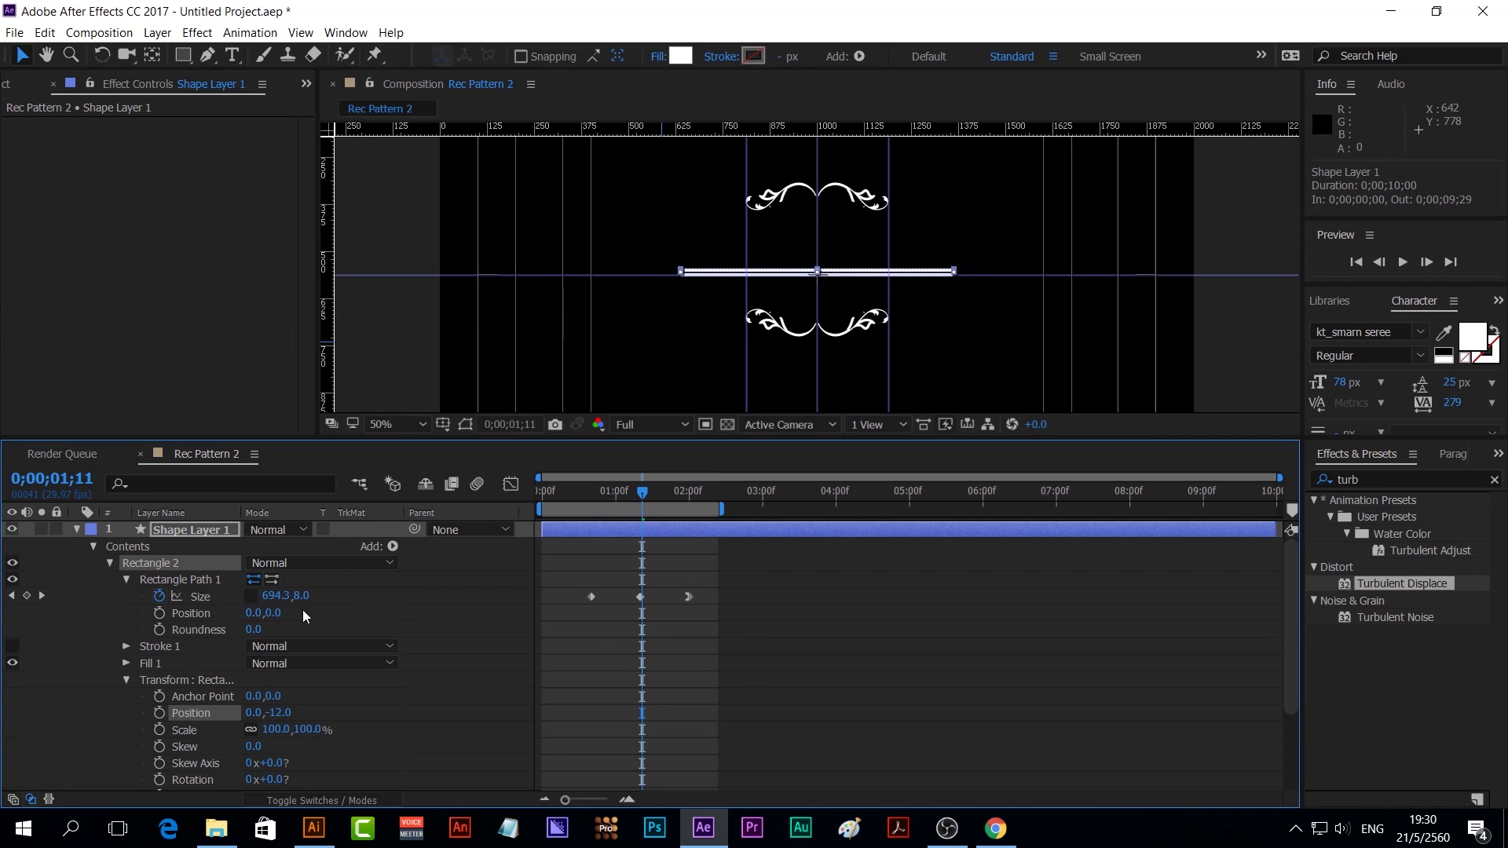
pyautogui.moveTo(644, 494); pyautogui.dragTo(592, 506)
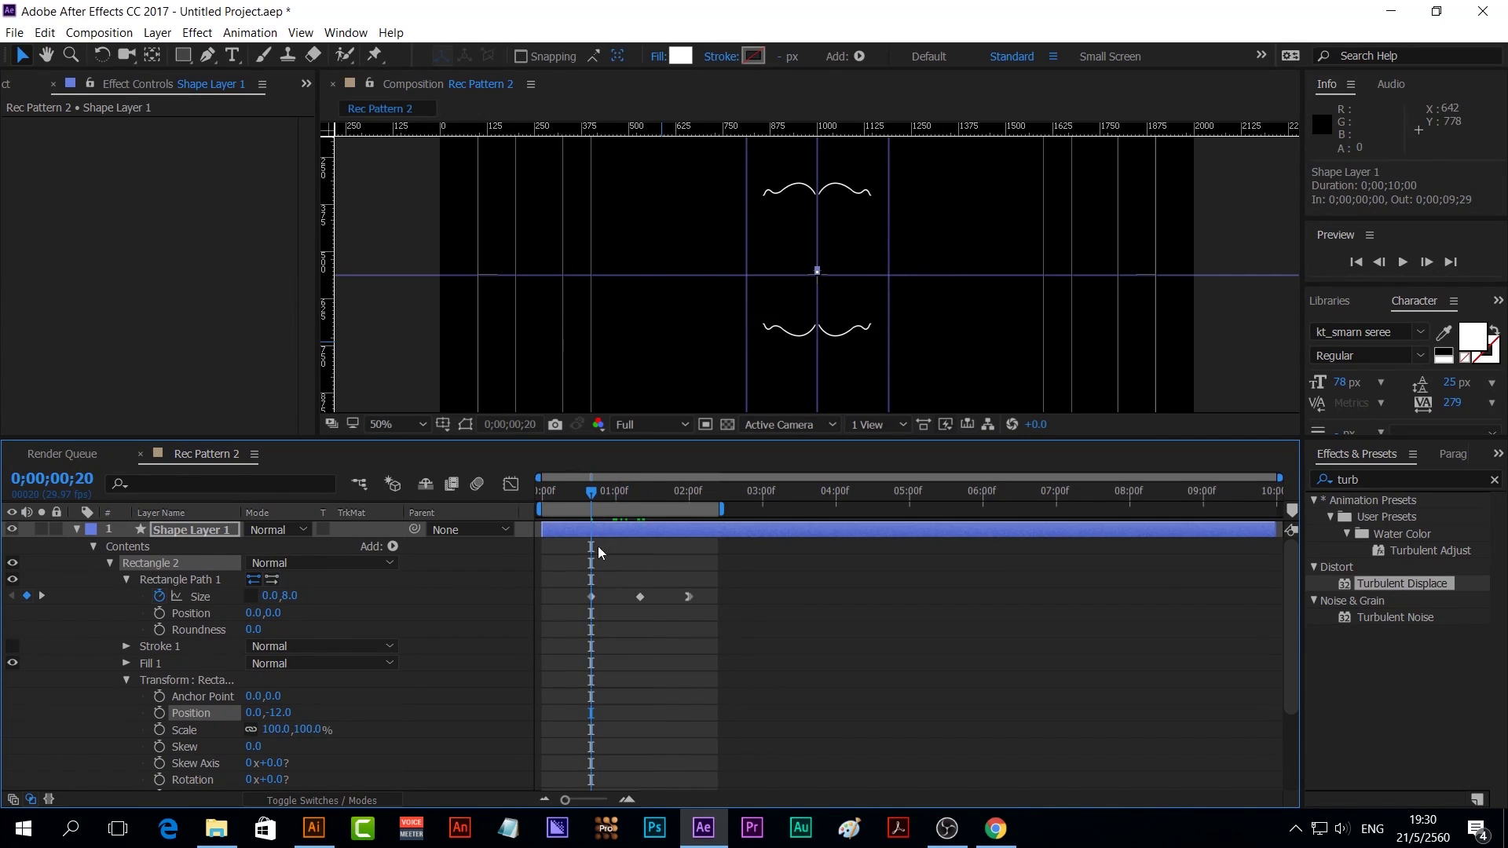
pyautogui.click(289, 596)
pyautogui.write('4')
pyautogui.press('Return')
pyautogui.moveTo(590, 491); pyautogui.dragTo(640, 495)
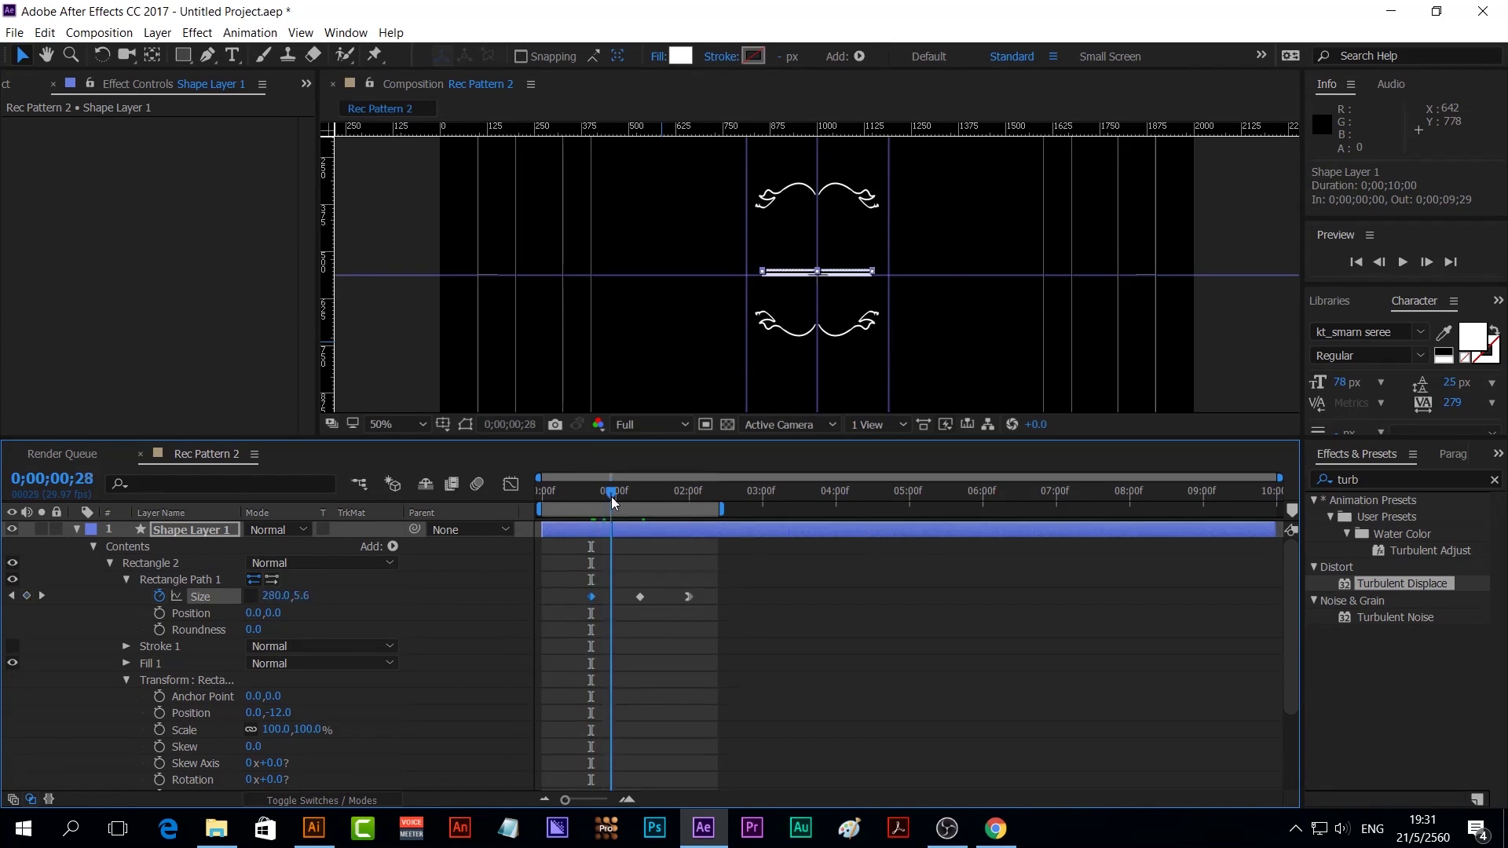
pyautogui.click(305, 596)
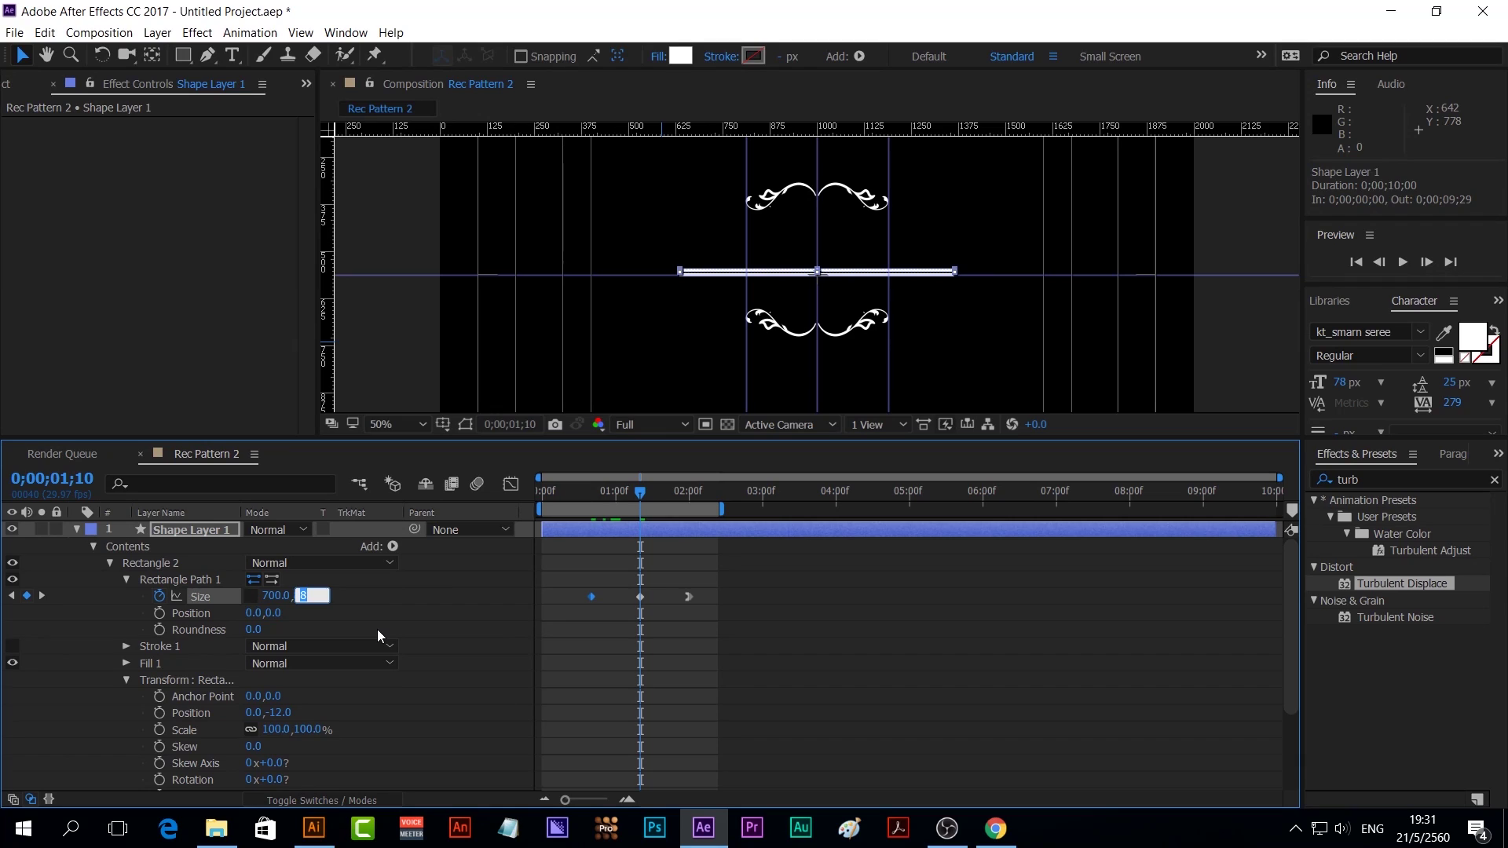
pyautogui.write('4')
pyautogui.press('Return')
pyautogui.moveTo(640, 493); pyautogui.dragTo(689, 493)
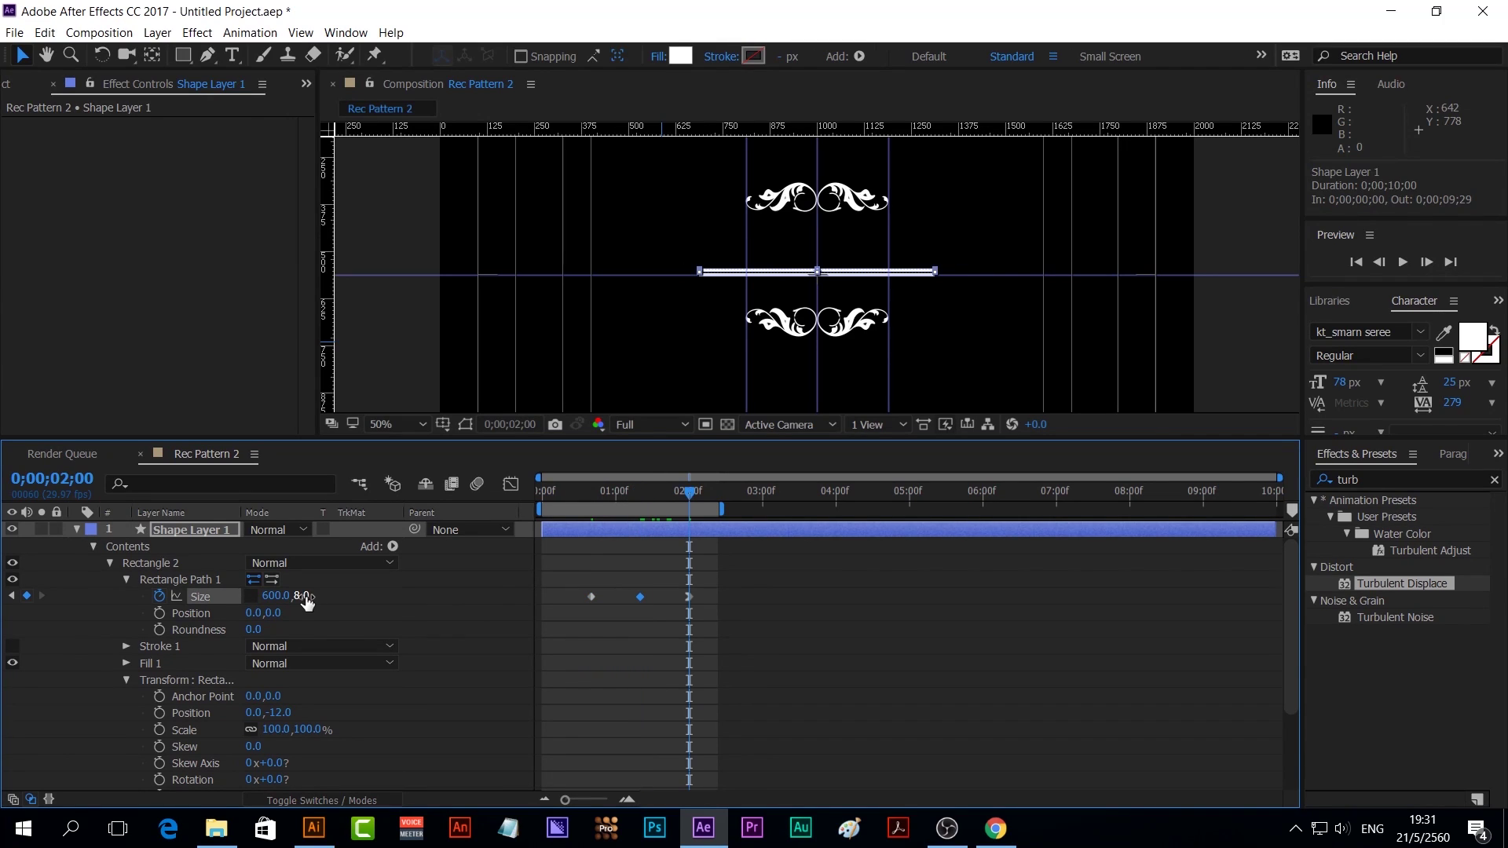
pyautogui.write('4')
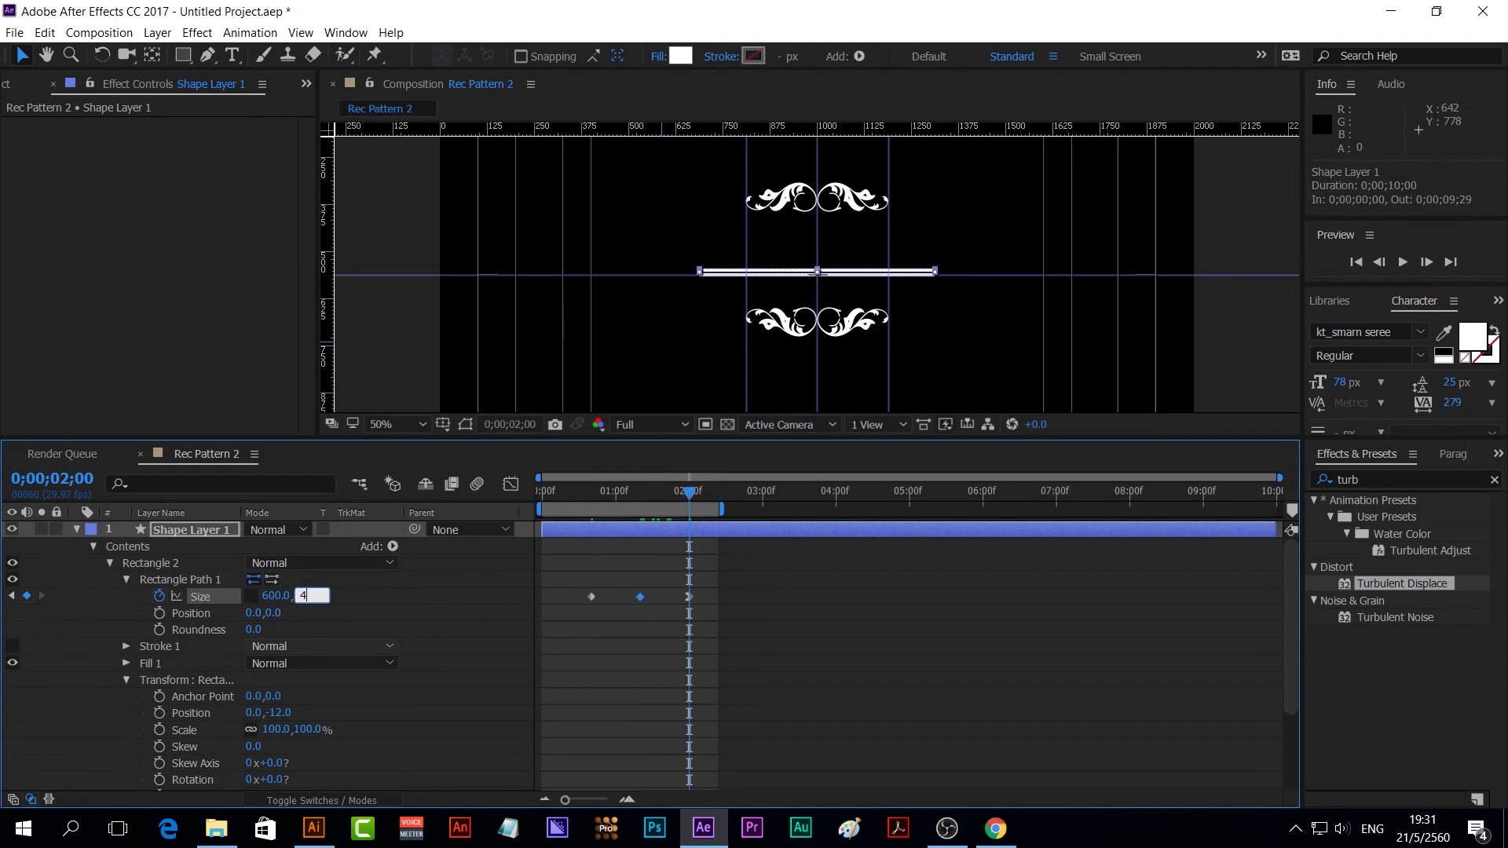
pyautogui.press('Return')
pyautogui.moveTo(688, 493)
pyautogui.mouseDown()
pyautogui.moveTo(603, 518)
pyautogui.moveTo(640, 518)
pyautogui.mouseUp()
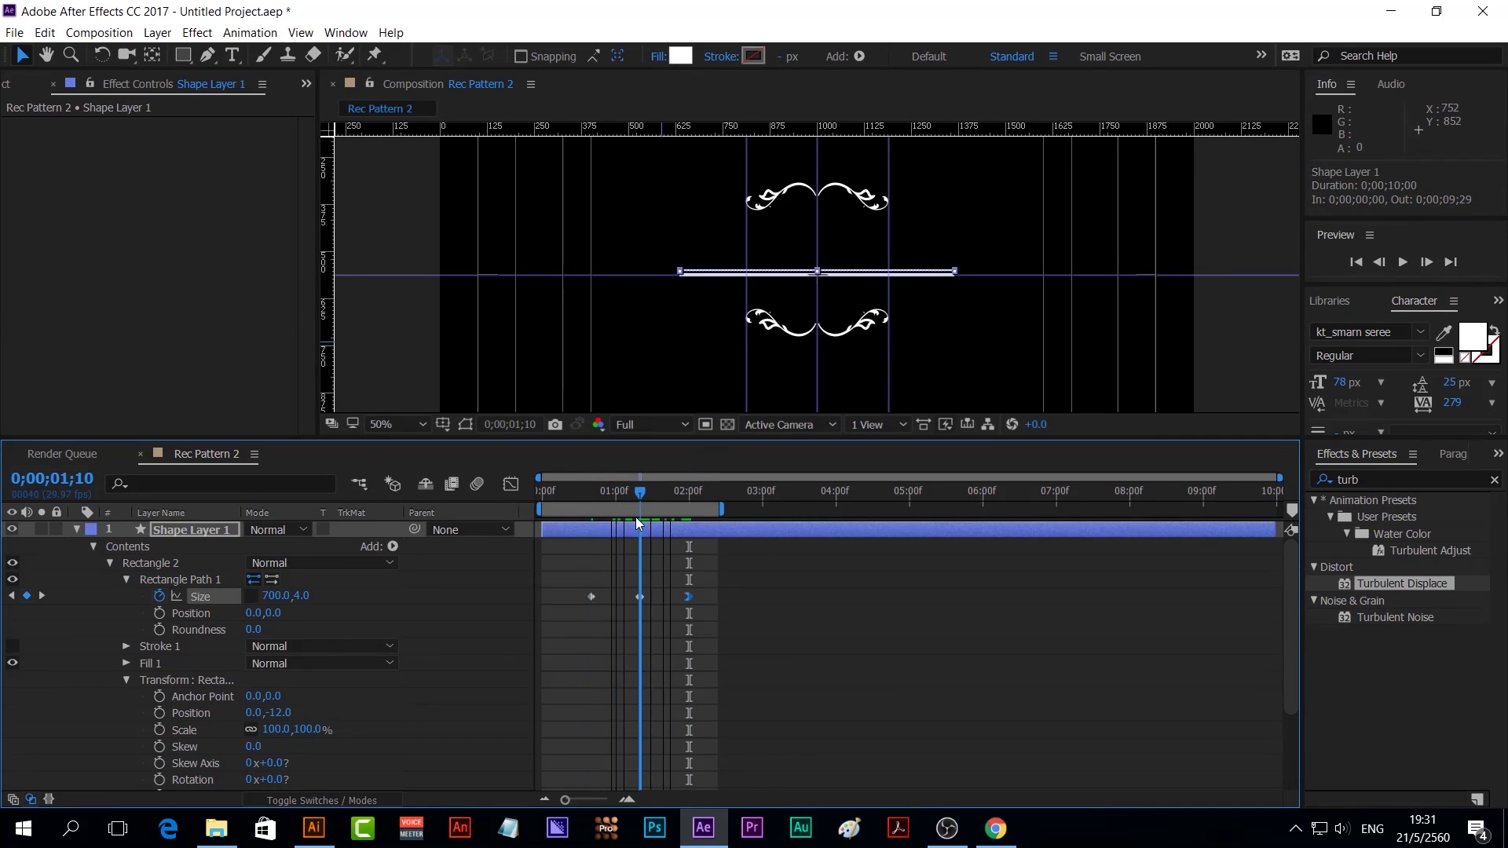
# Set Rectangle 2's Size widths to 150 at 1;10 and 120 at 2;00
pyautogui.click(269, 596)
pyautogui.write('150')
pyautogui.press('Return')
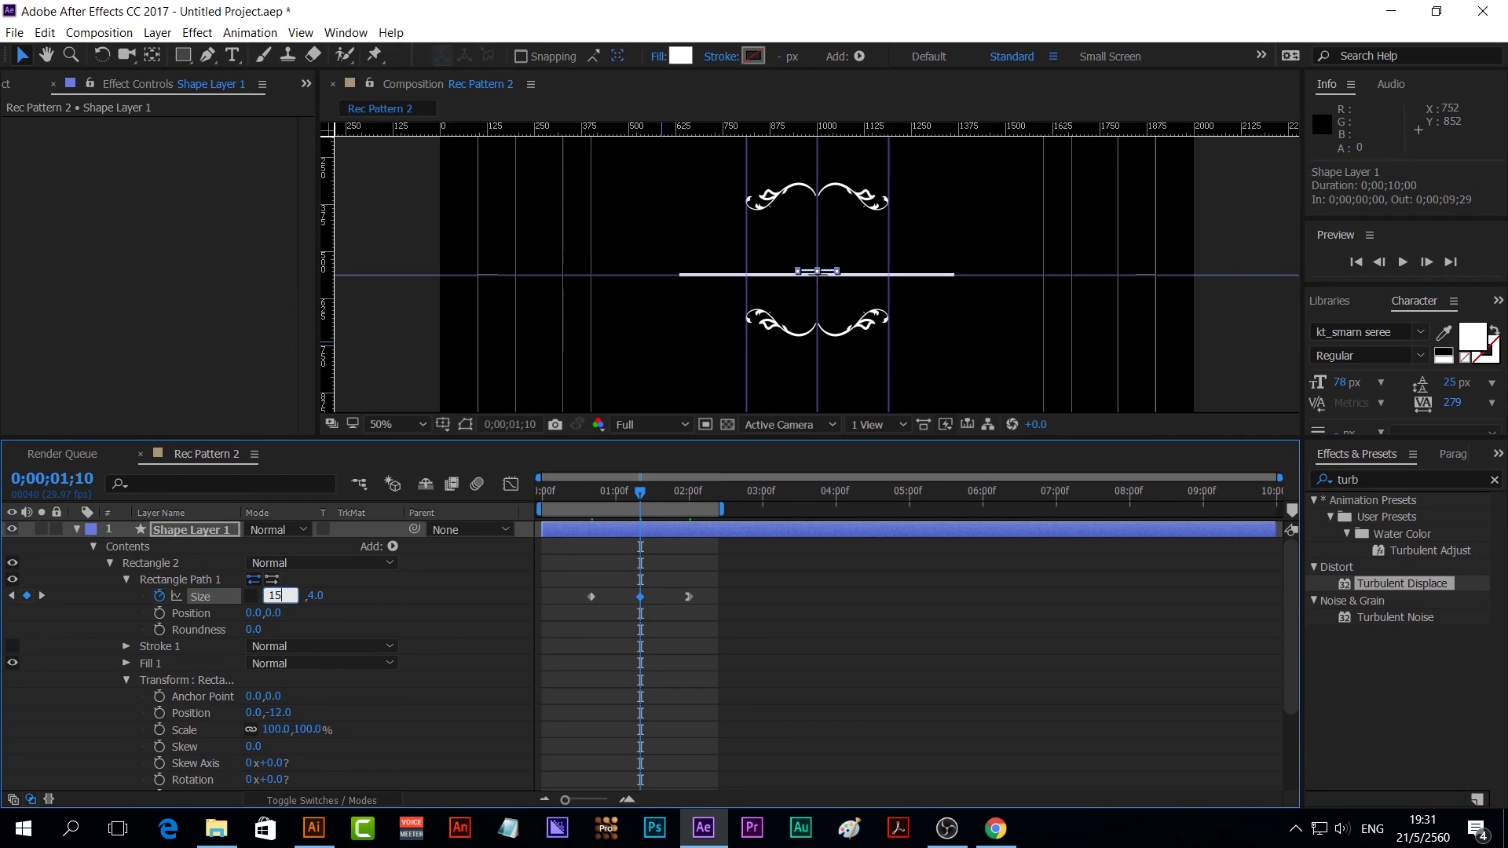
pyautogui.moveTo(641, 492); pyautogui.dragTo(688, 492)
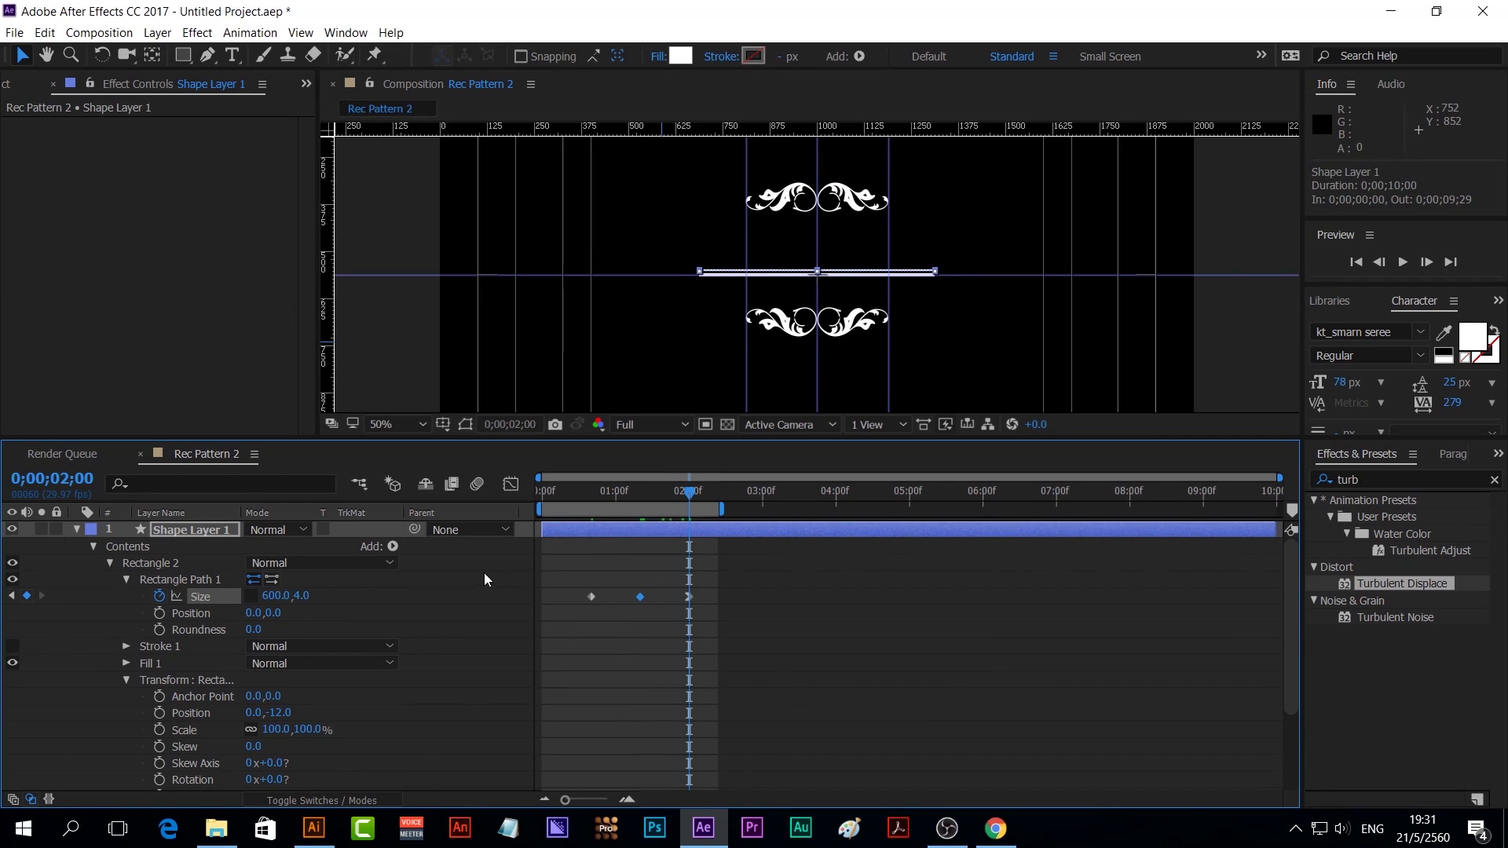
pyautogui.click(279, 596)
pyautogui.write('120')
pyautogui.press('Return')
# Set the short bar's Transform Position to 240, -9, above the line's right end
pyautogui.moveTo(253, 712); pyautogui.dragTo(471, 712)
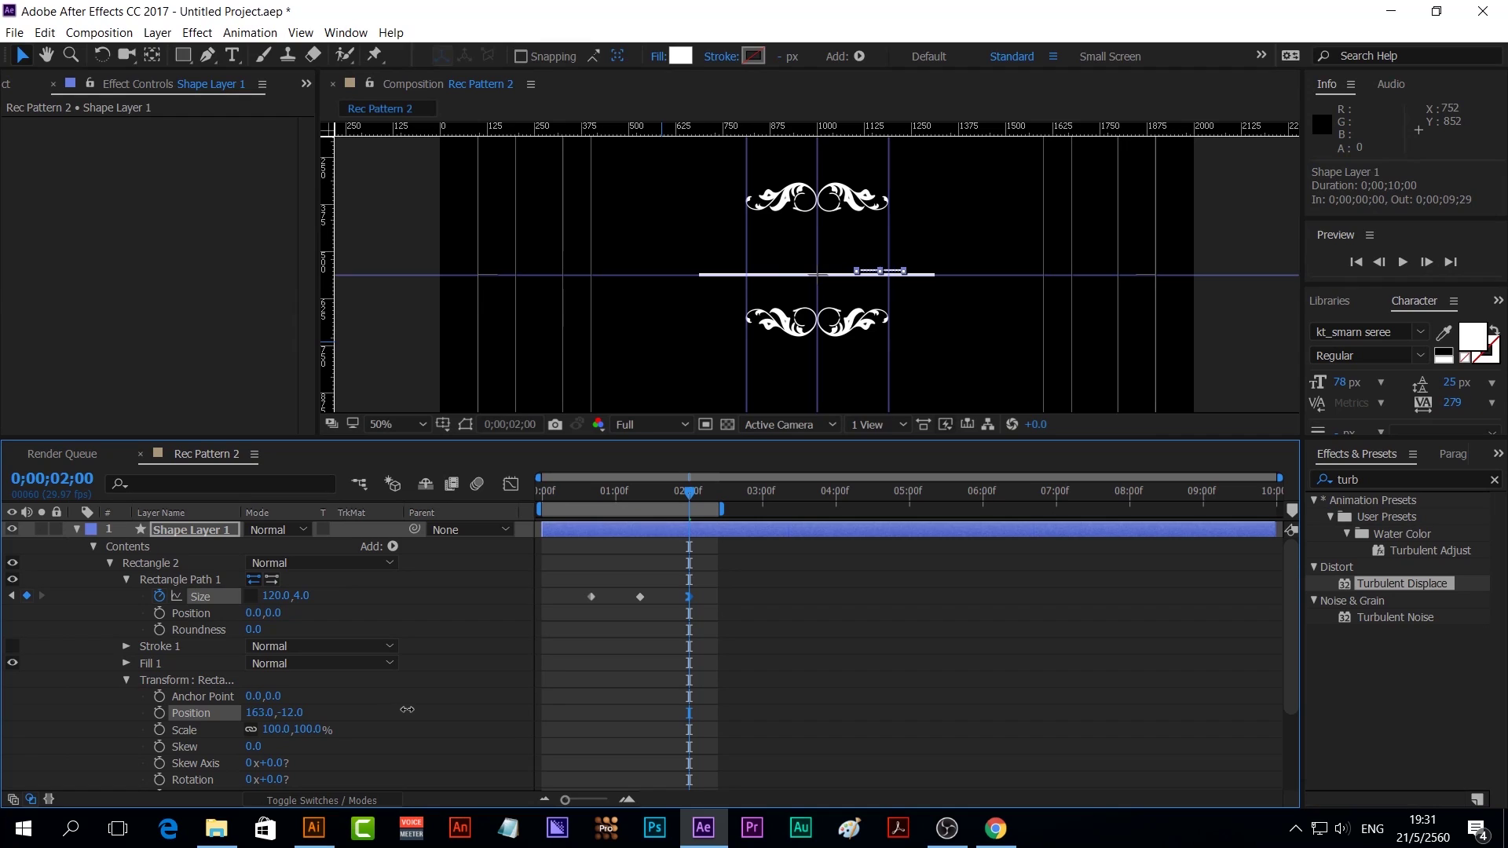
pyautogui.scroll(3, 947, 251)
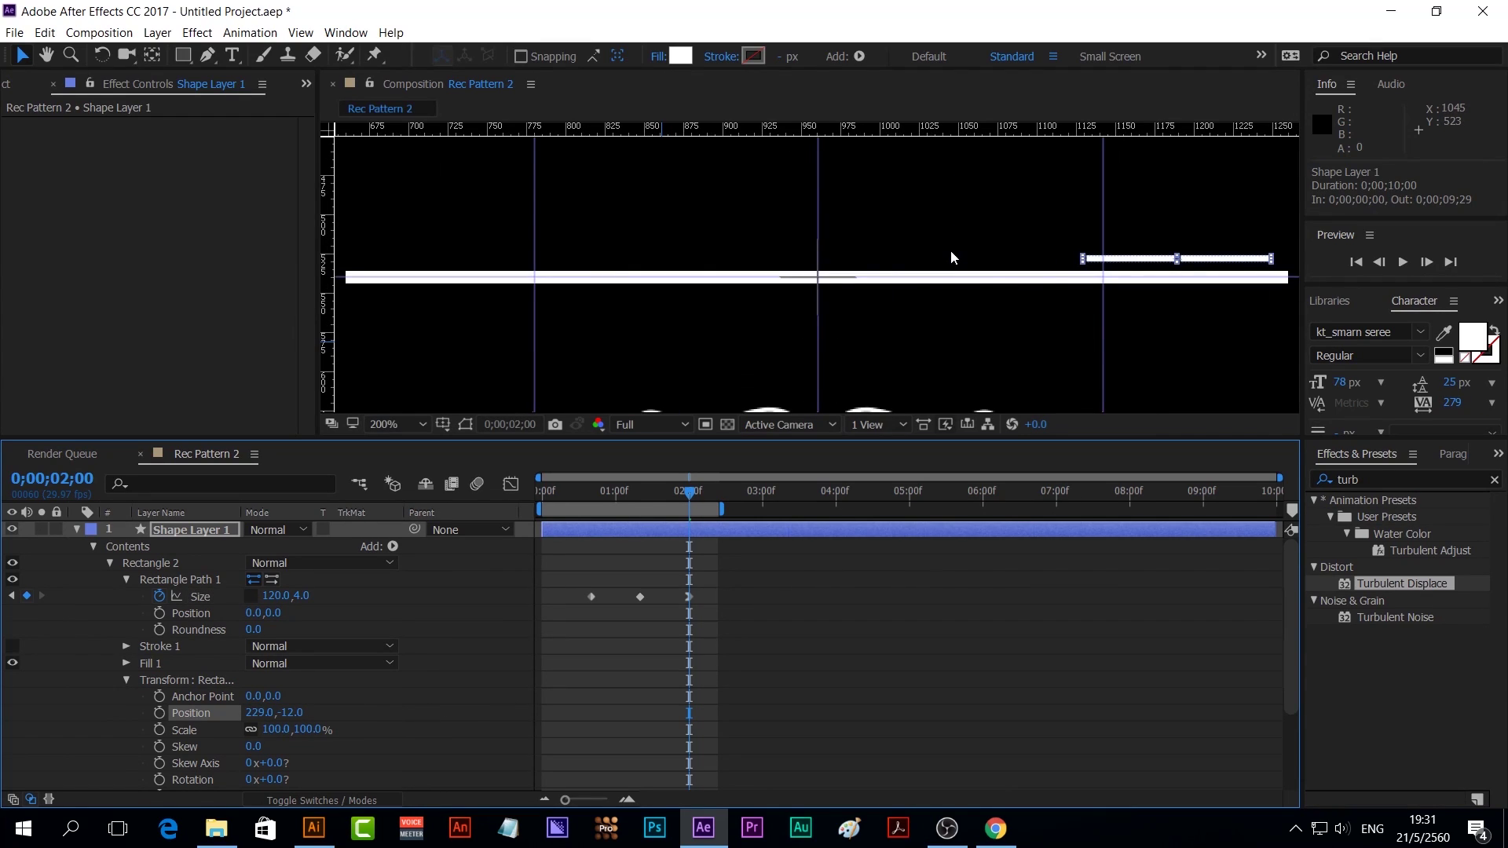
pyautogui.click(259, 712)
pyautogui.write('240')
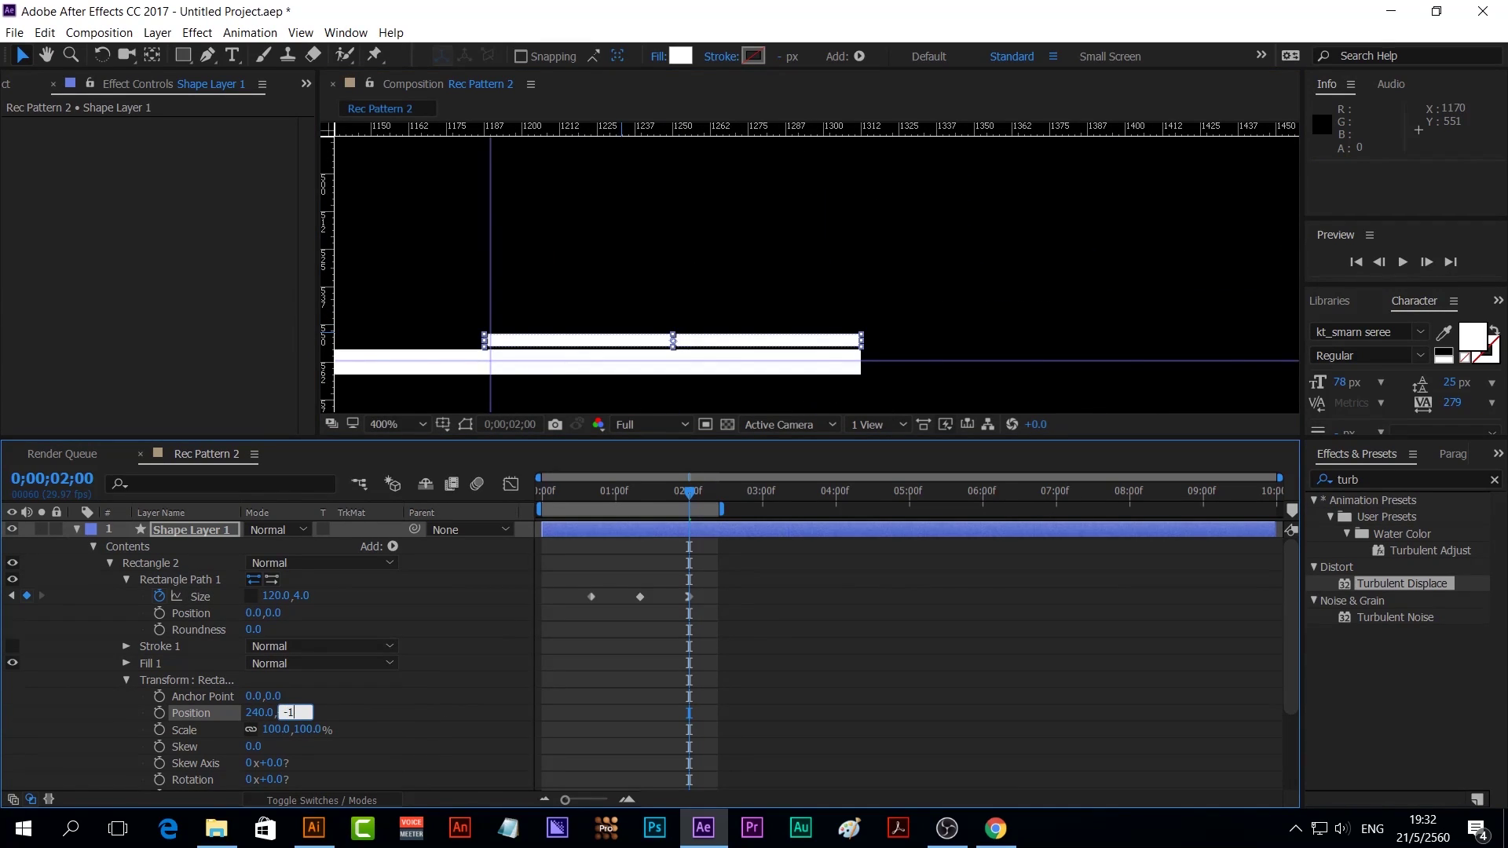
pyautogui.press('Return')
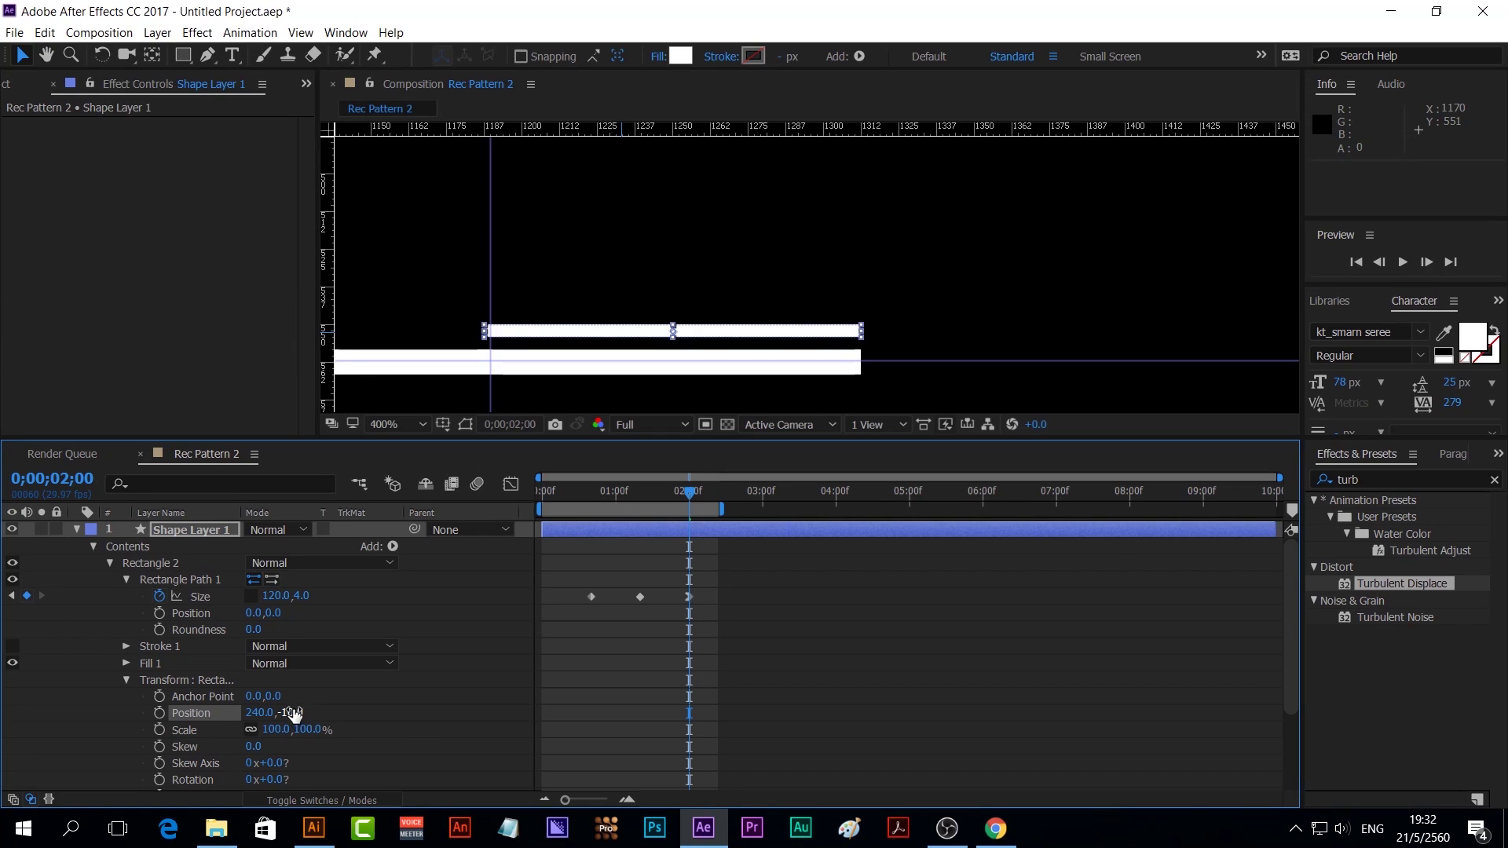
pyautogui.click(292, 713)
pyautogui.write('-9')
pyautogui.press('Return')
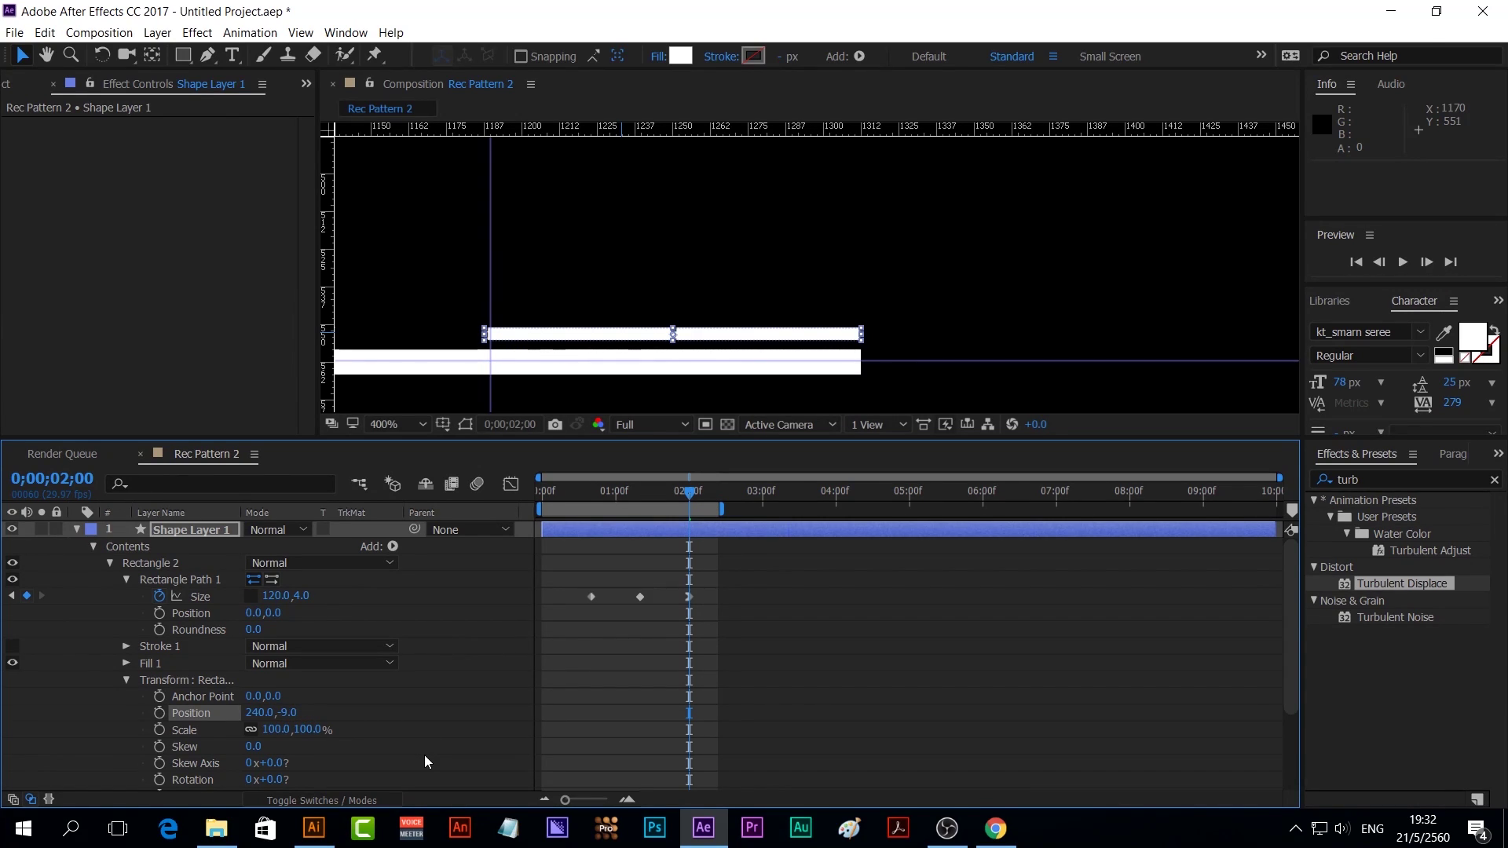
# Set the copied bar's Position X to -240, above the line's left end
pyautogui.click(473, 717)
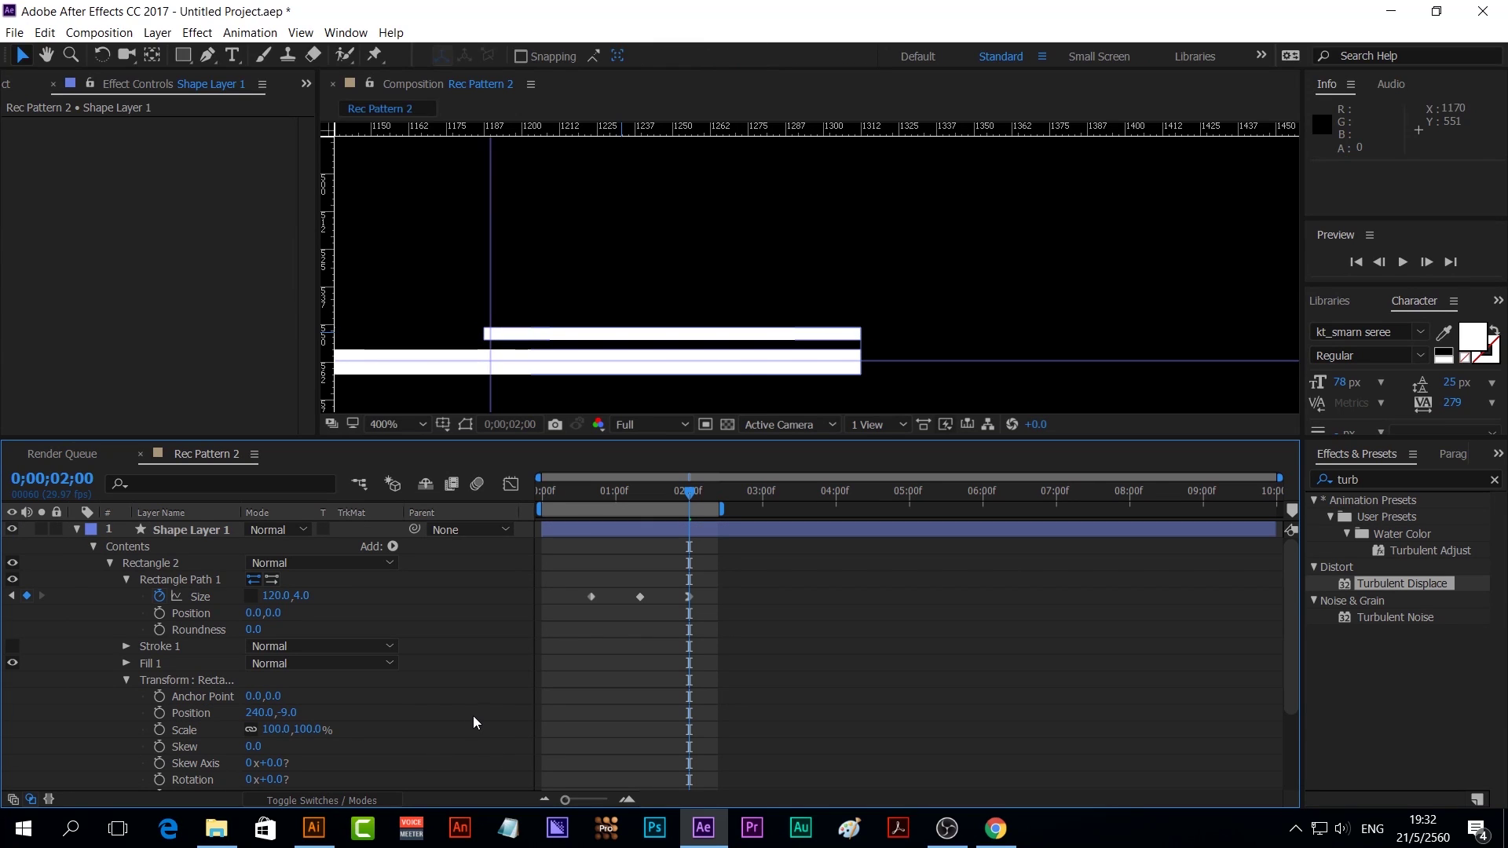
pyautogui.hotkey('shift', '/')
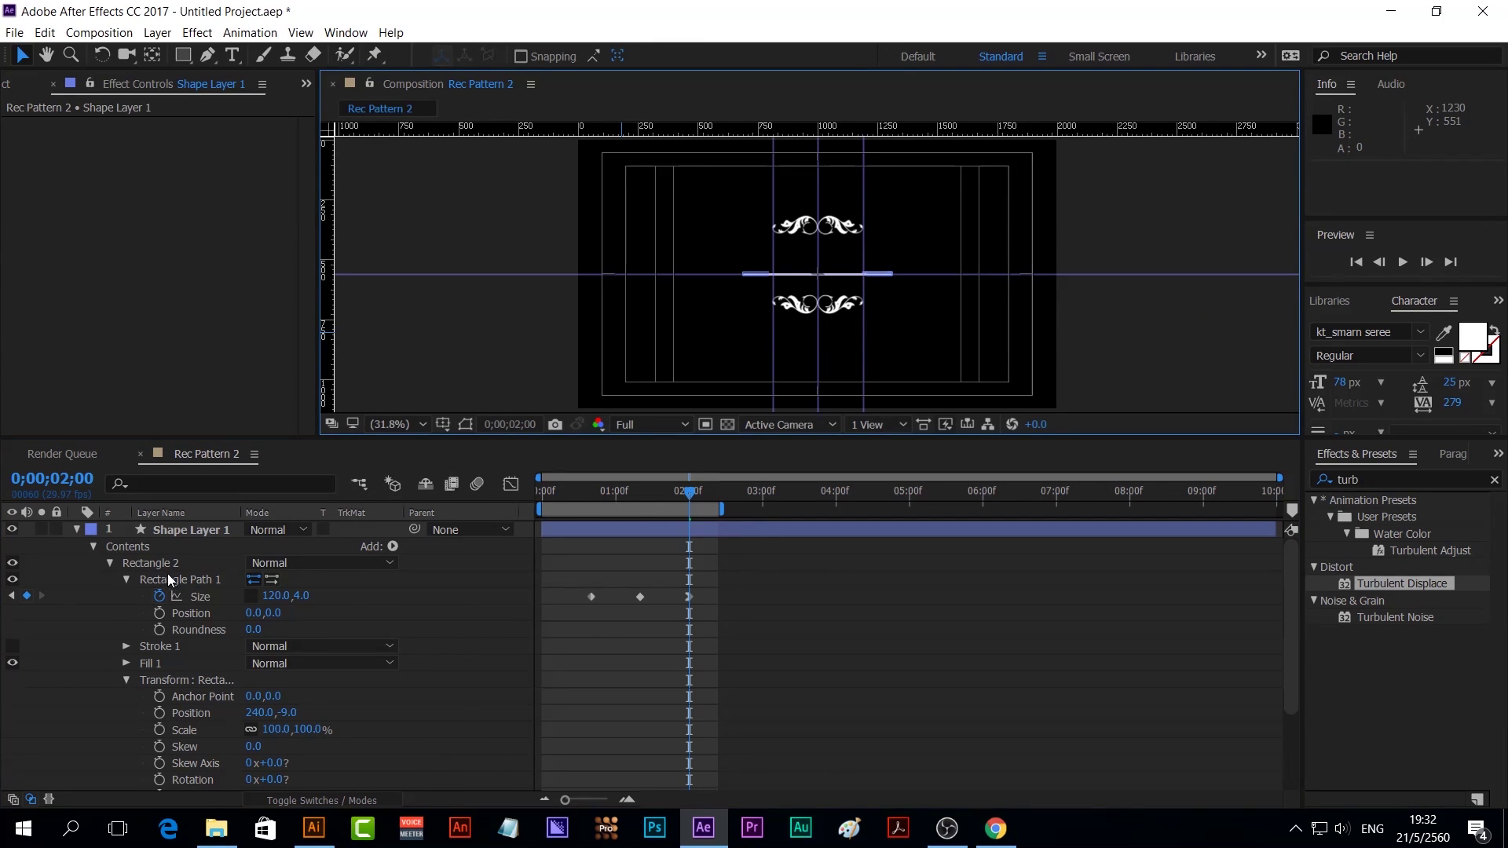
pyautogui.click(163, 562)
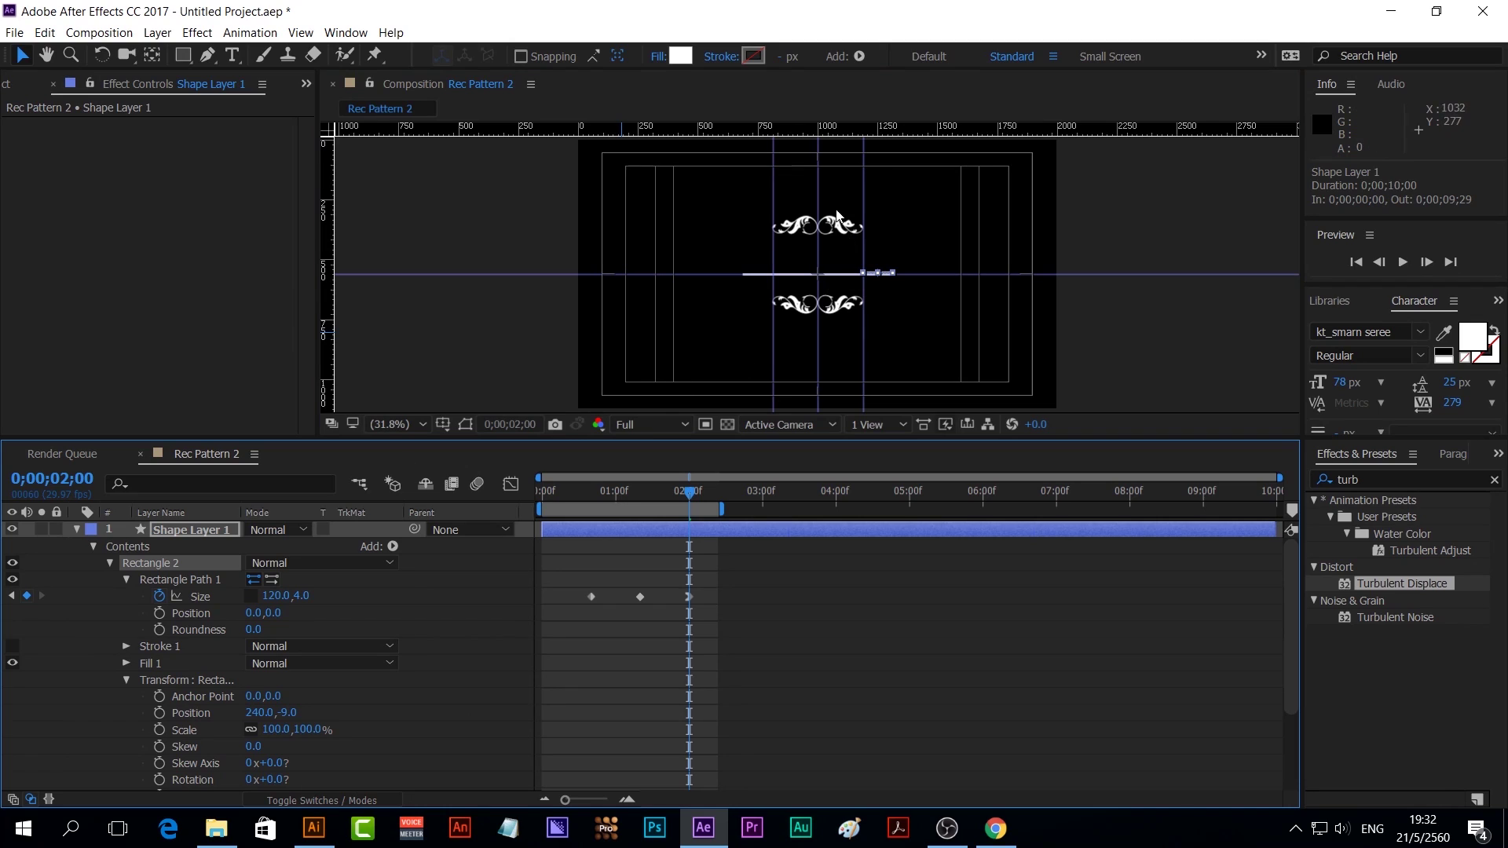
pyautogui.press('/')
pyautogui.moveTo(596, 439); pyautogui.dragTo(471, 576)
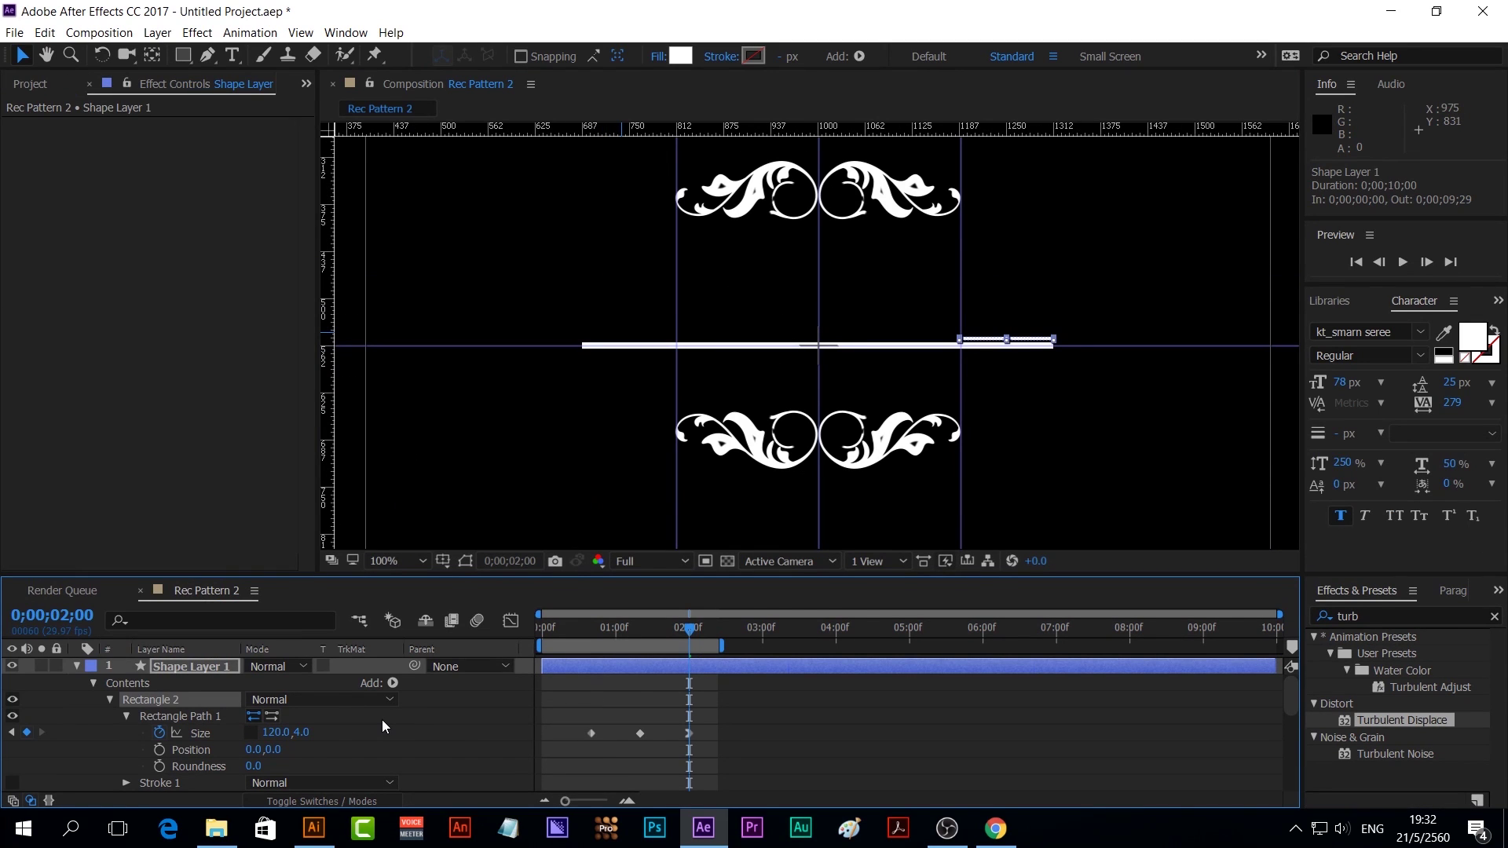
pyautogui.scroll(-2, 430, 732)
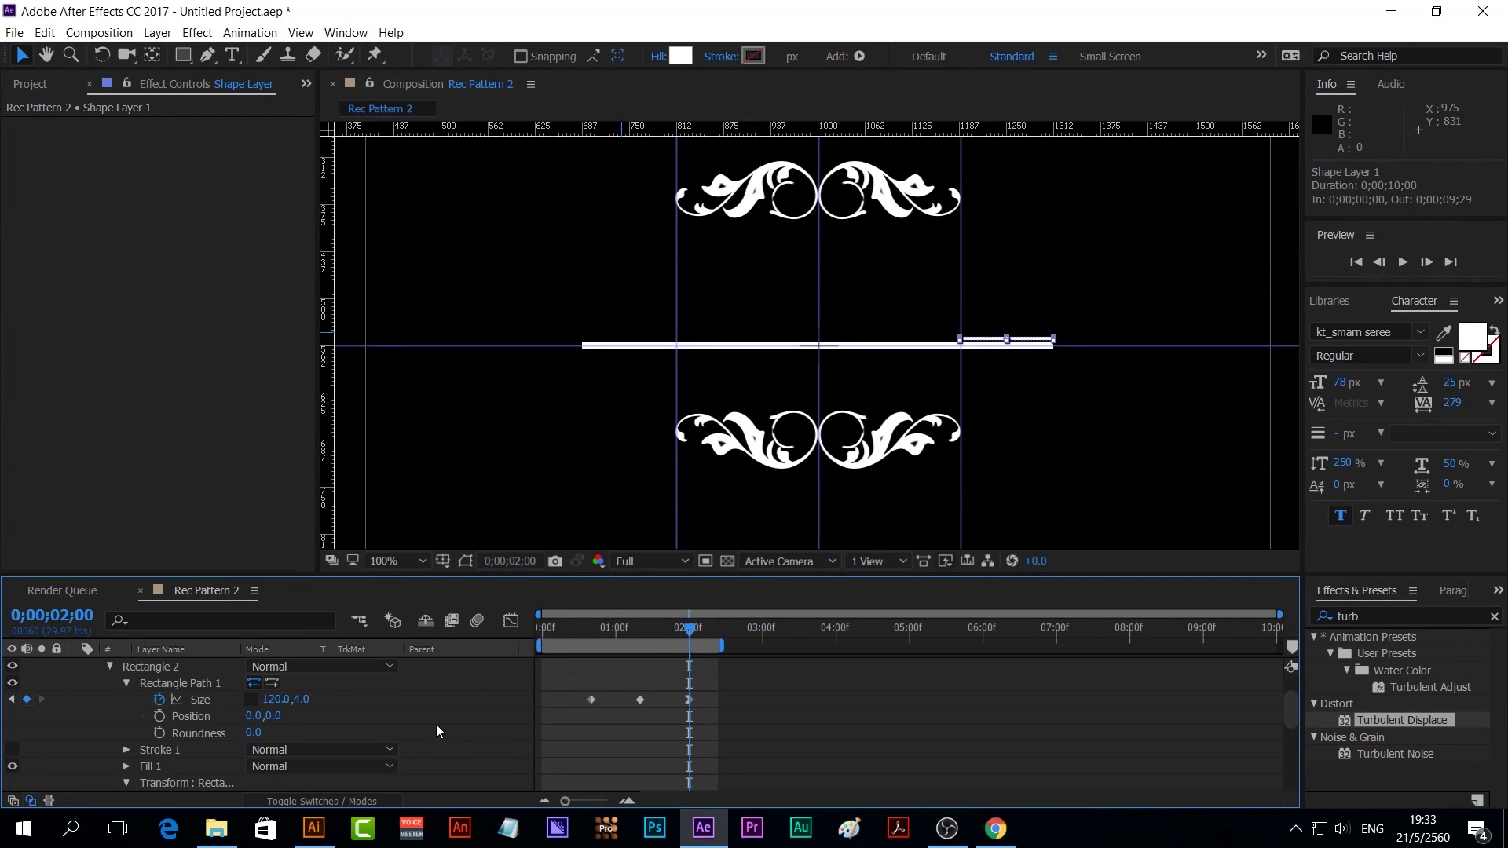
pyautogui.scroll(-2, 475, 721)
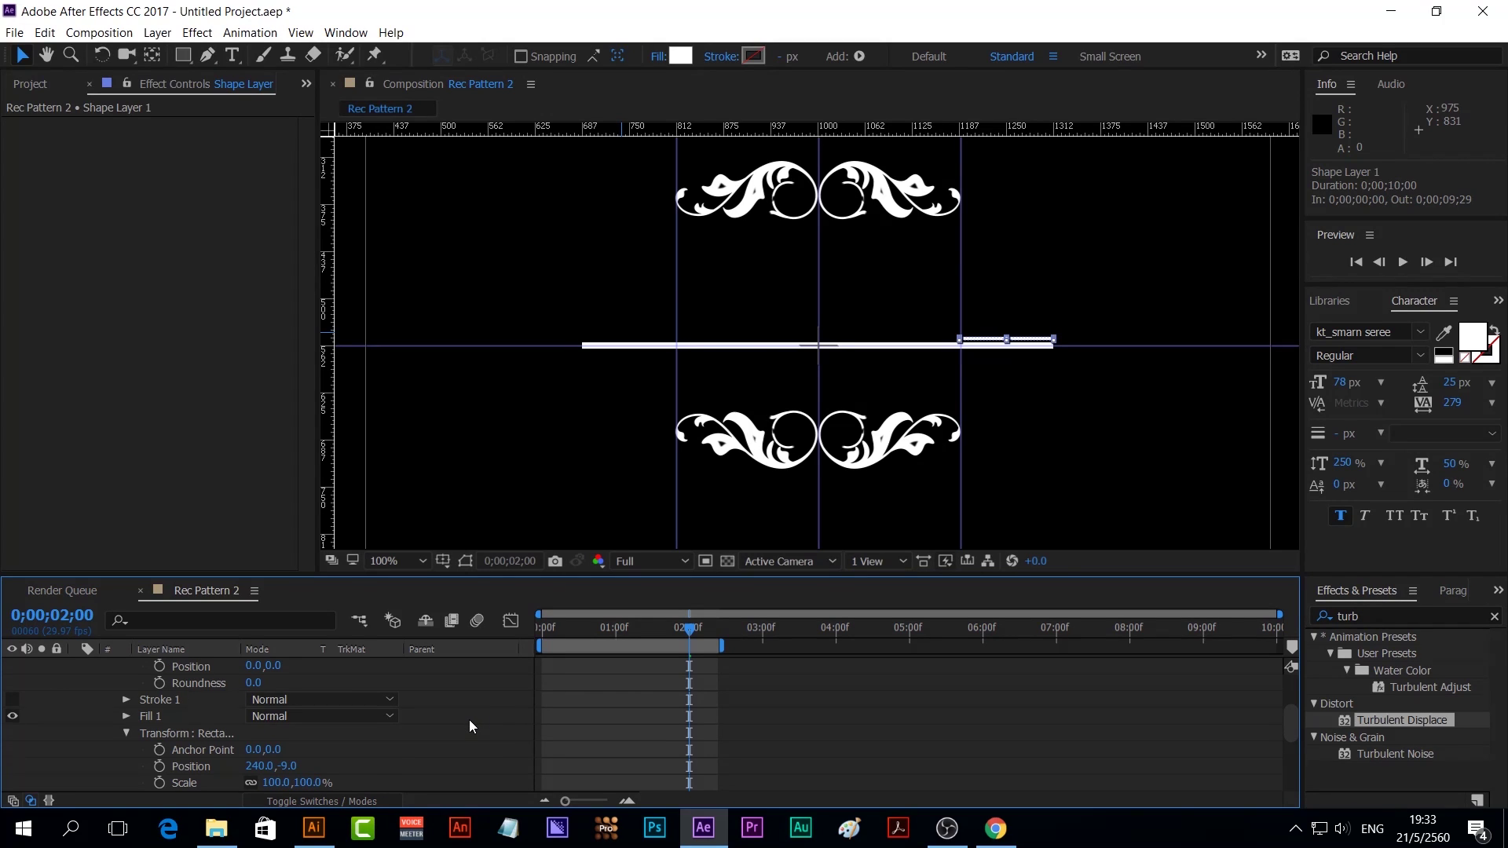
pyautogui.scroll(2, 468, 719)
pyautogui.scroll(-2, 469, 719)
pyautogui.scroll(2, 201, 691)
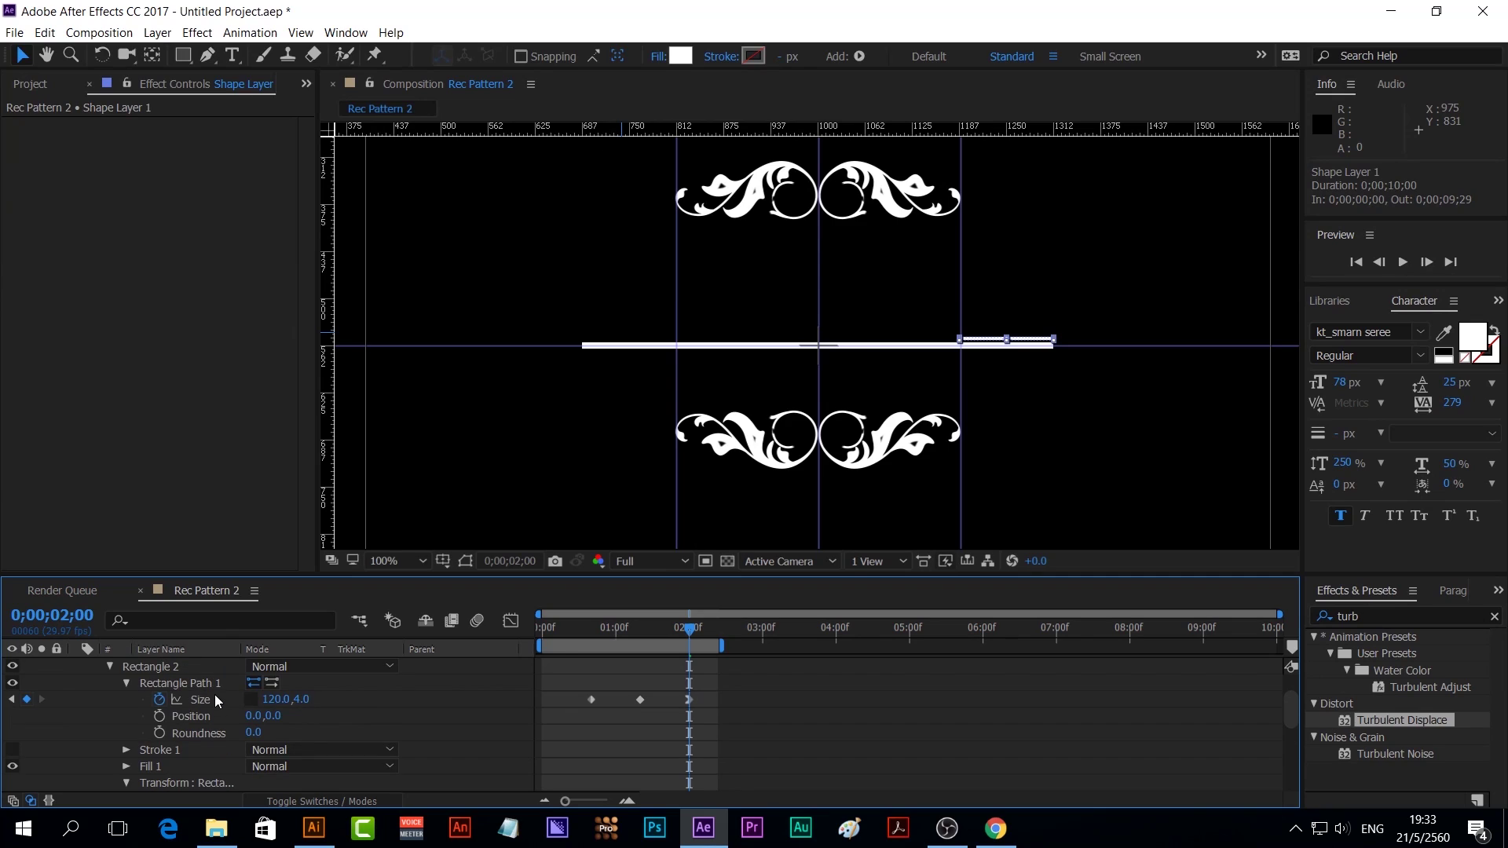
pyautogui.scroll(-2, 223, 727)
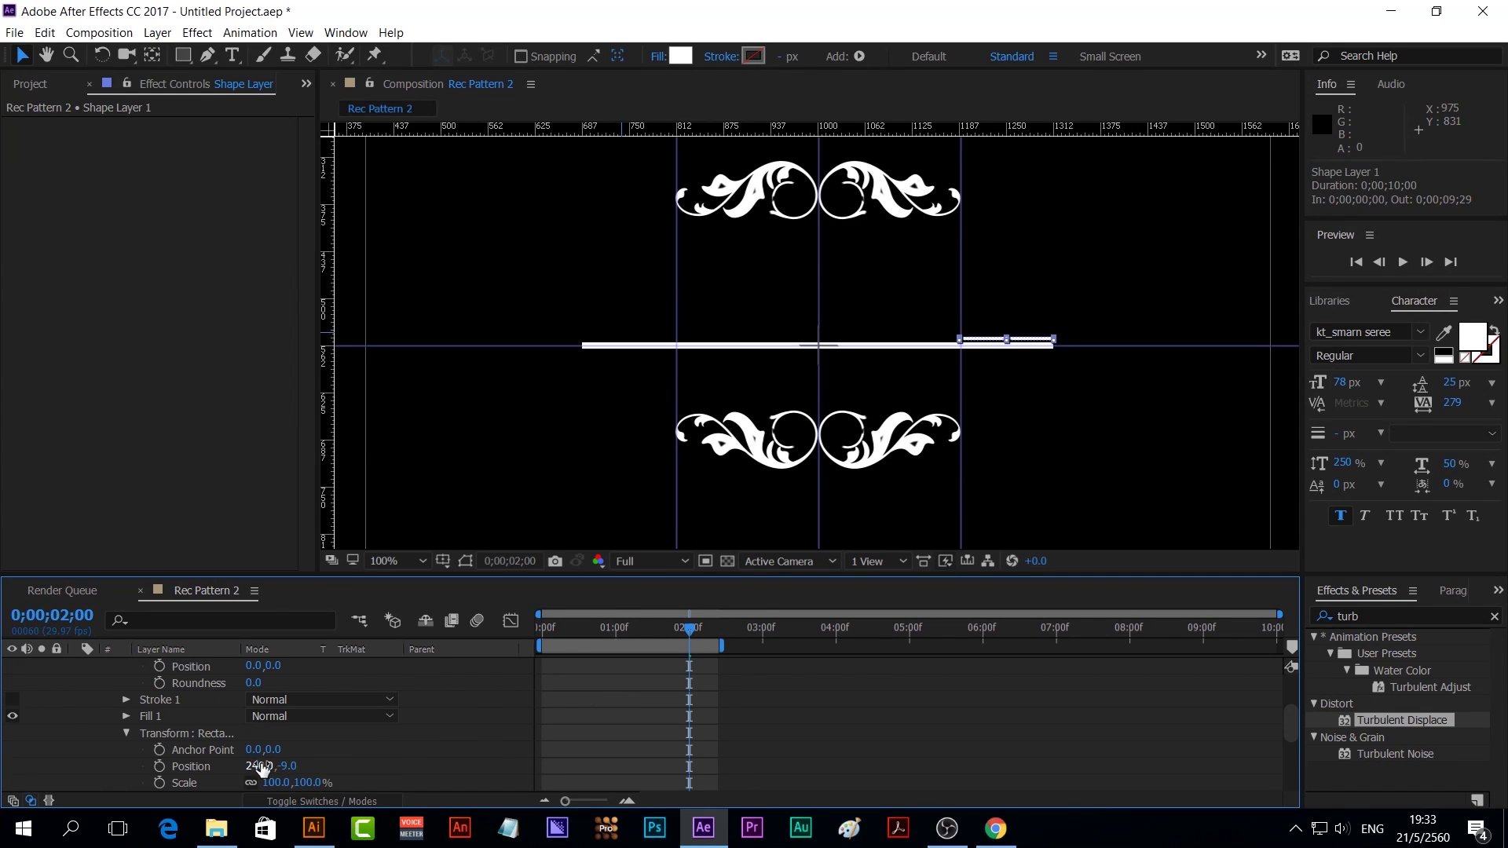
pyautogui.moveTo(251, 766)
pyautogui.mouseDown()
pyautogui.moveTo(232, 761)
pyautogui.moveTo(255, 765)
pyautogui.mouseUp()
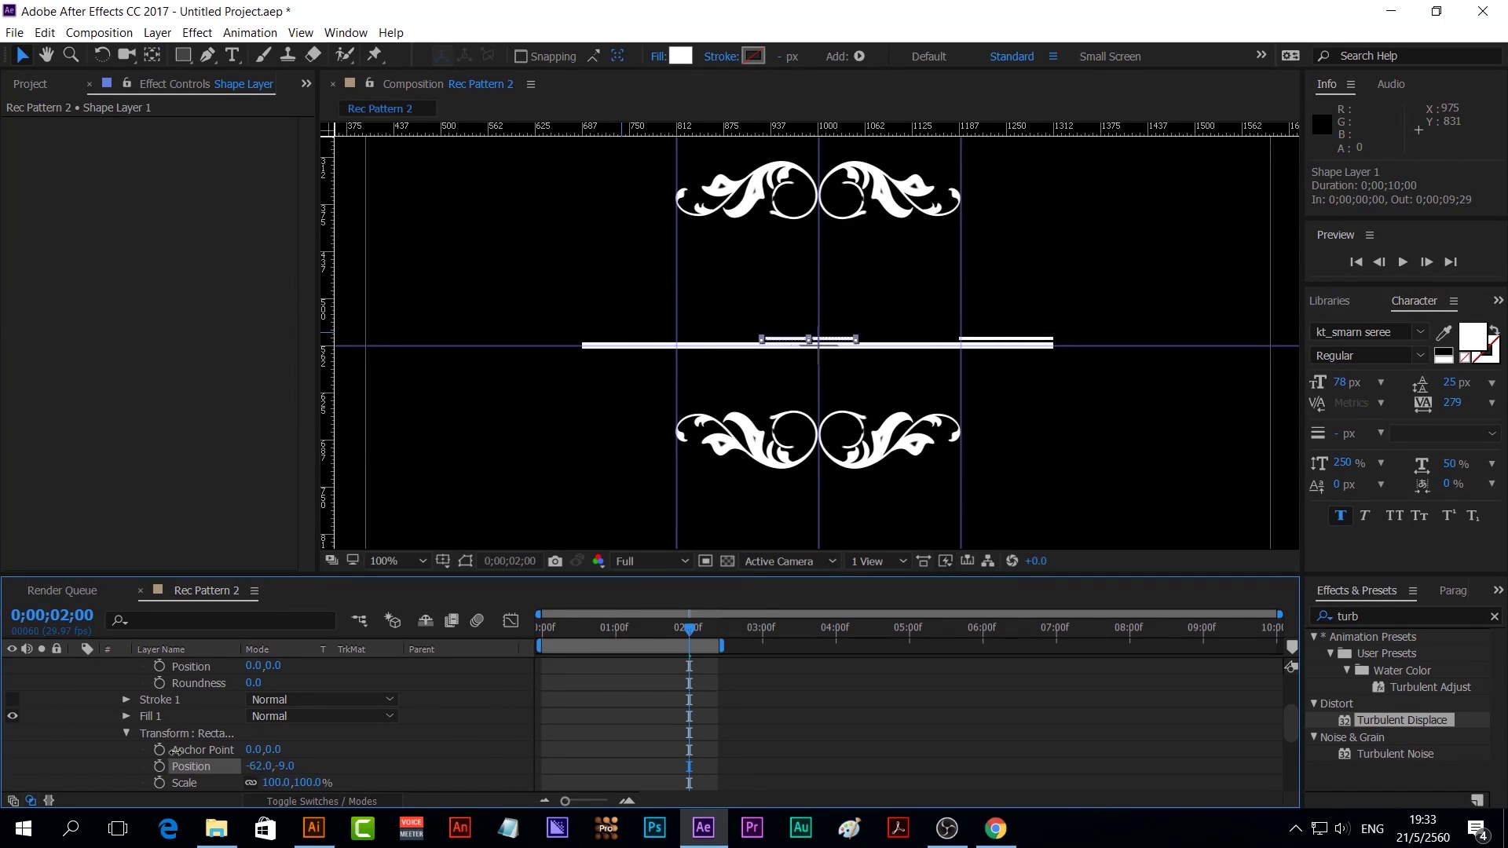
pyautogui.click(255, 766)
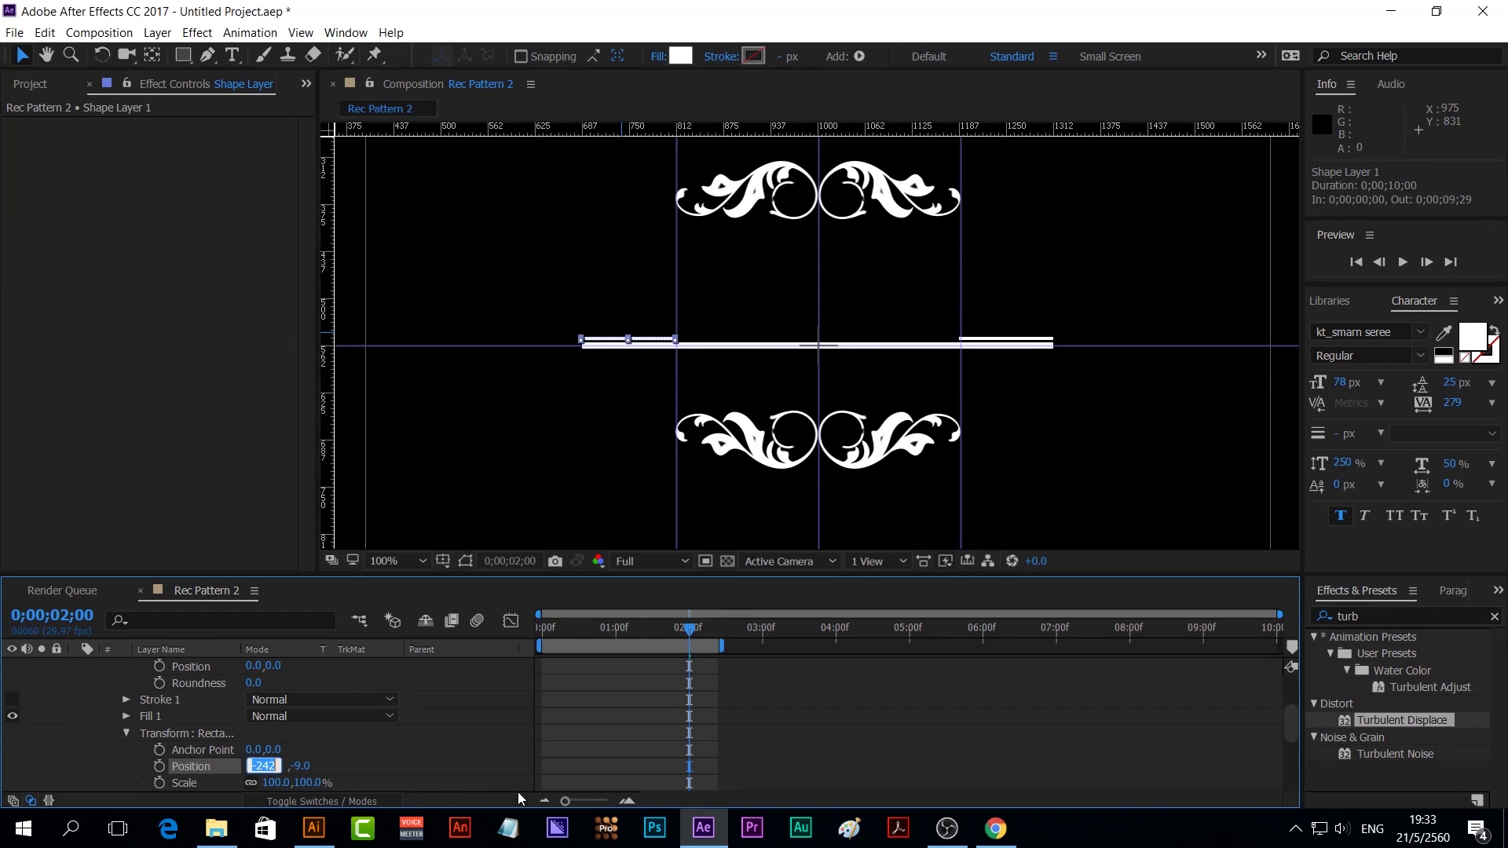
pyautogui.write('-240')
pyautogui.press('Return')
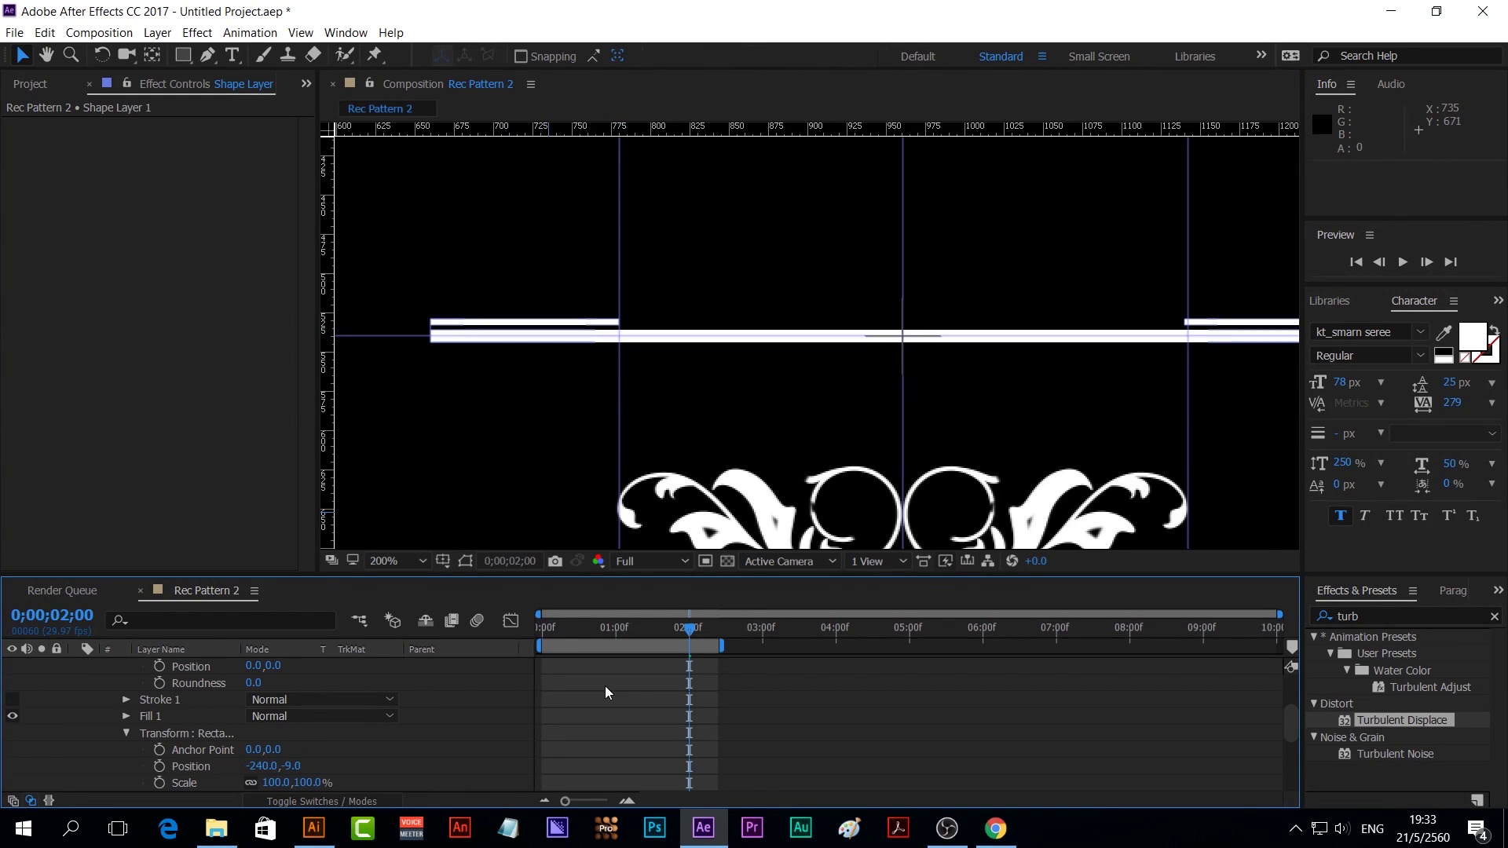
# Rename the shape layer to 'Line'
pyautogui.scroll(-2, 537, 370)
pyautogui.scroll(5, 173, 671)
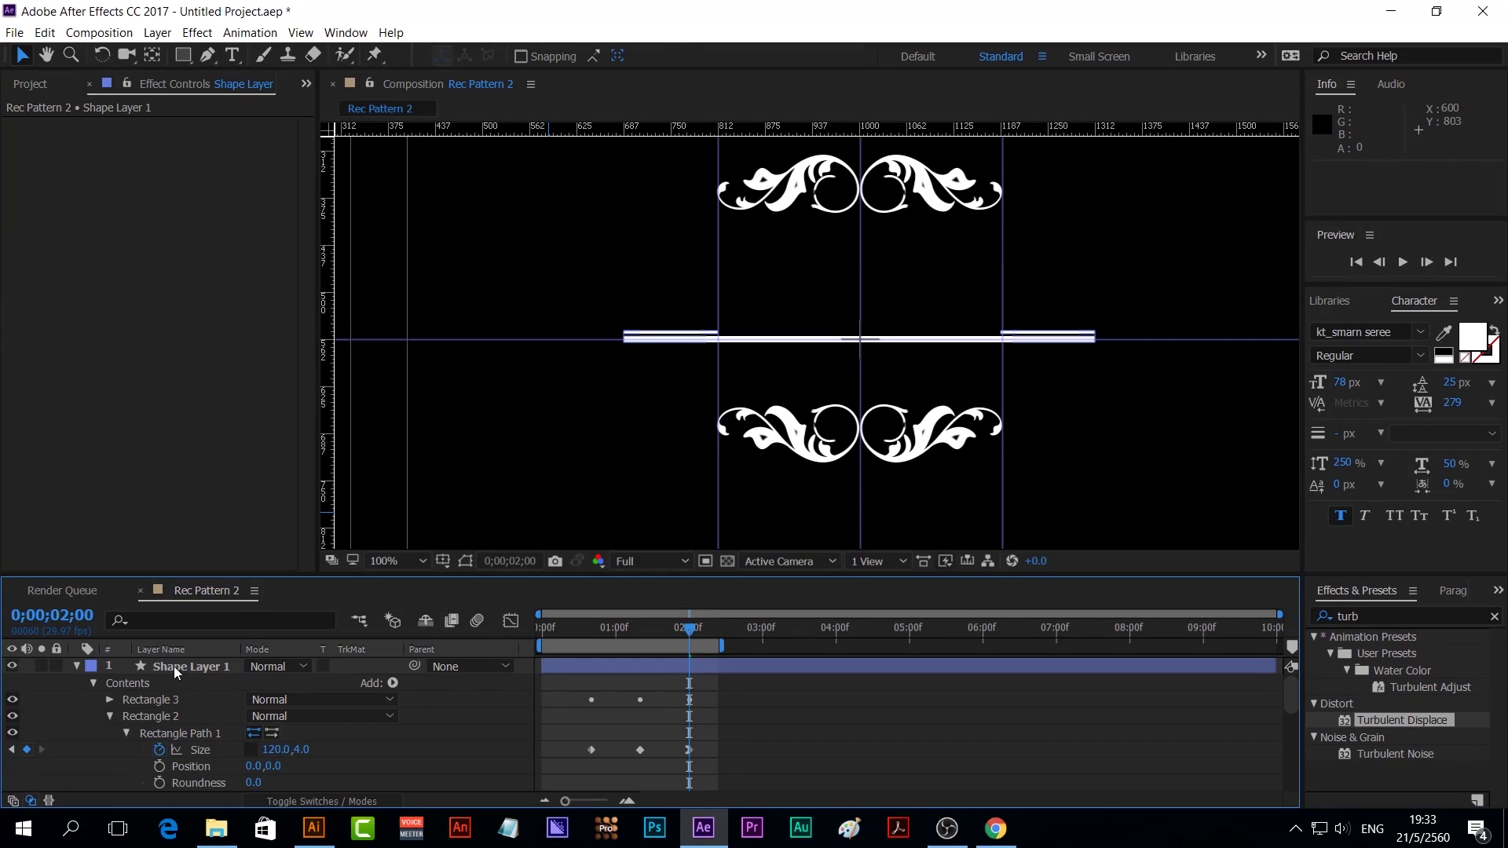
pyautogui.rightClick(173, 666)
pyautogui.click(275, 794)
pyautogui.write('Line')
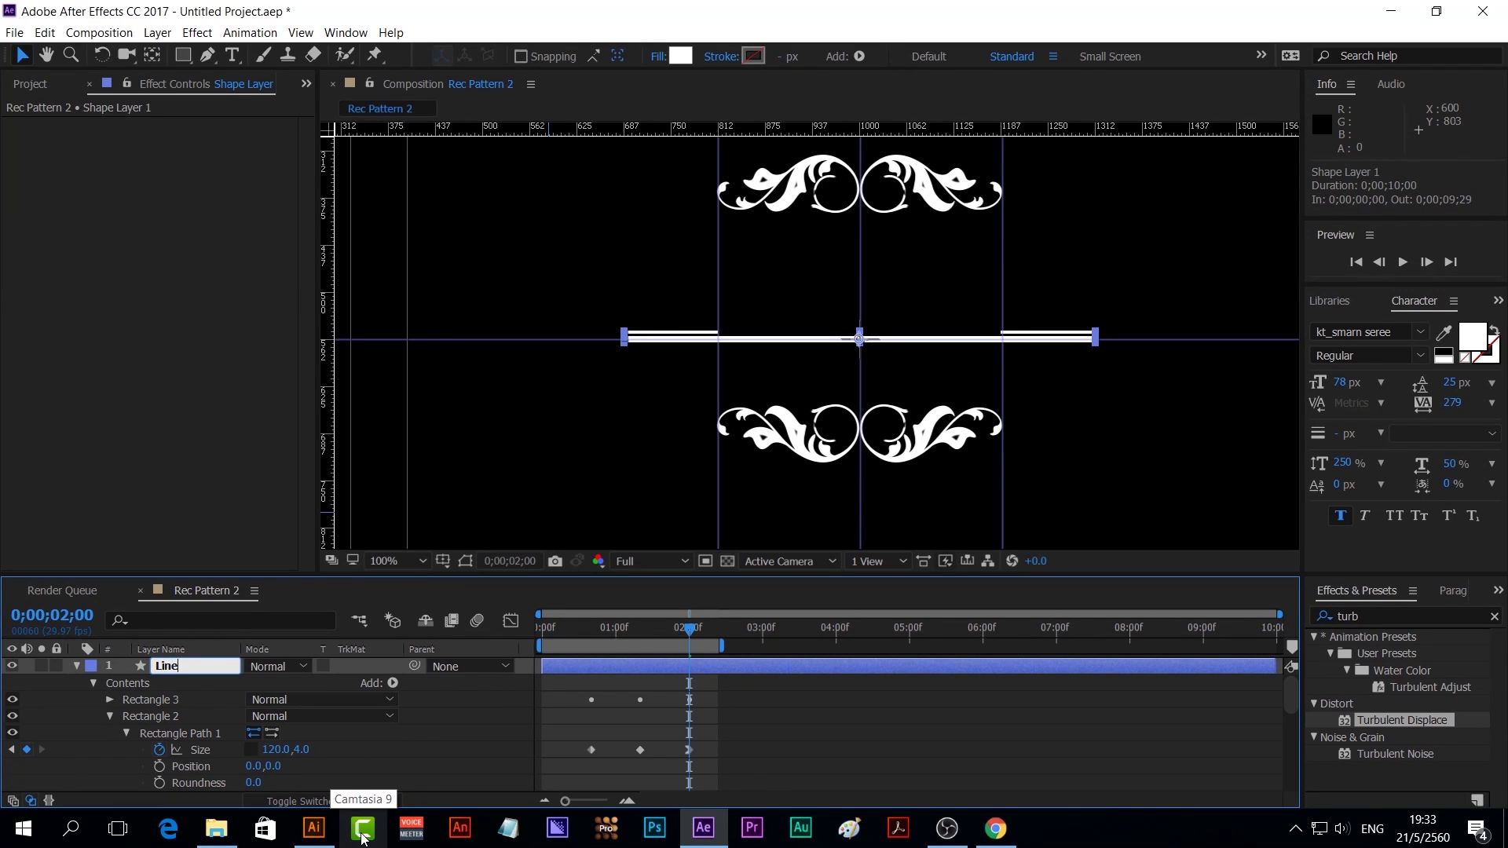
pyautogui.press('Return')
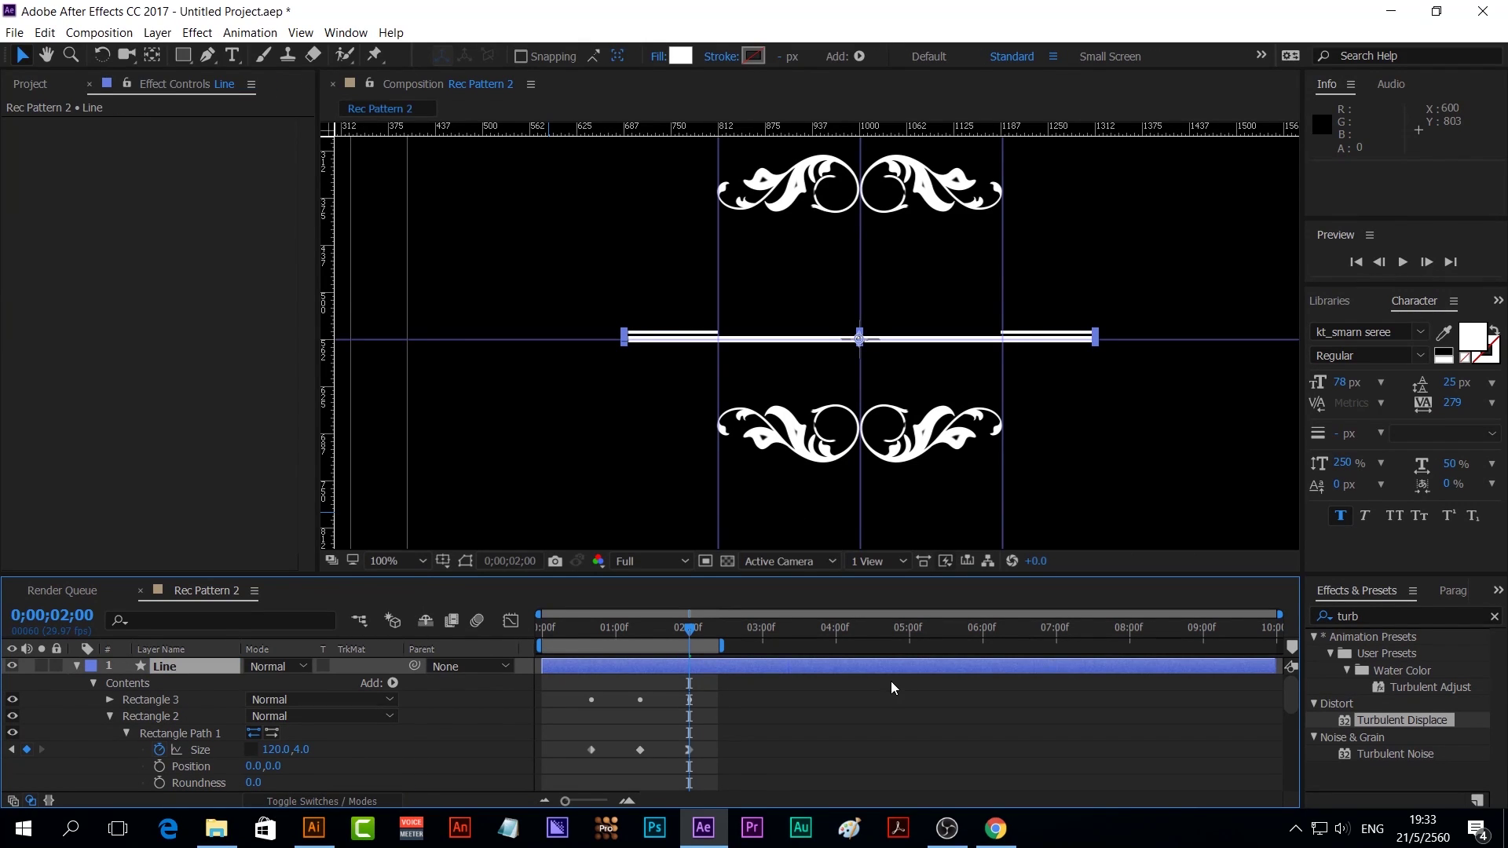
# Review playback, then move the top ornament down closer to the line and collapse the Line layer
pyautogui.press('space')
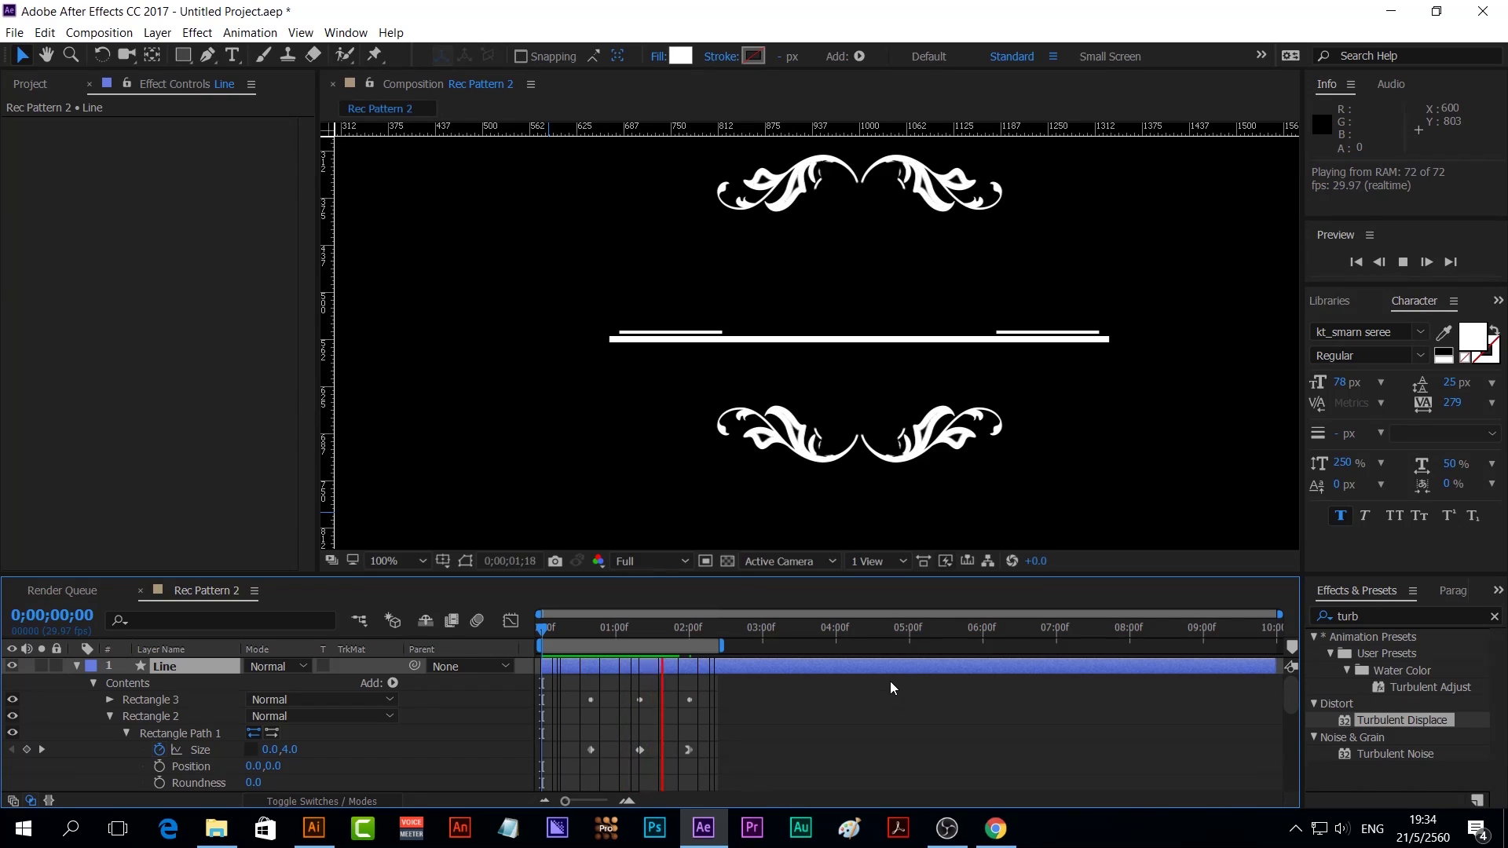
pyautogui.click(640, 628)
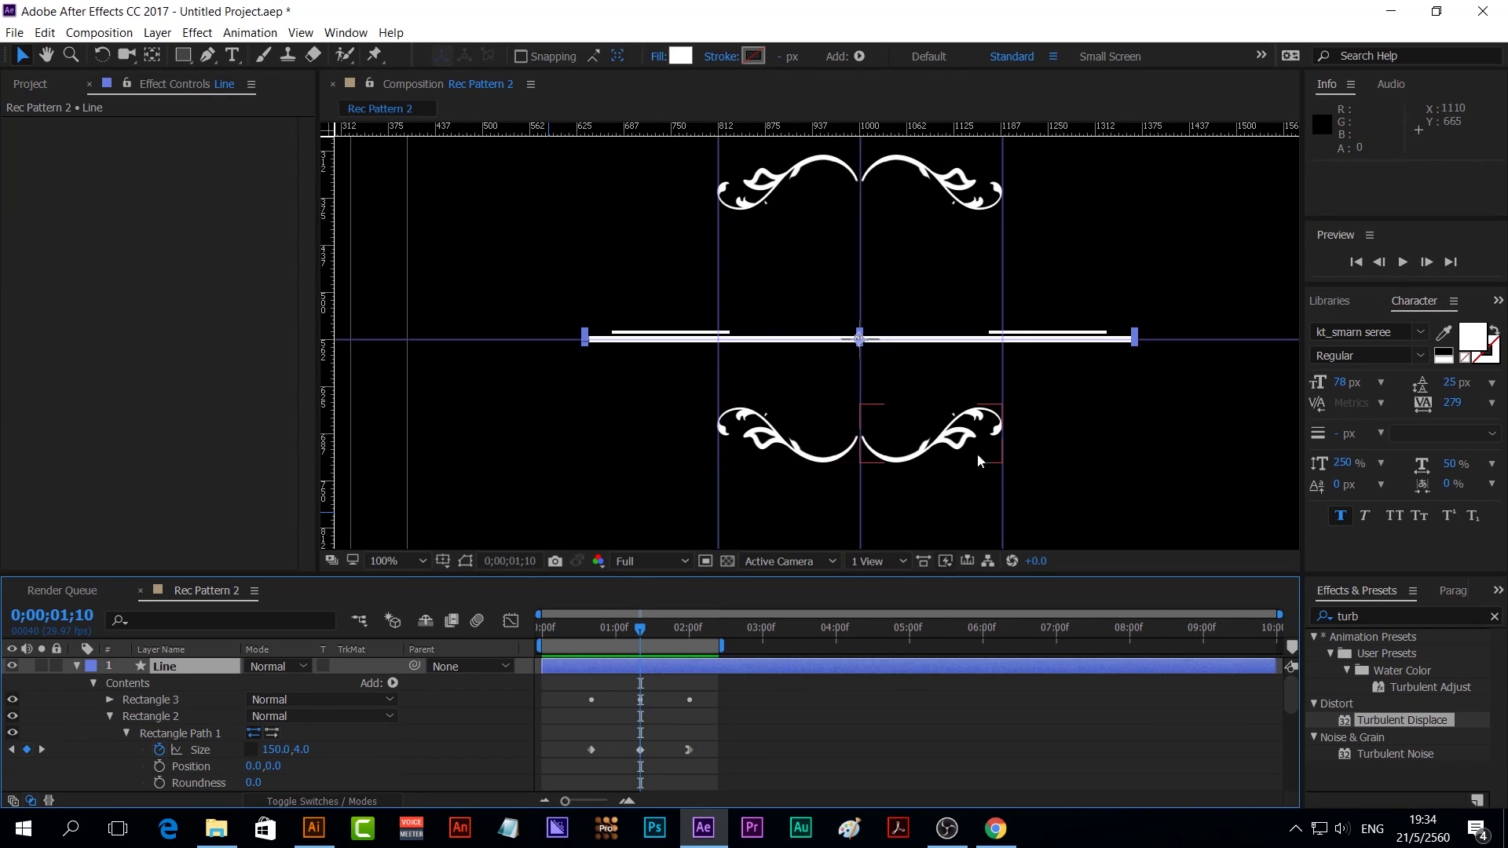
pyautogui.moveTo(649, 630); pyautogui.dragTo(852, 634)
pyautogui.click(820, 192)
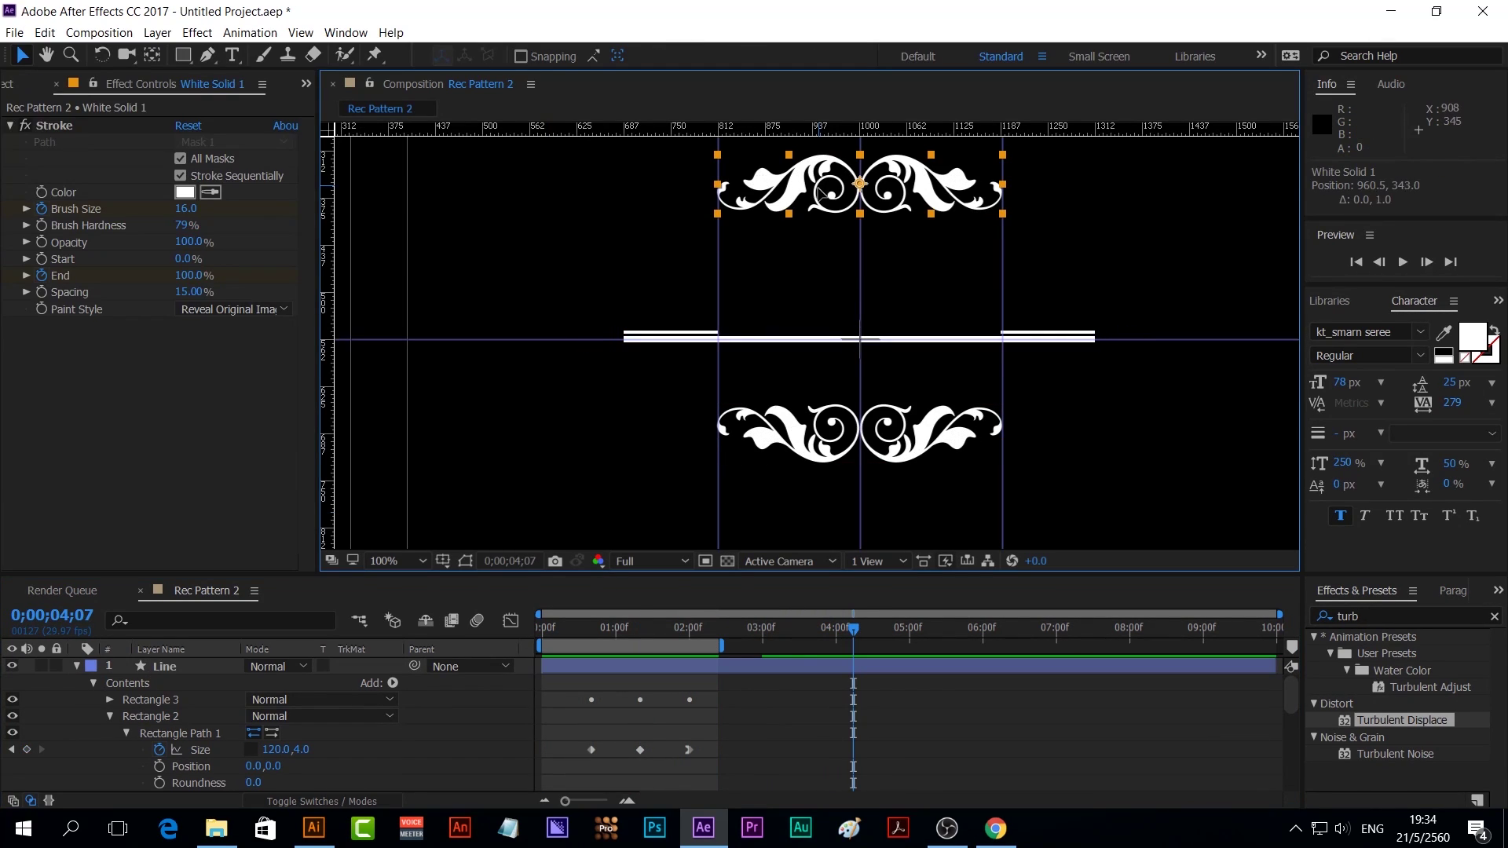
pyautogui.moveTo(821, 193); pyautogui.dragTo(817, 307)
pyautogui.scroll(2, 758, 340)
pyautogui.press('Down')
pyautogui.press('Down')
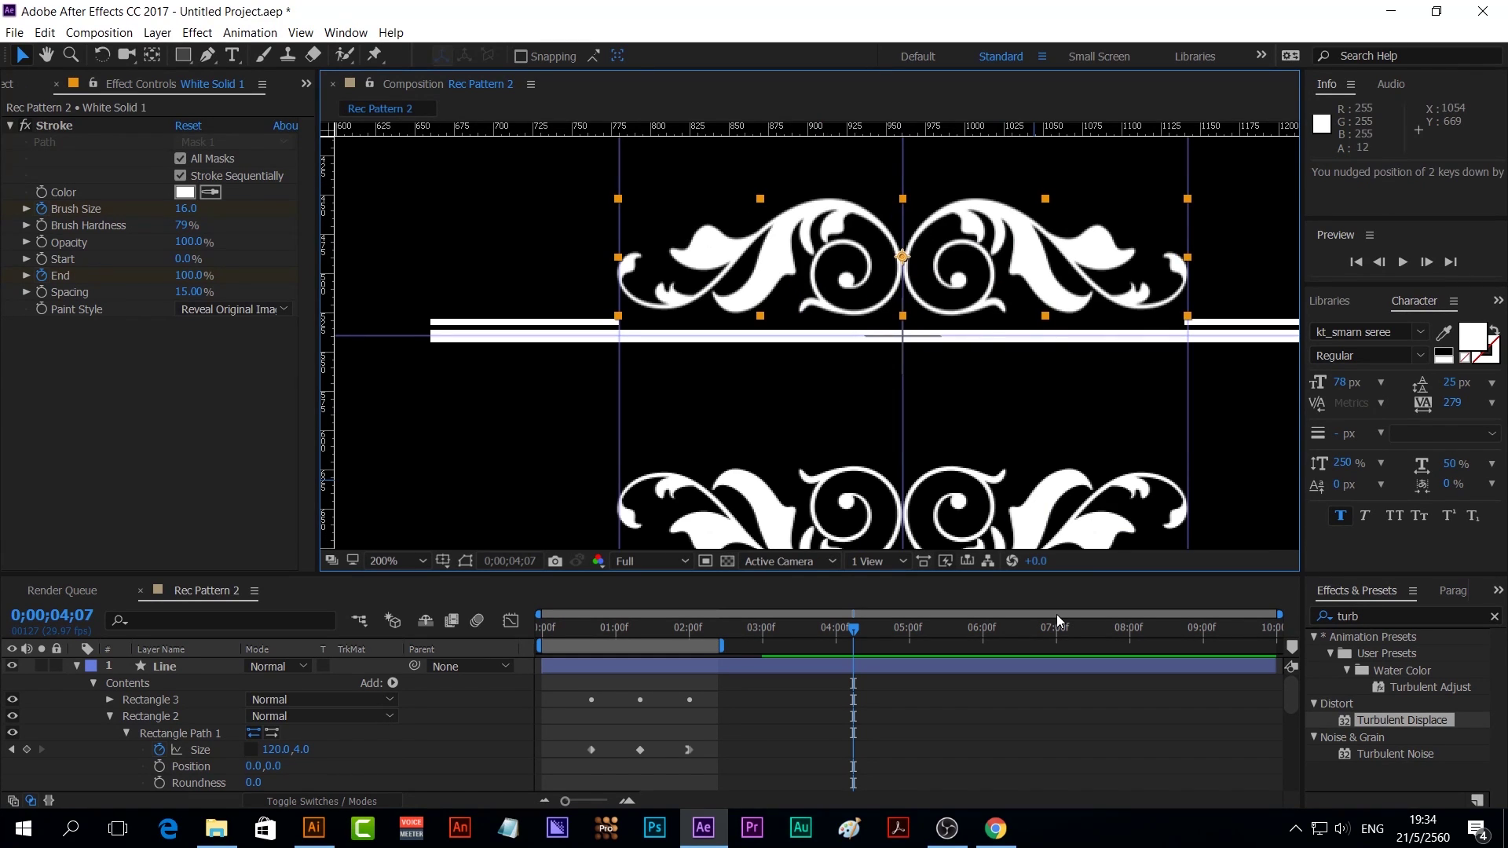
pyautogui.click(1057, 615)
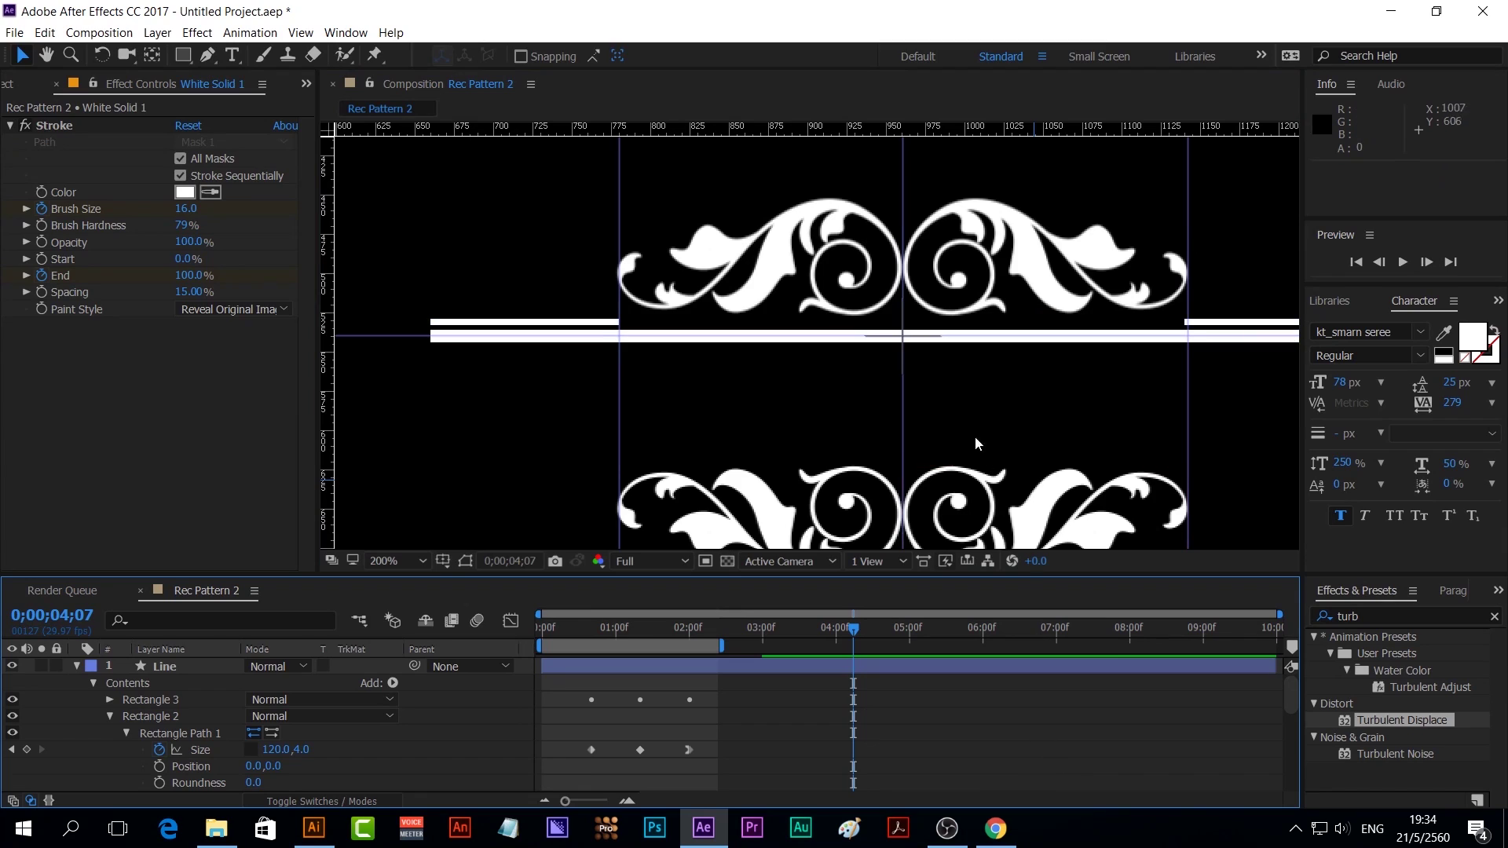
pyautogui.click(77, 668)
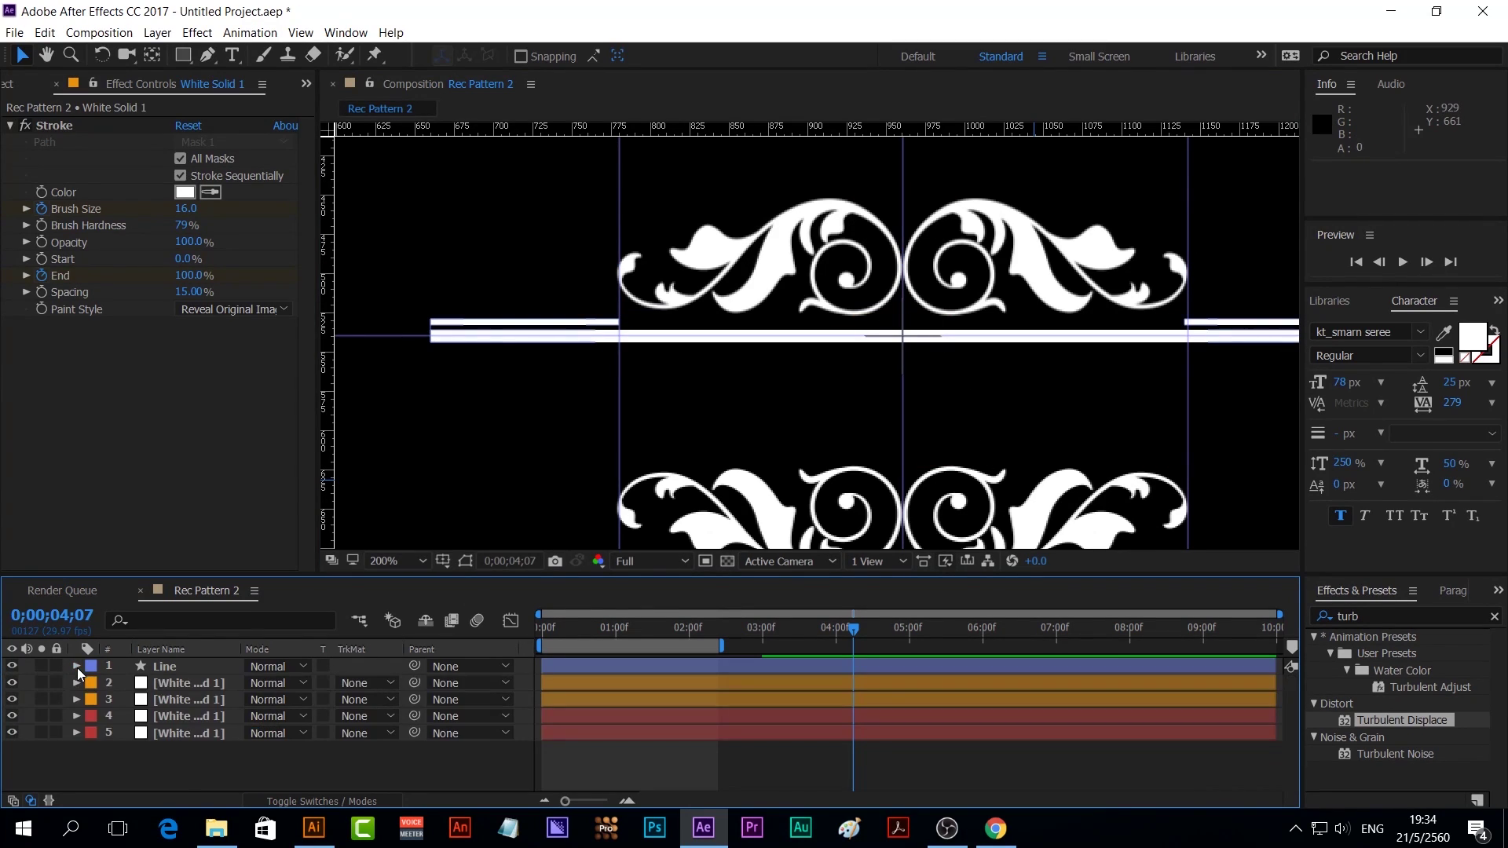
pyautogui.click(184, 54)
# Add an ellipse shape layer and set its Ellipse Path size to 15 × 15
pyautogui.doubleClick(182, 56)
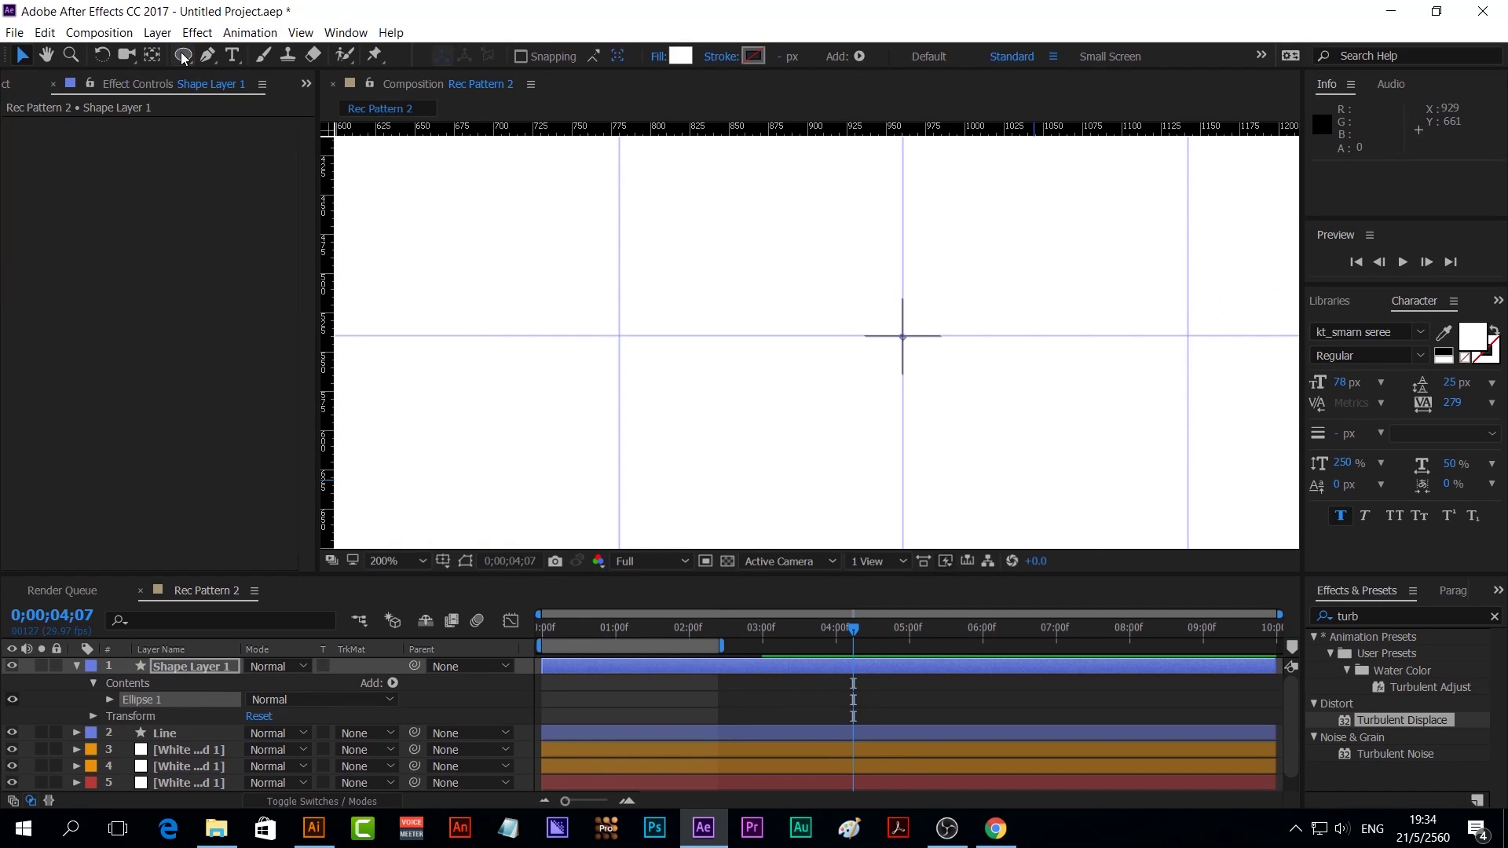
pyautogui.press('v')
pyautogui.press(',')
pyautogui.press(',')
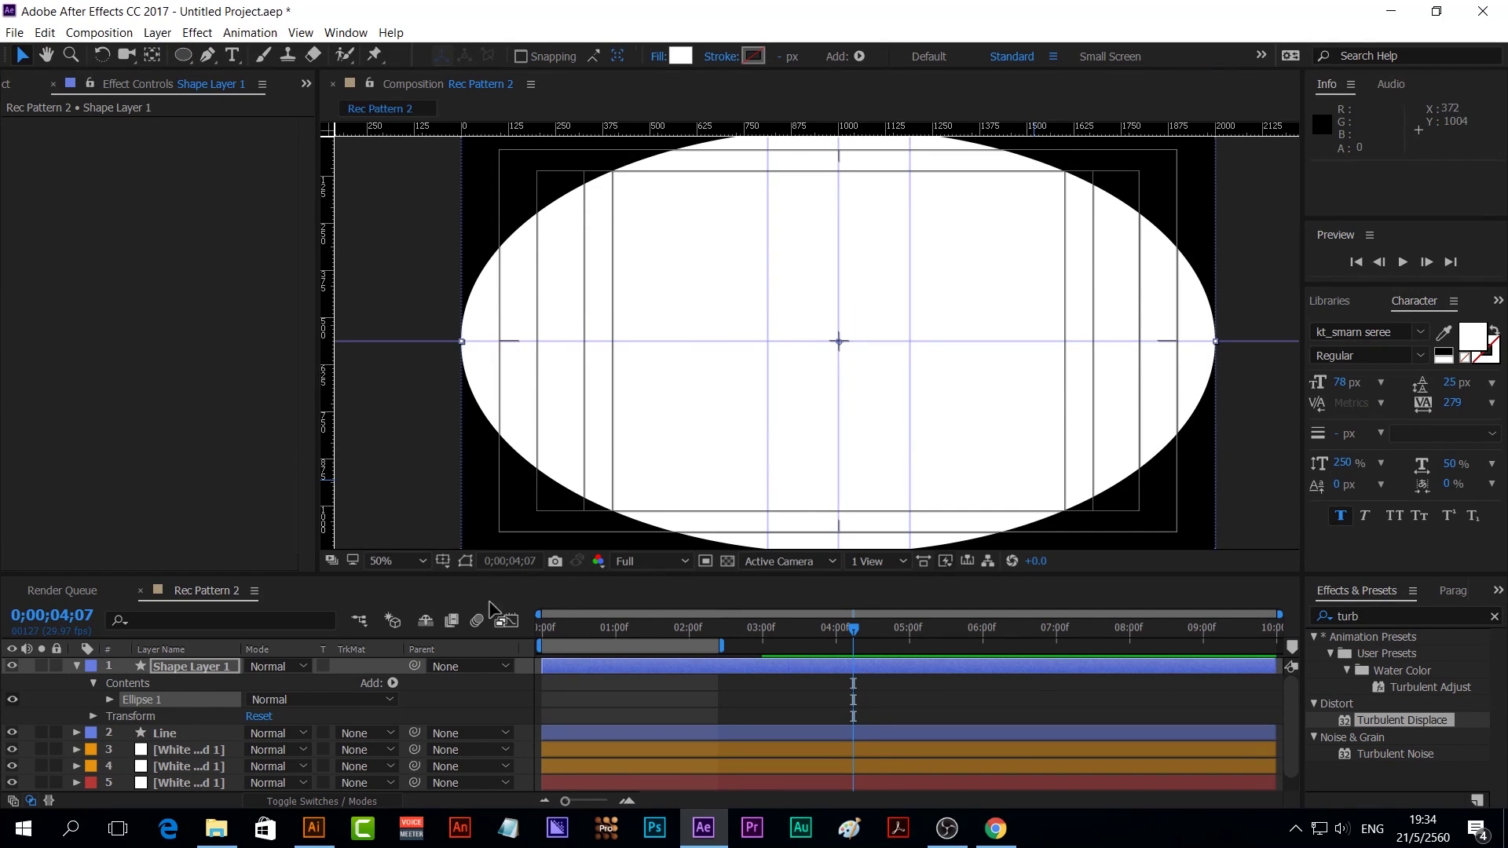
pyautogui.click(110, 700)
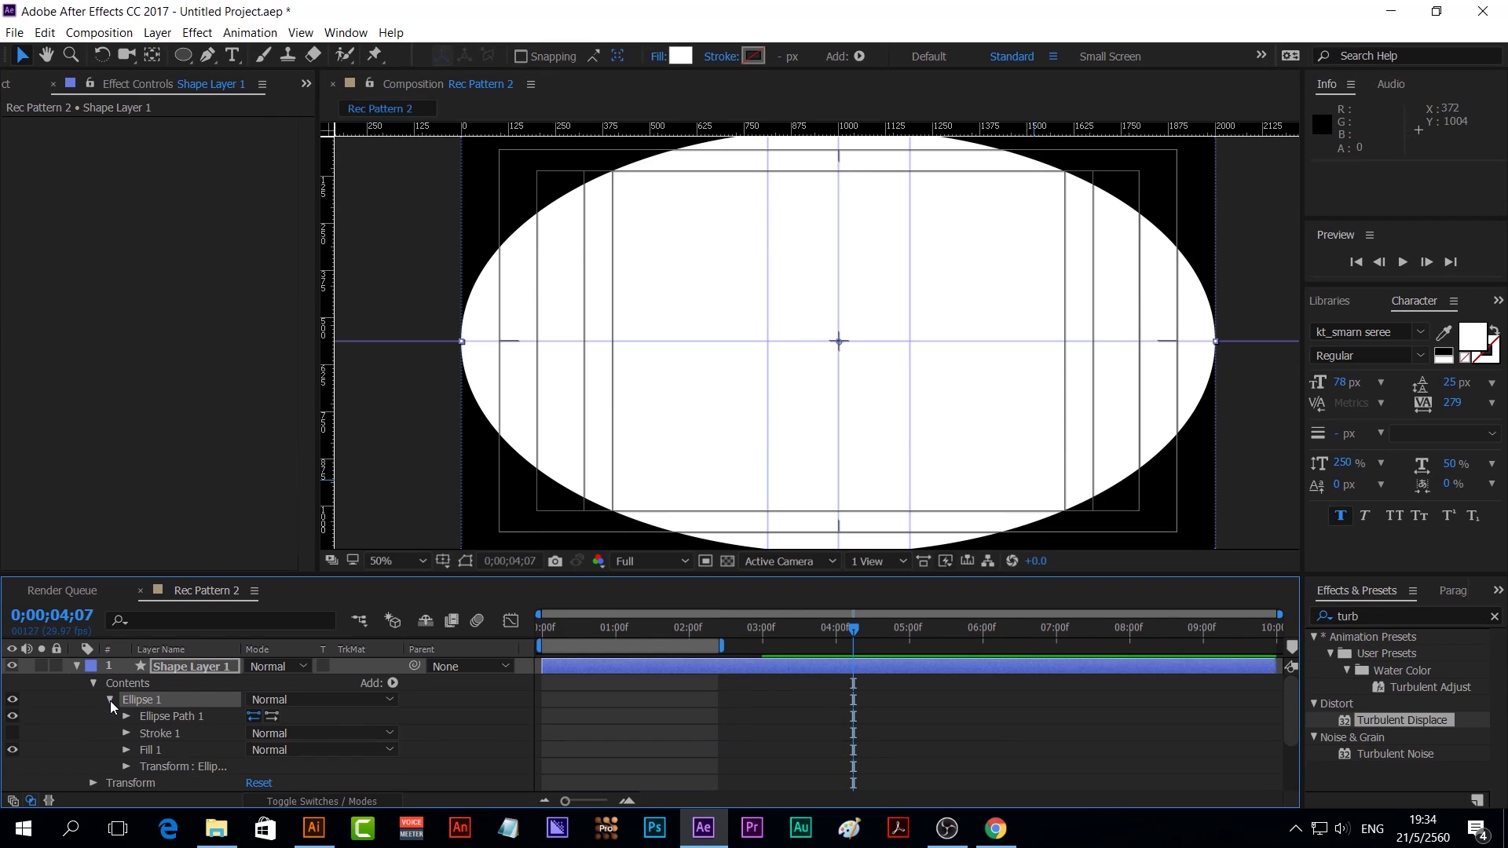
pyautogui.click(126, 716)
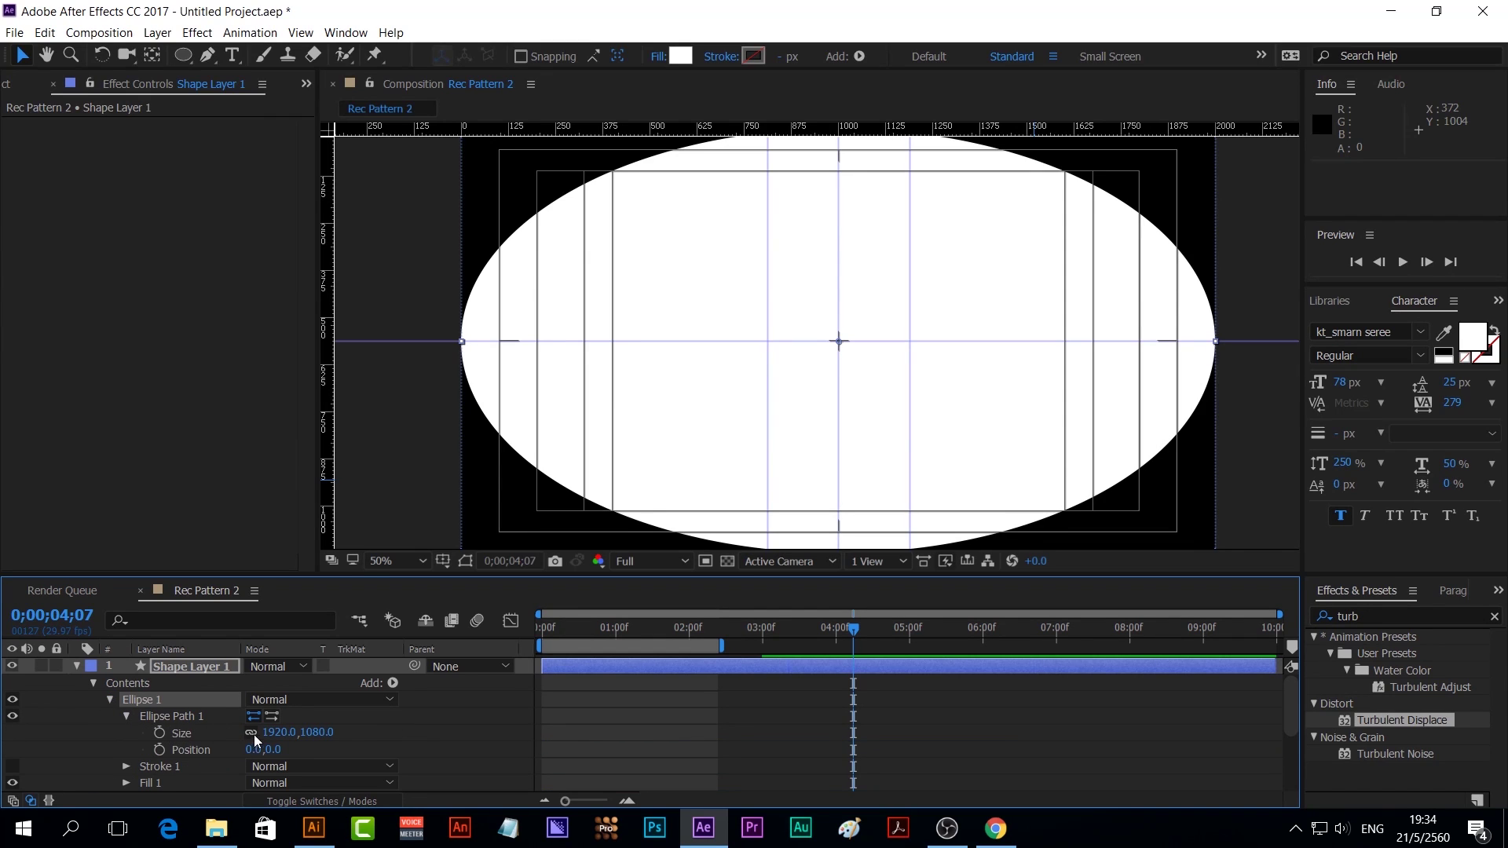
pyautogui.click(278, 732)
pyautogui.write('1')
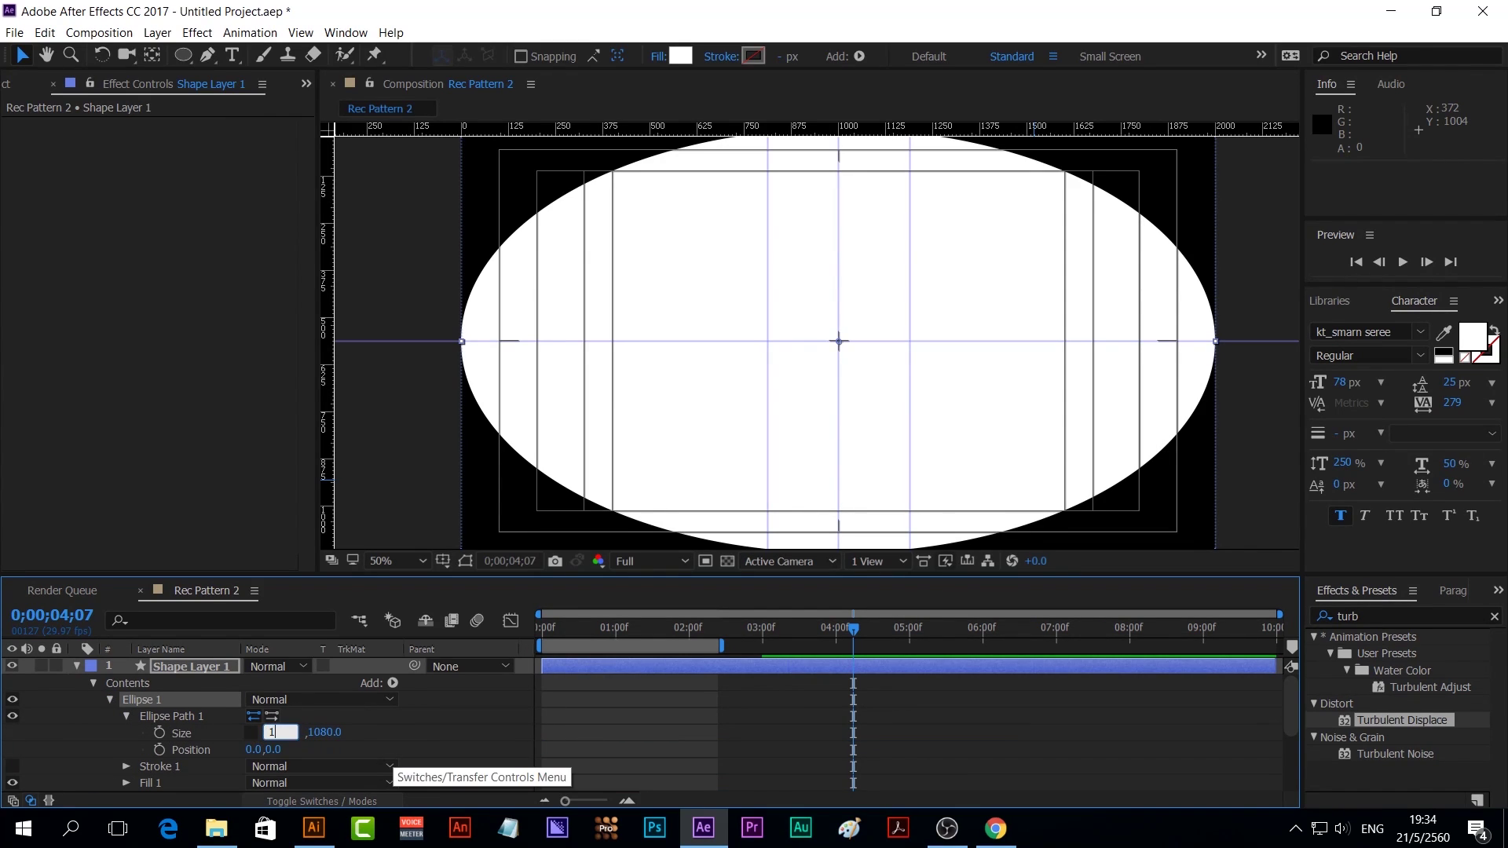
pyautogui.write('5')
pyautogui.press('Return')
pyautogui.click(306, 731)
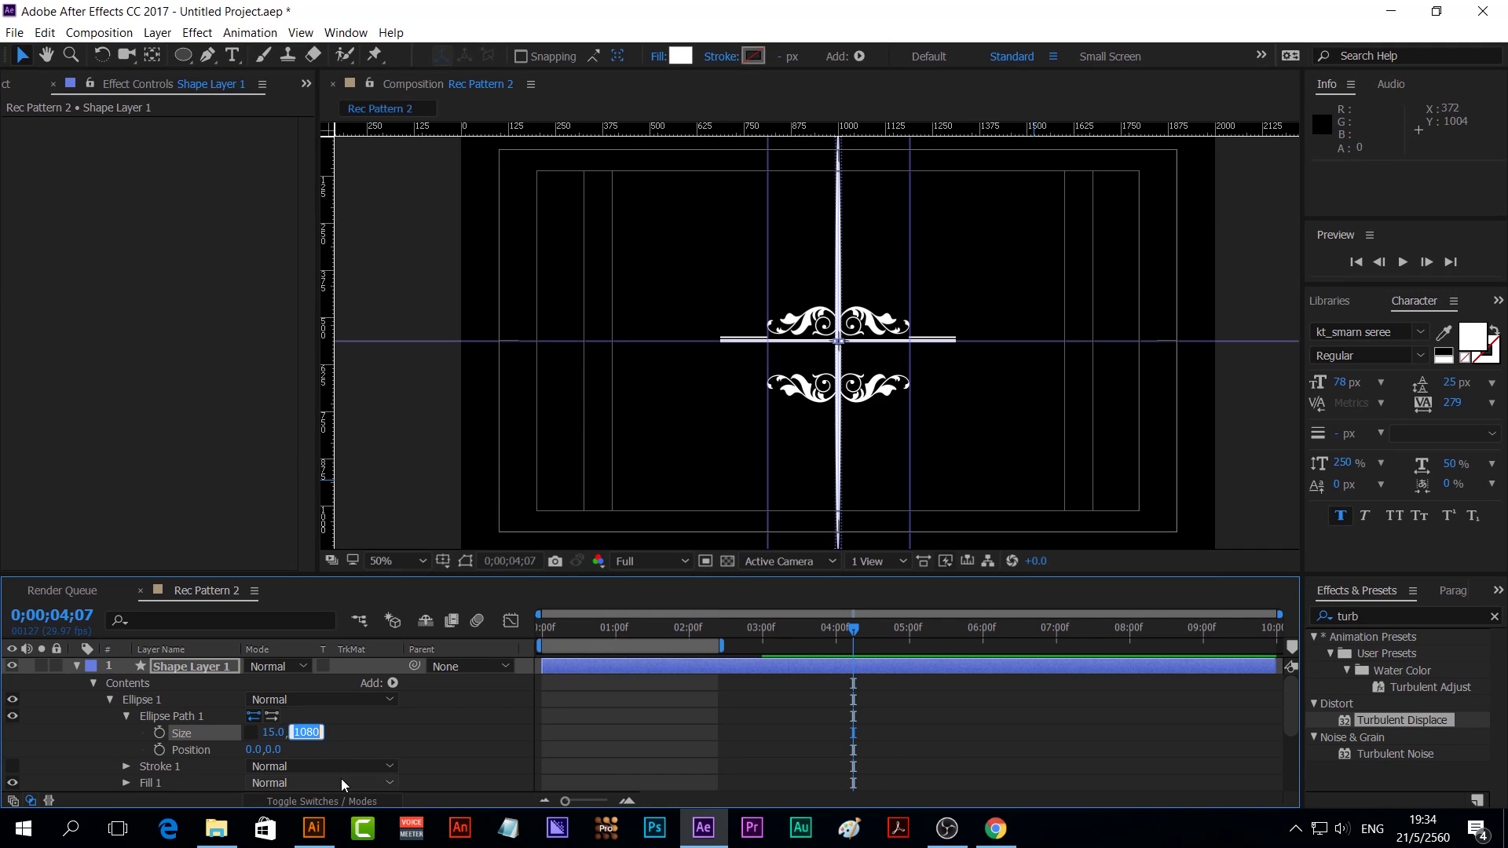
pyautogui.write('15')
pyautogui.press('Return')
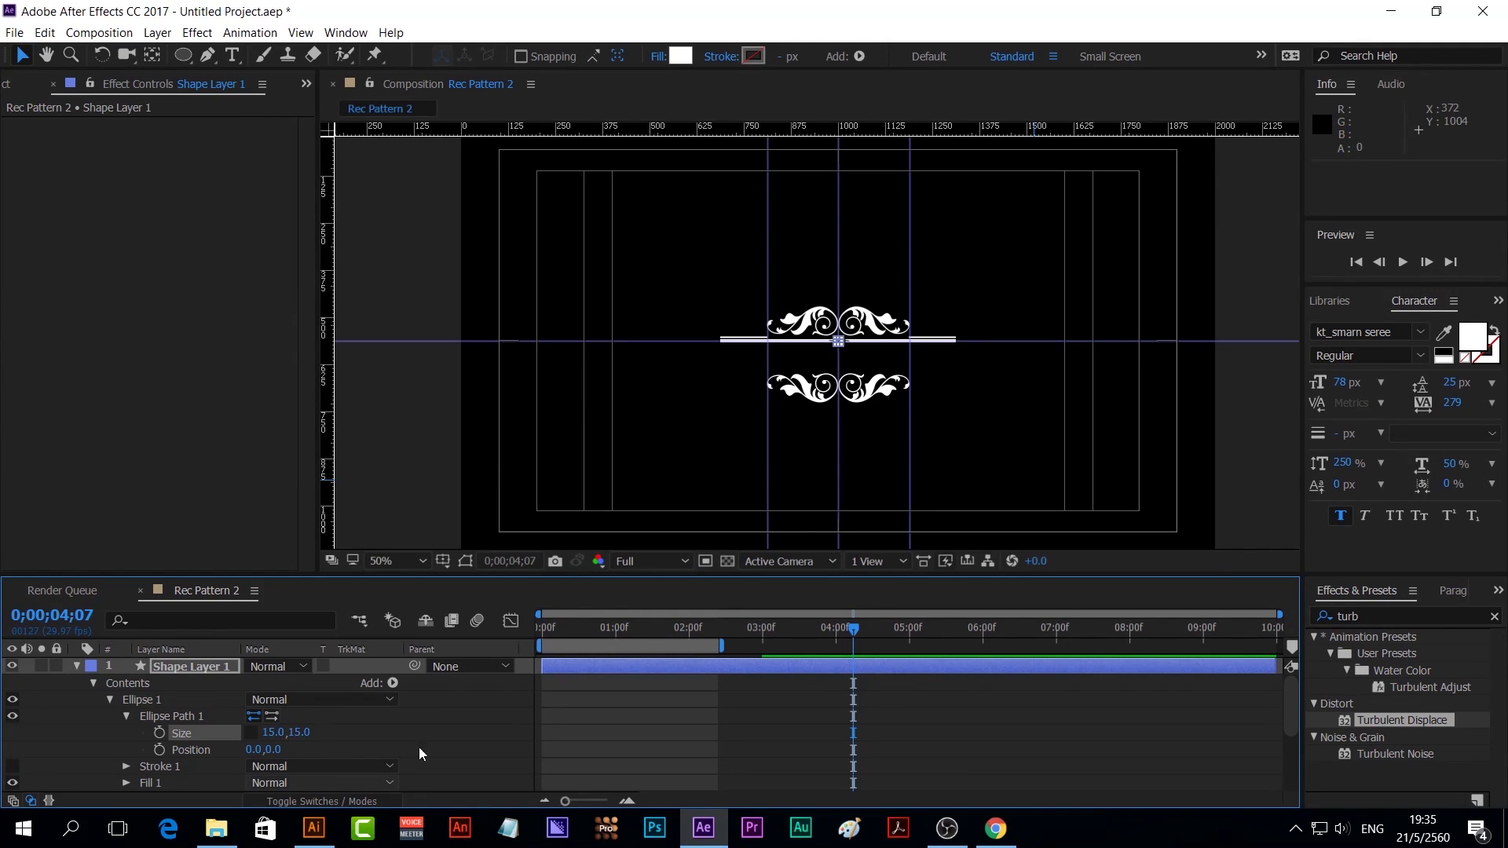
# Raise the dot to Transform Position Y -15, just above the line
pyautogui.press('.')
pyautogui.press('.')
pyautogui.scroll(-3, 123, 756)
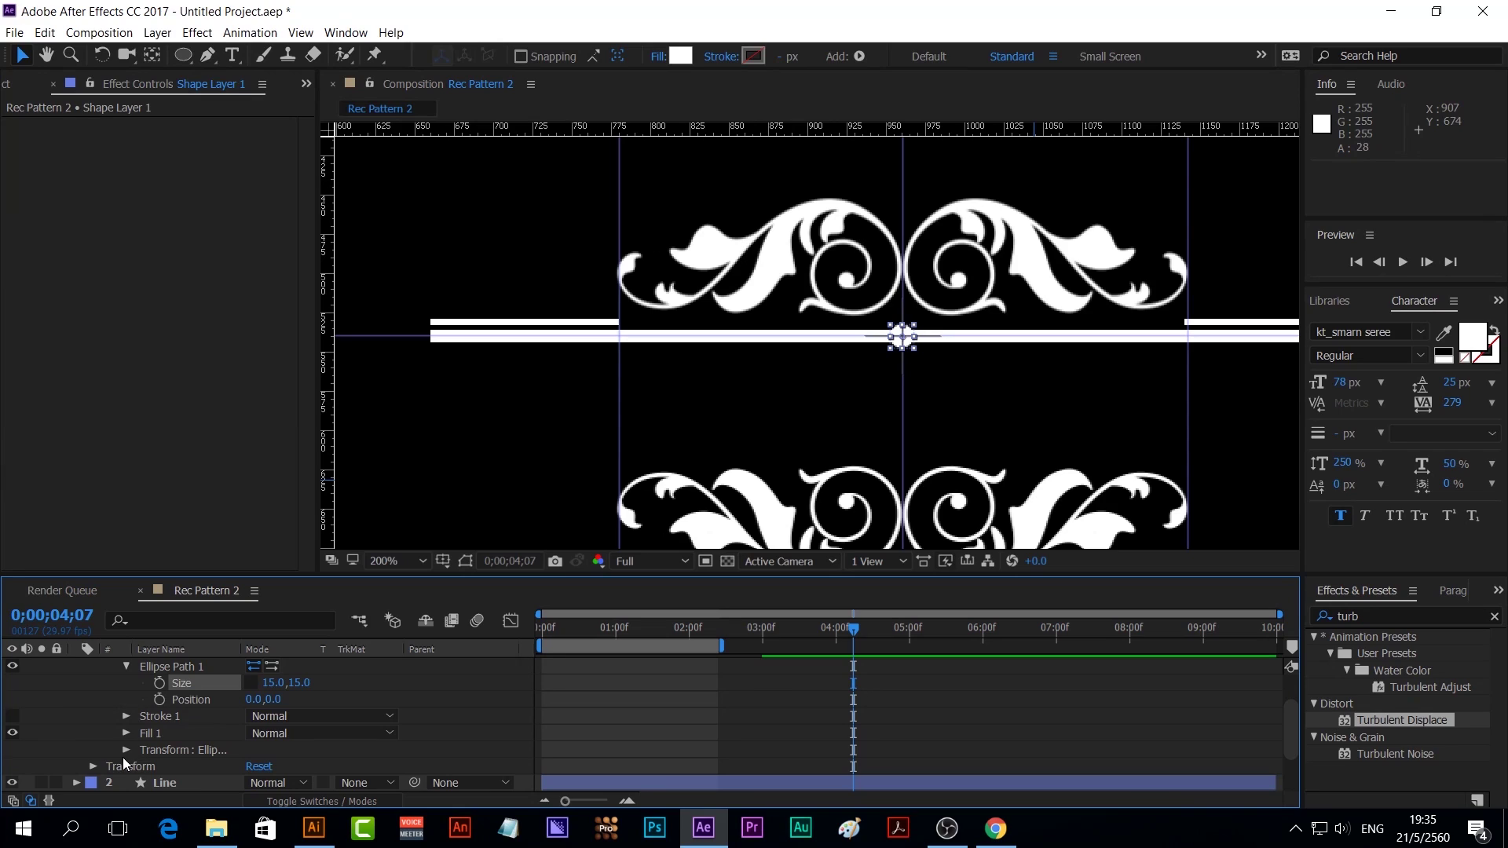
pyautogui.click(124, 751)
pyautogui.scroll(-5, 247, 708)
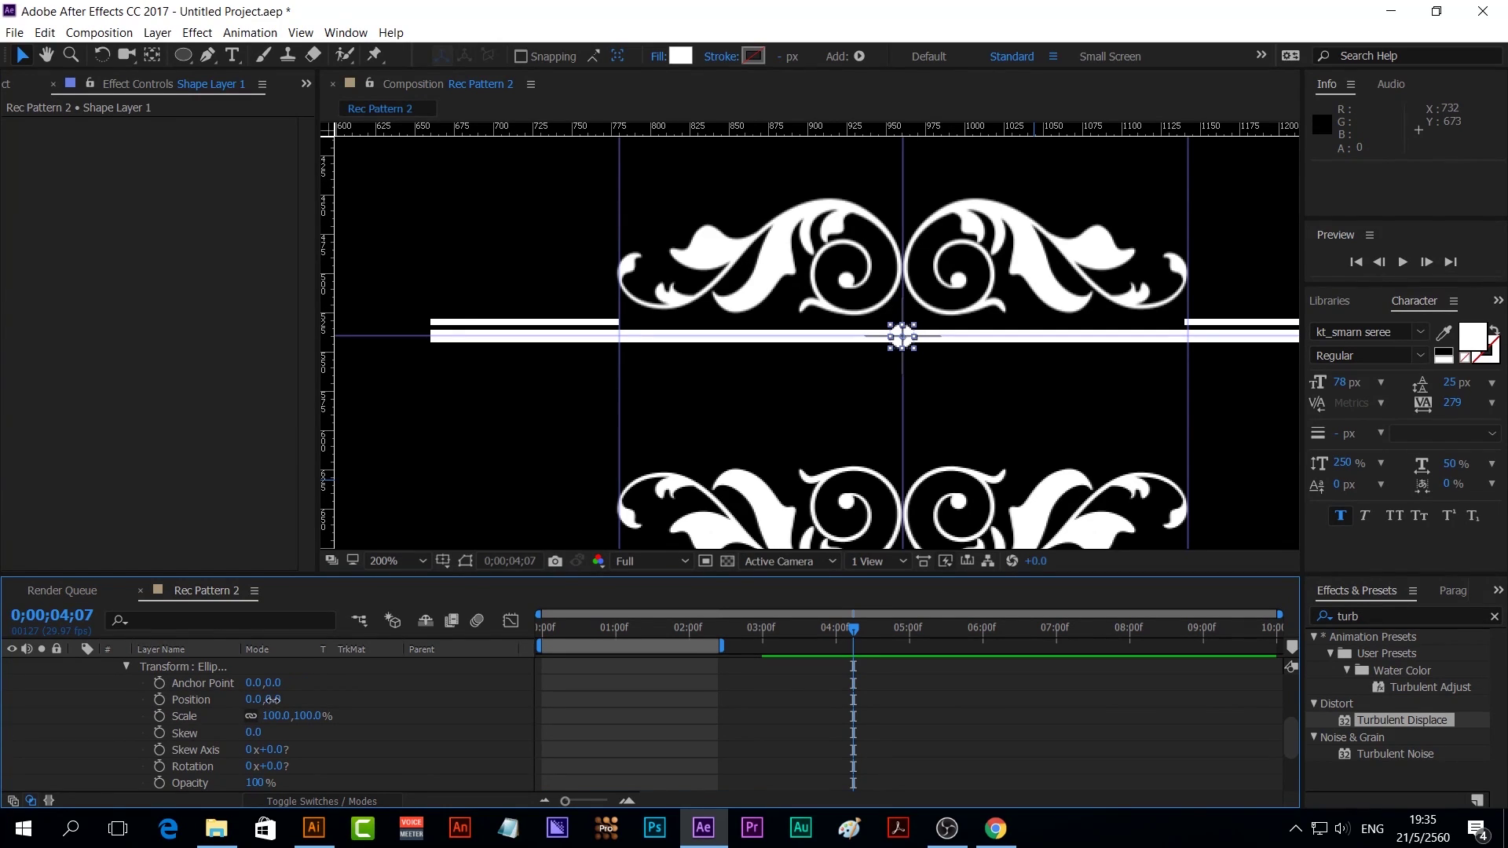
pyautogui.moveTo(274, 699); pyautogui.dragTo(262, 699)
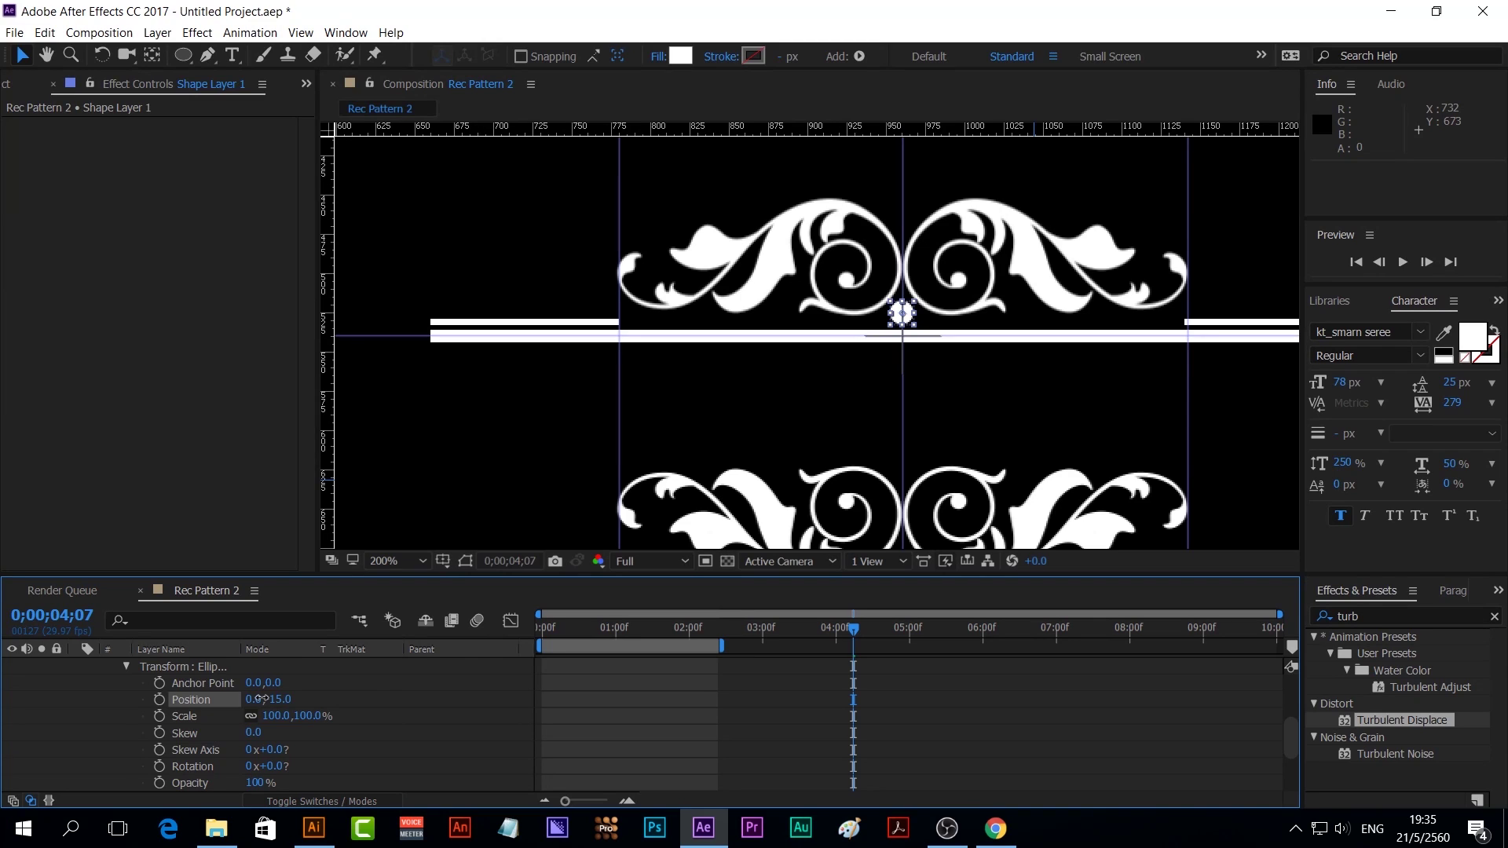
pyautogui.scroll(5, 473, 702)
# Keyframe the dot's Size: 15 at 3;00, 20 at 2;10, and 0 at 1;20
pyautogui.click(761, 629)
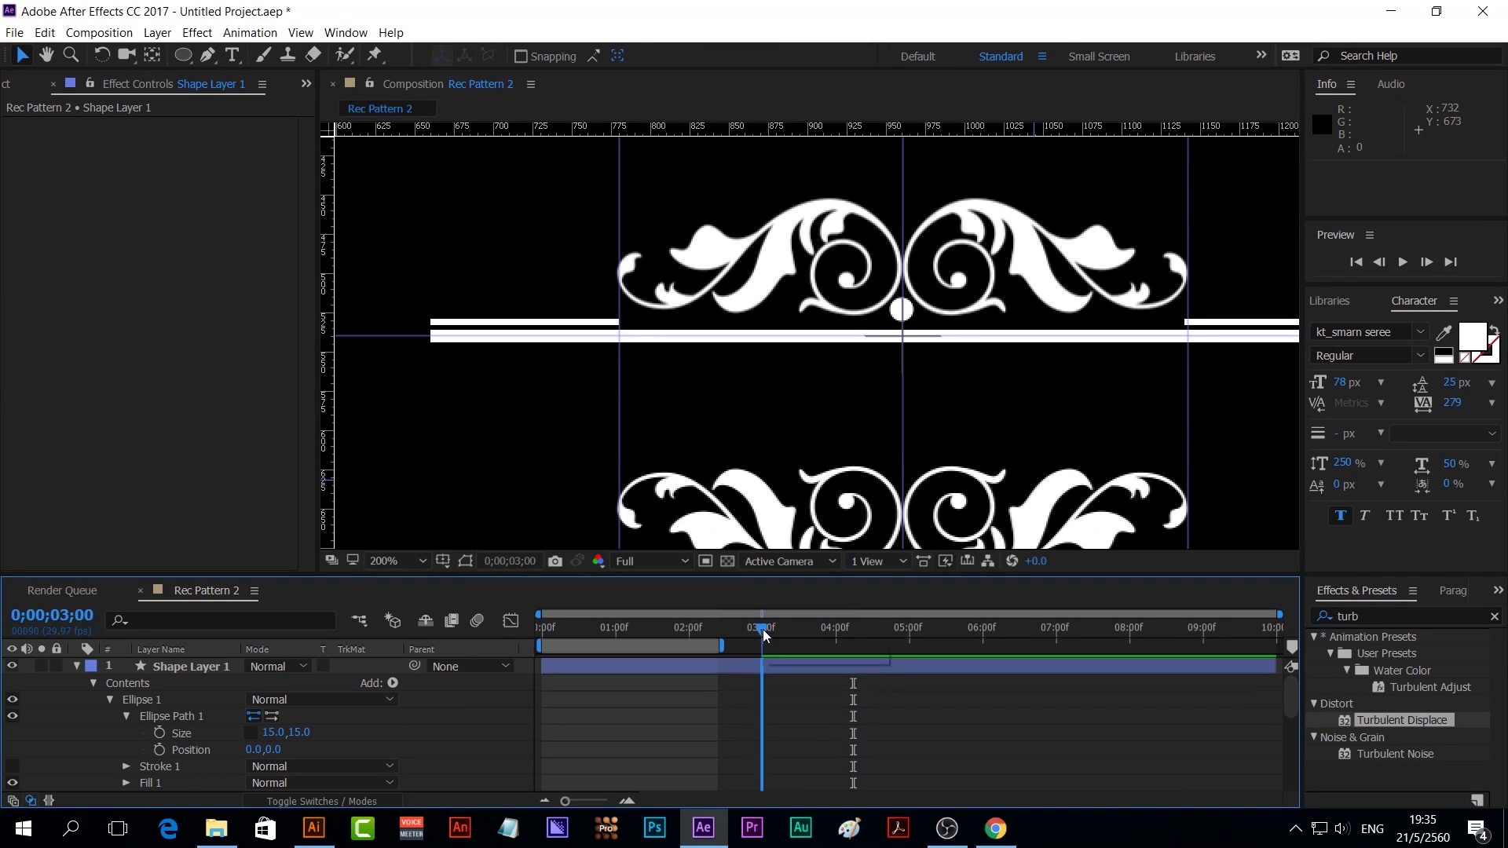
pyautogui.moveTo(762, 629); pyautogui.dragTo(761, 632)
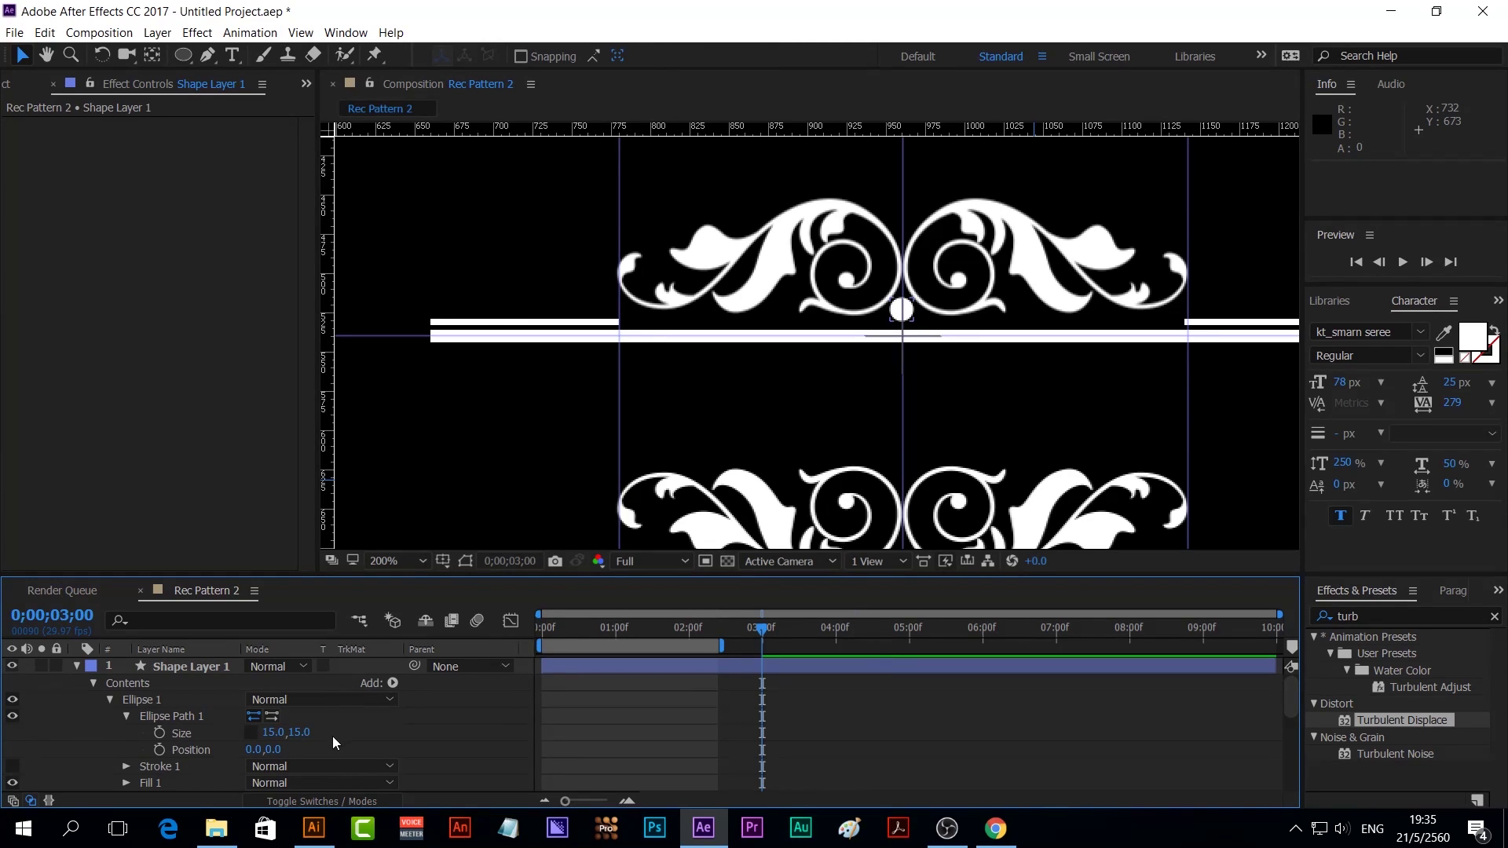
pyautogui.click(160, 735)
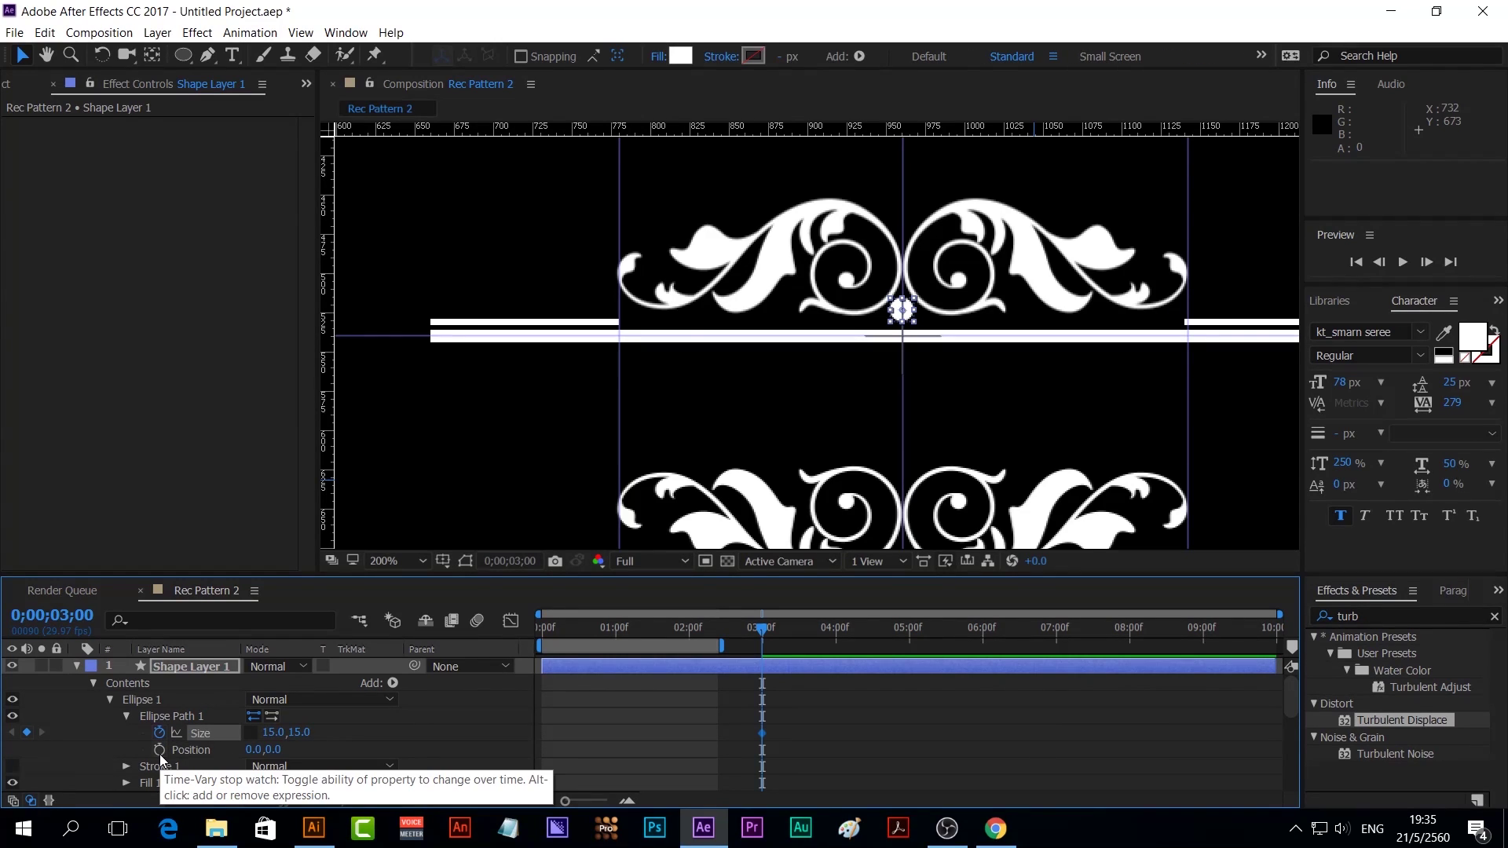
pyautogui.hotkey('shift', 'pageup')
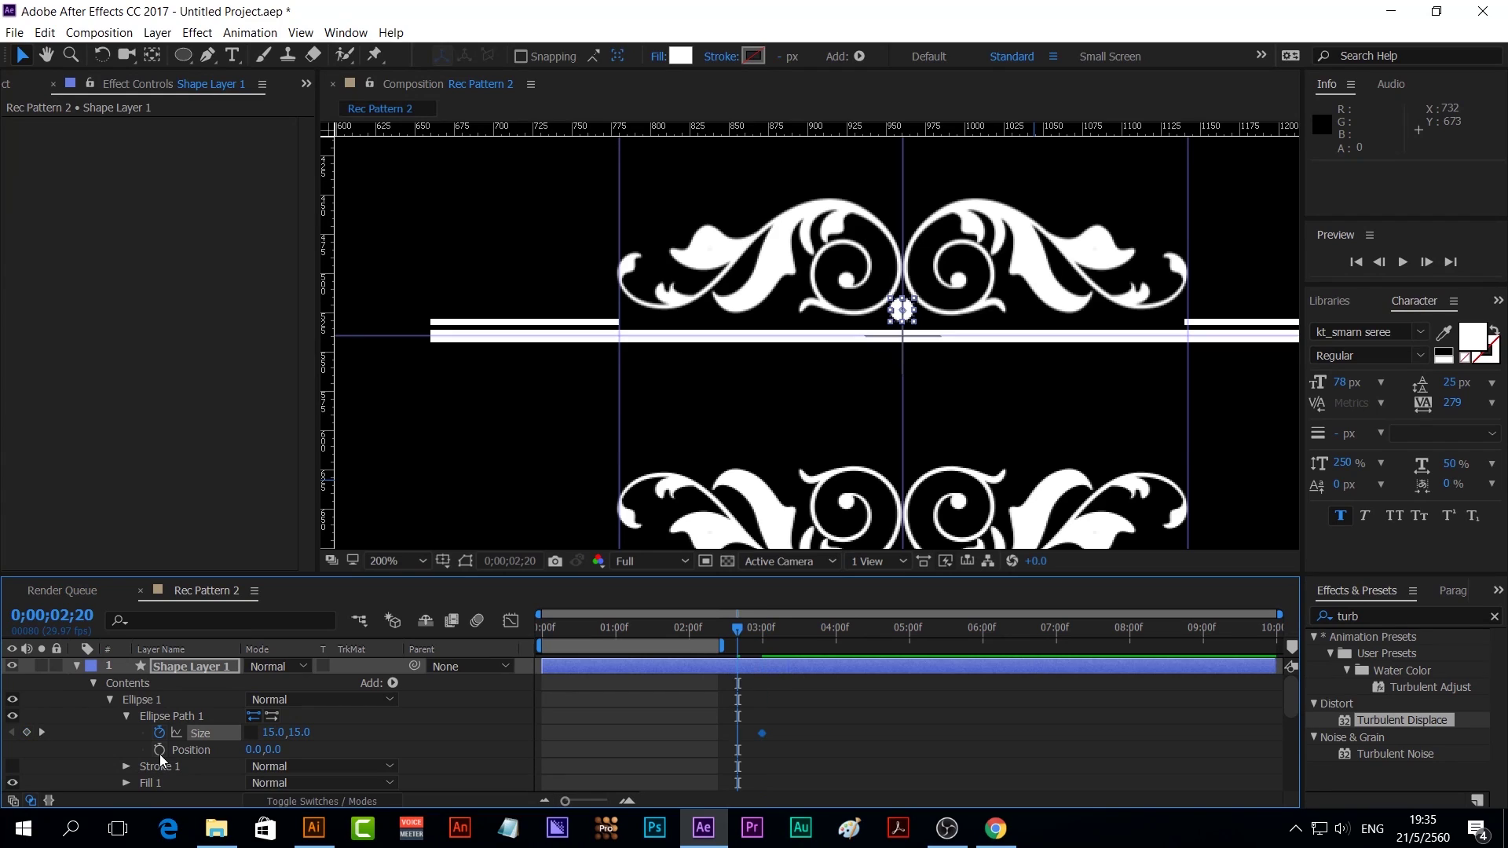
pyautogui.hotkey('shift', 'pageup')
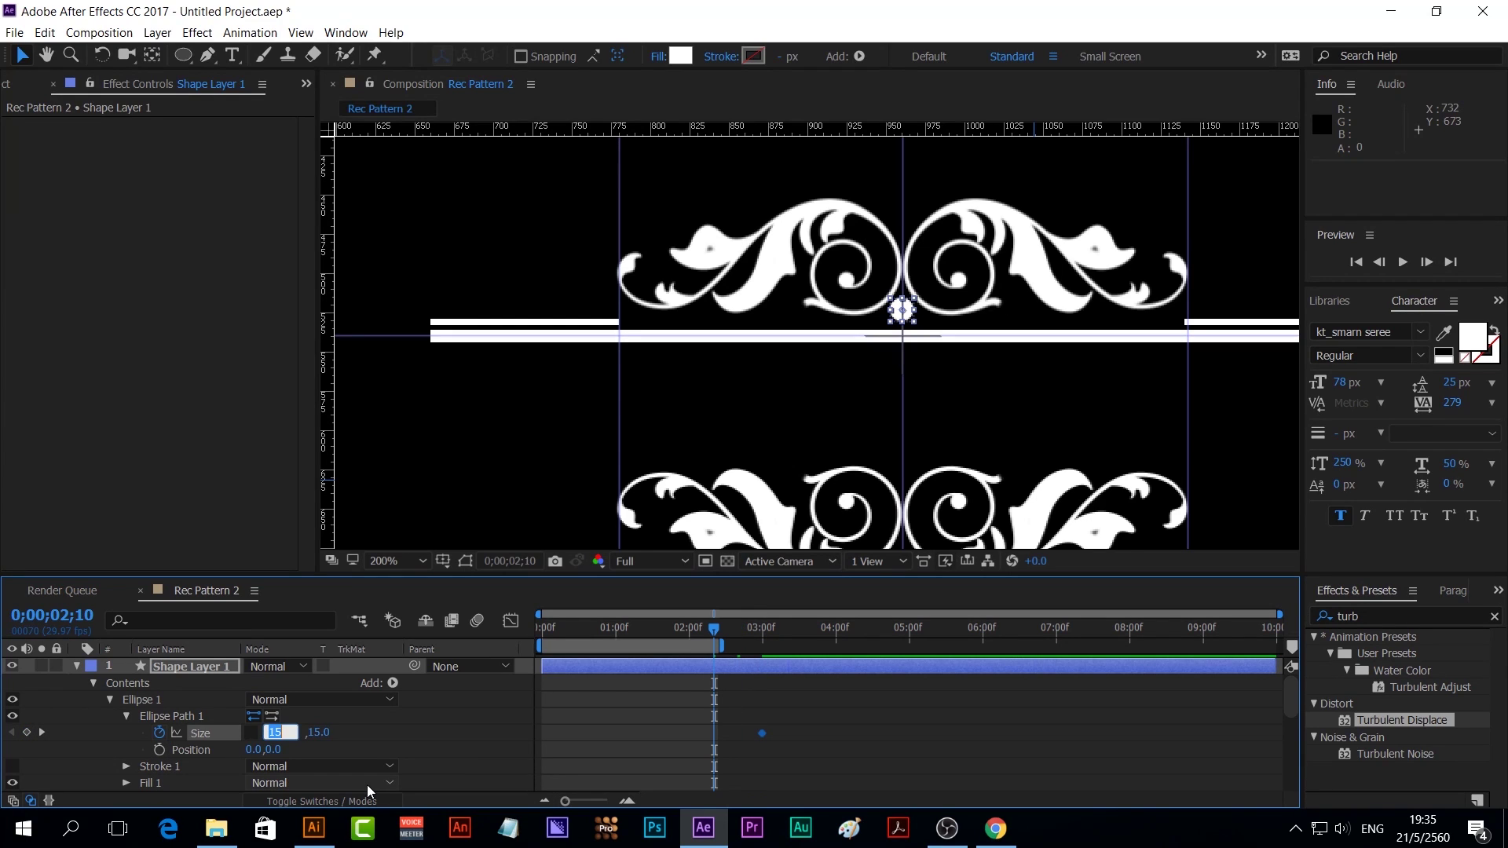
pyautogui.click(469, 741)
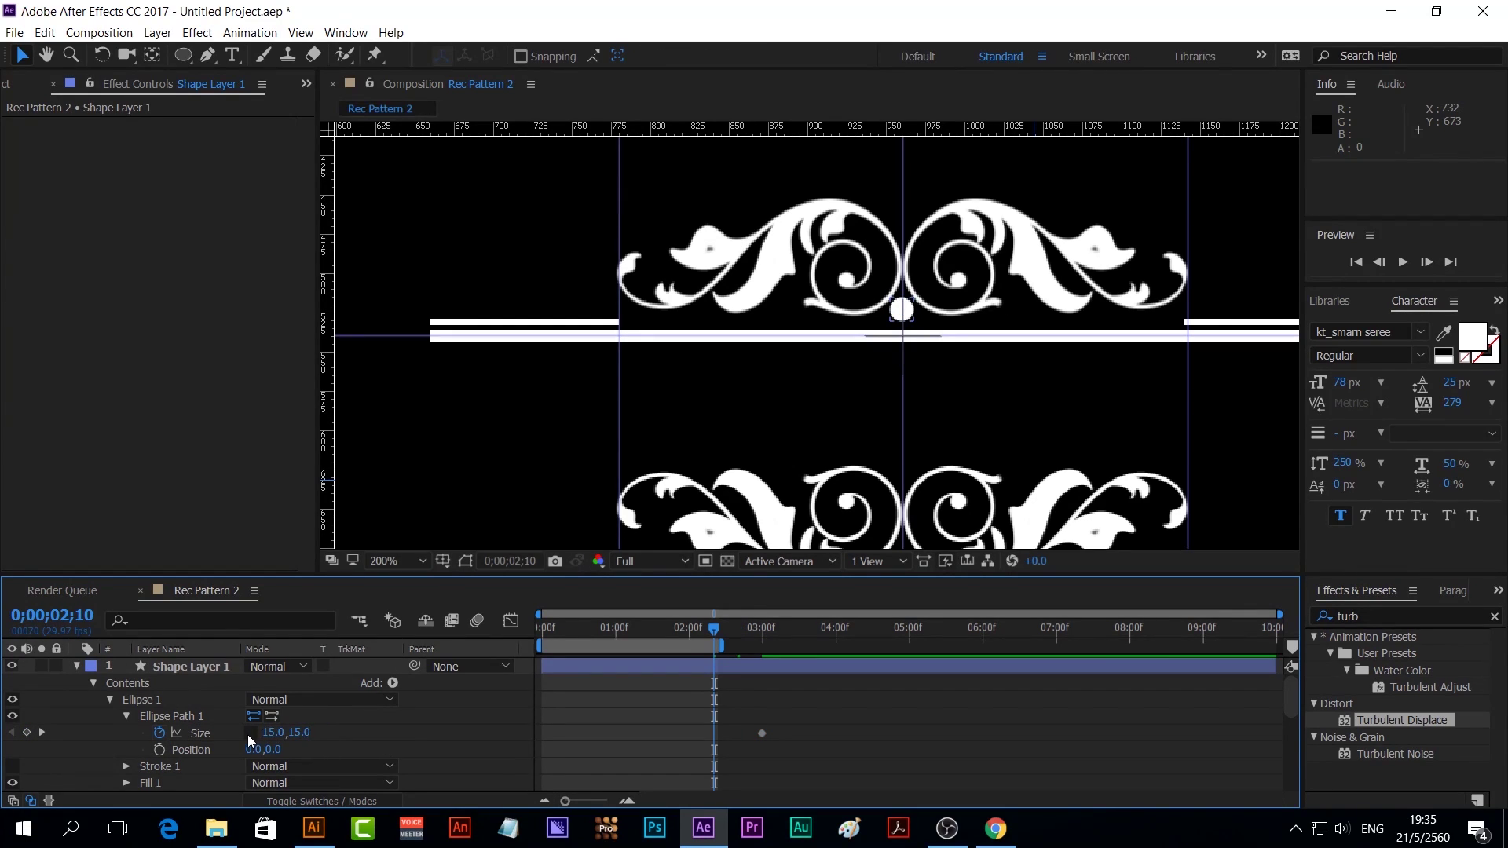
pyautogui.click(274, 732)
pyautogui.write('20')
pyautogui.press('Return')
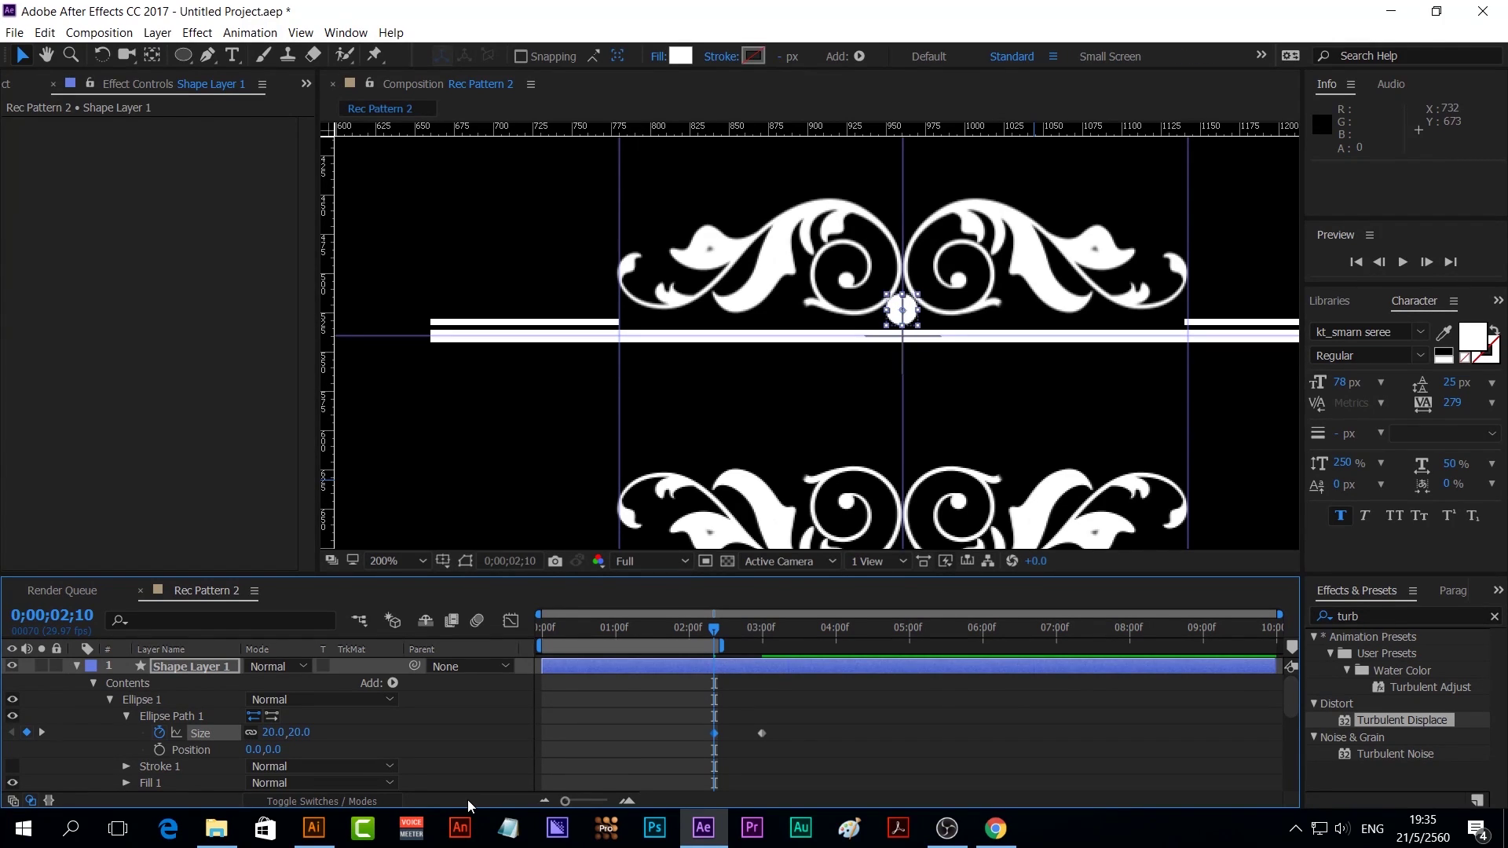
pyautogui.hotkey('shift', 'pageup')
pyautogui.hotkey('shift', 'pageup')
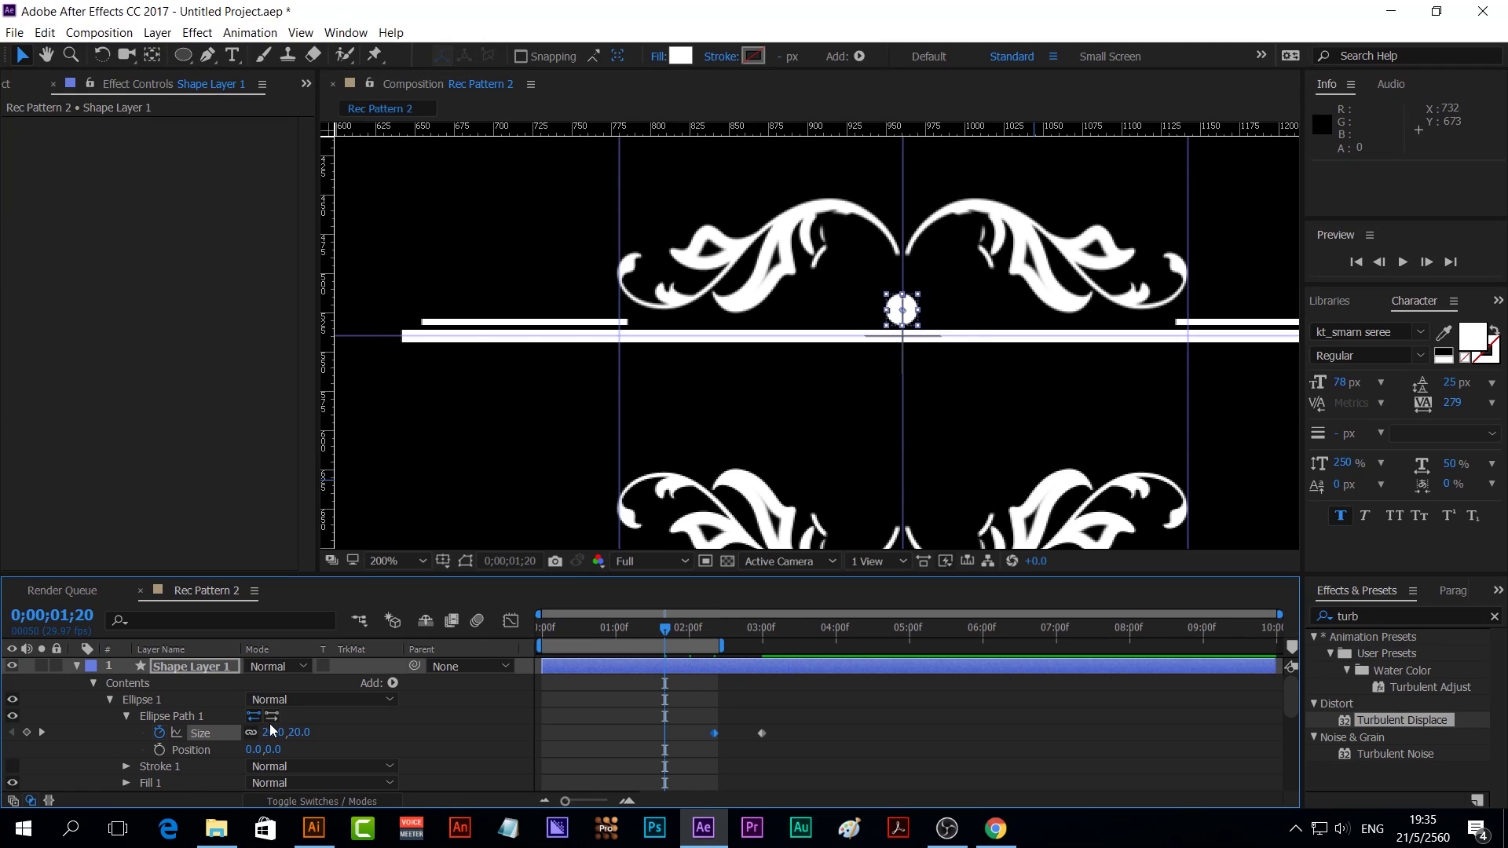
pyautogui.click(271, 732)
pyautogui.write('0')
pyautogui.press('Return')
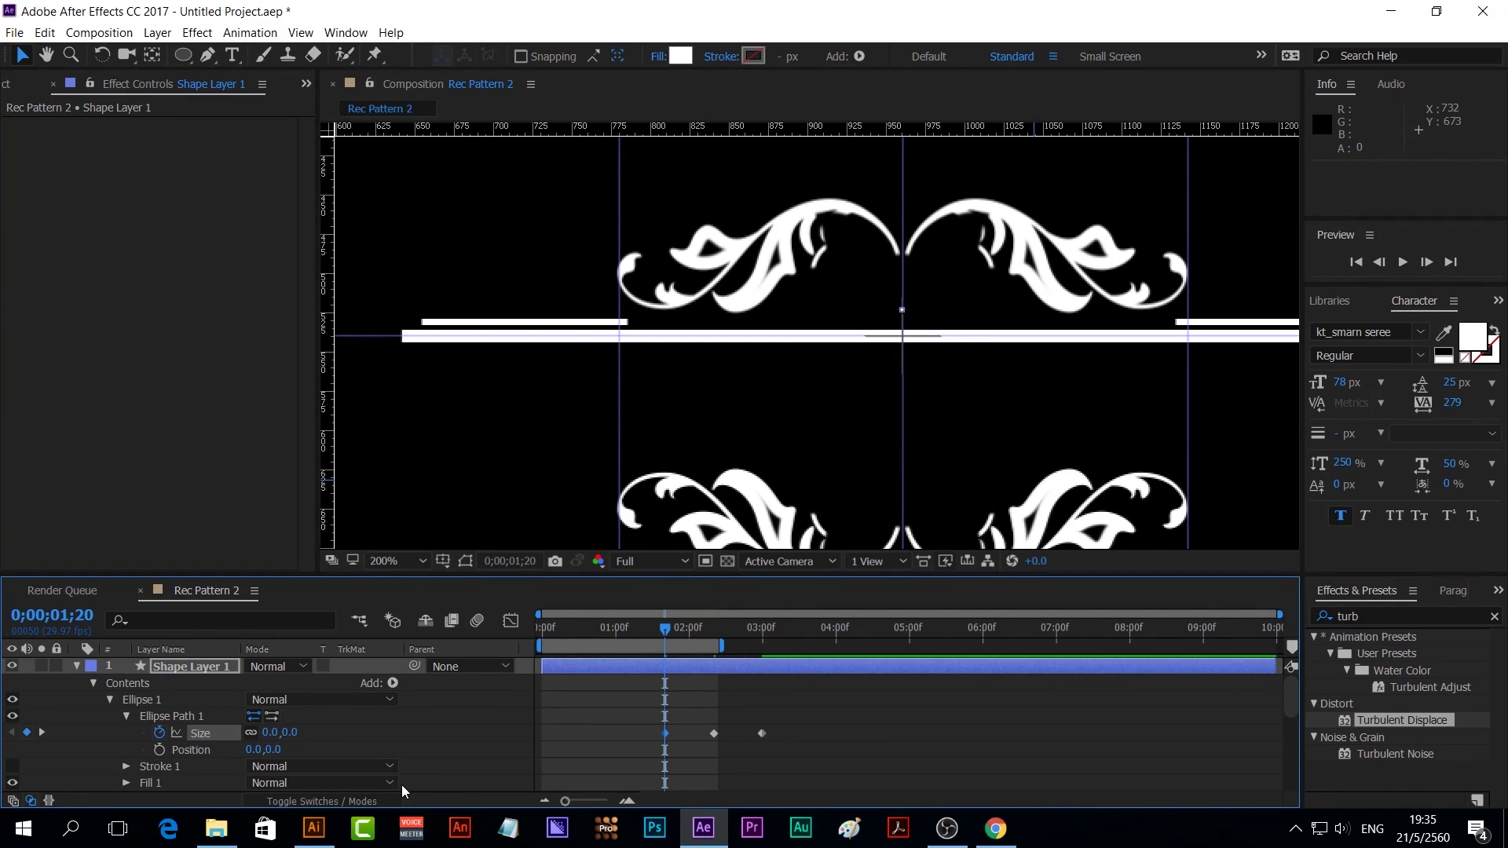
# Extend the work area, ease into the final Size keyframe, preview, and select the lower ornament
pyautogui.moveTo(721, 646); pyautogui.dragTo(822, 645)
pyautogui.rightClick(762, 732)
pyautogui.moveTo(836, 717)
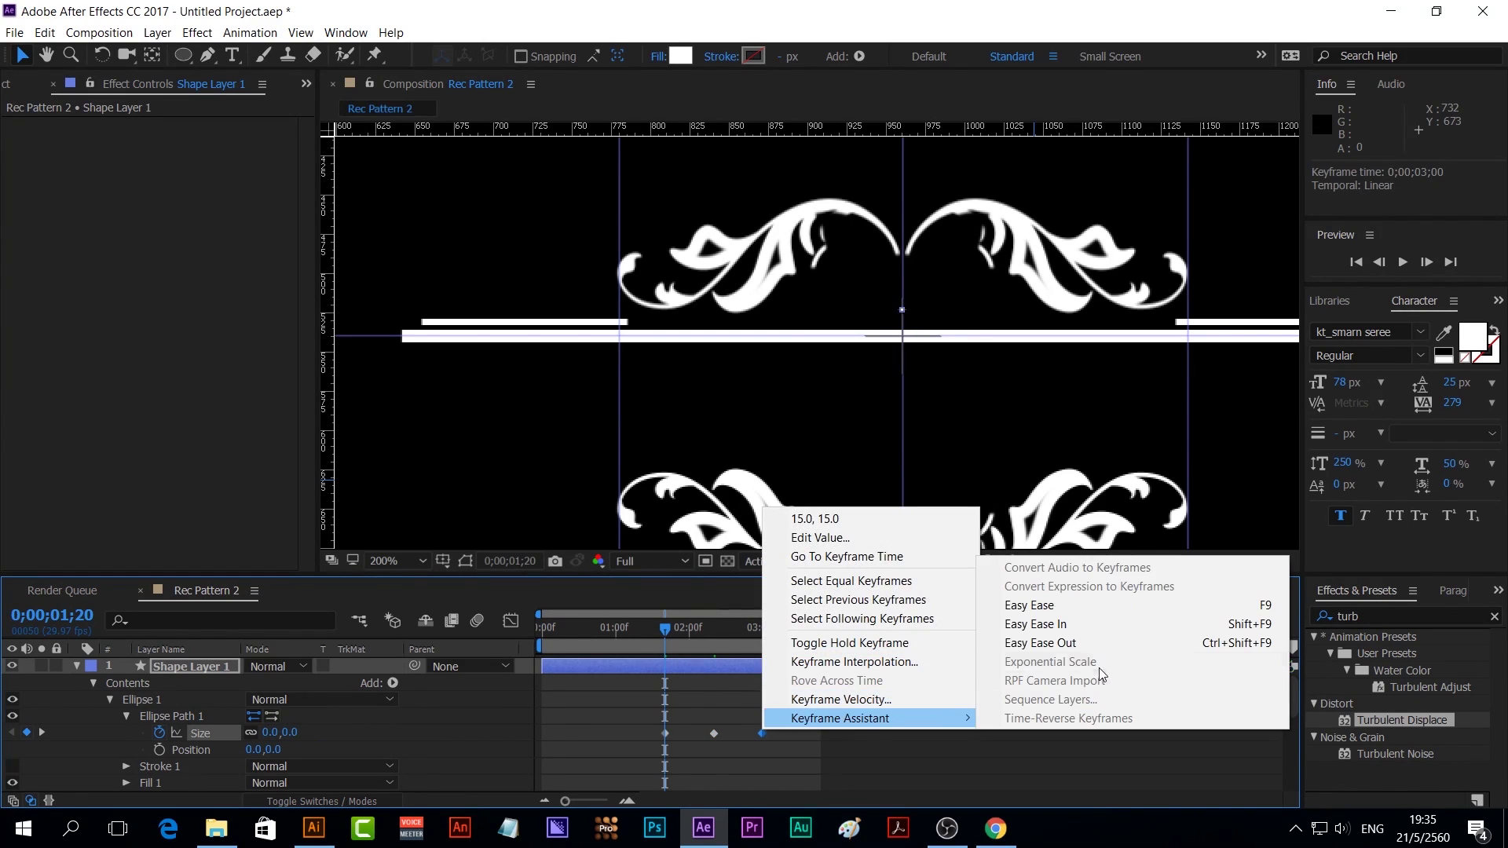
pyautogui.click(1079, 629)
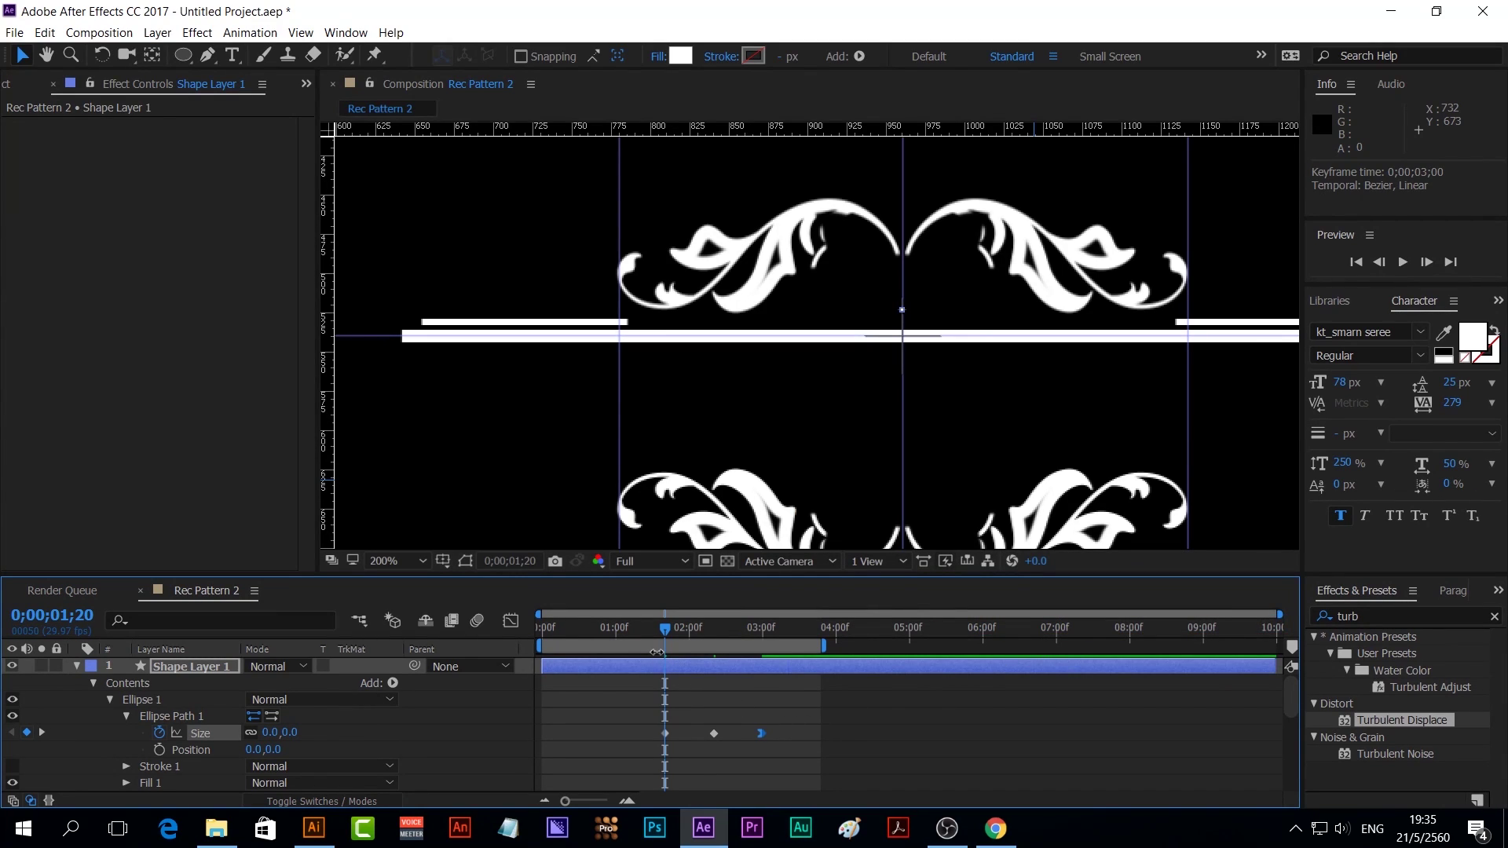
pyautogui.press('space')
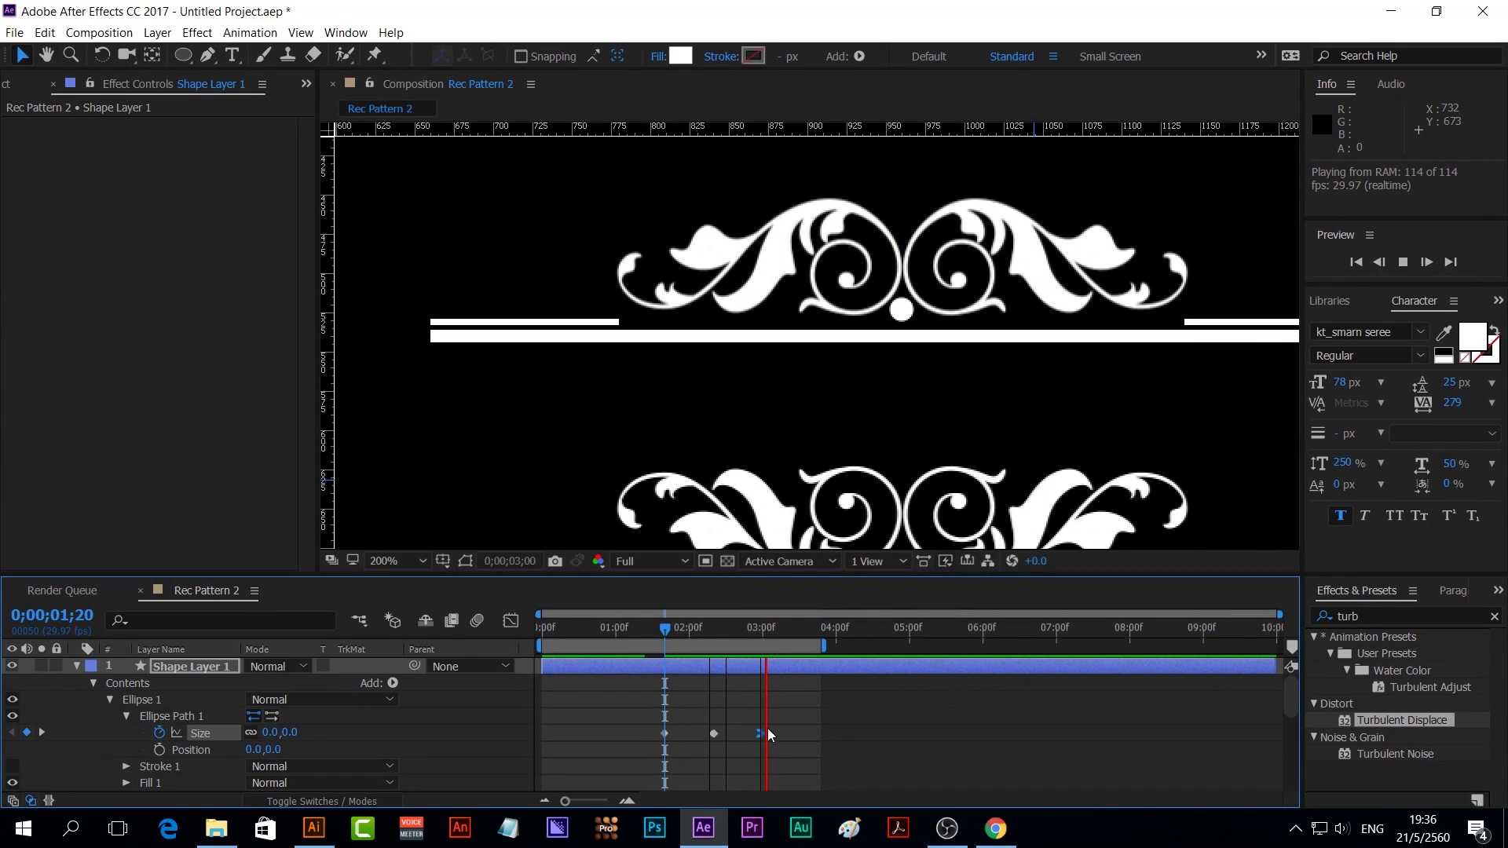
pyautogui.press('space')
pyautogui.moveTo(920, 465); pyautogui.dragTo(914, 518)
# Delete the lower ornament layer and duplicate Ellipse 1 into a second dot raised into the ornament
pyautogui.press('Delete')
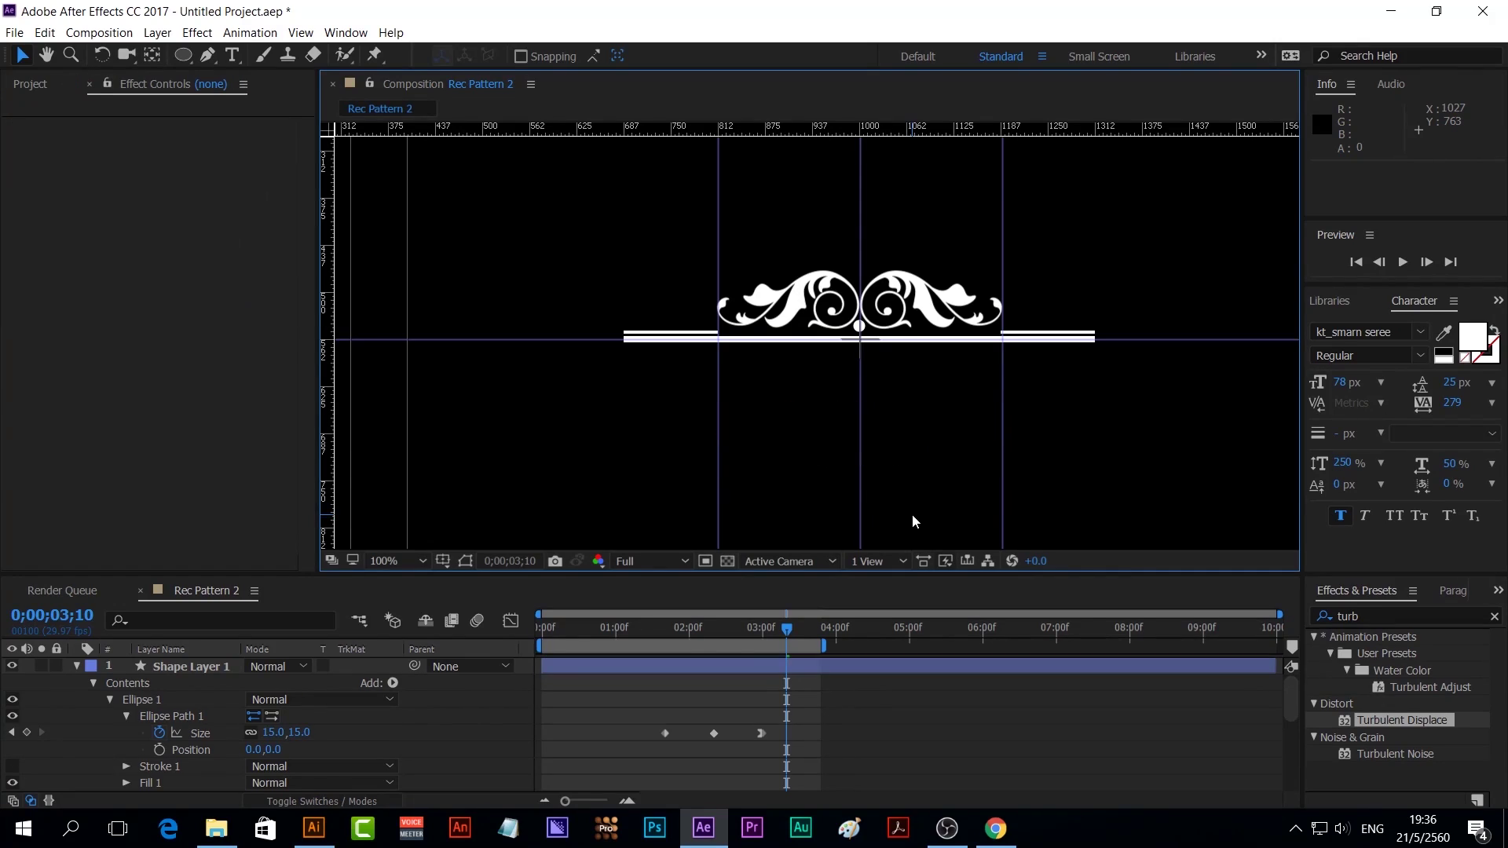
pyautogui.press('space')
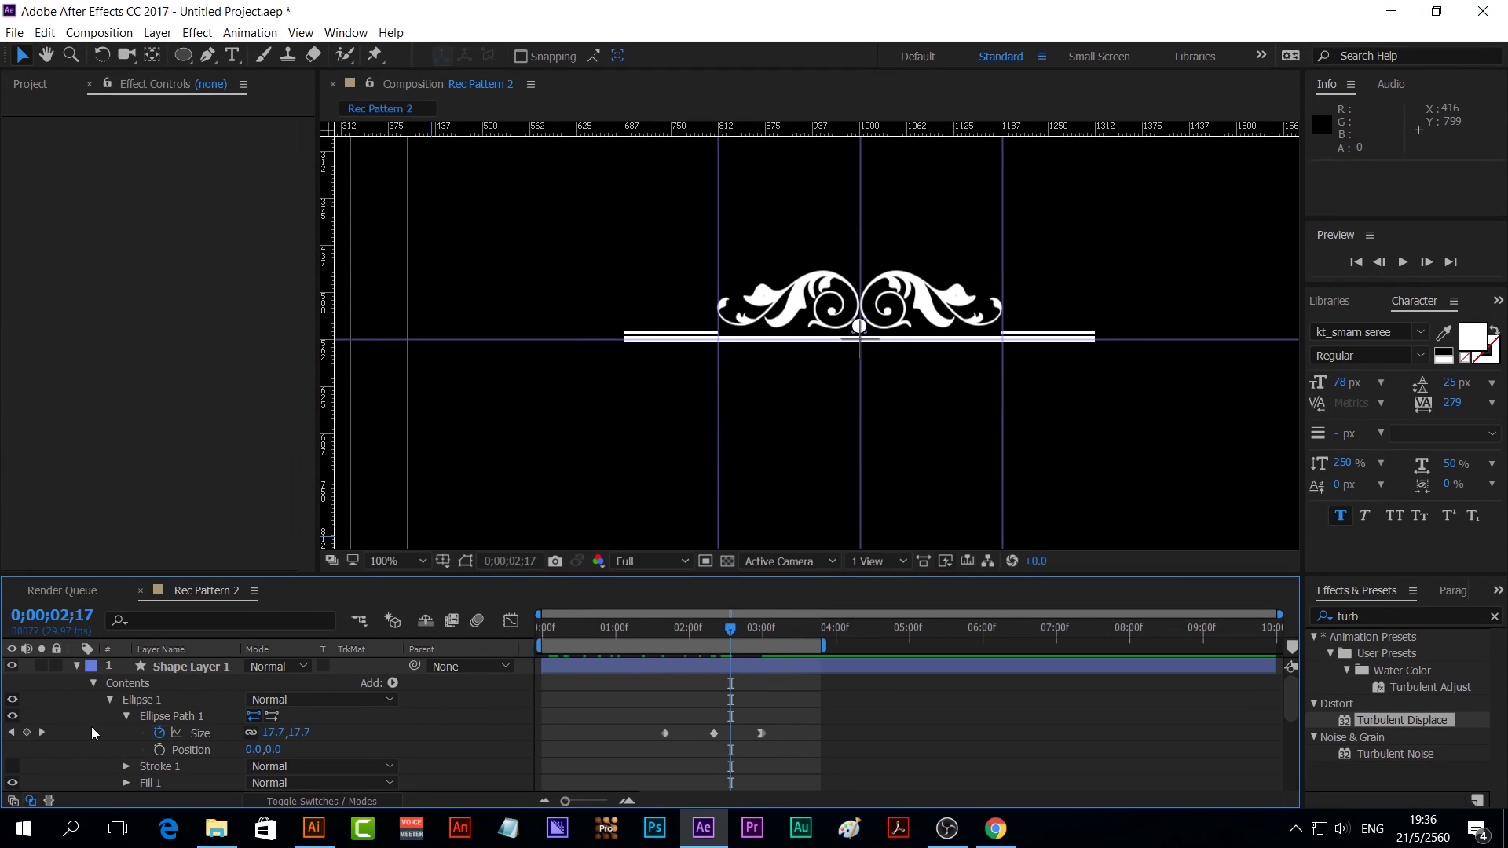
pyautogui.click(112, 699)
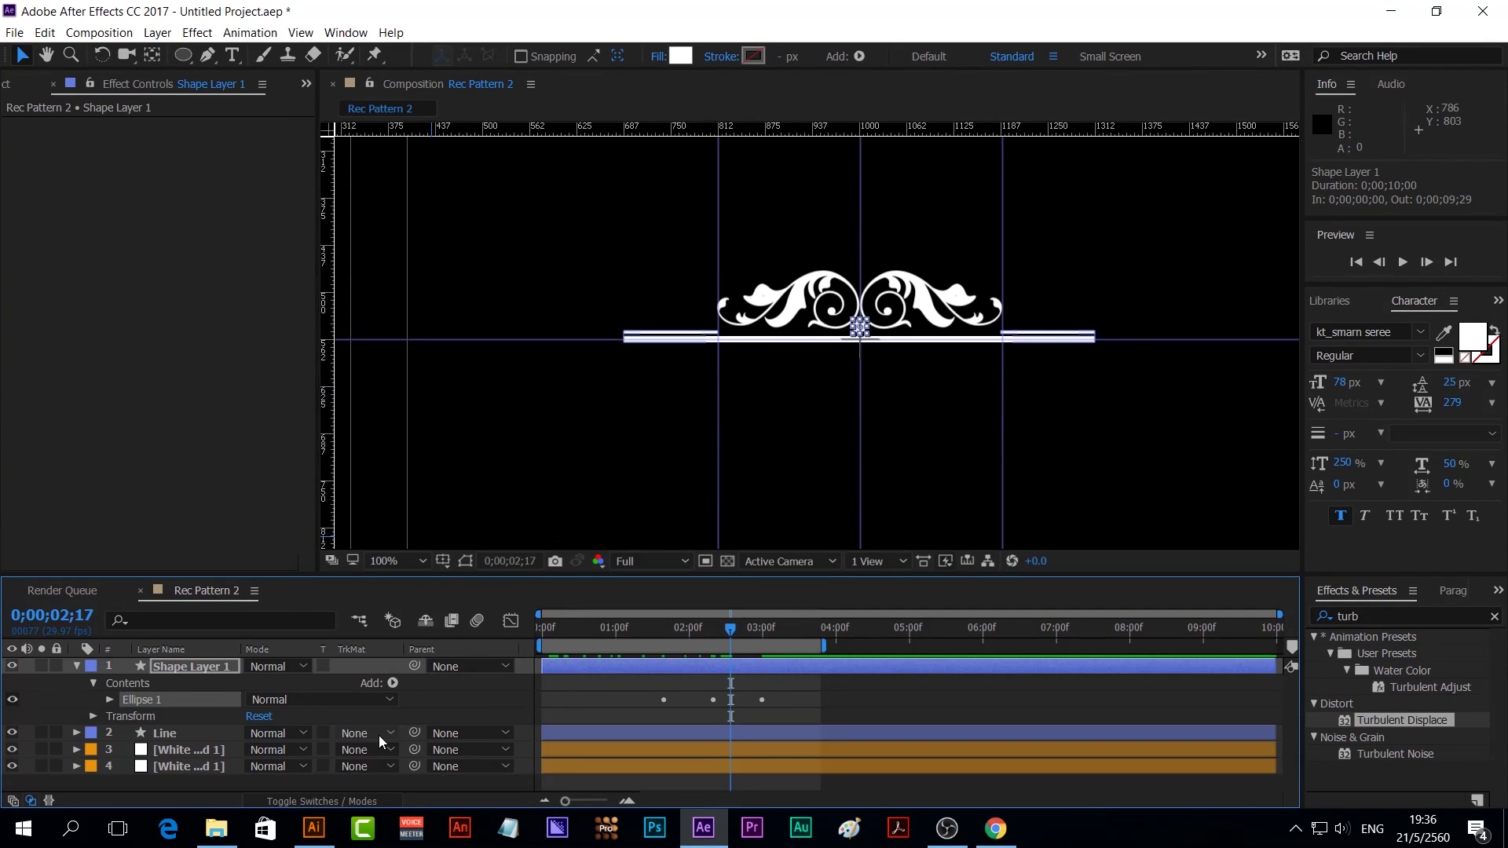
pyautogui.hotkey('ctrl', 'd')
pyautogui.click(110, 701)
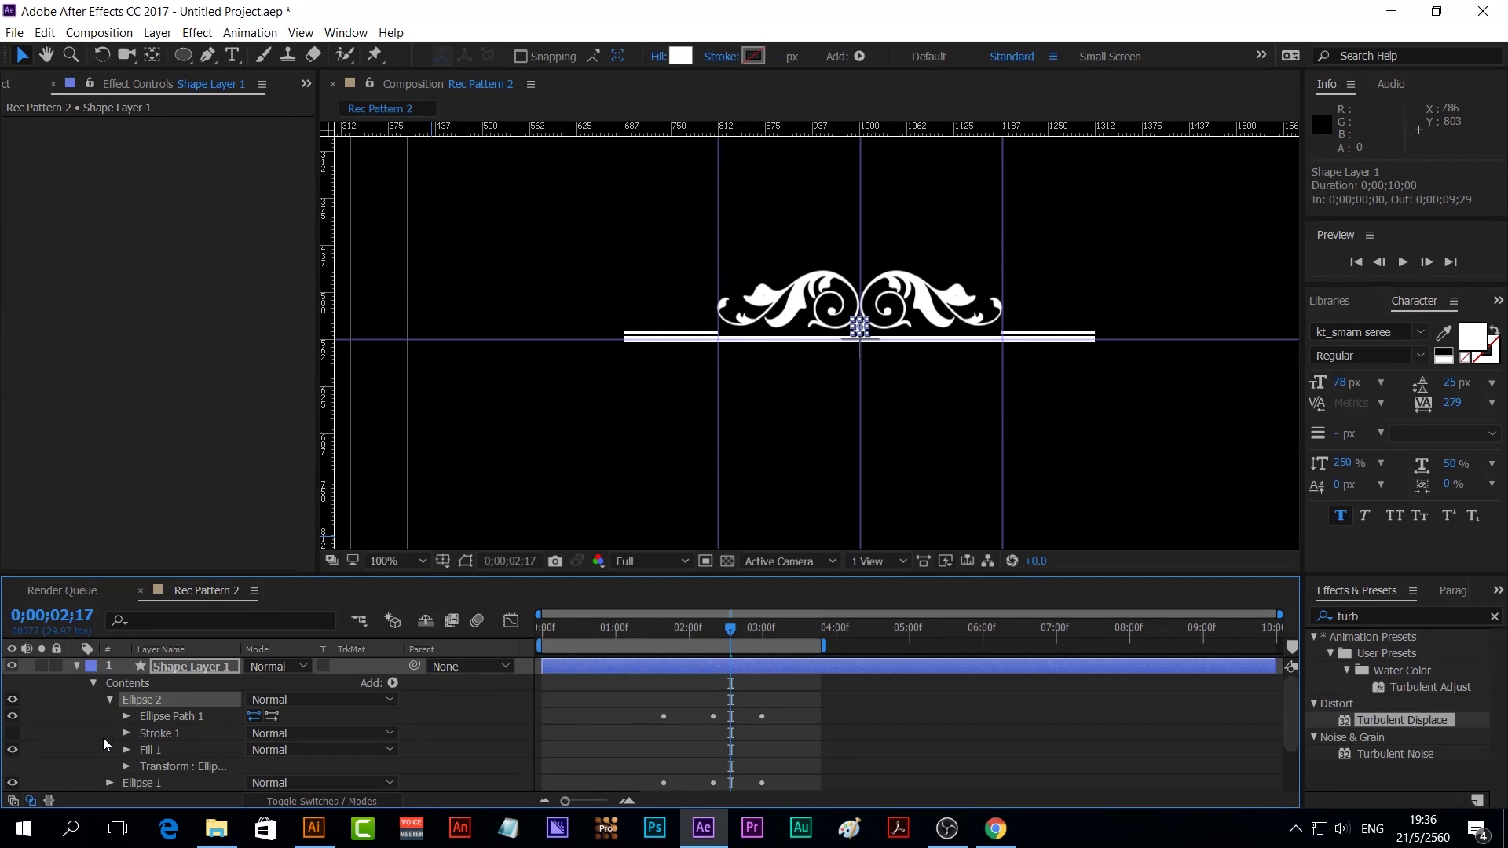
pyautogui.click(125, 767)
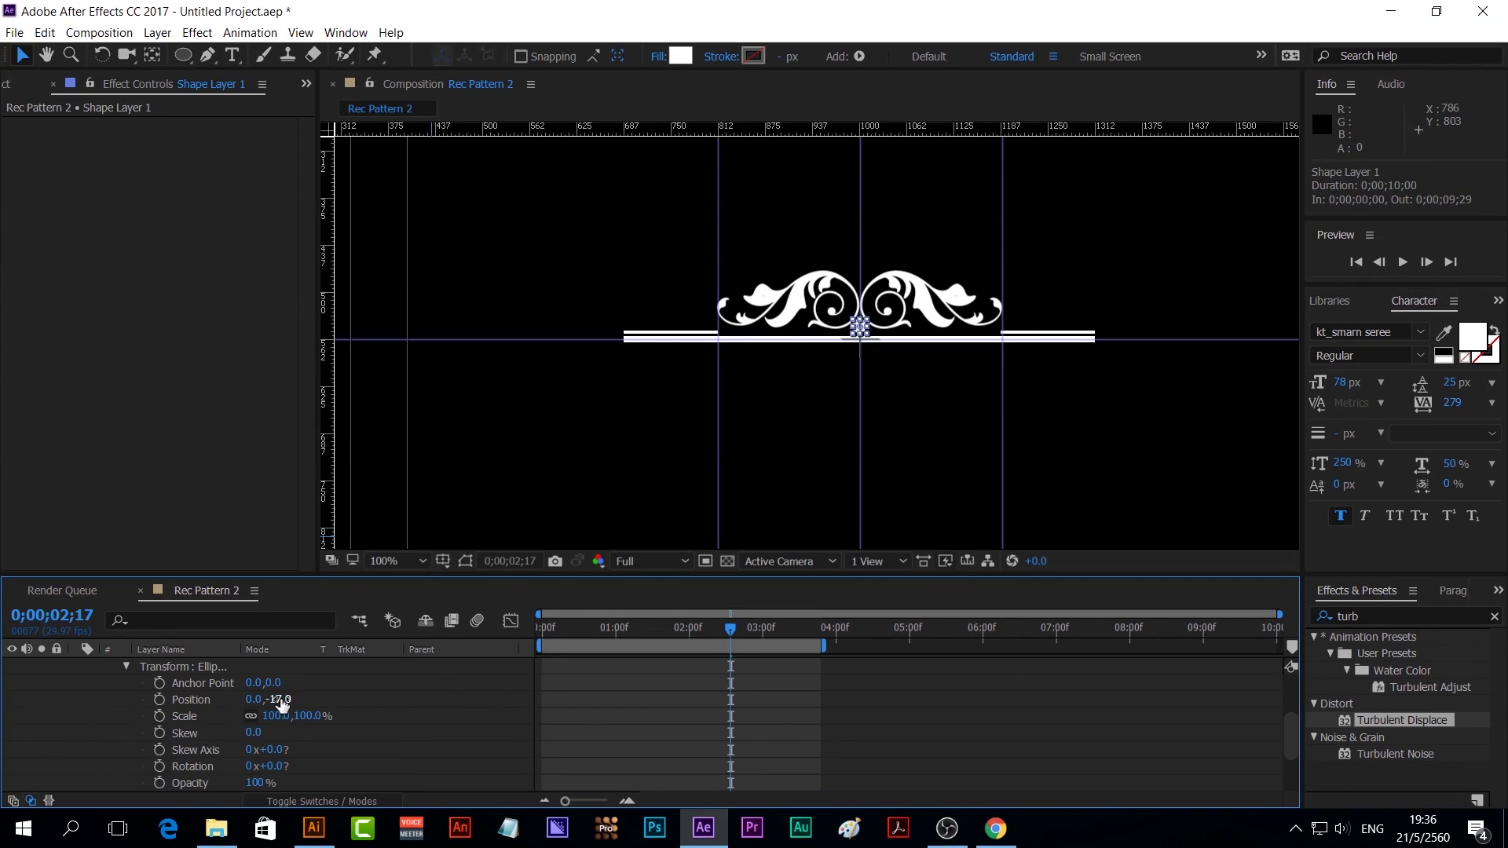
pyautogui.moveTo(281, 701); pyautogui.dragTo(224, 701)
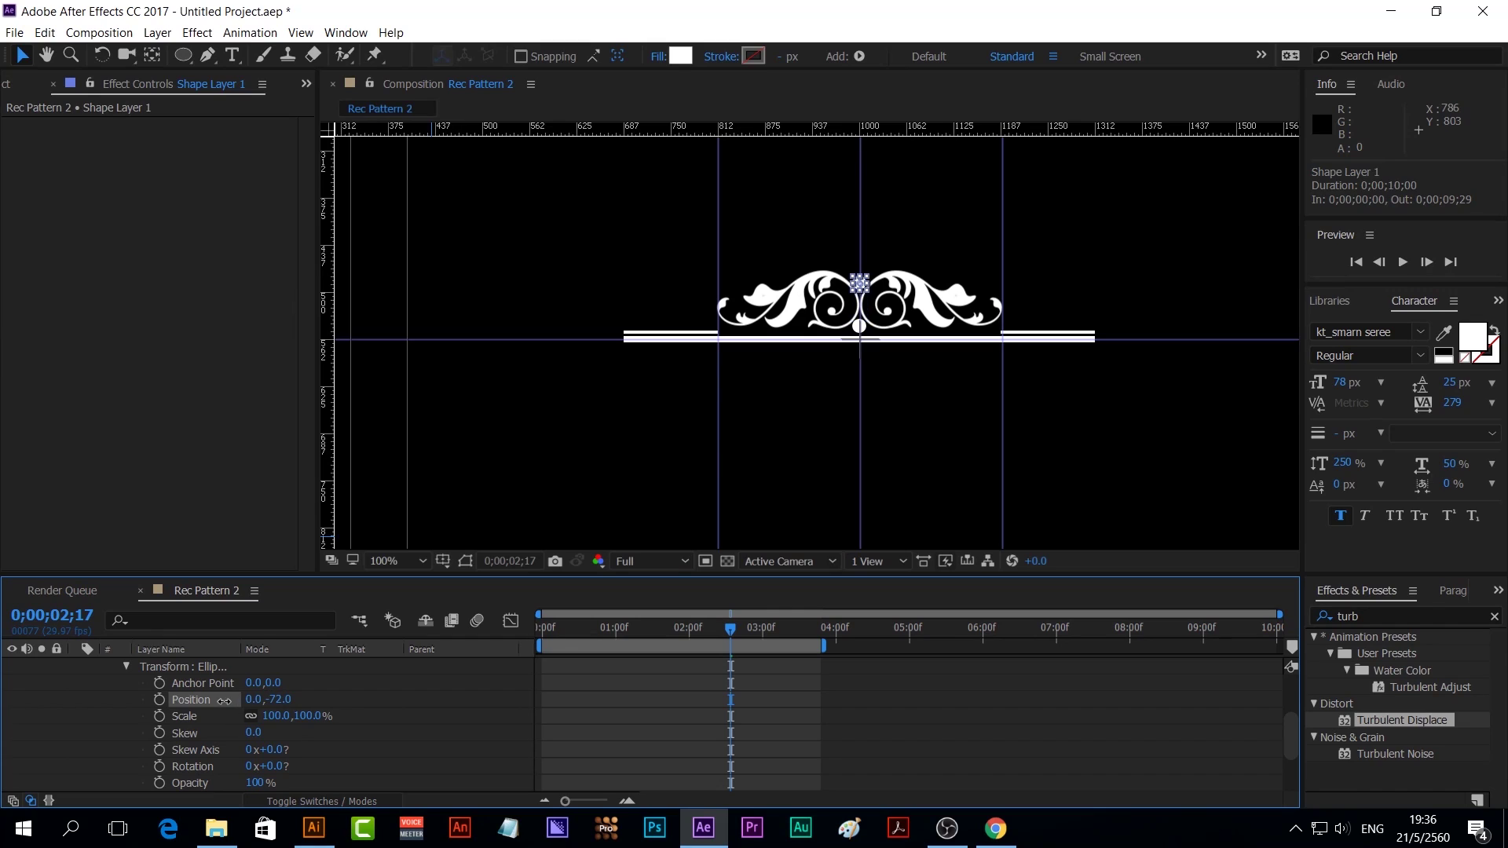
pyautogui.scroll(3, 224, 702)
pyautogui.click(107, 700)
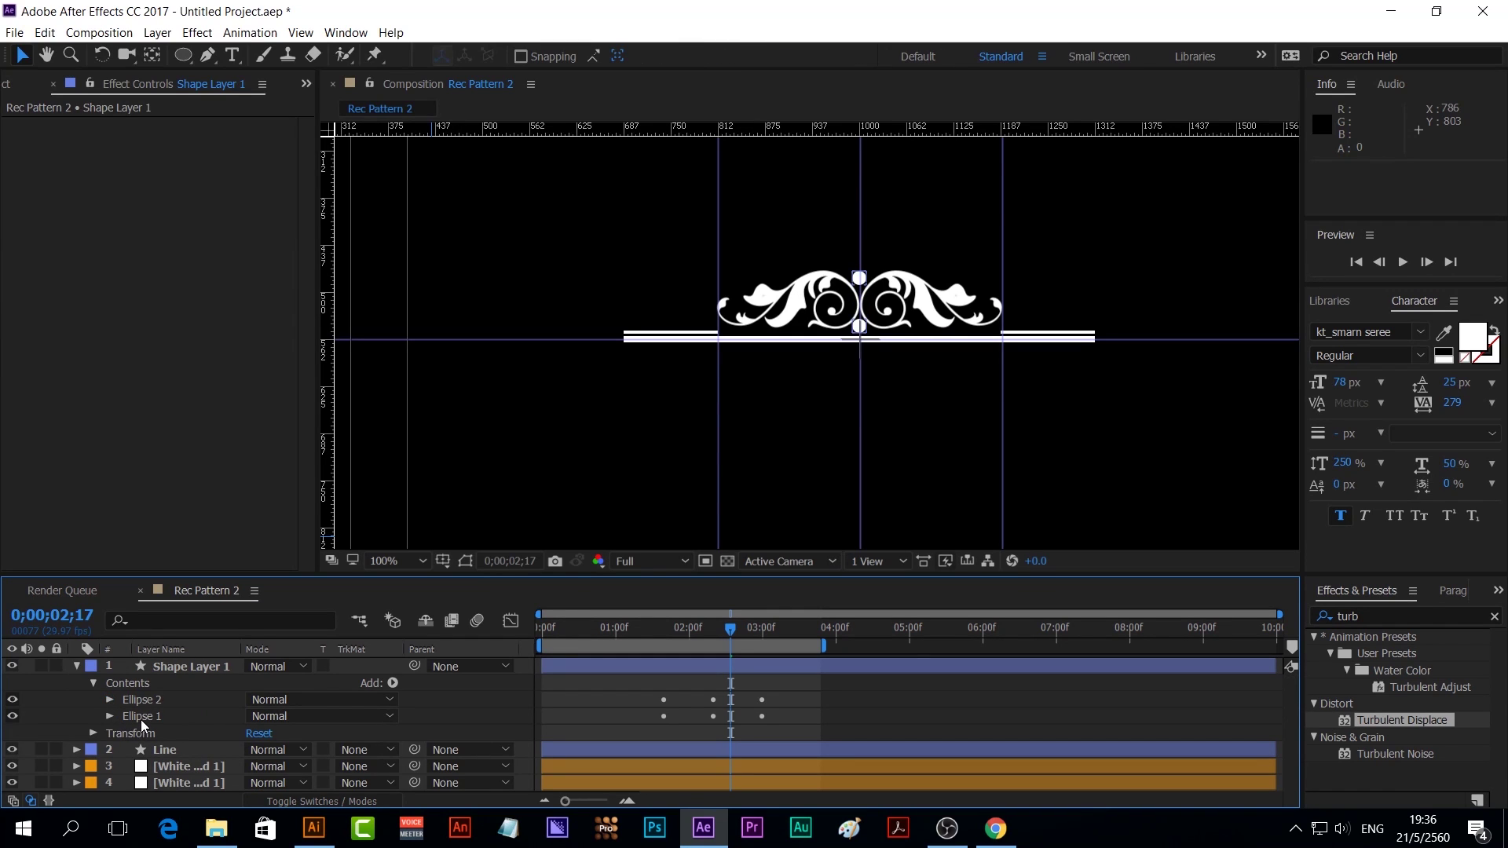
# Duplicate Ellipse 1 as Ellipse 3, move it to the top of Contents, and set Position X to -125
pyautogui.click(141, 717)
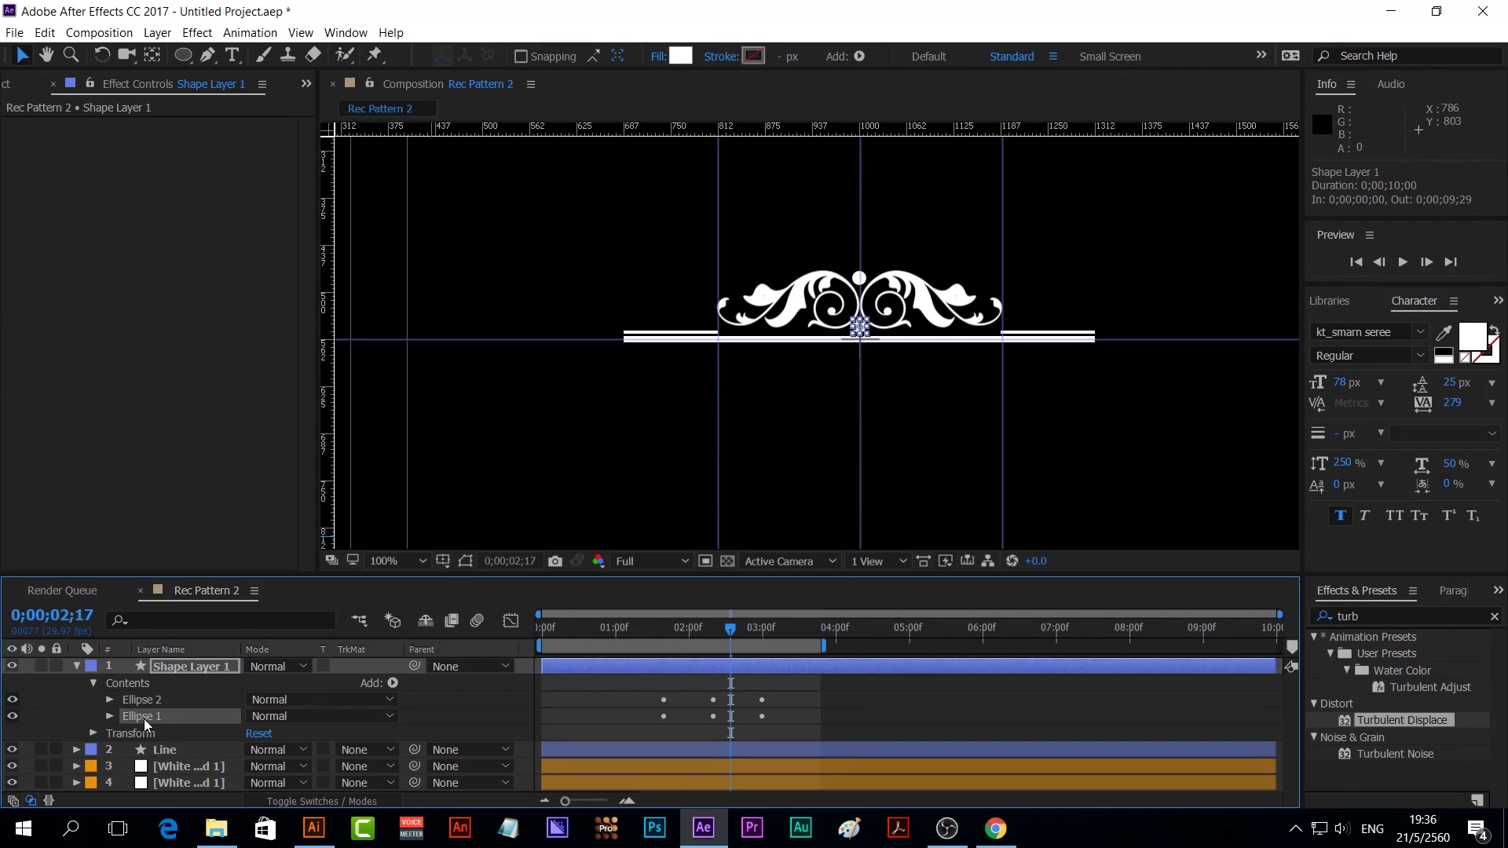
pyautogui.hotkey('ctrl', 'd')
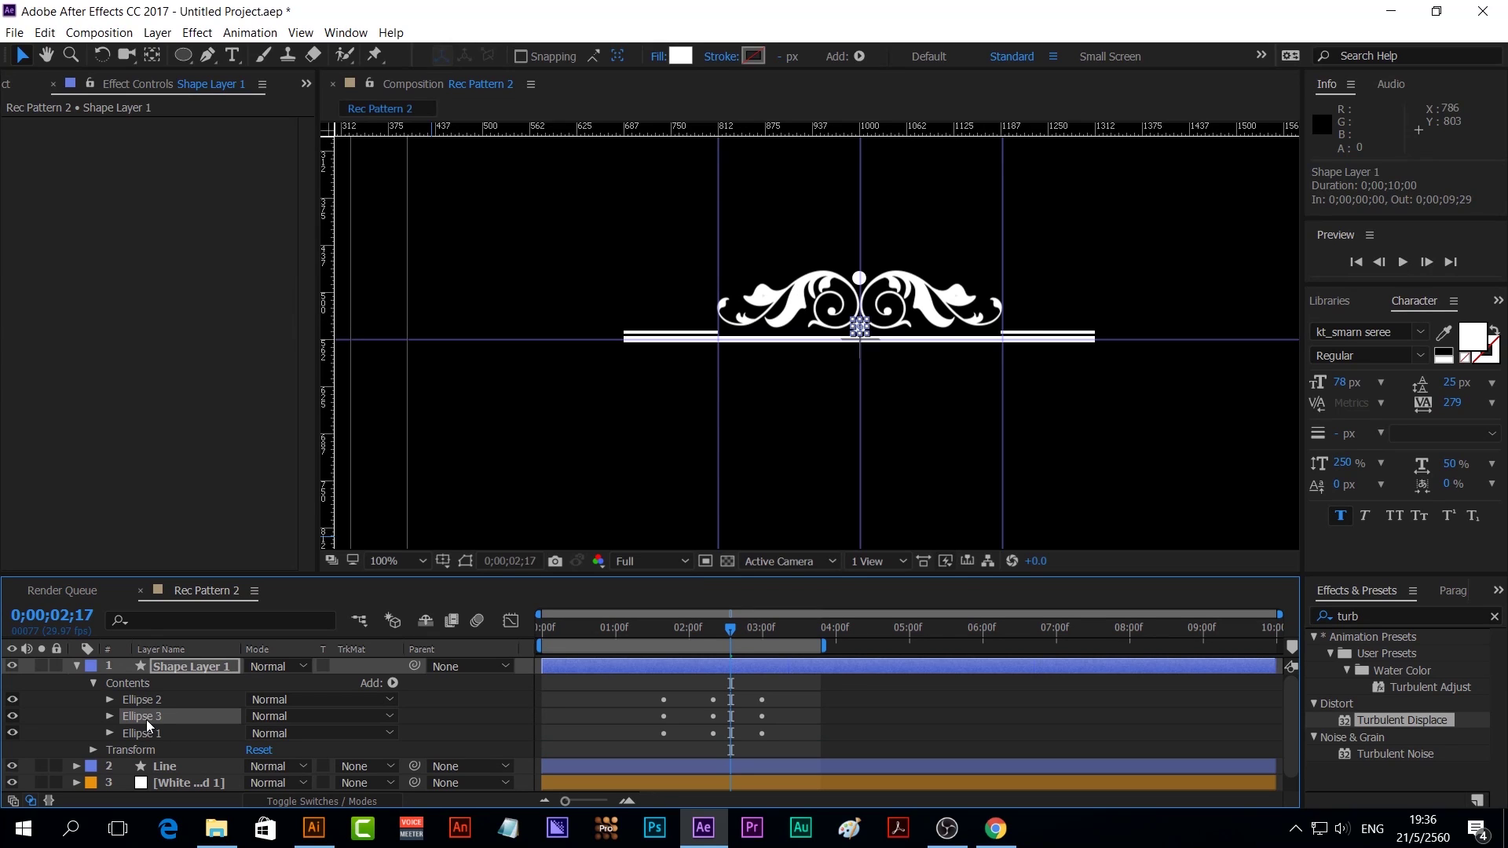
pyautogui.moveTo(141, 714); pyautogui.dragTo(146, 695)
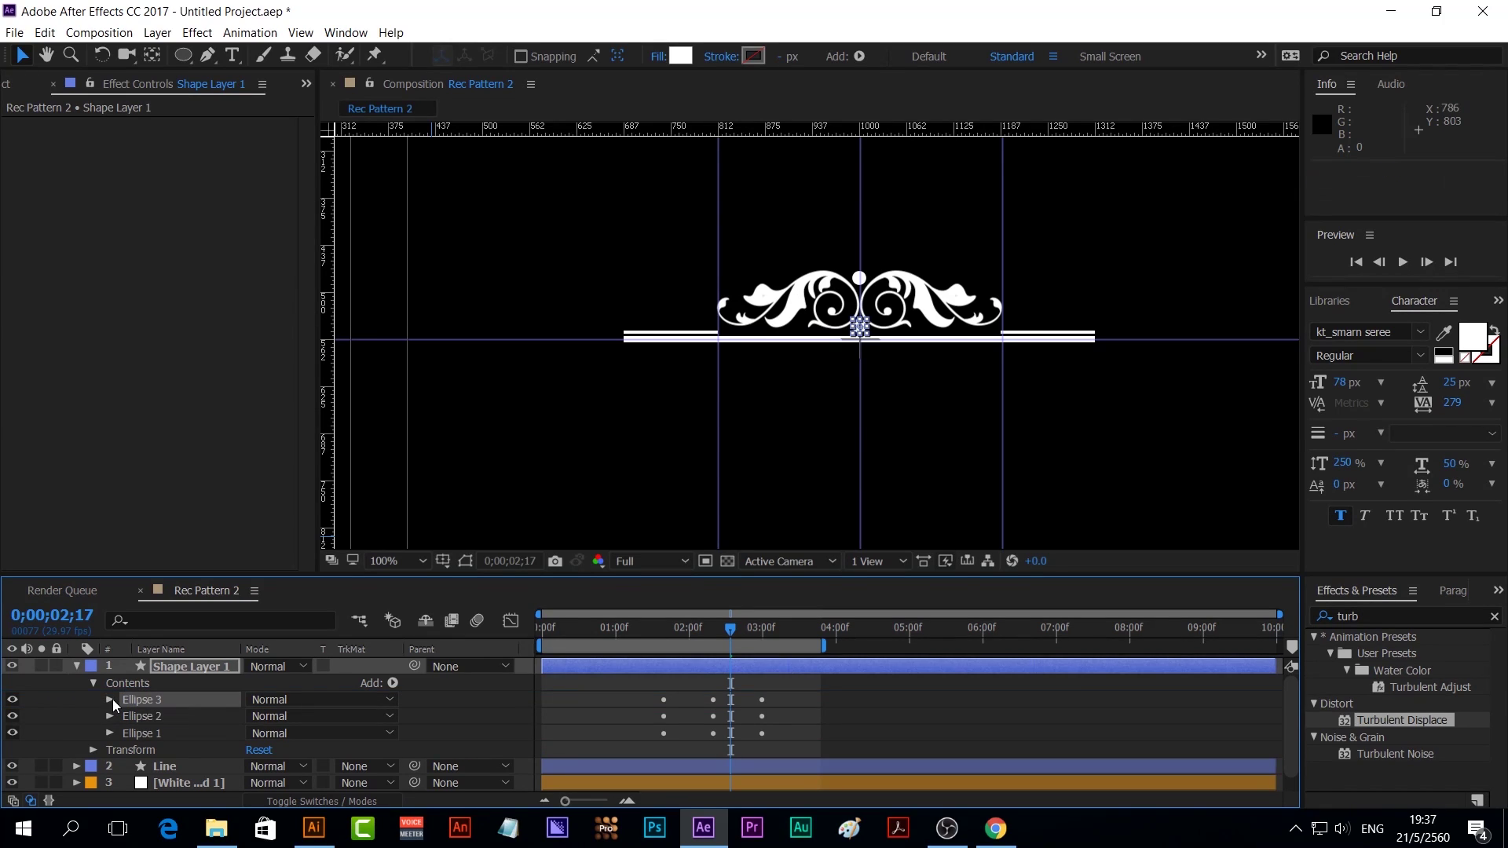
pyautogui.click(110, 700)
pyautogui.click(126, 766)
pyautogui.scroll(-3, 122, 757)
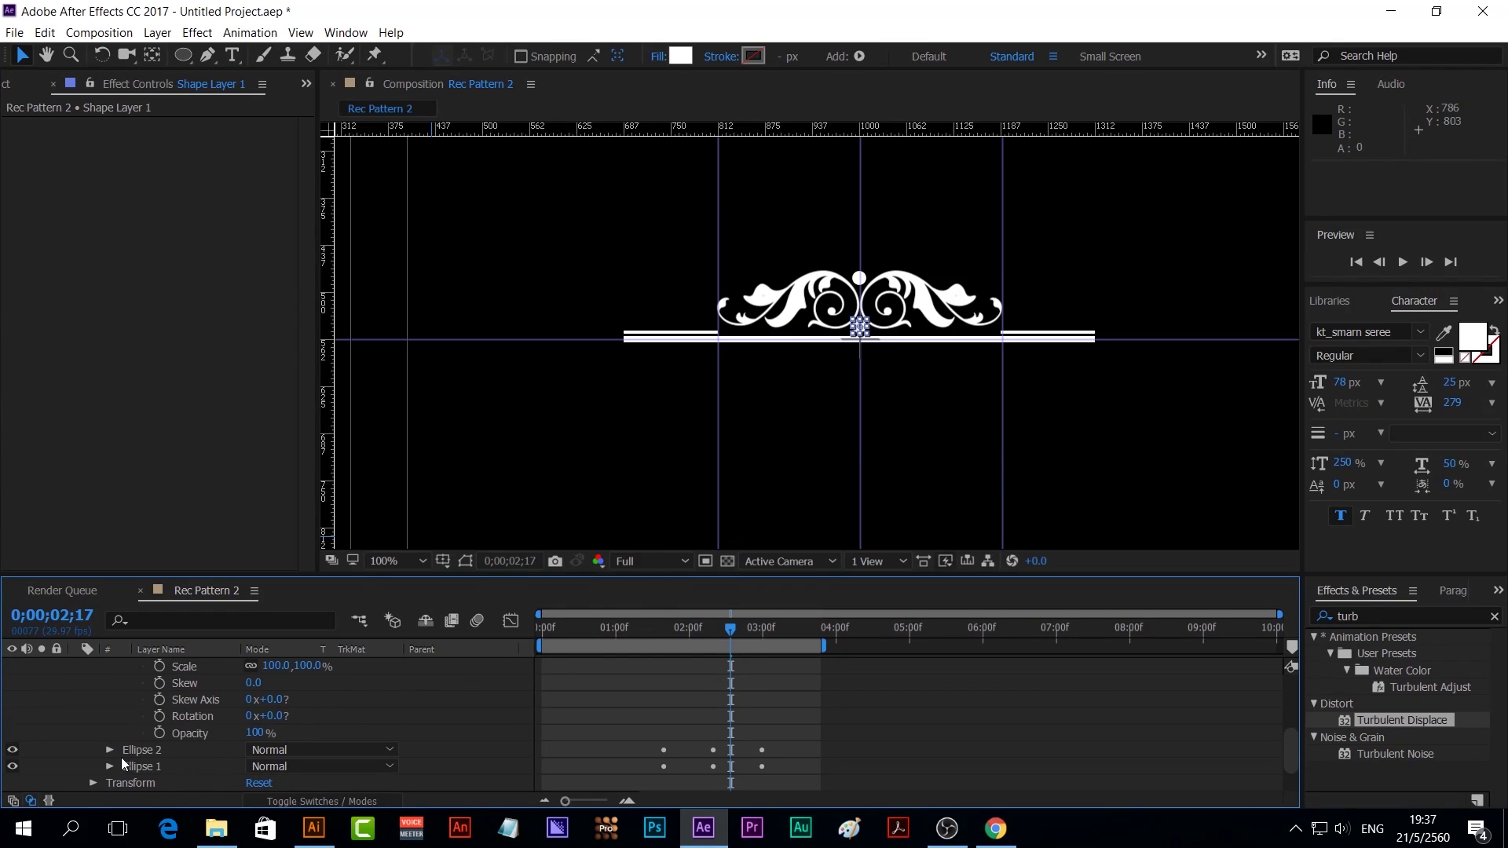
pyautogui.scroll(3, 125, 742)
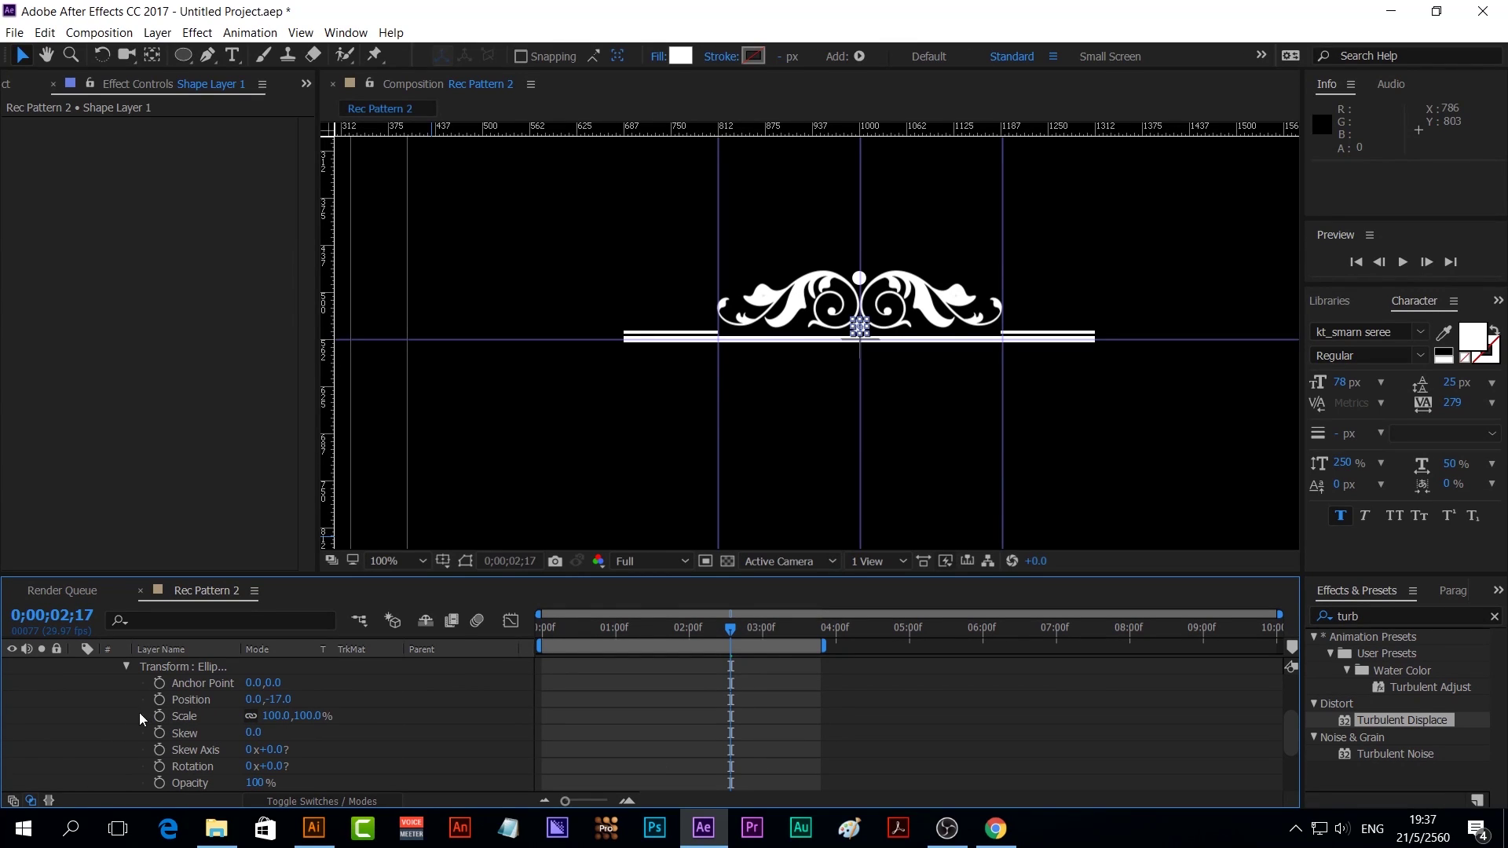
pyautogui.moveTo(251, 699); pyautogui.dragTo(129, 707)
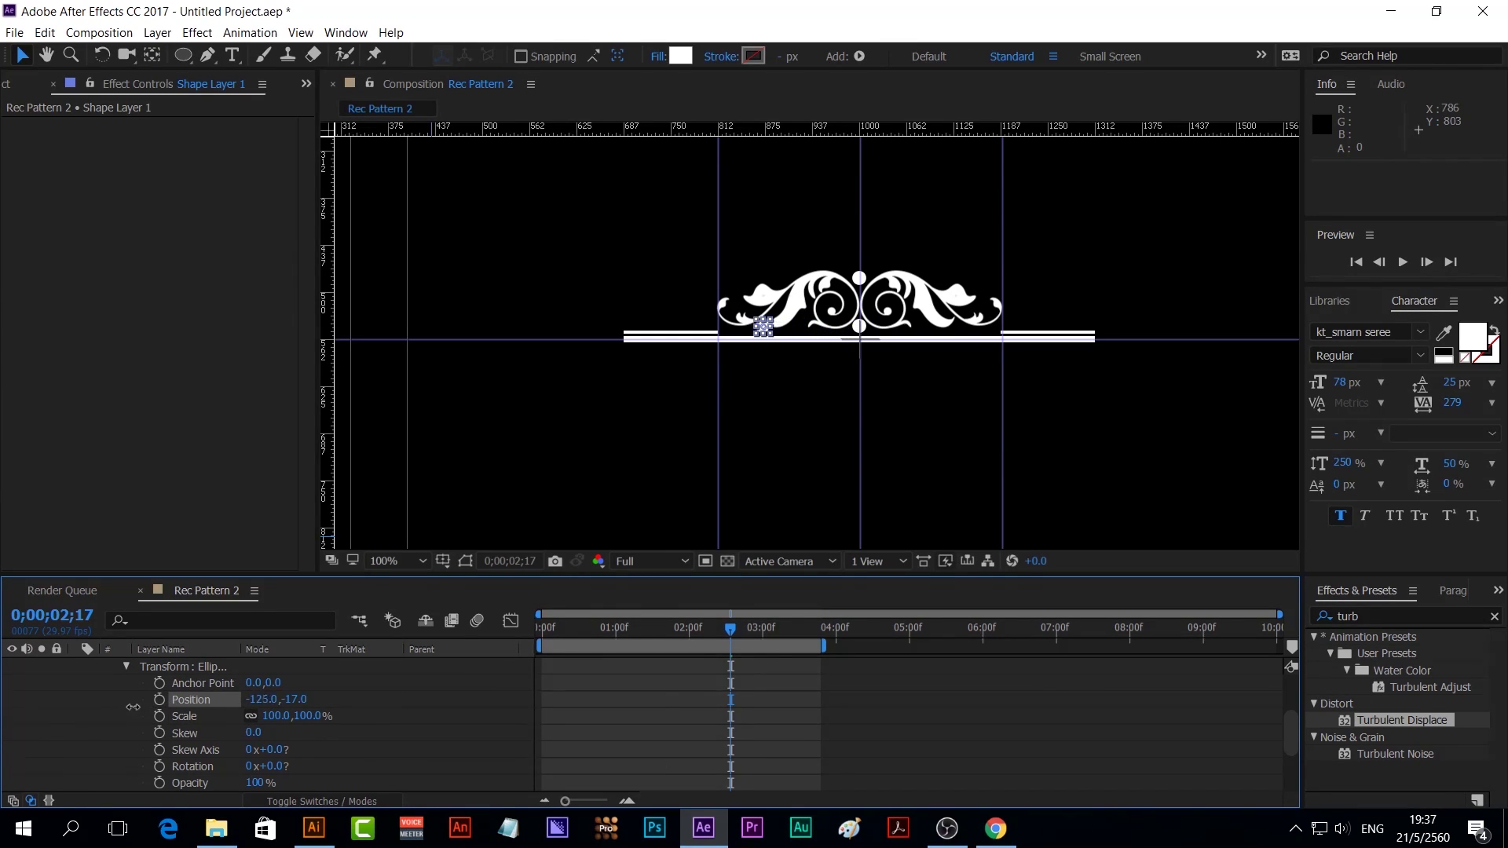
pyautogui.scroll(-5, 51, 731)
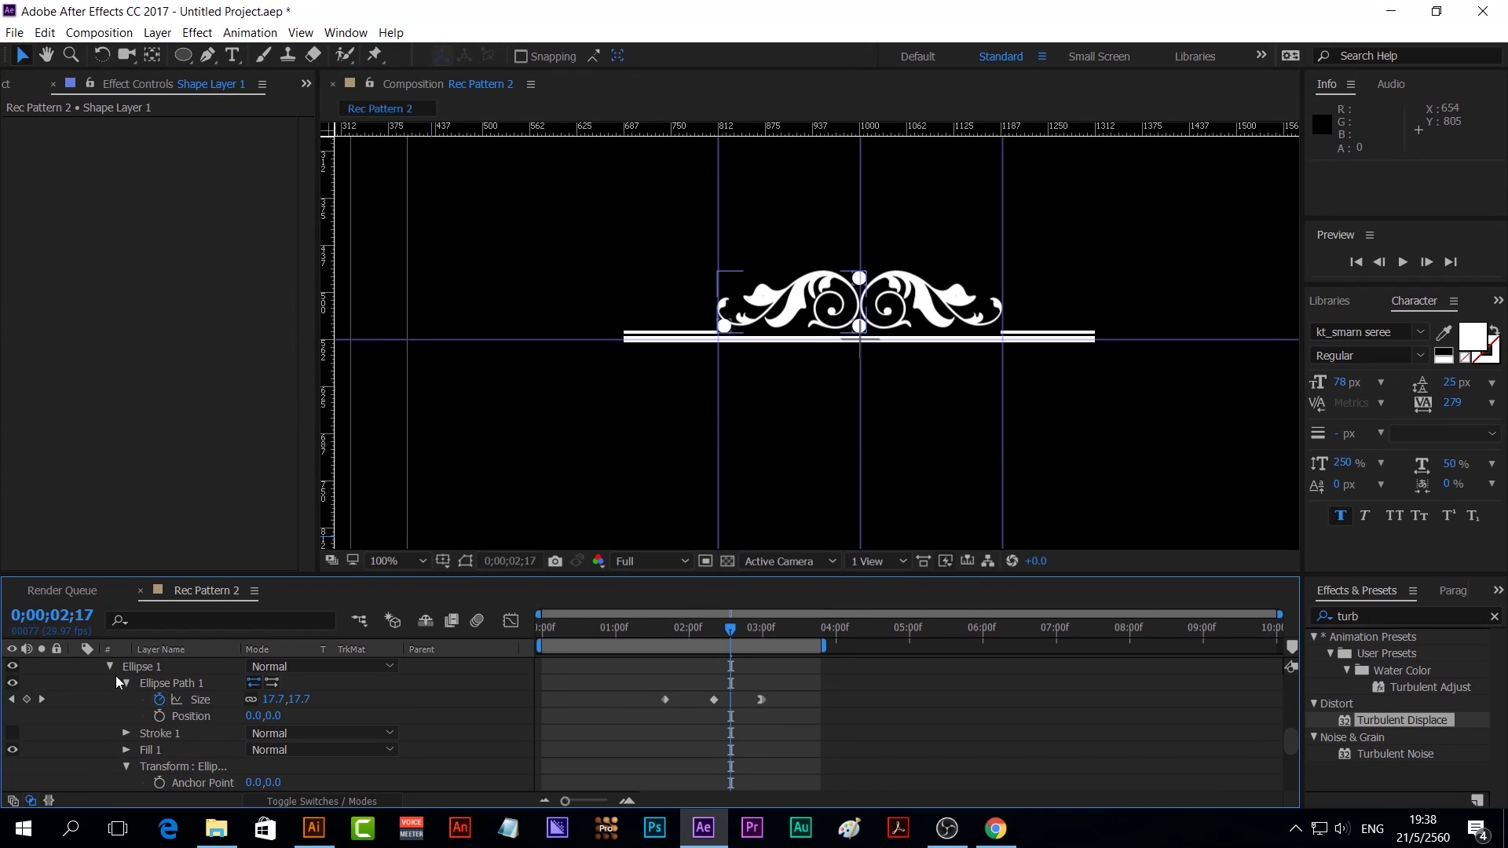
pyautogui.click(77, 750)
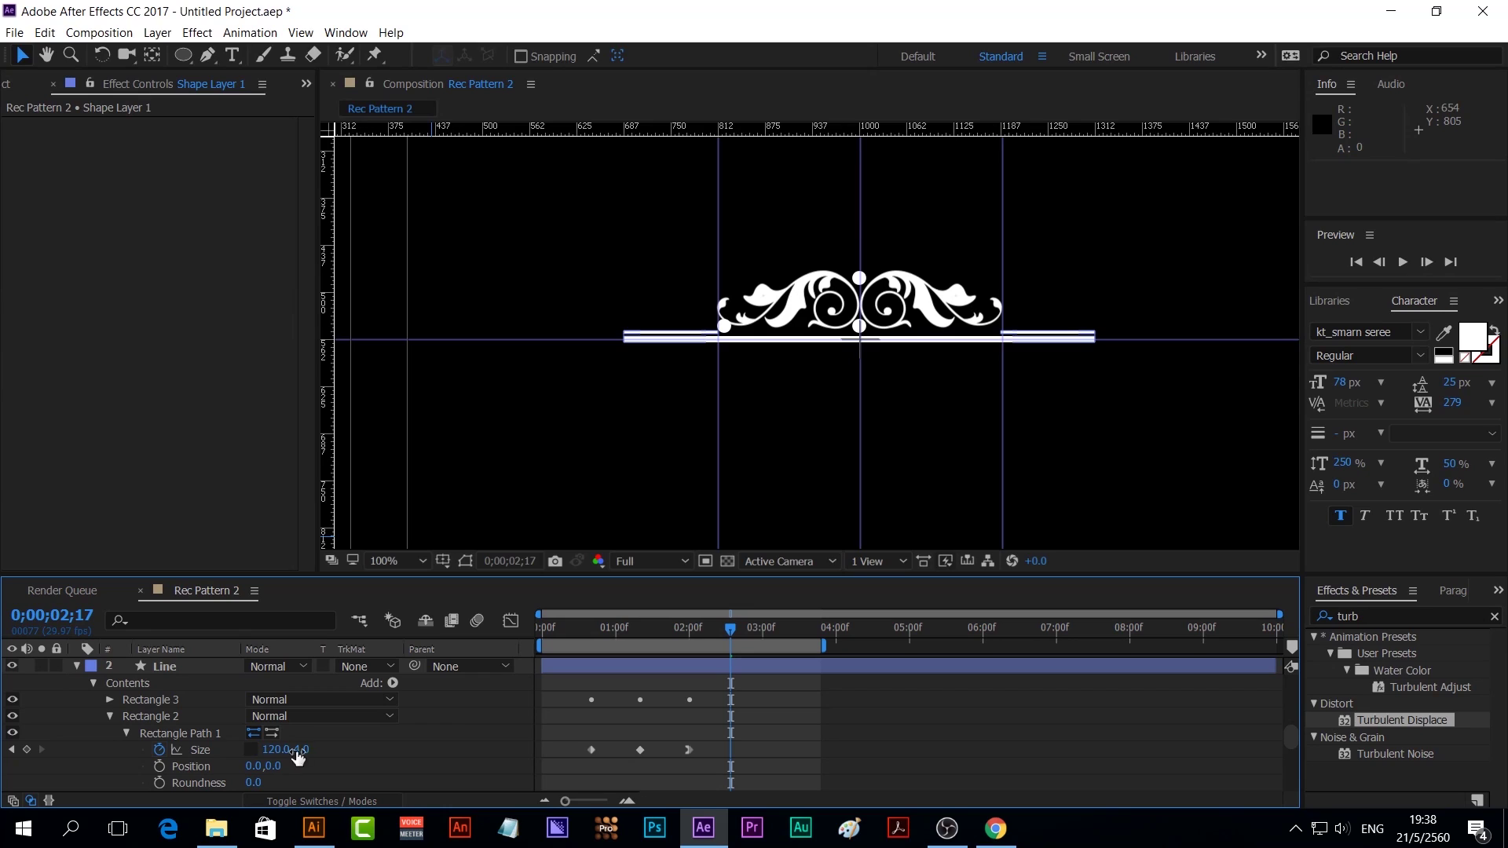
# Set Rectangle 2's bar width to 100 at 0;00;02;00 on the Line layer
pyautogui.moveTo(731, 628); pyautogui.dragTo(591, 662)
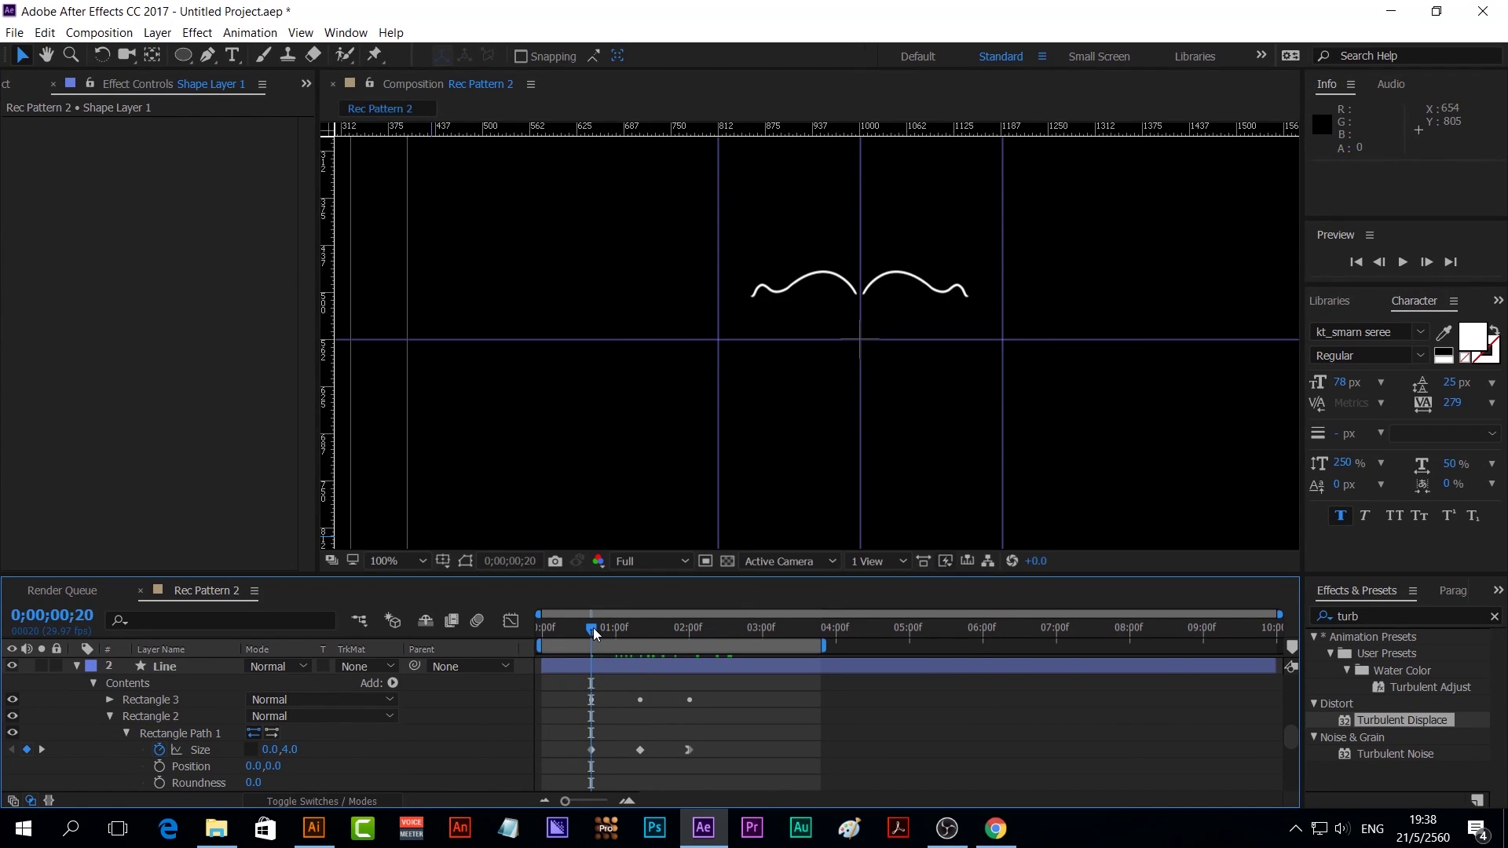
pyautogui.moveTo(593, 629); pyautogui.dragTo(640, 633)
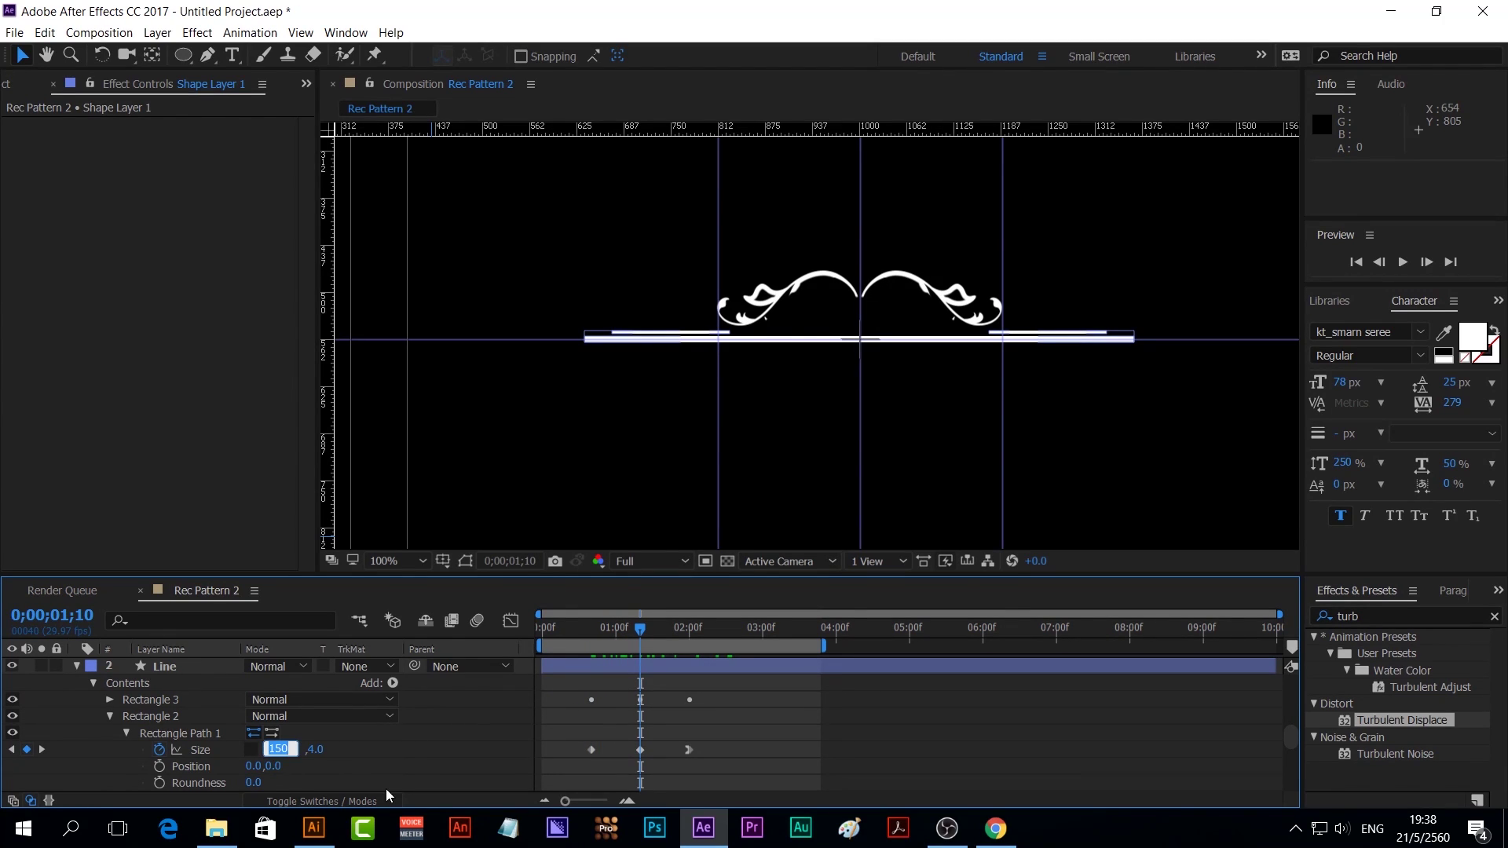
pyautogui.click(640, 749)
pyautogui.moveTo(636, 623); pyautogui.dragTo(690, 633)
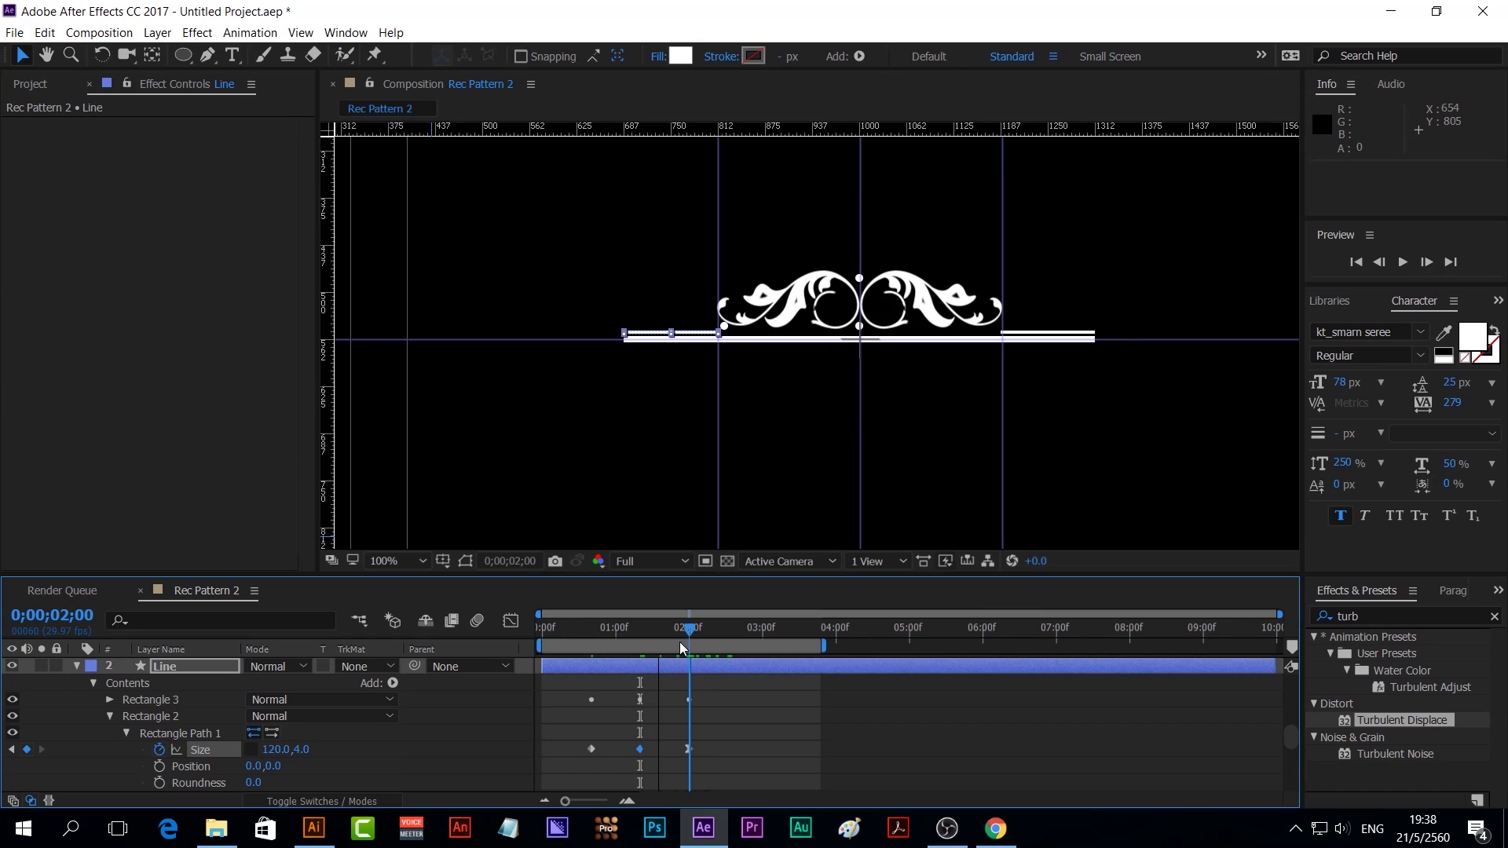
pyautogui.click(276, 749)
pyautogui.write('100')
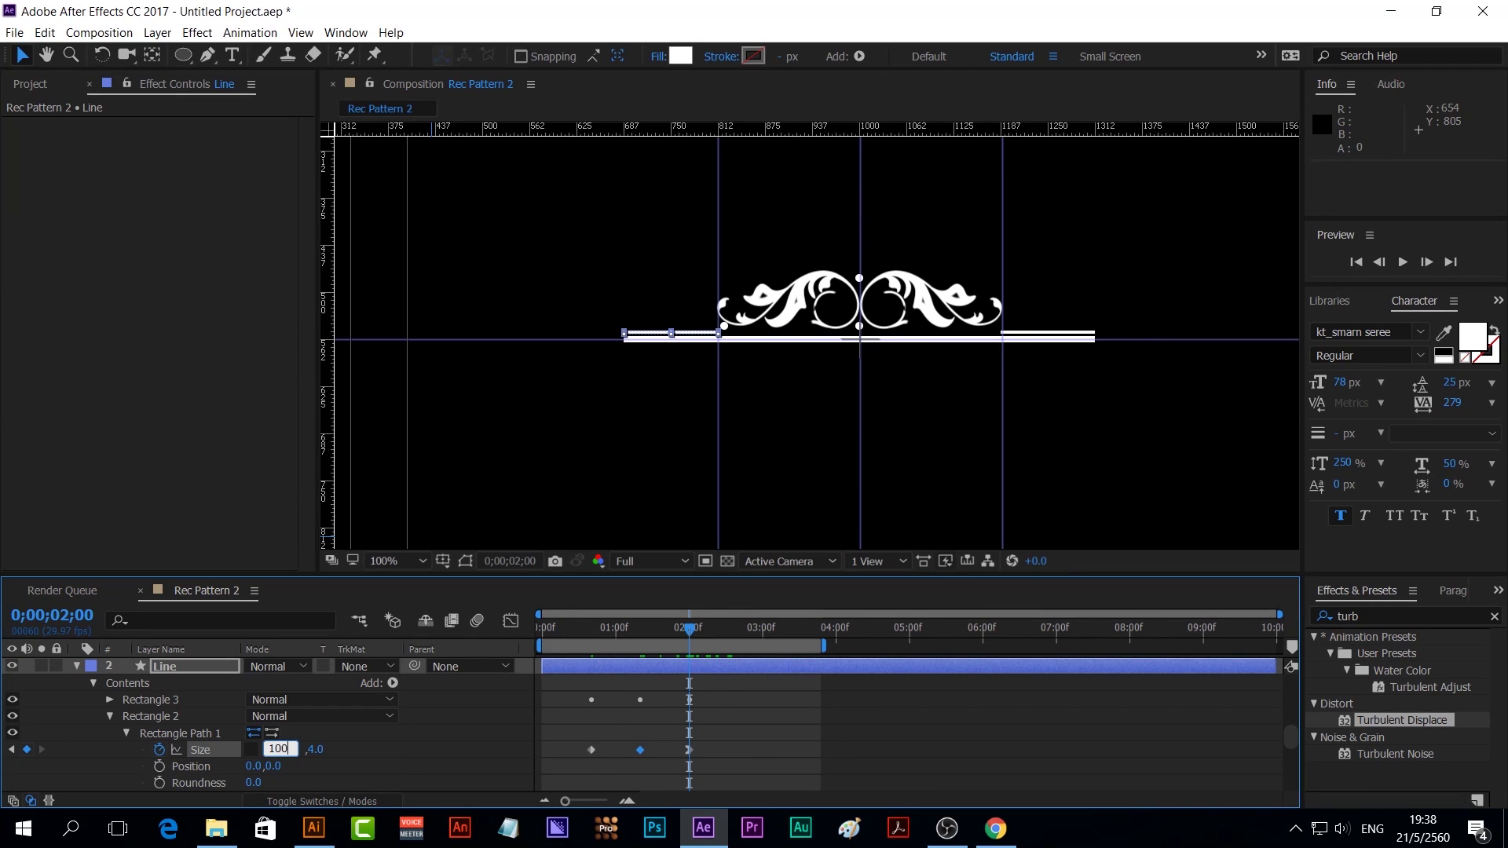
pyautogui.press('Return')
# Slide Rectangle 2's bar left to about -245 and zoom the composition view to 200%
pyautogui.scroll(-3, 383, 779)
pyautogui.scroll(-3, 220, 768)
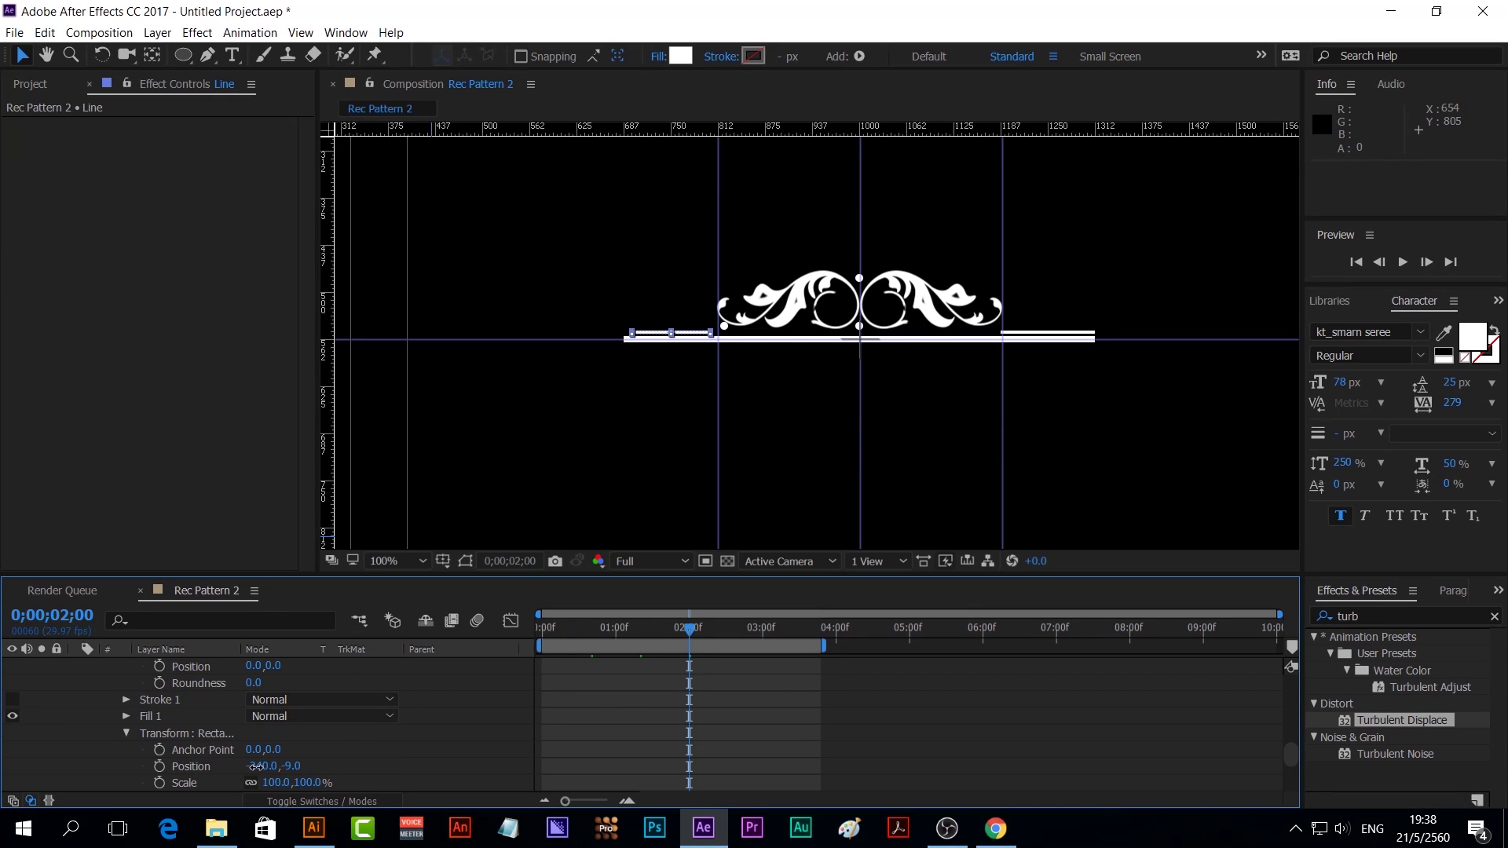
pyautogui.moveTo(257, 774); pyautogui.dragTo(245, 766)
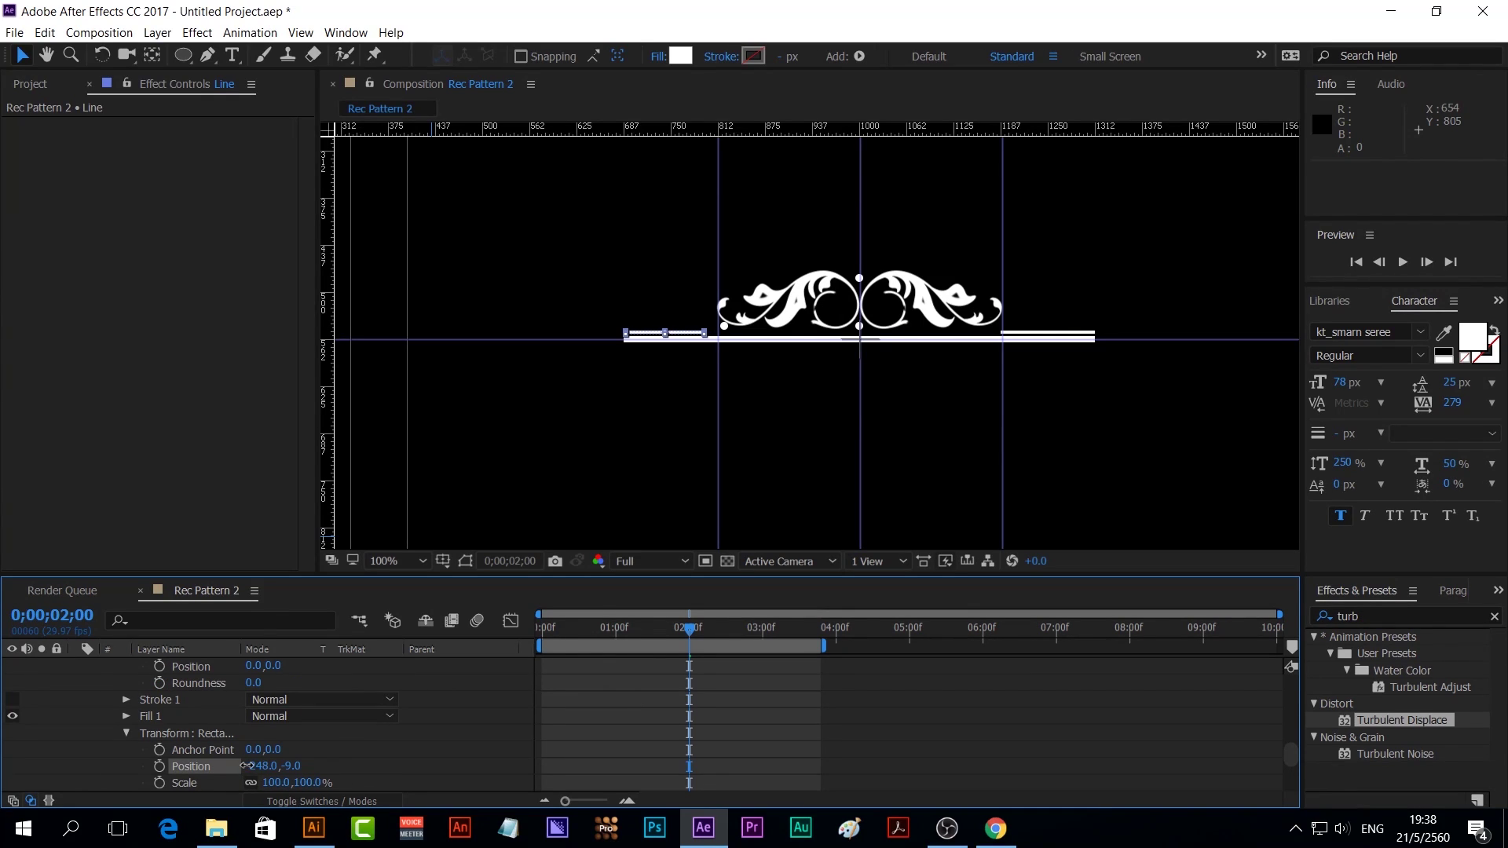
pyautogui.press('.')
pyautogui.scroll(-3, 445, 693)
pyautogui.scroll(-3, 441, 700)
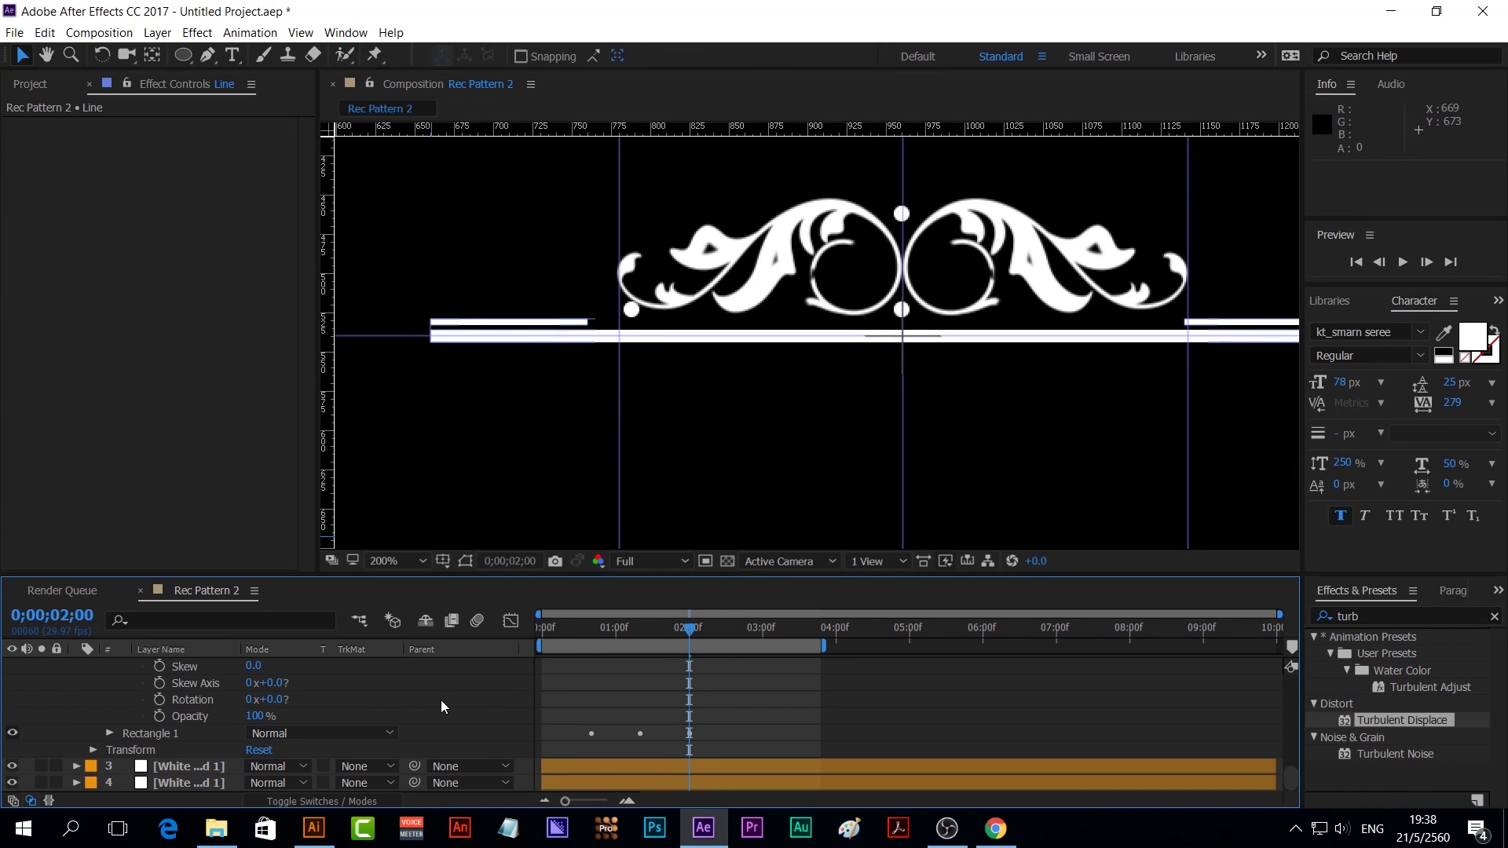
pyautogui.scroll(3, 435, 724)
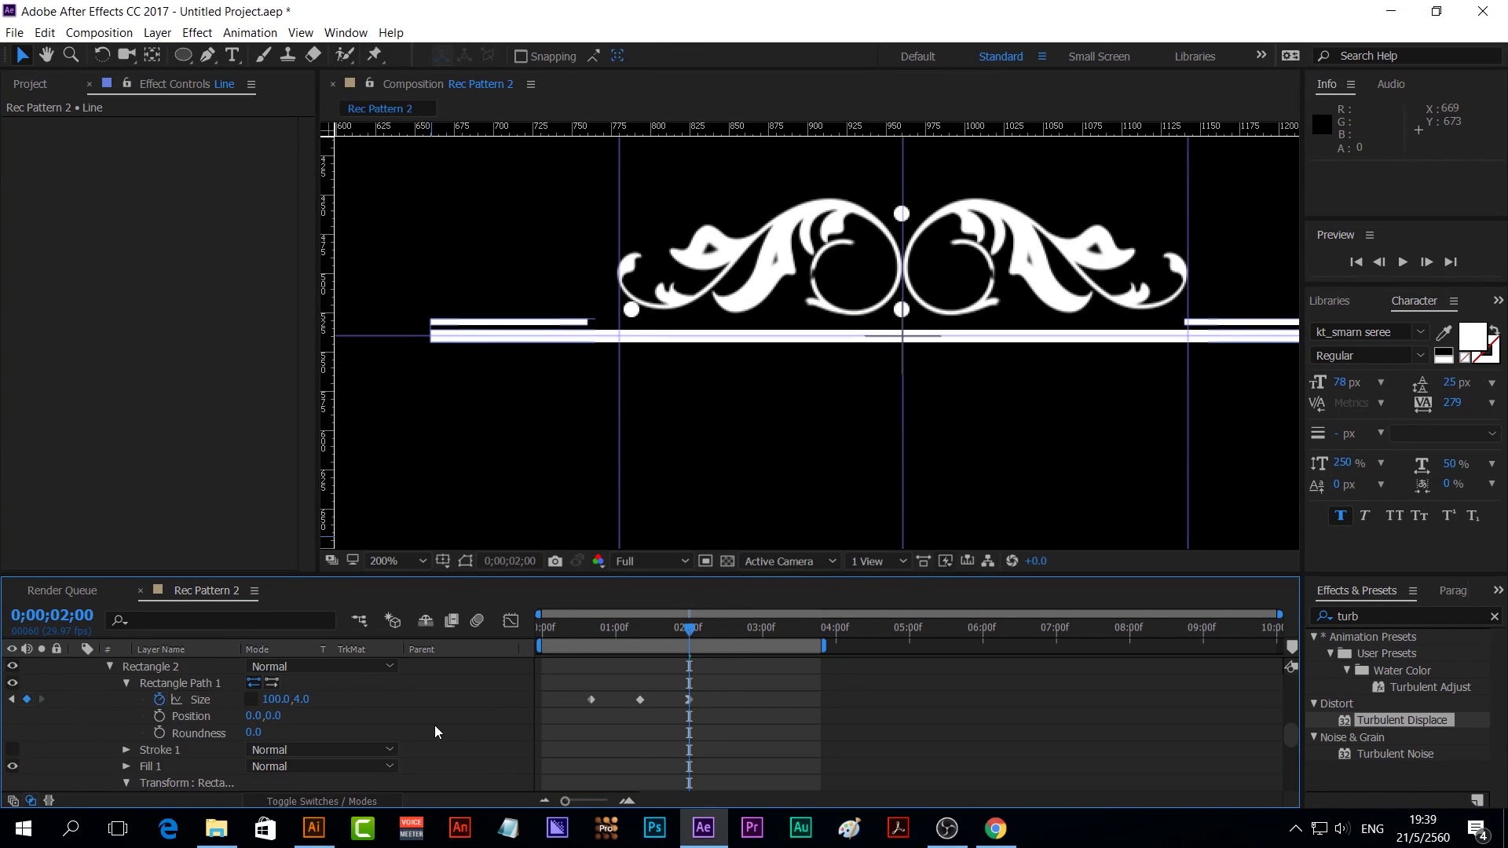
pyautogui.scroll(3, 434, 726)
# Give Rectangle 3 a width of 100 at 2;00 and 120 at 0;00;01;10
pyautogui.click(110, 700)
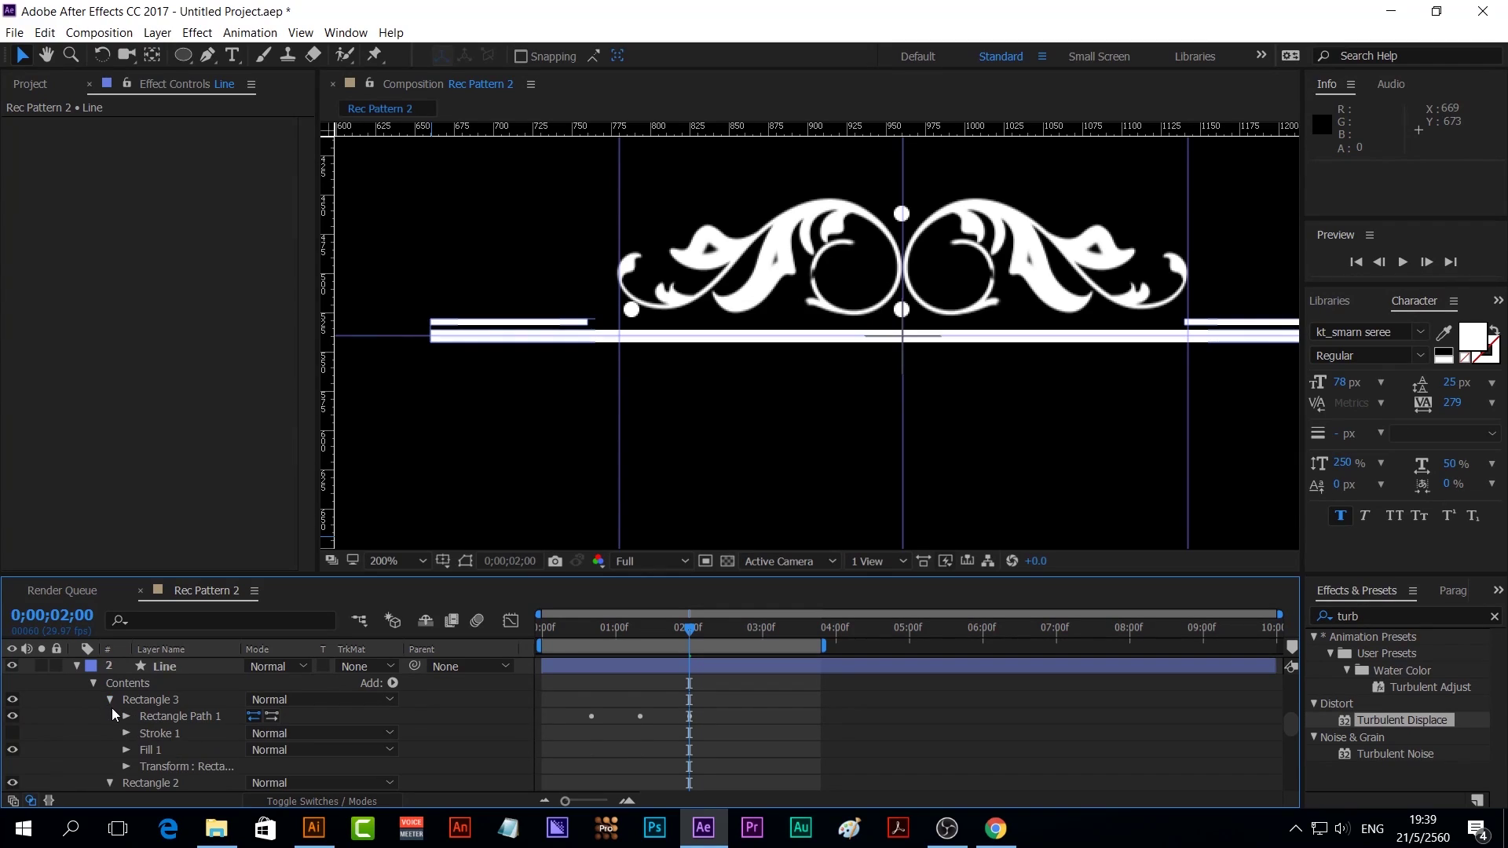
pyautogui.click(126, 716)
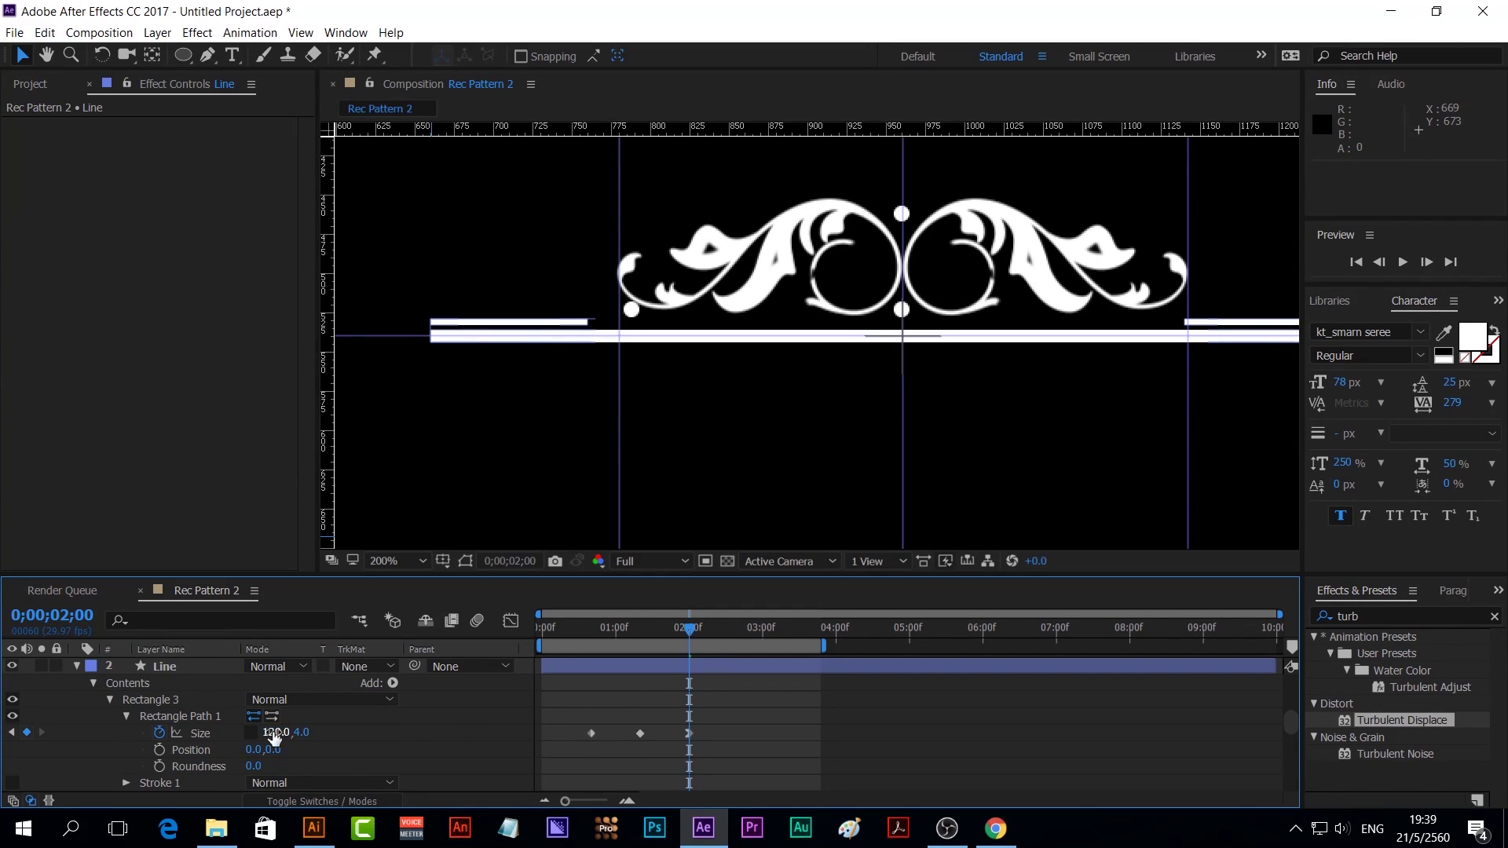
pyautogui.write('100')
pyautogui.press('Return')
pyautogui.moveTo(688, 632); pyautogui.dragTo(639, 640)
pyautogui.click(276, 732)
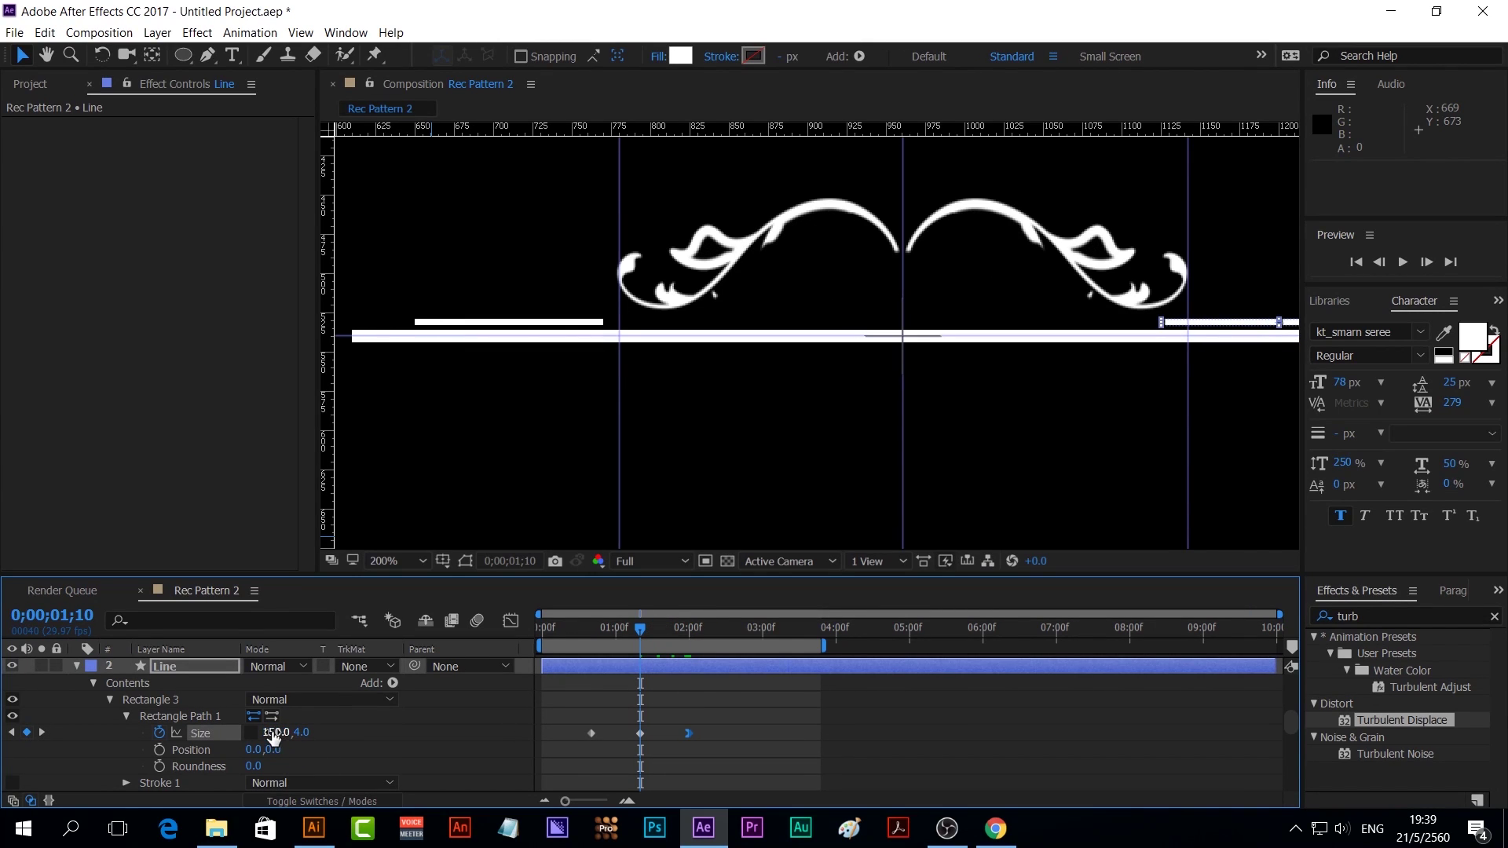
pyautogui.write('120')
pyautogui.press('Return')
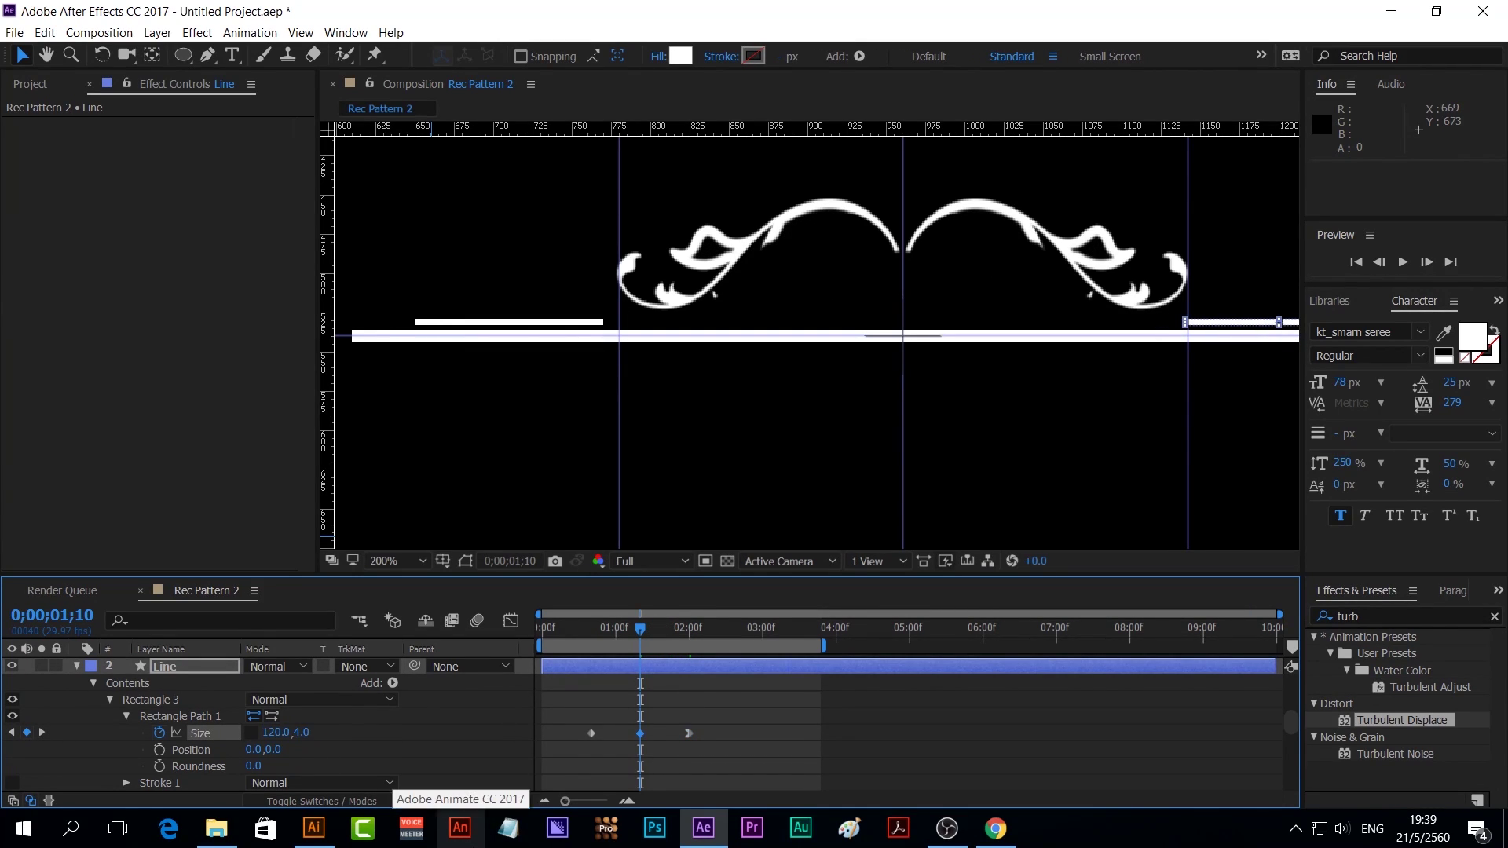
# Set Rectangle 3's horizontal position to 250 and scrub to check the bars growing in
pyautogui.scroll(-3, 446, 724)
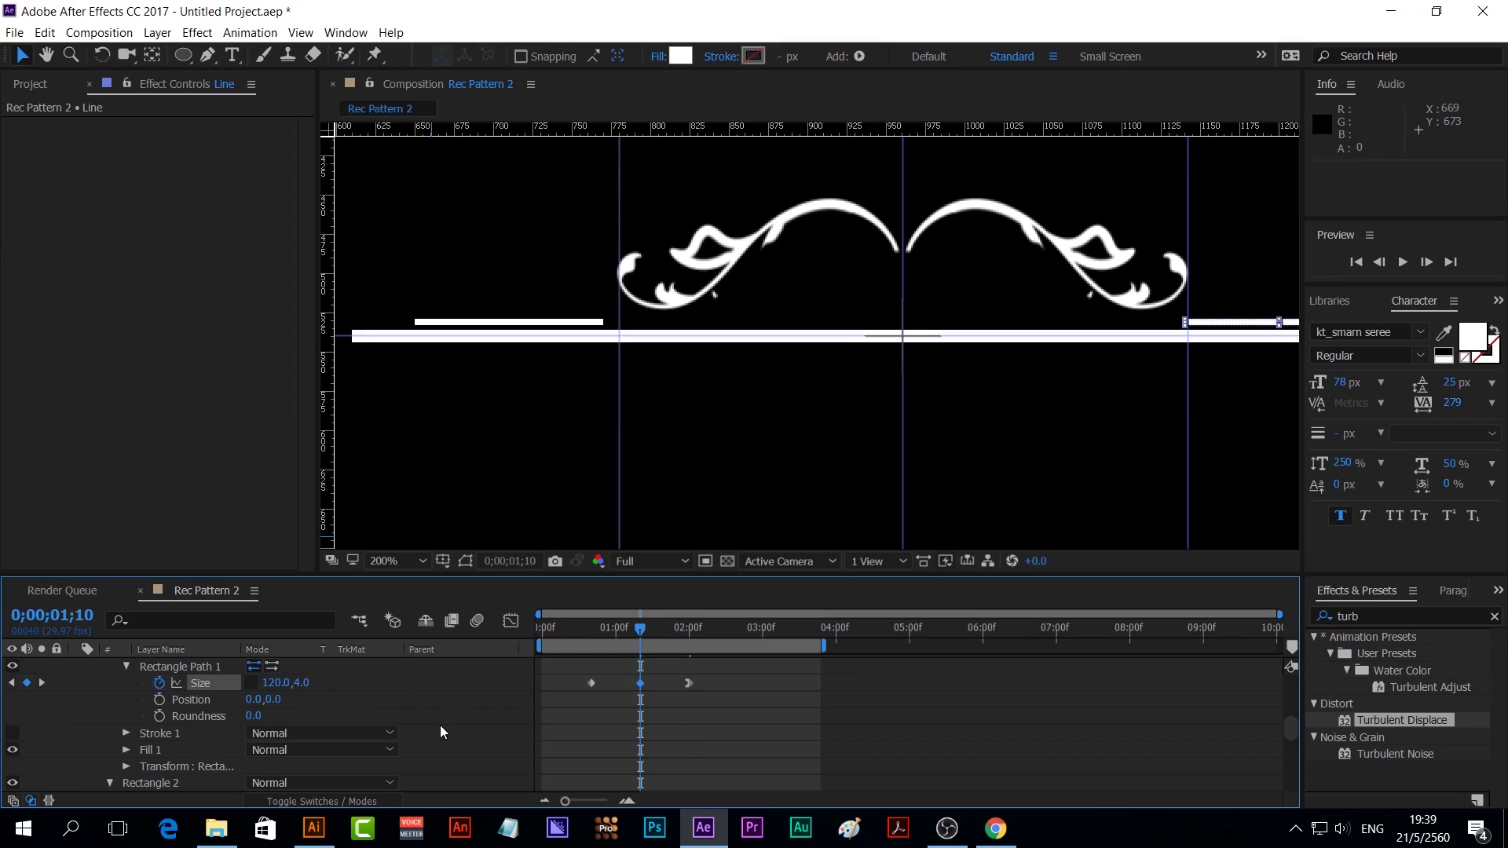
pyautogui.scroll(-3, 440, 724)
pyautogui.click(126, 716)
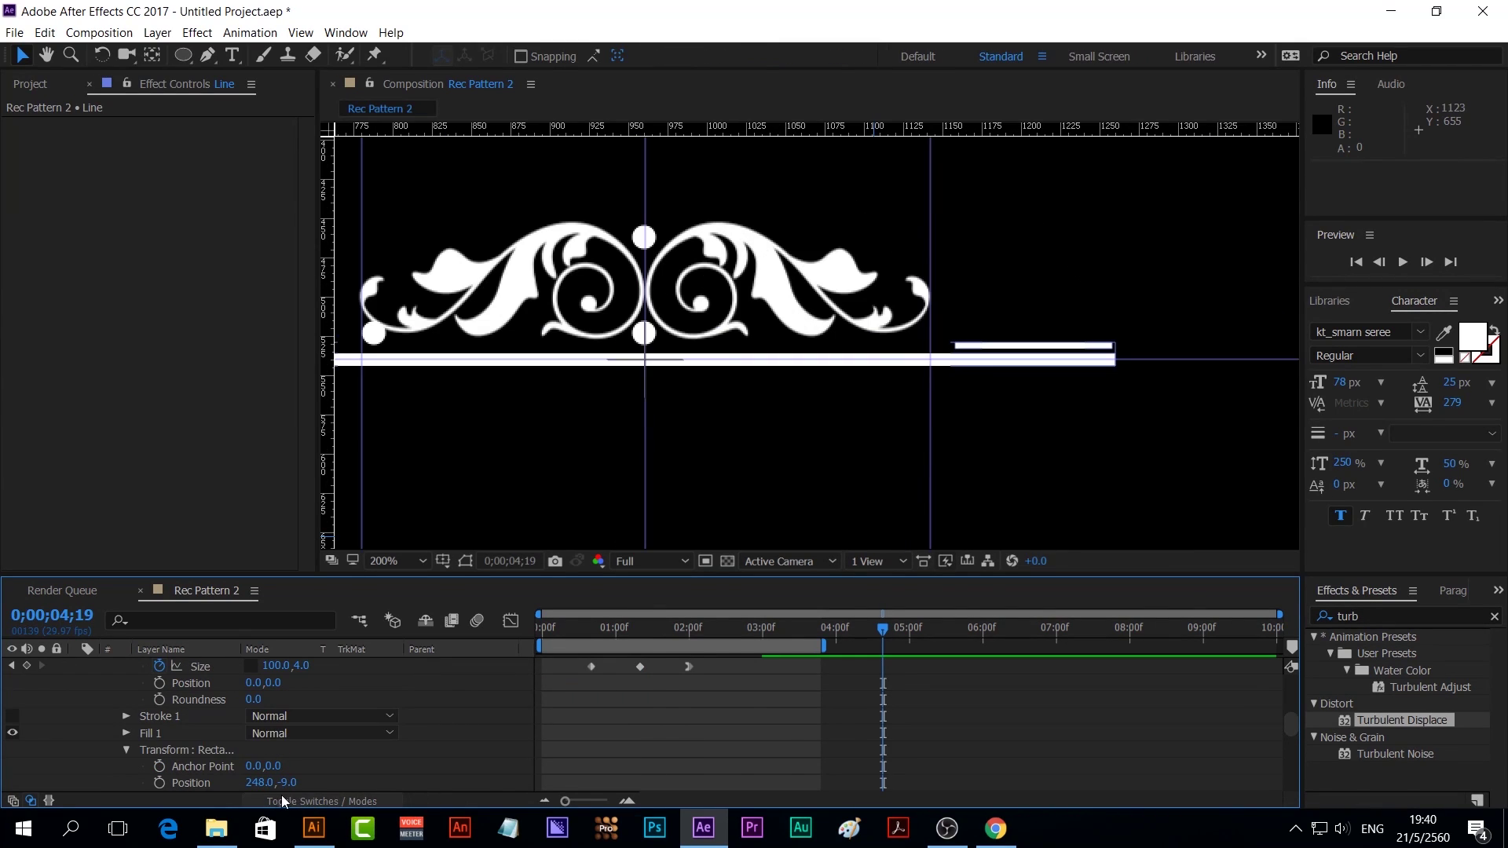
pyautogui.click(260, 783)
pyautogui.write('2')
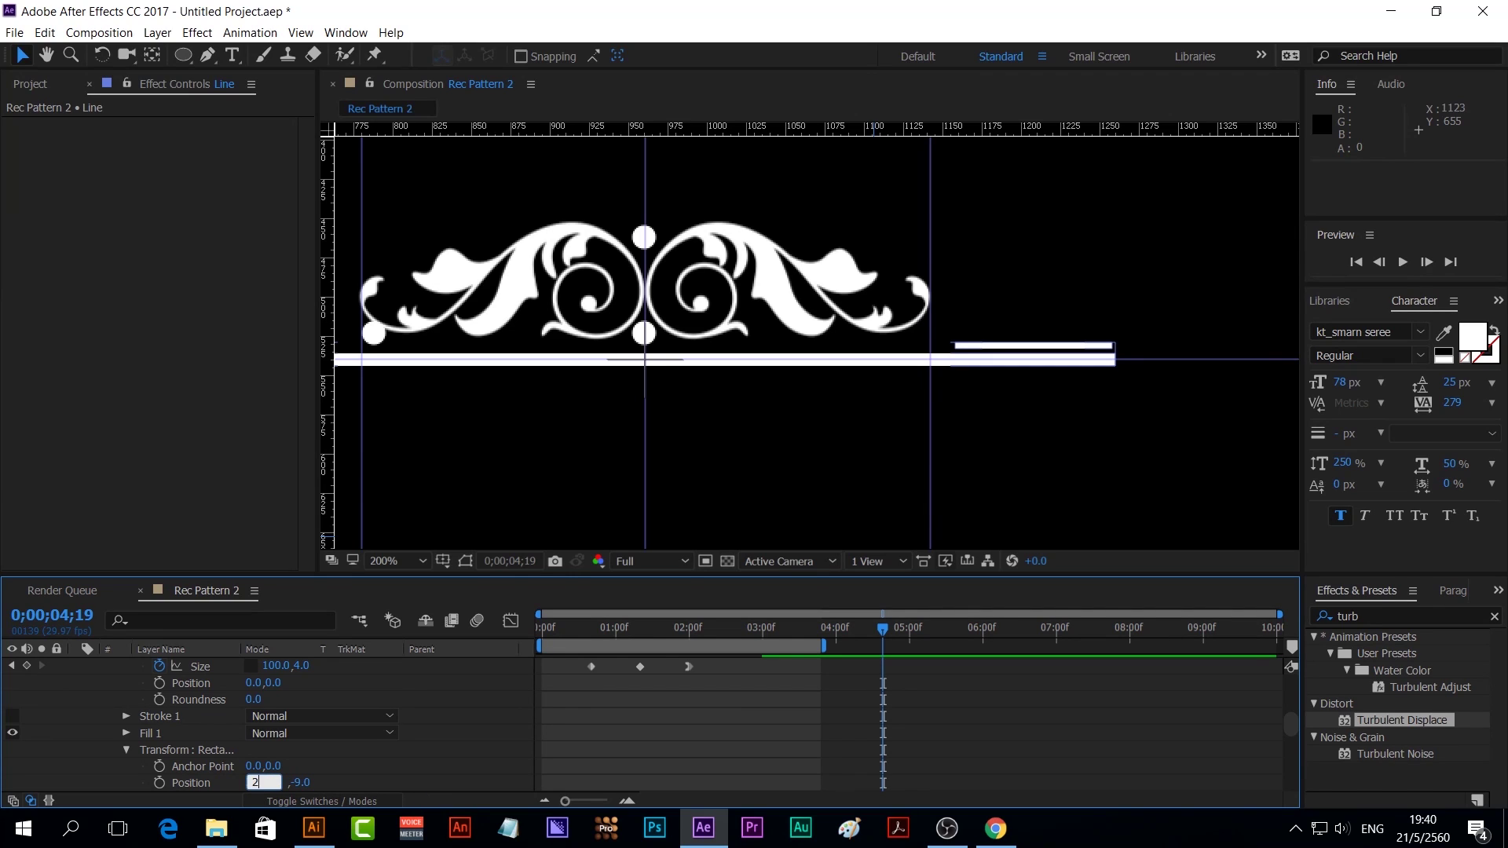
pyautogui.write('50')
pyautogui.press('Return')
pyautogui.moveTo(748, 625); pyautogui.dragTo(567, 628)
pyautogui.click(727, 648)
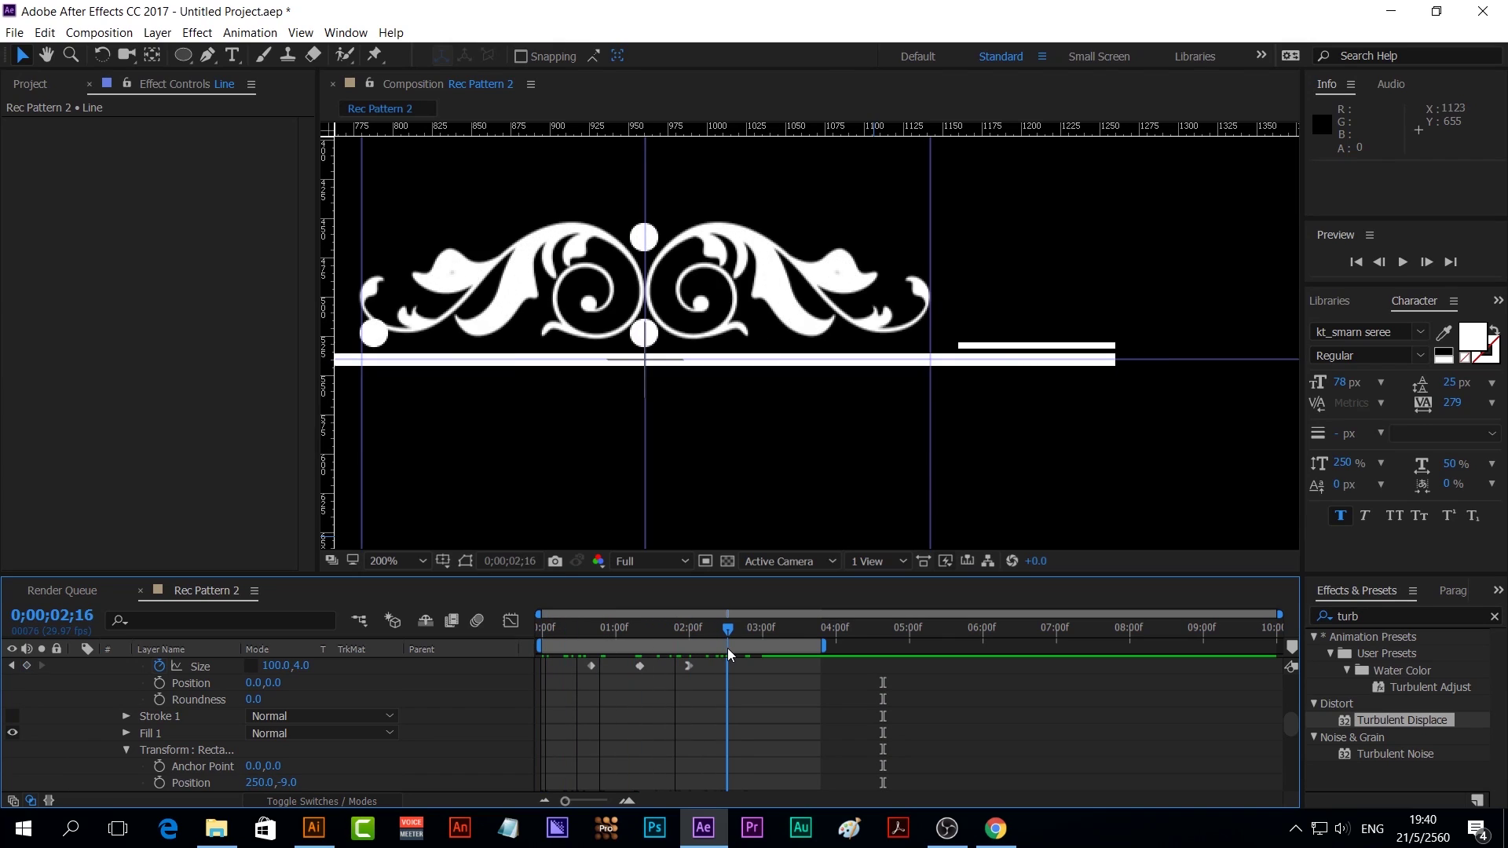
pyautogui.scroll(-2, 842, 417)
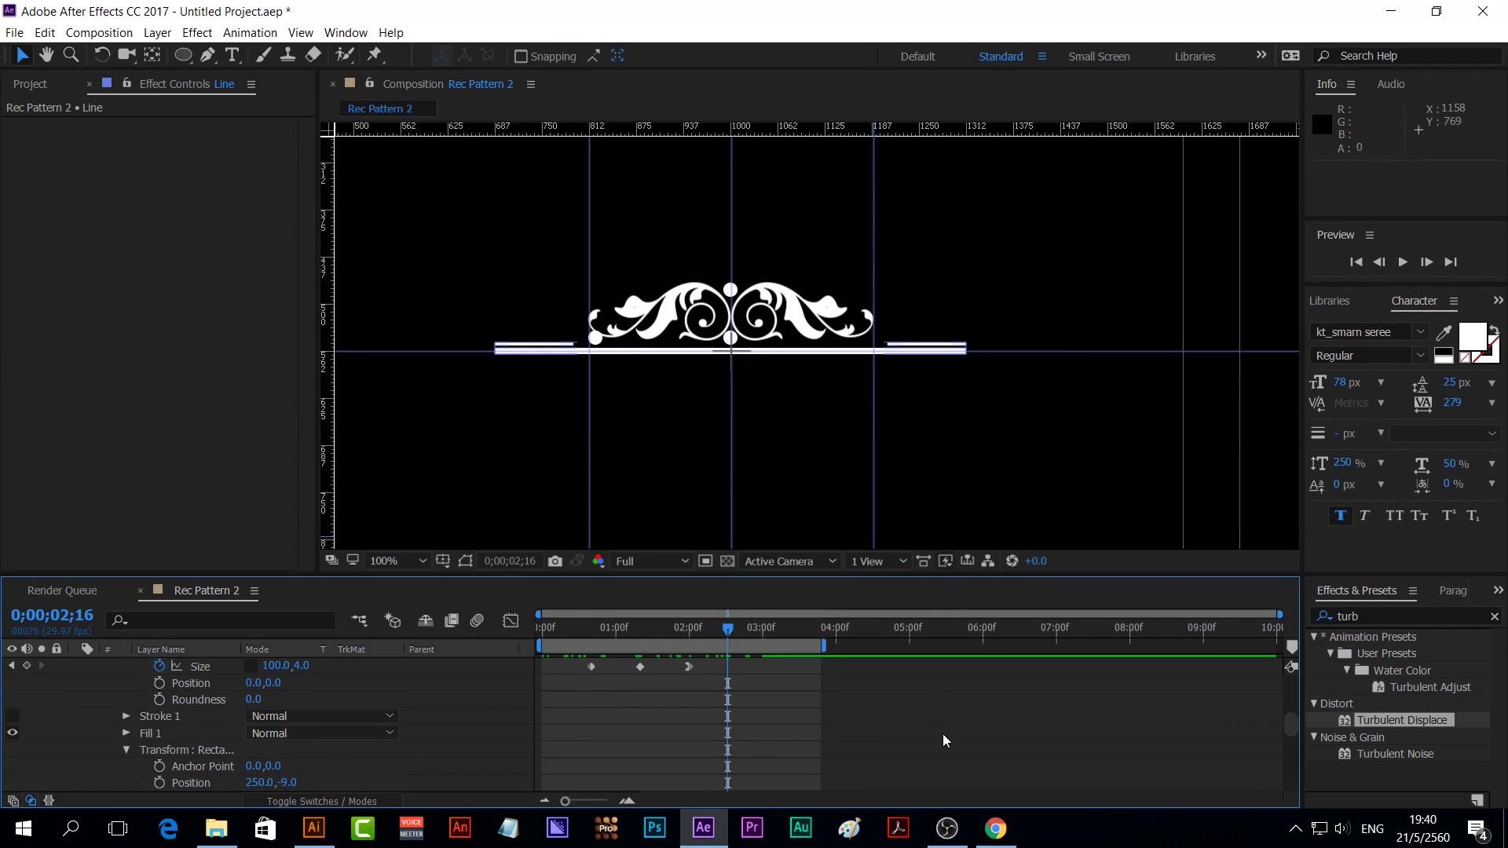
pyautogui.scroll(-3, 942, 733)
# Set Ellipse 1's Size keyframes to 15 at 0;00;02;10 and 10 at 0;00;03;00
pyautogui.click(123, 716)
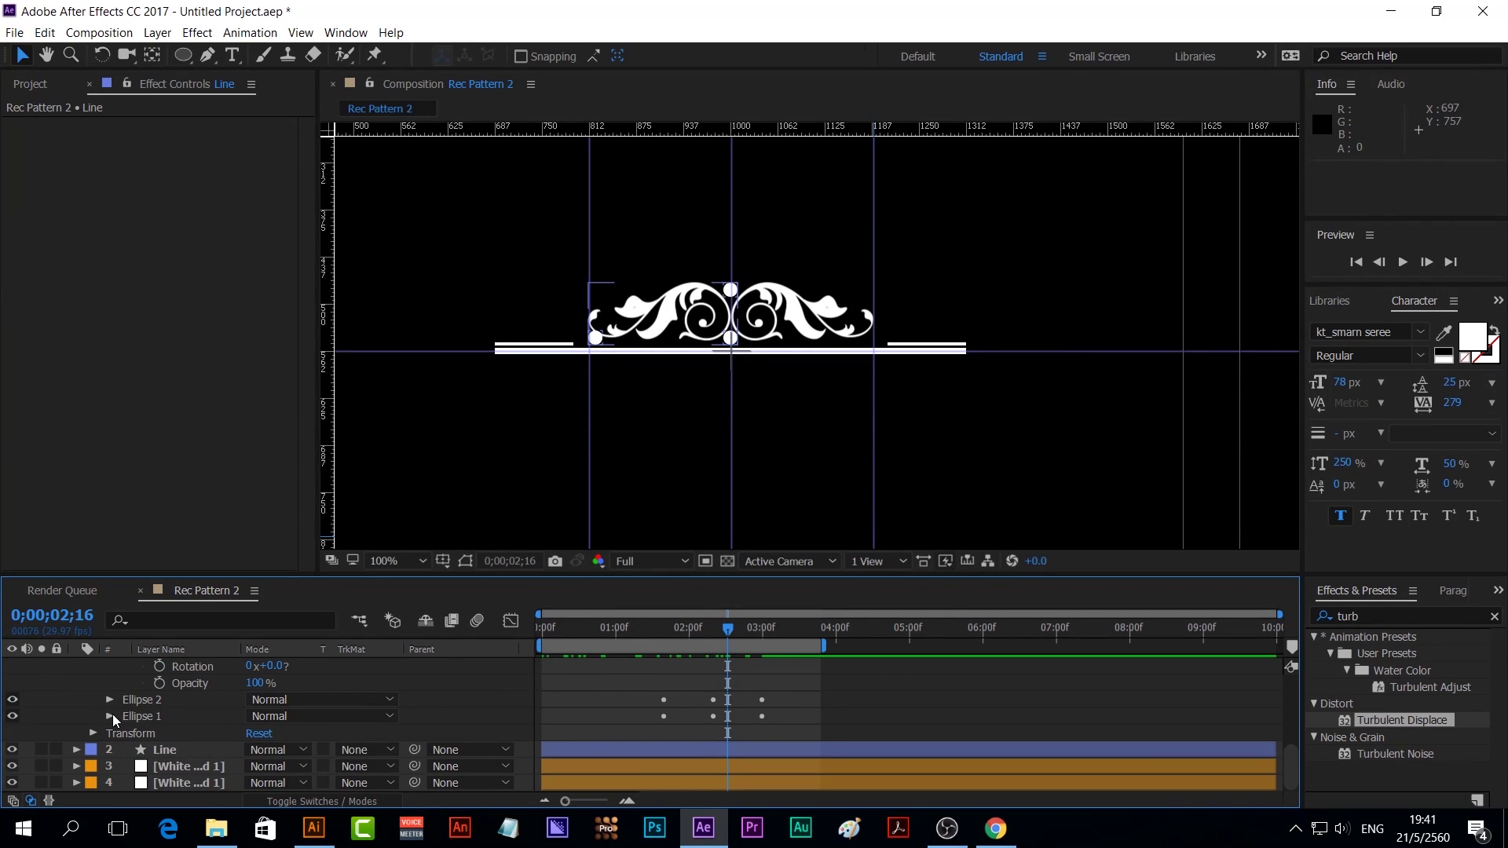
pyautogui.click(110, 714)
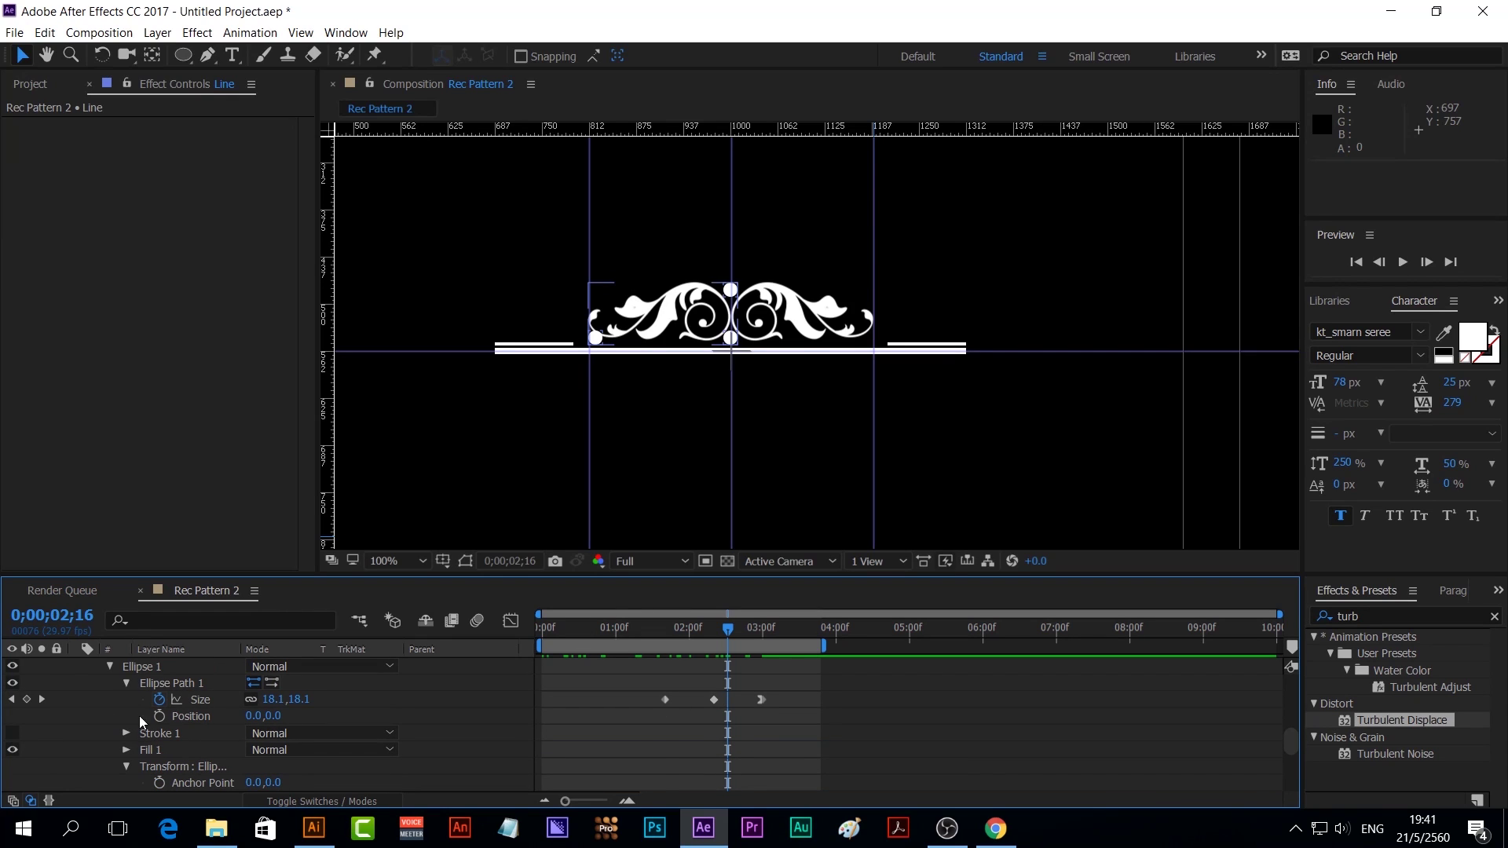
pyautogui.click(671, 636)
pyautogui.moveTo(668, 628); pyautogui.dragTo(719, 642)
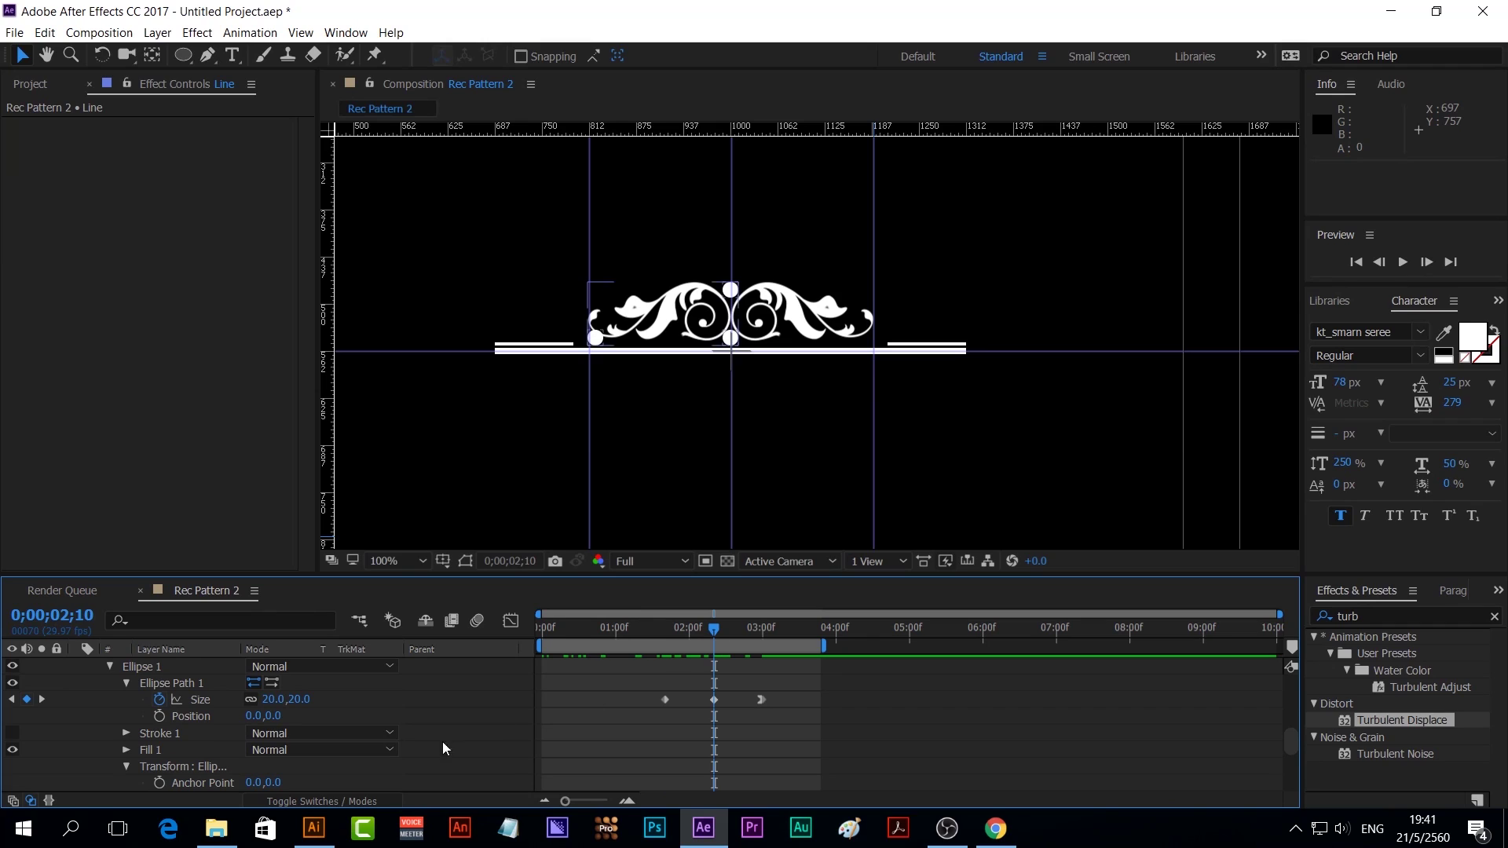
pyautogui.click(273, 699)
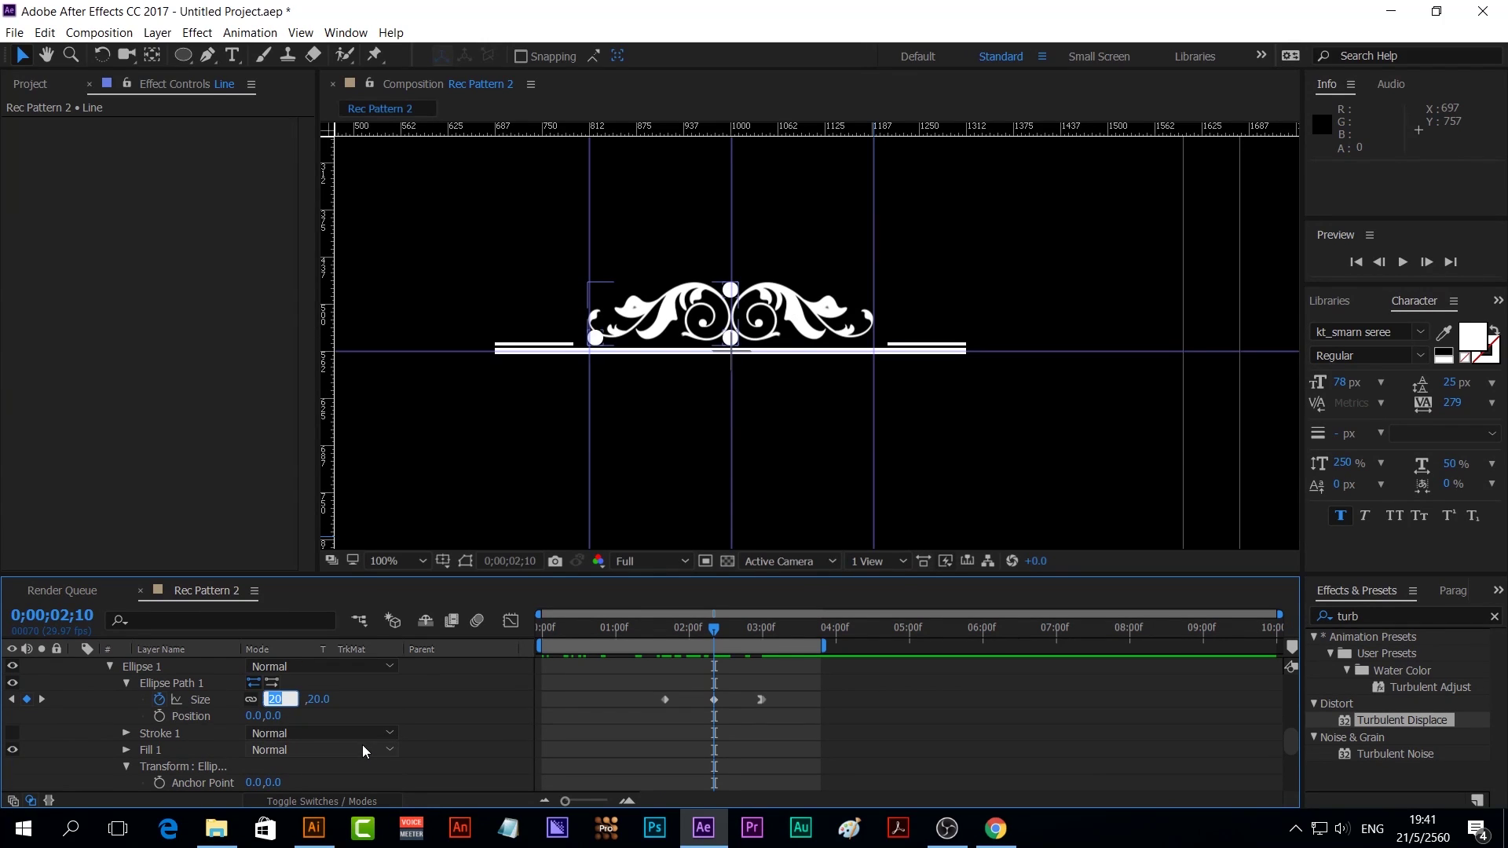
pyautogui.write('15')
pyautogui.press('Return')
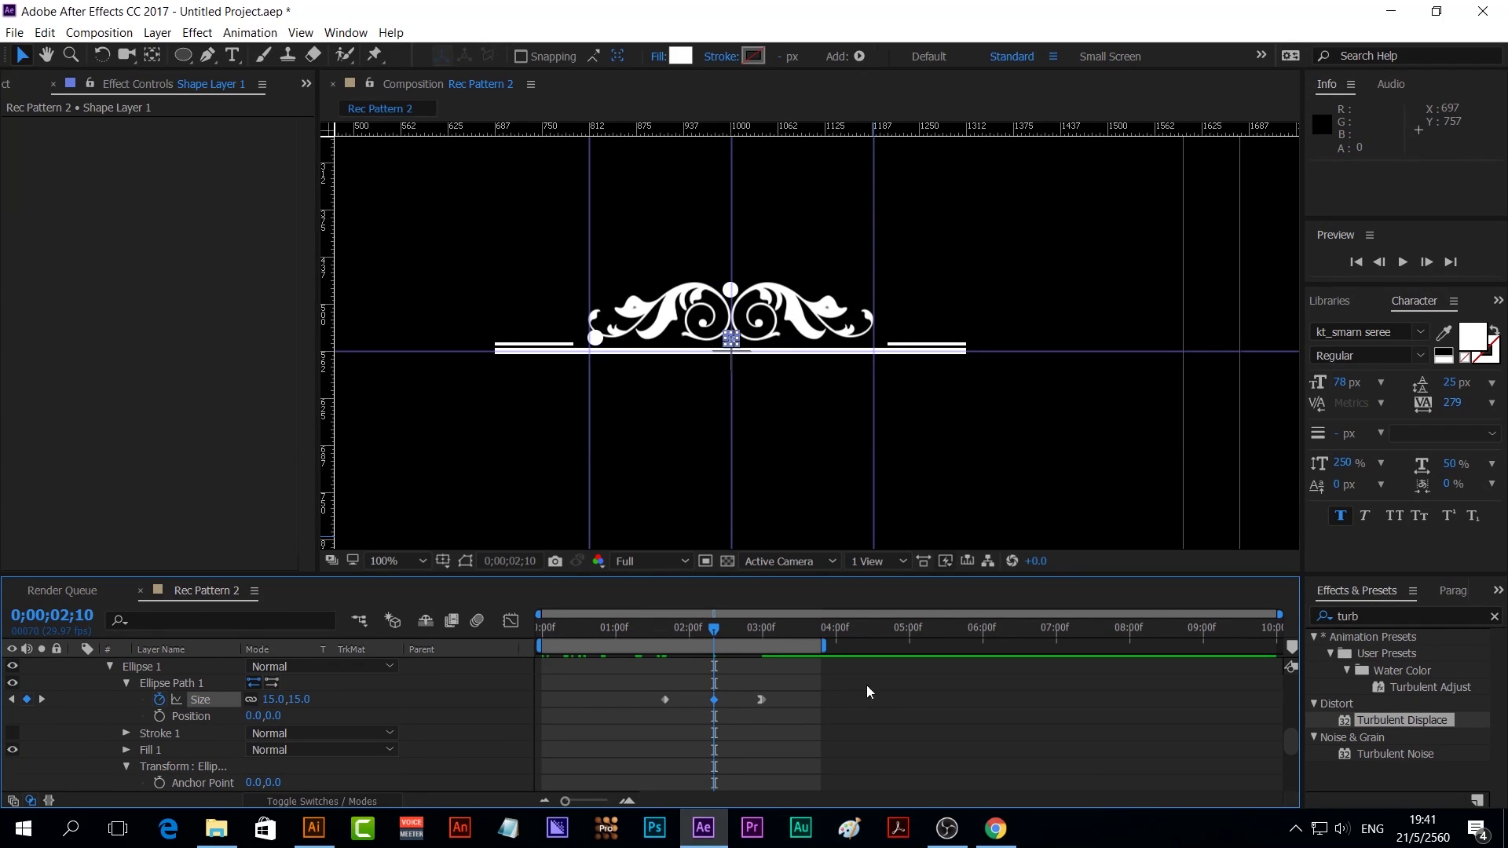
pyautogui.moveTo(715, 626); pyautogui.dragTo(745, 631)
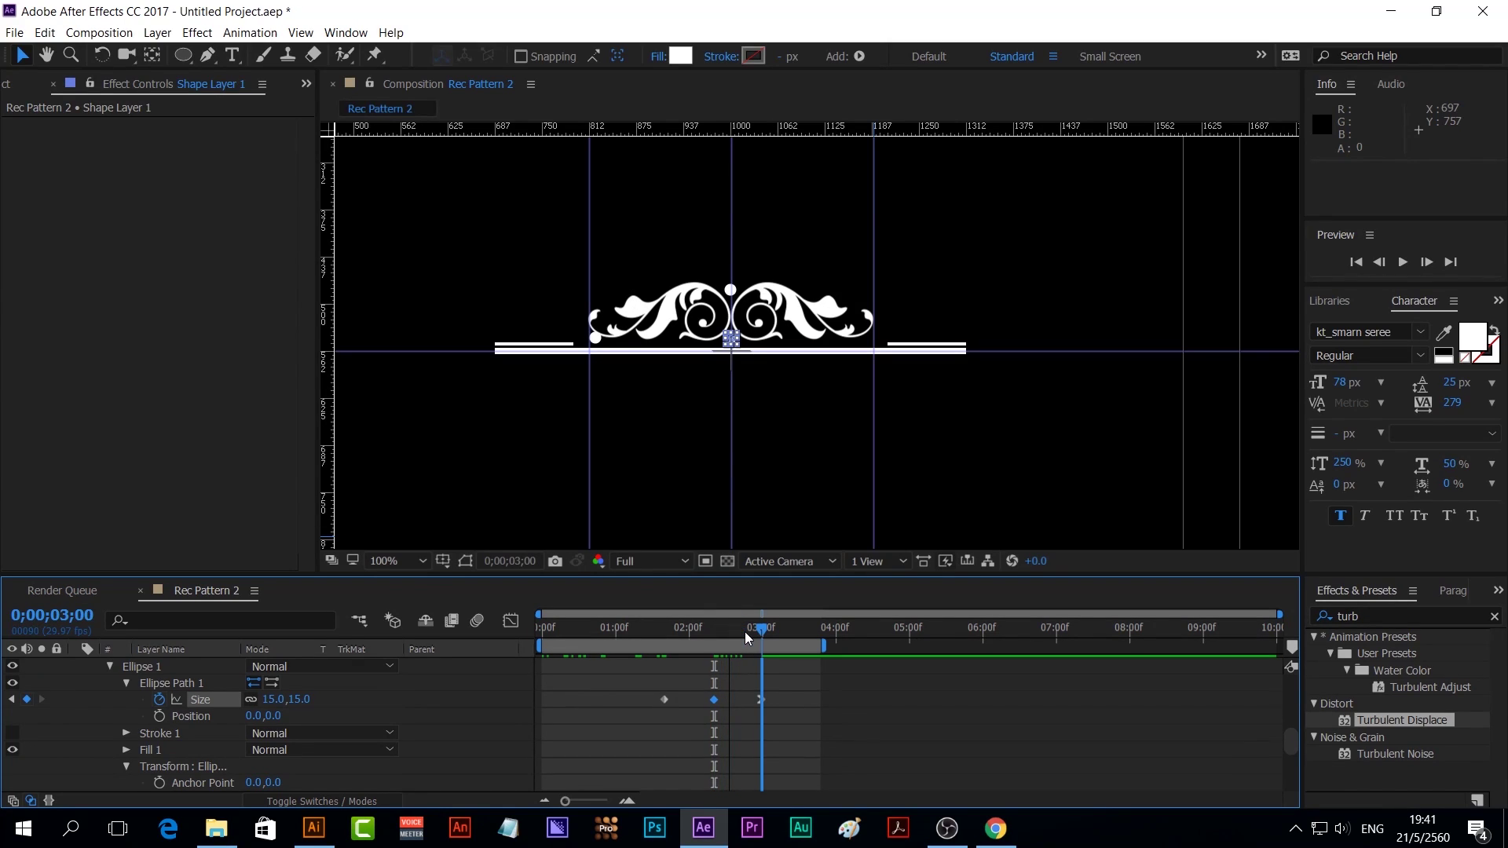
pyautogui.click(272, 700)
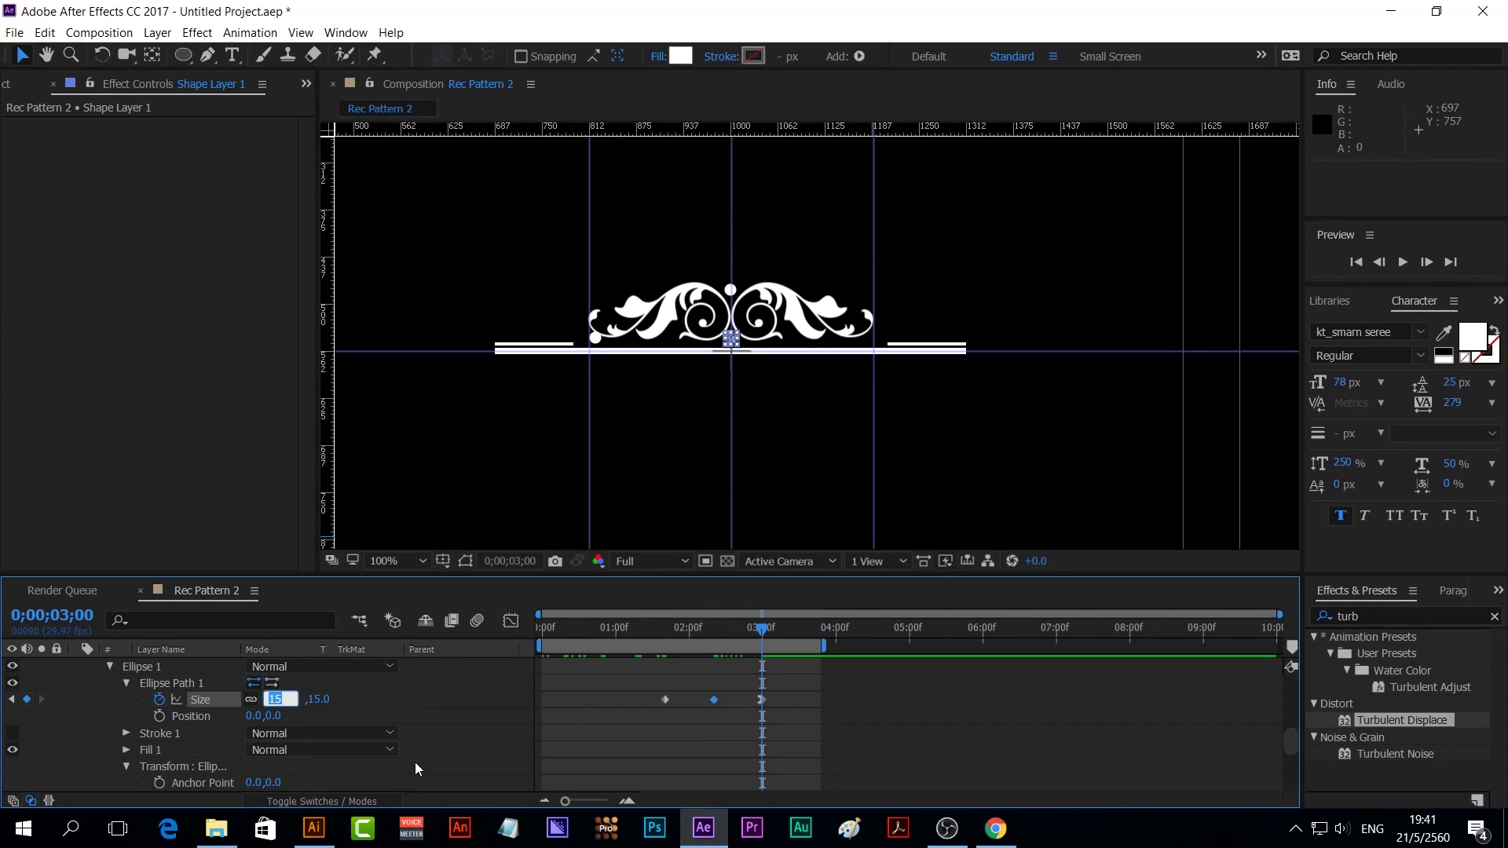
pyautogui.write('10')
pyautogui.press('Return')
pyautogui.click(515, 686)
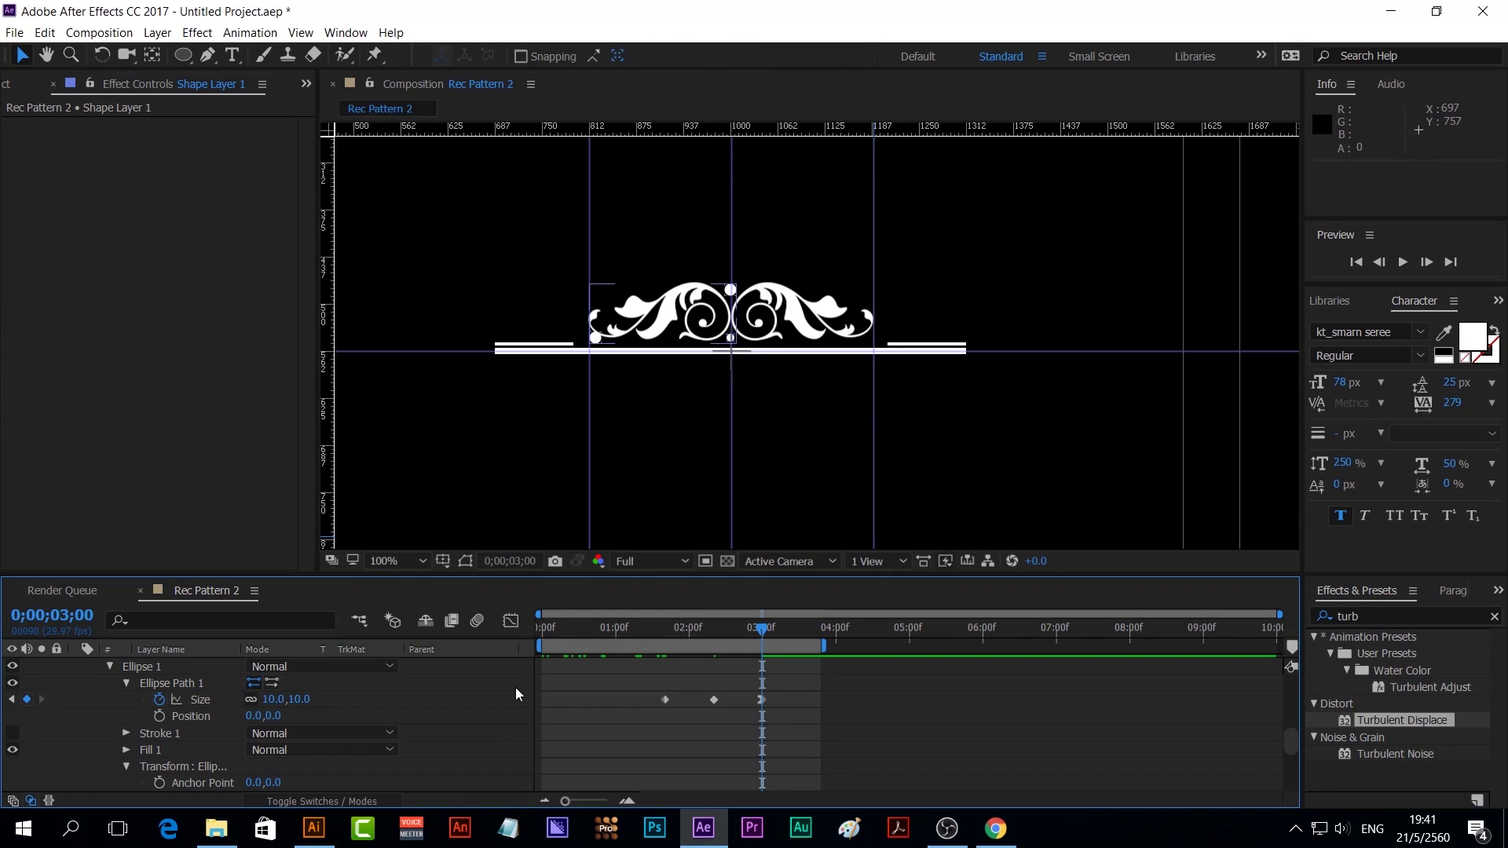
# Set Ellipse 2's Size to 10 at 0;00;03;00 and 15 at 0;00;02;10, then scrub to preview
pyautogui.scroll(3, 455, 709)
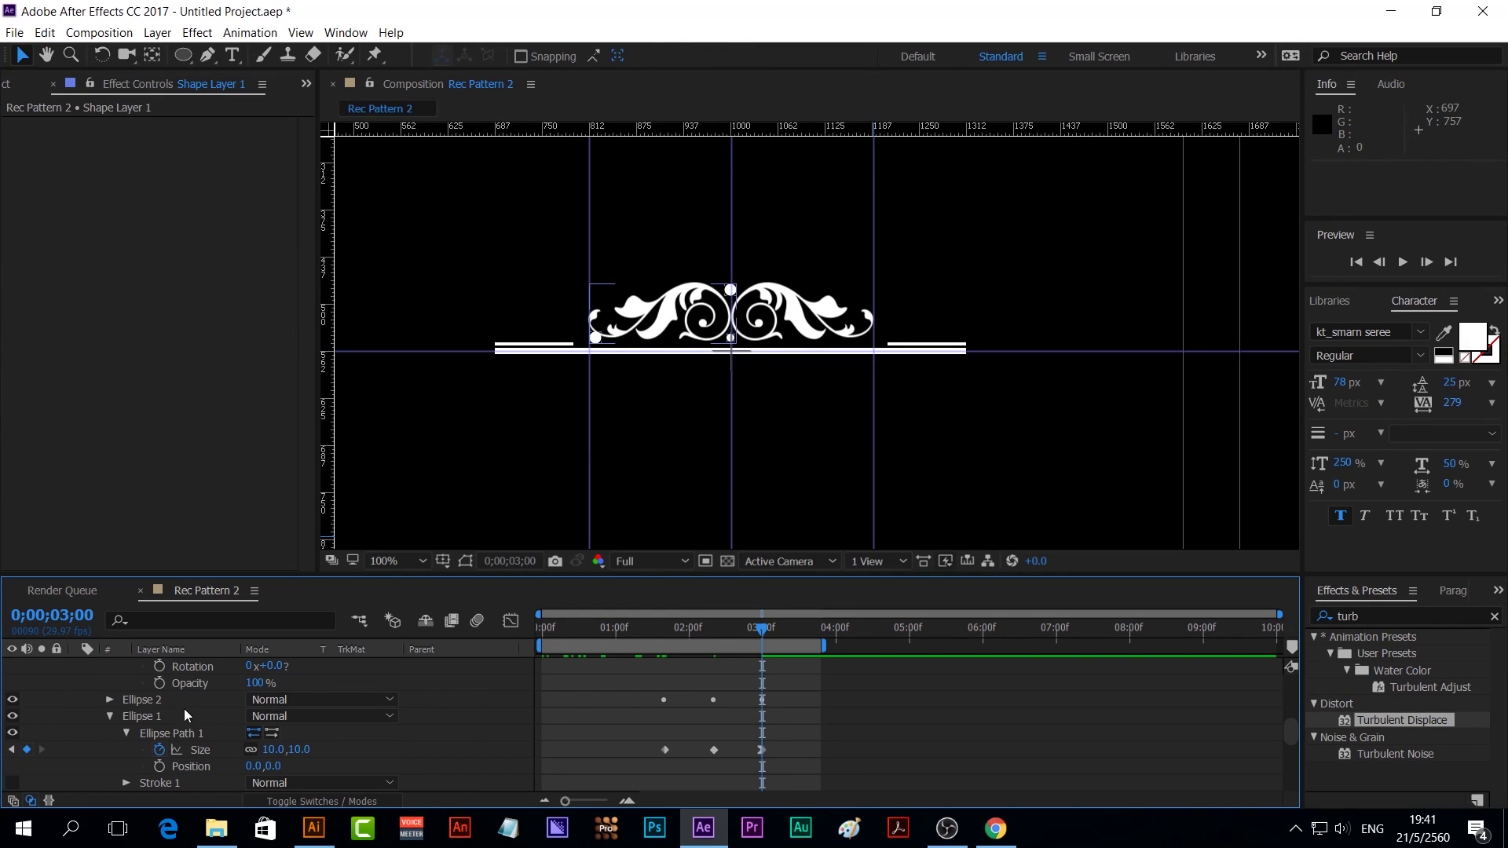
pyautogui.click(110, 699)
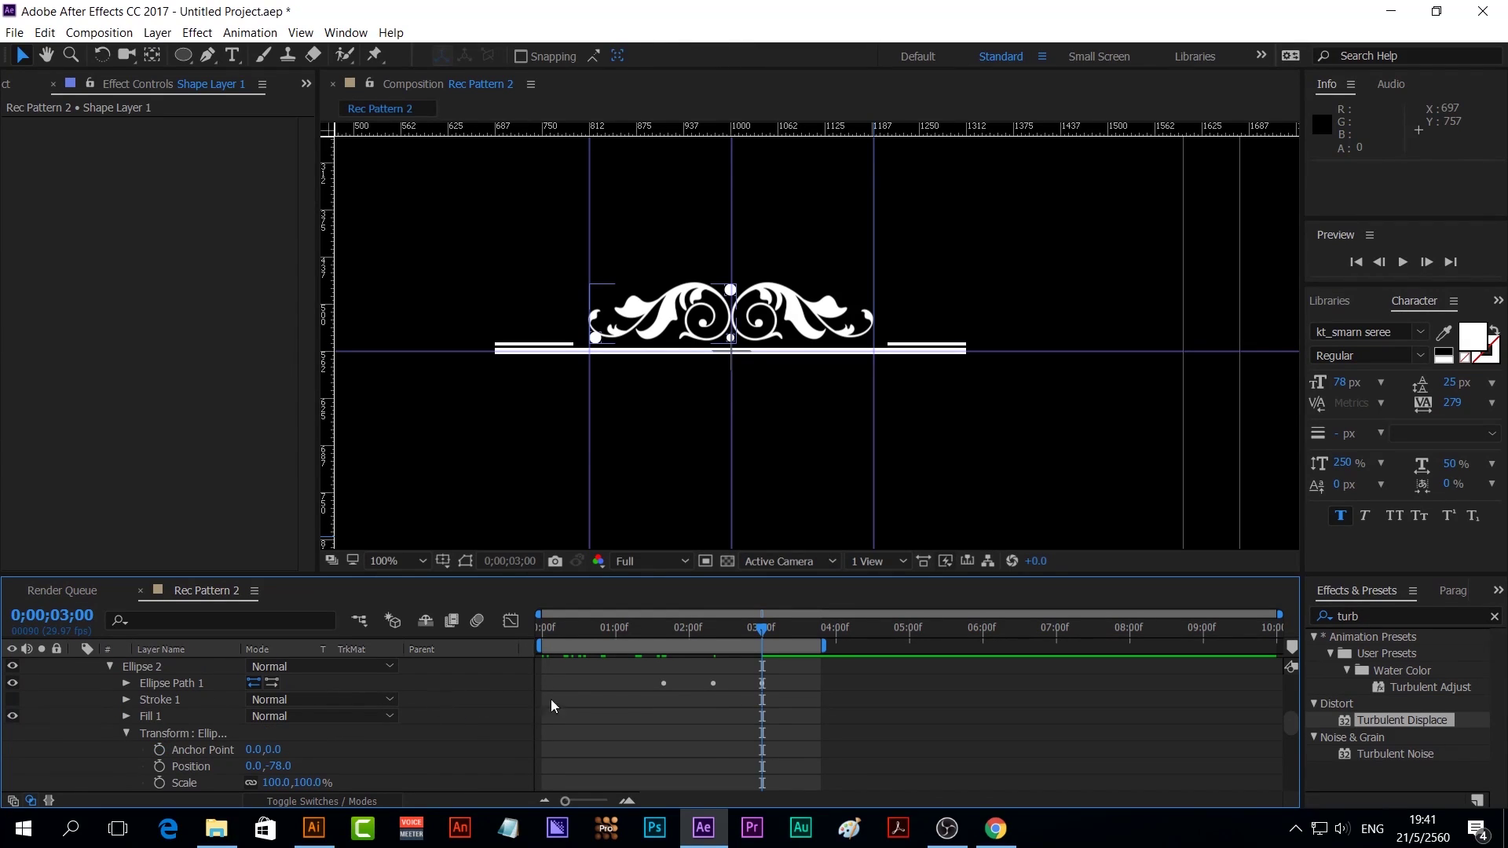
pyautogui.click(126, 683)
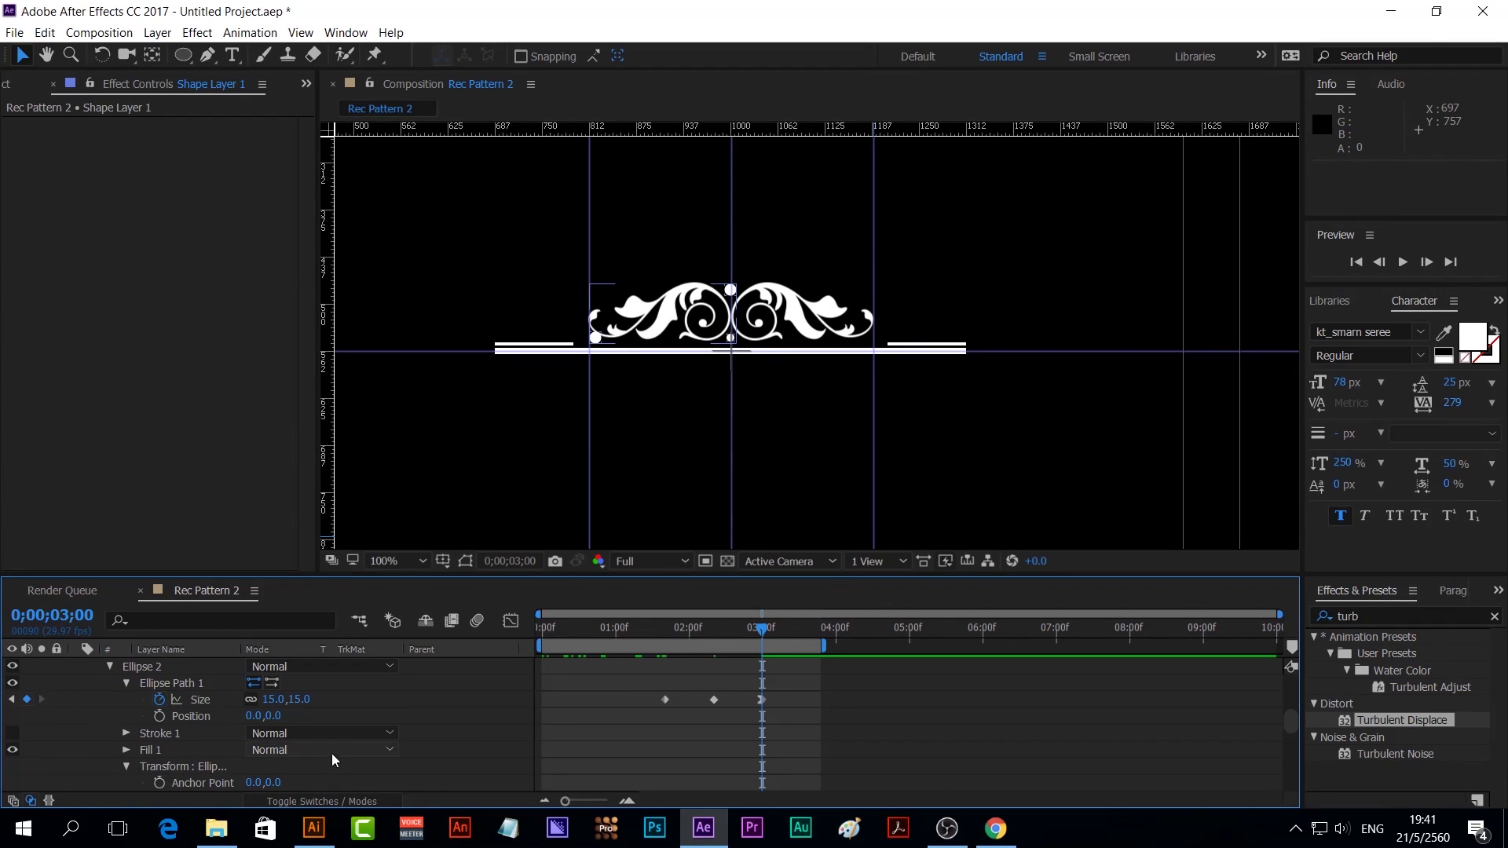
pyautogui.write('10')
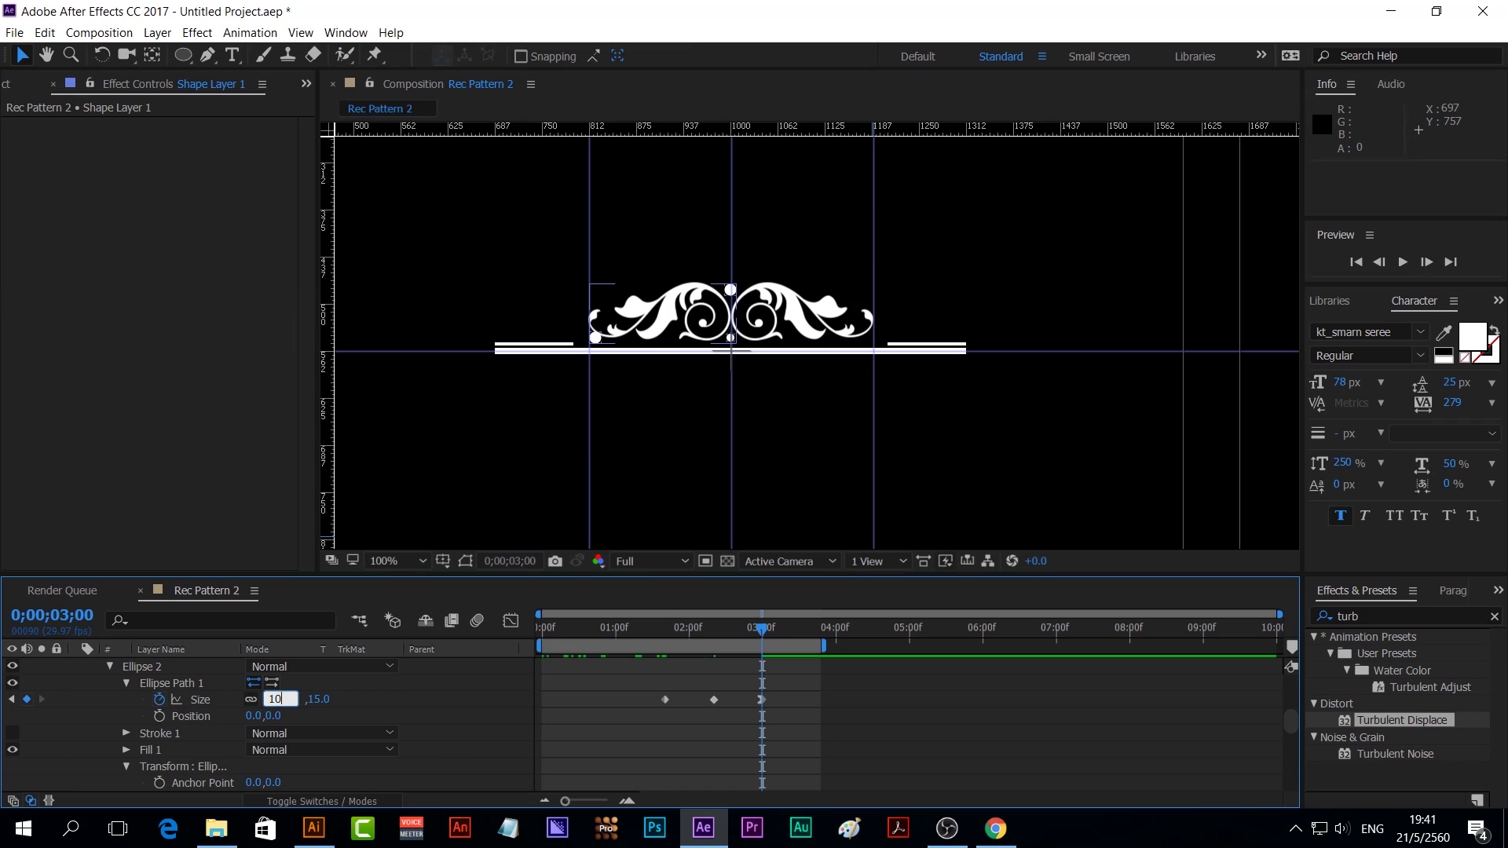
pyautogui.press('Return')
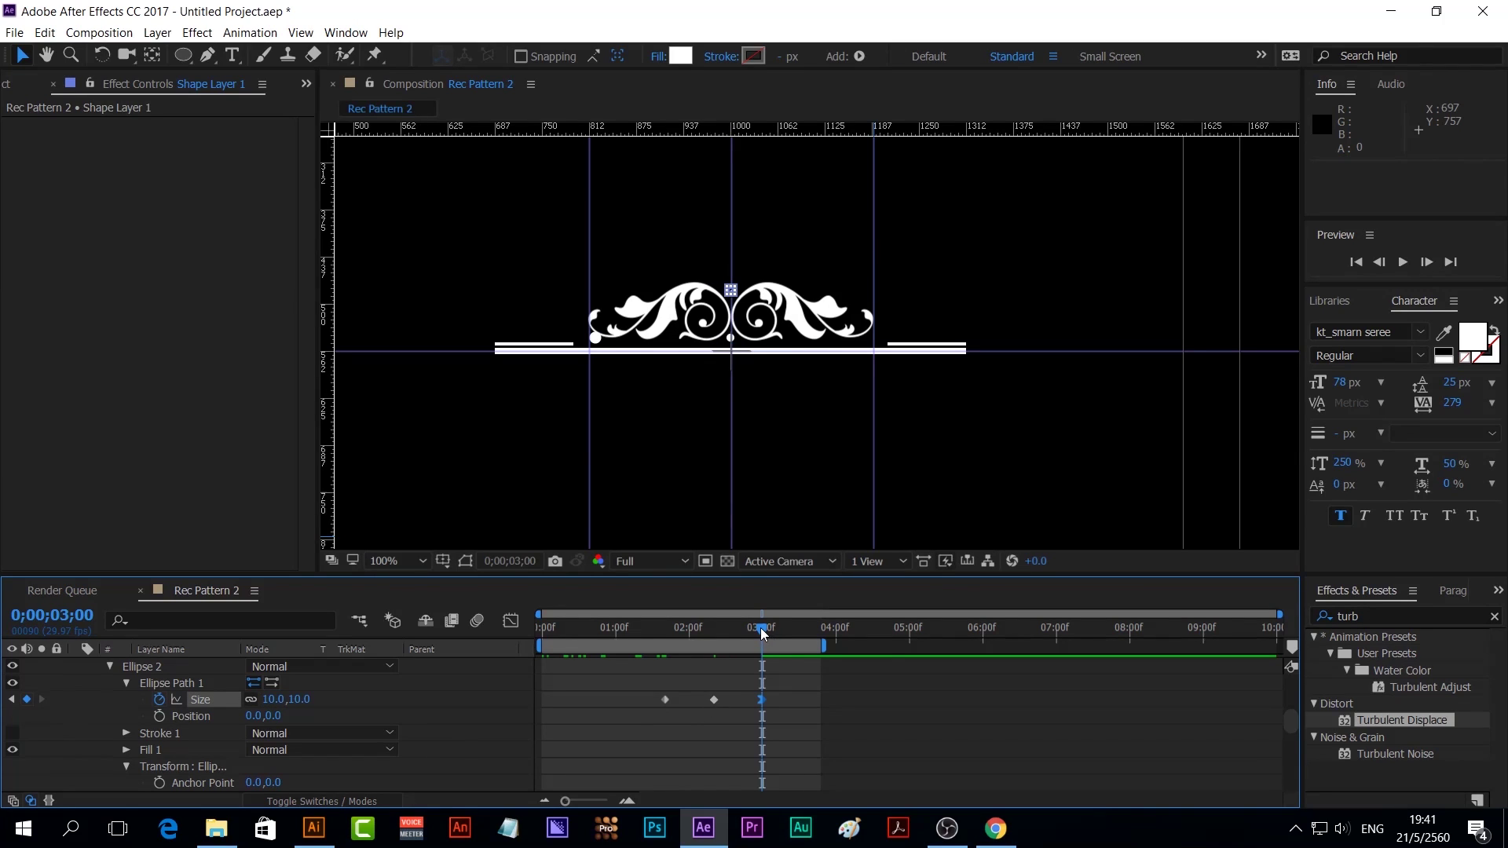
pyautogui.moveTo(760, 628); pyautogui.dragTo(713, 651)
pyautogui.click(274, 699)
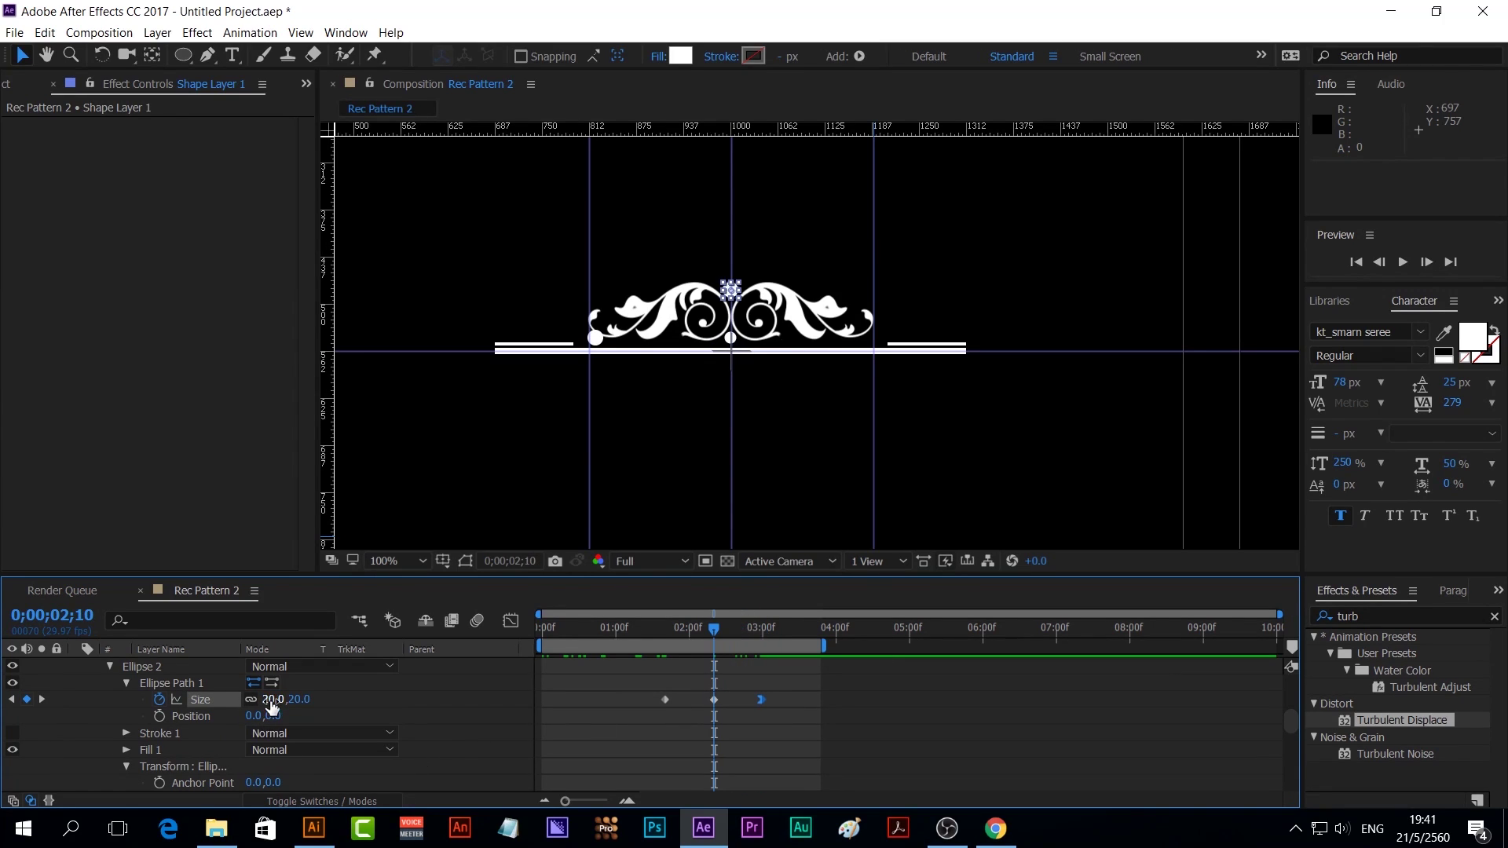
pyautogui.write('15')
pyautogui.press('Return')
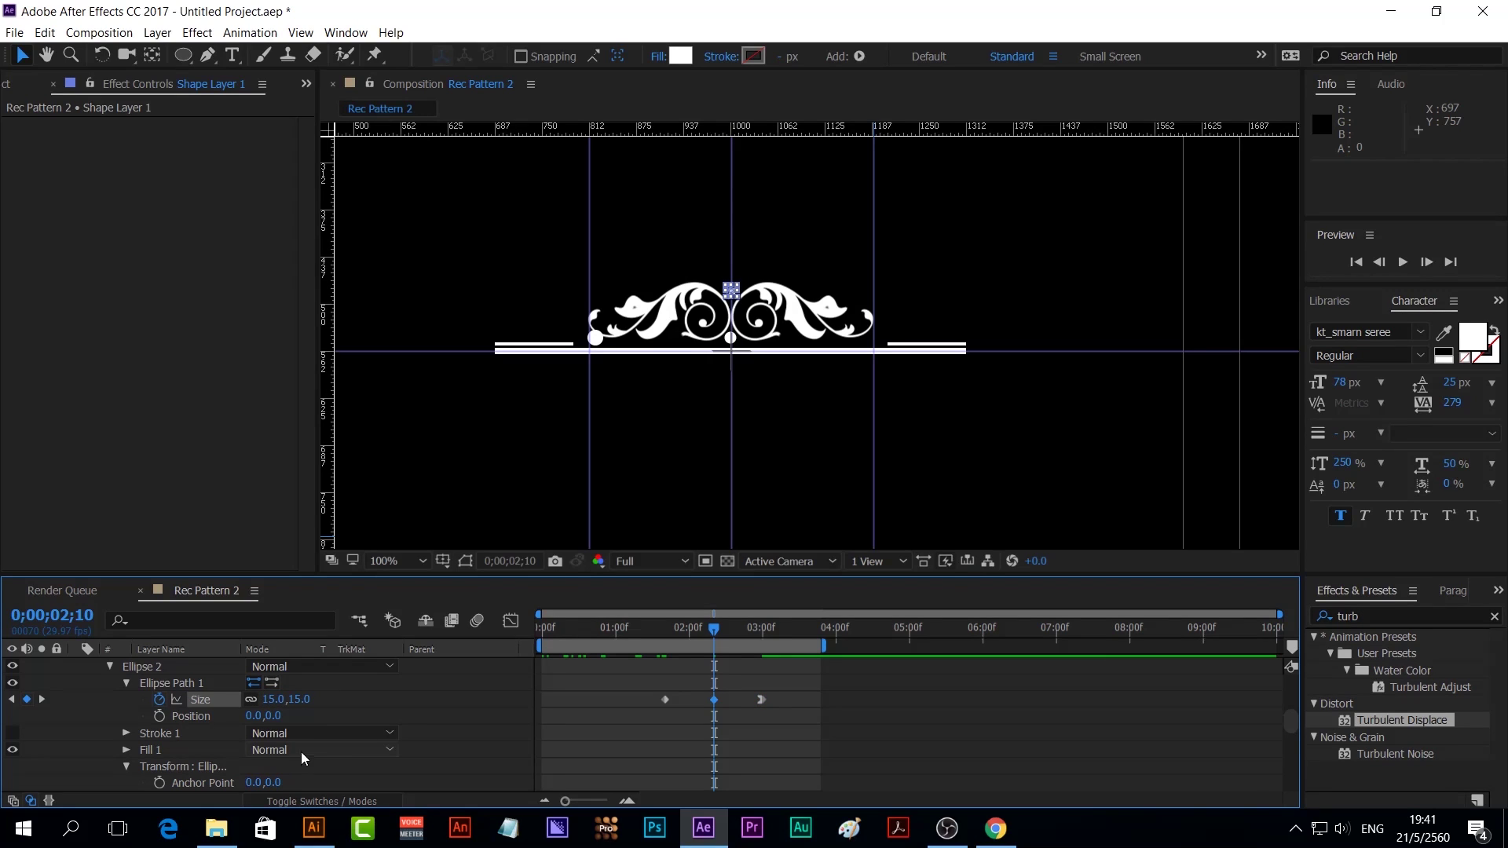
pyautogui.moveTo(714, 628); pyautogui.dragTo(666, 629)
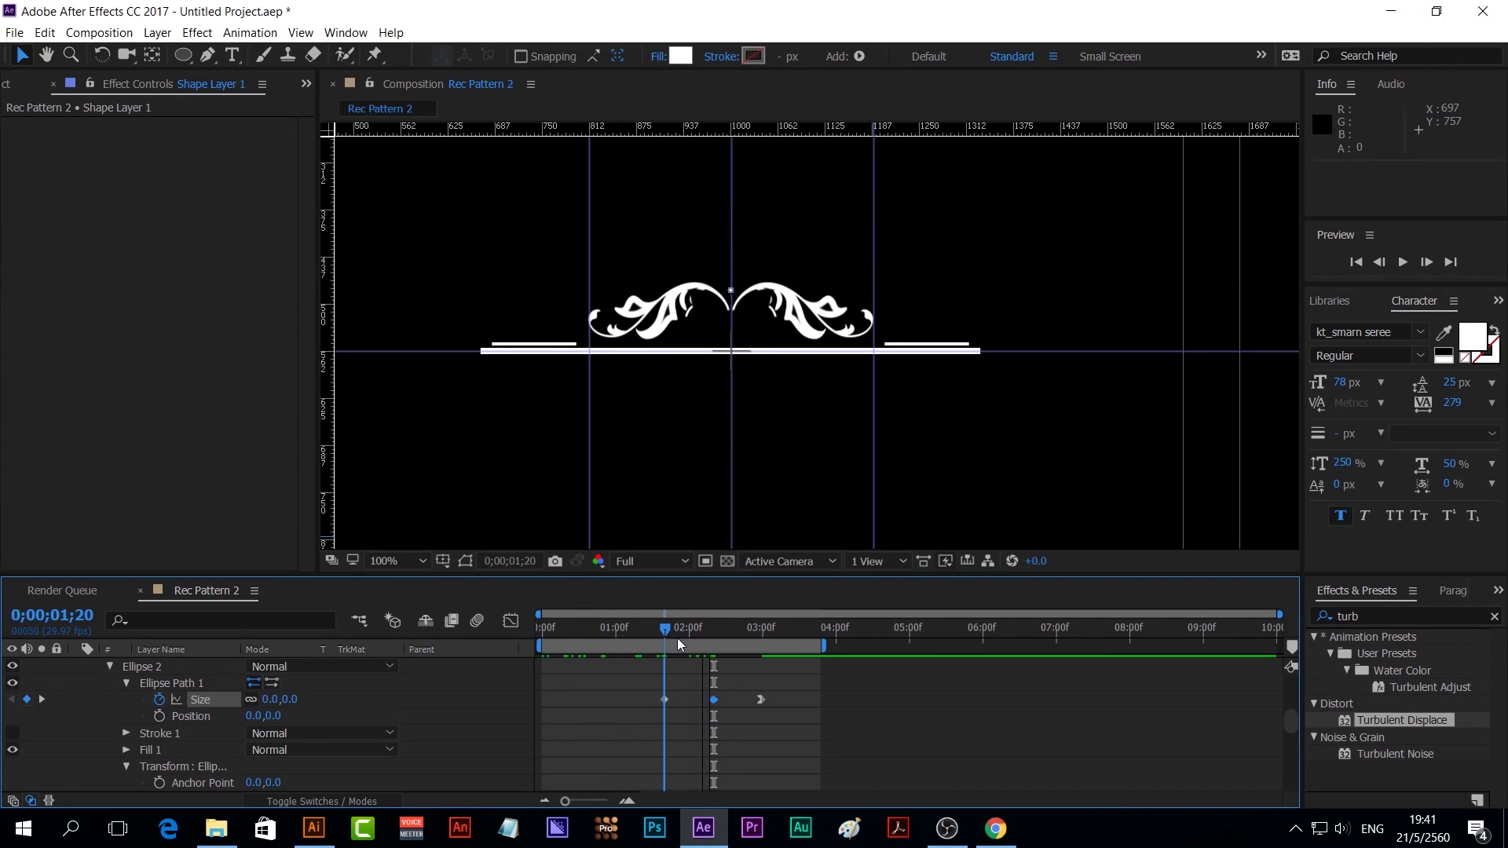
pyautogui.scroll(-5, 450, 742)
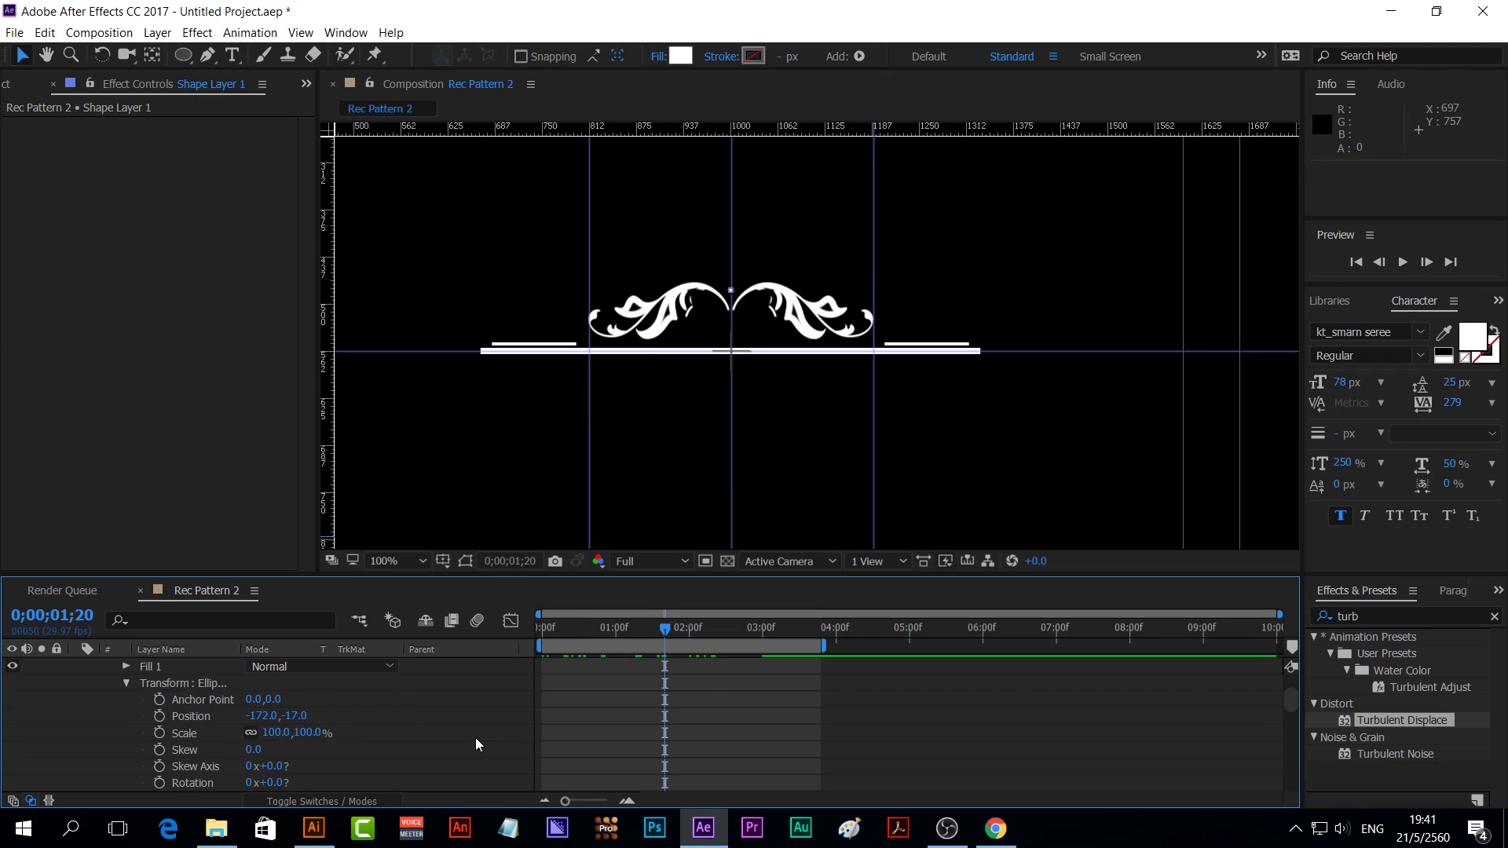
pyautogui.moveTo(671, 633); pyautogui.dragTo(811, 640)
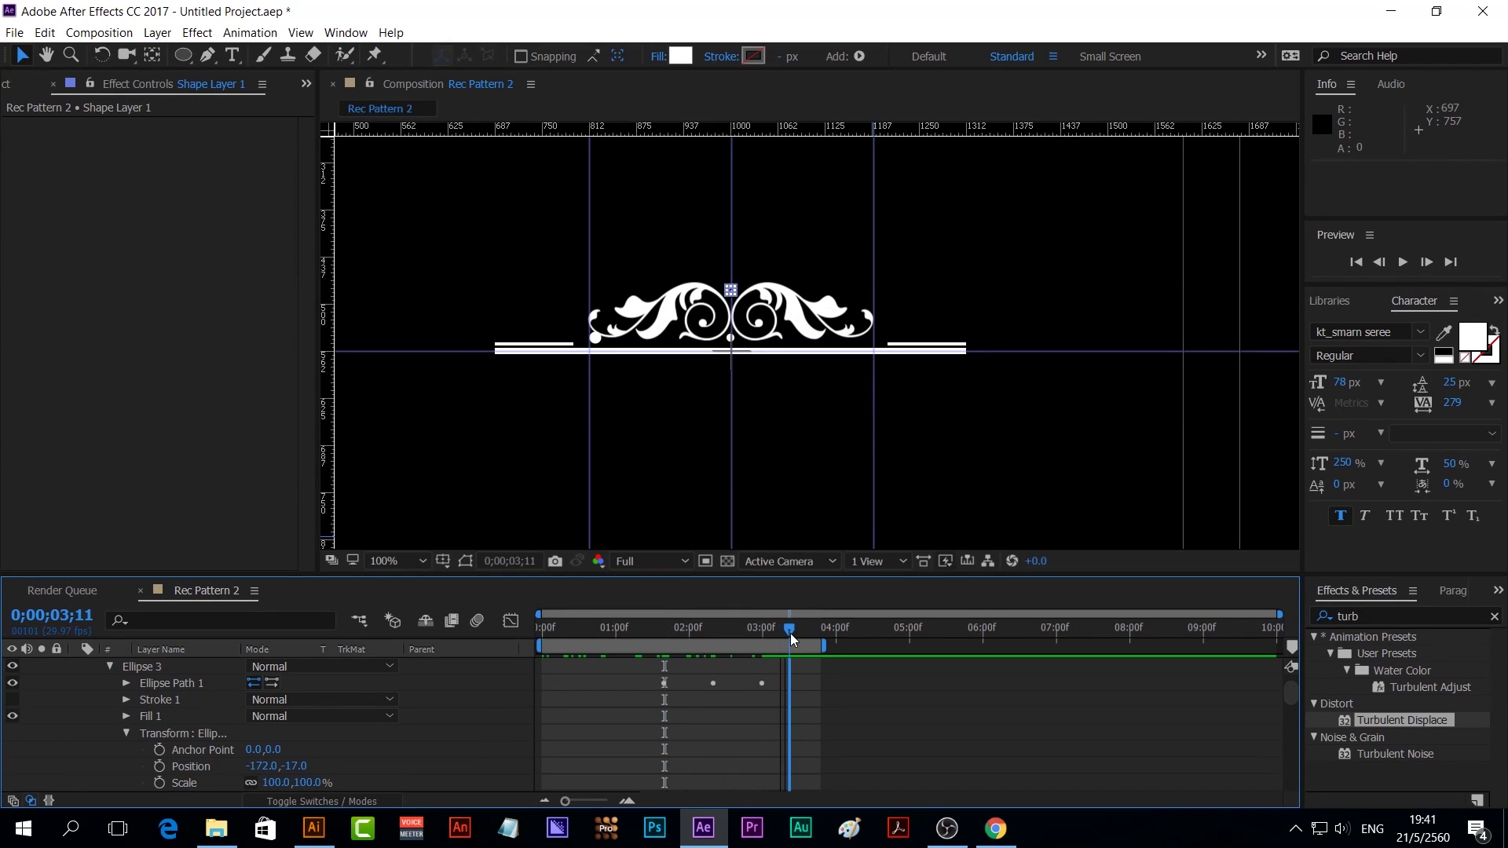
# Zoom in on Ellipse 3's dot and set its vertical position to -13
pyautogui.click(945, 712)
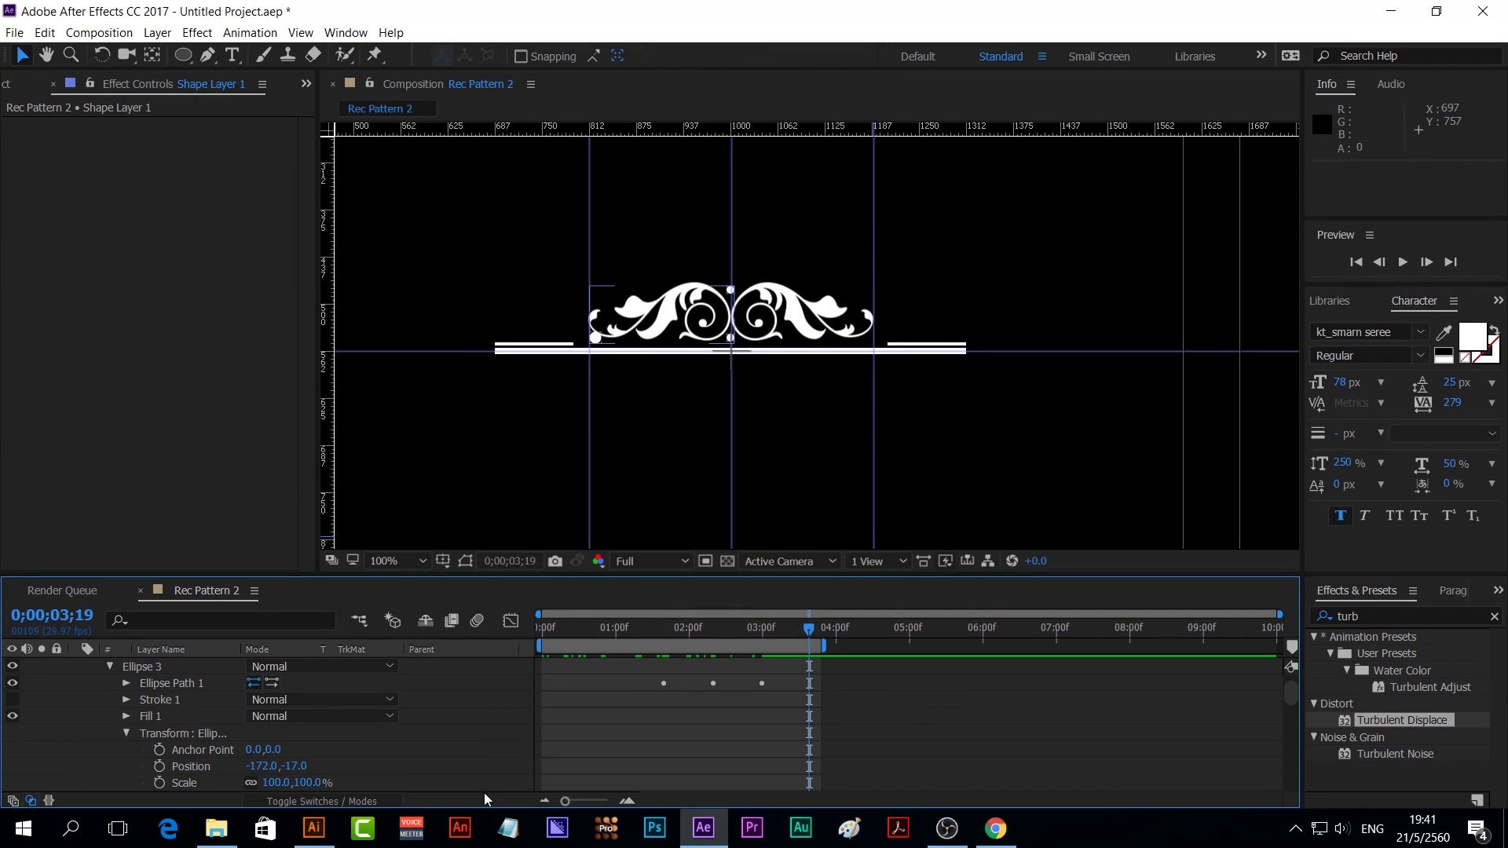
pyautogui.scroll(1, 461, 709)
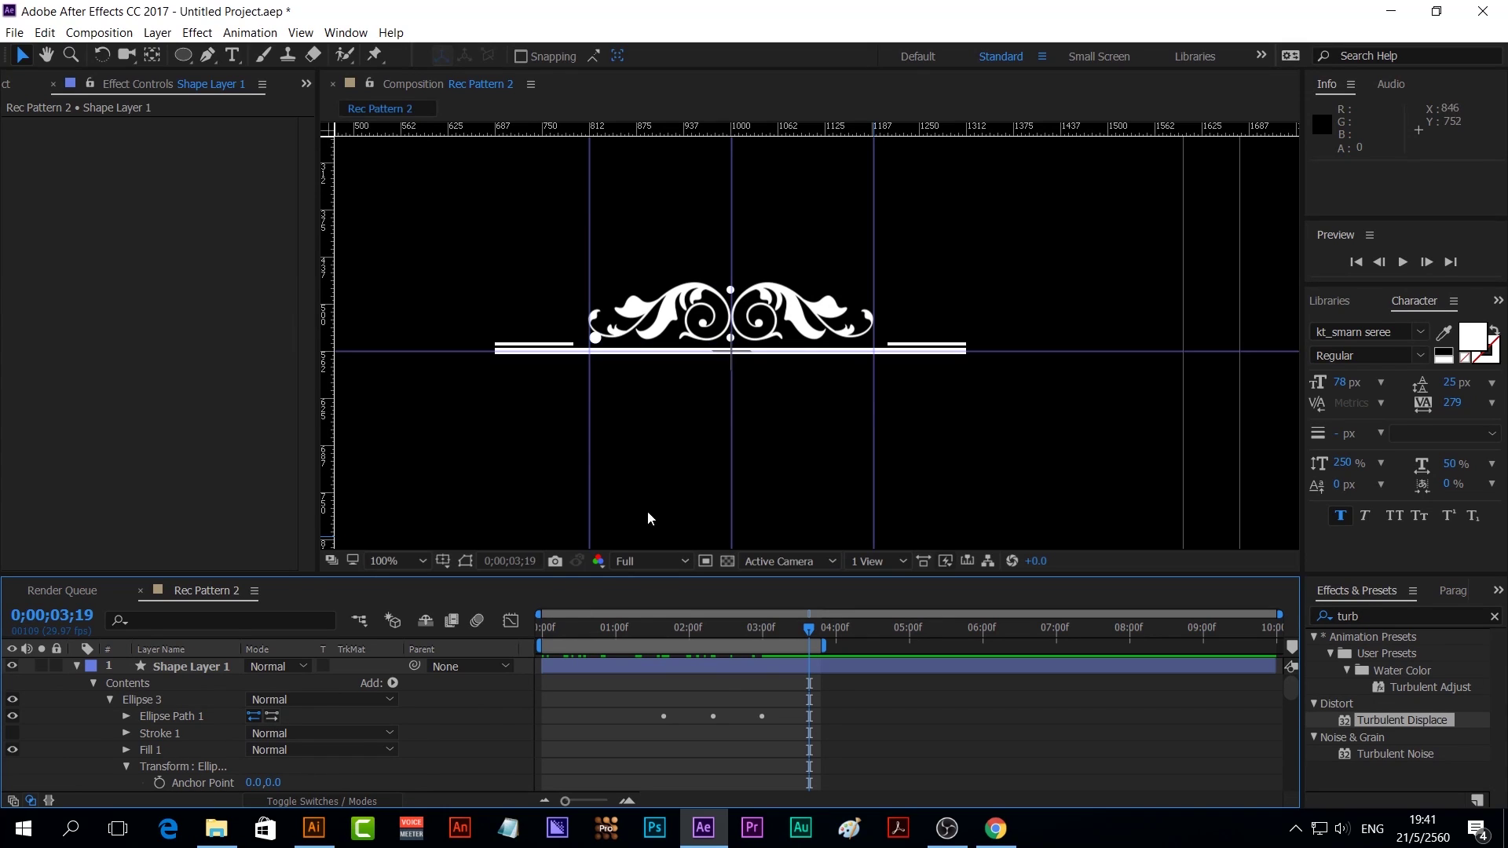
pyautogui.click(126, 716)
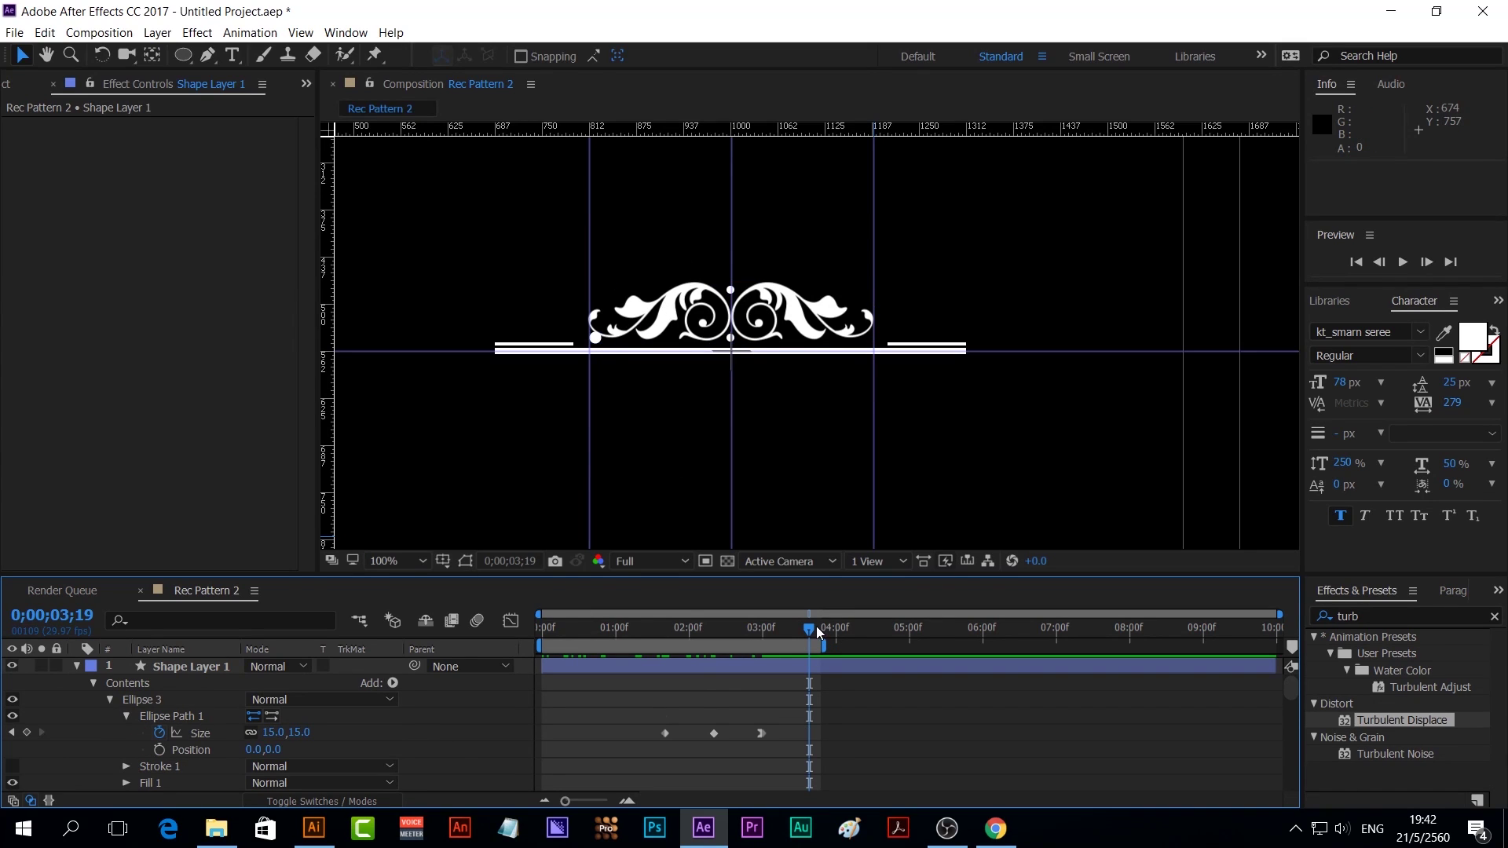
pyautogui.click(423, 706)
pyautogui.scroll(-1, 426, 705)
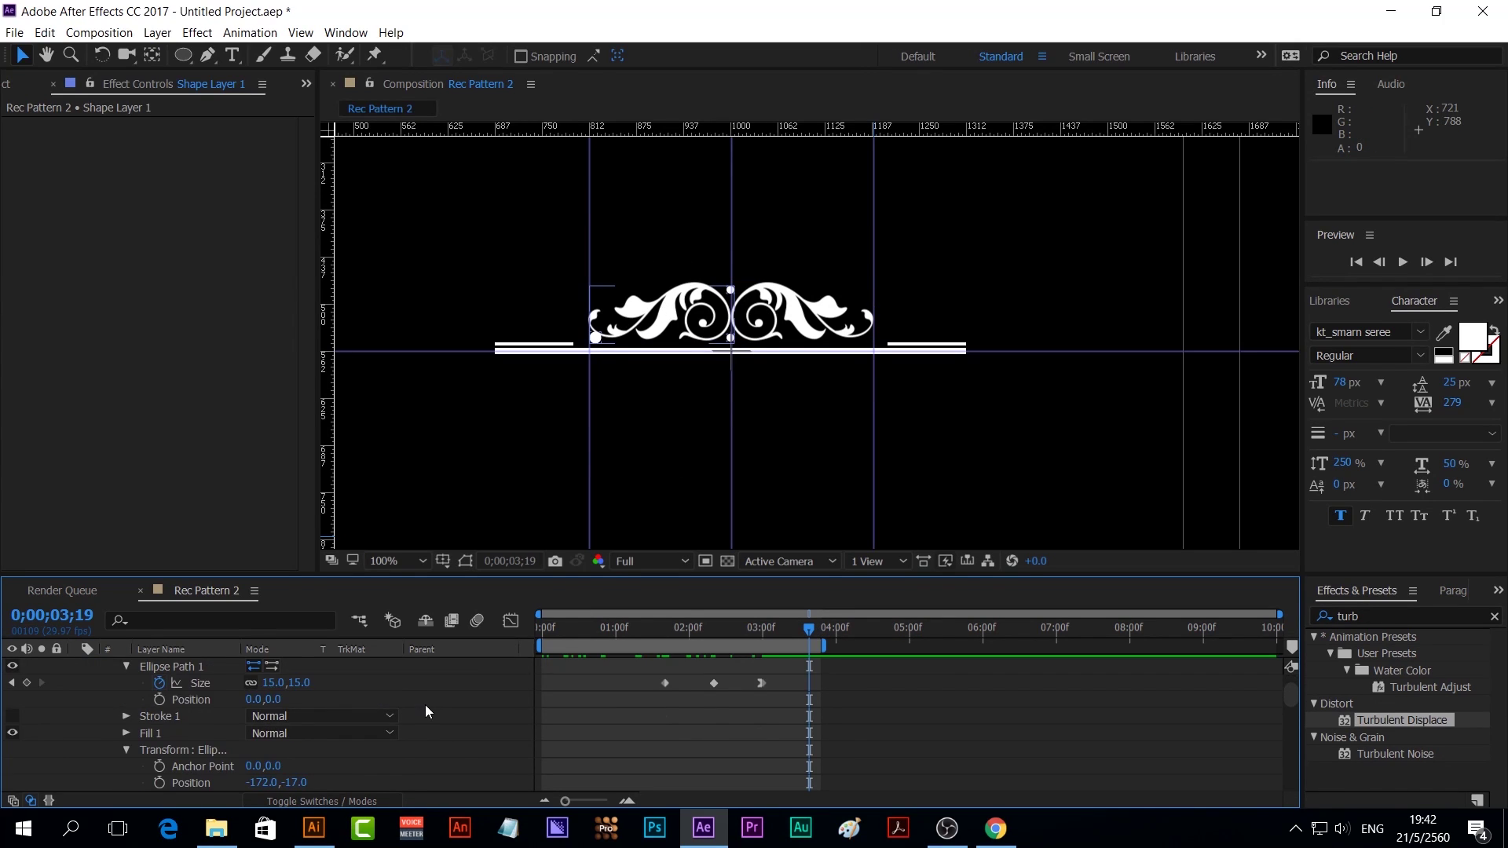
pyautogui.scroll(-1, 393, 721)
pyautogui.press('.')
pyautogui.moveTo(296, 733); pyautogui.dragTo(343, 752)
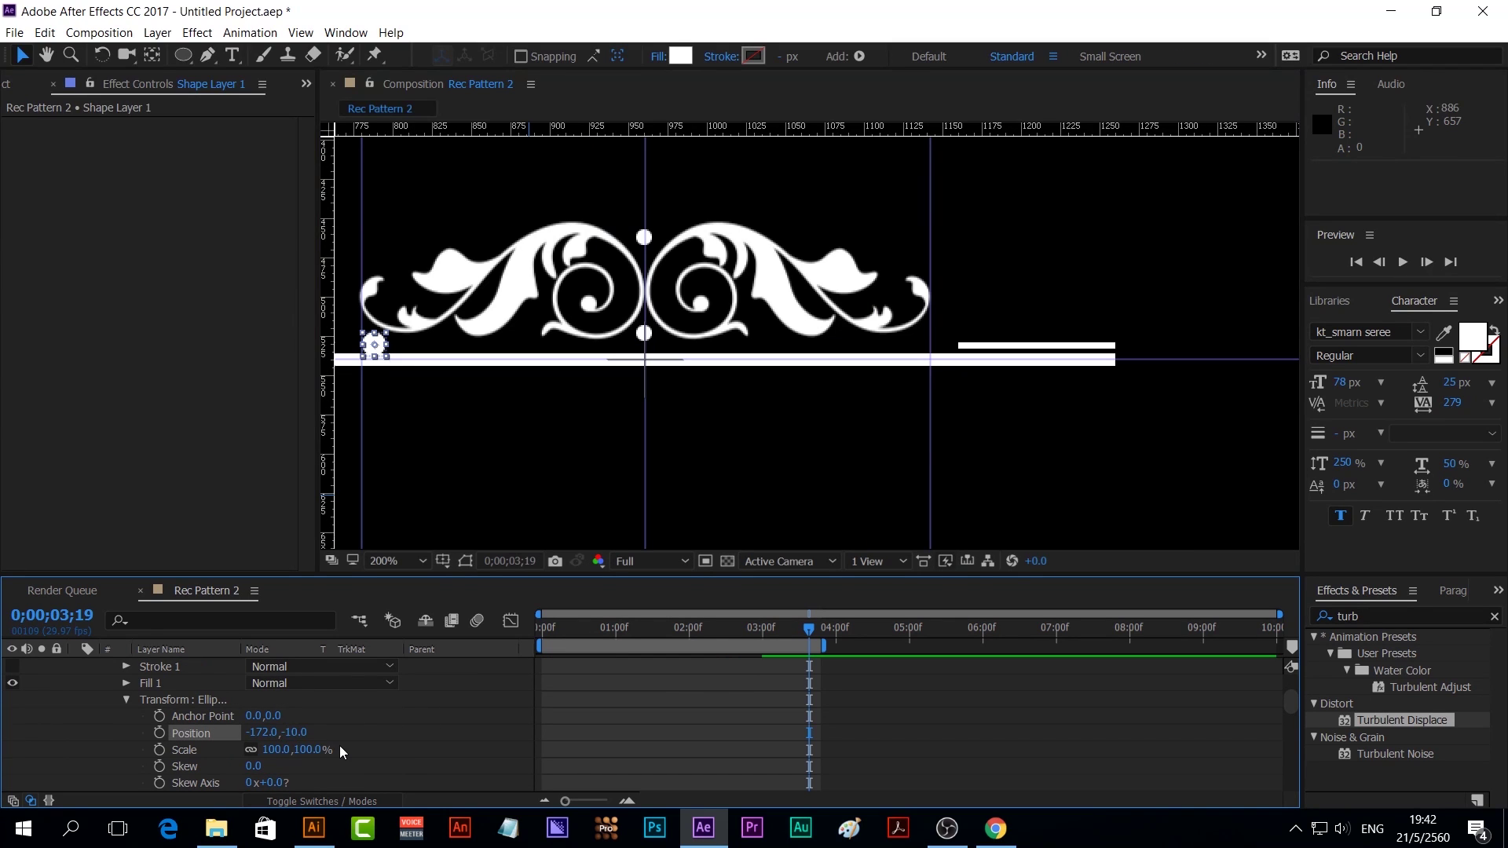
pyautogui.click(296, 732)
pyautogui.write('-13')
pyautogui.press('Return')
pyautogui.scroll(2, 437, 761)
pyautogui.moveTo(770, 652); pyautogui.dragTo(789, 652)
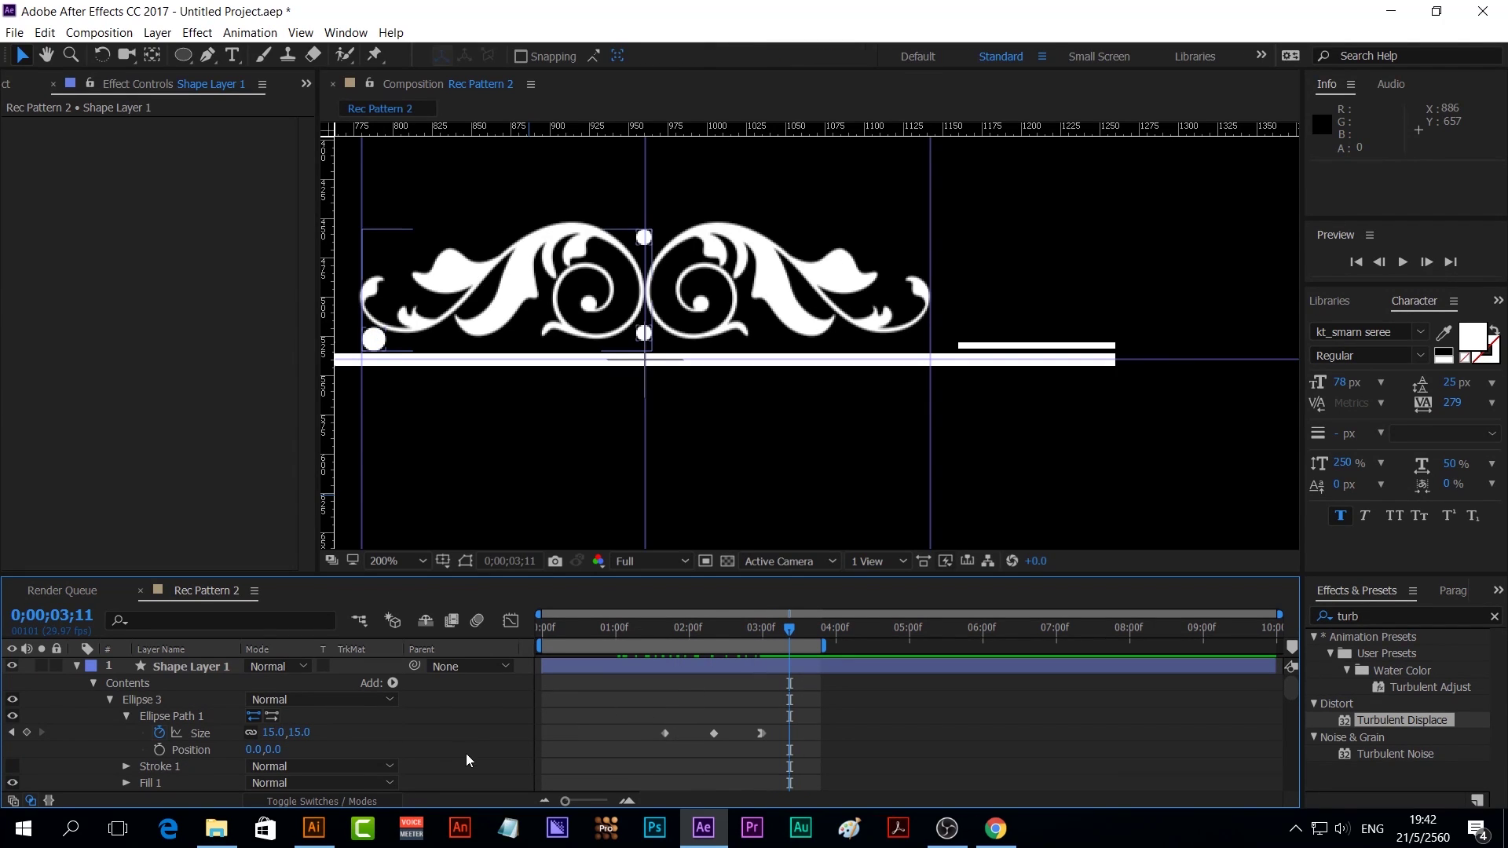
# Duplicate Ellipse 3 as Ellipse 4 and set its Size at 0;00;03;00 to 10
pyautogui.click(153, 704)
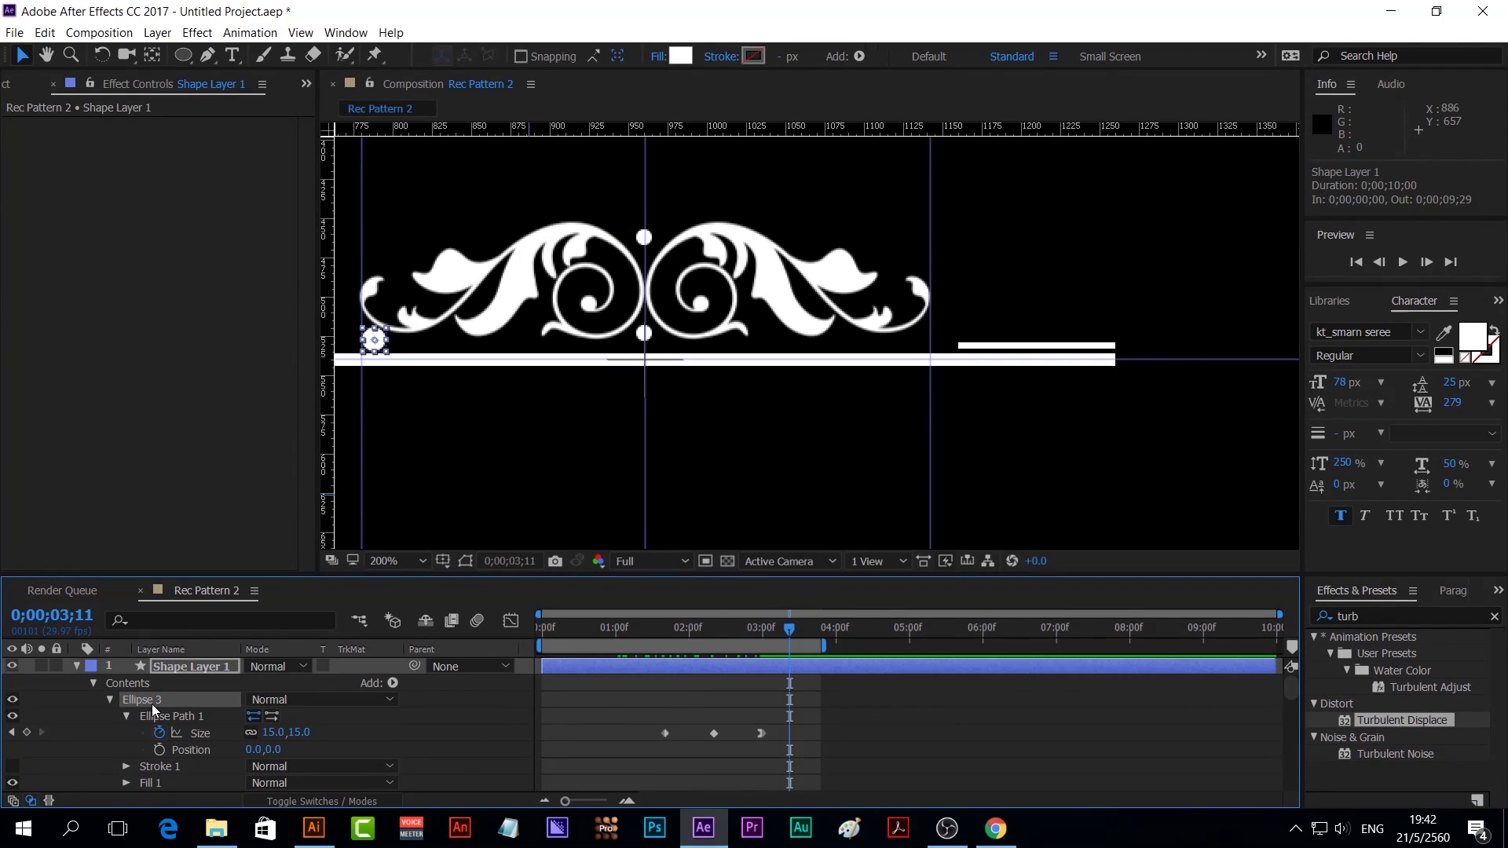
pyautogui.hotkey('ctrl', 'd')
pyautogui.click(108, 698)
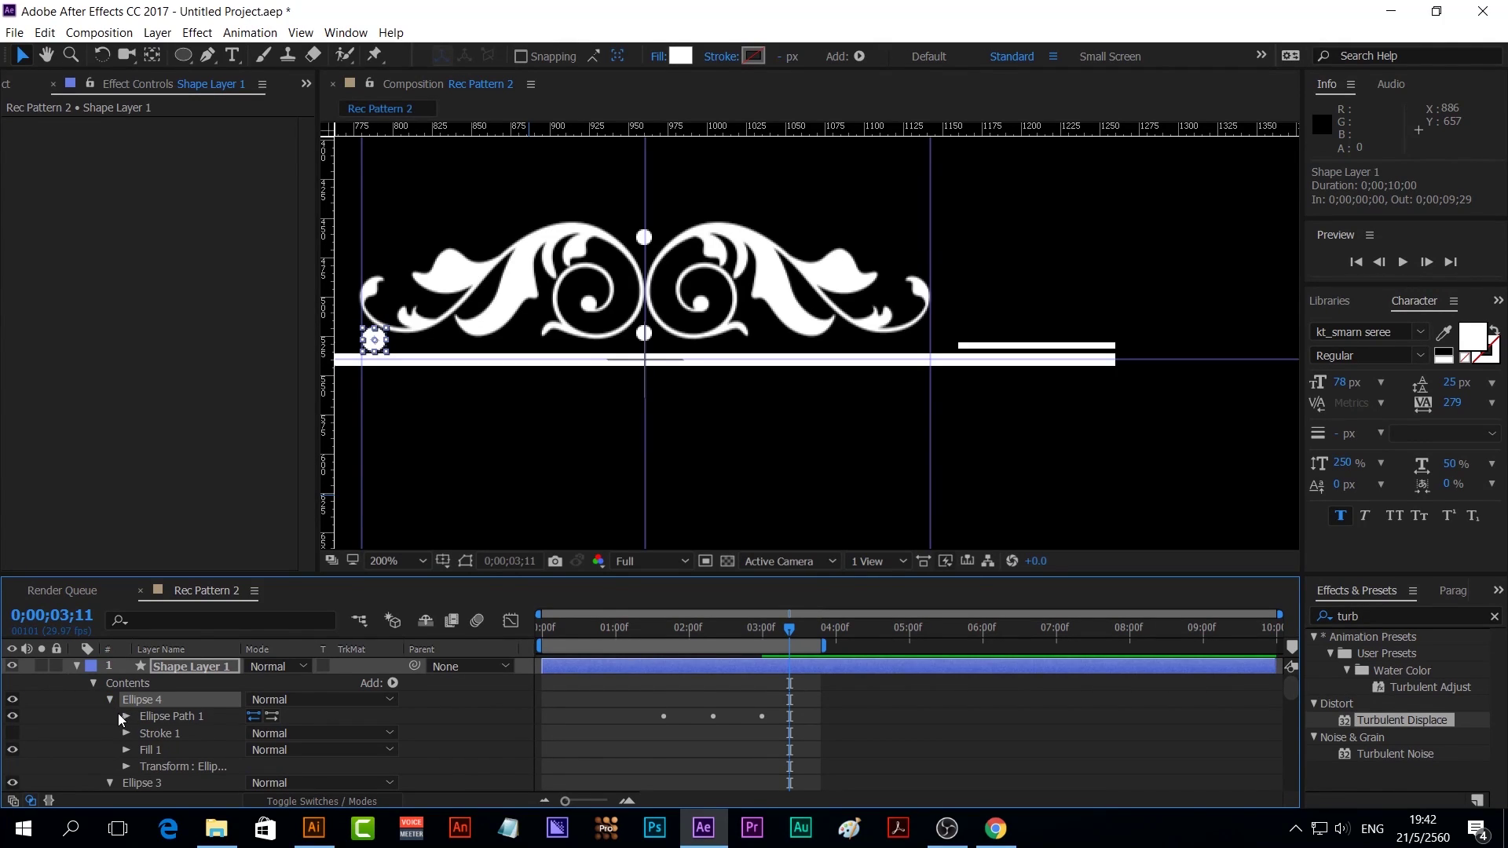
pyautogui.click(124, 716)
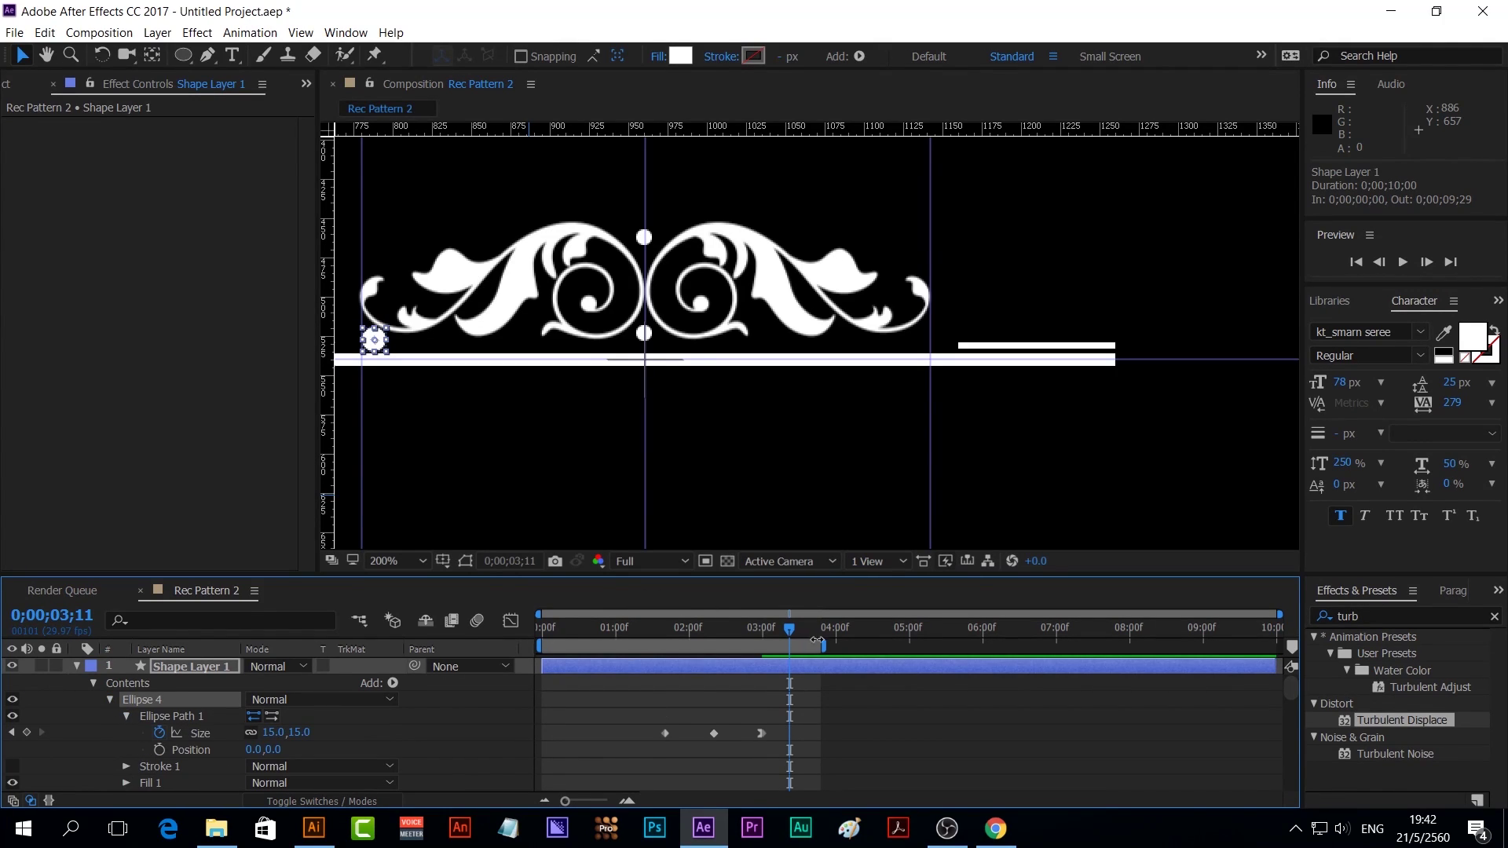
pyautogui.moveTo(792, 621); pyautogui.dragTo(762, 620)
pyautogui.click(273, 731)
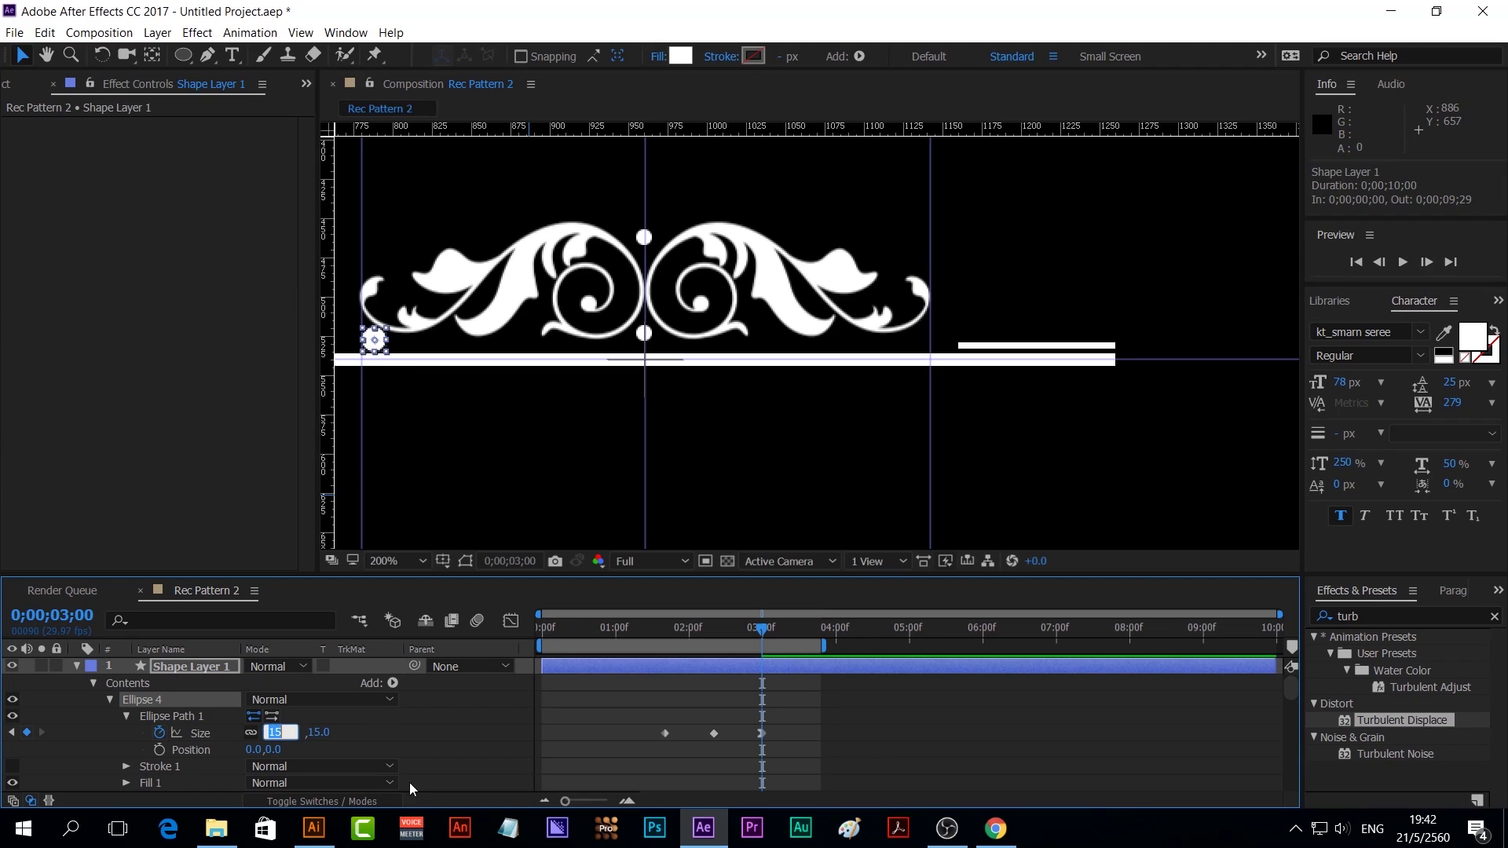
pyautogui.write('10')
pyautogui.press('Return')
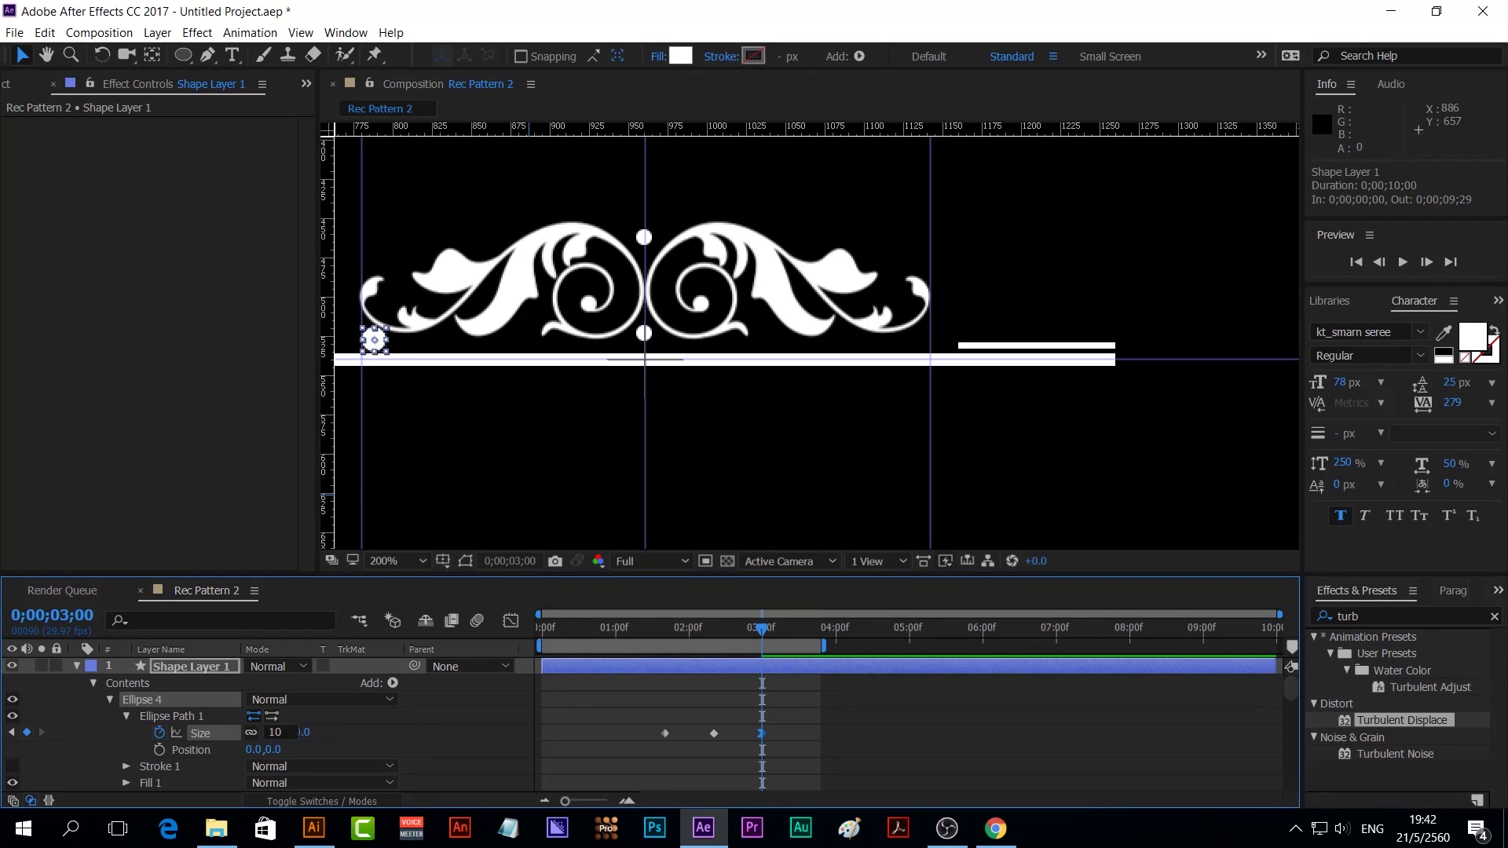
# Move Ellipse 4 left to about x -187 and set its vertical position to -10
pyautogui.scroll(-3, 425, 729)
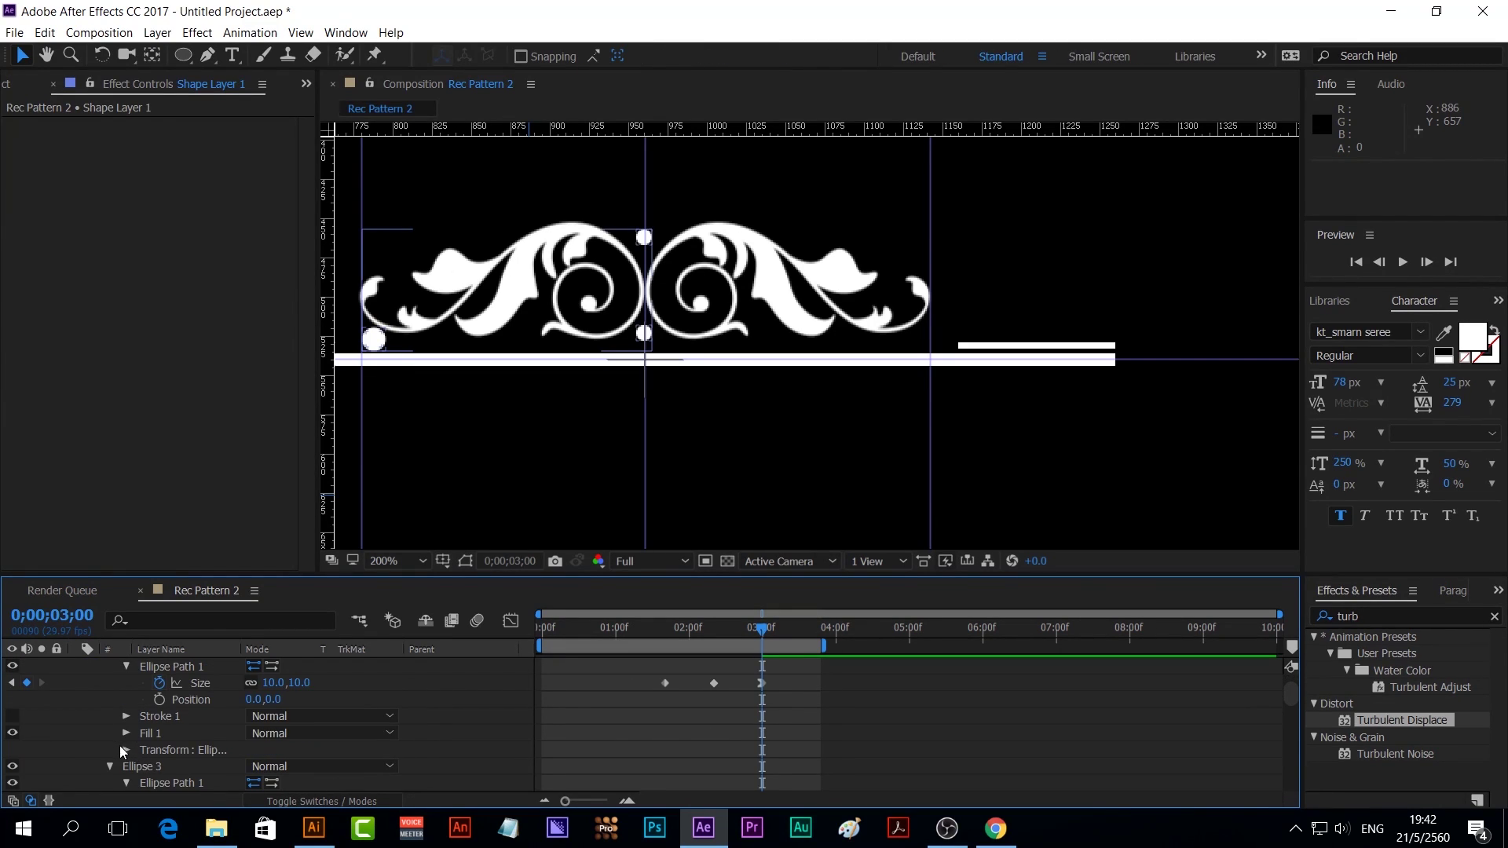
pyautogui.click(124, 750)
pyautogui.scroll(-5, 234, 716)
pyautogui.moveTo(253, 706); pyautogui.dragTo(237, 701)
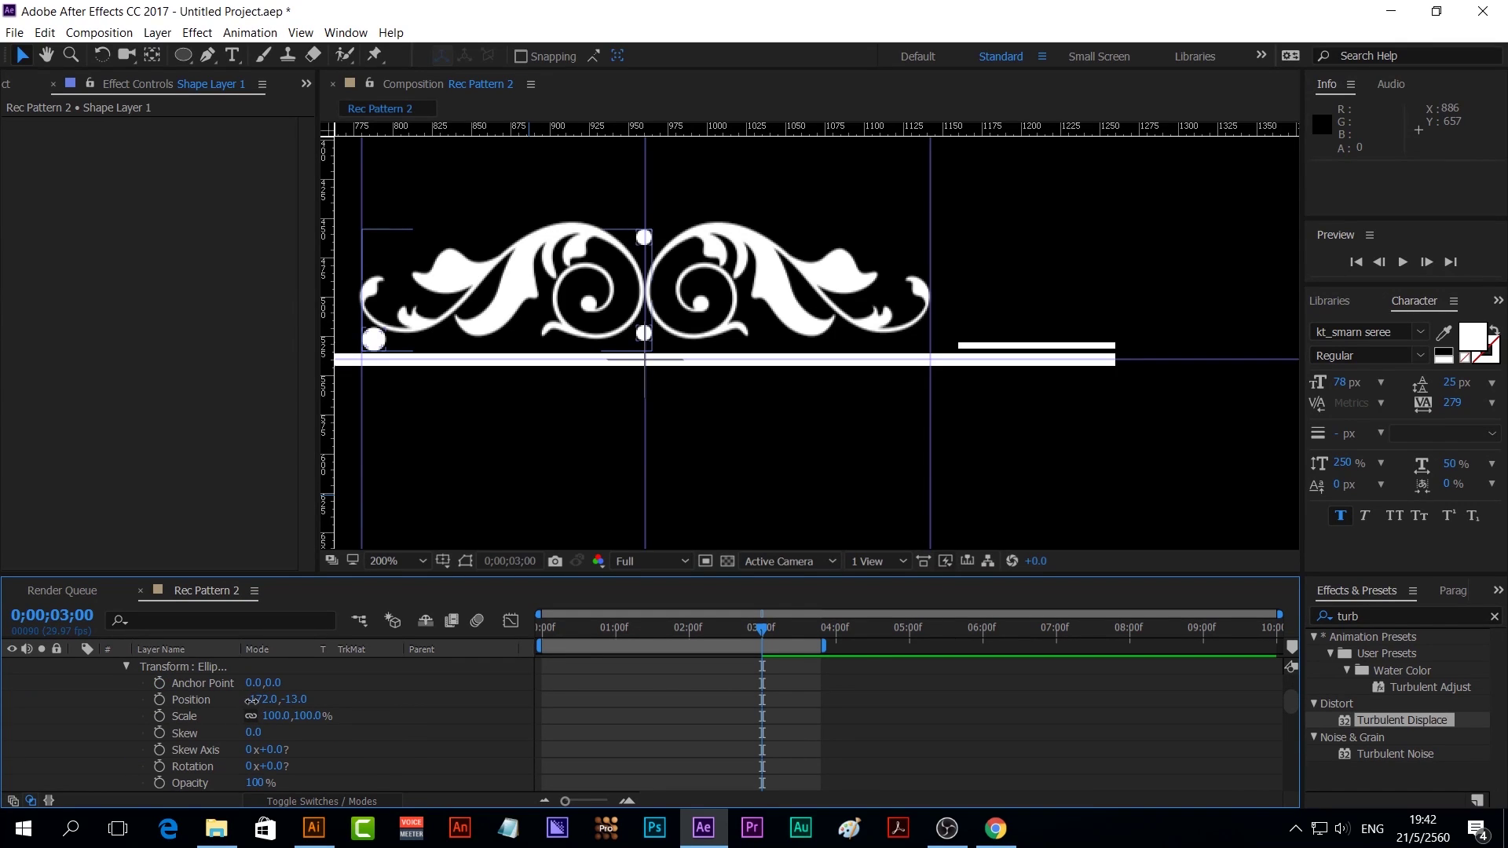
pyautogui.click(449, 709)
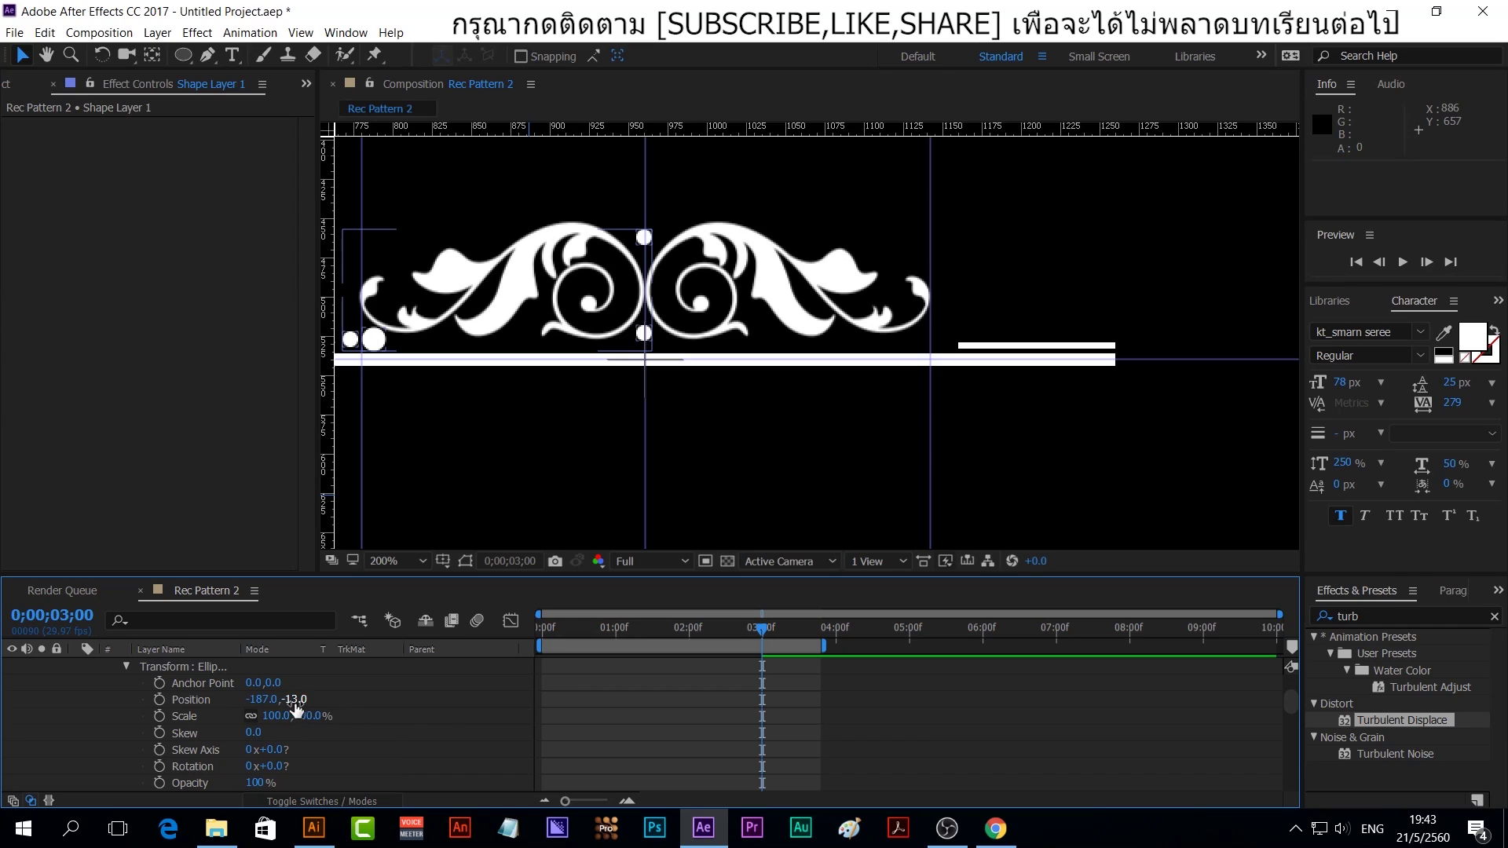
pyautogui.moveTo(291, 701); pyautogui.dragTo(302, 700)
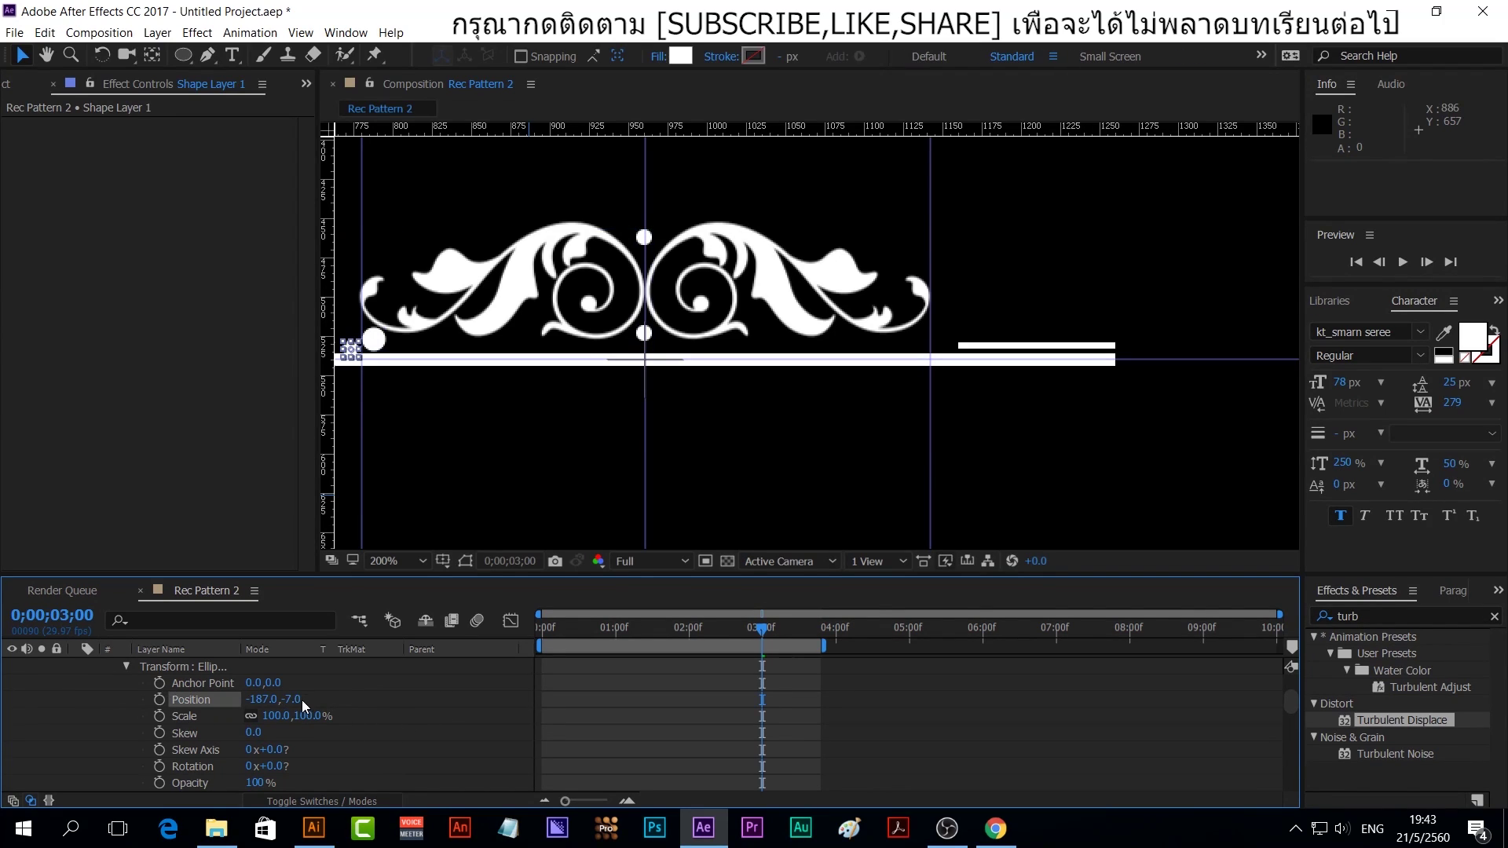
pyautogui.click(297, 700)
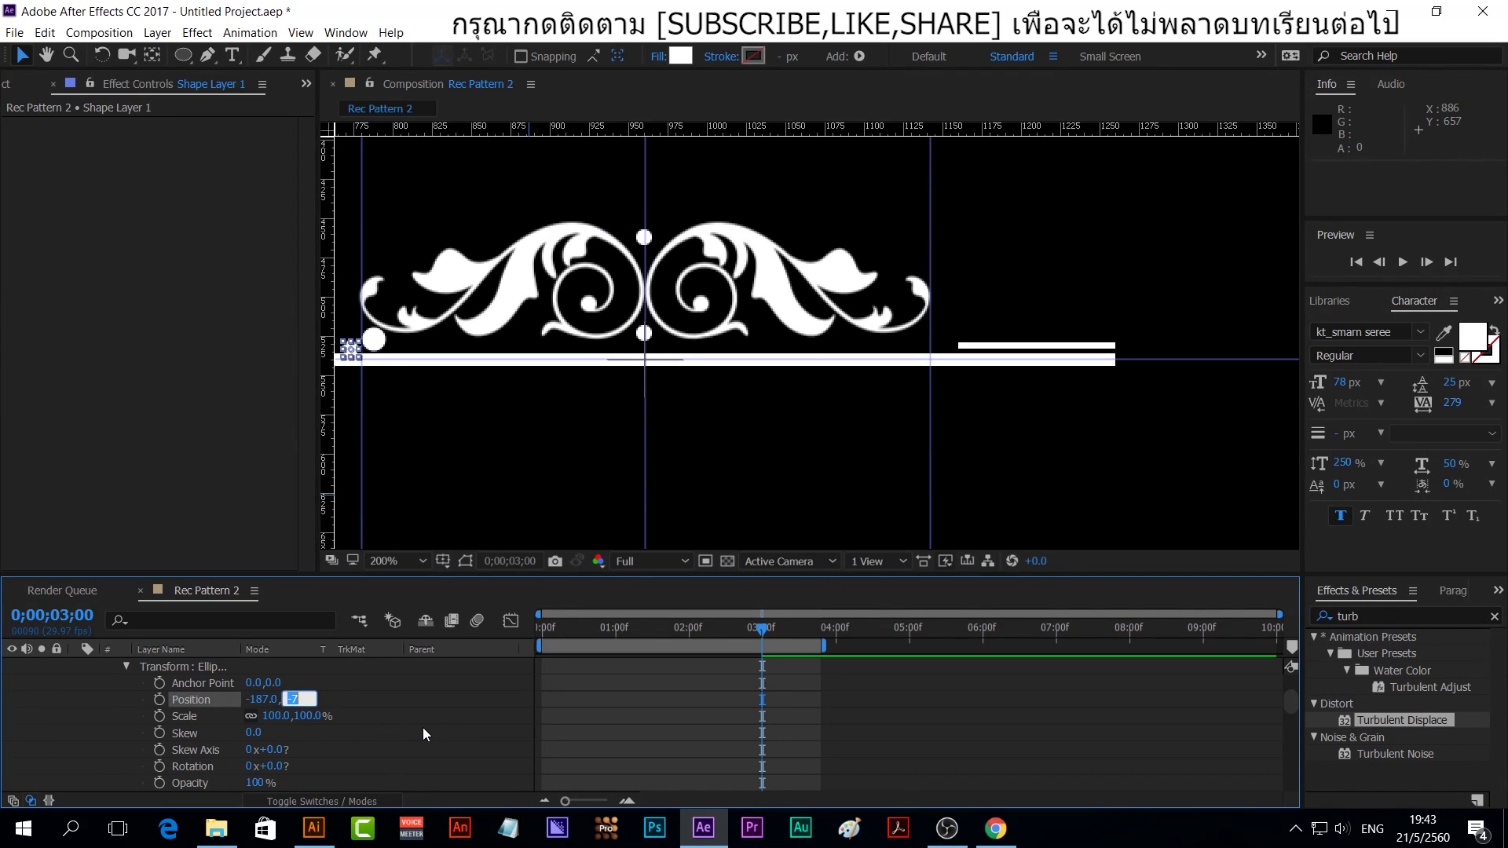
pyautogui.write('-10')
pyautogui.press('Return')
# Change the dot's vertical position value to -1
pyautogui.click(422, 728)
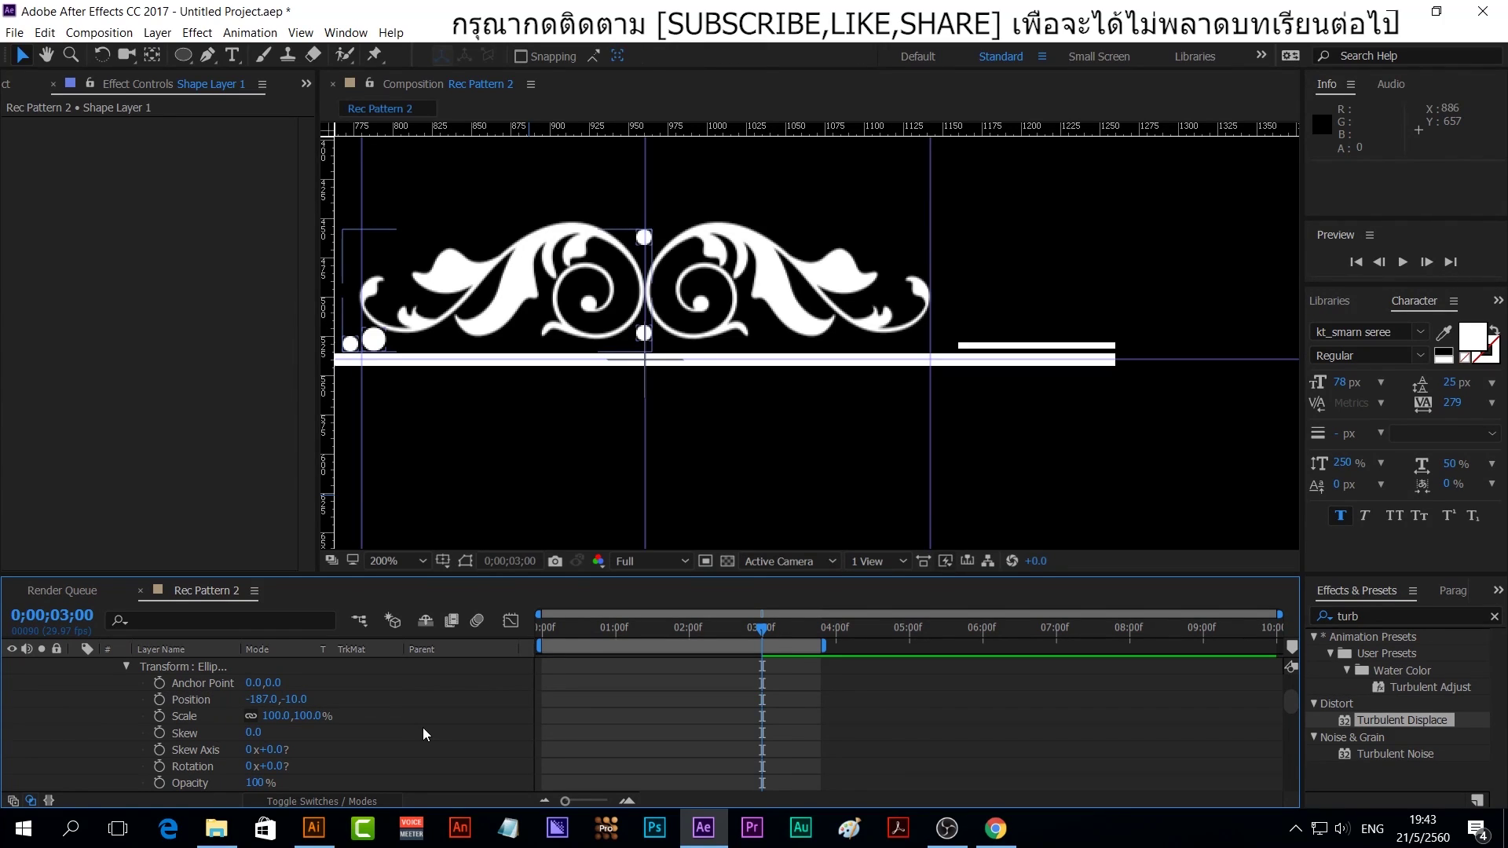
pyautogui.scroll(2, 425, 724)
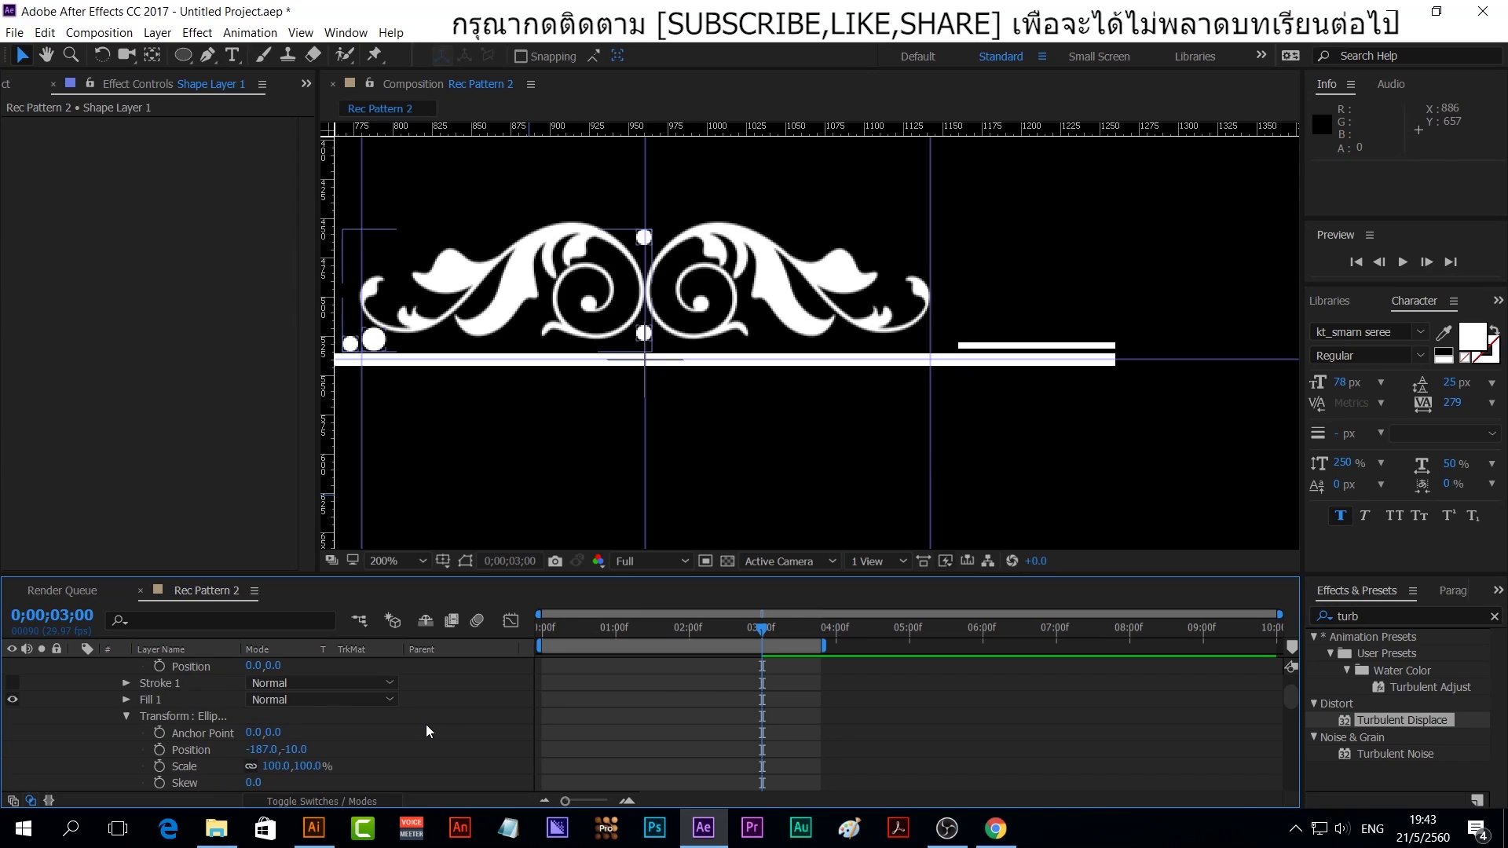
pyautogui.scroll(2, 426, 723)
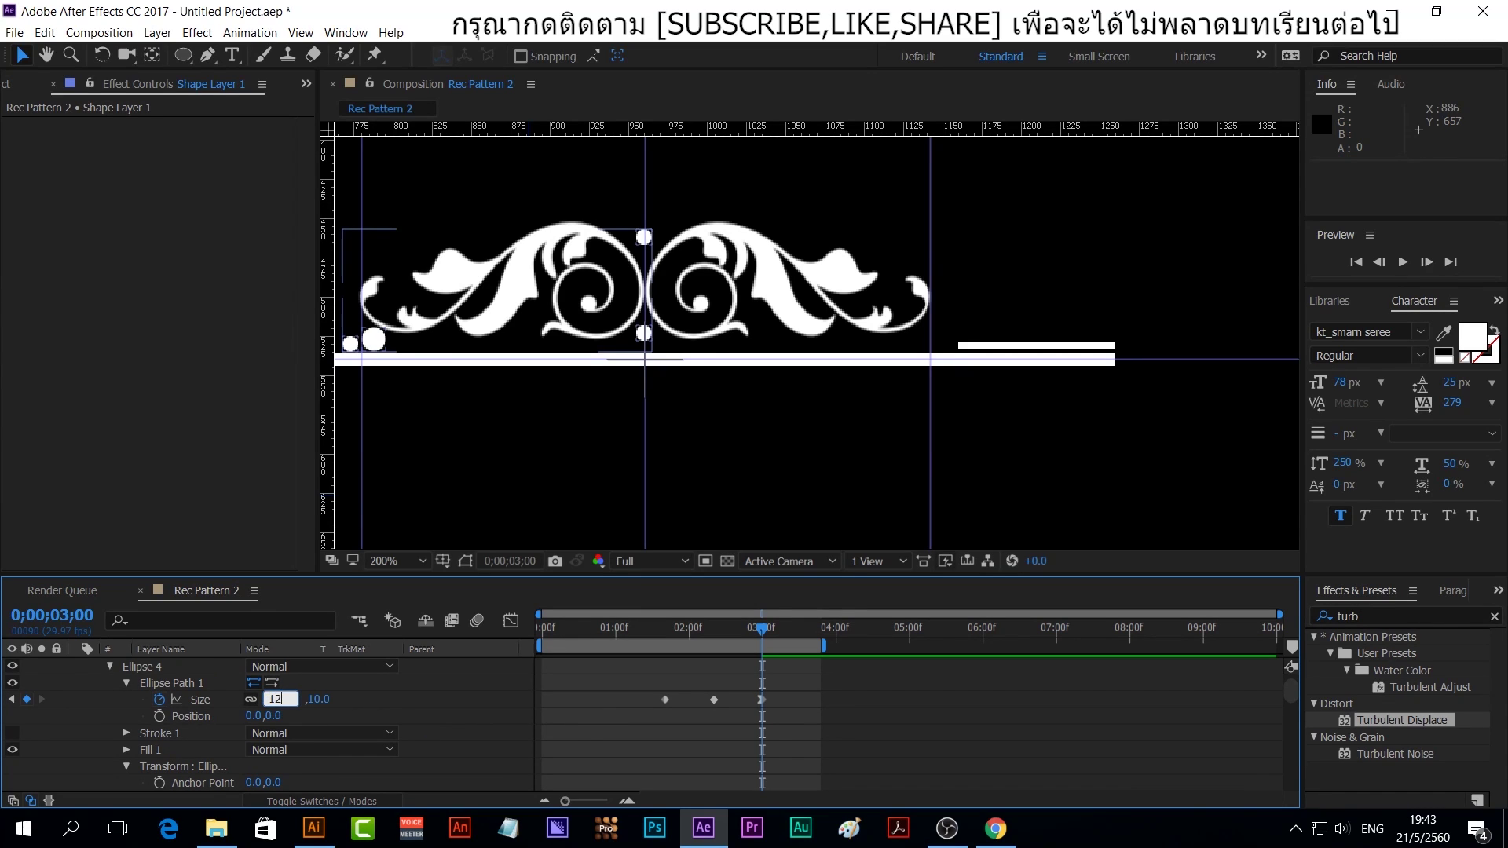
pyautogui.scroll(-4, 458, 728)
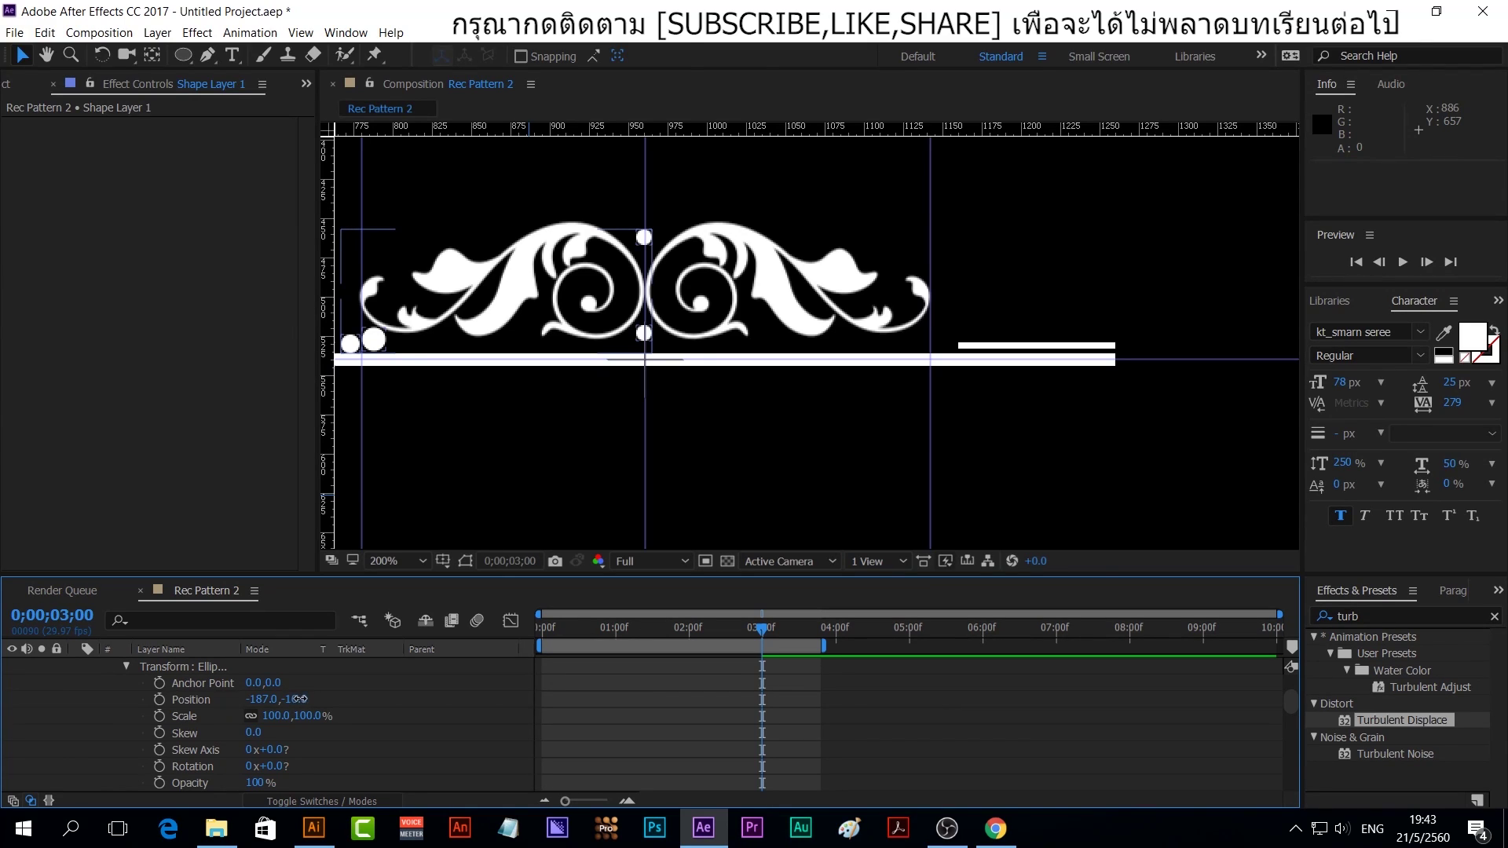
pyautogui.click(299, 698)
pyautogui.write('-1')
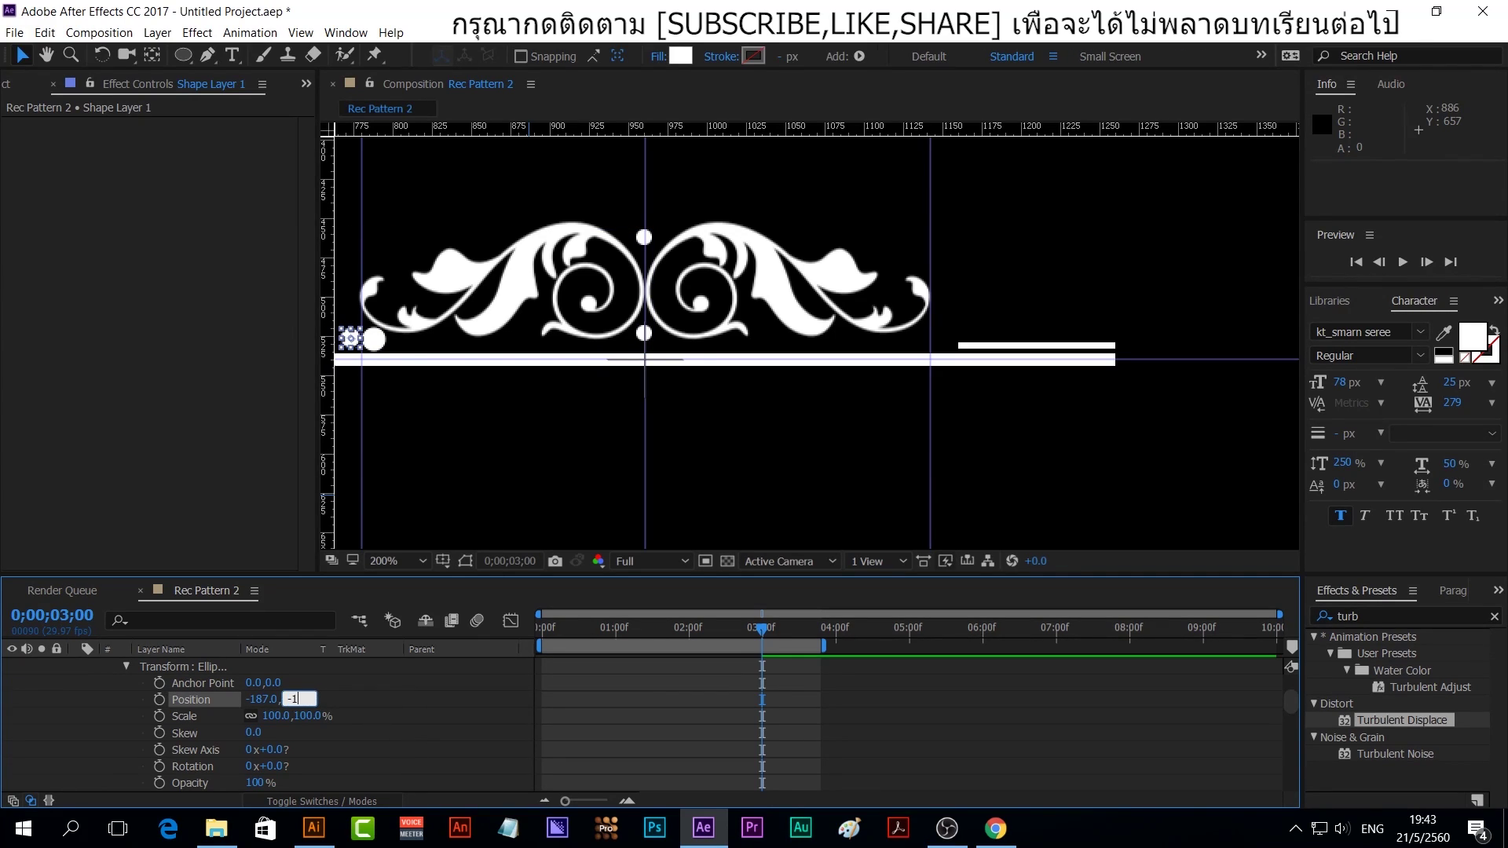
pyautogui.press('Return')
pyautogui.scroll(4, 394, 740)
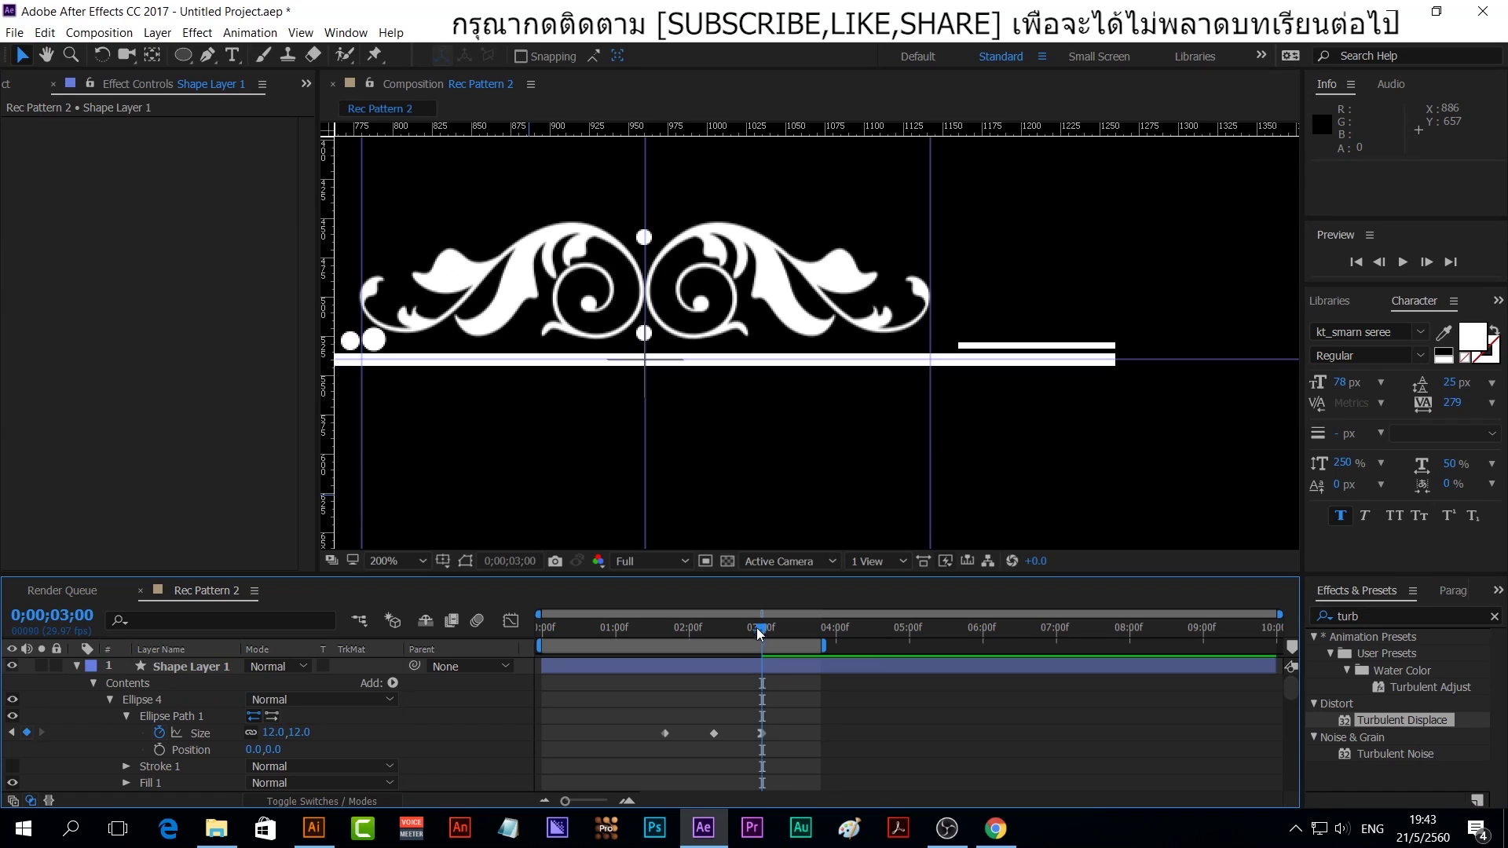
# Set the dot's Size at 2;10 to 15, preview it shrinking, and select Ellipse 4
pyautogui.moveTo(761, 628); pyautogui.dragTo(713, 628)
pyautogui.click(273, 732)
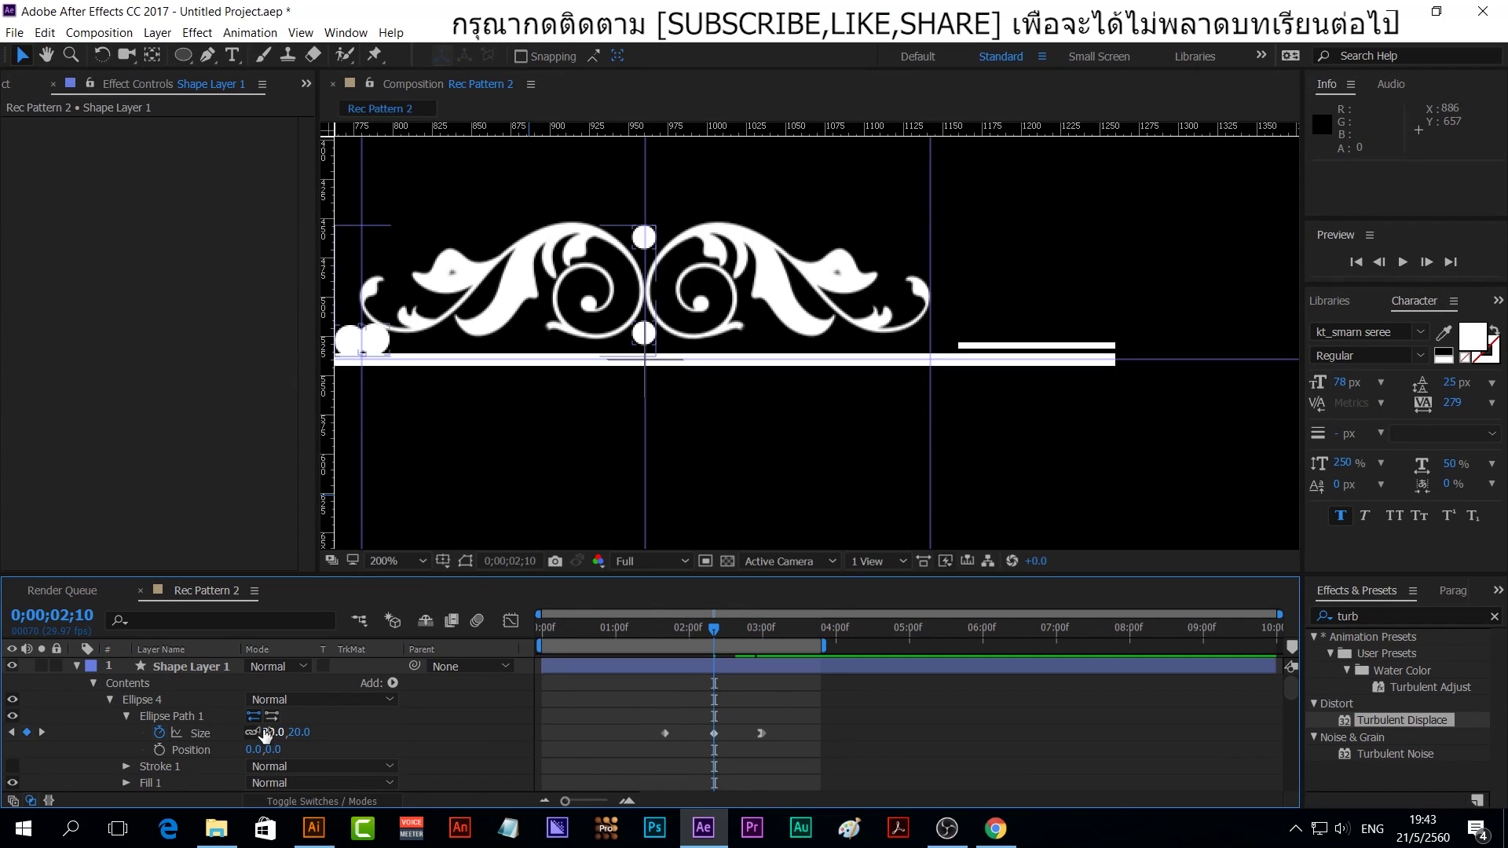
pyautogui.write('15')
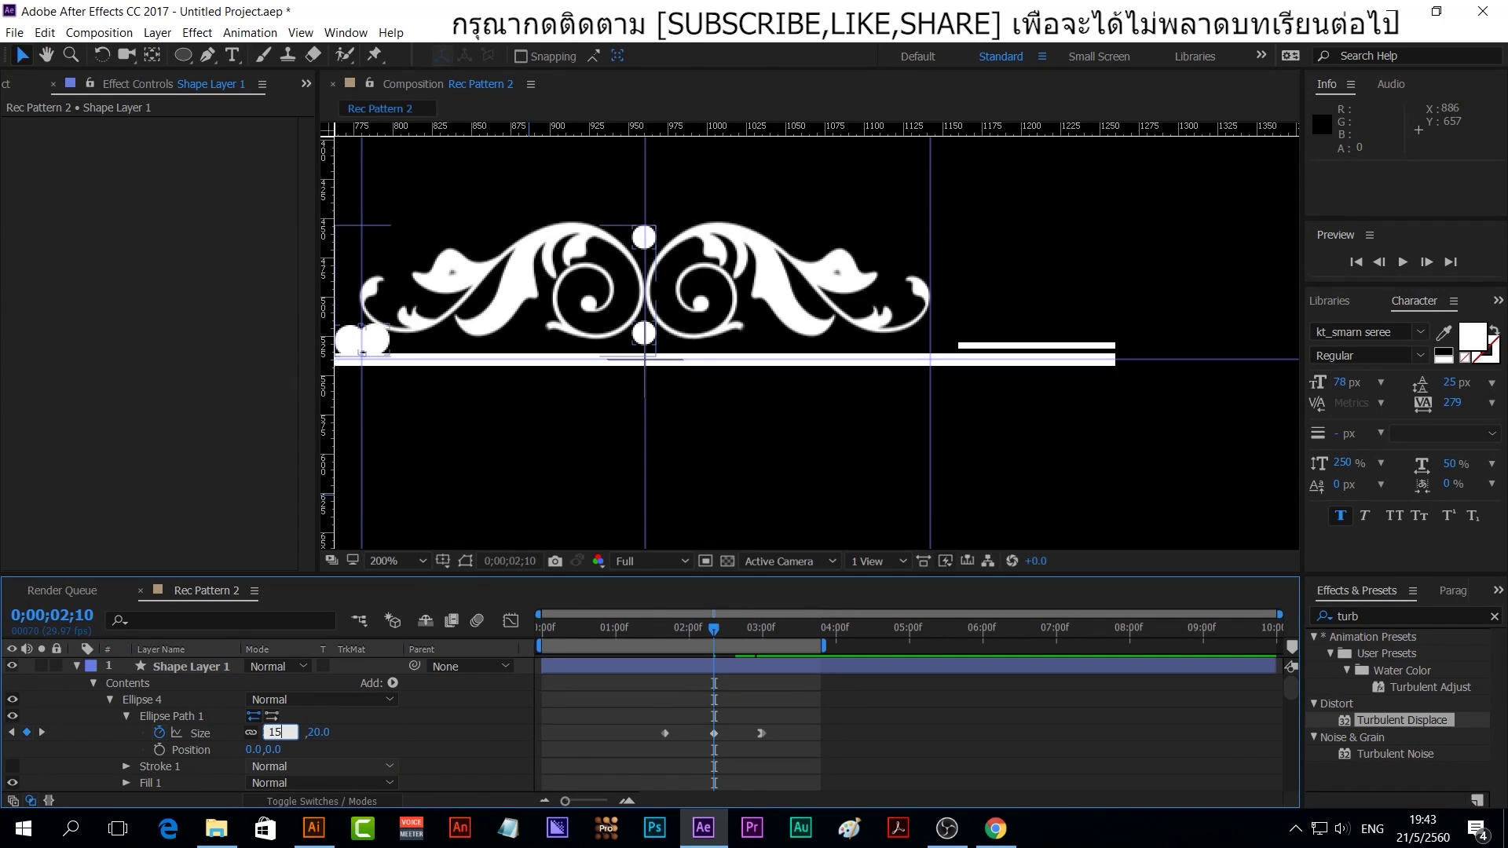
pyautogui.press('Return')
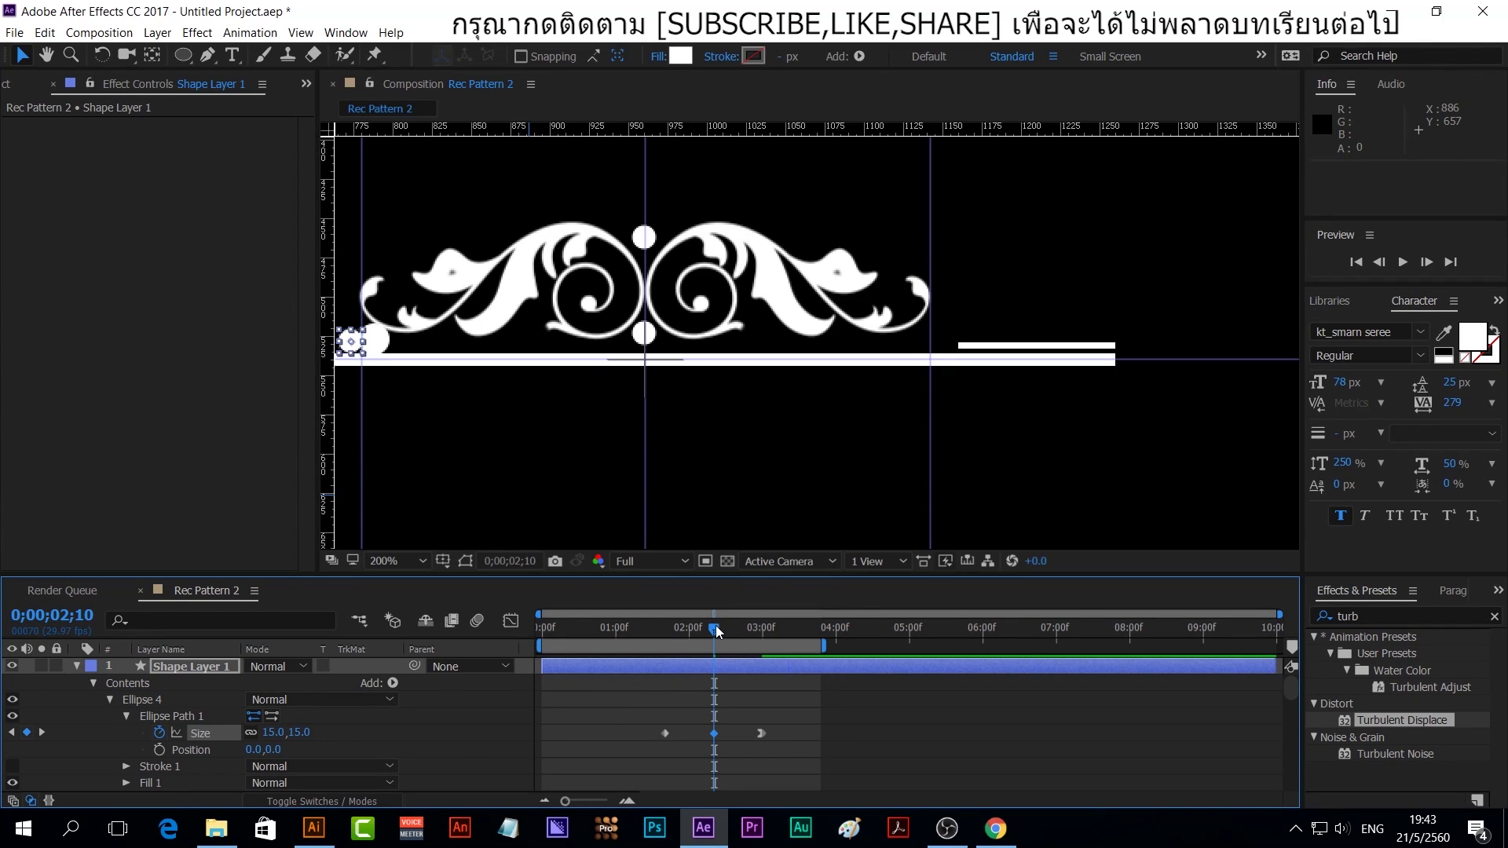
pyautogui.moveTo(713, 626)
pyautogui.mouseDown()
pyautogui.moveTo(666, 635)
pyautogui.moveTo(767, 662)
pyautogui.mouseUp()
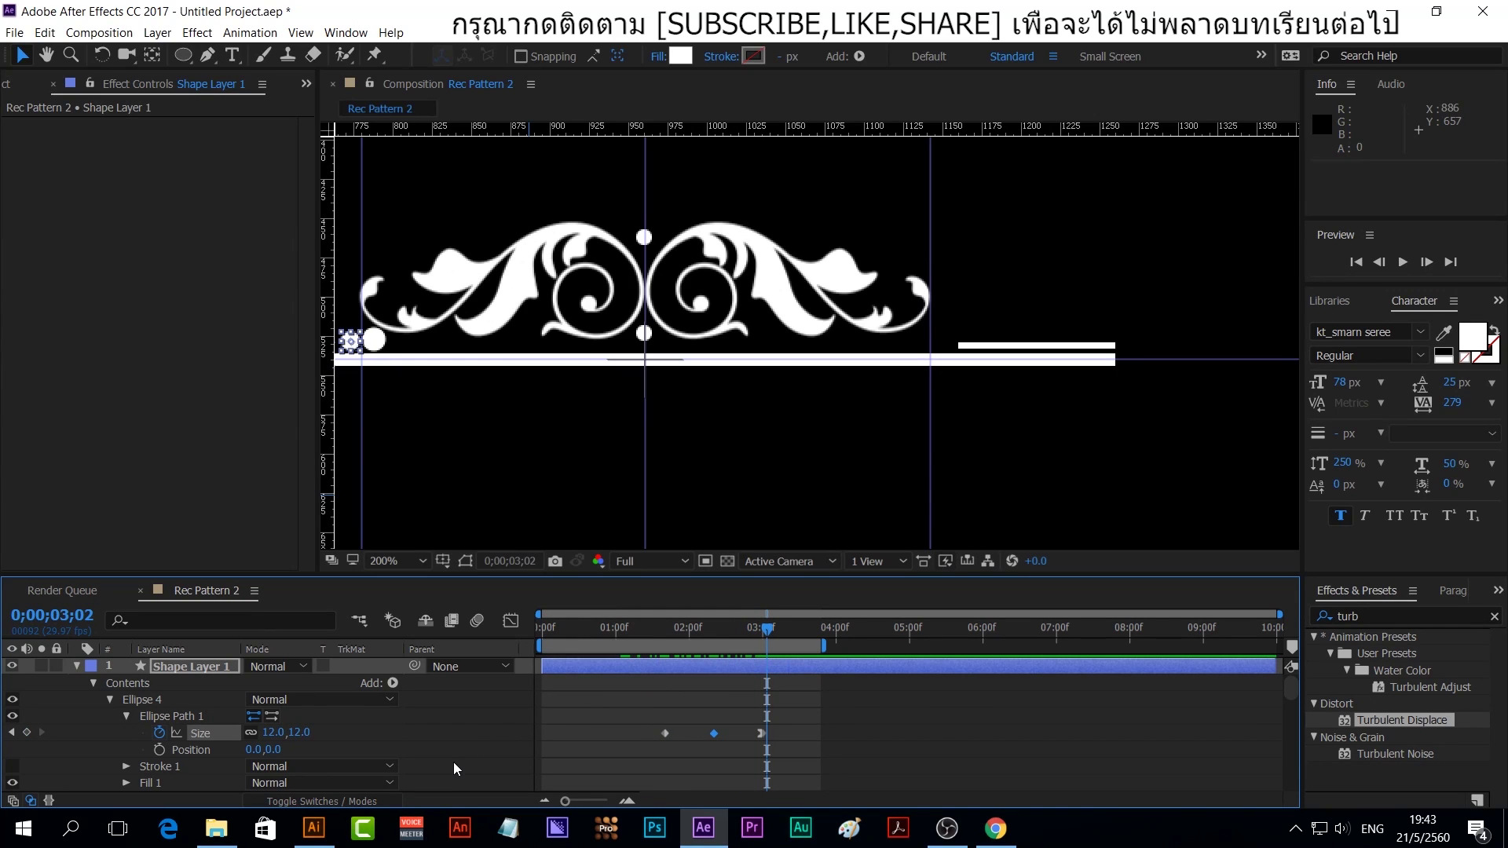
pyautogui.click(152, 700)
# Duplicate Ellipse 4 into Ellipse 5 and move its position to -200,-12
pyautogui.hotkey('ctrl', 'd')
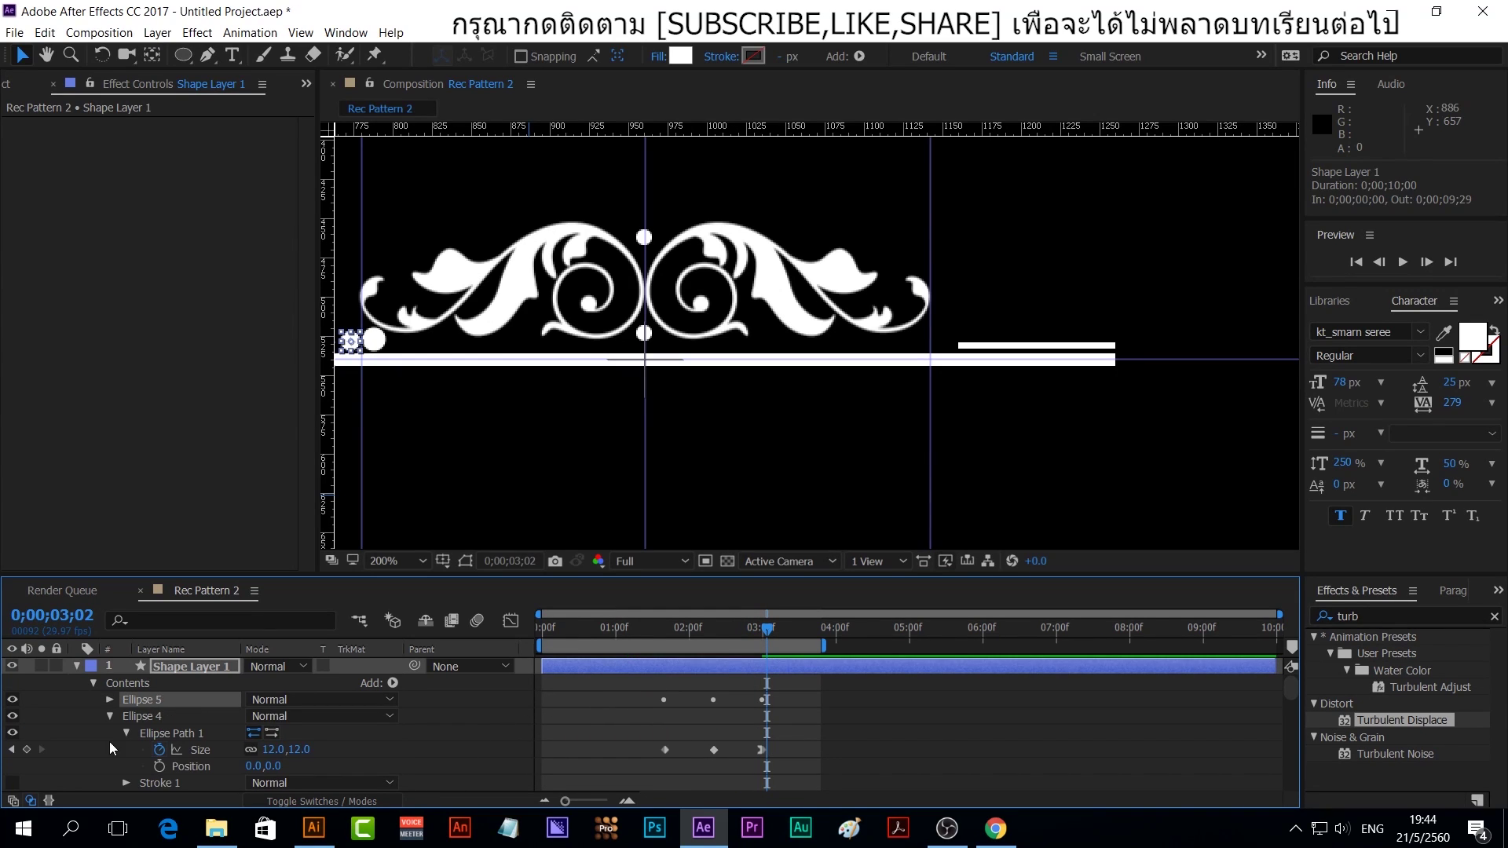
pyautogui.click(110, 700)
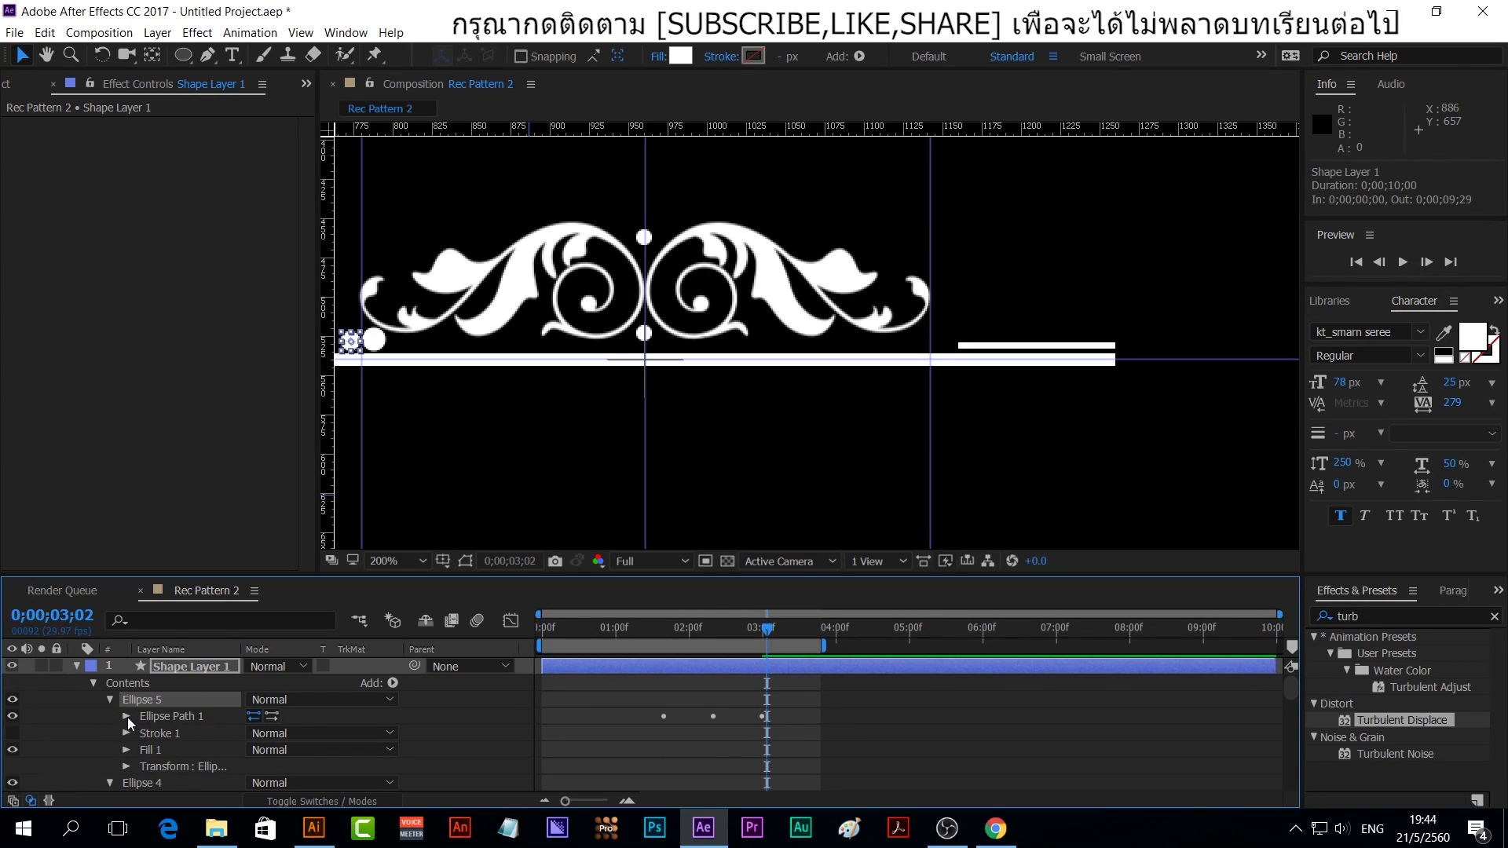
pyautogui.click(127, 716)
pyautogui.scroll(-2, 130, 743)
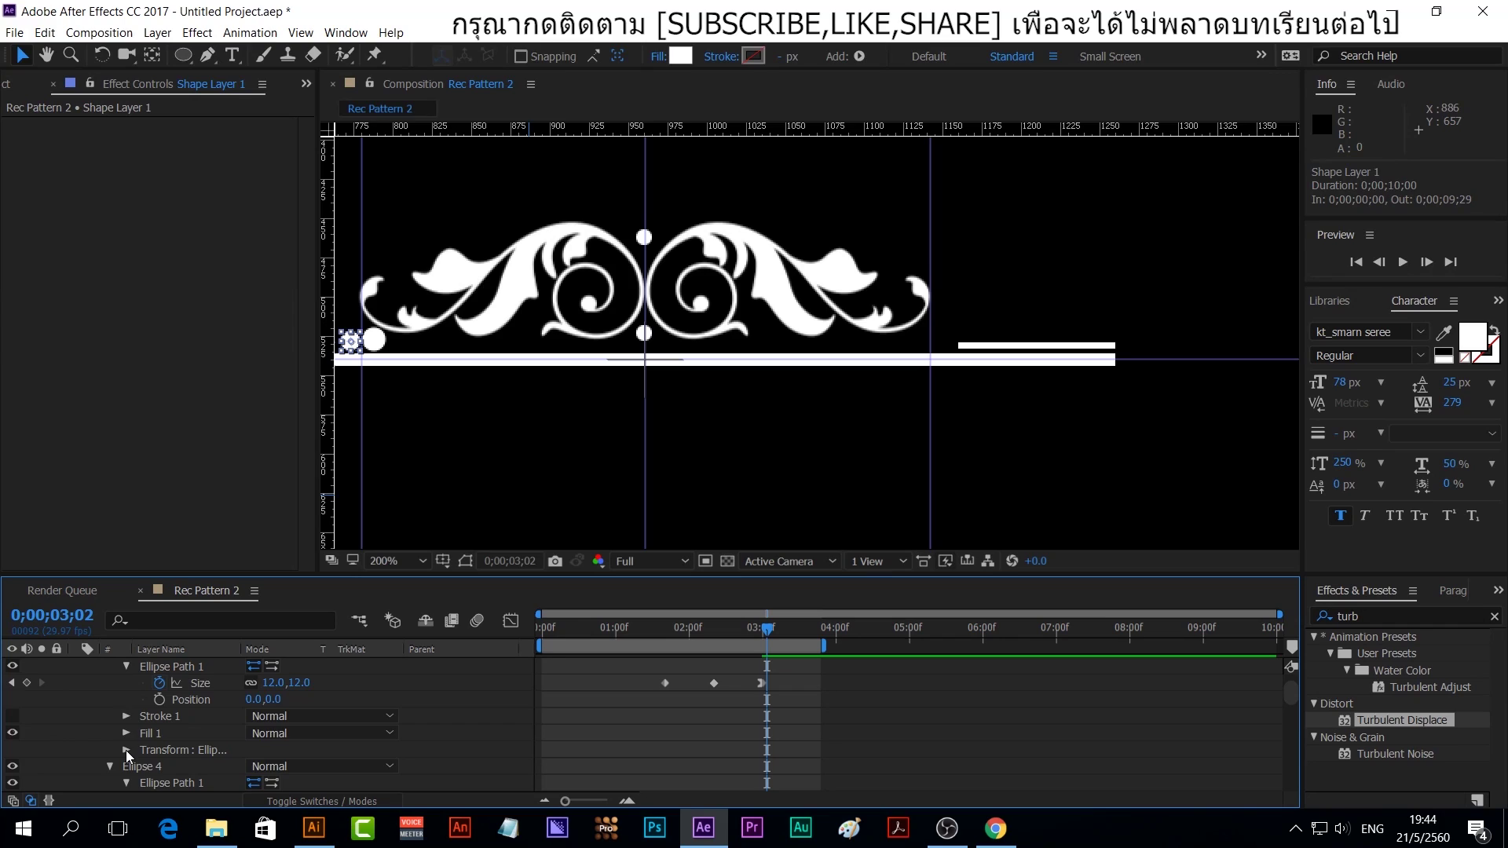
pyautogui.click(126, 751)
pyautogui.scroll(-3, 125, 751)
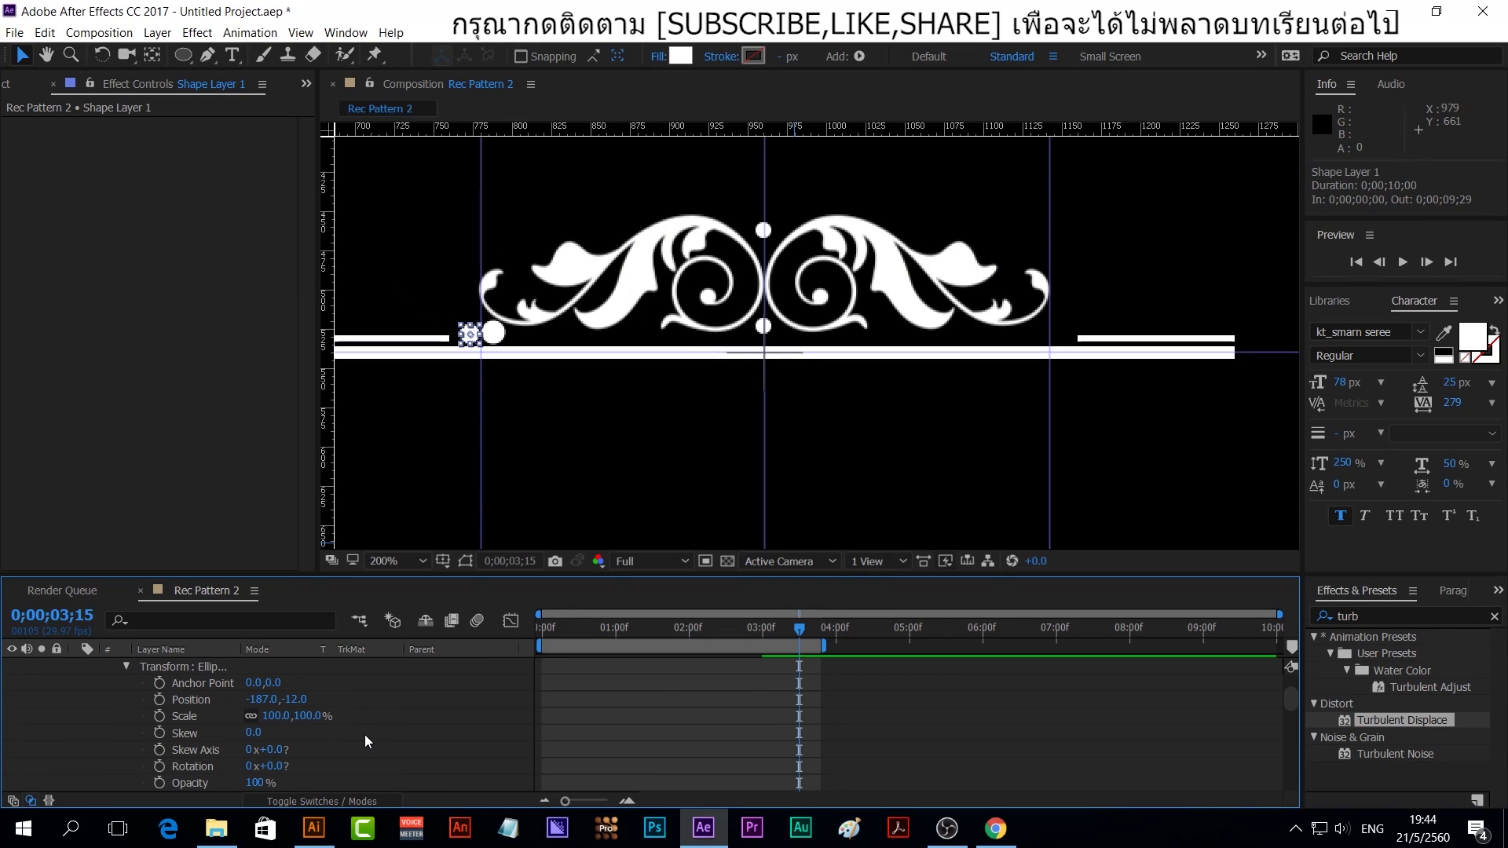
pyautogui.scroll(-2, 377, 733)
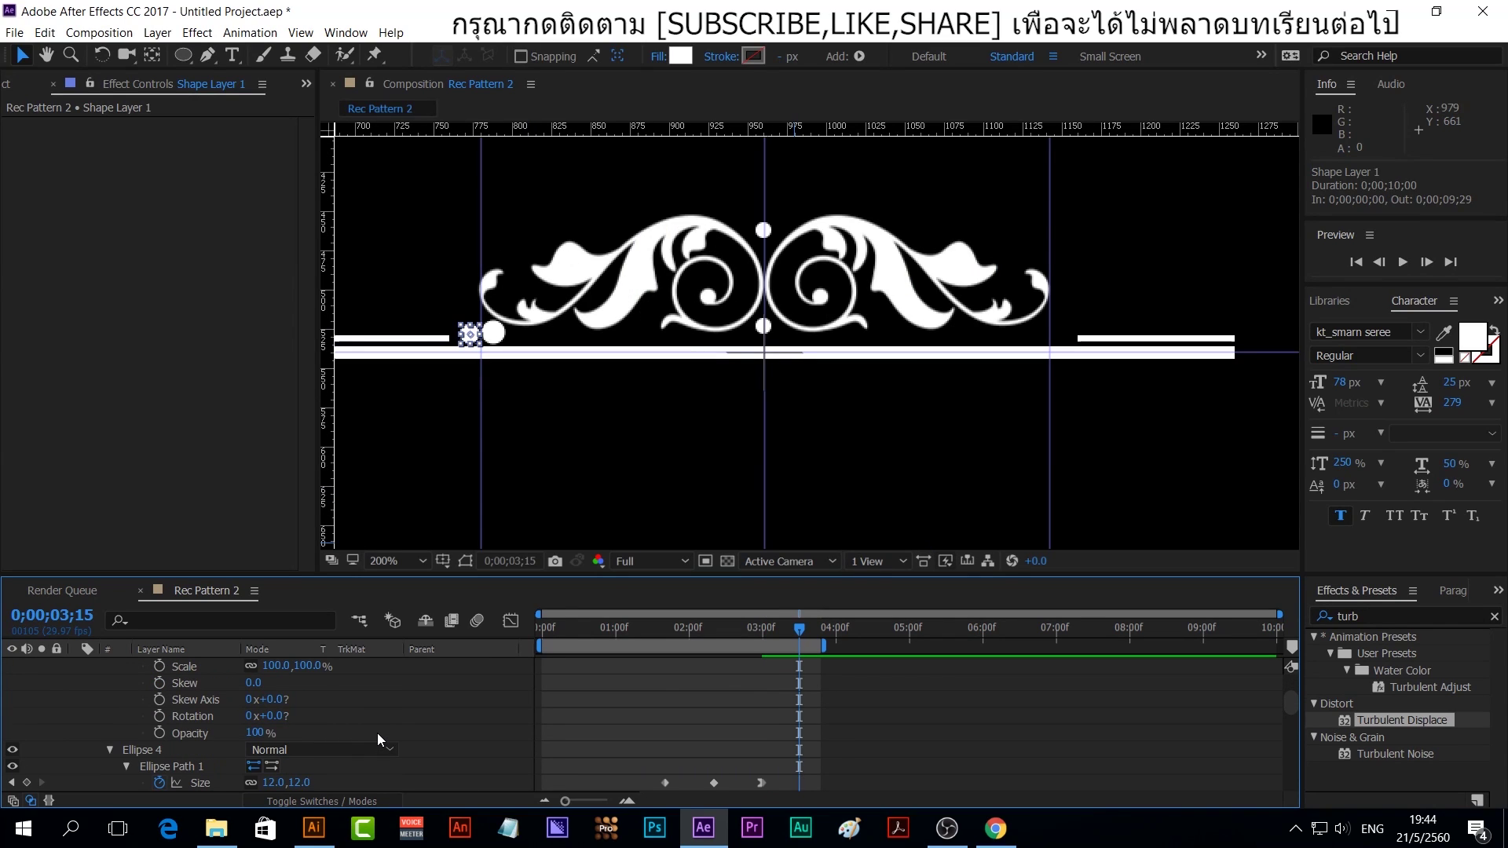
pyautogui.scroll(-5, 376, 732)
pyautogui.moveTo(263, 749); pyautogui.dragTo(239, 747)
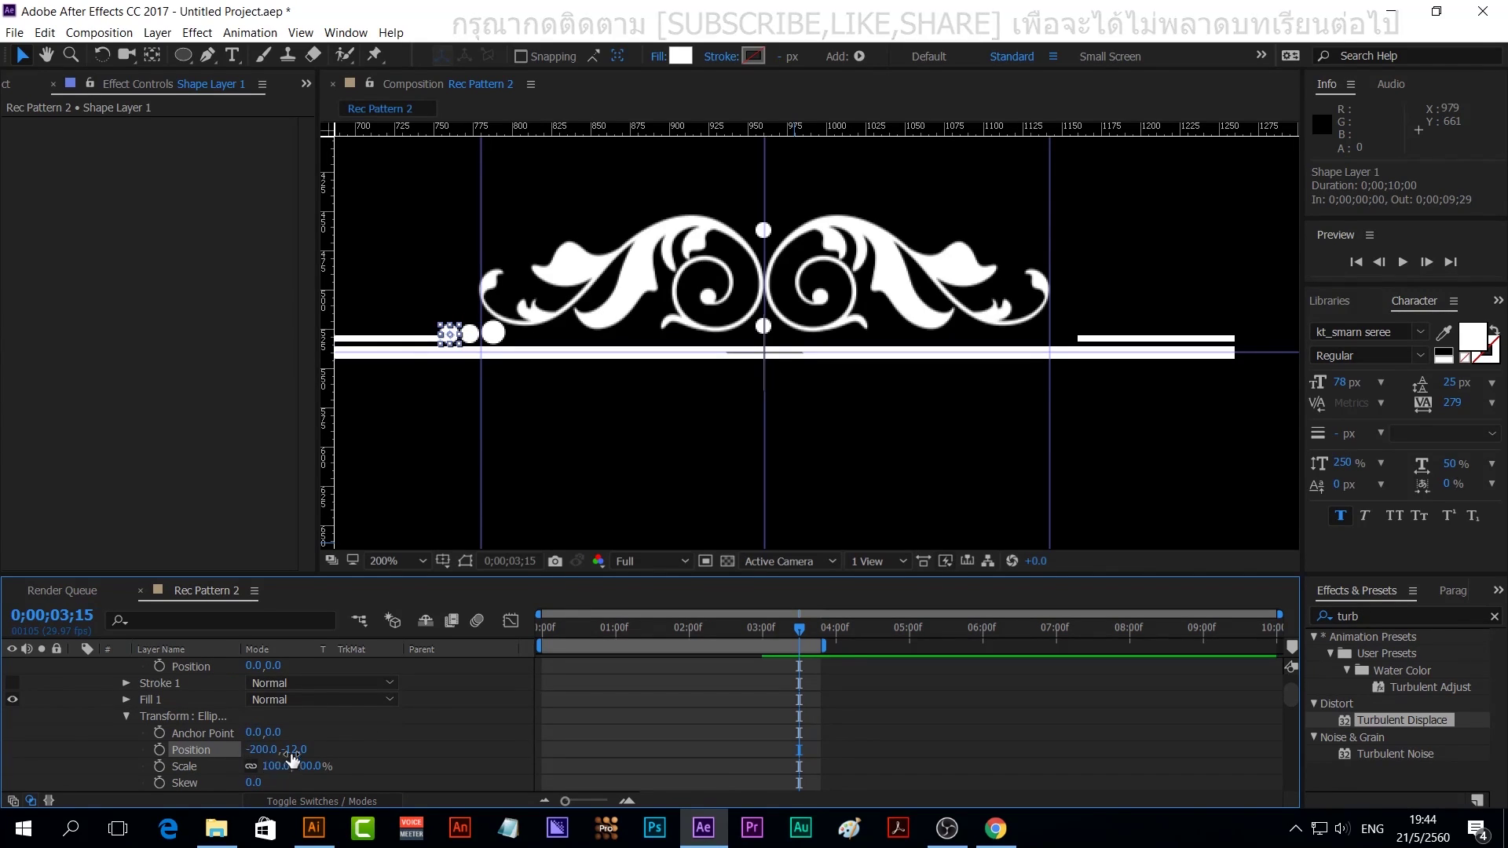
pyautogui.scroll(1, 550, 671)
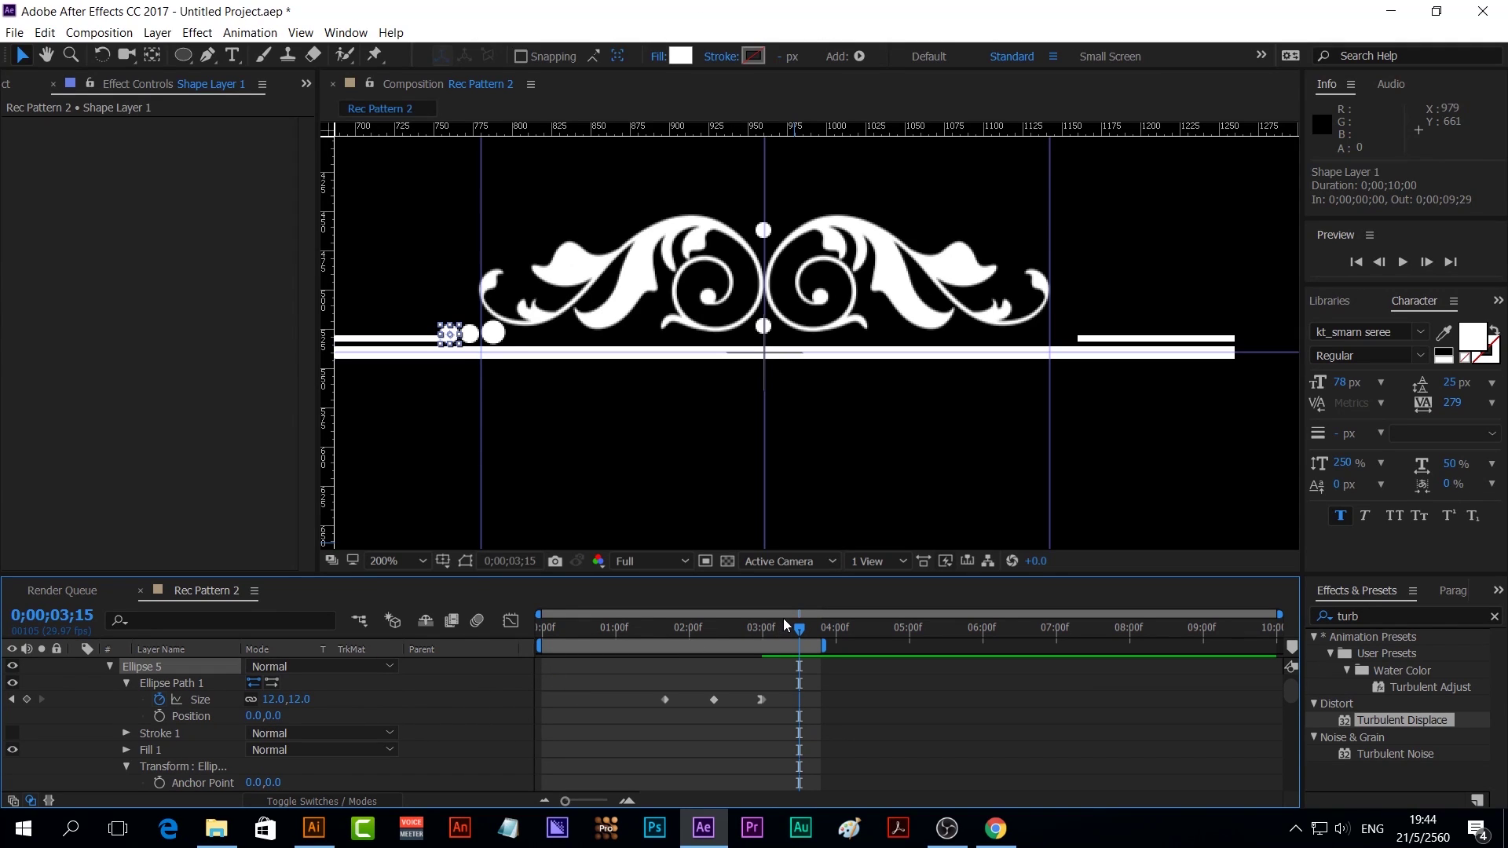
# Set Ellipse 5's Size to 9 at 3;00
pyautogui.moveTo(799, 625); pyautogui.dragTo(762, 628)
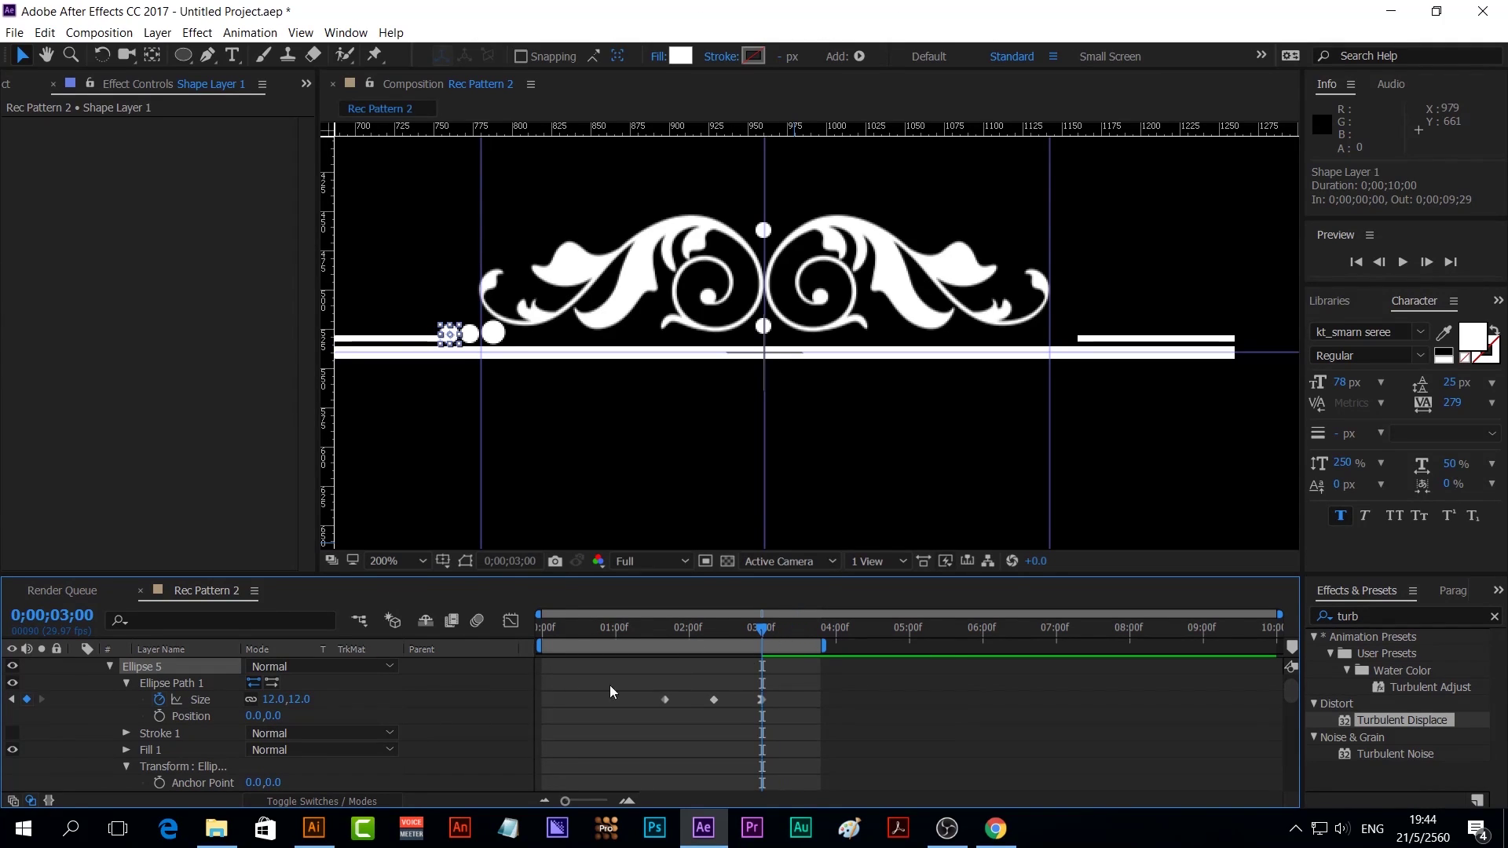
pyautogui.click(276, 699)
pyautogui.write('9')
pyautogui.press('Return')
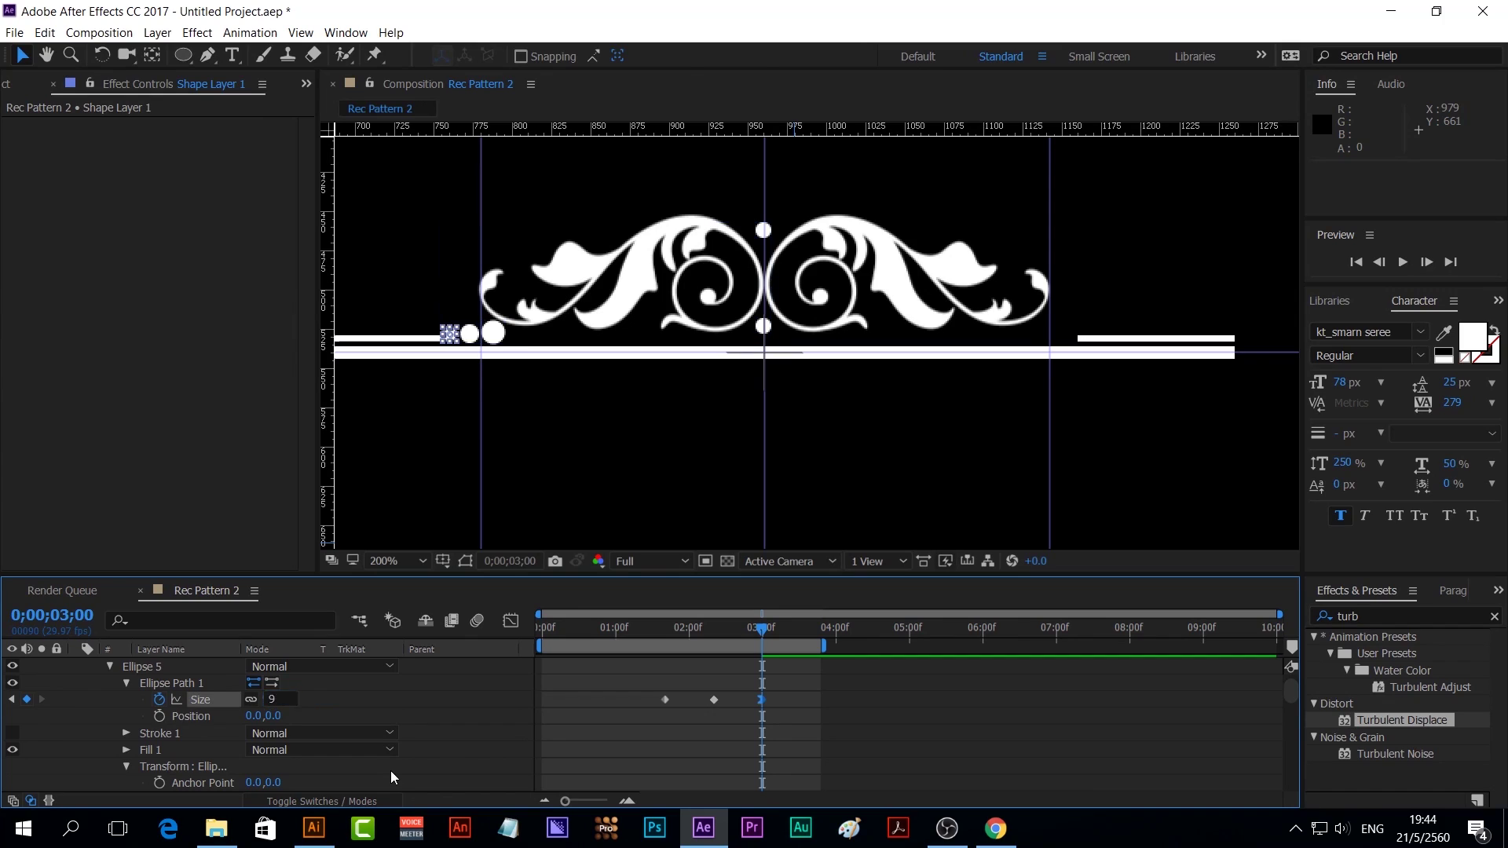
pyautogui.click(470, 705)
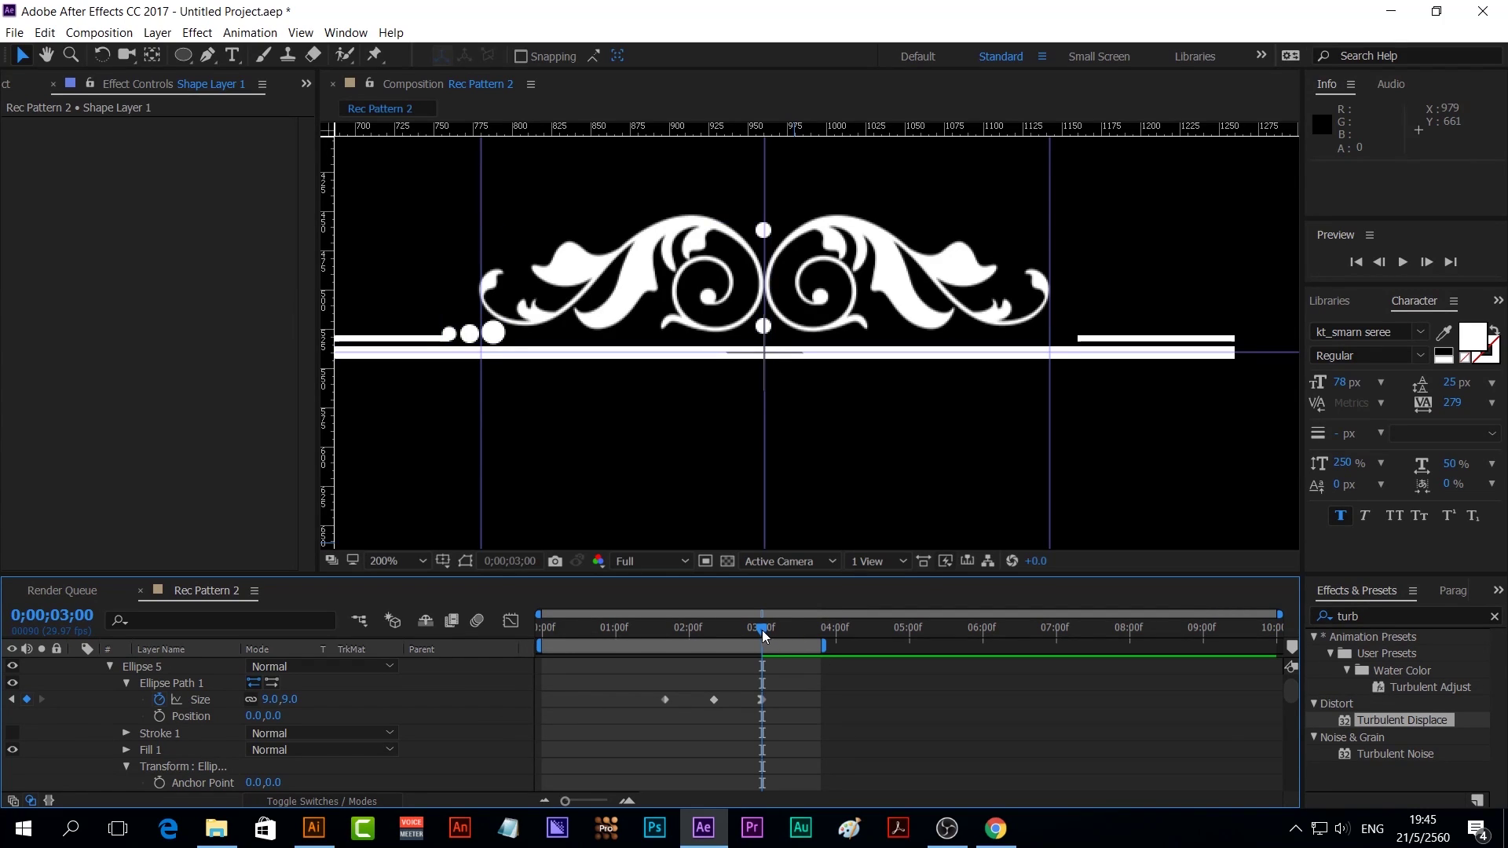
# Set Ellipse 5's Size to 11 at 2;10 and scrub to preview the dots
pyautogui.moveTo(755, 629); pyautogui.dragTo(711, 633)
pyautogui.click(272, 699)
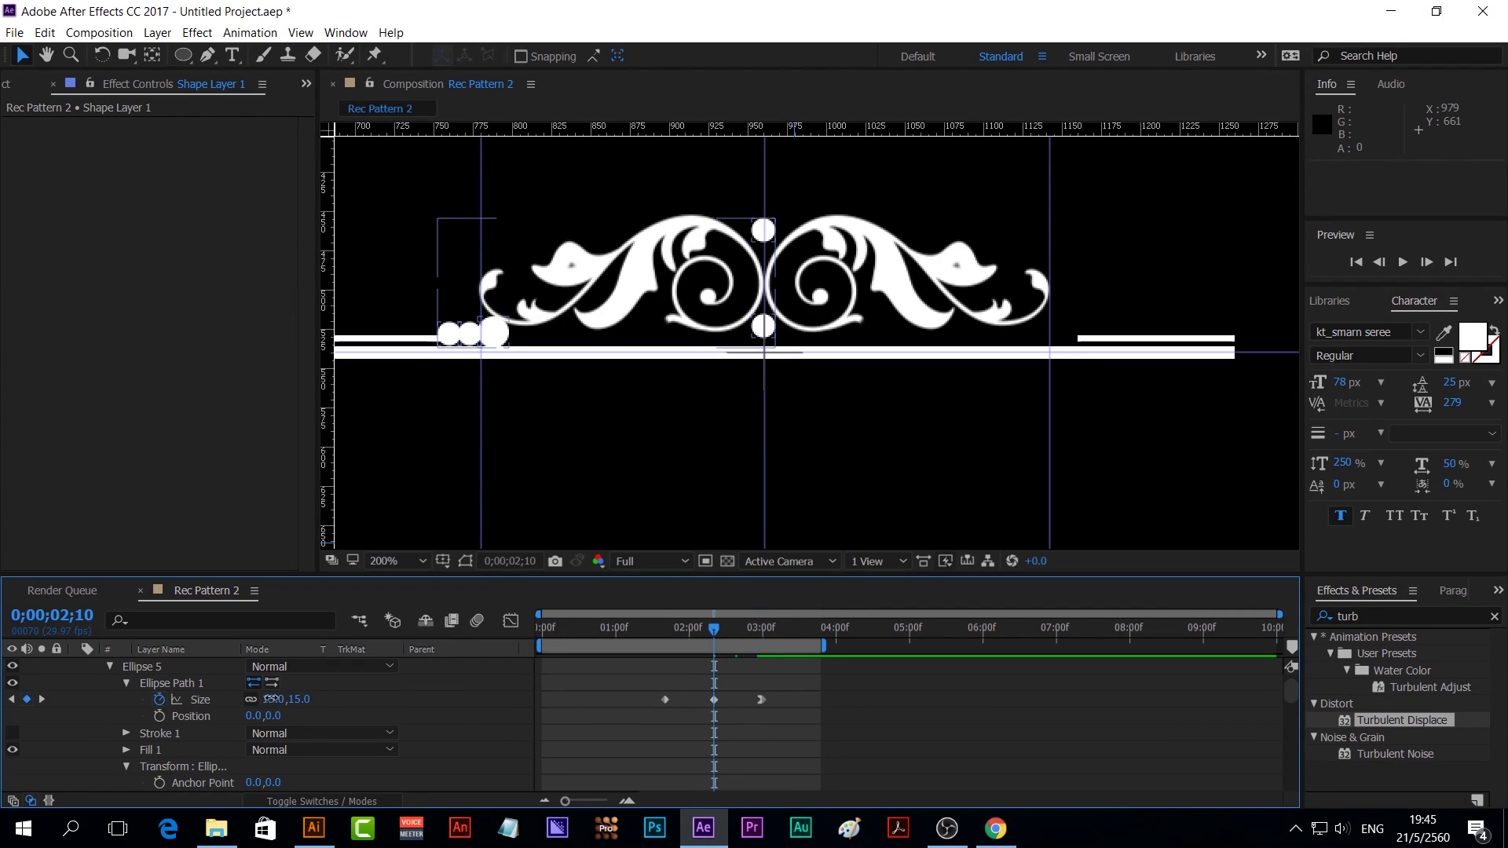
pyautogui.write('12')
pyautogui.press('BackSpace')
pyautogui.press('Return')
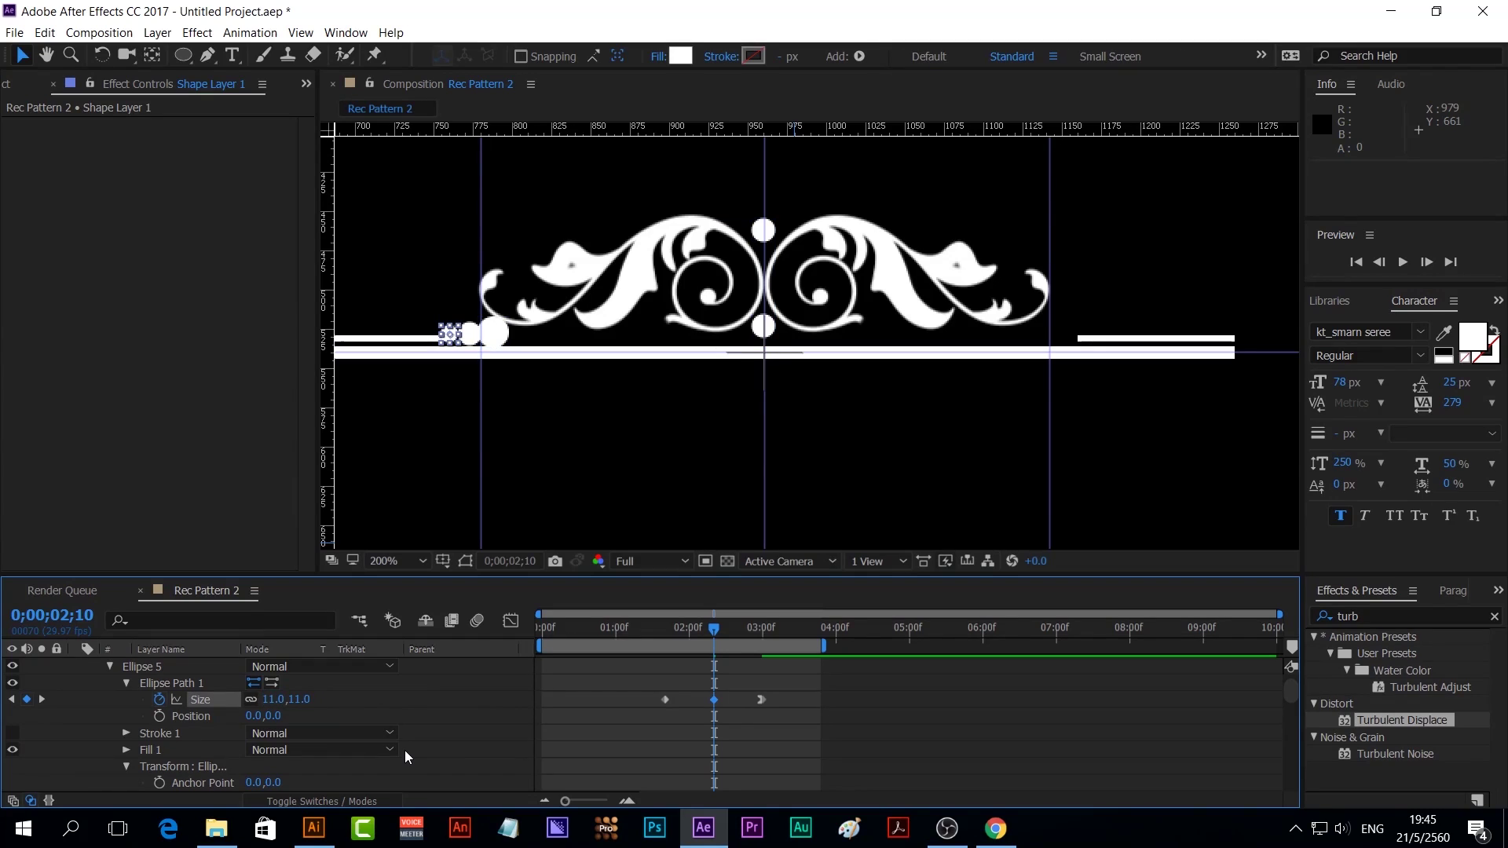
pyautogui.moveTo(713, 629); pyautogui.dragTo(755, 628)
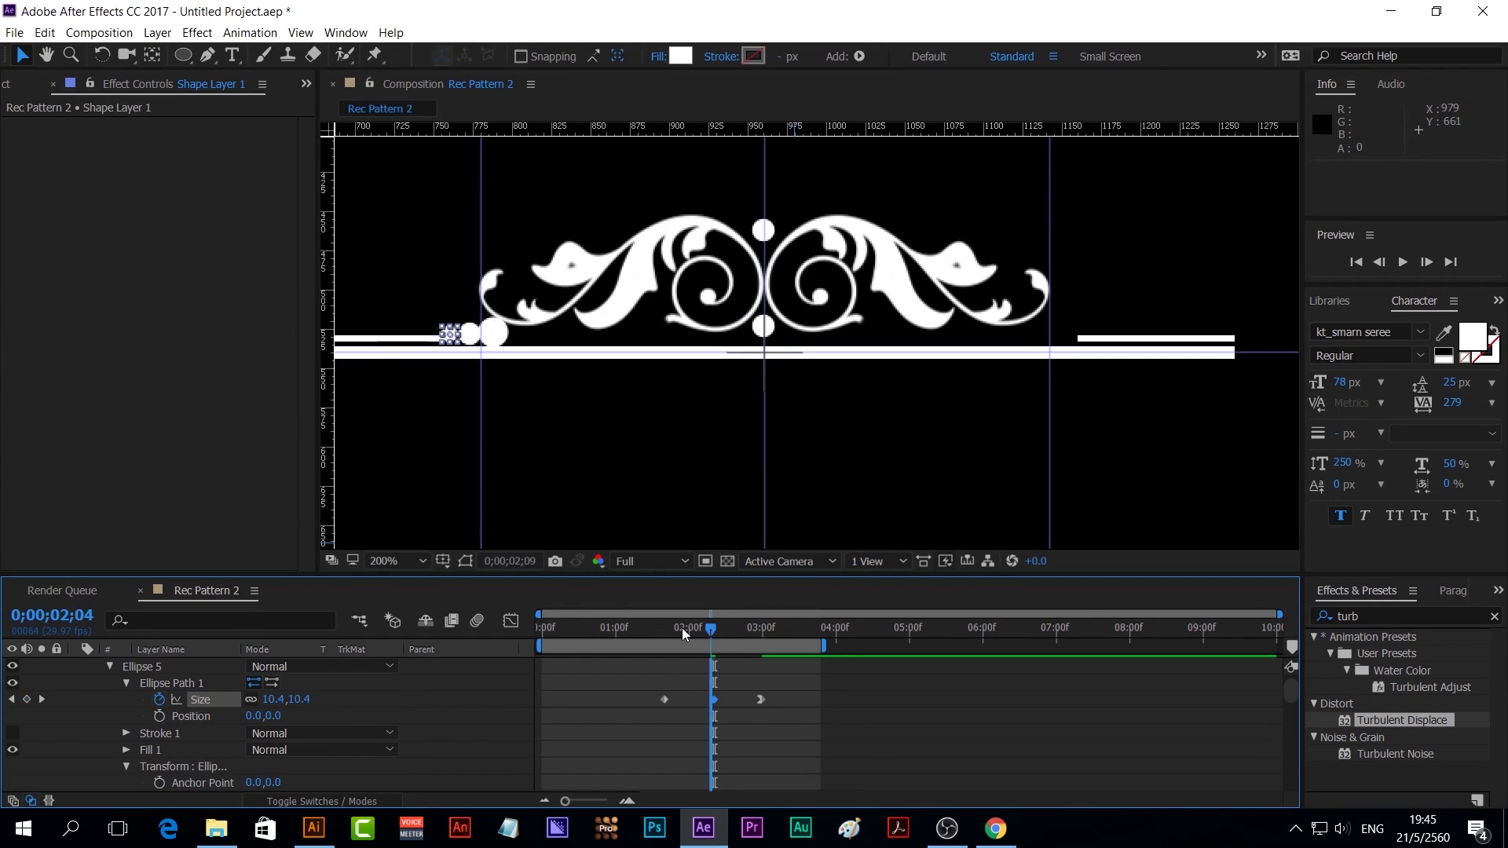
# Duplicate dots Ellipse 3, 4 and 5 into Ellipse 6, 7 and 8 at the top of Contents
pyautogui.scroll(2, 93, 695)
pyautogui.click(110, 698)
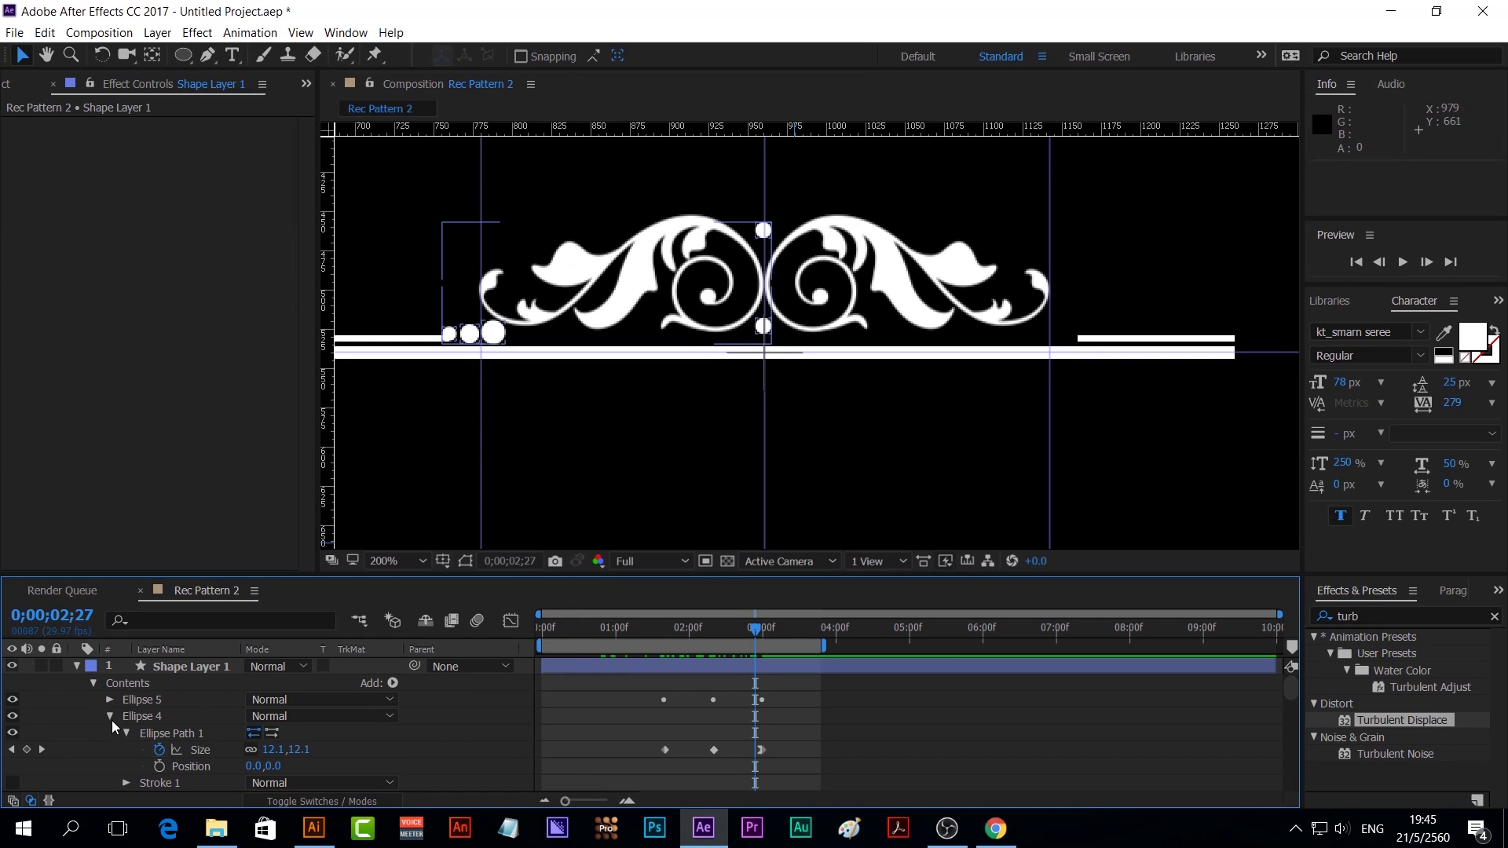
pyautogui.click(109, 716)
pyautogui.click(109, 733)
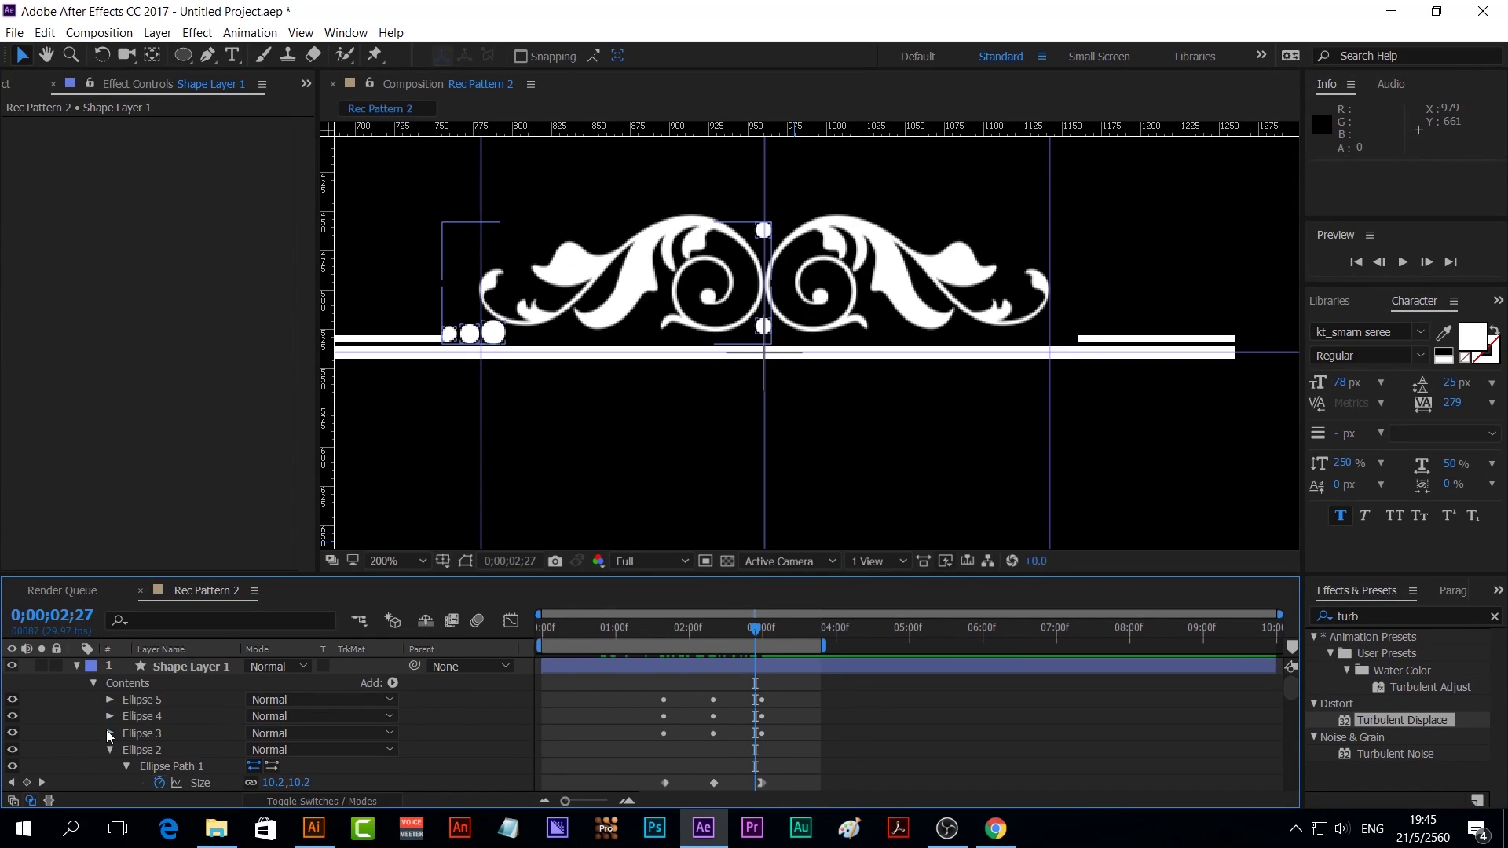
pyautogui.click(154, 700)
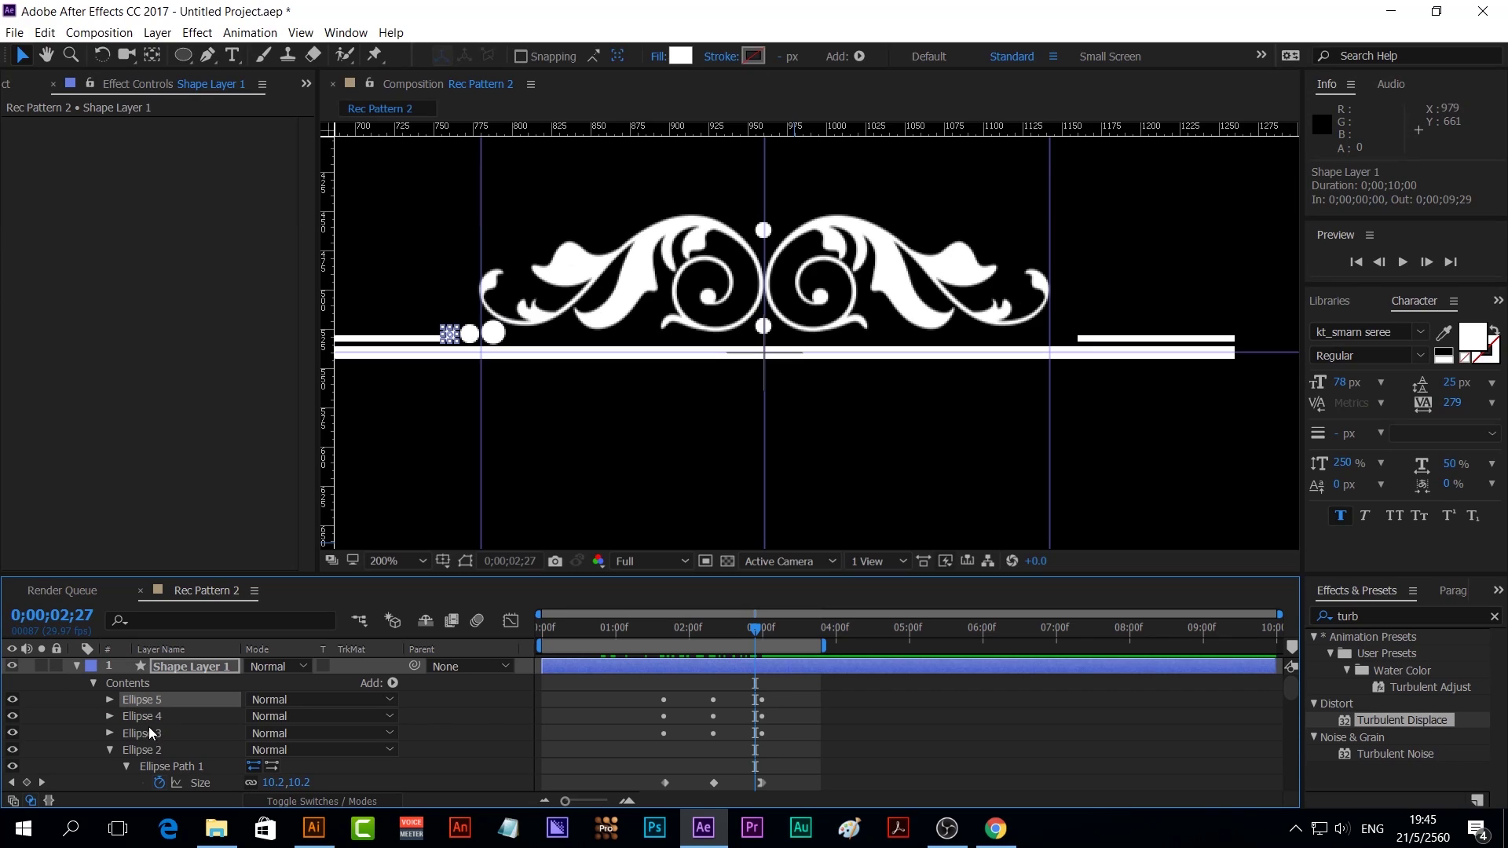
pyautogui.keyDown('shift'); pyautogui.click(145, 716); pyautogui.keyUp('shift')
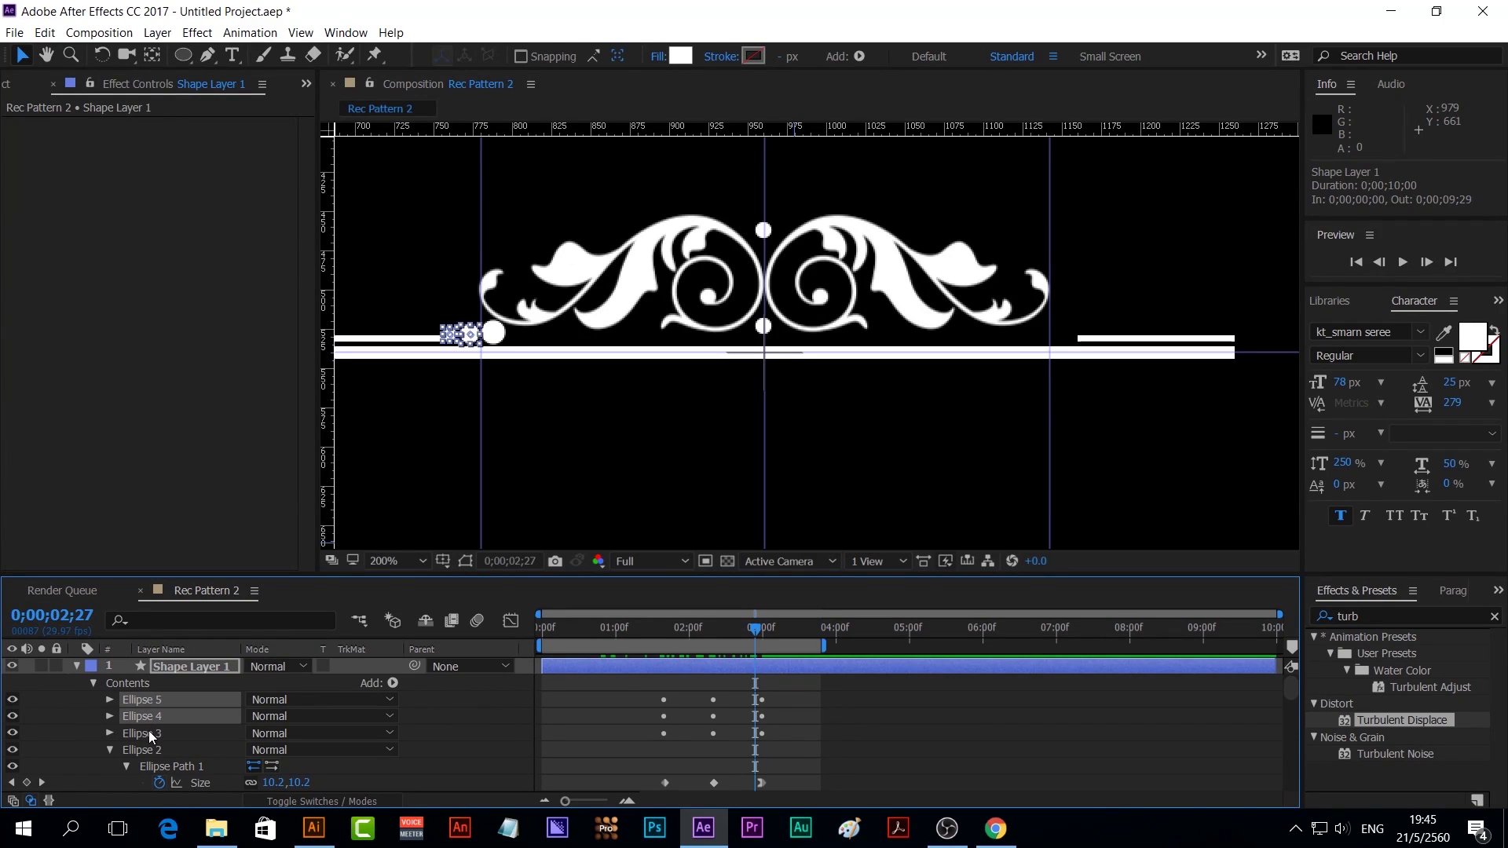
pyautogui.keyDown('shift'); pyautogui.click(149, 733); pyautogui.keyUp('shift')
pyautogui.hotkey('ctrl', 'd')
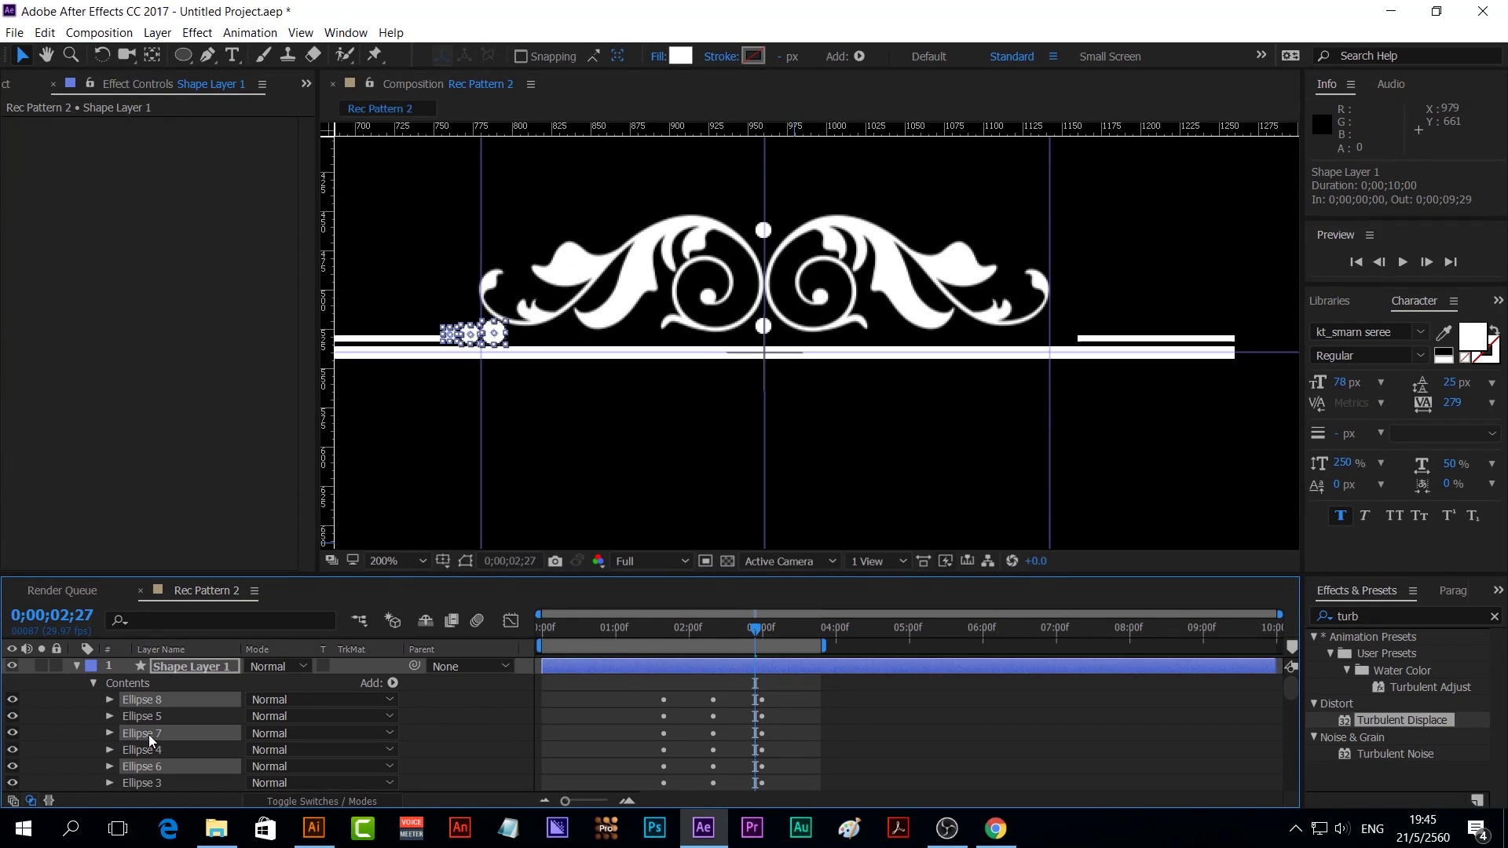
pyautogui.moveTo(157, 765); pyautogui.dragTo(163, 709)
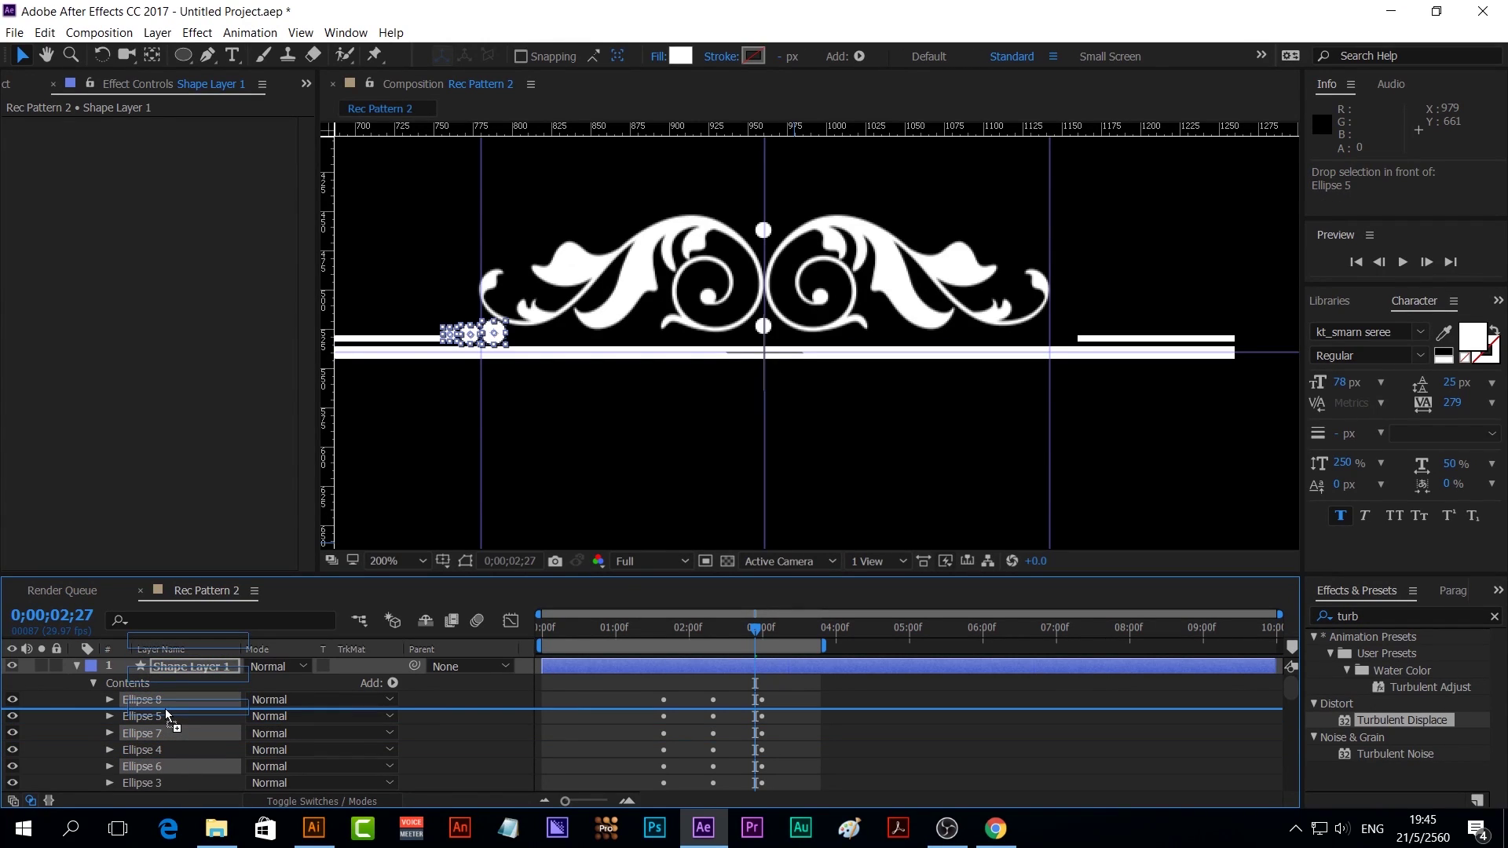
# Expand Ellipse 8's transform properties to show its Position of -200,-12
pyautogui.click(111, 700)
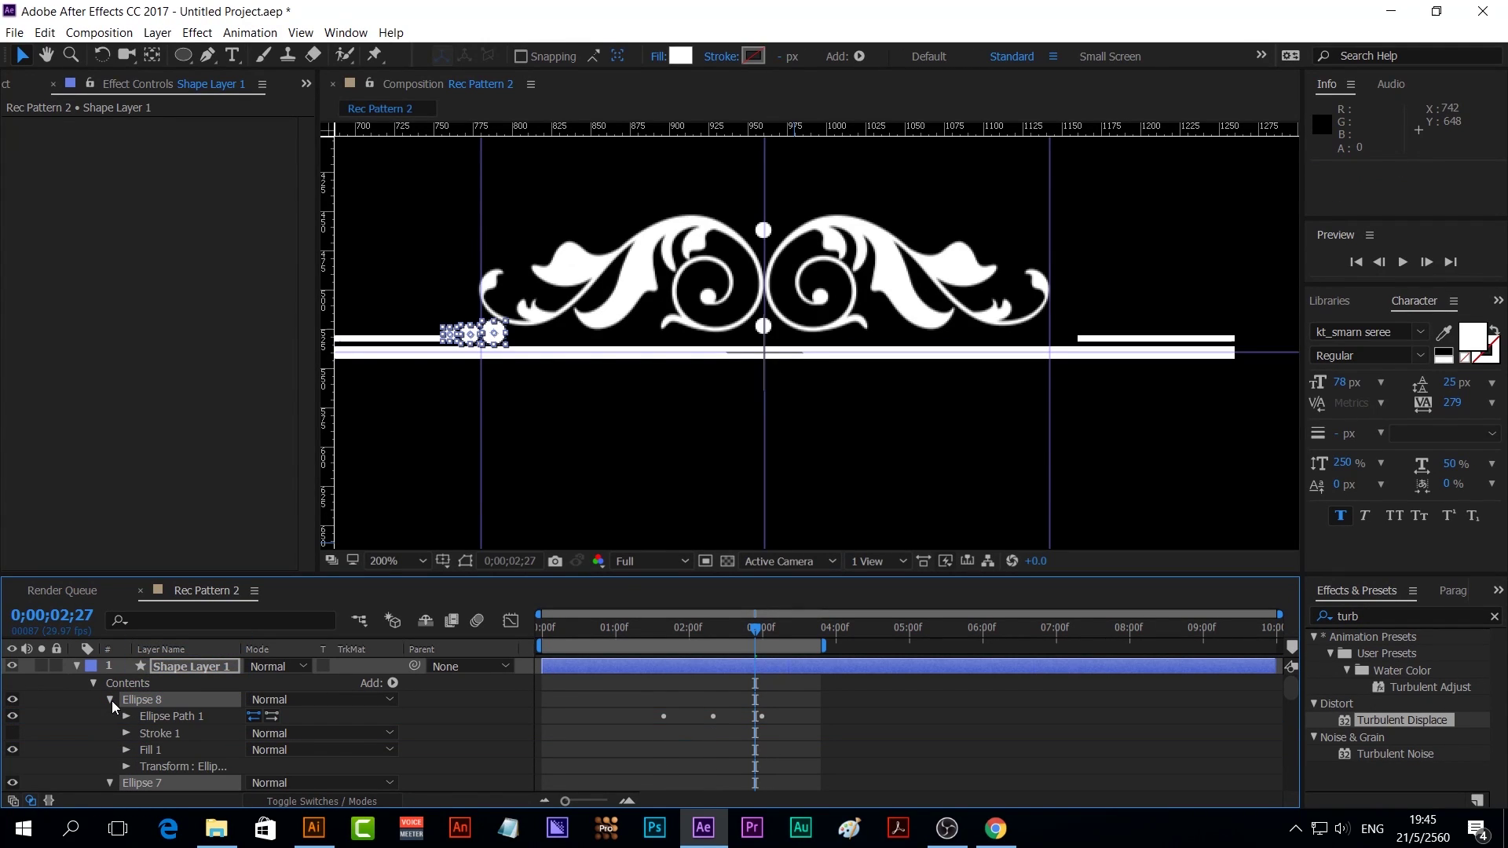
pyautogui.click(125, 767)
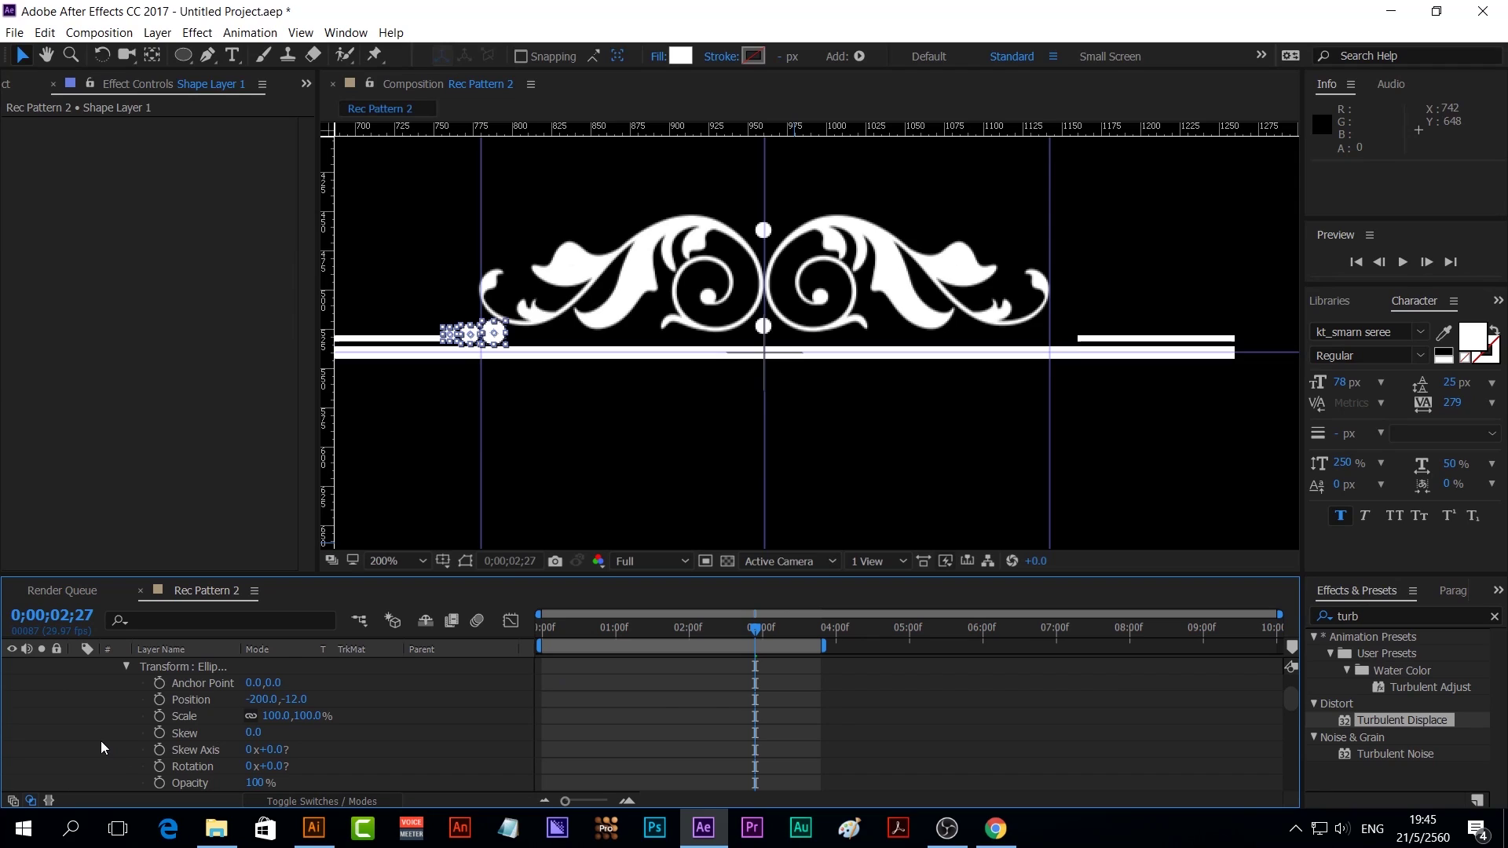
pyautogui.scroll(-2, 101, 741)
pyautogui.scroll(1, 86, 691)
pyautogui.scroll(2, 83, 680)
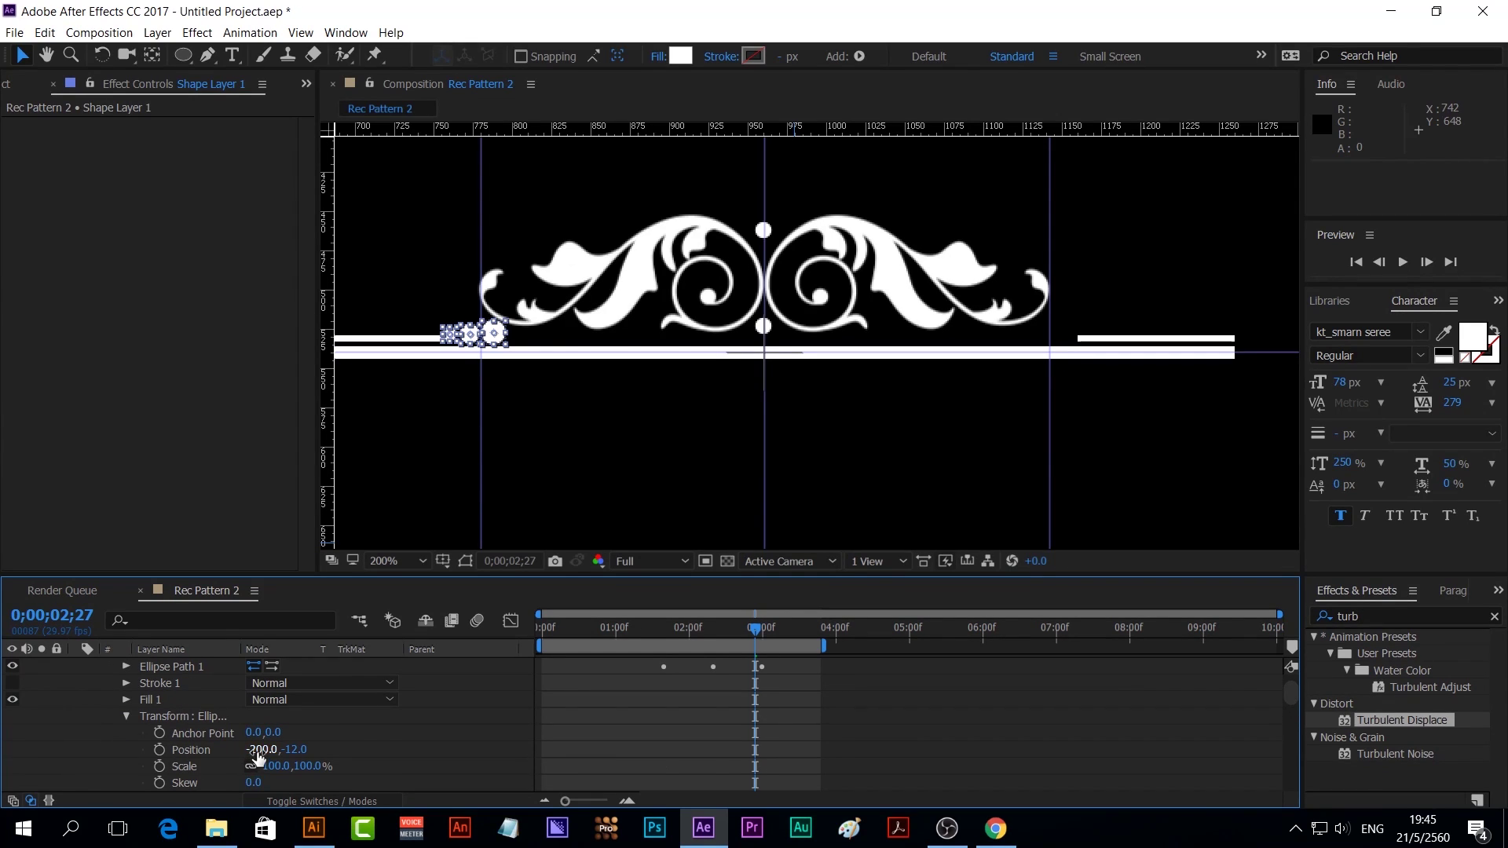
# Scrub Ellipse 8's Position X to slide its dot toward the ornament's right side
pyautogui.moveTo(258, 749); pyautogui.dragTo(645, 801)
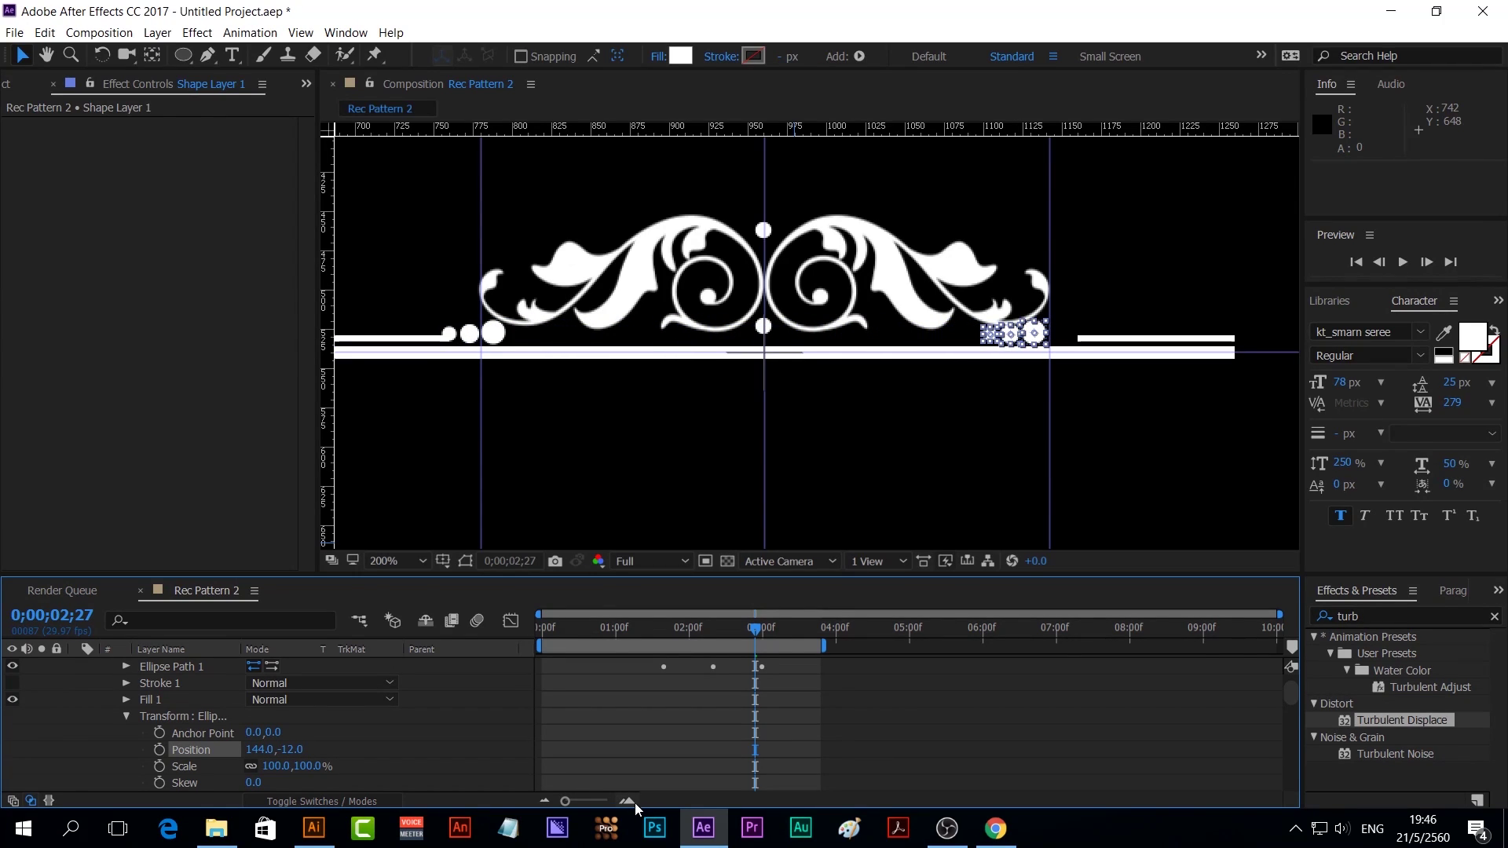
pyautogui.scroll(-2, 406, 751)
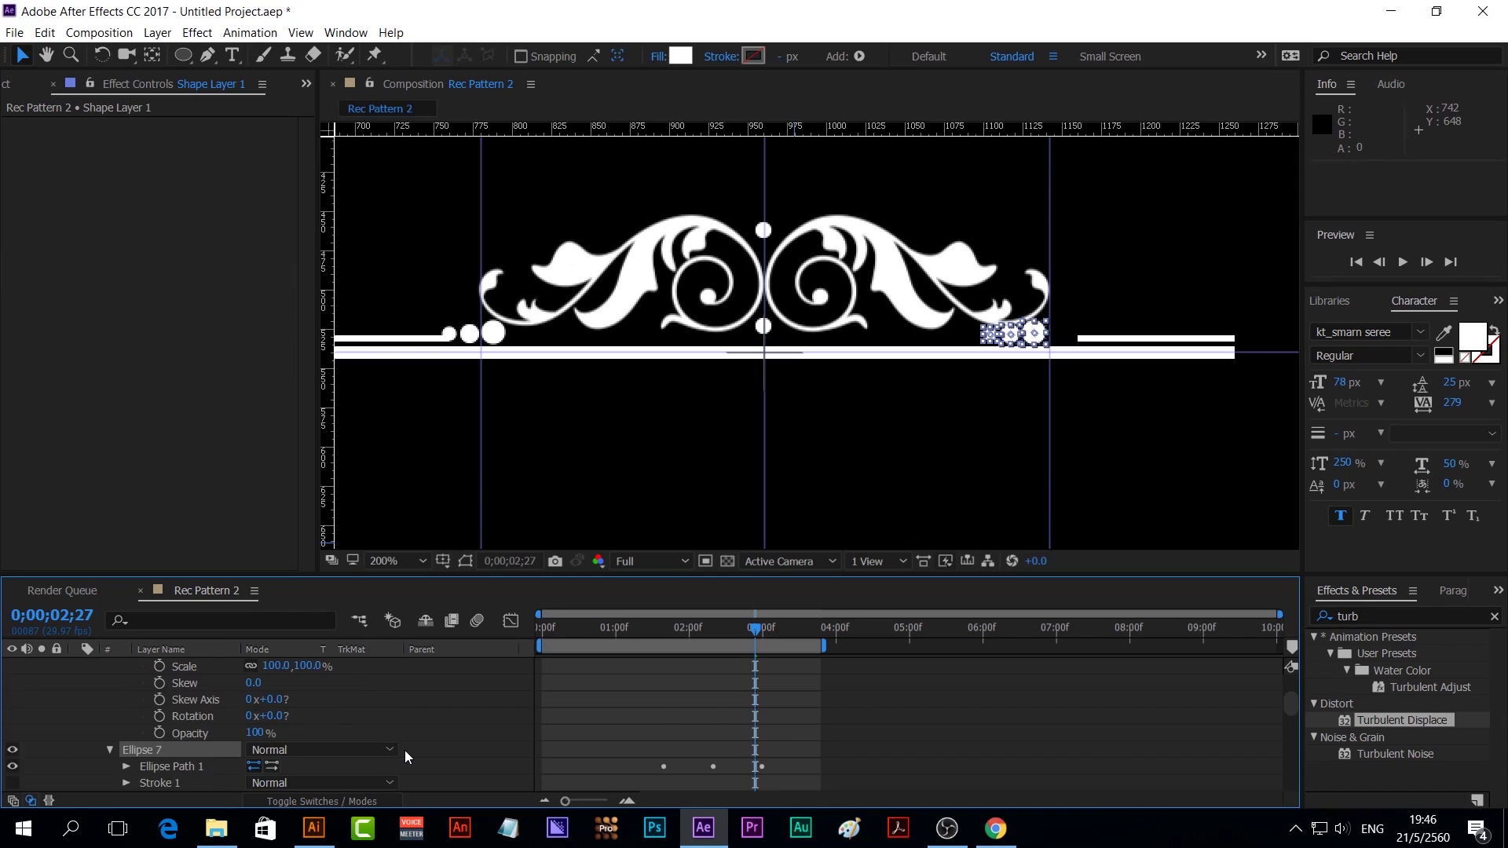
pyautogui.scroll(-1, 404, 751)
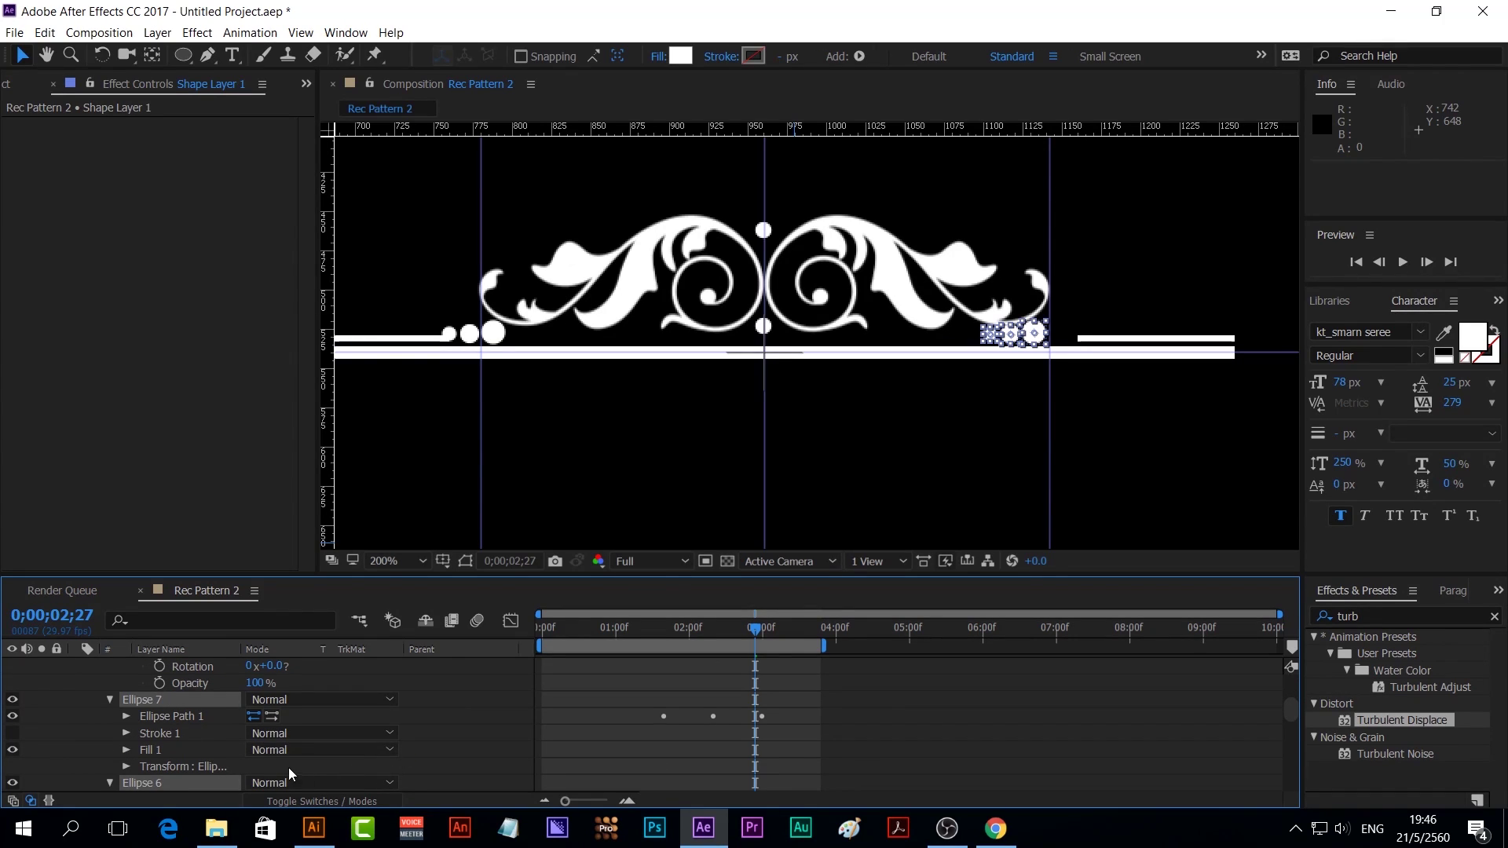
pyautogui.click(125, 767)
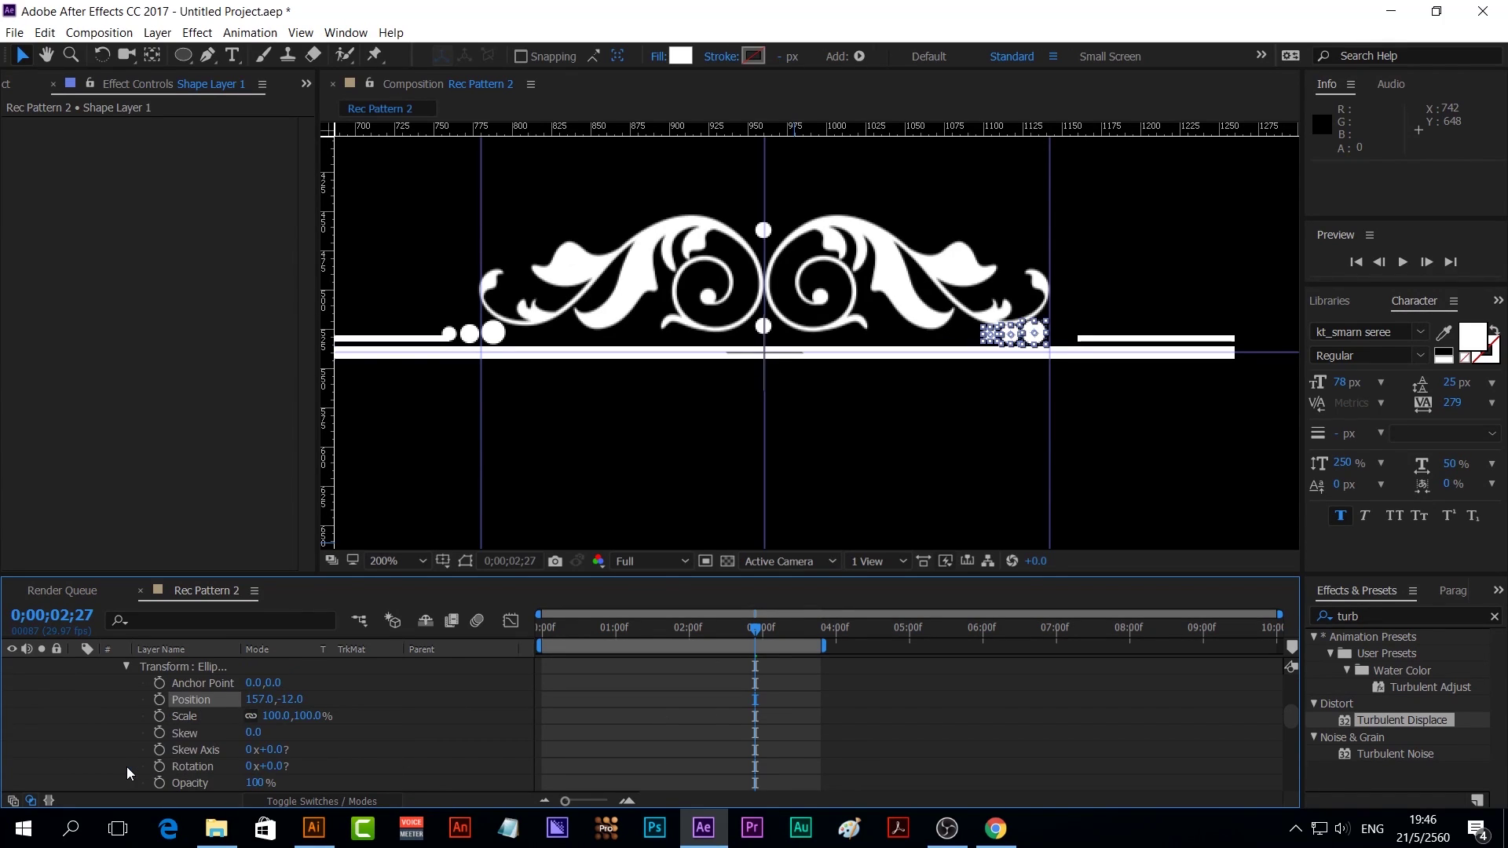
pyautogui.click(441, 735)
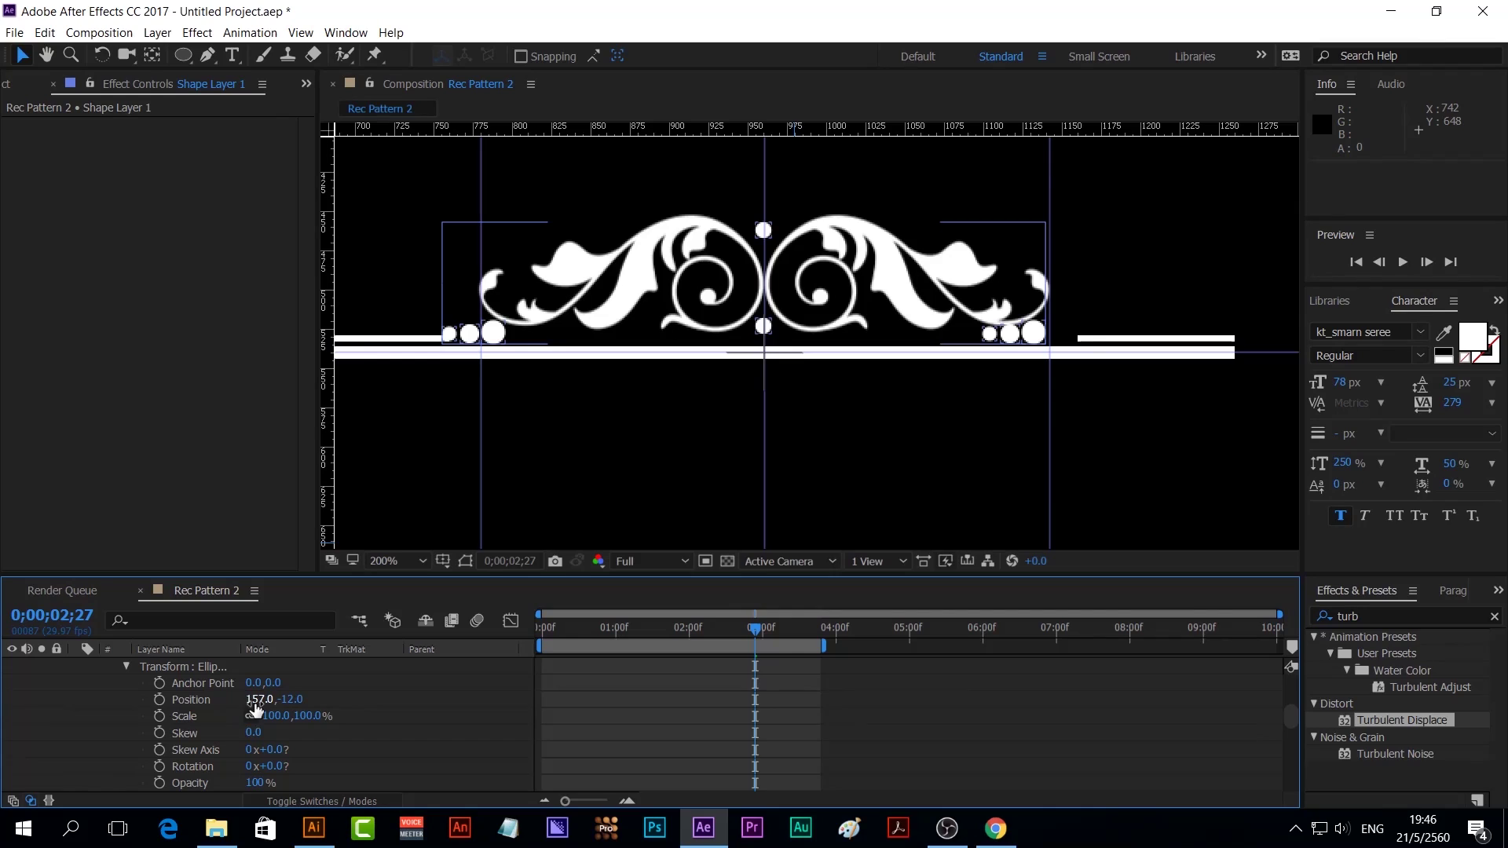
# Move the Ellipse 7 and Ellipse 6 dots right to complete the right-end row
pyautogui.moveTo(255, 701); pyautogui.dragTo(292, 715)
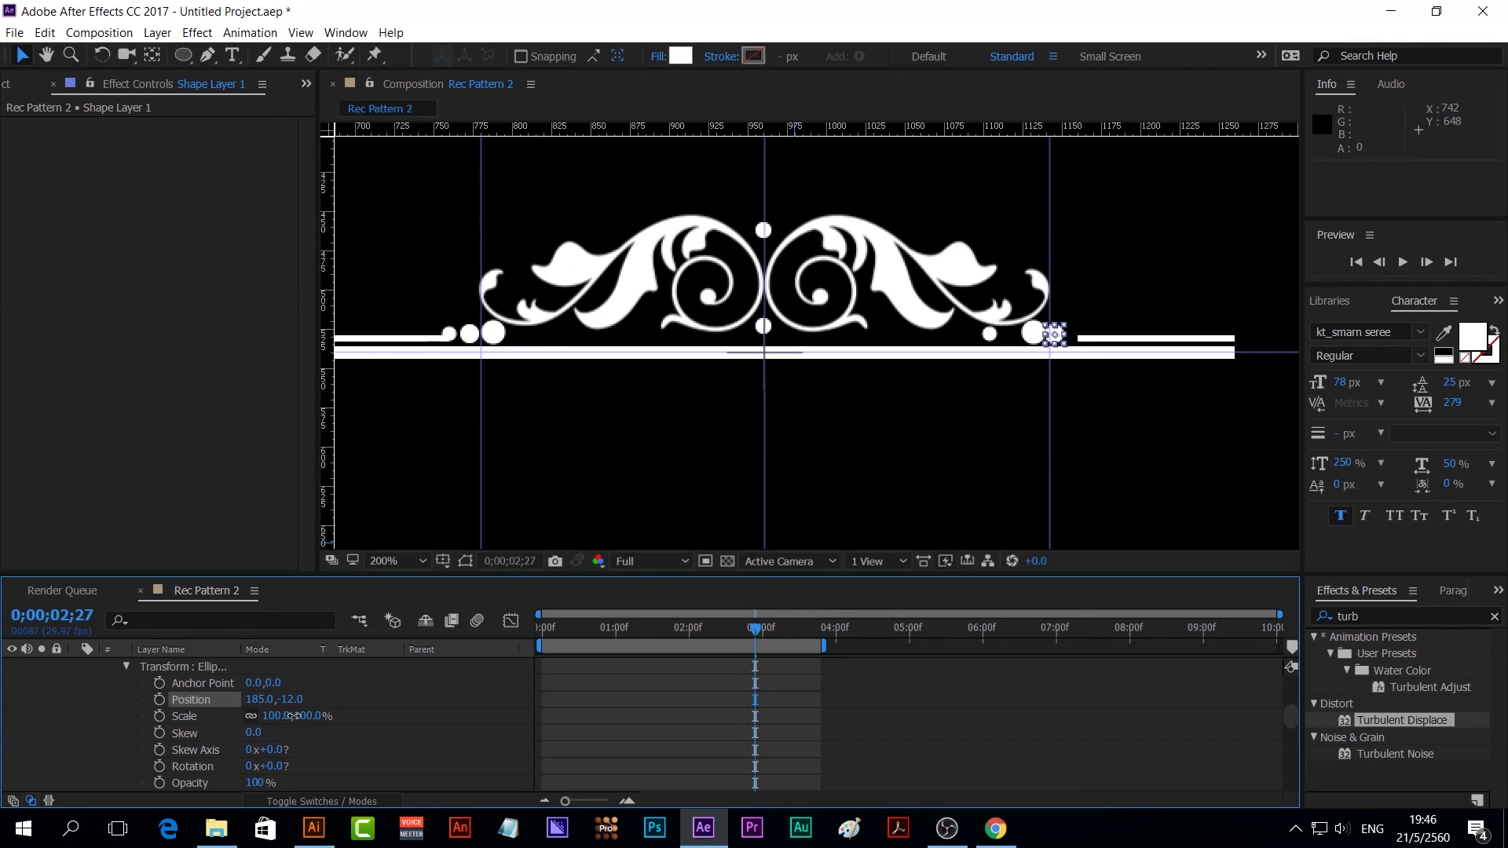
pyautogui.scroll(-3, 355, 715)
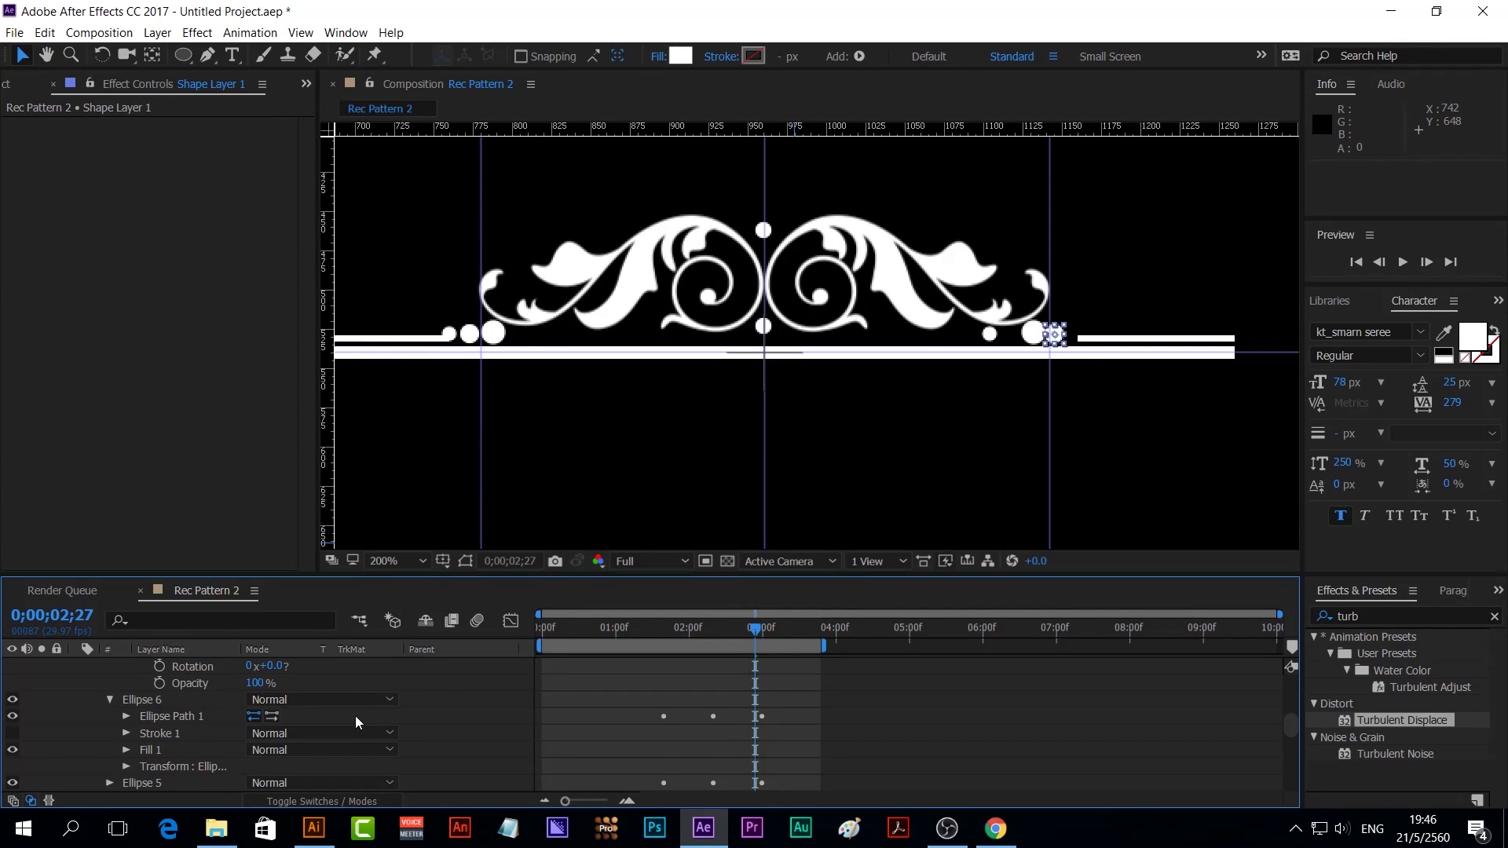
pyautogui.scroll(3, 145, 727)
pyautogui.moveTo(259, 700); pyautogui.dragTo(328, 717)
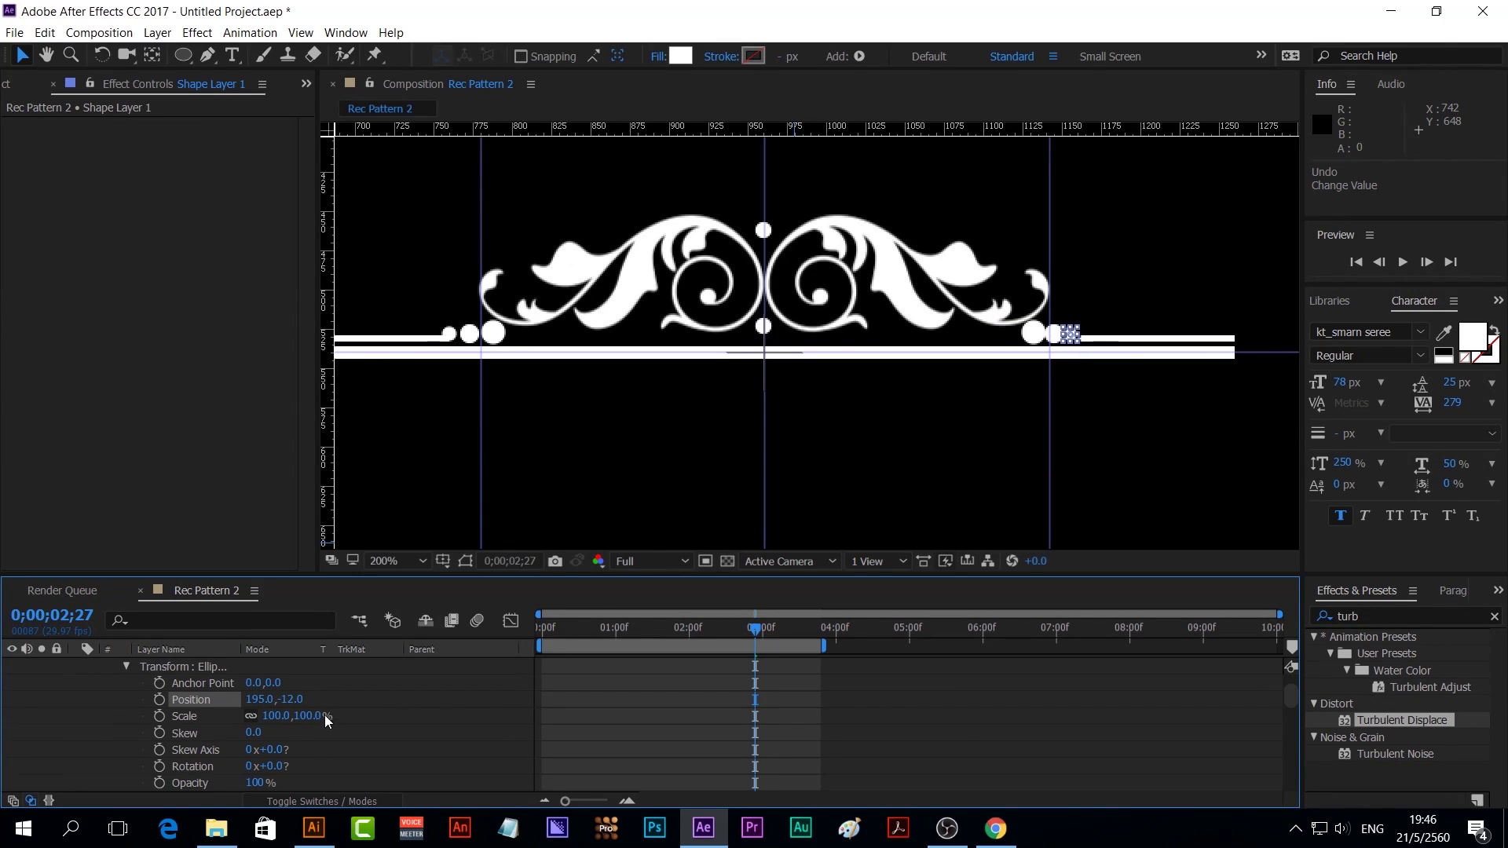
pyautogui.click(397, 728)
# Select Shape Layer 1 and bring up its context menu for renaming
pyautogui.scroll(2, 399, 731)
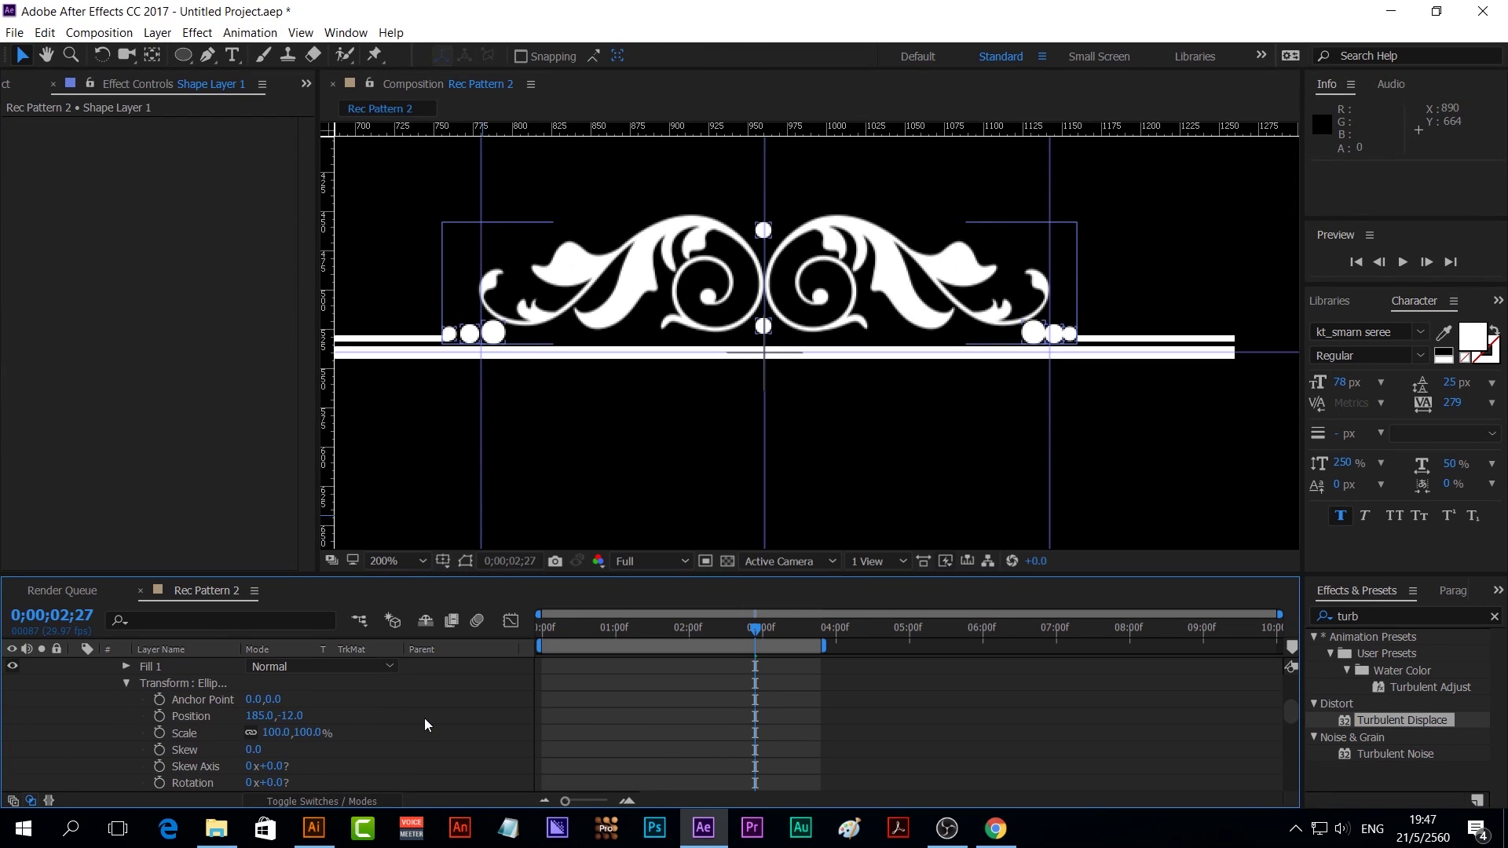
pyautogui.scroll(2, 424, 717)
pyautogui.scroll(2, 424, 721)
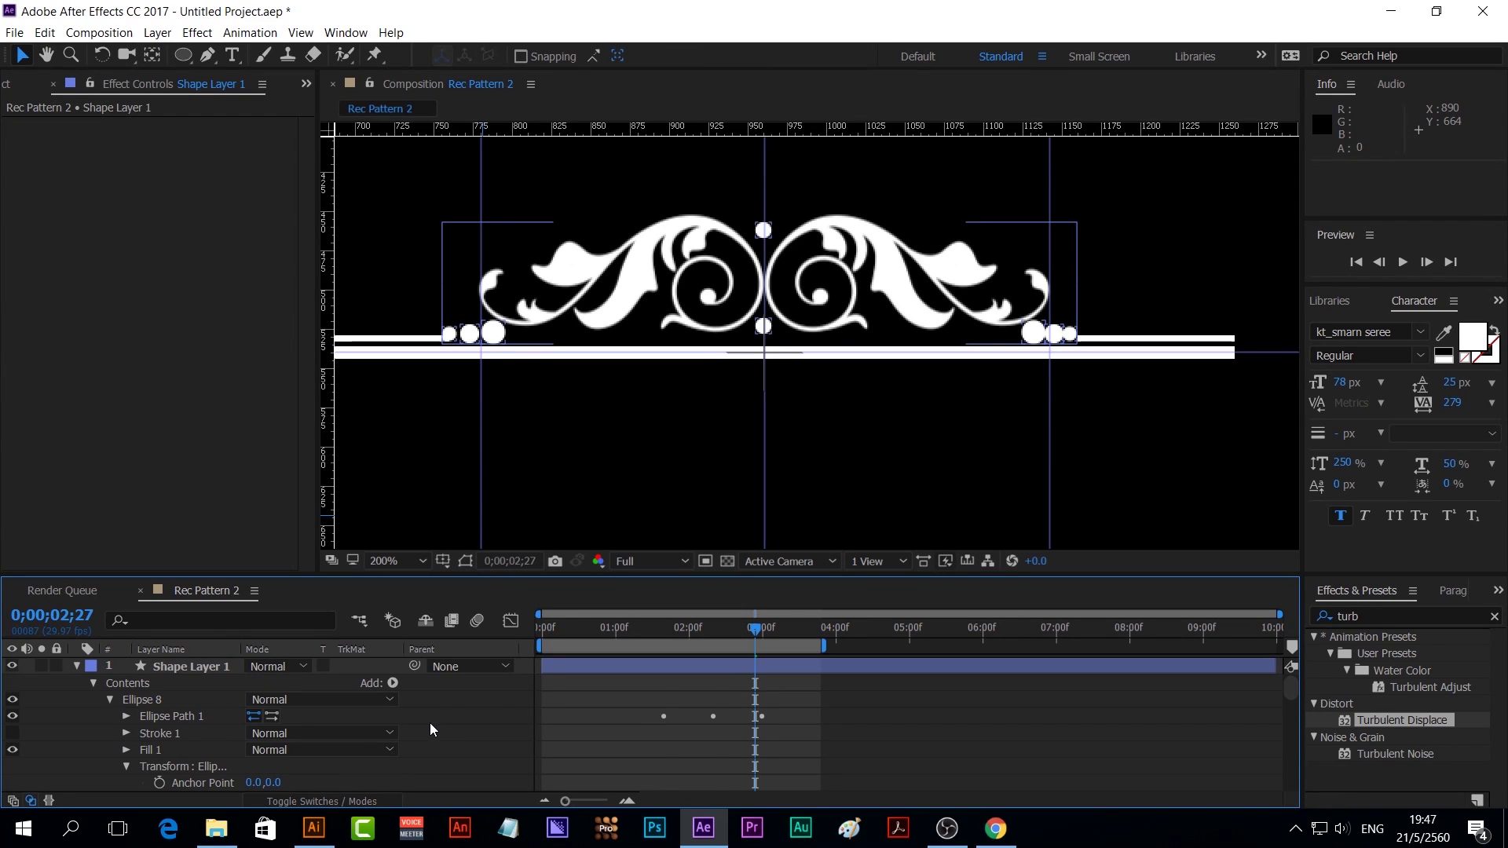
pyautogui.click(200, 667)
pyautogui.rightClick(200, 667)
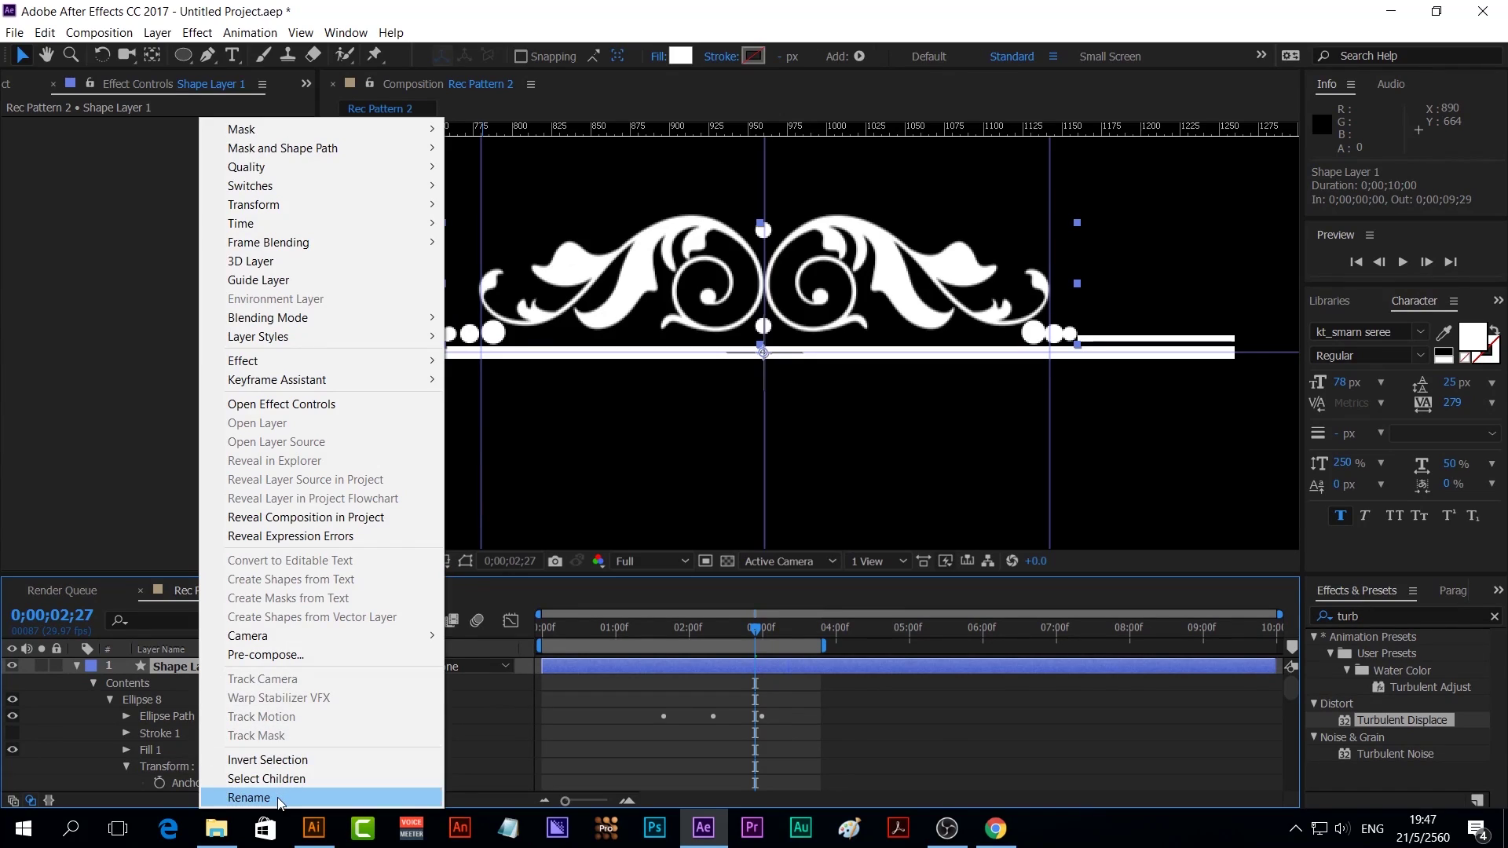
# Rename Shape Layer 1 to 'Circle' and preview the animation
pyautogui.click(350, 802)
pyautogui.write('C')
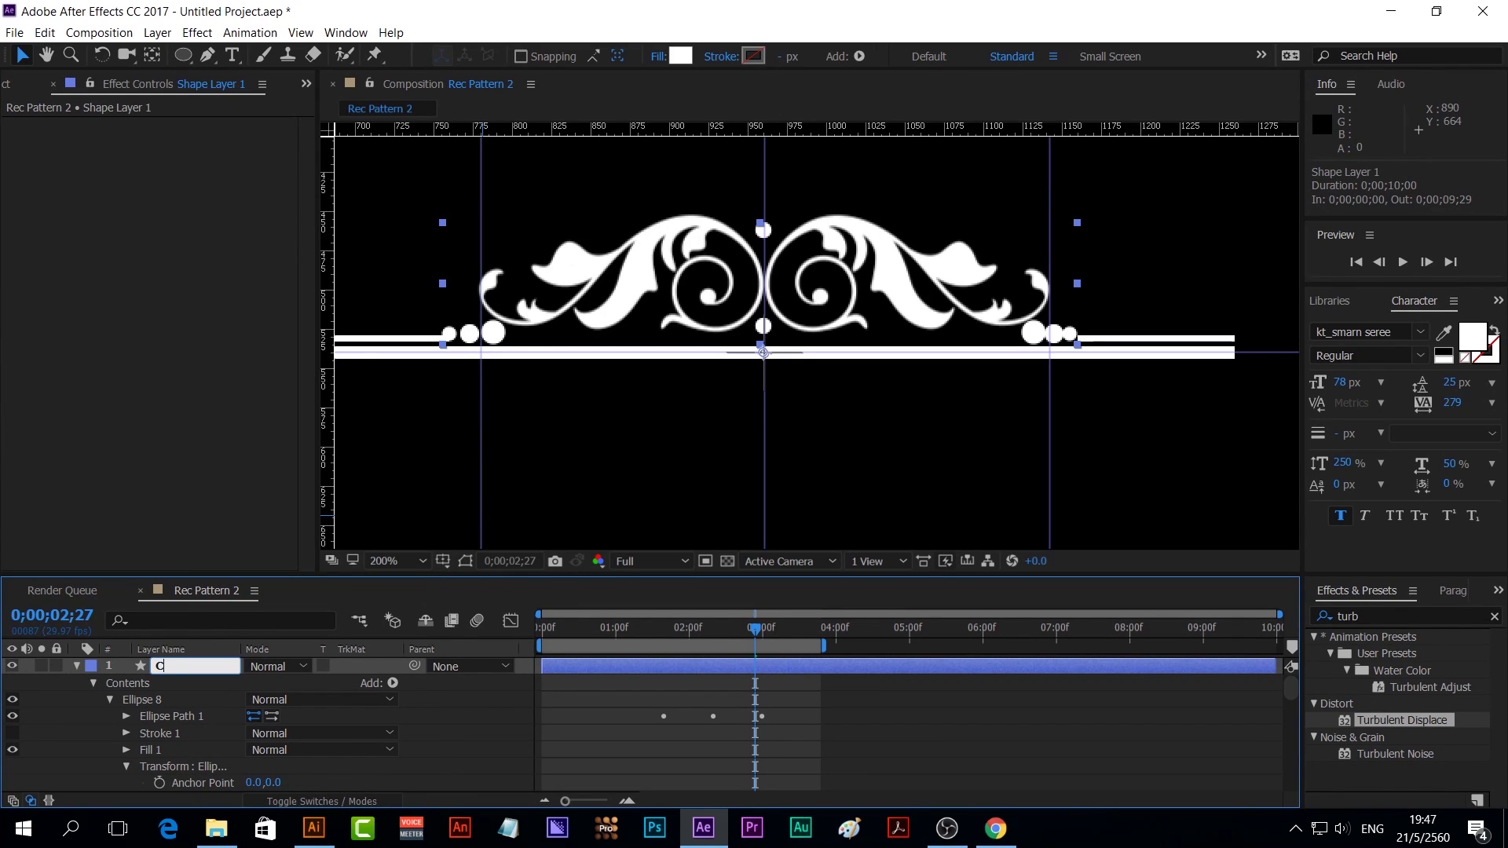
pyautogui.write('ircle')
pyautogui.press('Return')
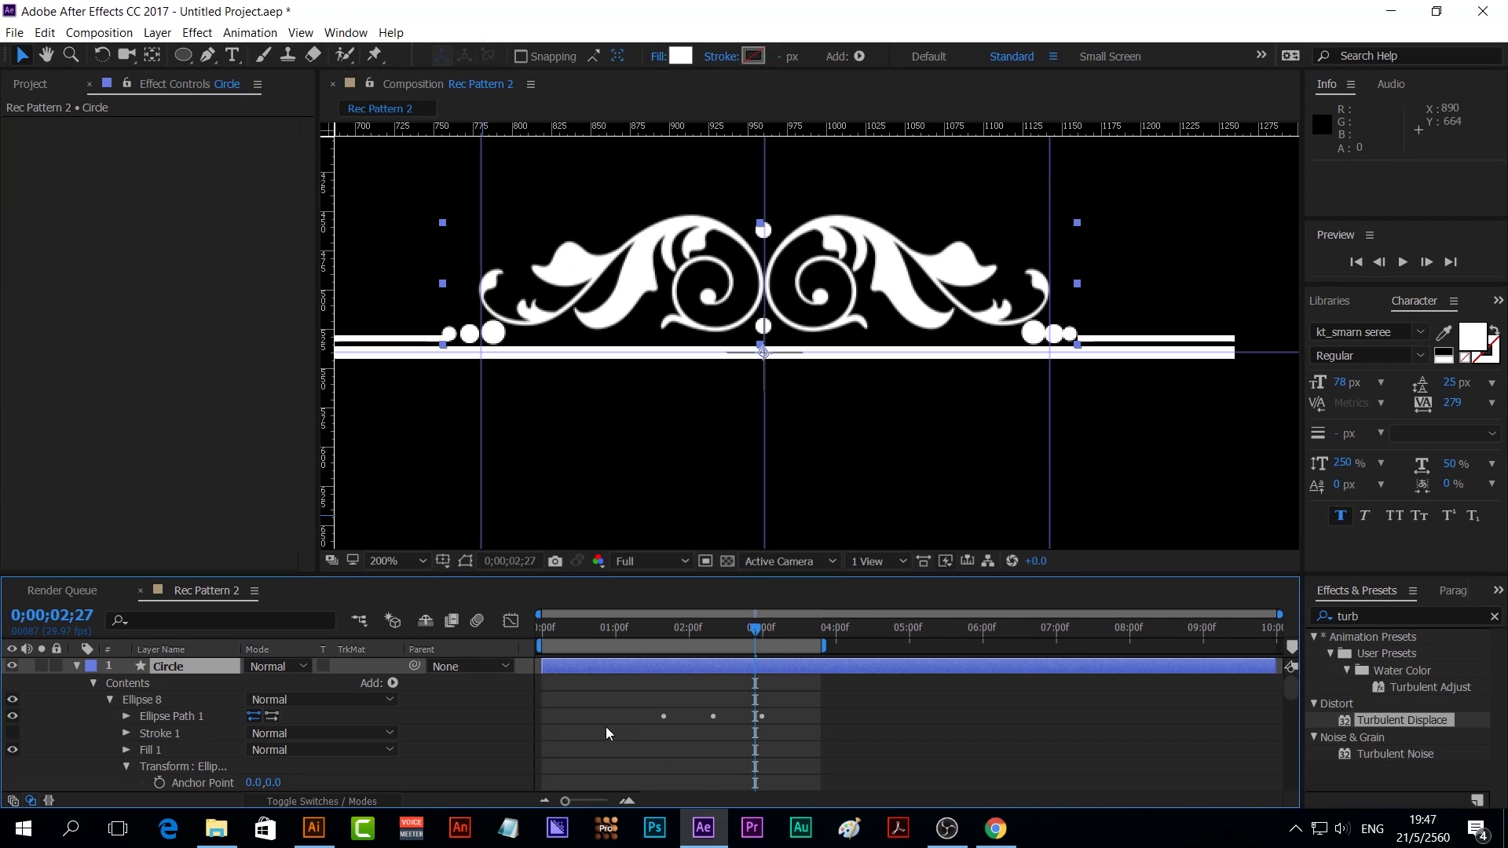
pyautogui.click(606, 727)
pyautogui.scroll(-2, 471, 730)
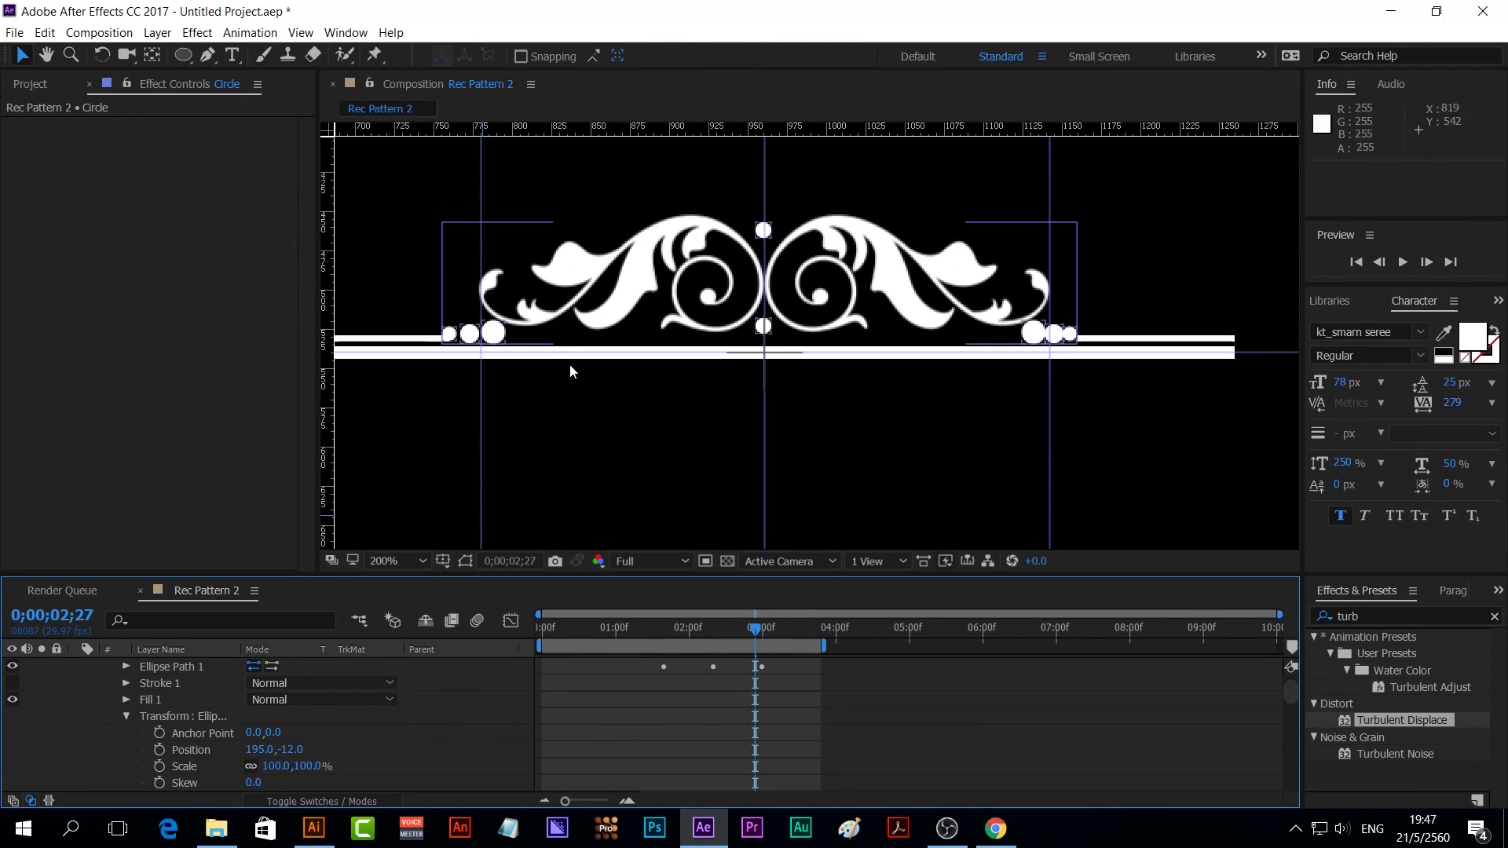
pyautogui.scroll(-4, 766, 265)
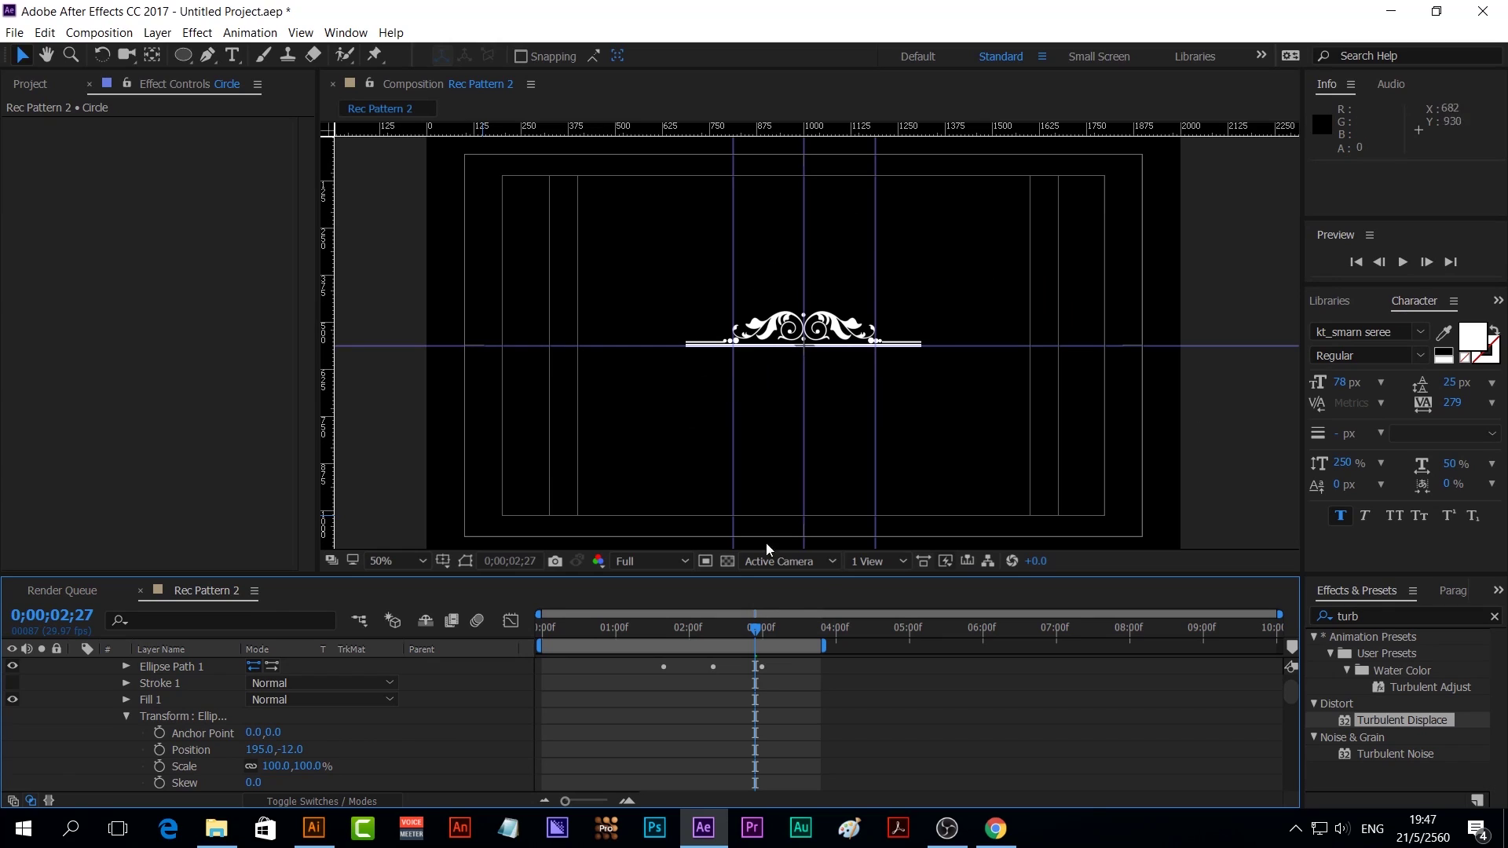
pyautogui.press('space')
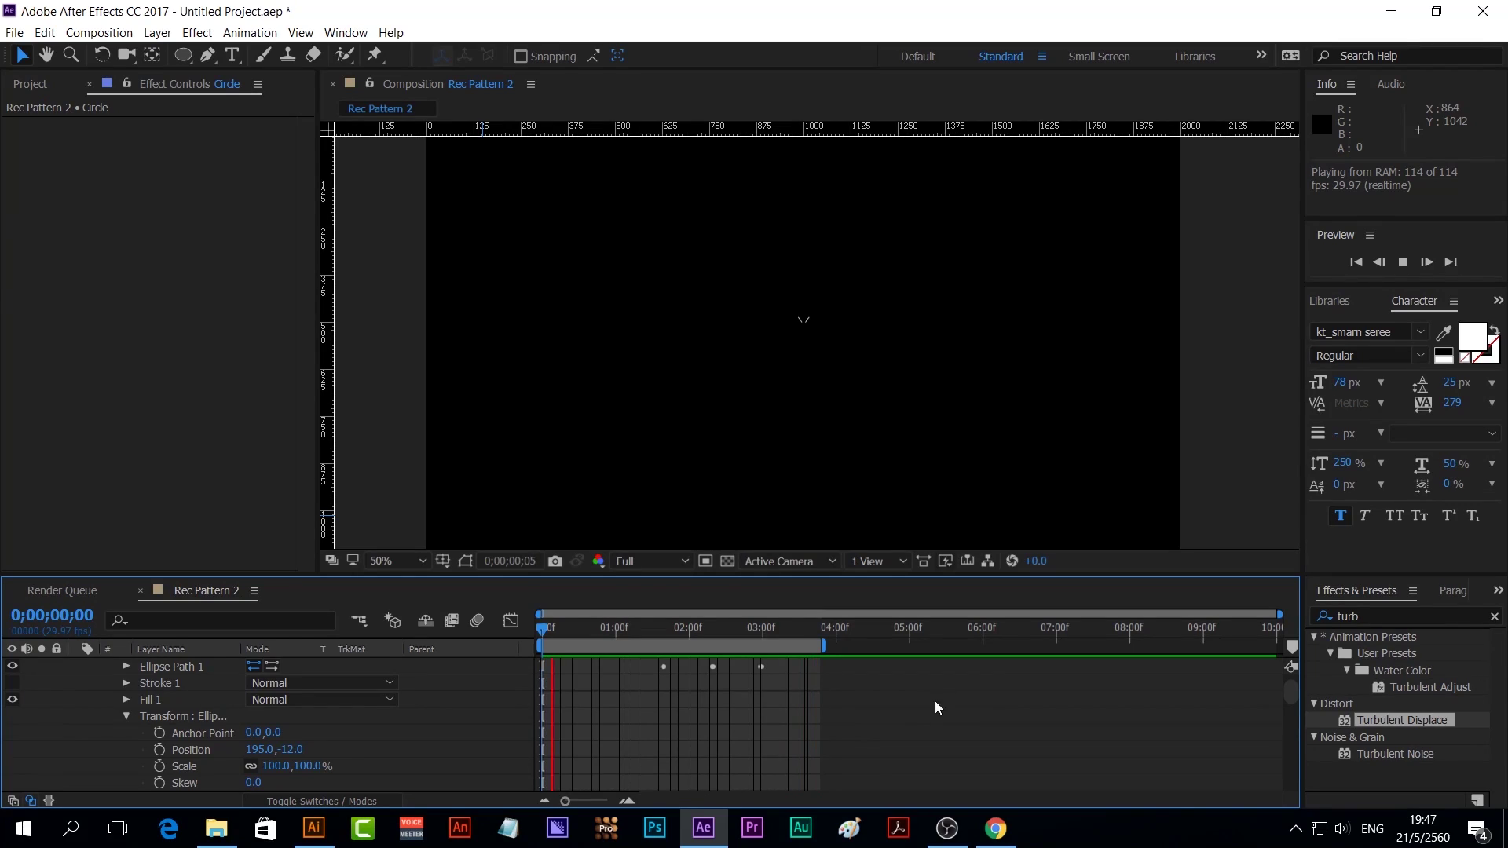
pyautogui.click(716, 625)
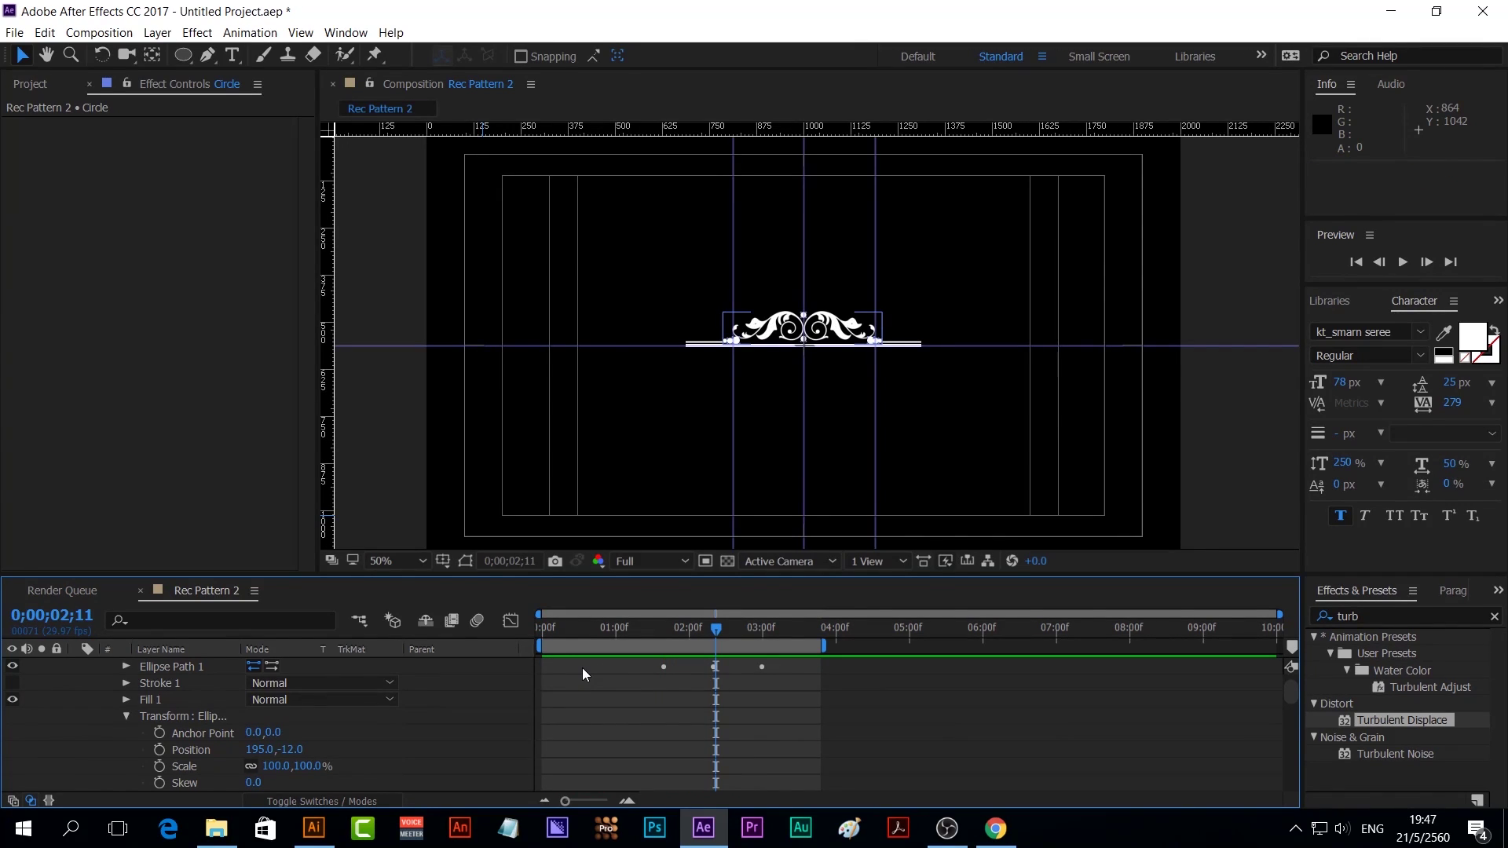
# Remove the centre, right and left vertical guides from the viewer
pyautogui.click(578, 669)
pyautogui.moveTo(801, 439); pyautogui.dragTo(326, 408)
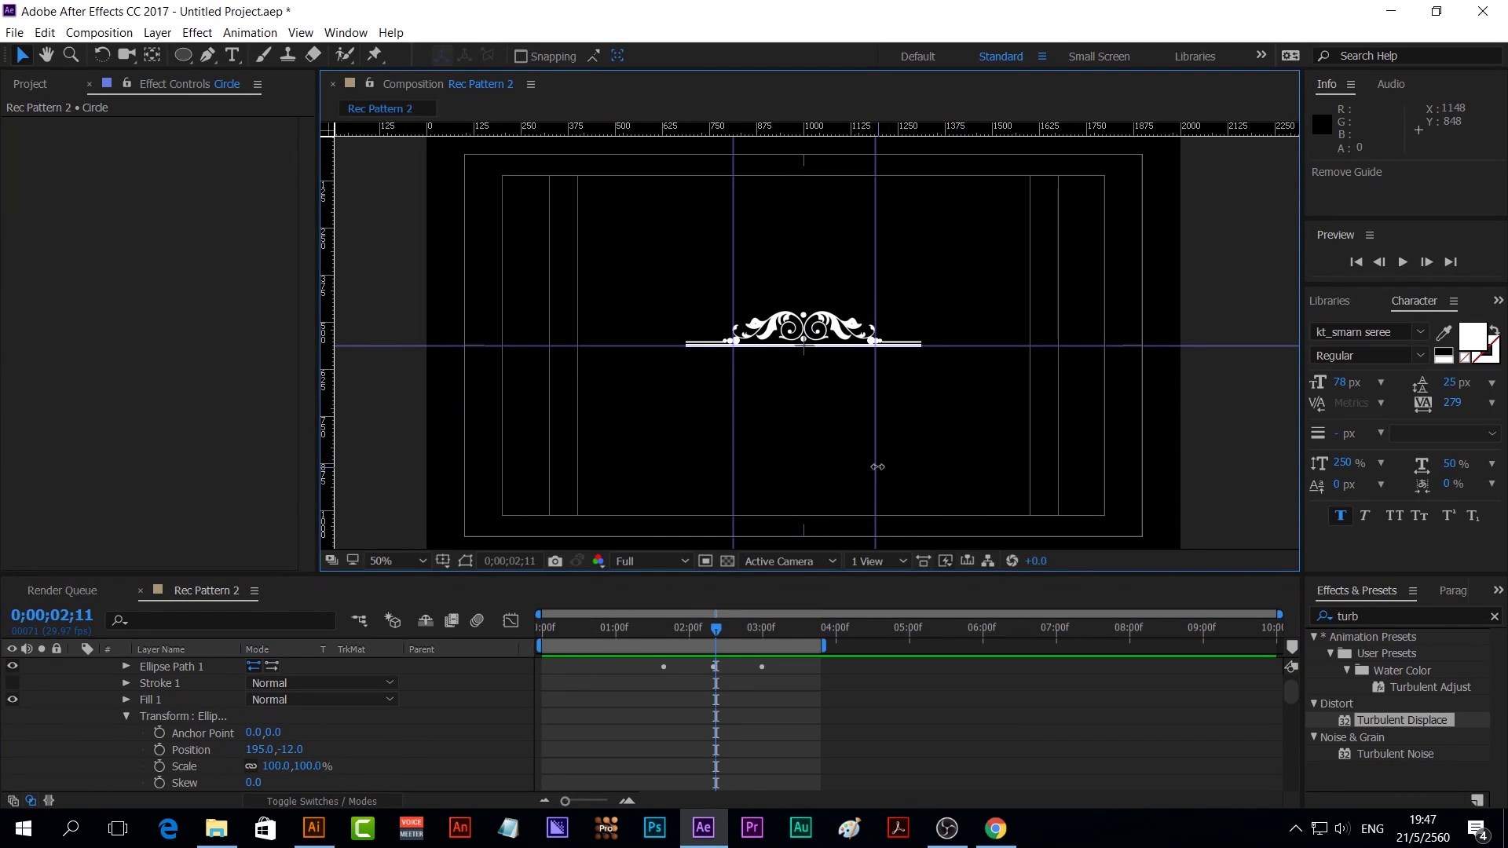
pyautogui.moveTo(877, 466); pyautogui.dragTo(1312, 463)
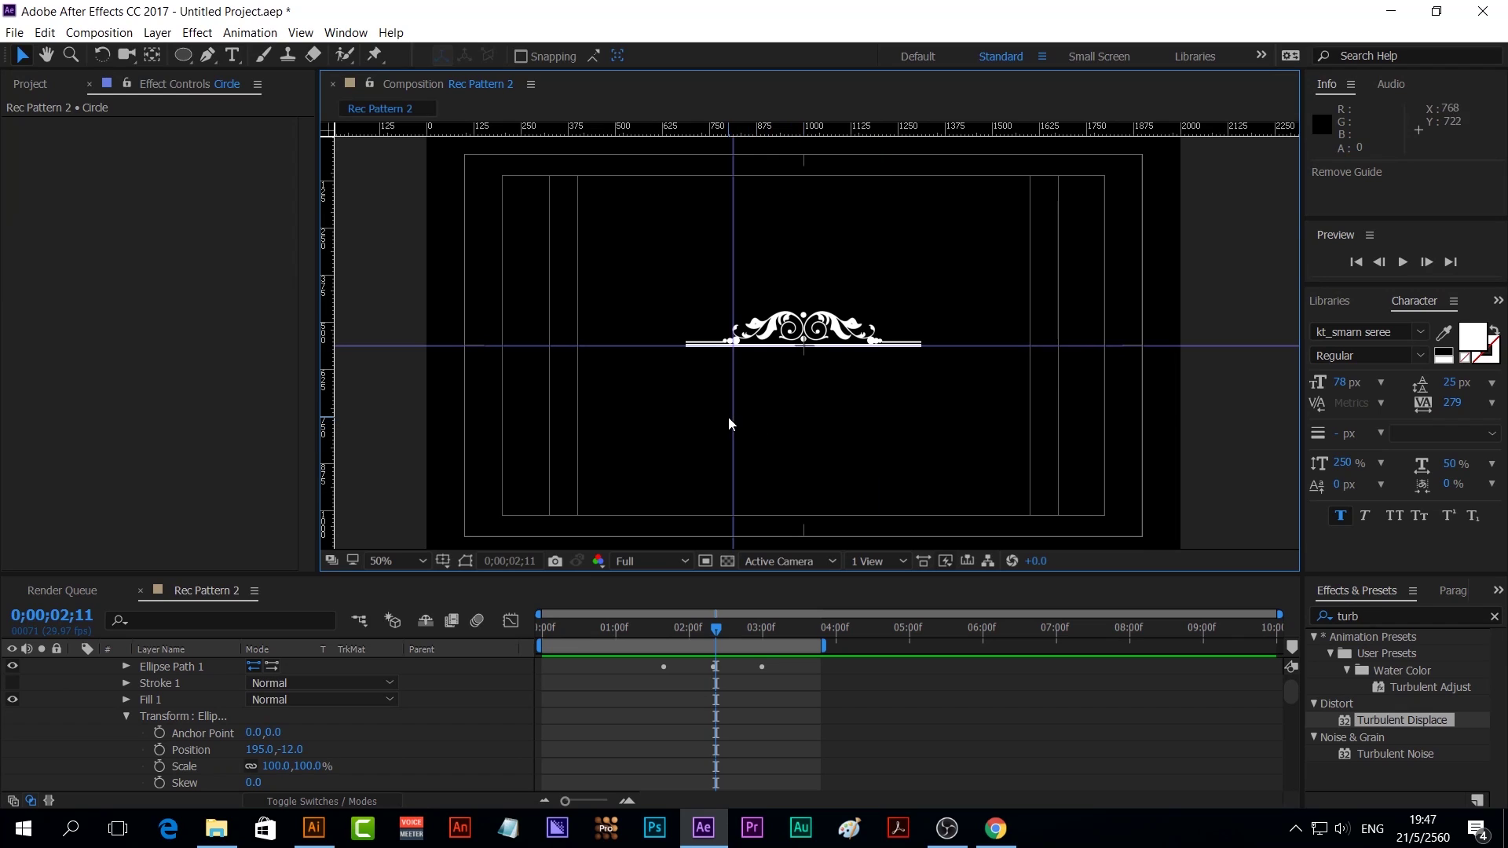
pyautogui.moveTo(732, 419)
pyautogui.mouseDown()
pyautogui.moveTo(291, 330)
pyautogui.moveTo(413, 71)
pyautogui.mouseUp()
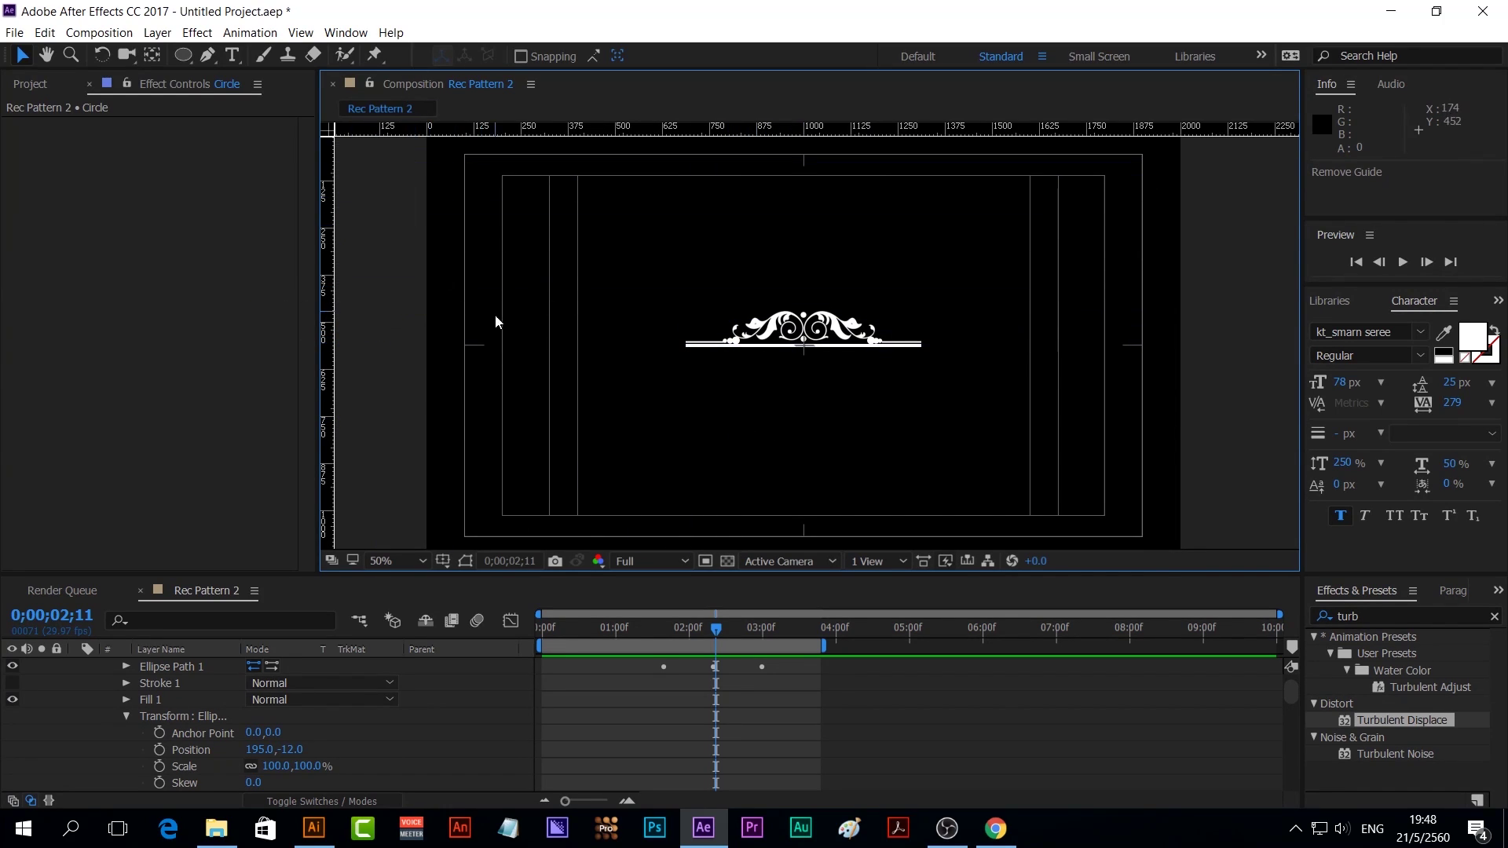
# Hide the title/action-safe frames in the composition viewer
pyautogui.click(442, 562)
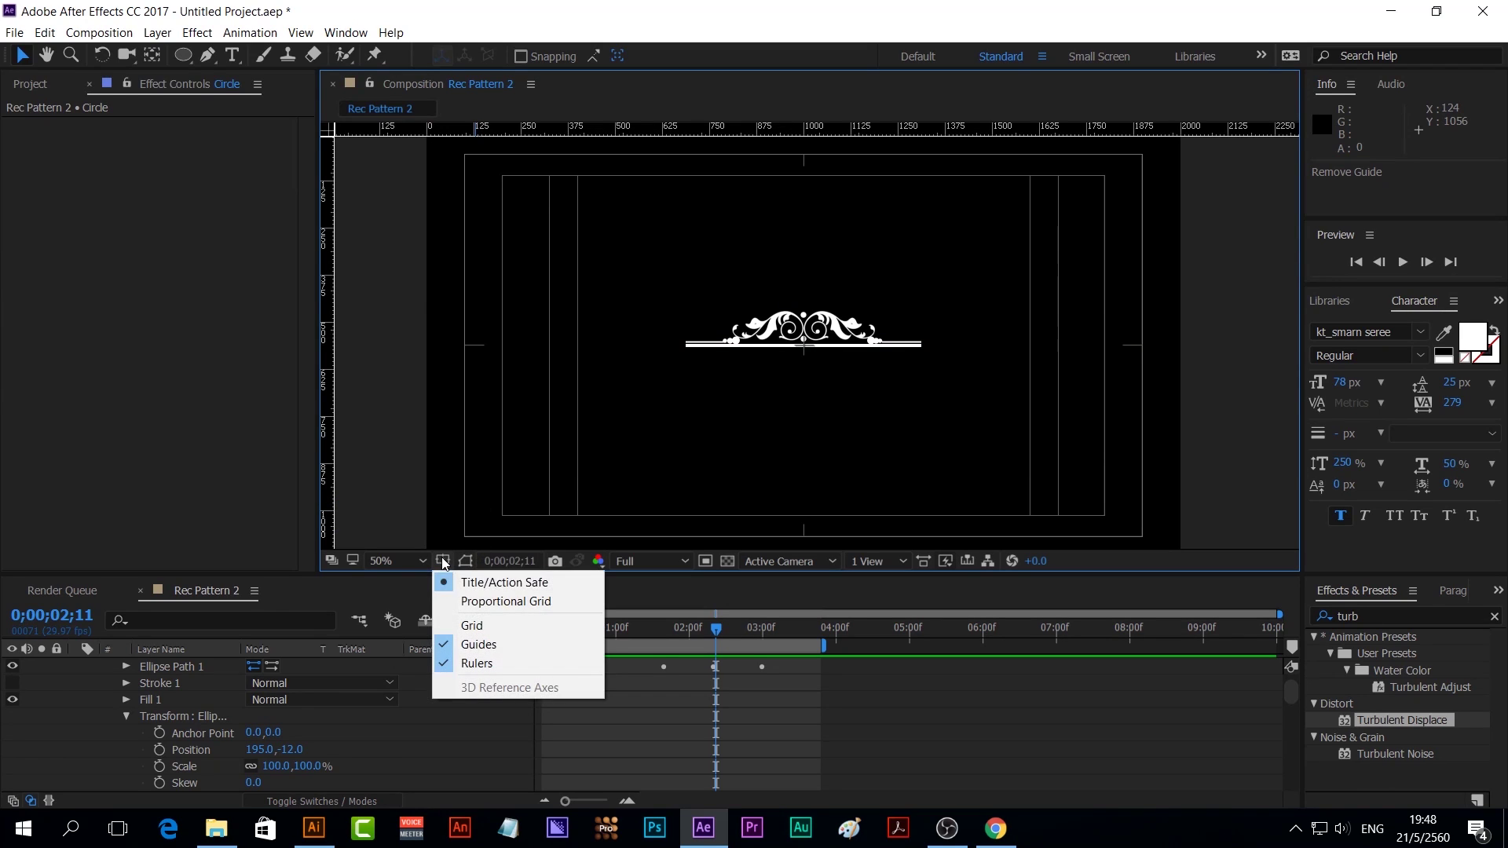
pyautogui.click(471, 584)
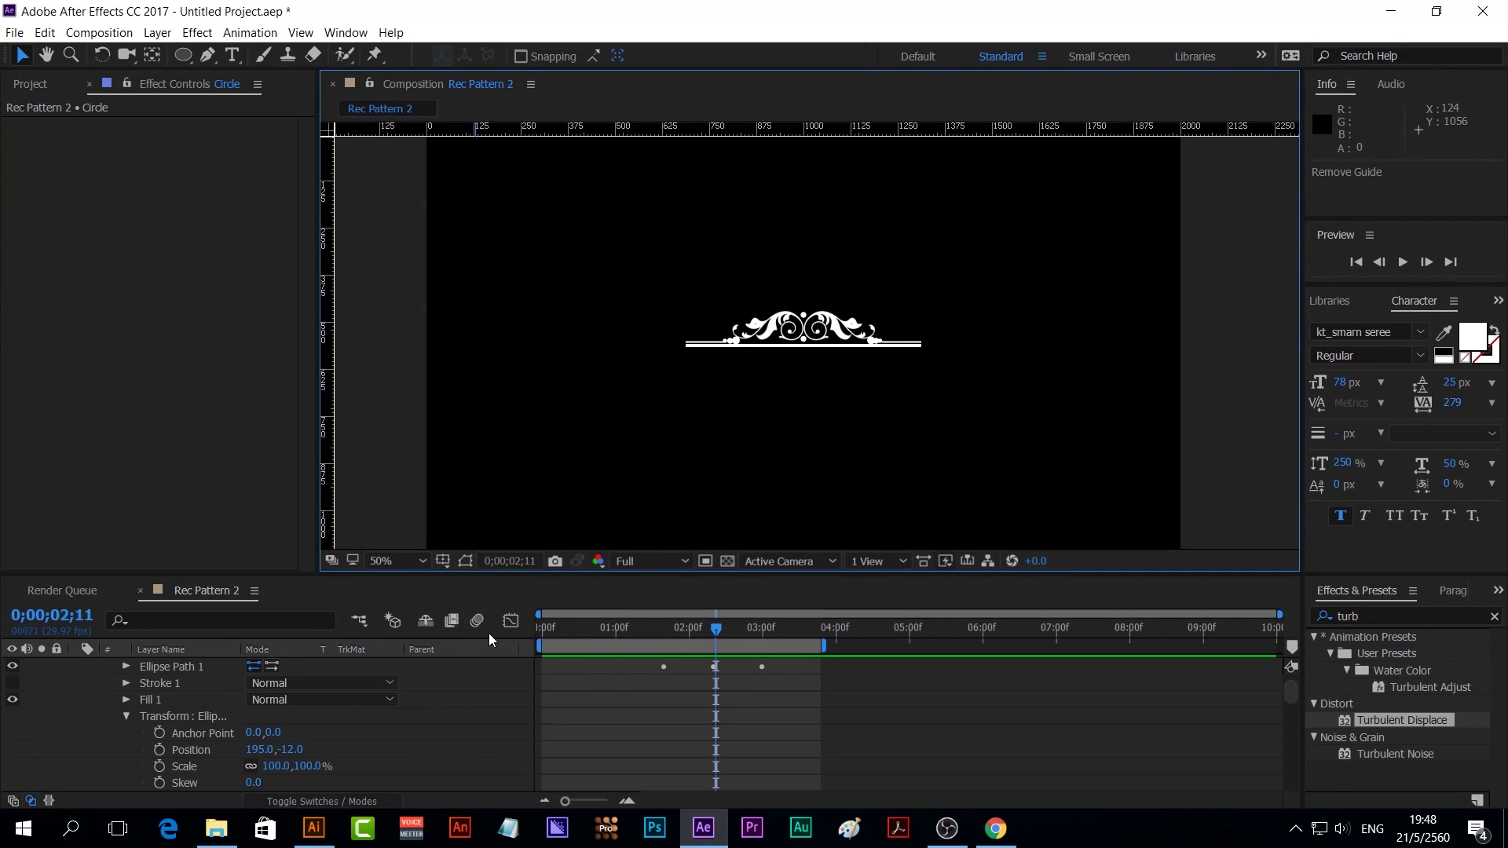
pyautogui.scroll(3, 82, 668)
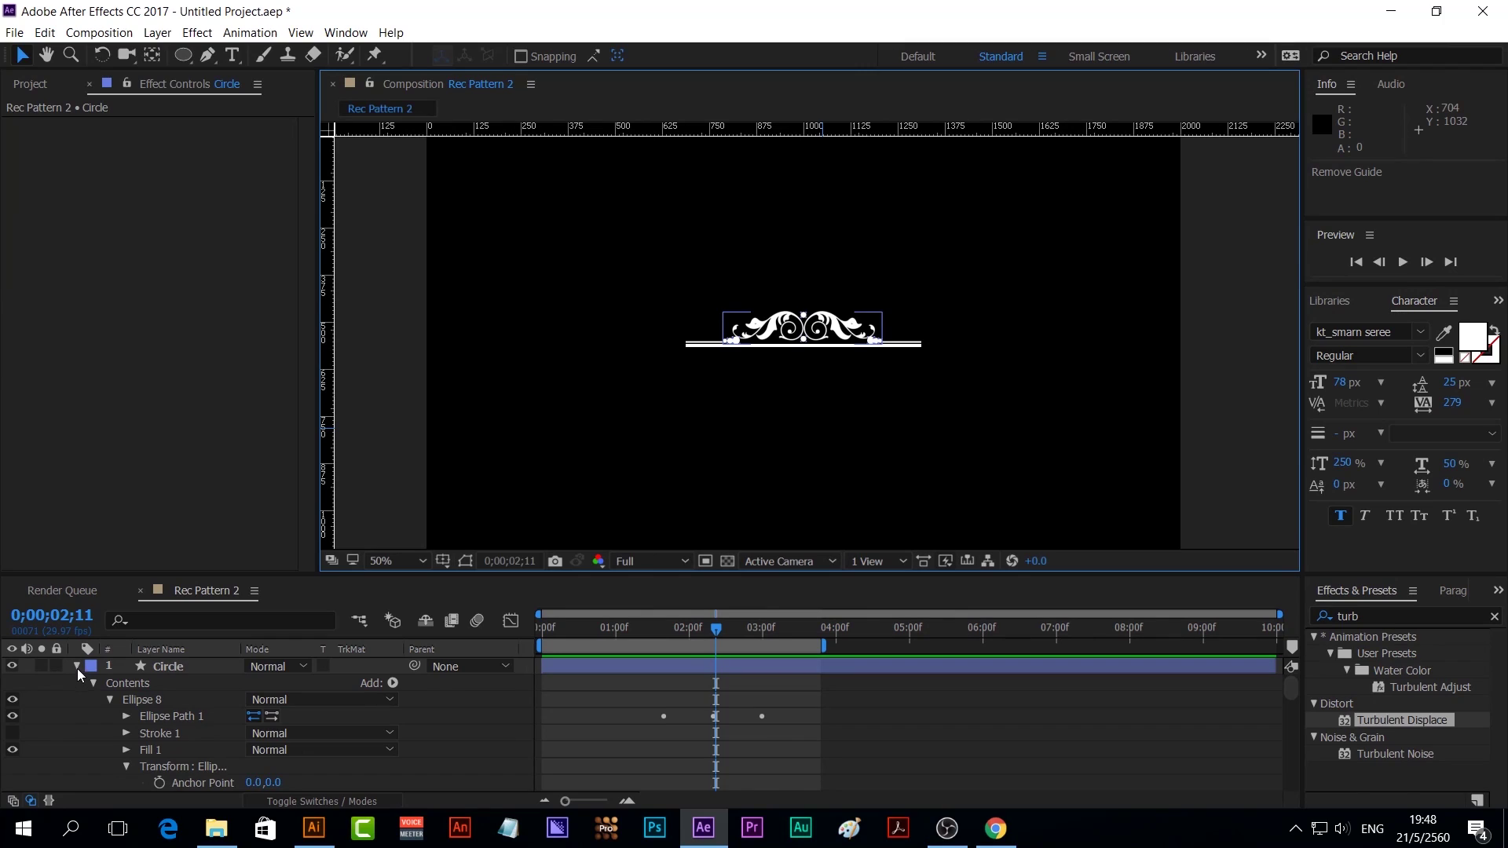
# Duplicate the ornament's Circle, Line and White Solid layers and move the copy down
pyautogui.click(77, 666)
pyautogui.moveTo(683, 355); pyautogui.dragTo(988, 430)
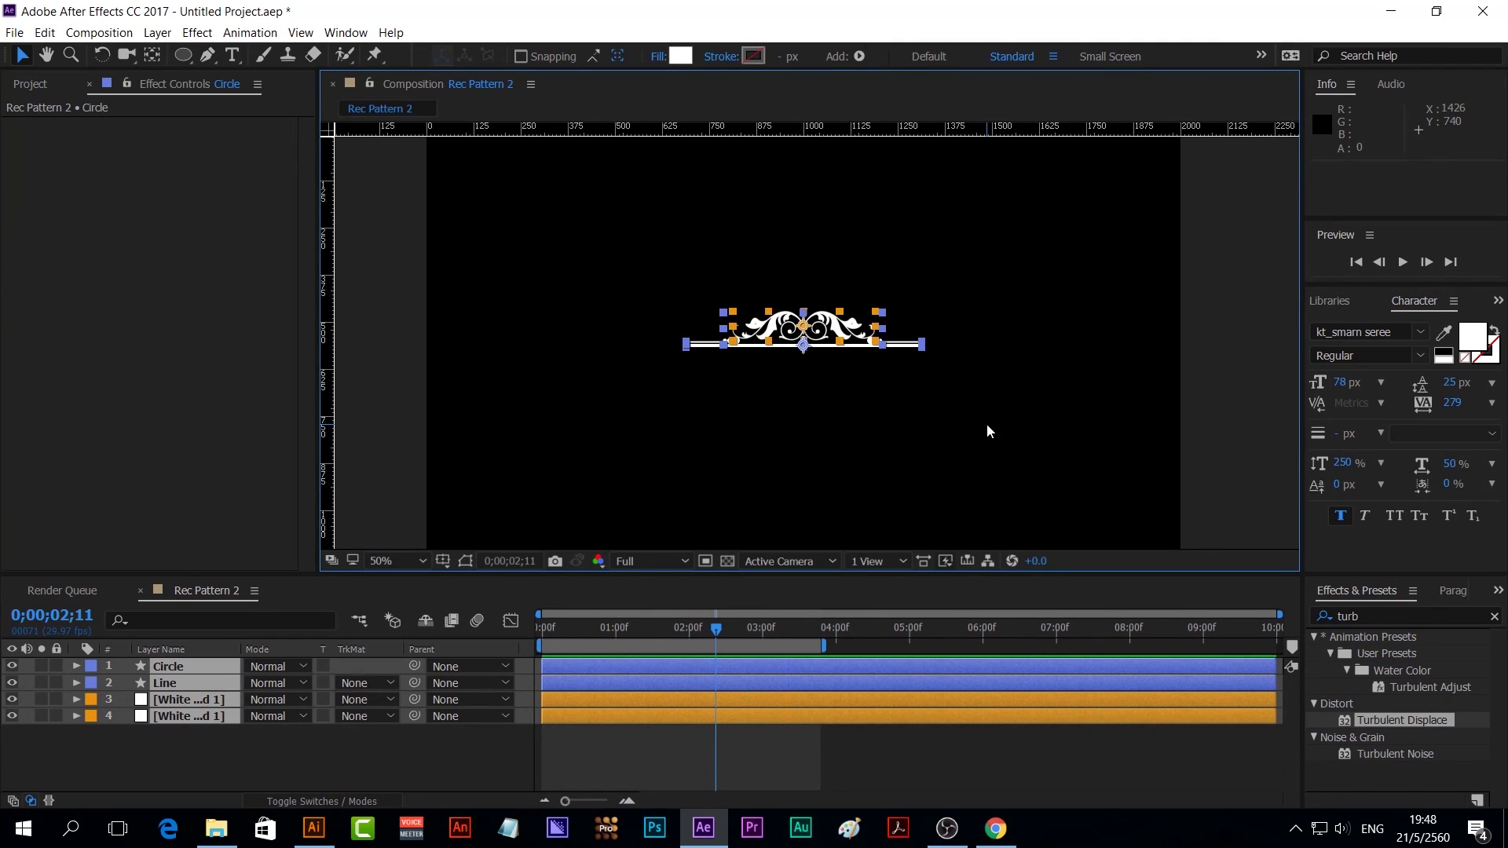
pyautogui.hotkey('ctrl', 'd')
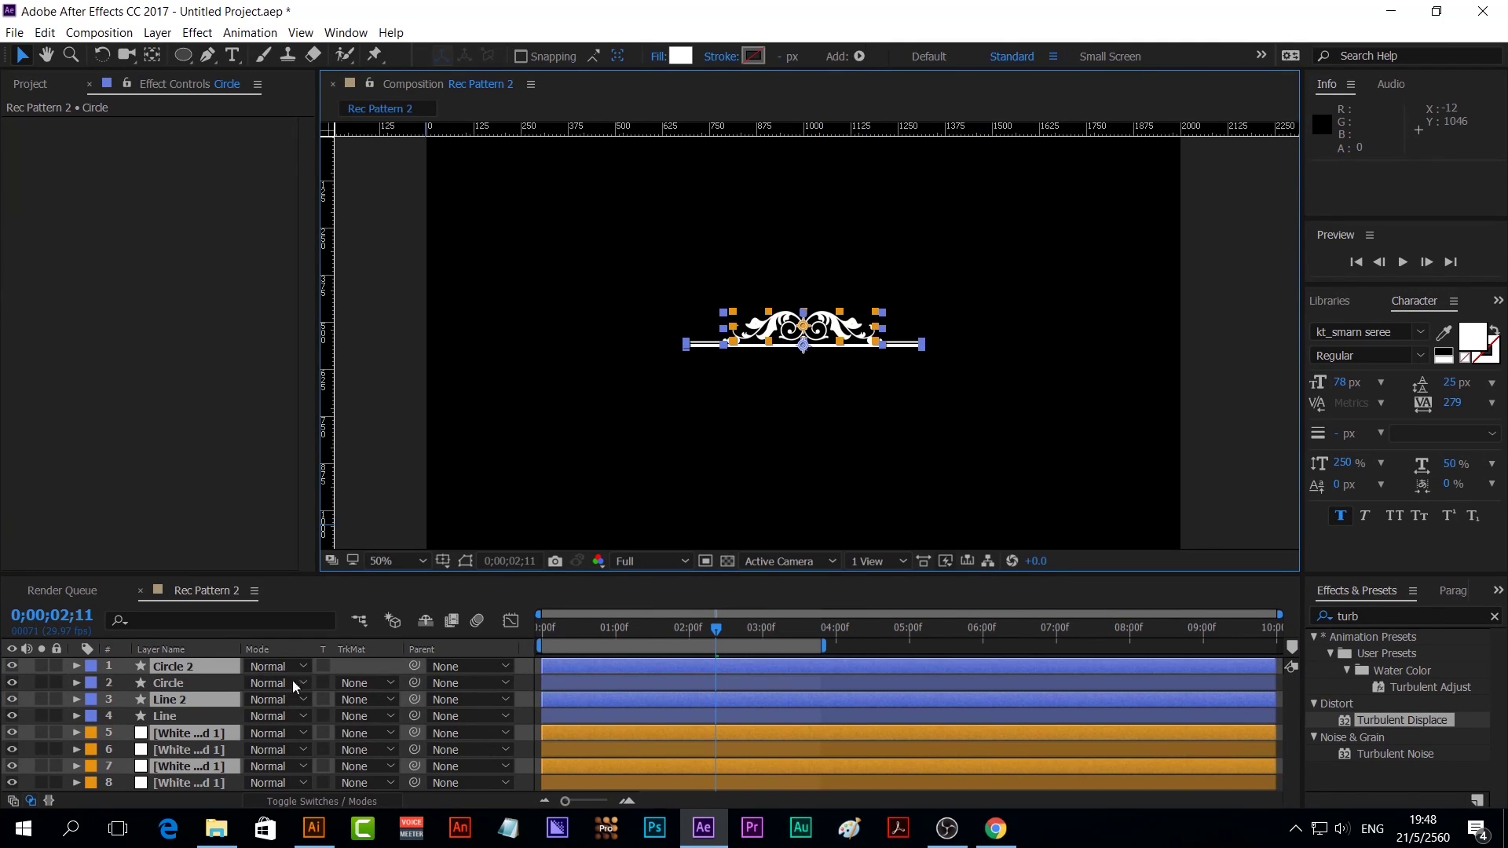
pyautogui.moveTo(187, 765); pyautogui.dragTo(190, 663)
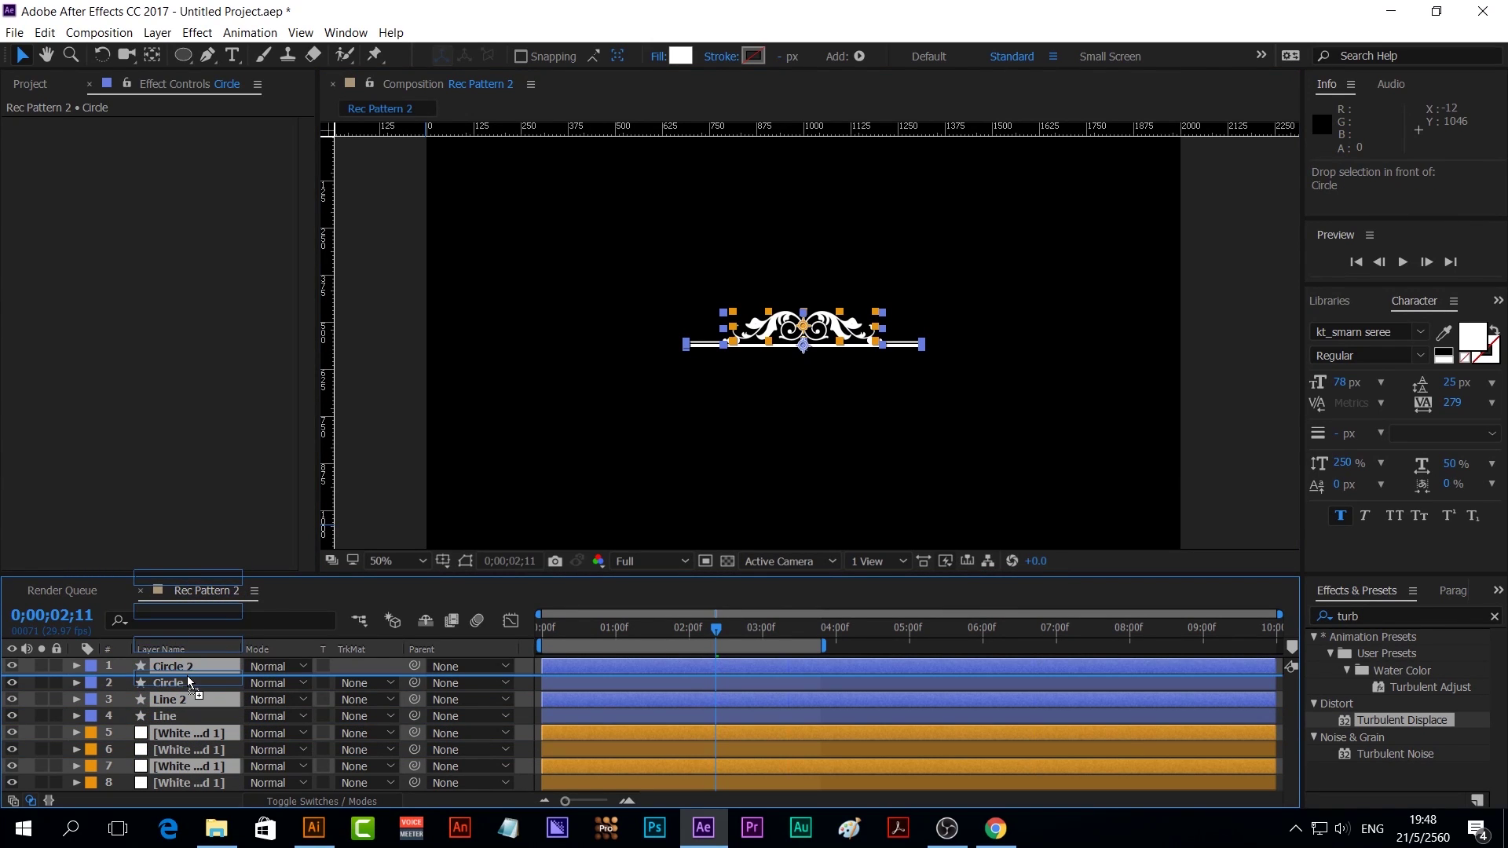
pyautogui.moveTo(190, 663); pyautogui.dragTo(187, 675)
pyautogui.press(',')
pyautogui.moveTo(783, 351); pyautogui.dragTo(783, 402)
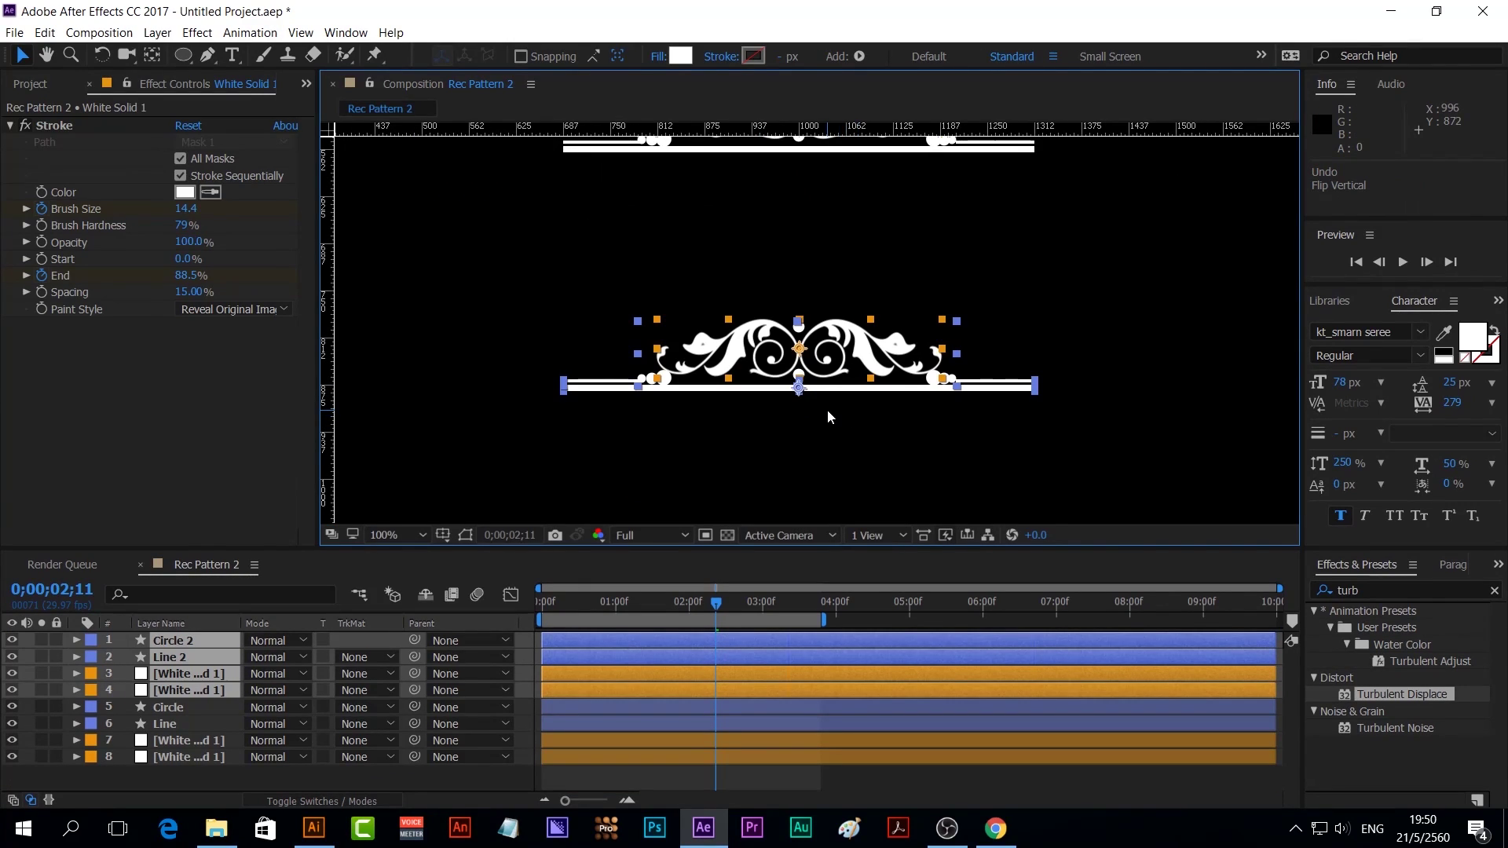
# Use the Pan Behind tool to move both White Solids' anchor points down onto the line
pyautogui.press('y')
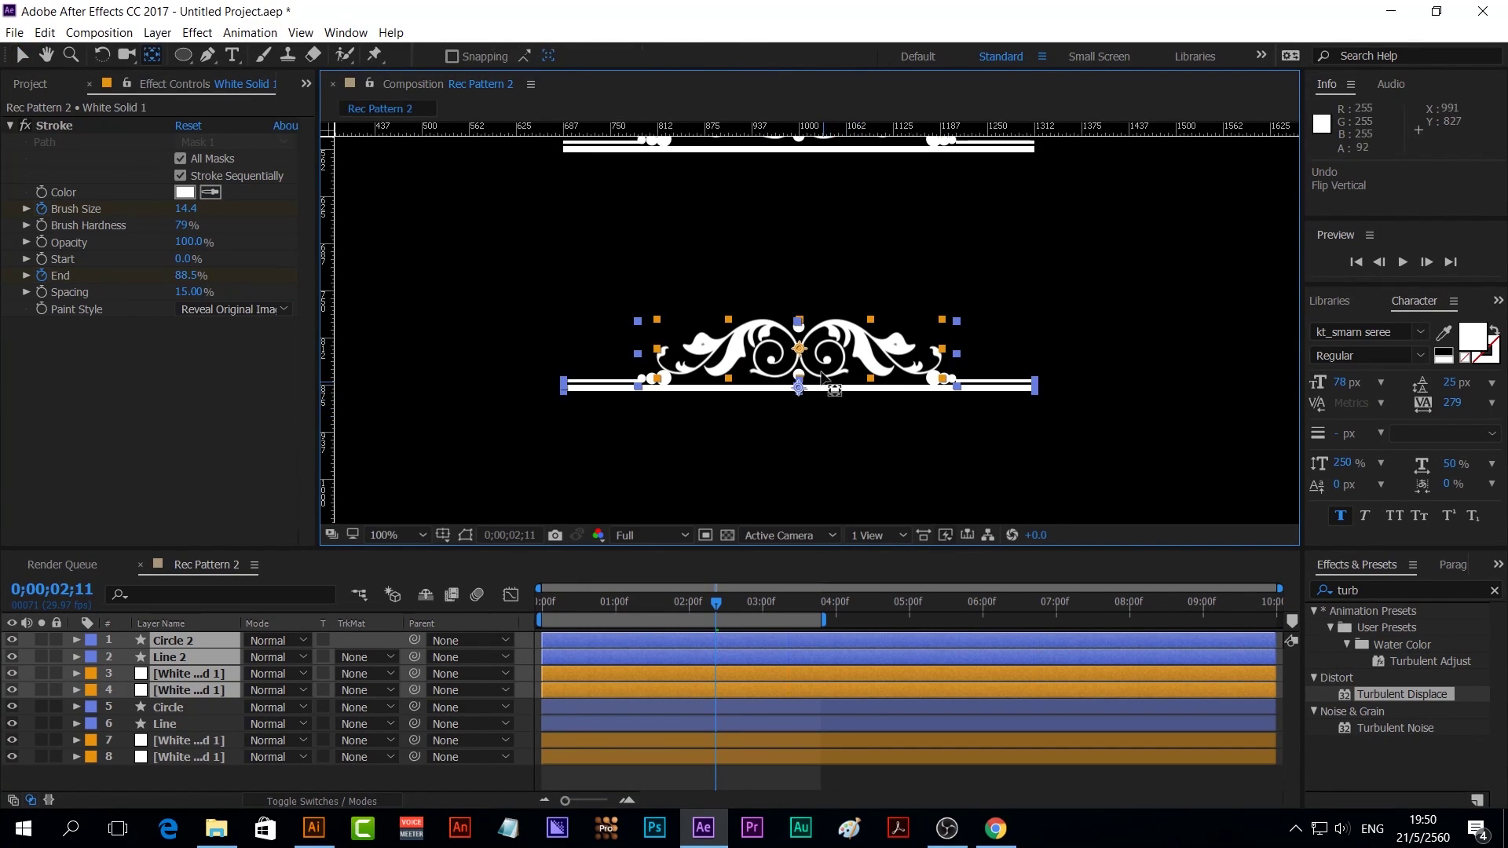
pyautogui.click(812, 378)
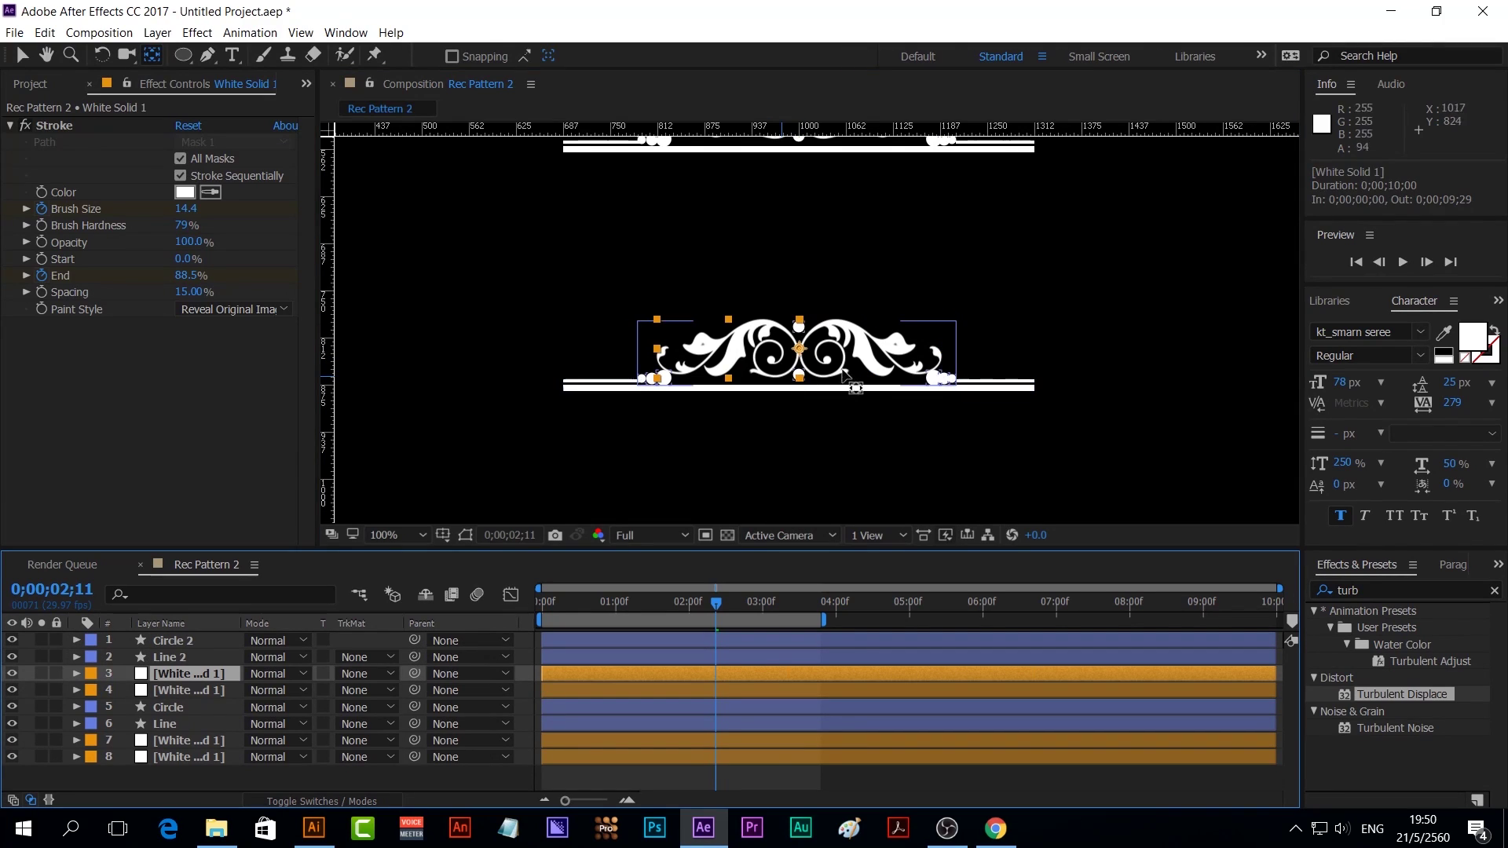
pyautogui.click(809, 364)
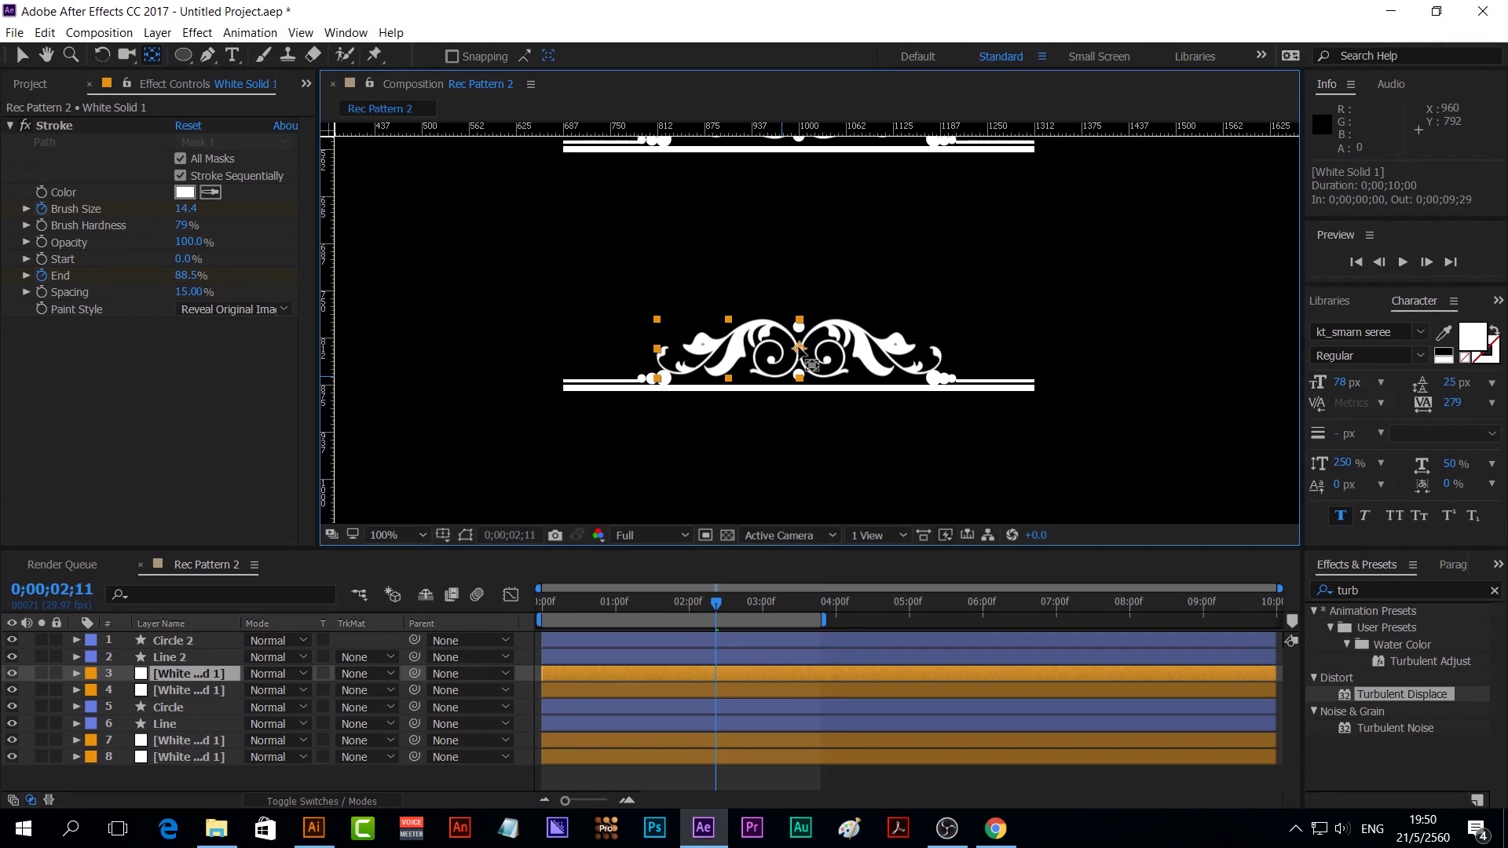
pyautogui.moveTo(809, 364); pyautogui.dragTo(809, 405)
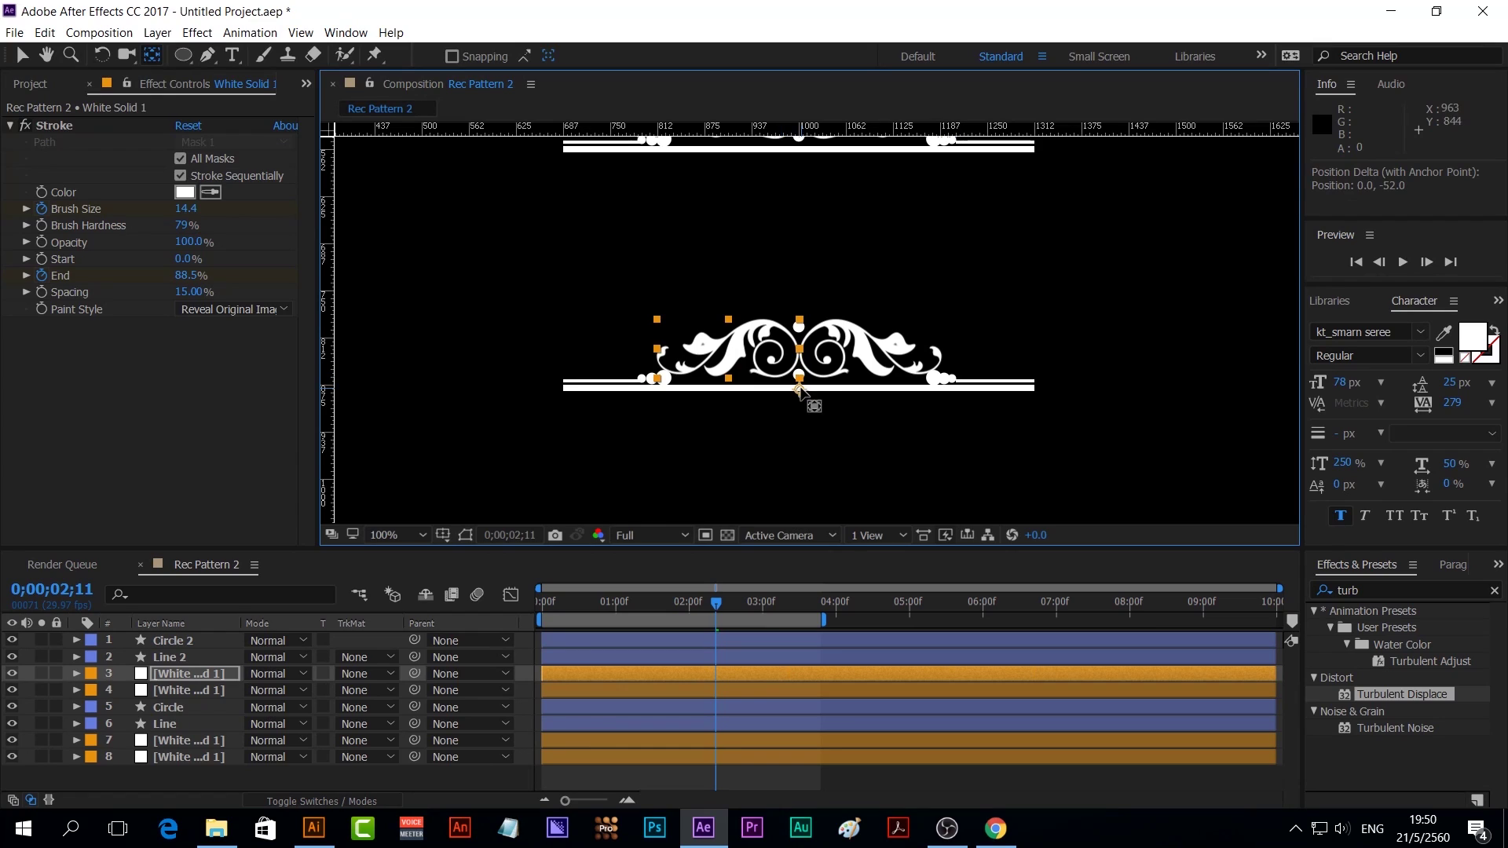
pyautogui.click(219, 690)
pyautogui.moveTo(801, 350); pyautogui.dragTo(799, 391)
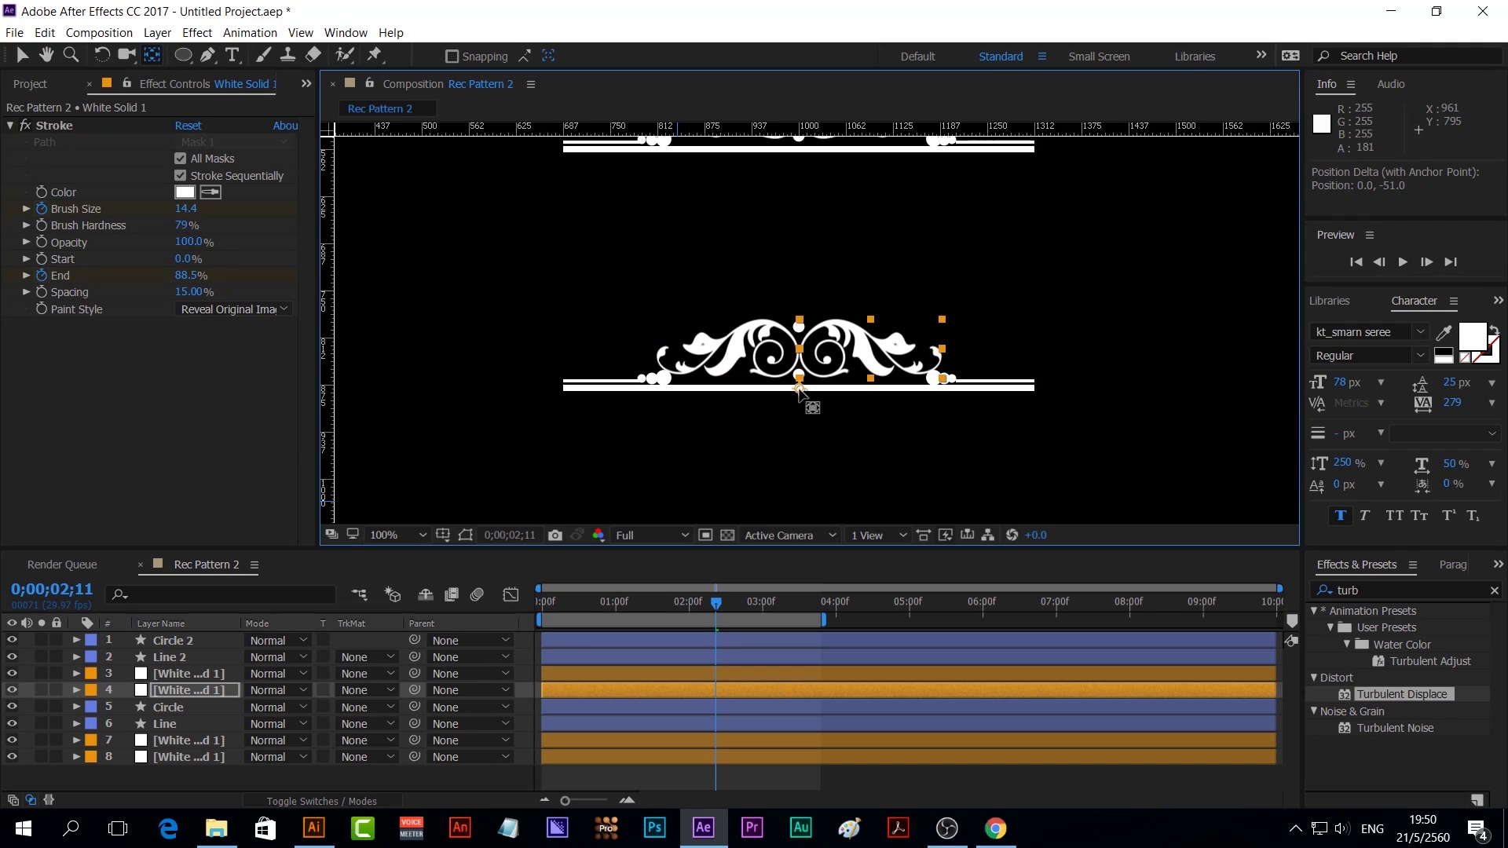
pyautogui.keyDown('shift'); pyautogui.click(199, 637); pyautogui.keyUp('shift')
# Flip the four copied layers vertically
pyautogui.rightClick(215, 652)
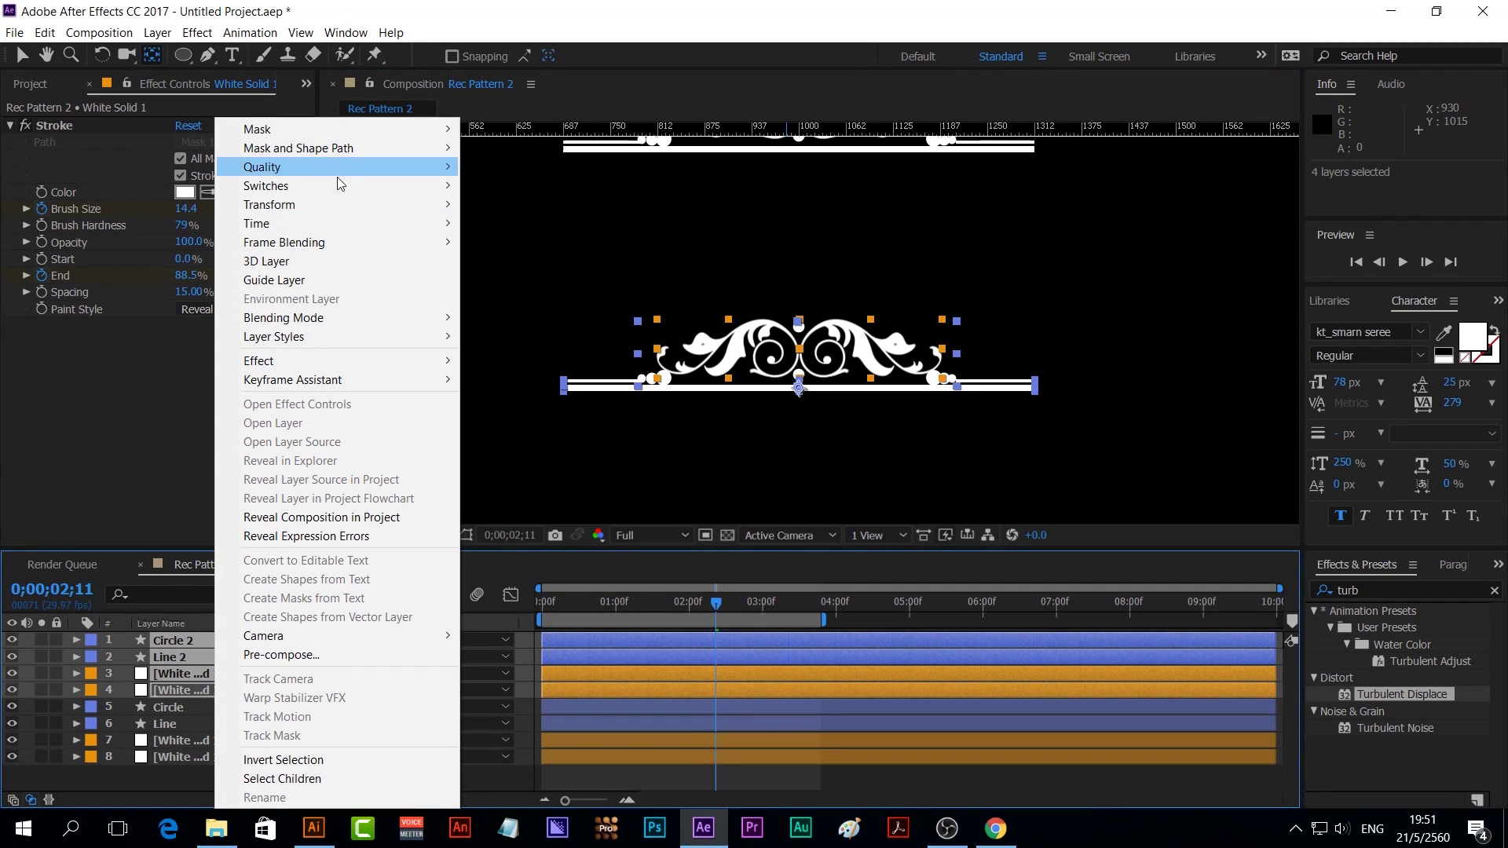
pyautogui.moveTo(350, 213)
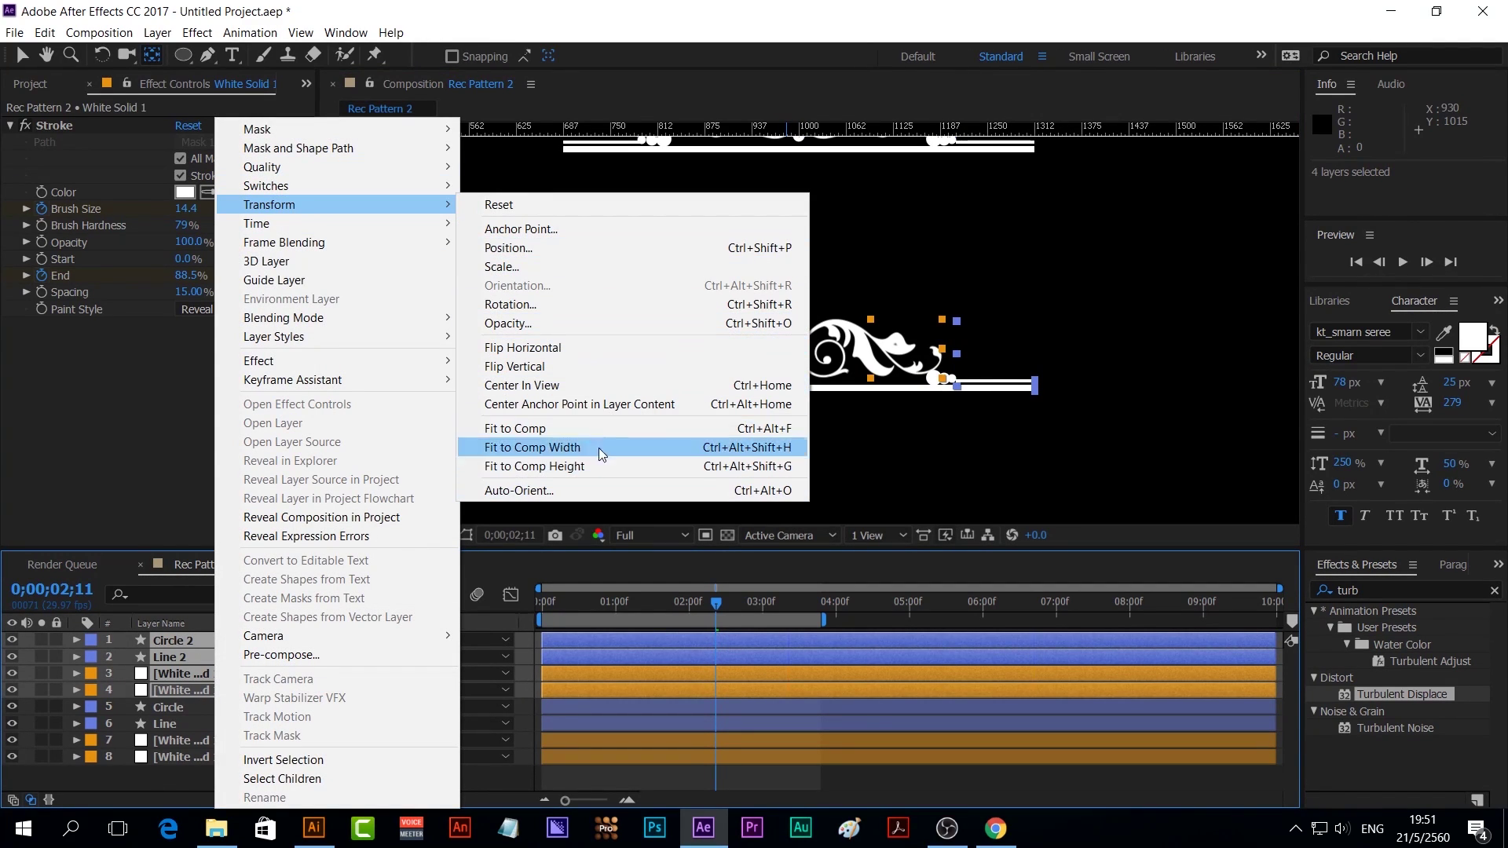
pyautogui.click(596, 371)
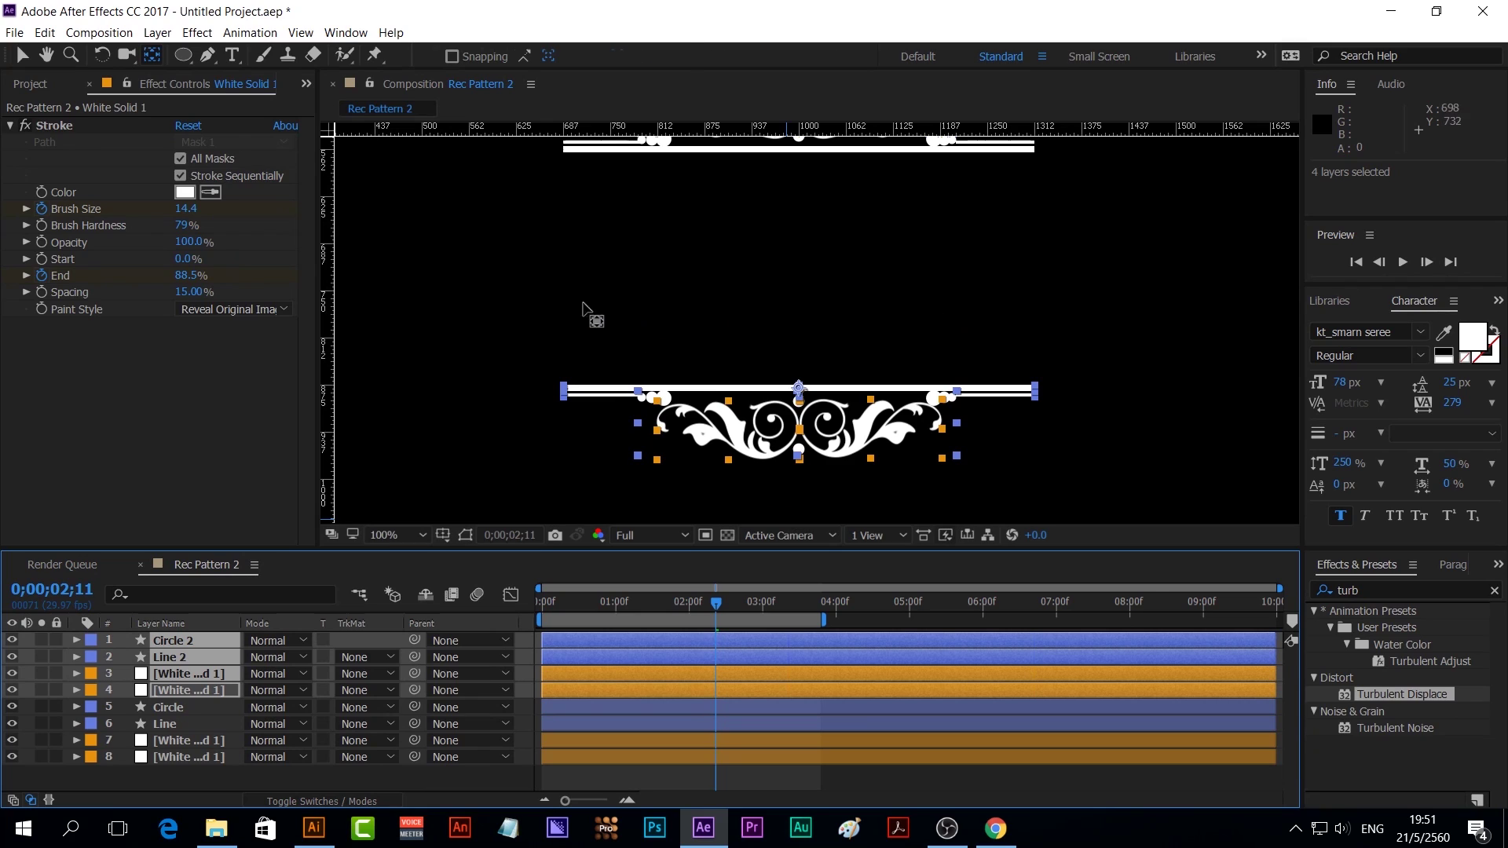
pyautogui.click(620, 310)
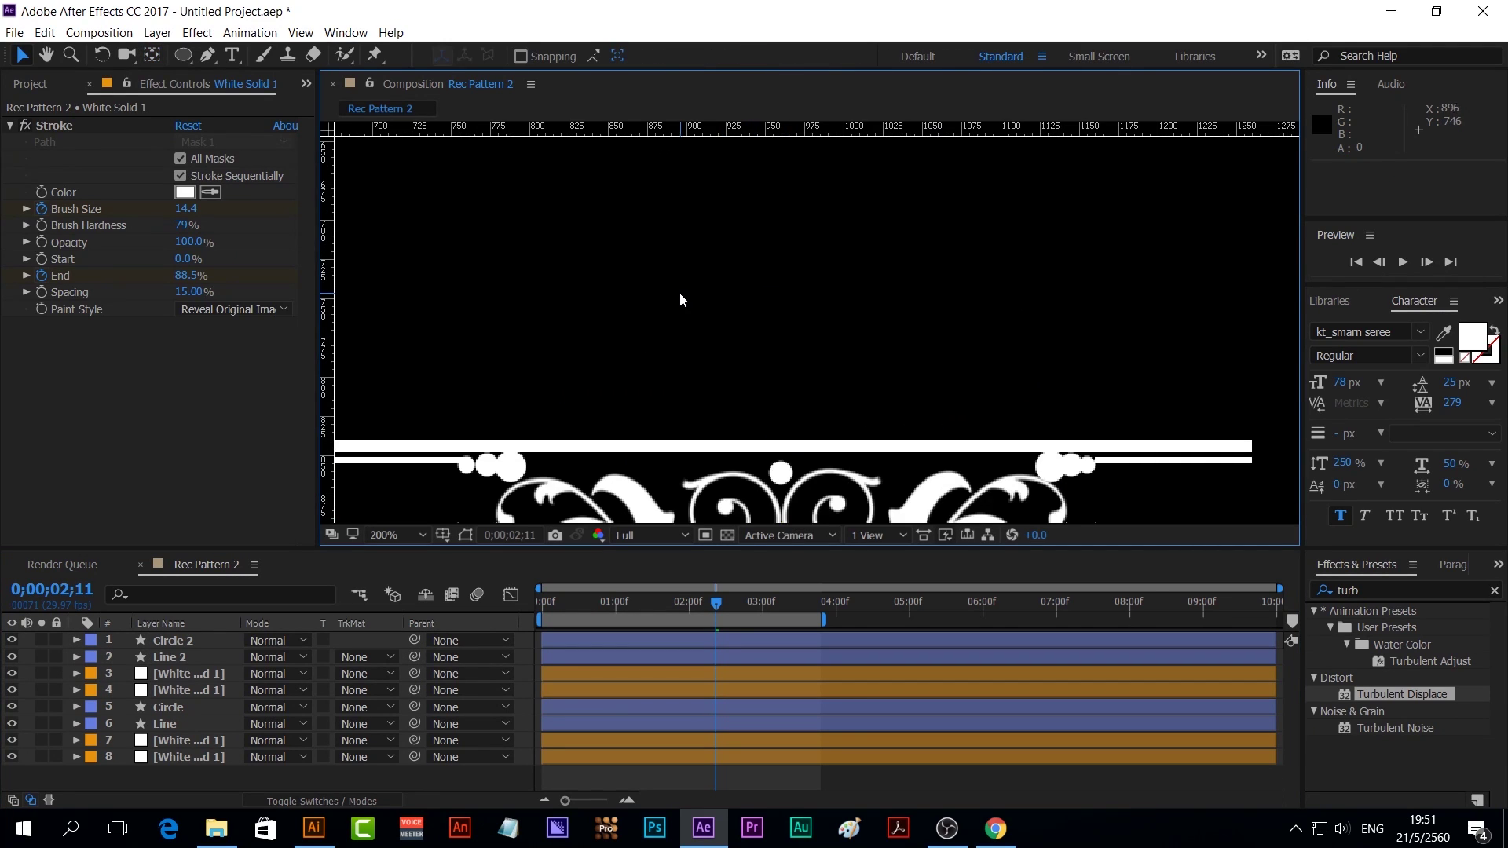
# Move the flipped ornament up so it mirrors the top one across the gap
pyautogui.scroll(-2, 680, 299)
pyautogui.moveTo(637, 334); pyautogui.dragTo(956, 422)
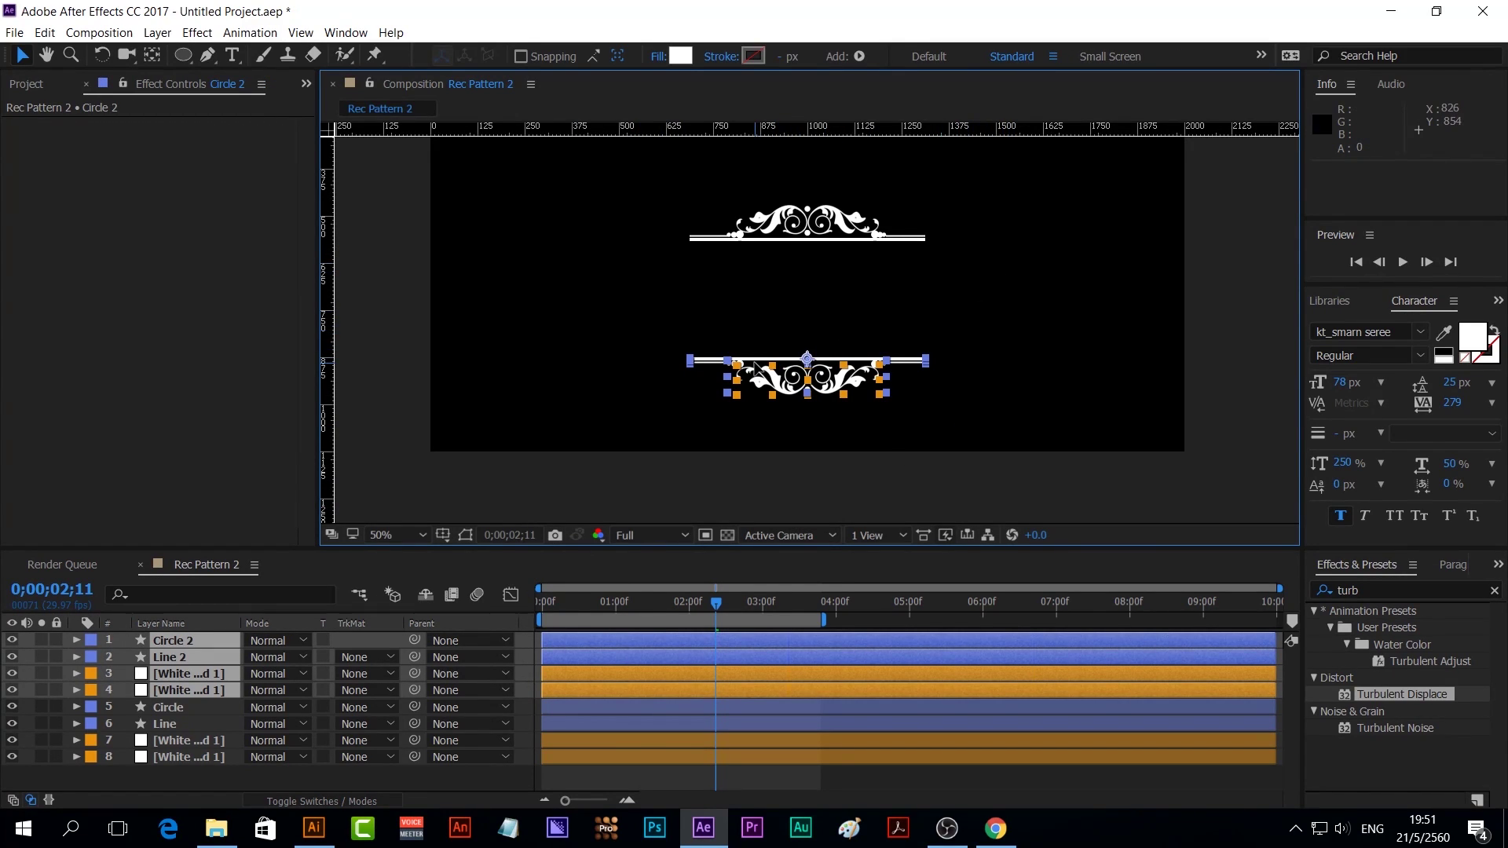
pyautogui.moveTo(756, 369); pyautogui.dragTo(772, 284)
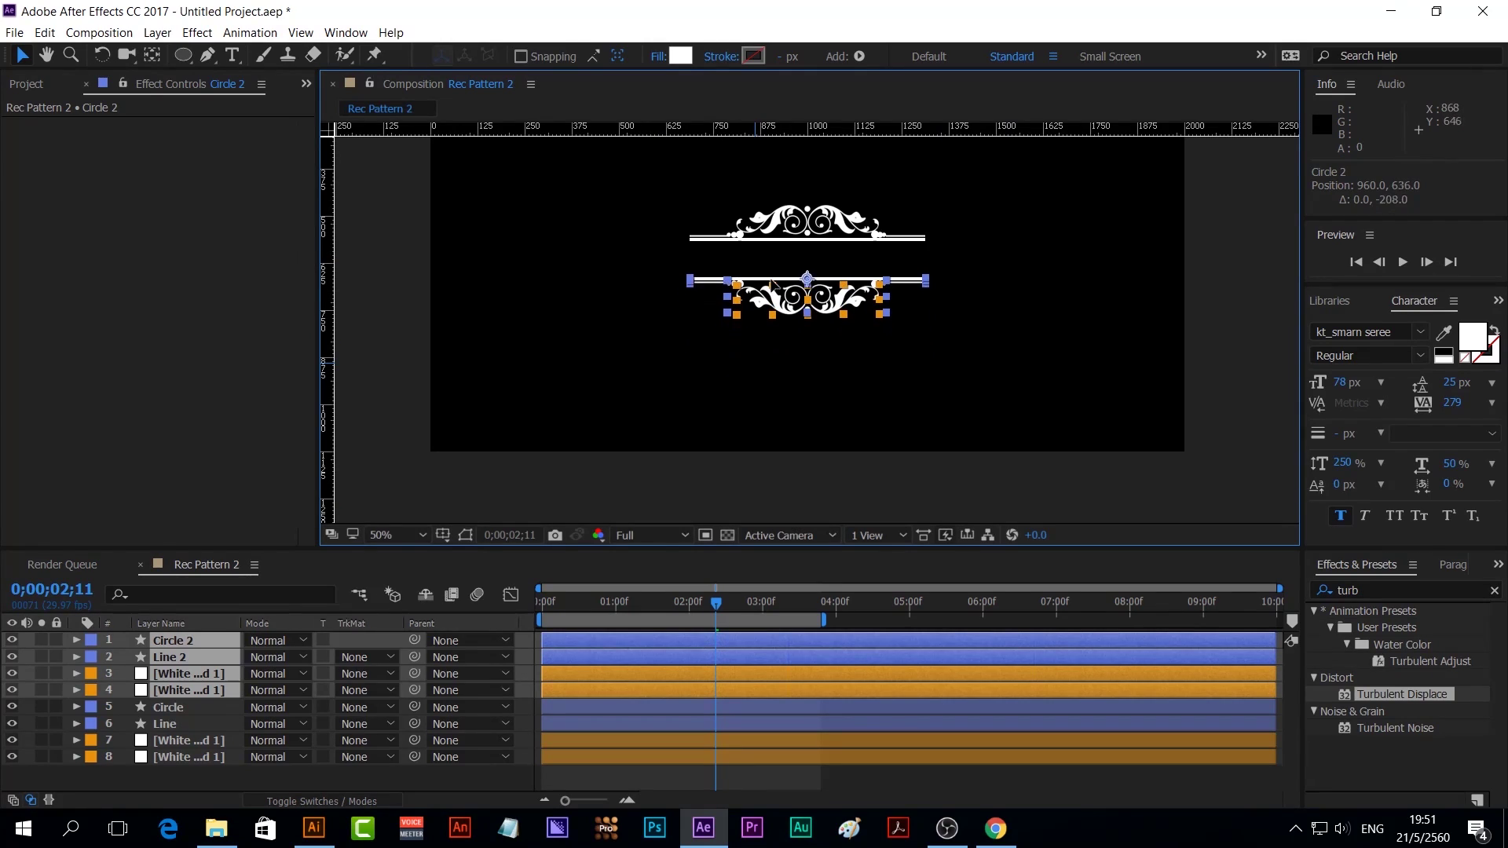
pyautogui.press('Up')
pyautogui.press('Up')
pyautogui.press('Up')
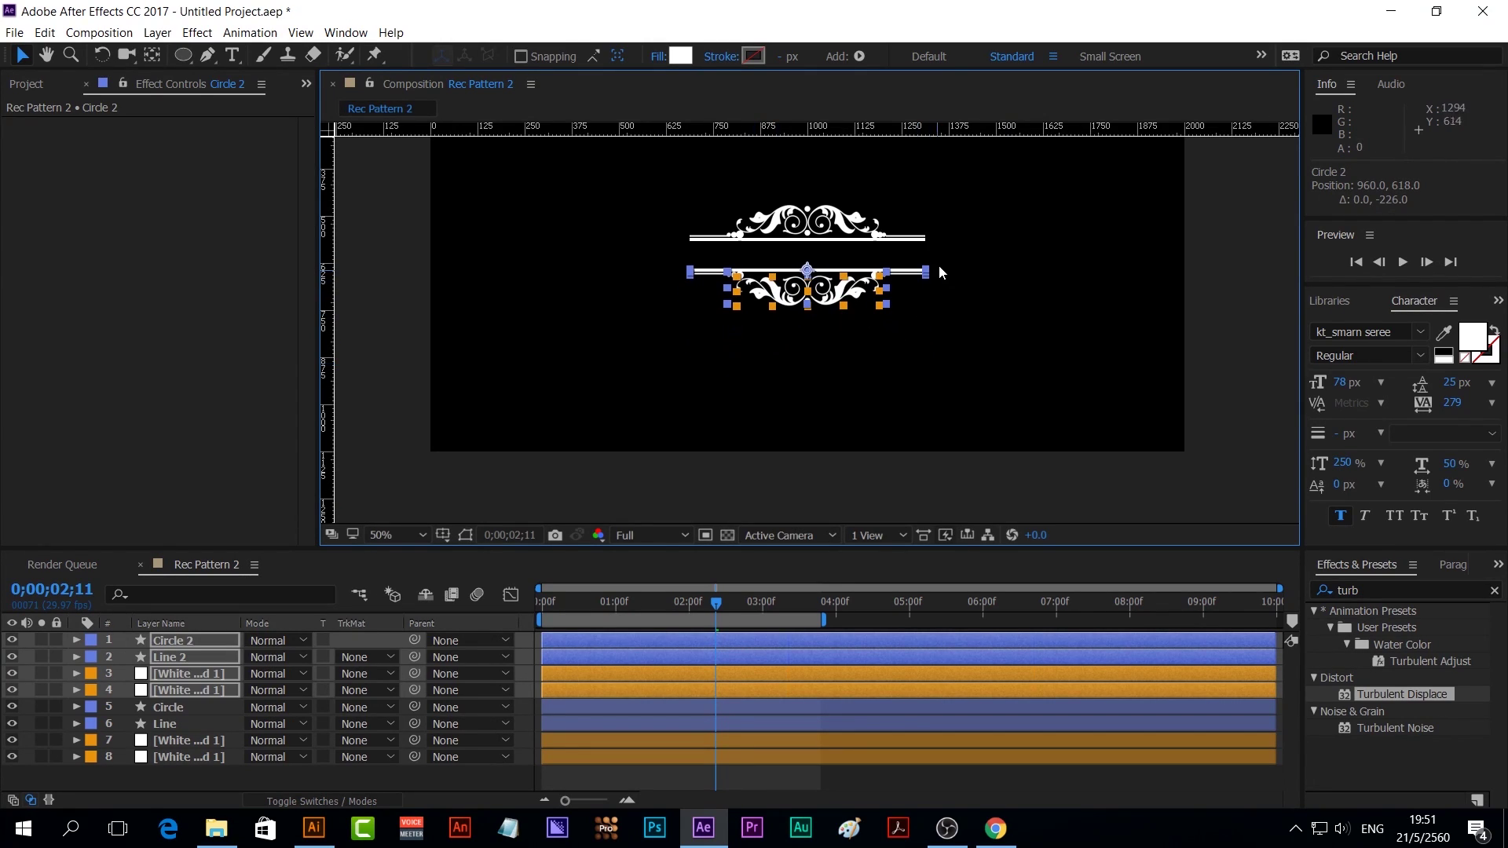
# Fit the comp in view, zoom to 100% and preview the mirrored ornaments
pyautogui.click(424, 534)
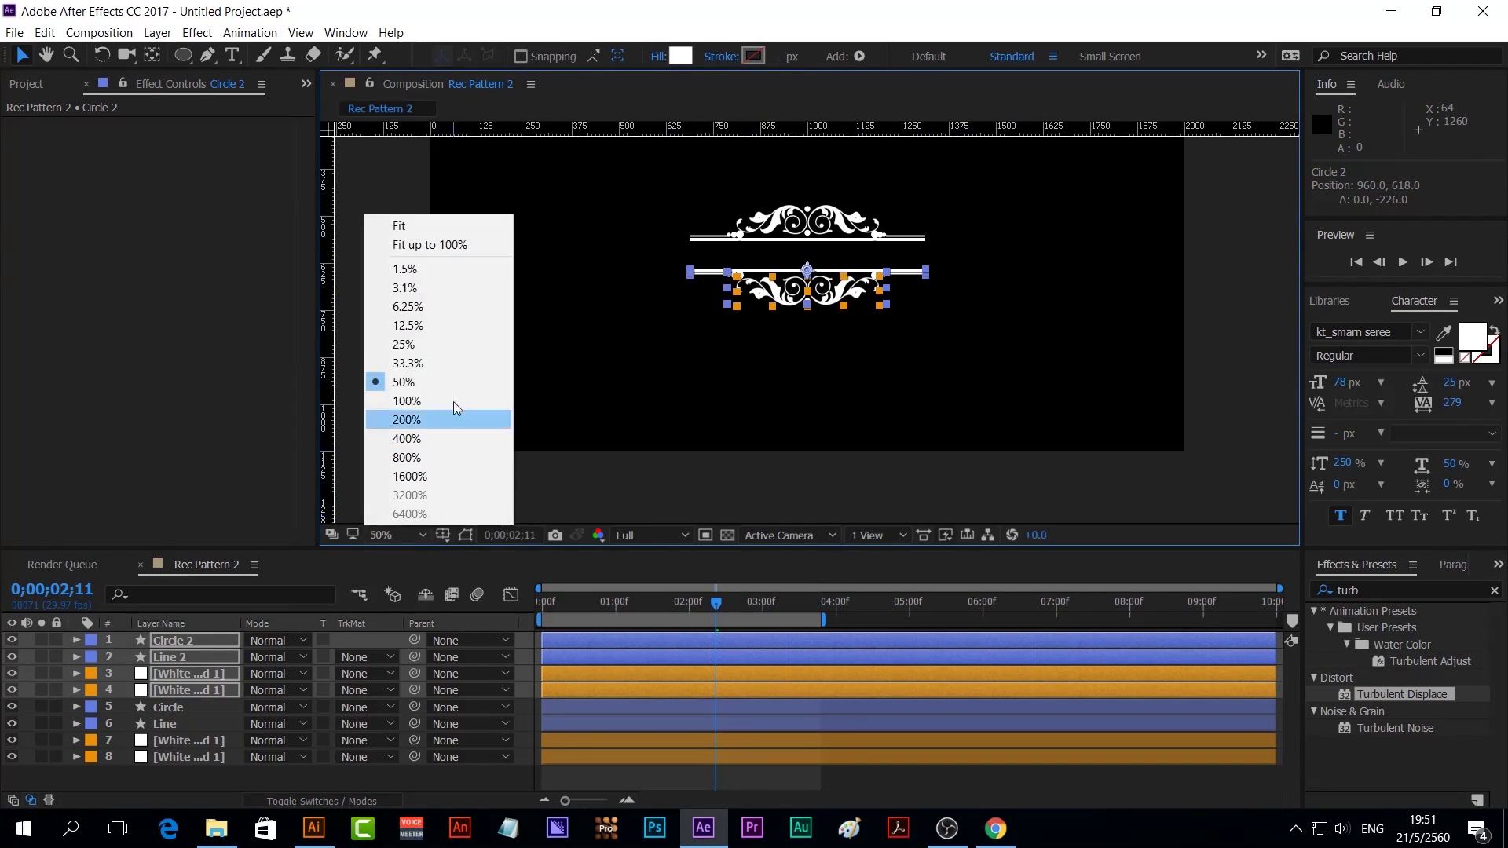
pyautogui.click(454, 240)
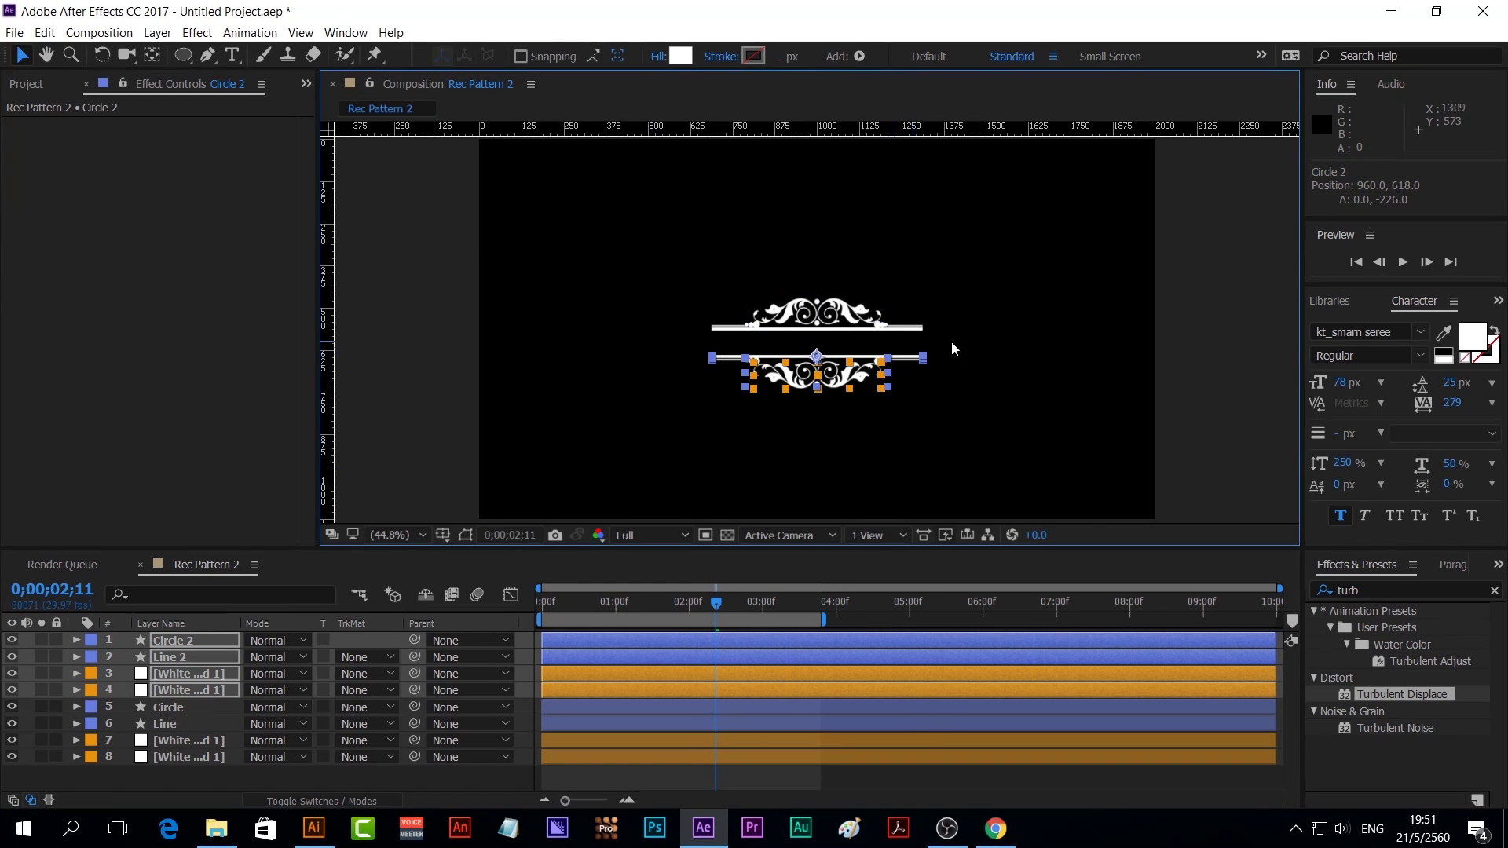
pyautogui.press('.')
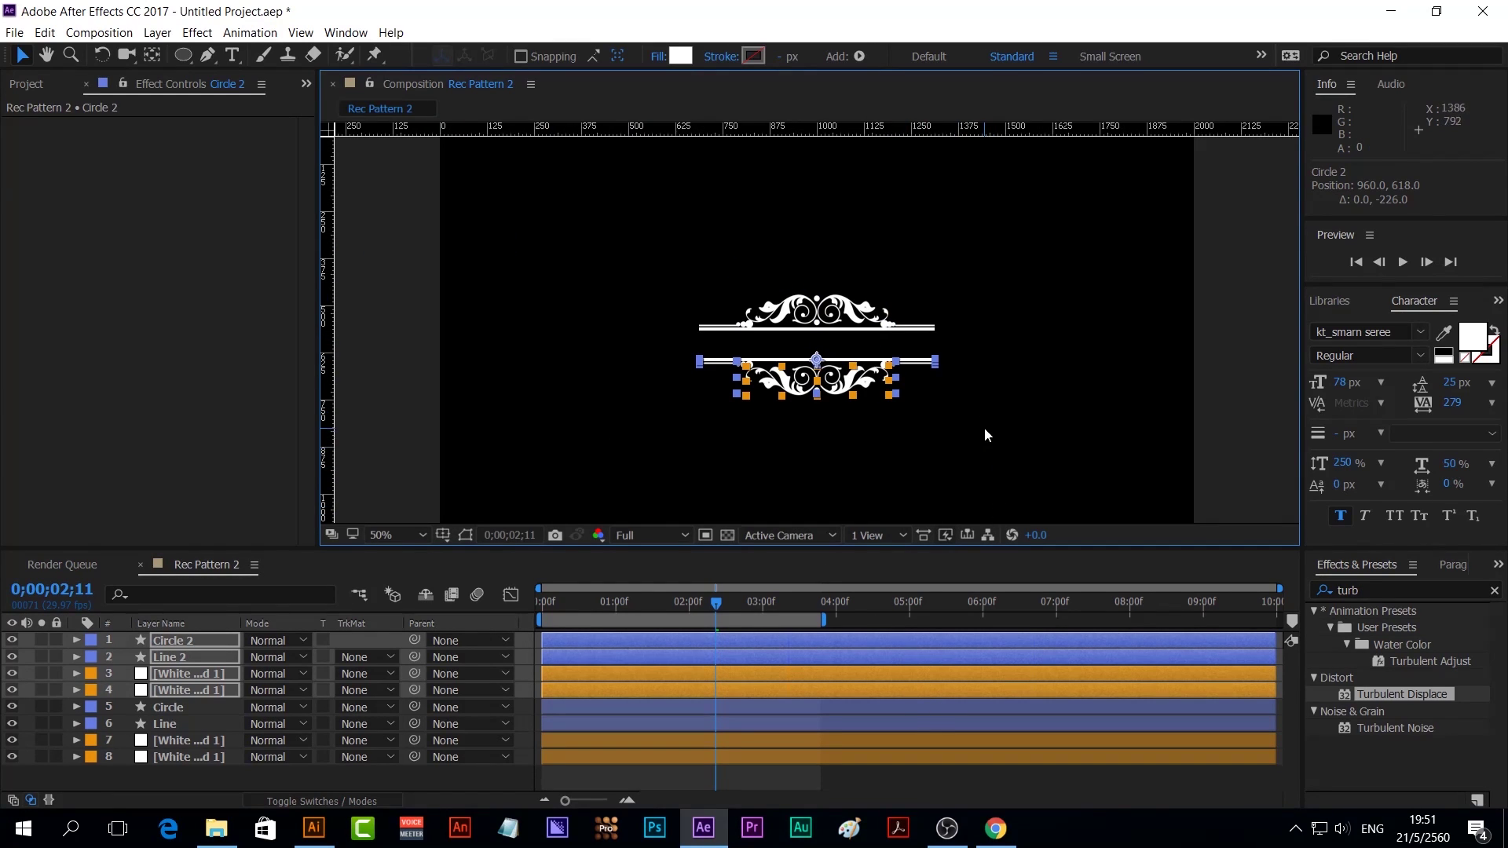
pyautogui.press('.')
pyautogui.press('.')
pyautogui.press('Home')
pyautogui.press('space')
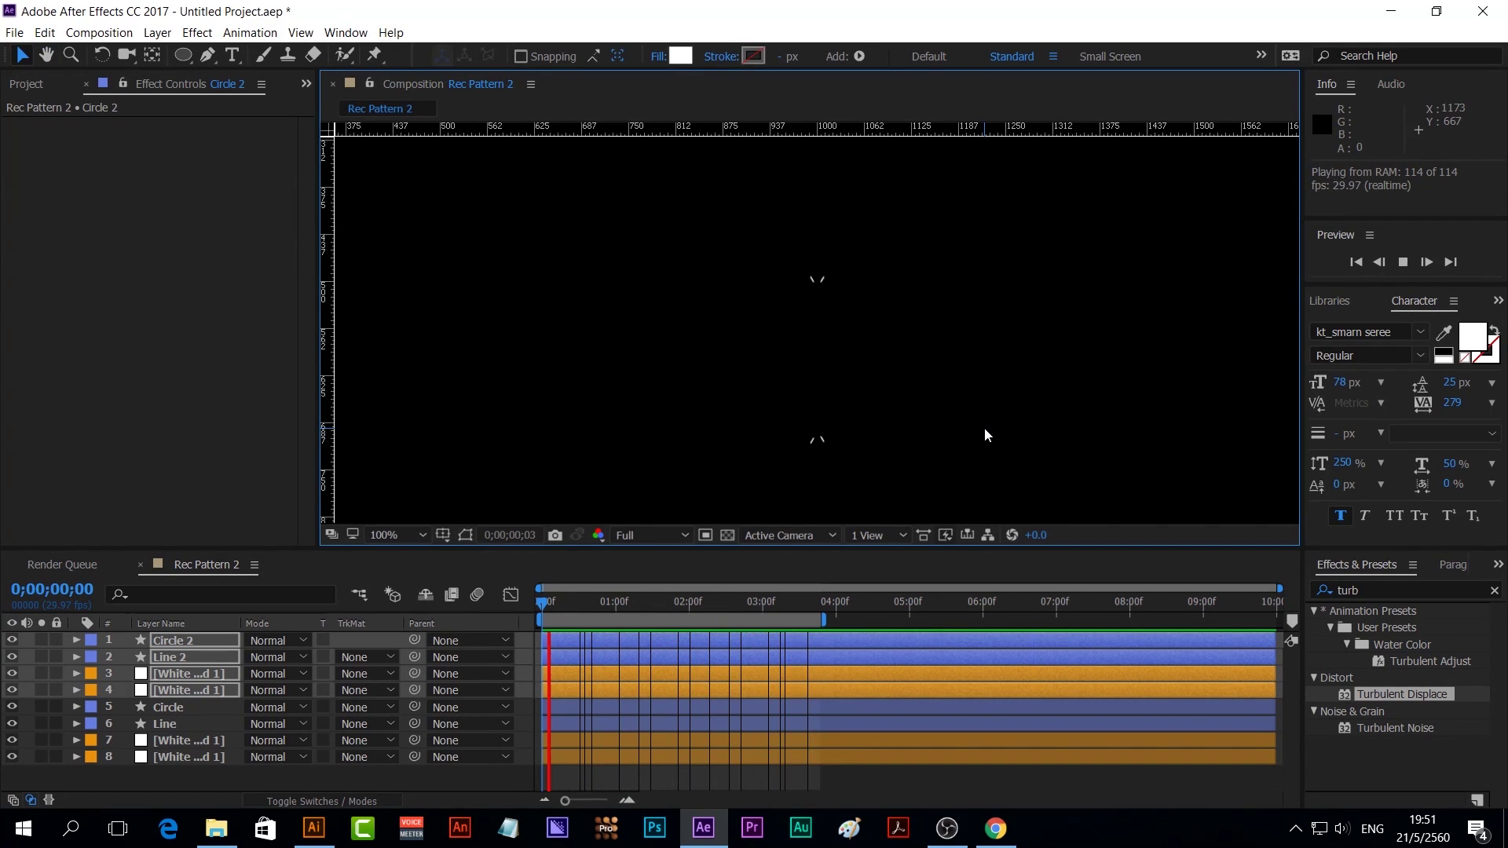
pyautogui.press('space')
# Add a new adjustment layer and apply Turbulent Displace to it
pyautogui.click(236, 775)
pyautogui.rightClick(236, 775)
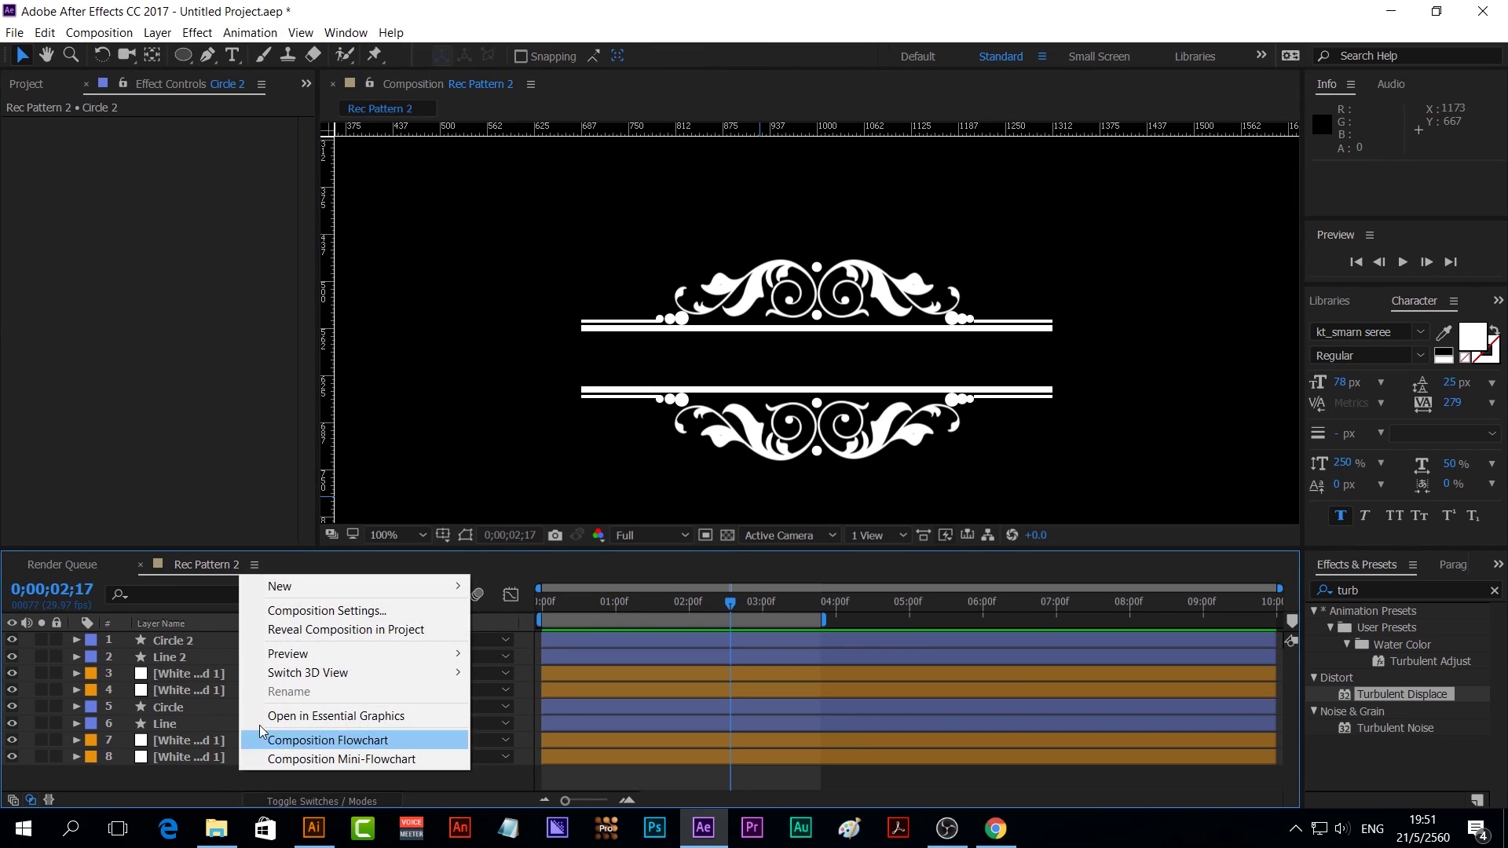
pyautogui.moveTo(424, 586)
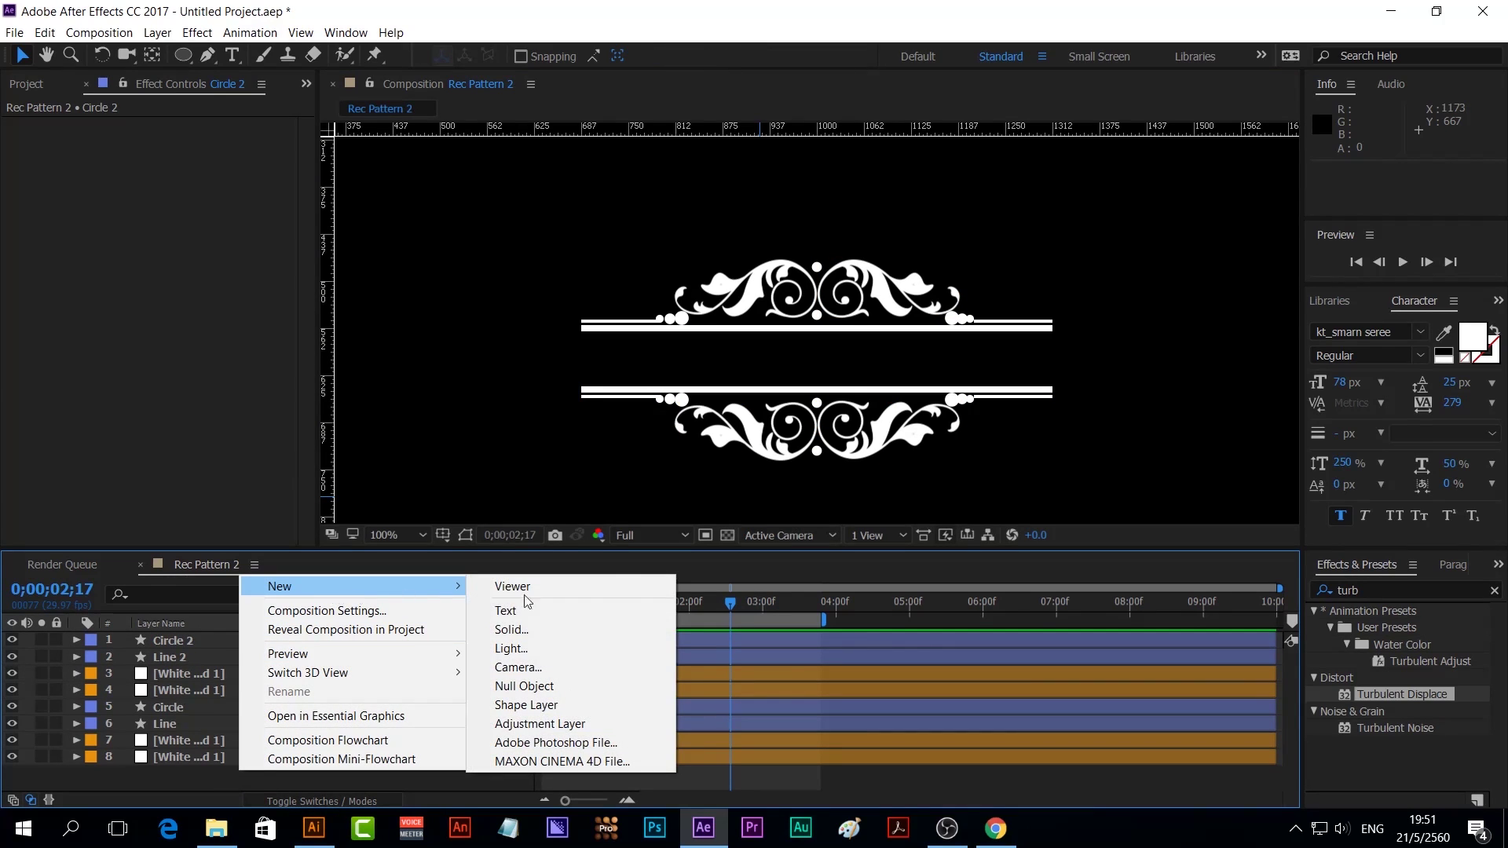
pyautogui.click(573, 731)
pyautogui.doubleClick(1402, 694)
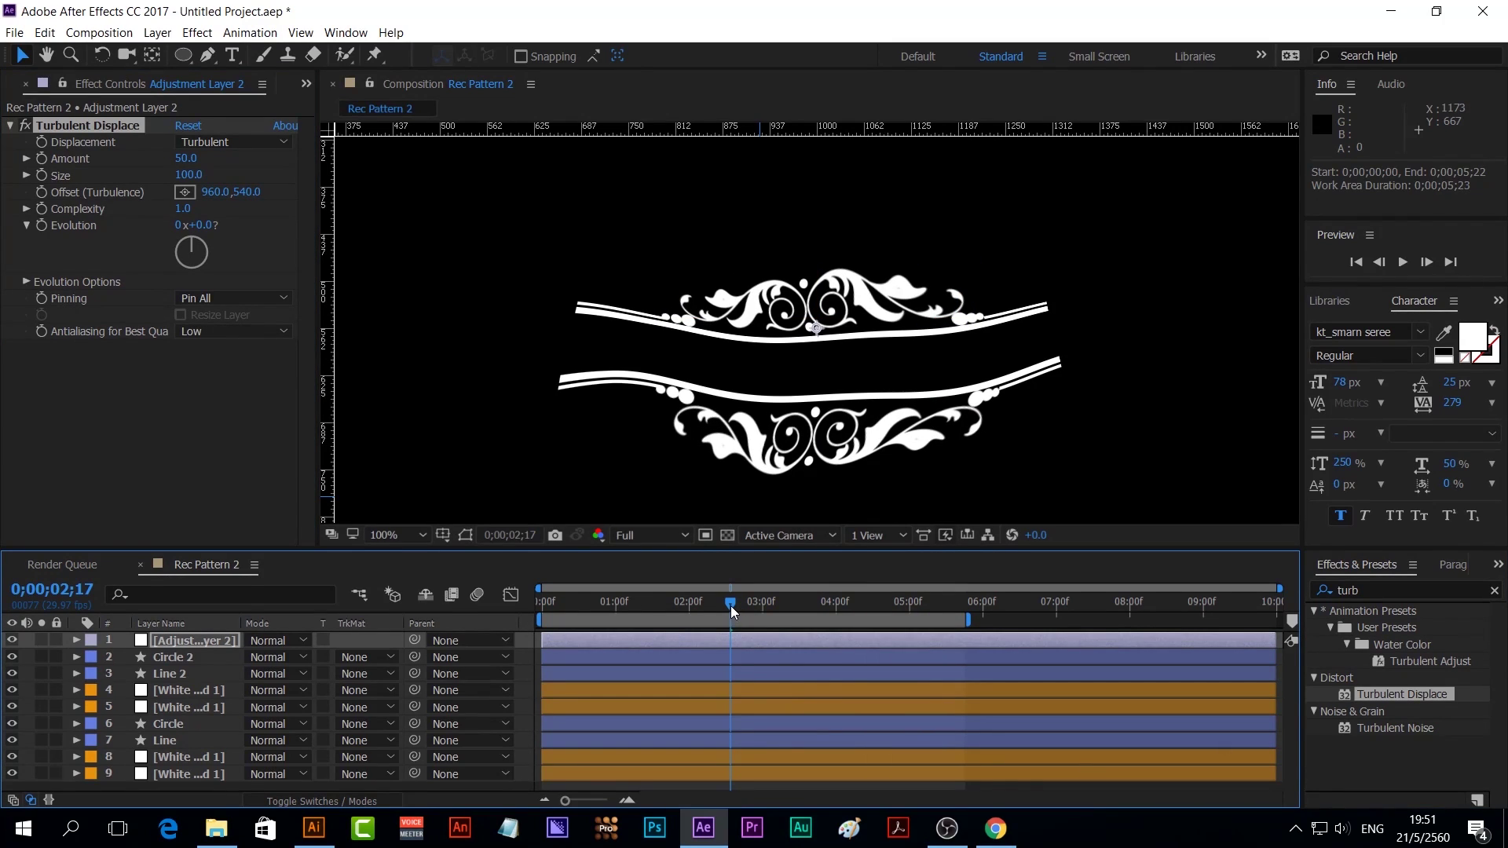
# Keyframe Turbulent Displace Amount 0 at 4s and -30 at 0s, set Size 30, and preview
pyautogui.moveTo(731, 606)
pyautogui.mouseDown()
pyautogui.moveTo(863, 625)
pyautogui.moveTo(835, 625)
pyautogui.mouseUp()
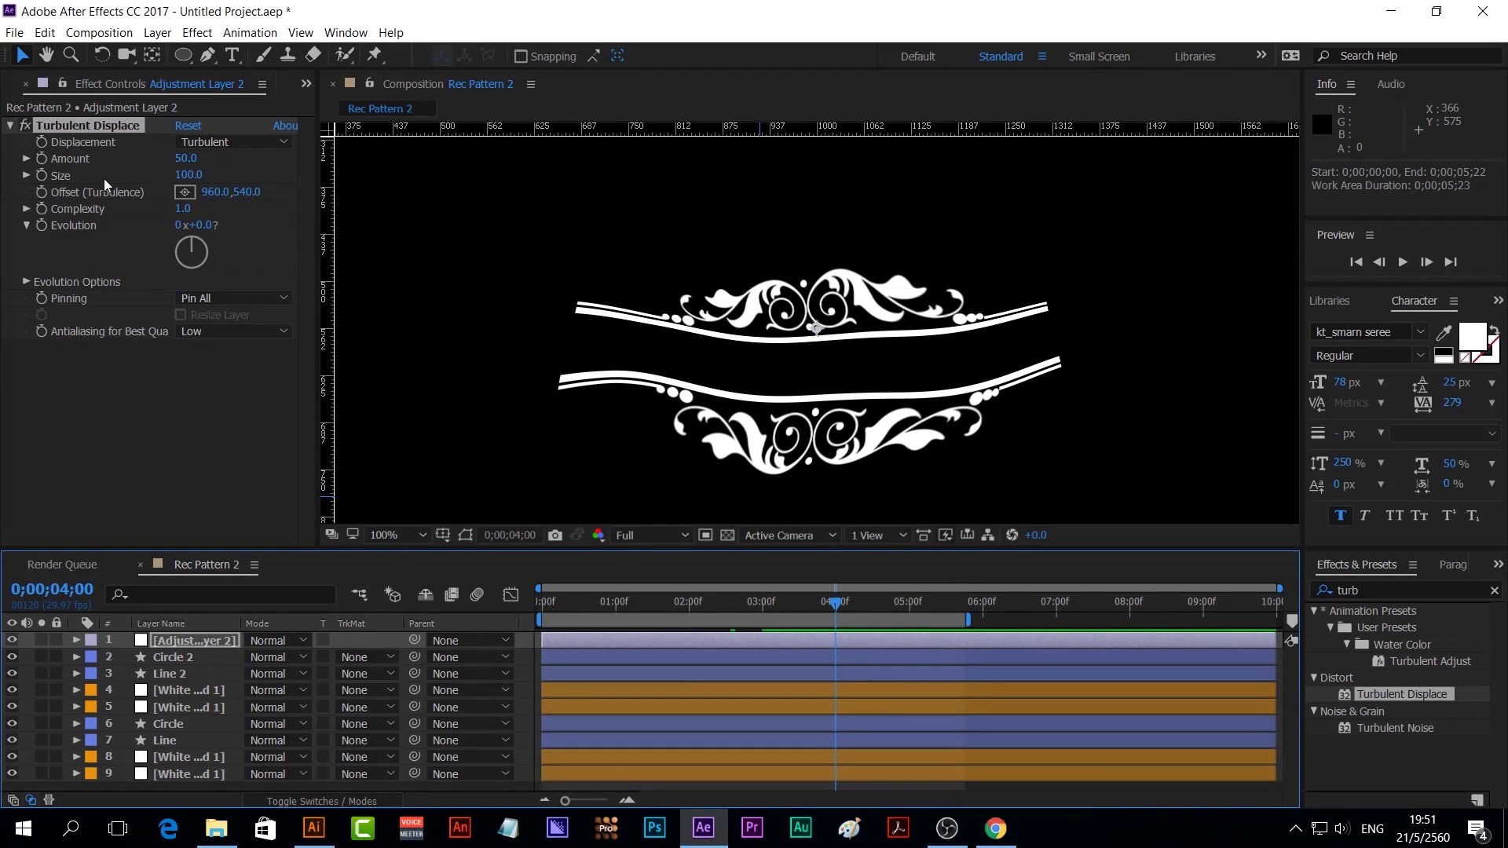
pyautogui.click(185, 158)
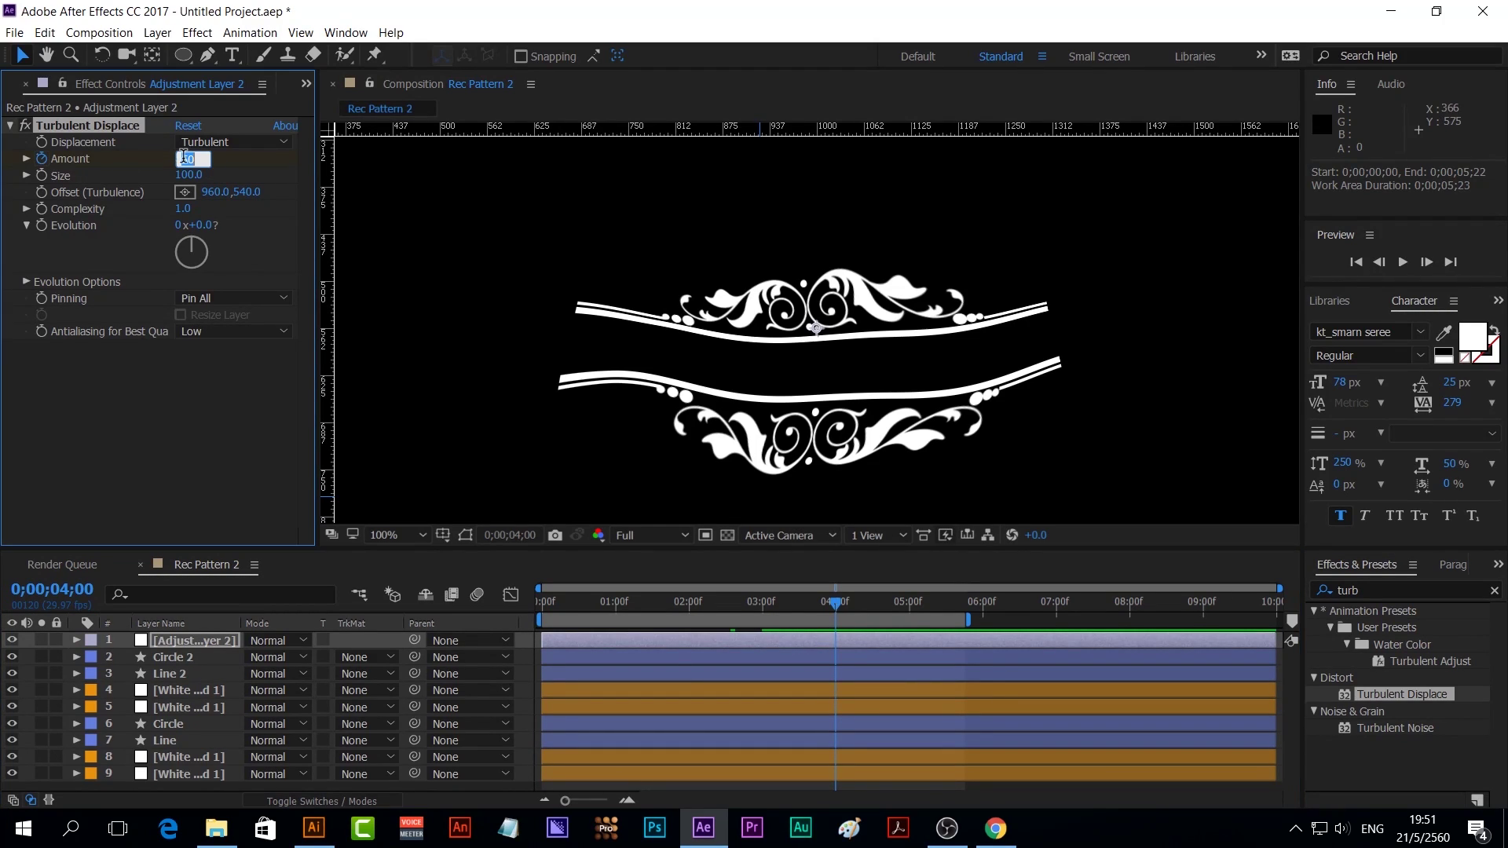
pyautogui.write('0')
pyautogui.press('Return')
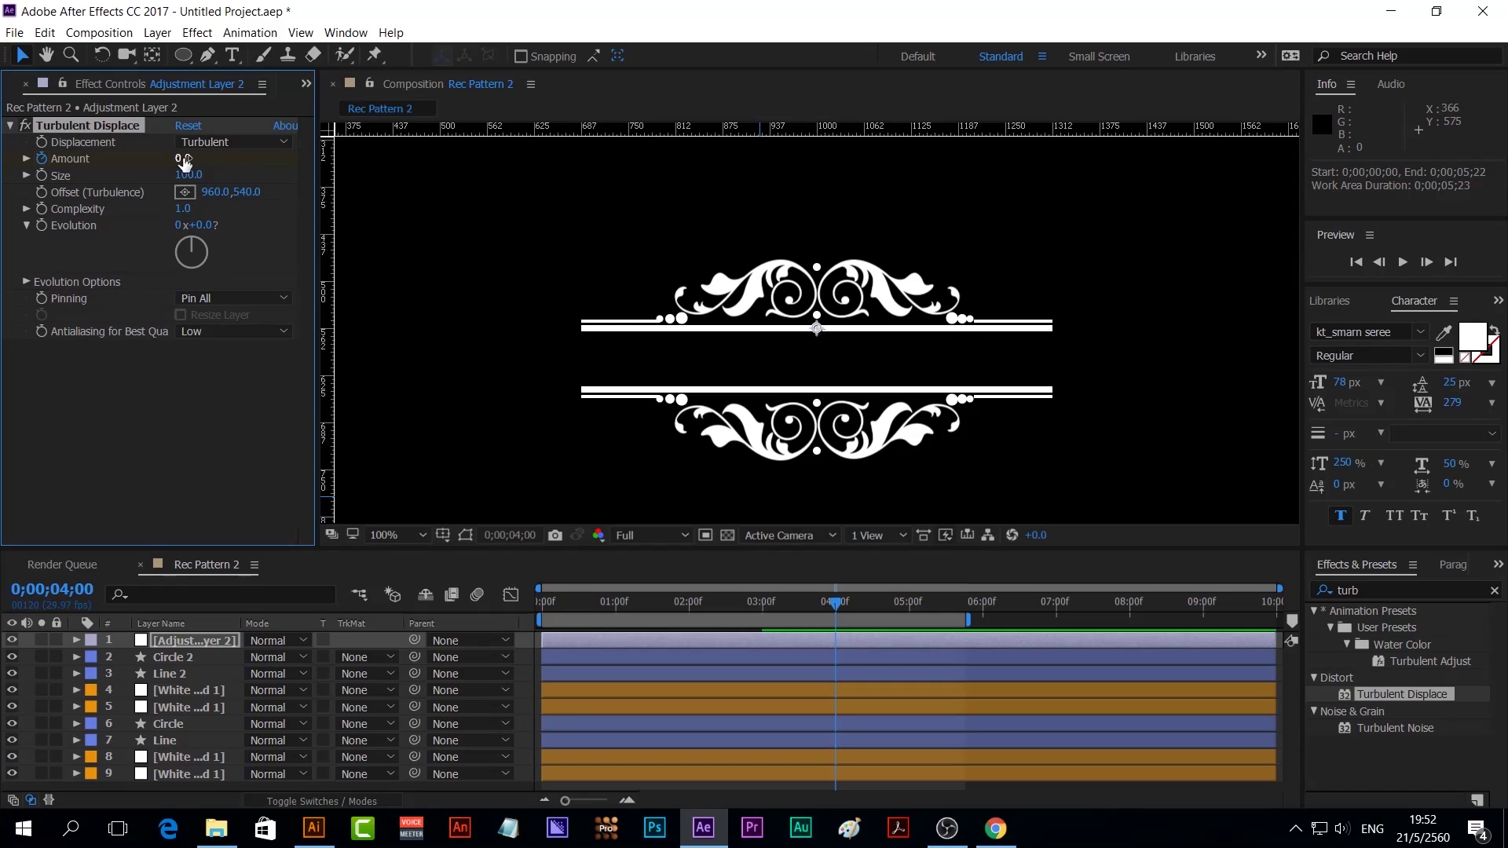
pyautogui.press('Home')
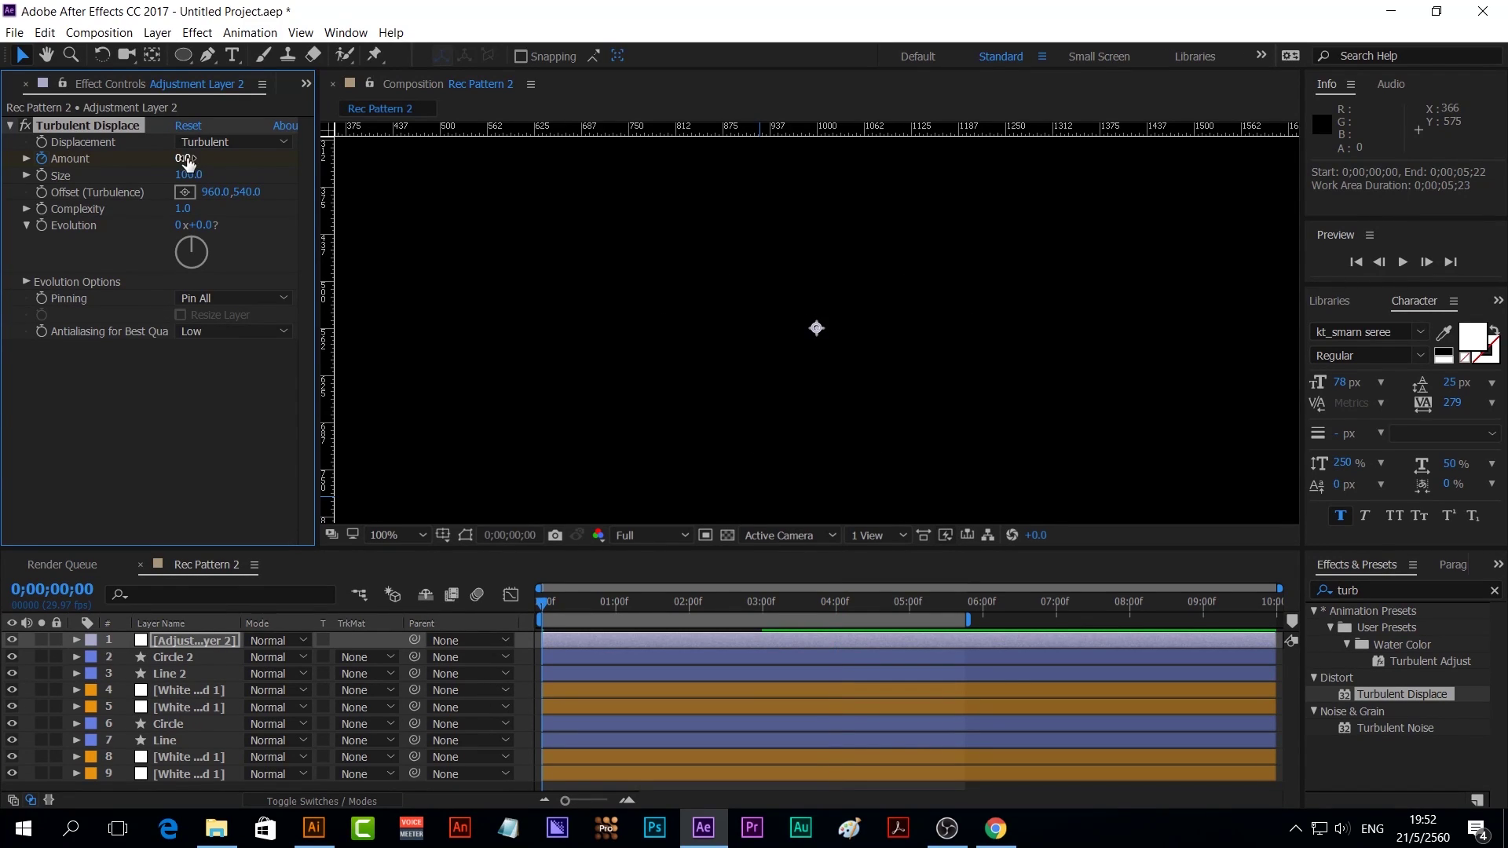
pyautogui.click(182, 157)
pyautogui.press('Tab')
pyautogui.write('30')
pyautogui.press('Return')
pyautogui.press('space')
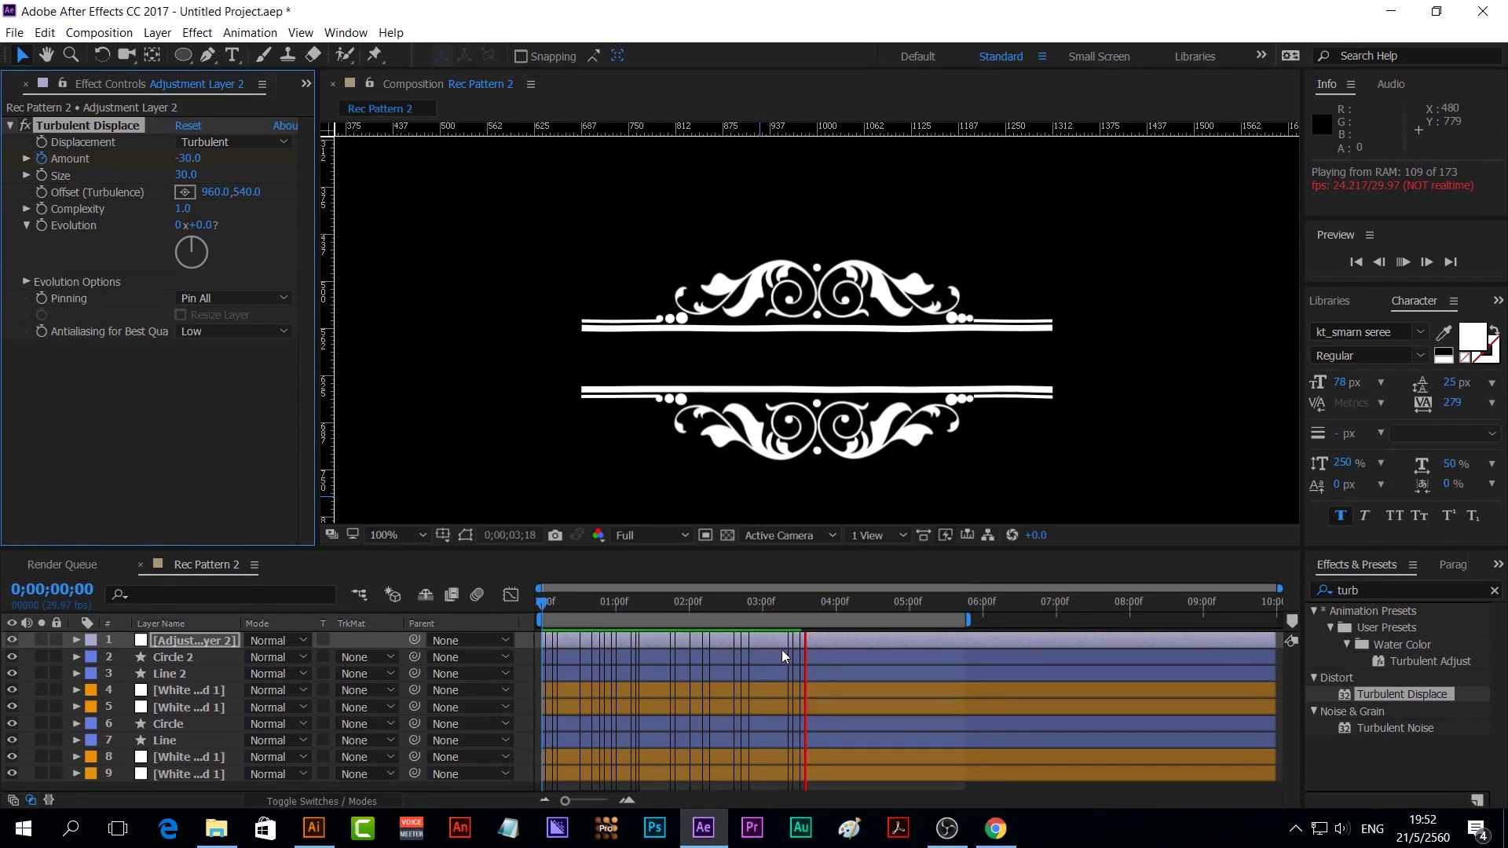
# Move Circle and Line above the White Solids, put Adjustment Layer 2 below Line, and preview
pyautogui.click(794, 600)
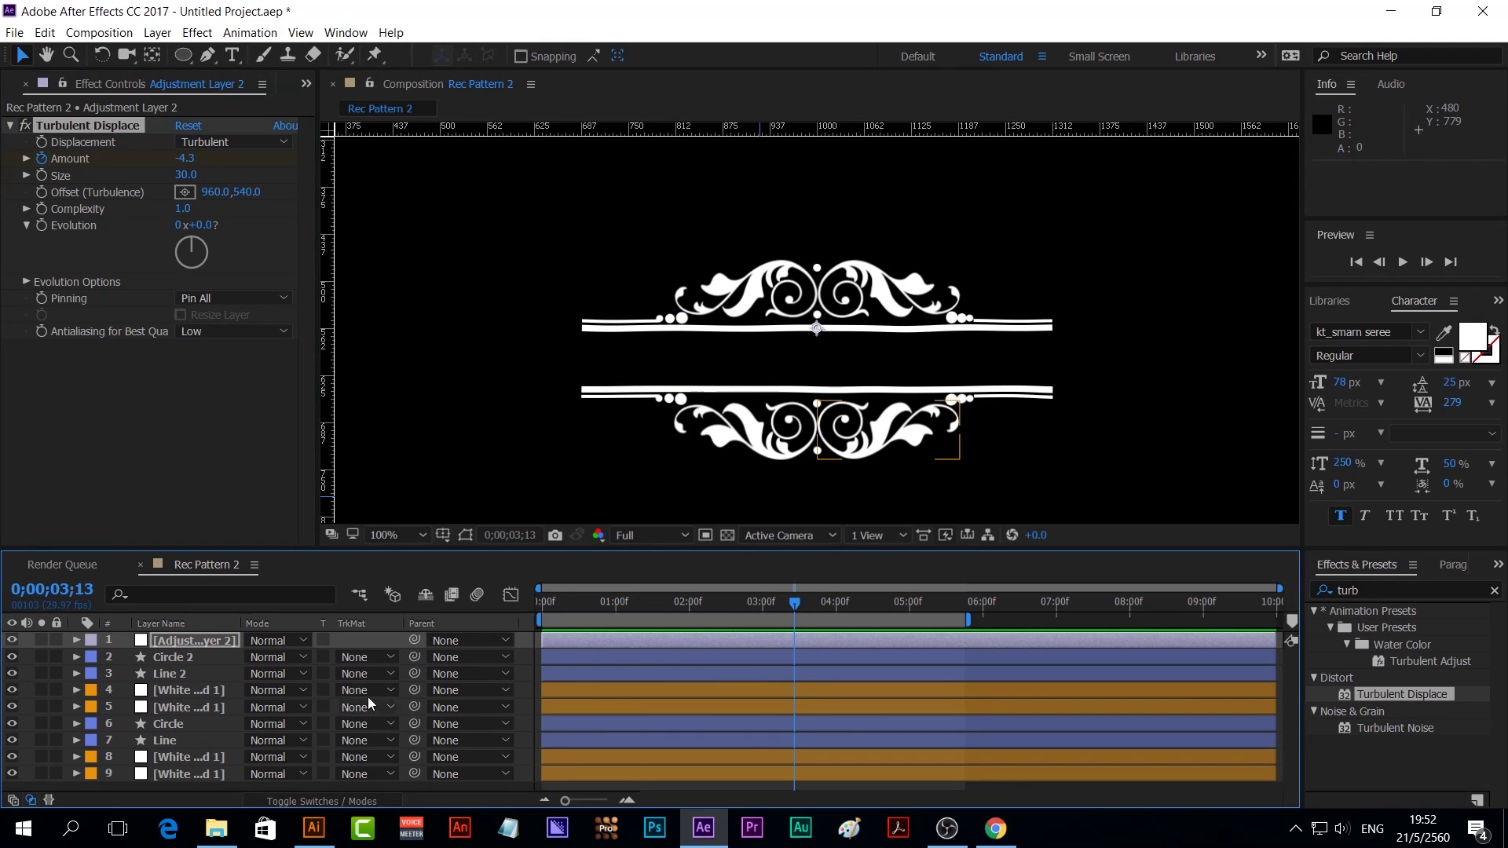
pyautogui.moveTo(724, 549); pyautogui.dragTo(724, 470)
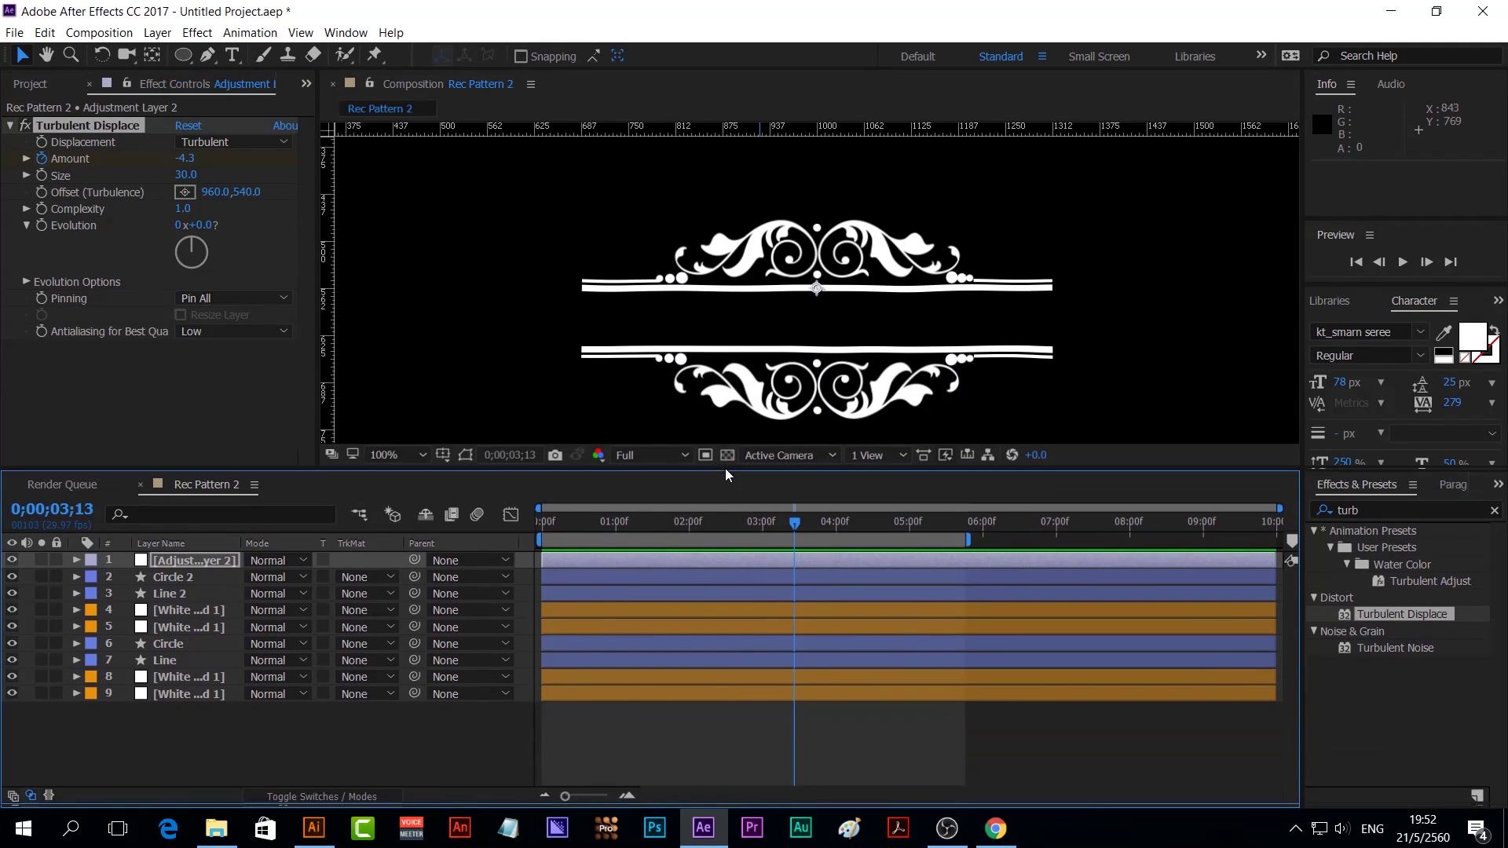
pyautogui.click(223, 754)
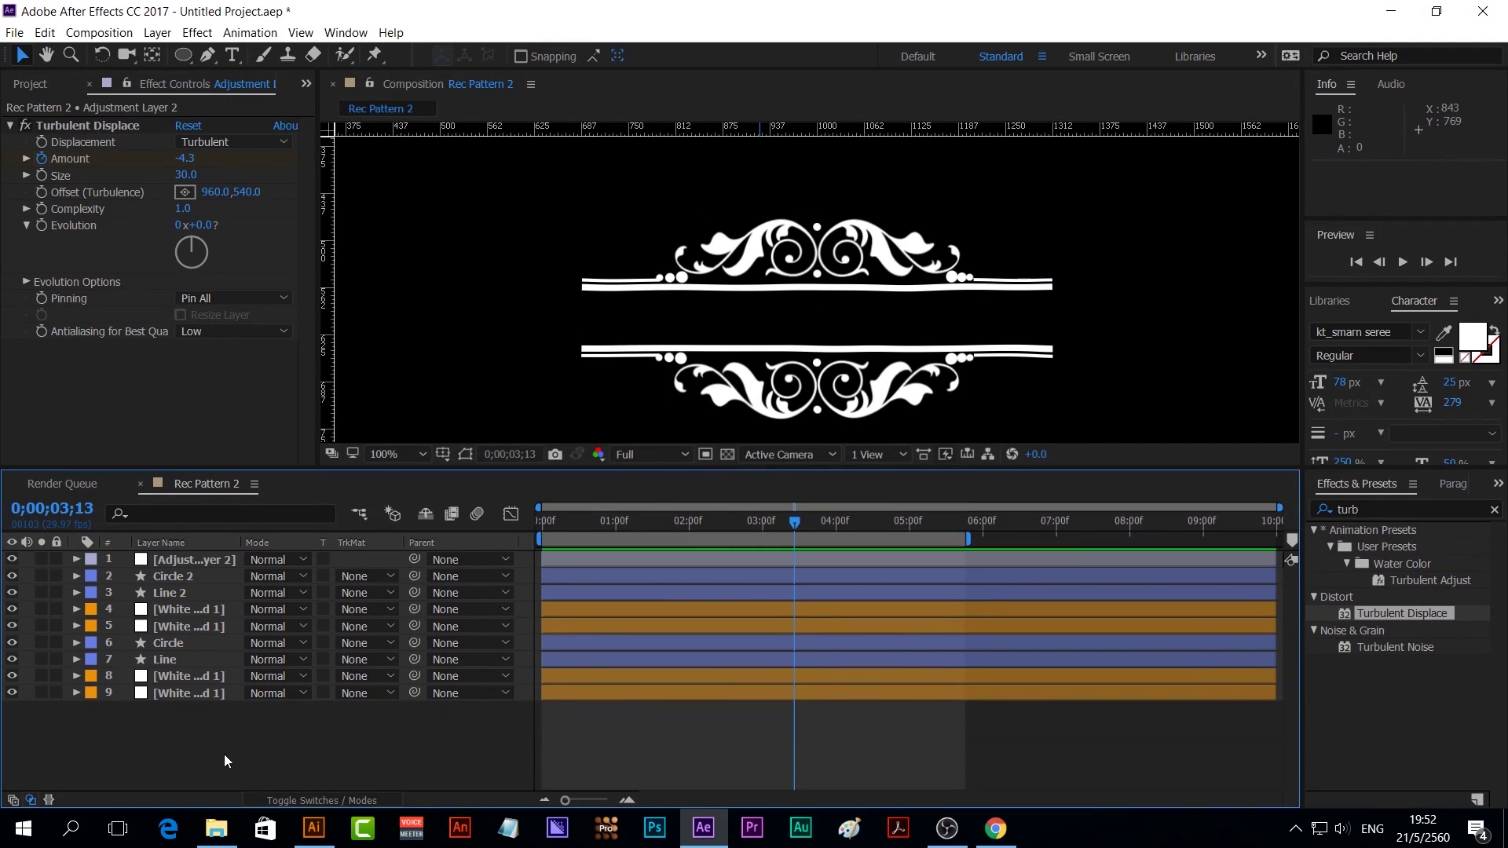
pyautogui.click(193, 641)
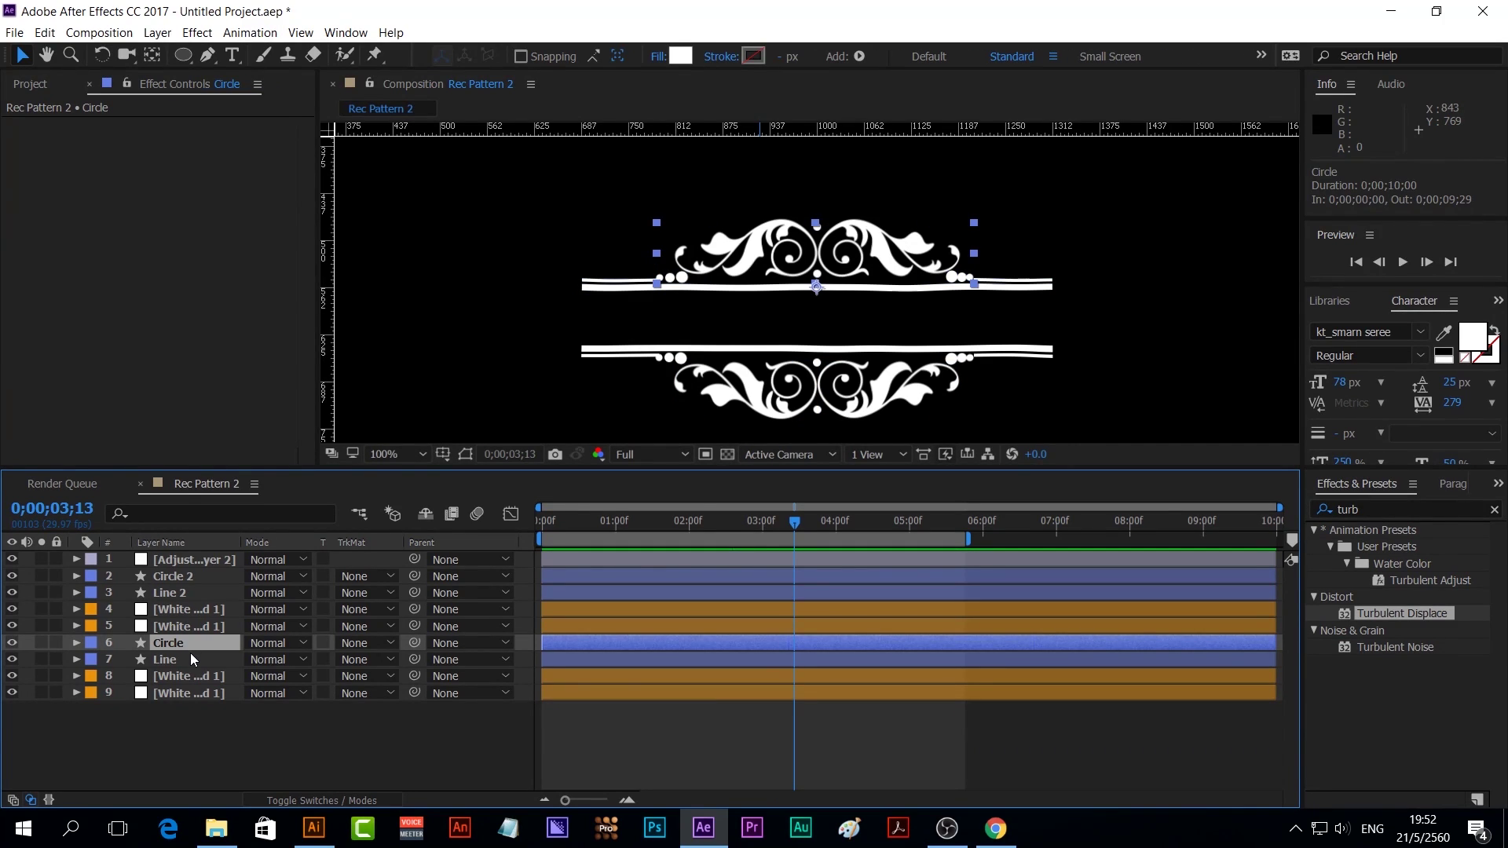
pyautogui.keyDown('shift'); pyautogui.click(189, 653); pyautogui.keyUp('shift')
pyautogui.moveTo(188, 653)
pyautogui.mouseDown()
pyautogui.moveTo(191, 608)
pyautogui.moveTo(174, 630)
pyautogui.mouseUp()
pyautogui.click(184, 562)
pyautogui.click(299, 746)
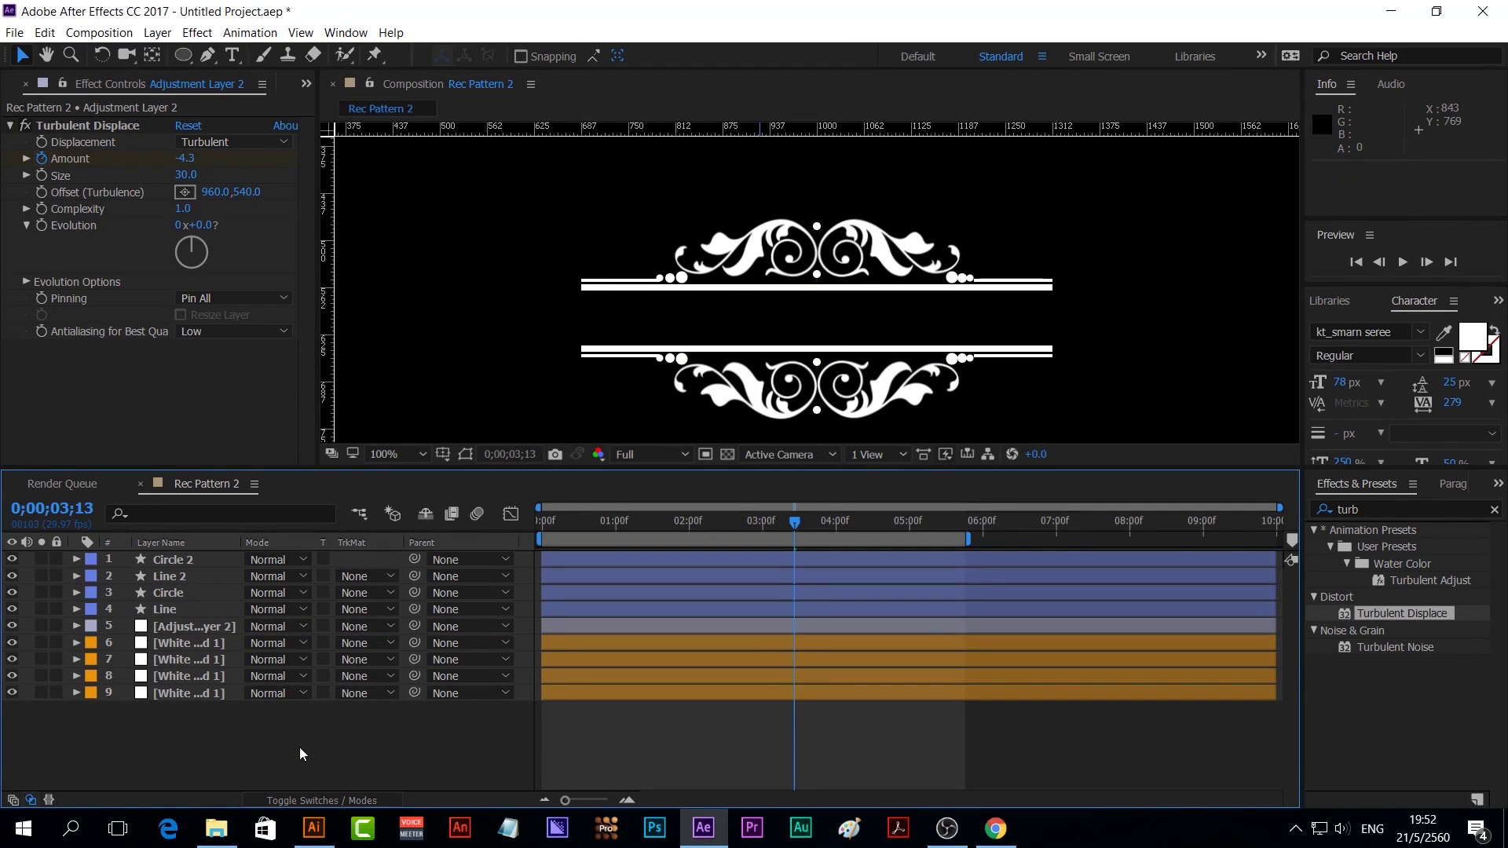
pyautogui.press('space')
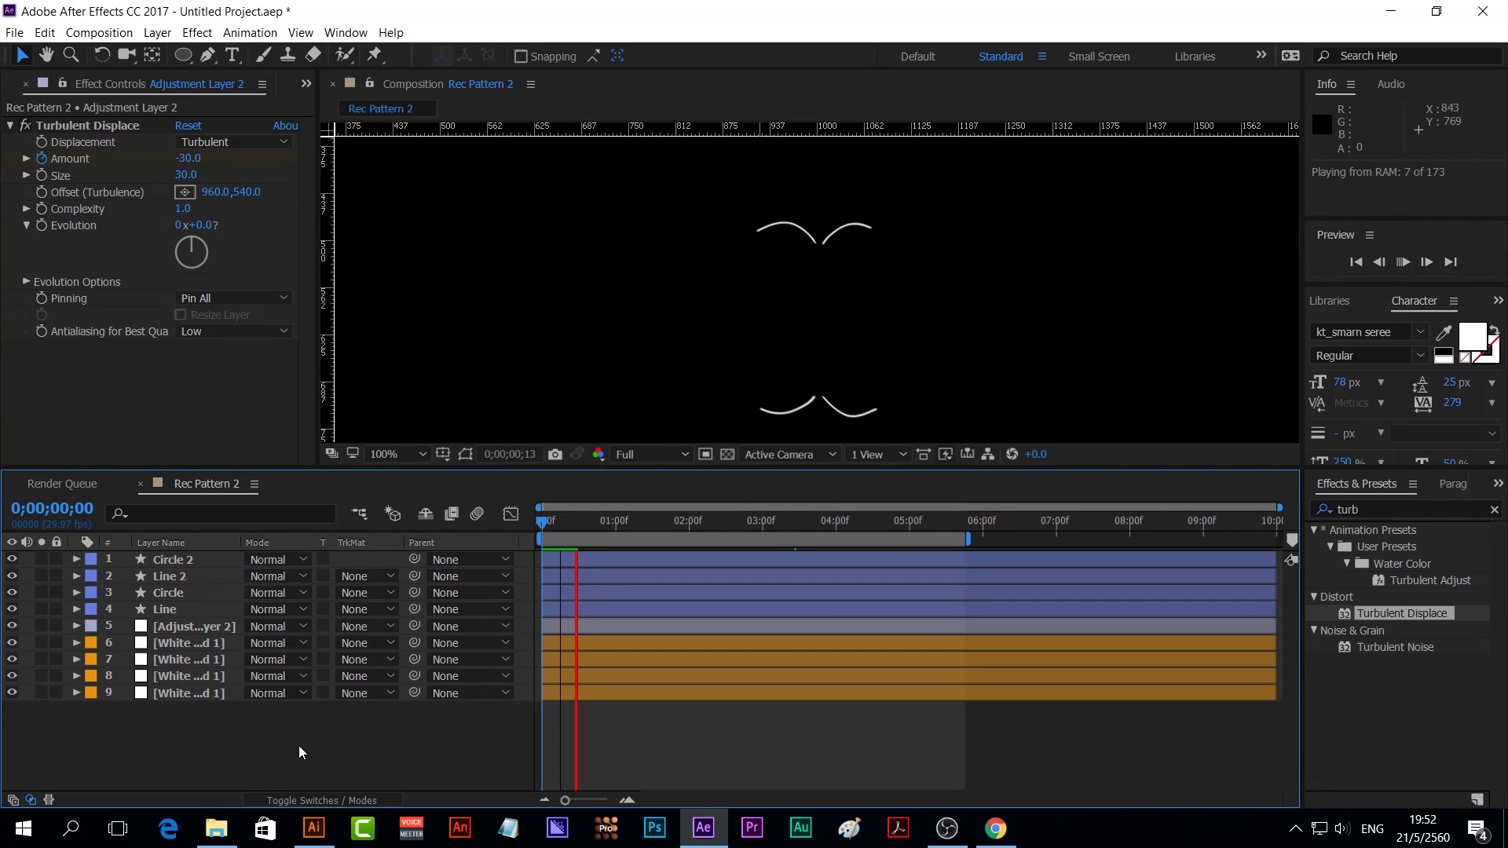
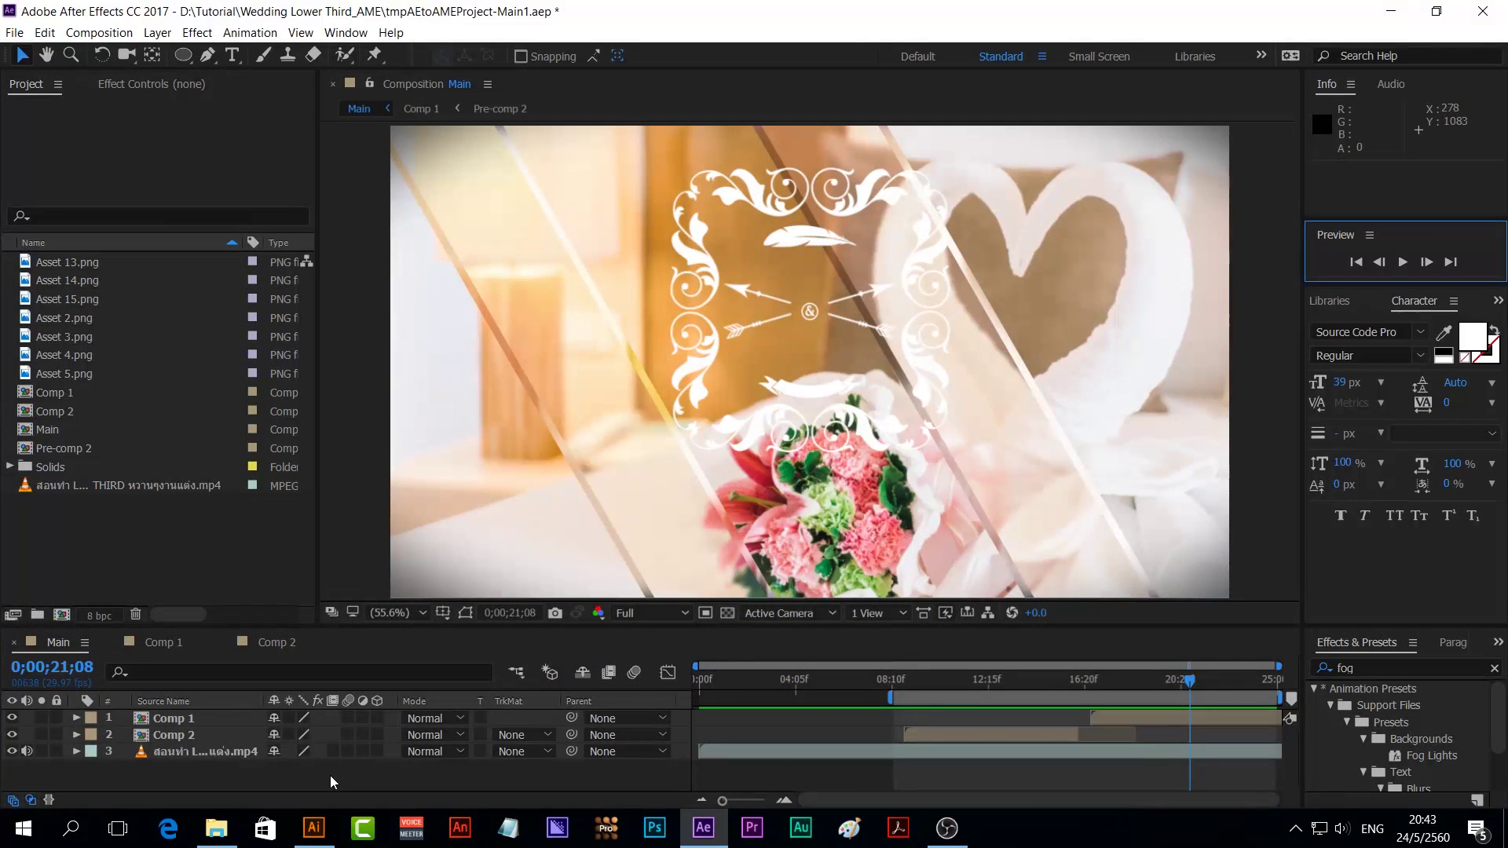
# Switch to Illustrator and close the OPS3B21.eps document, answering the save-changes prompt
pyautogui.click(215, 828)
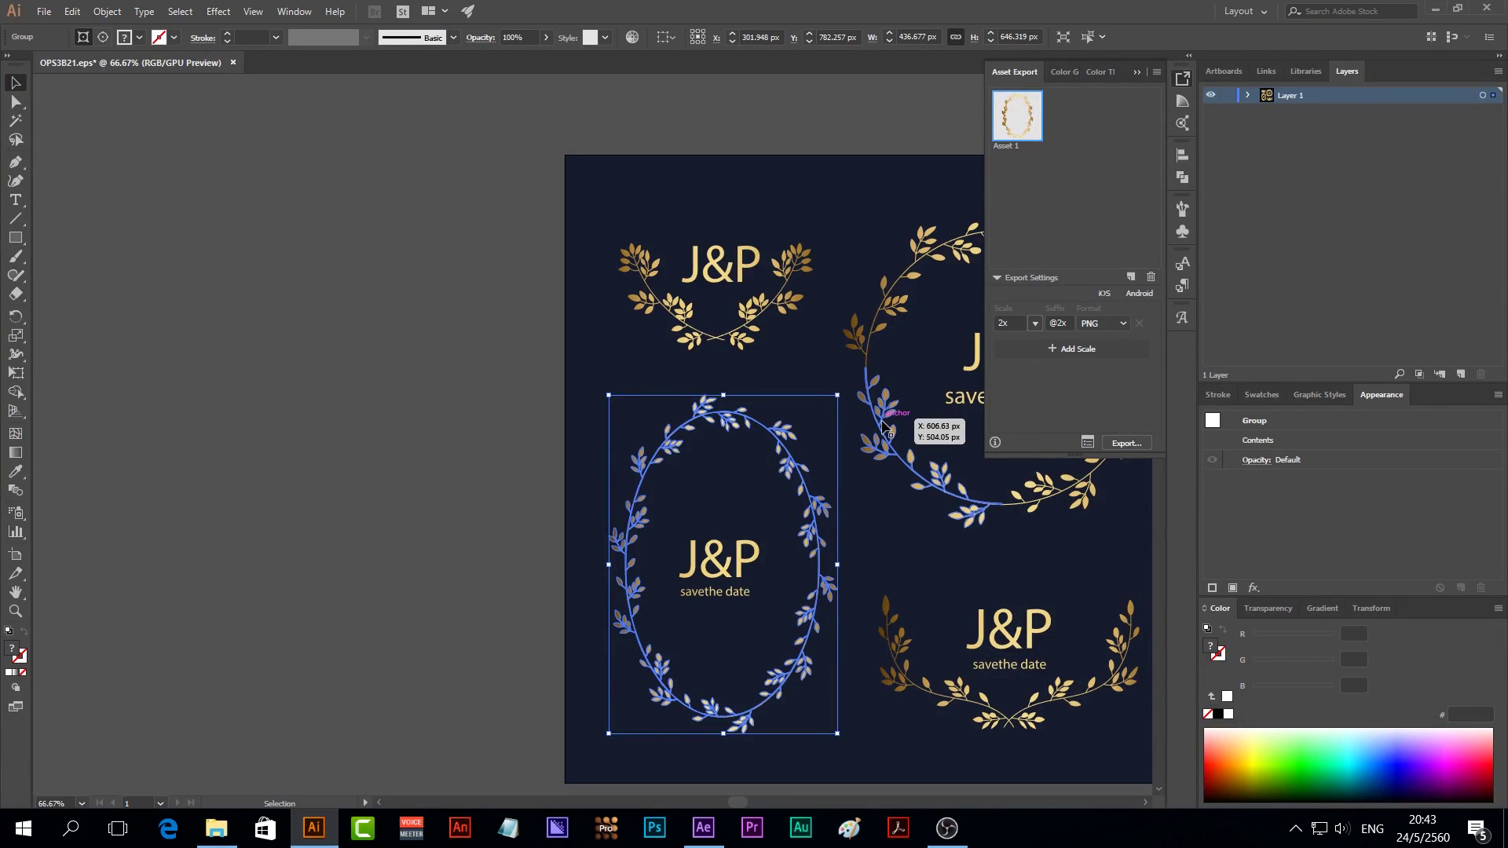
pyautogui.click(232, 62)
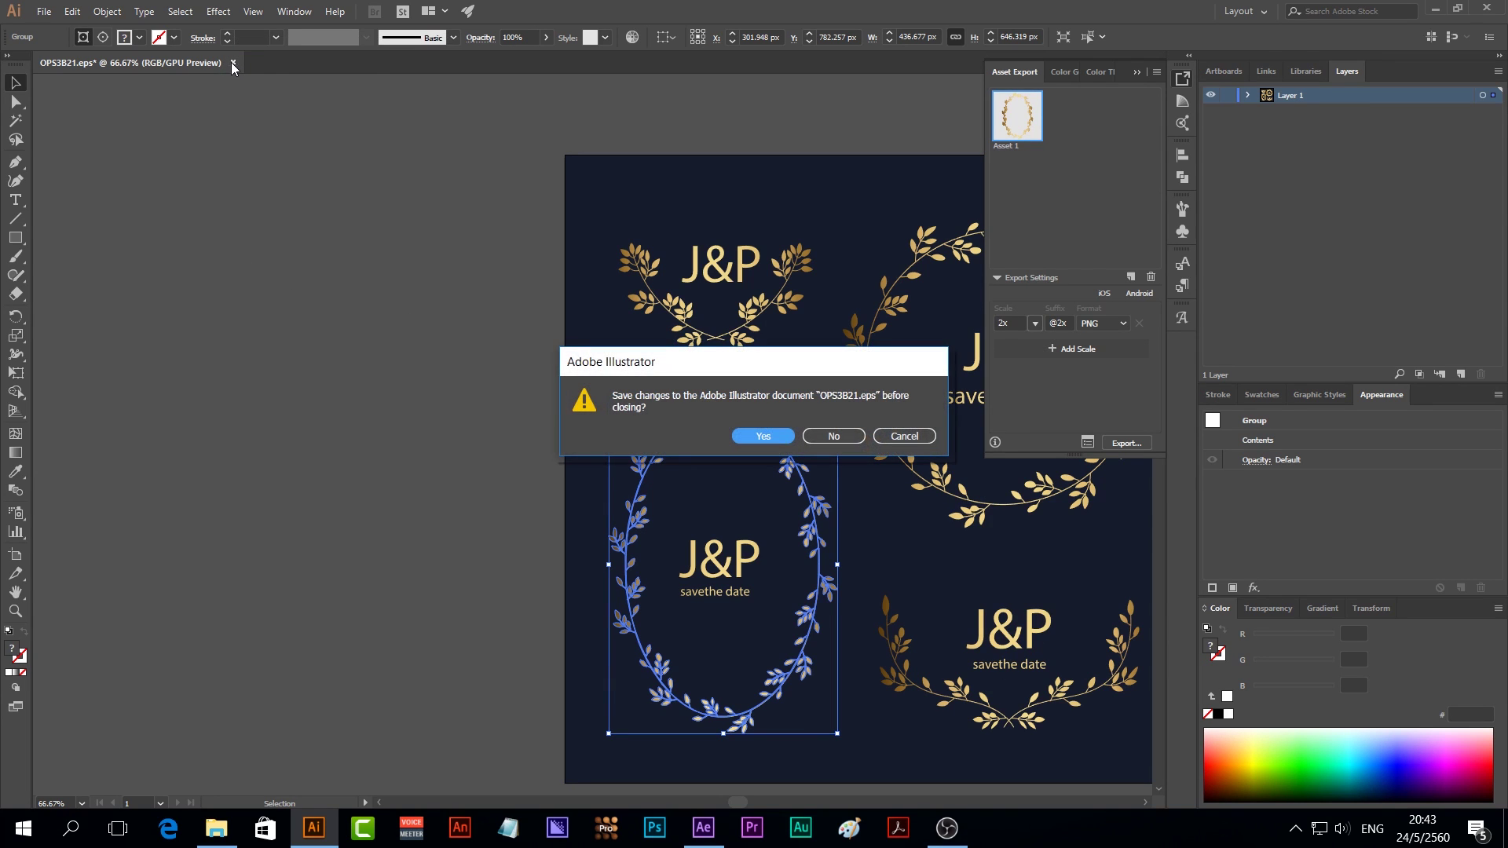
pyautogui.click(833, 435)
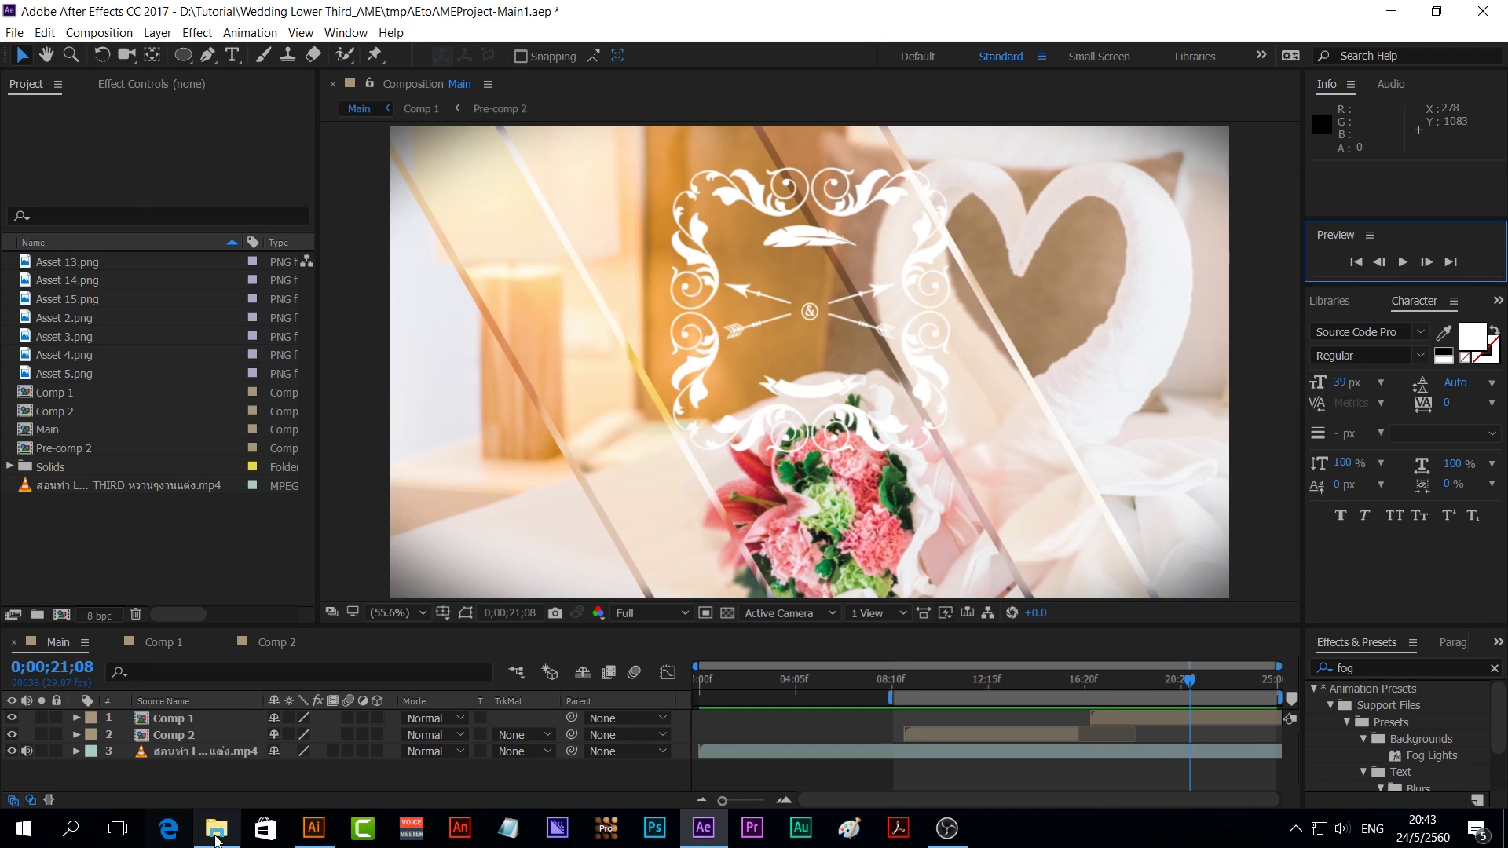
# Import Ellipe.png from the Explorer folder into the After Effects project and open it as a composition
pyautogui.click(216, 828)
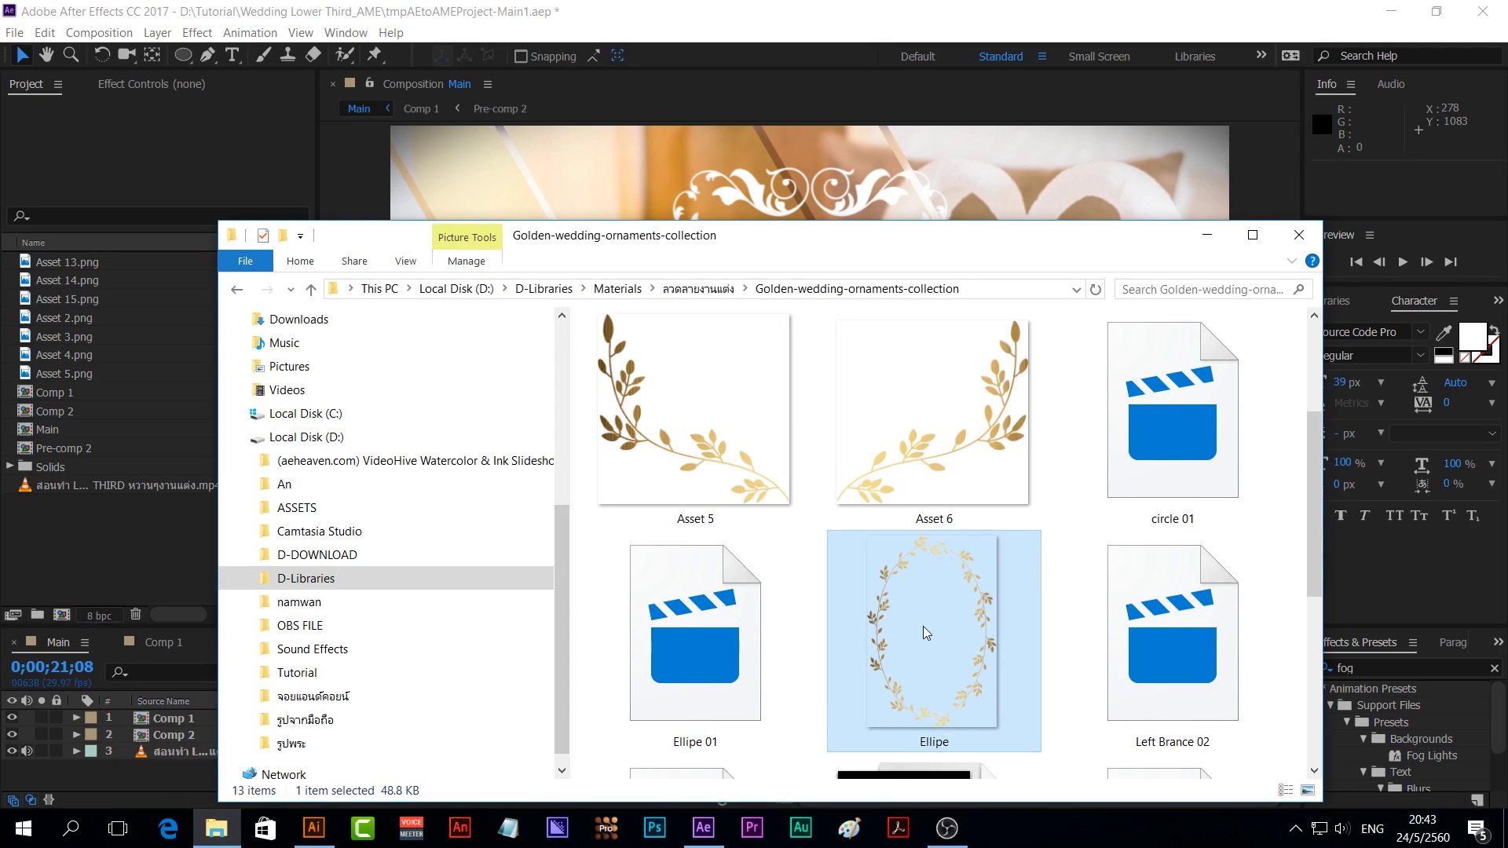
pyautogui.moveTo(928, 625); pyautogui.dragTo(73, 543)
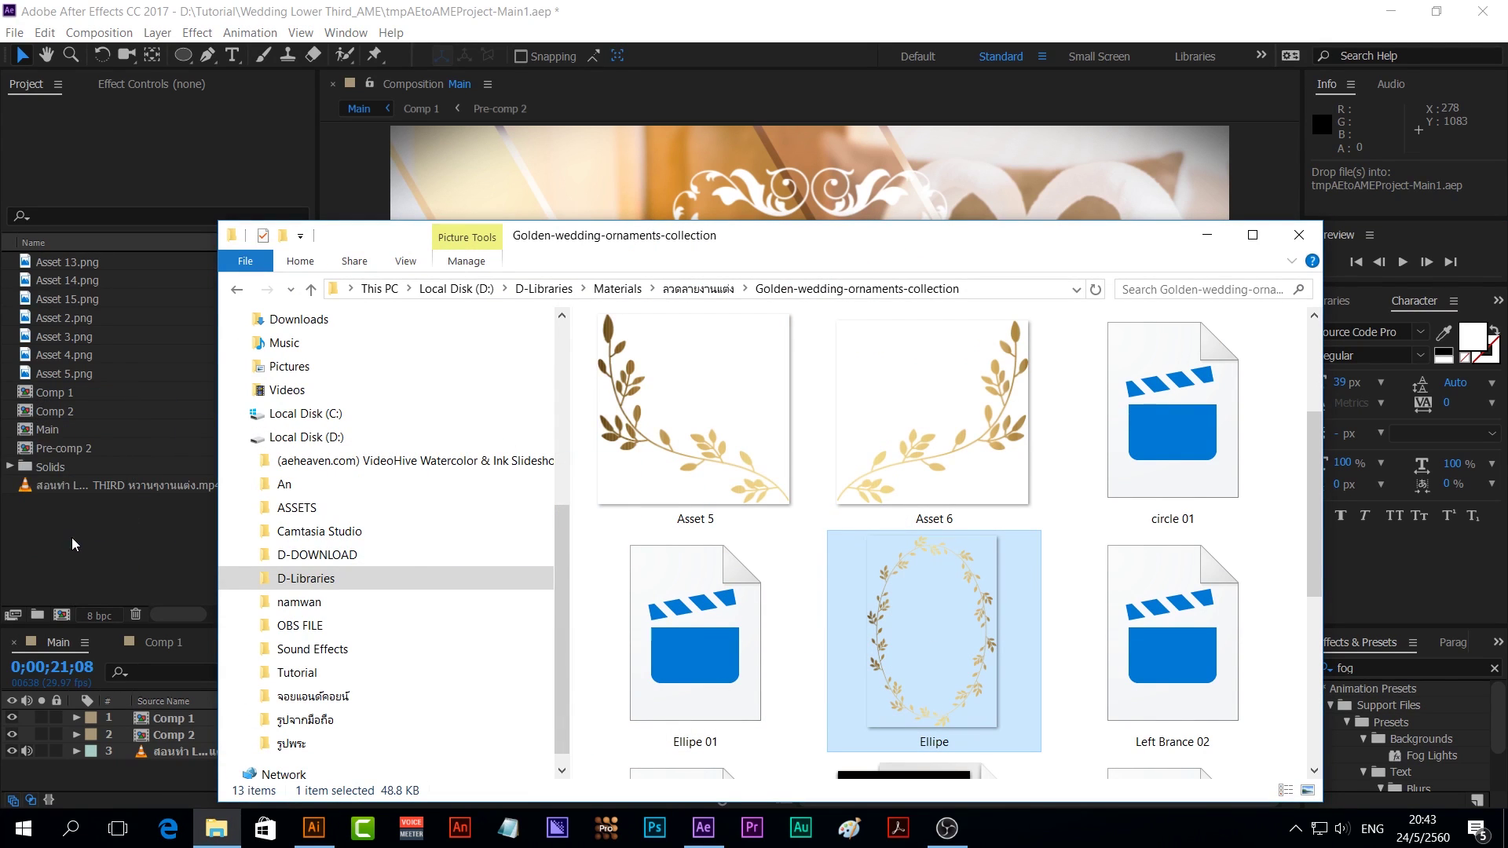
pyautogui.moveTo(994, 434)
pyautogui.mouseDown()
pyautogui.moveTo(108, 447)
pyautogui.moveTo(64, 613)
pyautogui.mouseUp()
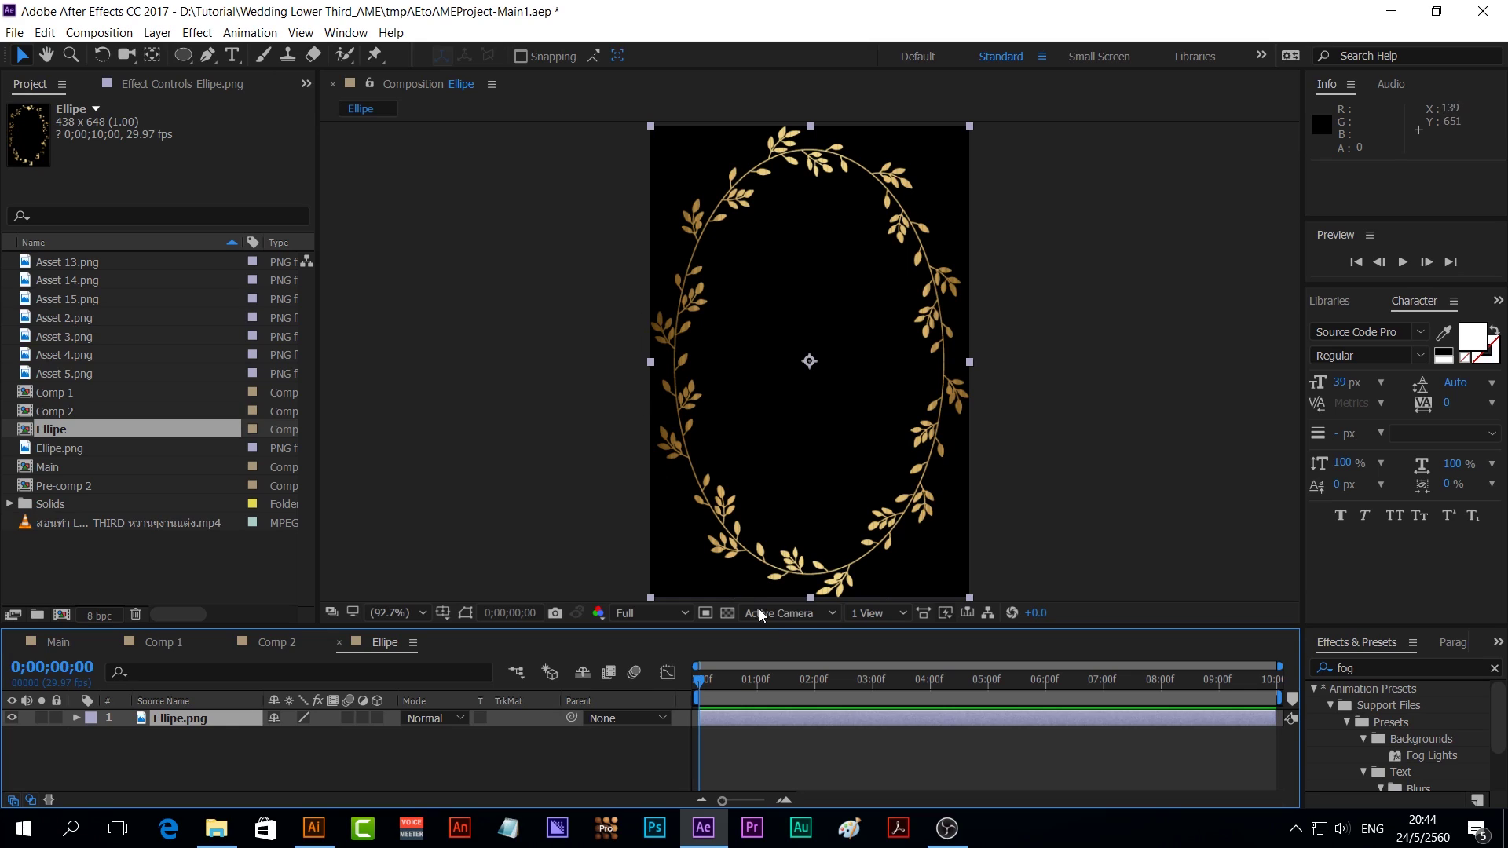
pyautogui.moveTo(768, 627); pyautogui.dragTo(769, 635)
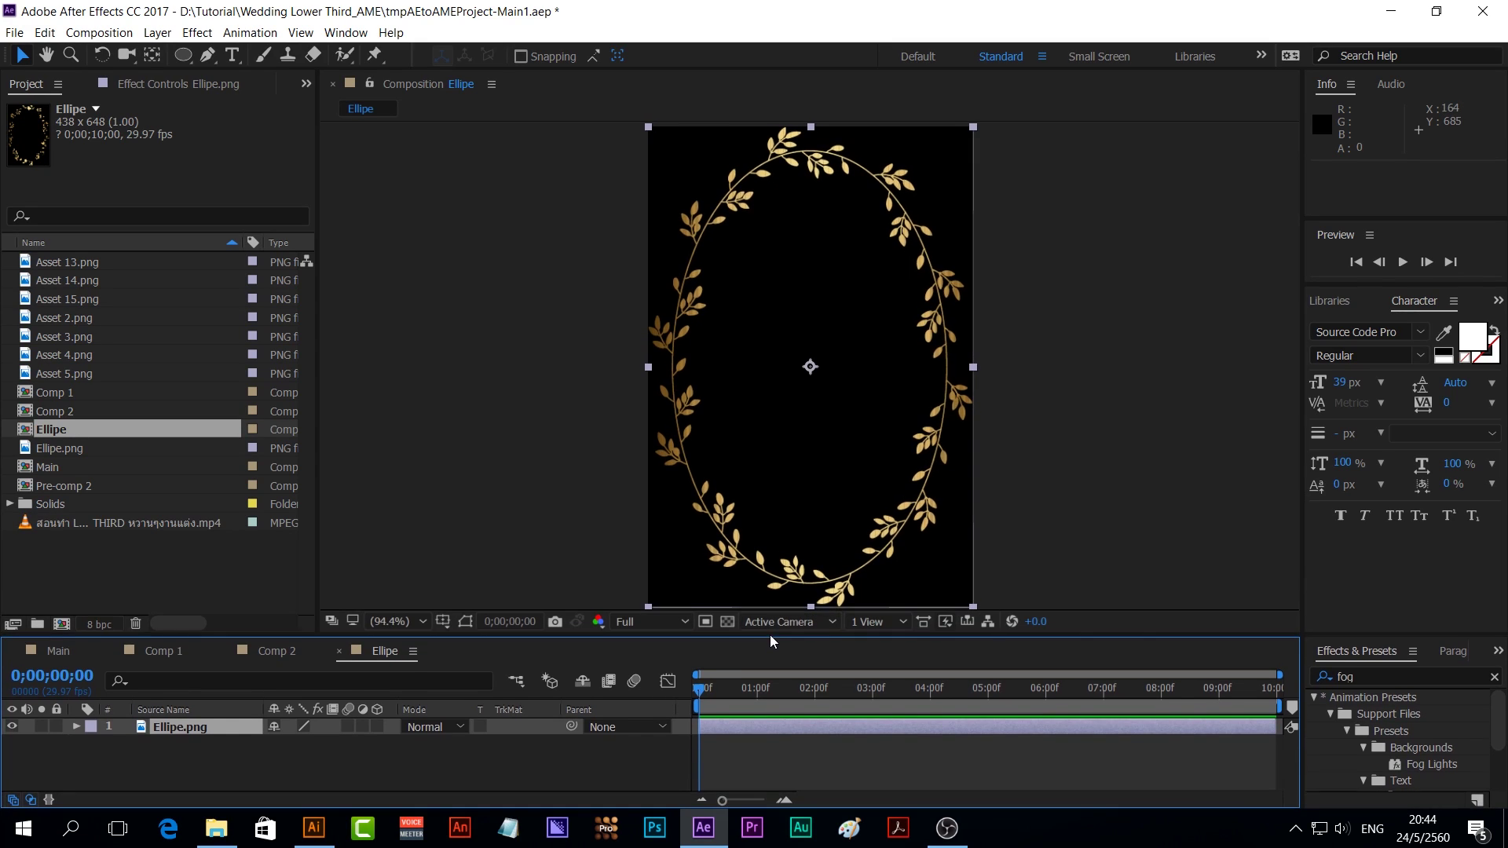
# Create a full-frame ellipse shape layer with a solid-colour stroke and no fill
pyautogui.click(482, 755)
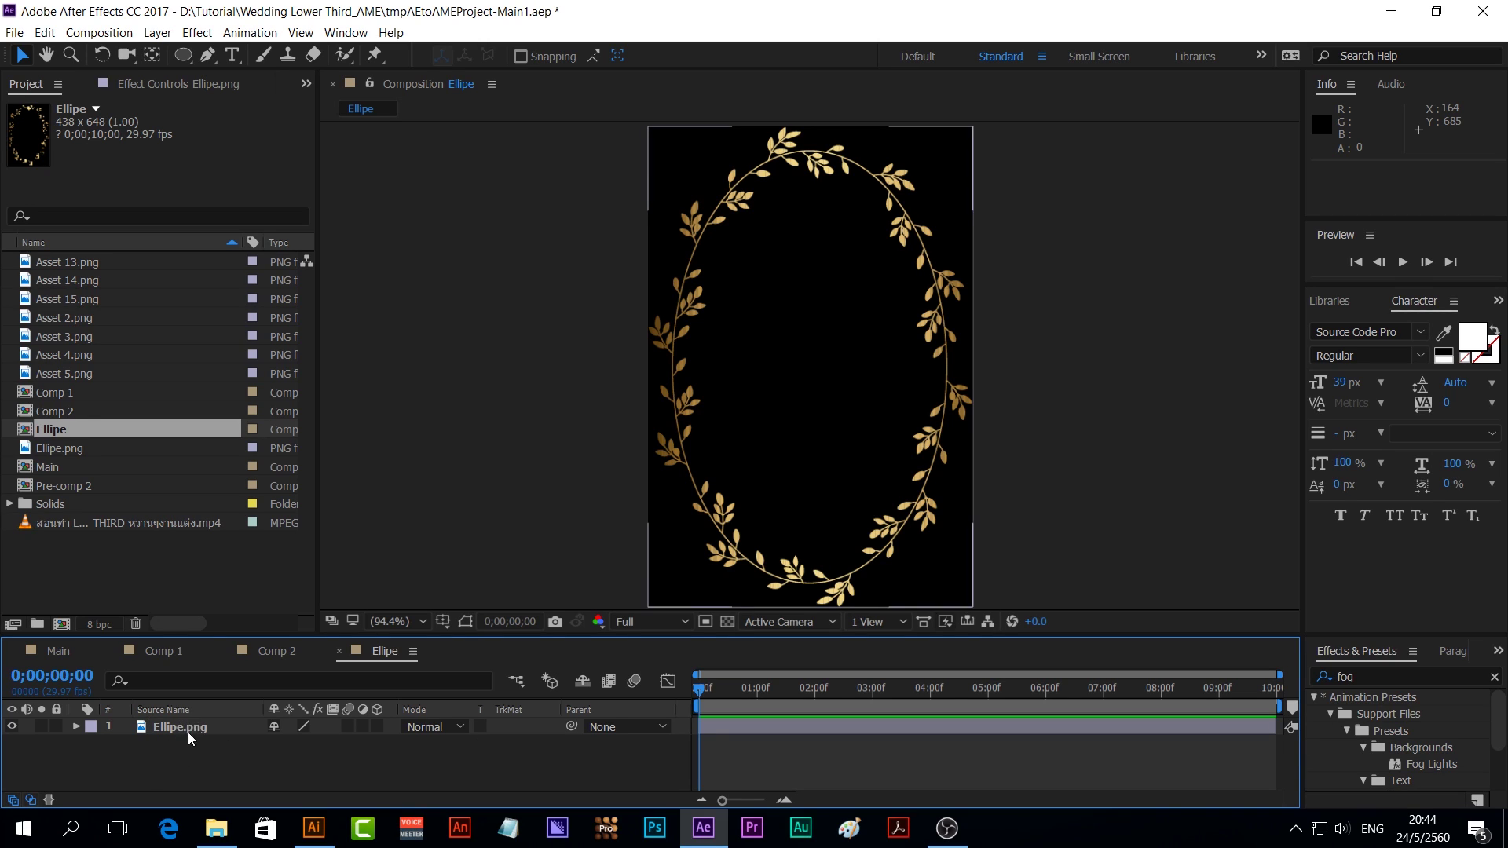
pyautogui.doubleClick(183, 57)
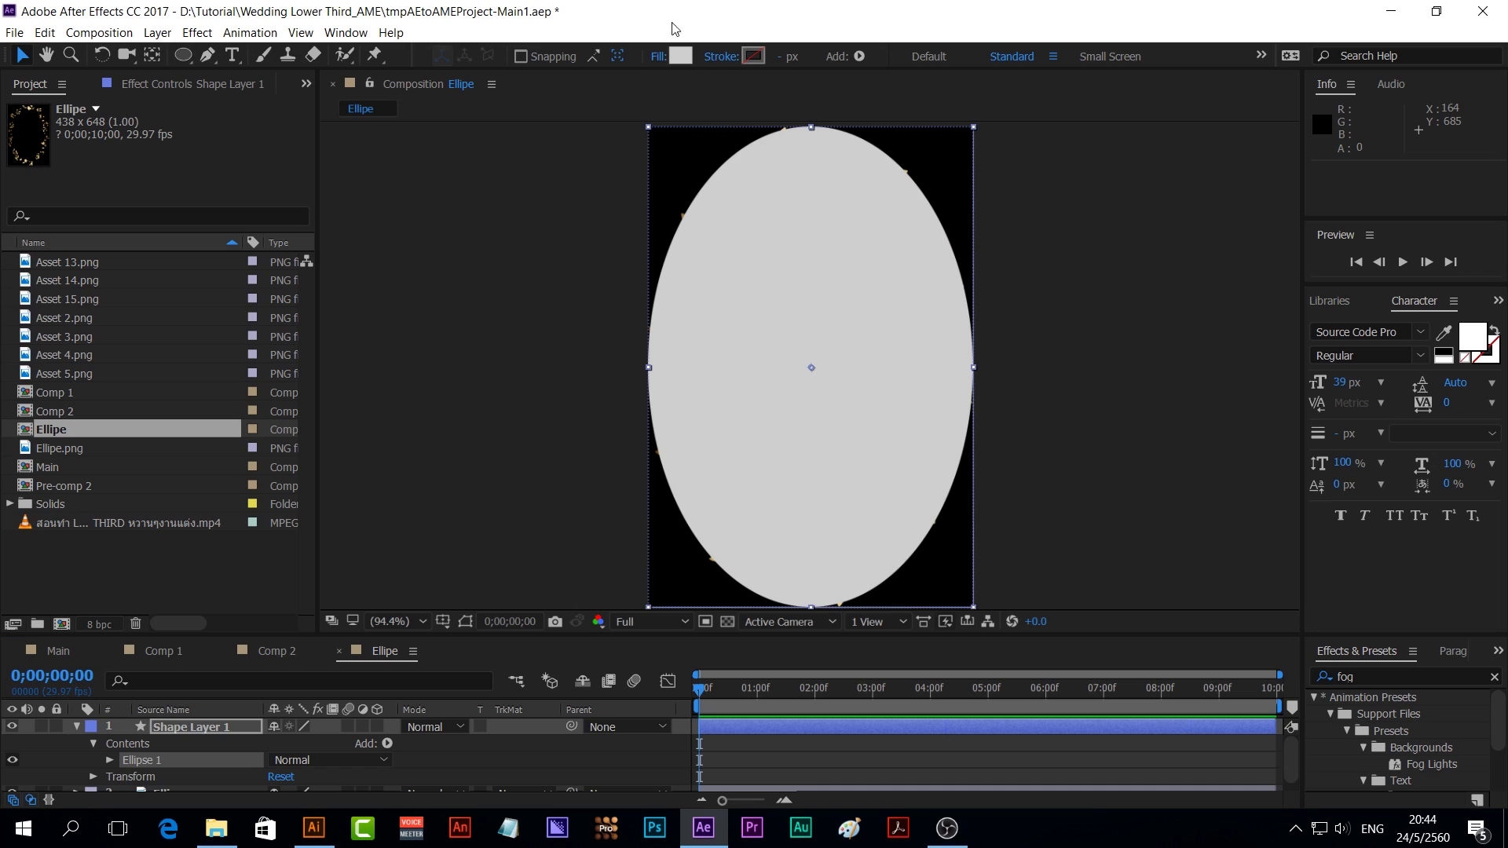
pyautogui.click(719, 55)
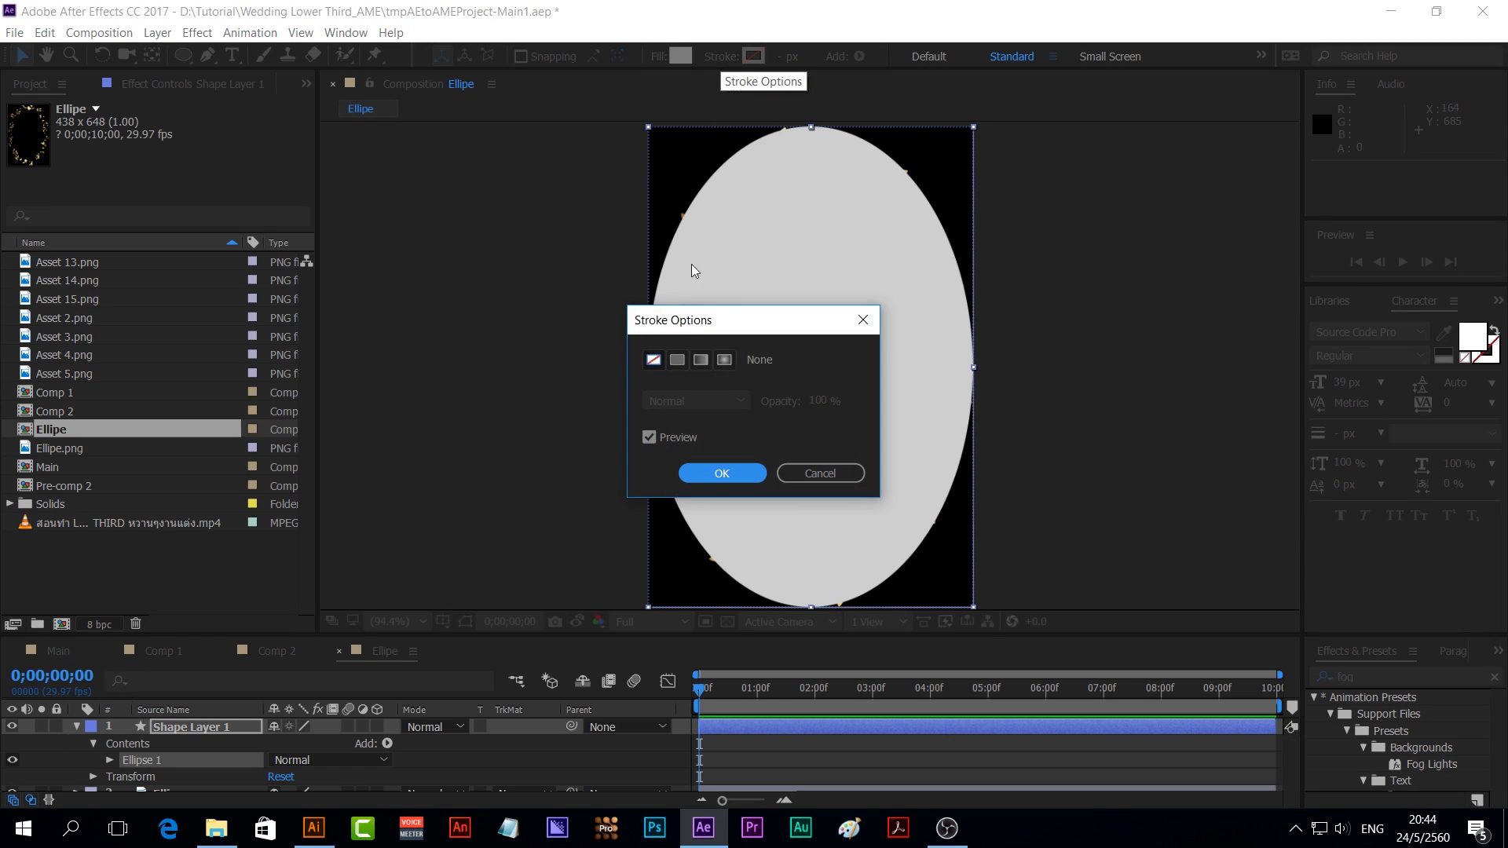
pyautogui.click(676, 361)
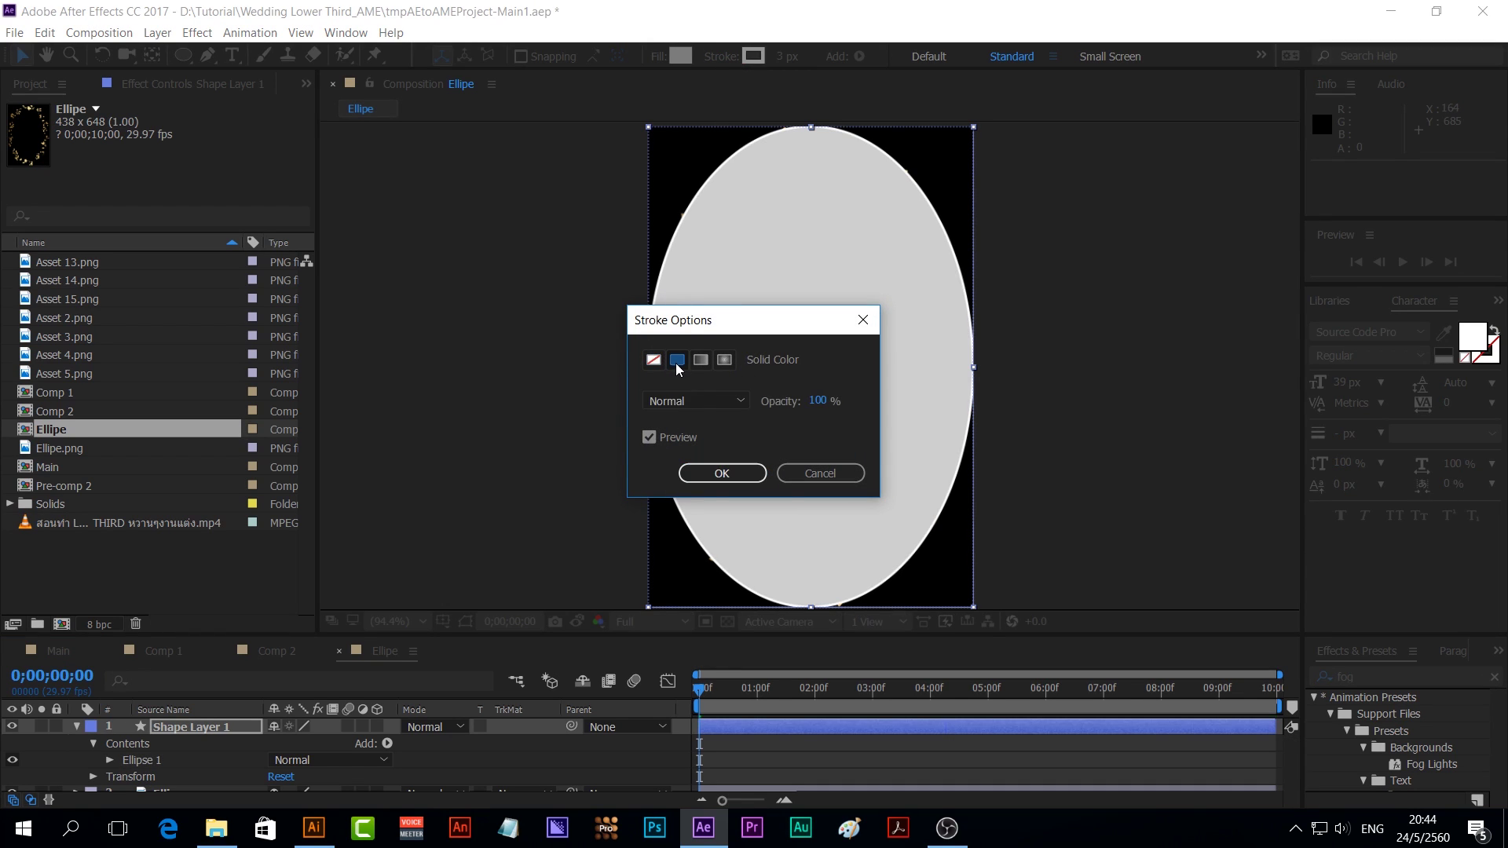
pyautogui.click(720, 472)
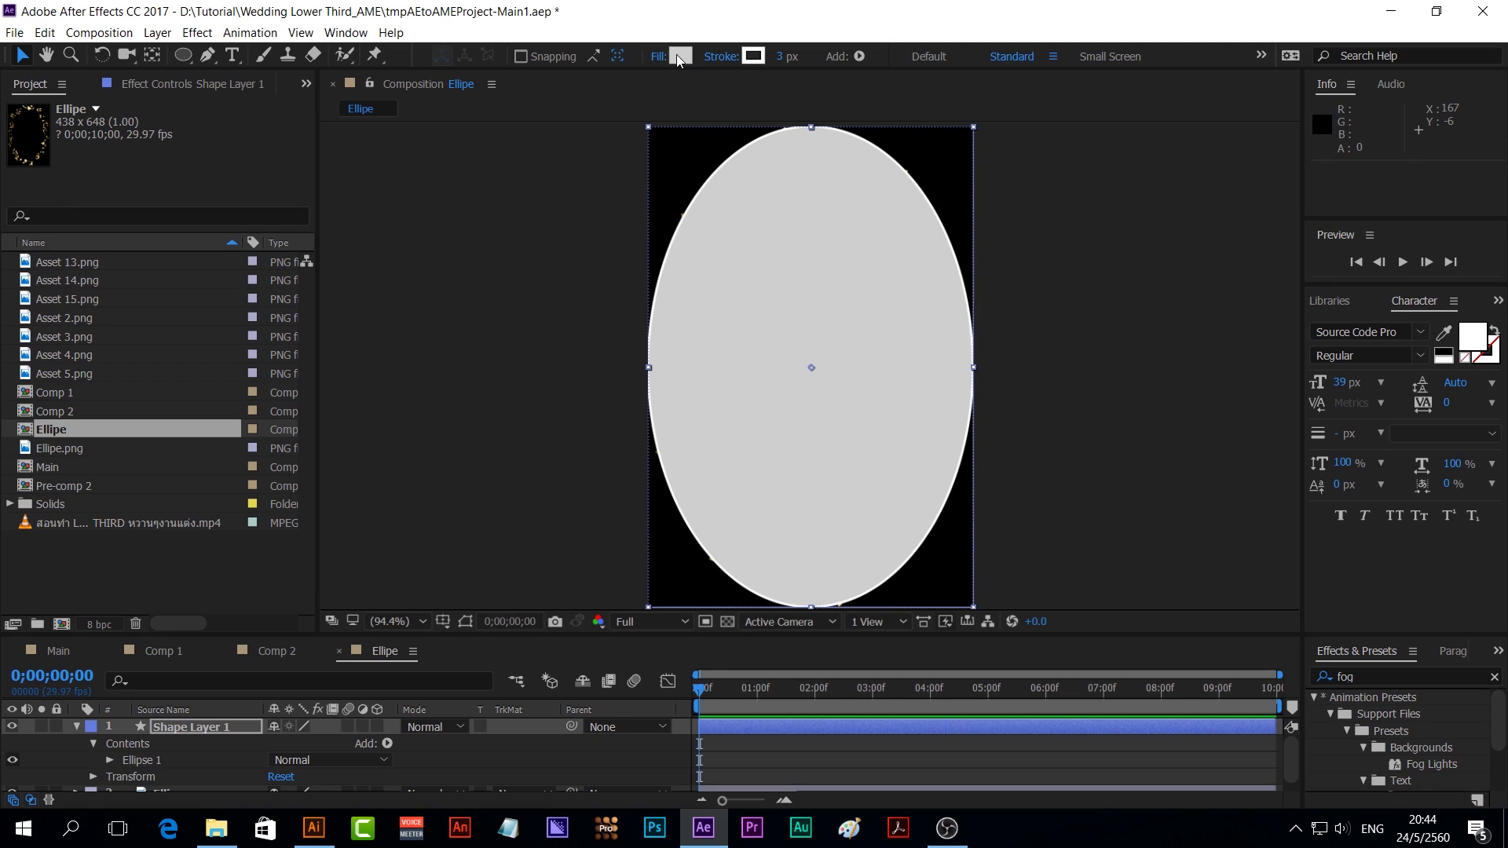
pyautogui.click(657, 56)
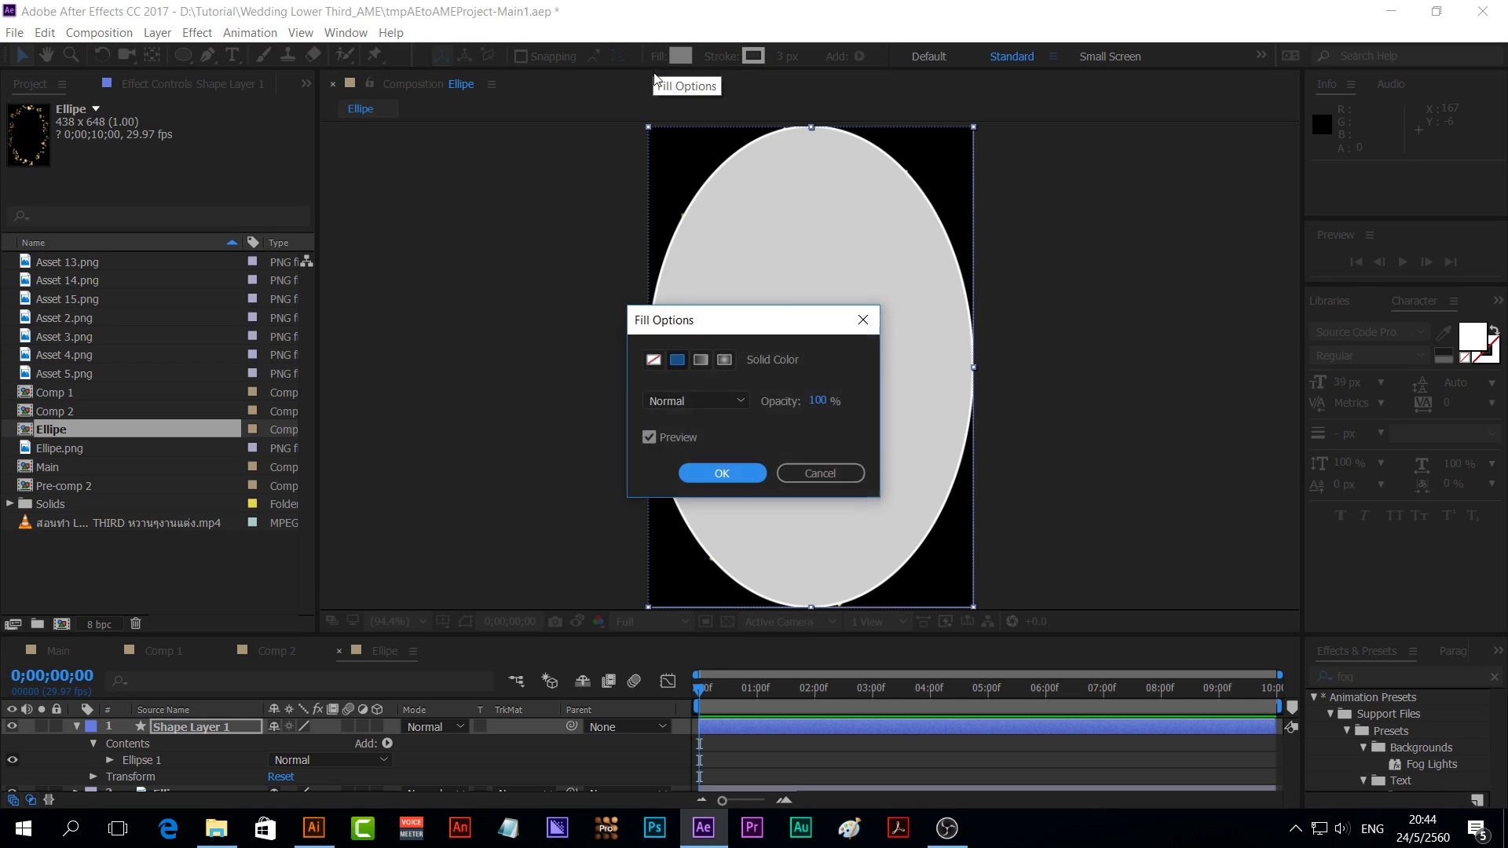
pyautogui.click(652, 360)
pyautogui.click(703, 473)
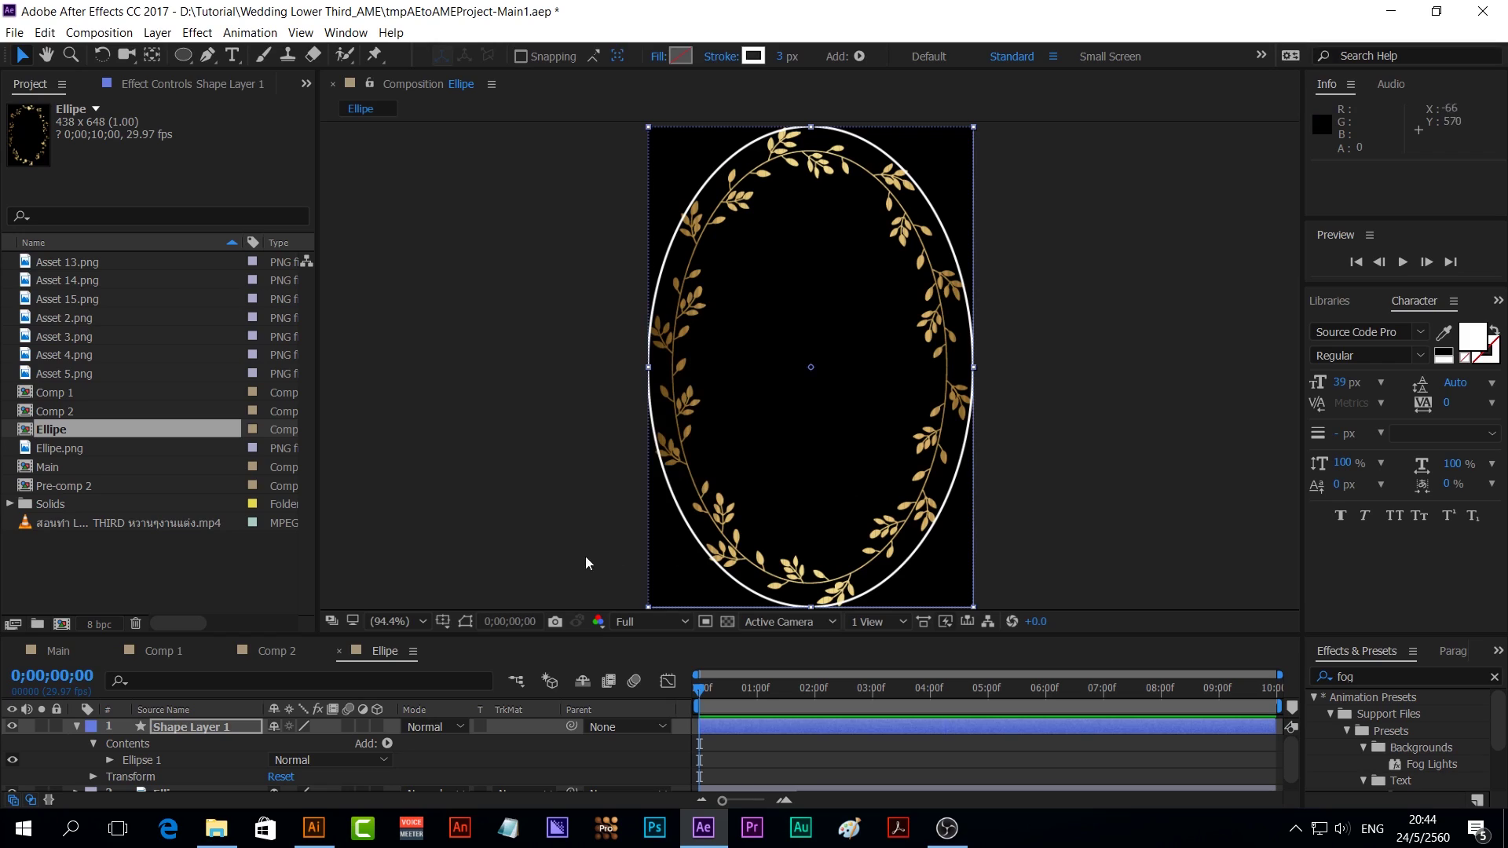
# Unlink the Ellipse Path Size and resize the ellipse to 369 × 588 inside the wreath
pyautogui.click(110, 760)
pyautogui.scroll(-1, 110, 760)
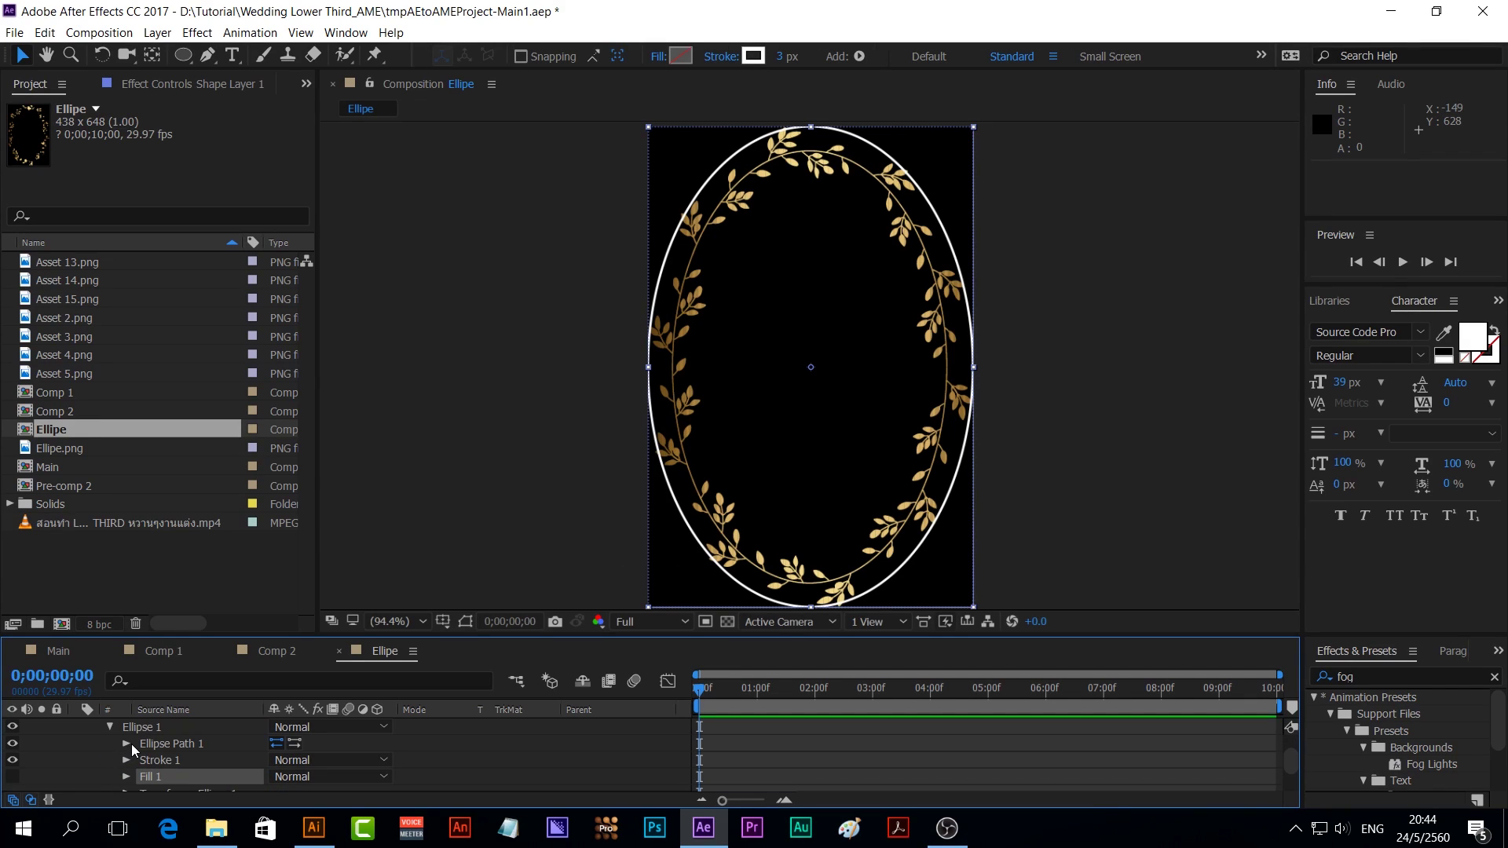
pyautogui.click(127, 743)
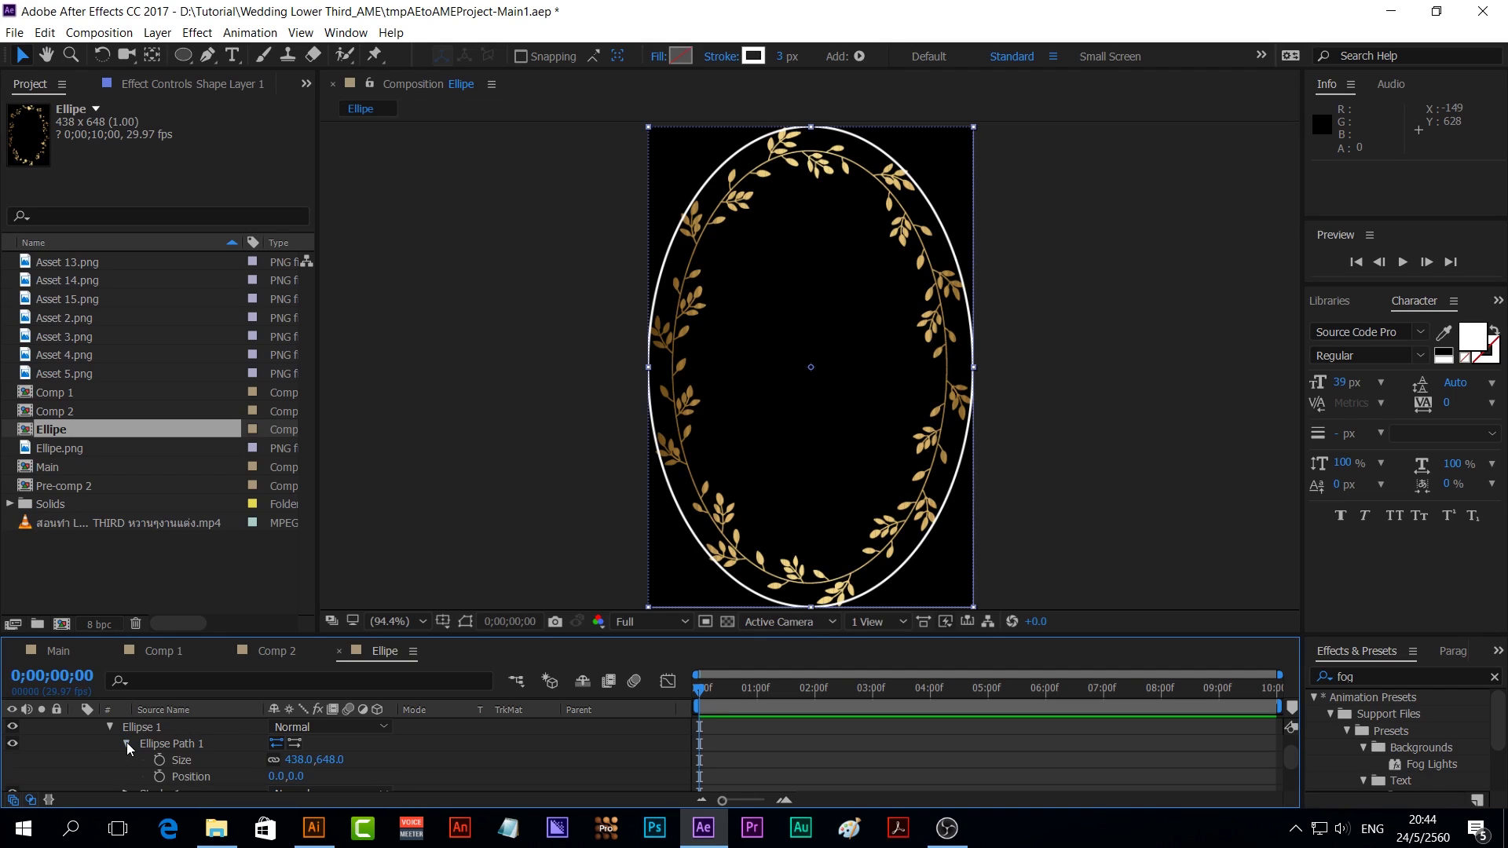
pyautogui.click(273, 760)
pyautogui.moveTo(289, 762); pyautogui.dragTo(237, 775)
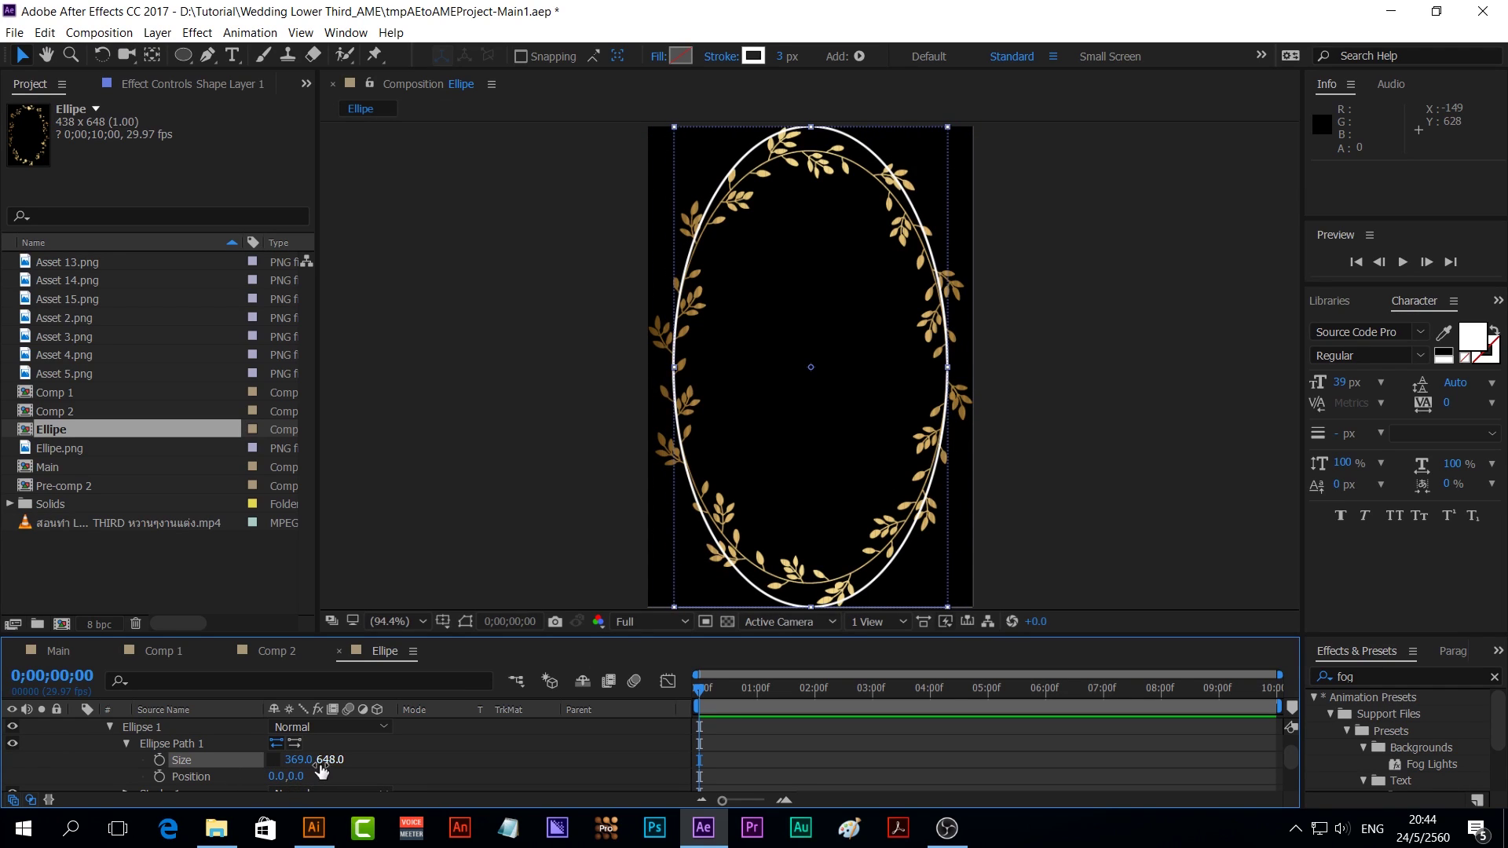
pyautogui.moveTo(322, 762); pyautogui.dragTo(280, 778)
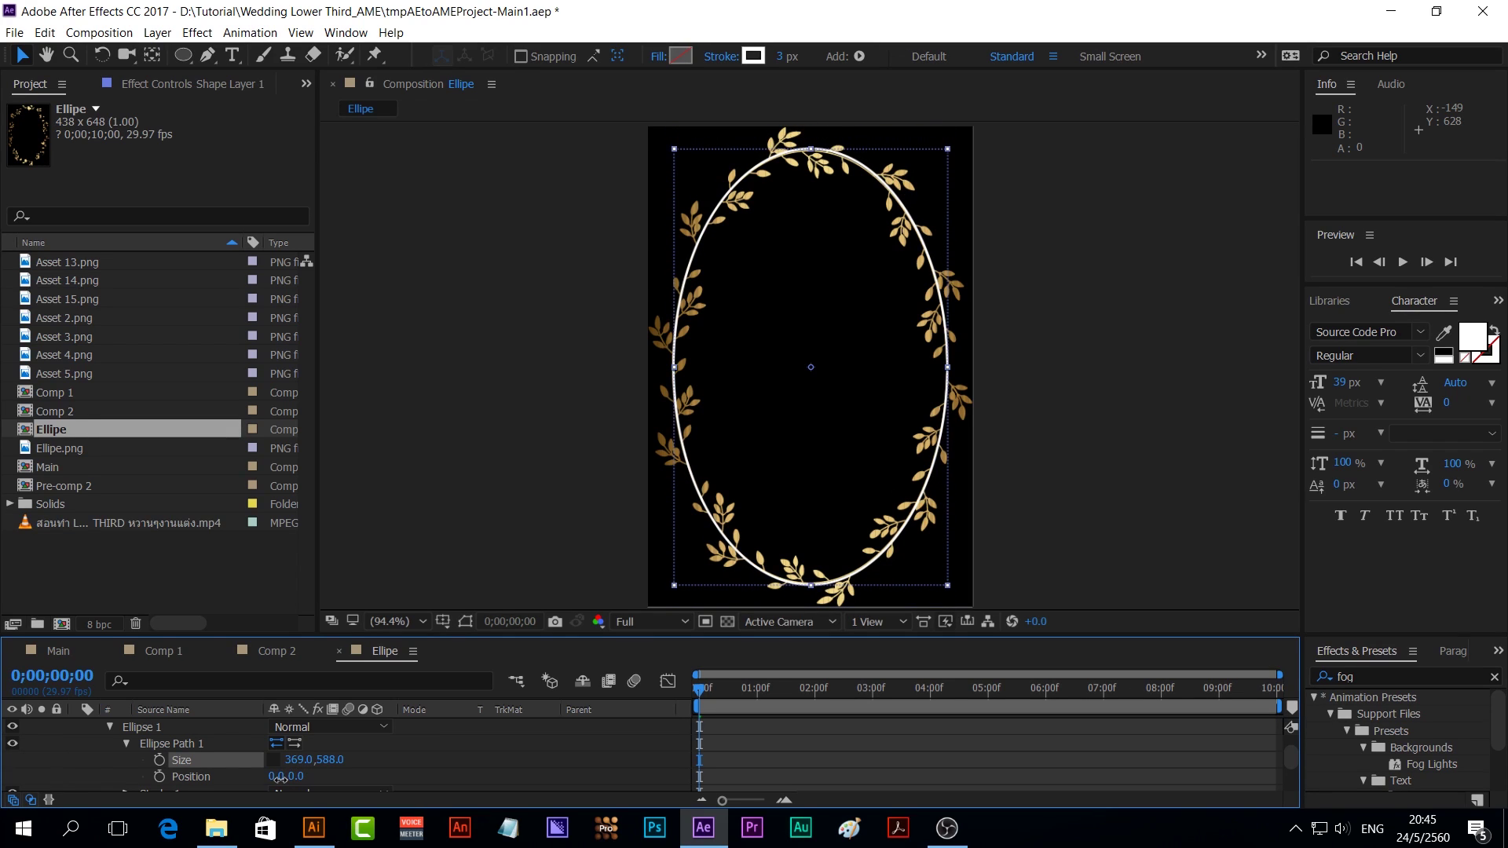
pyautogui.scroll(2, 409, 738)
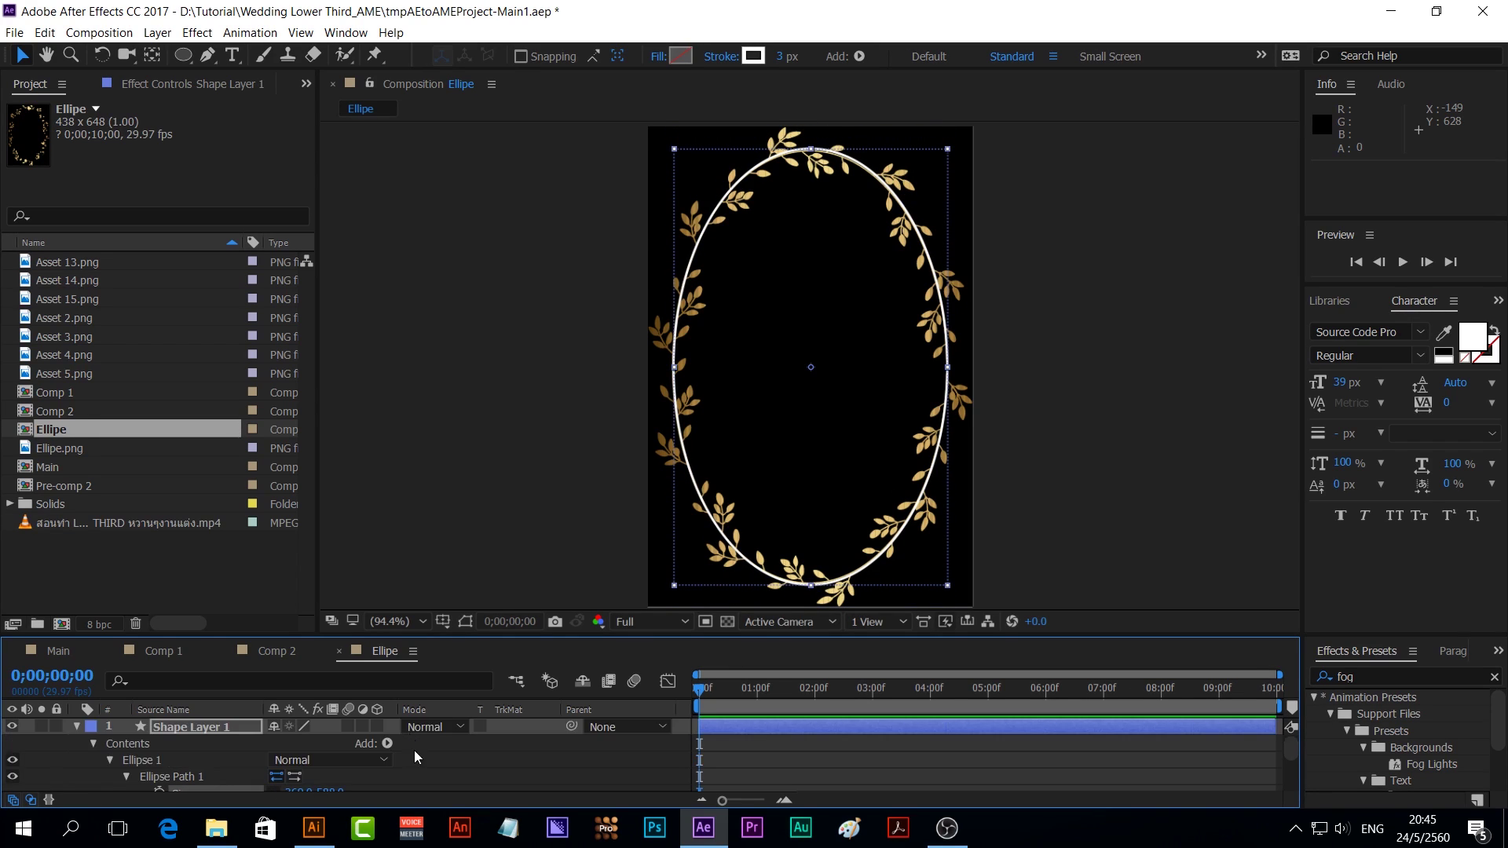
# Add Trim Paths and keyframe End from 0% at the start to full at 0;00;02;12
pyautogui.click(387, 742)
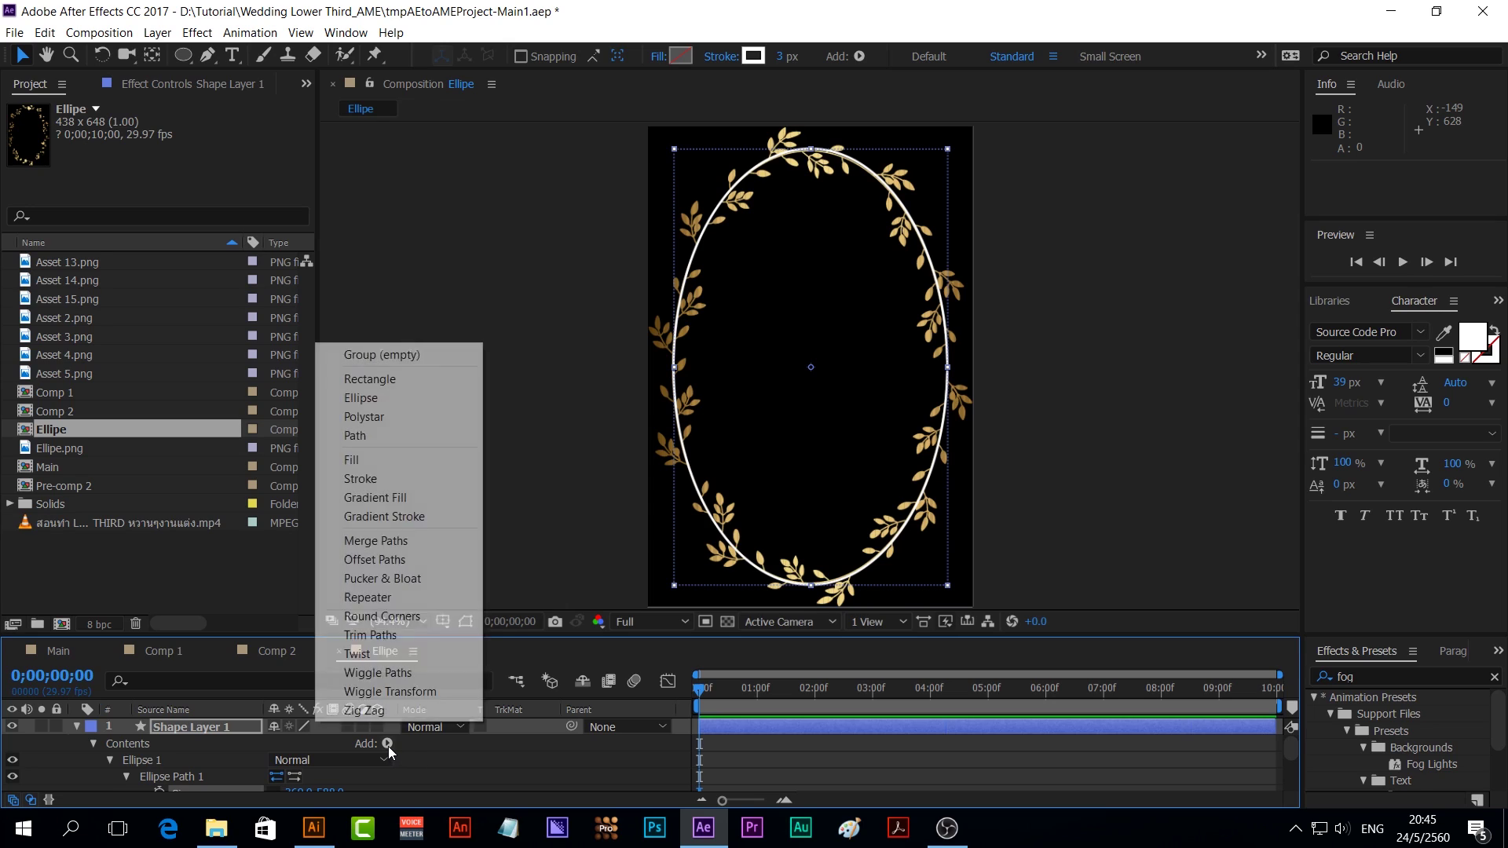
pyautogui.click(369, 637)
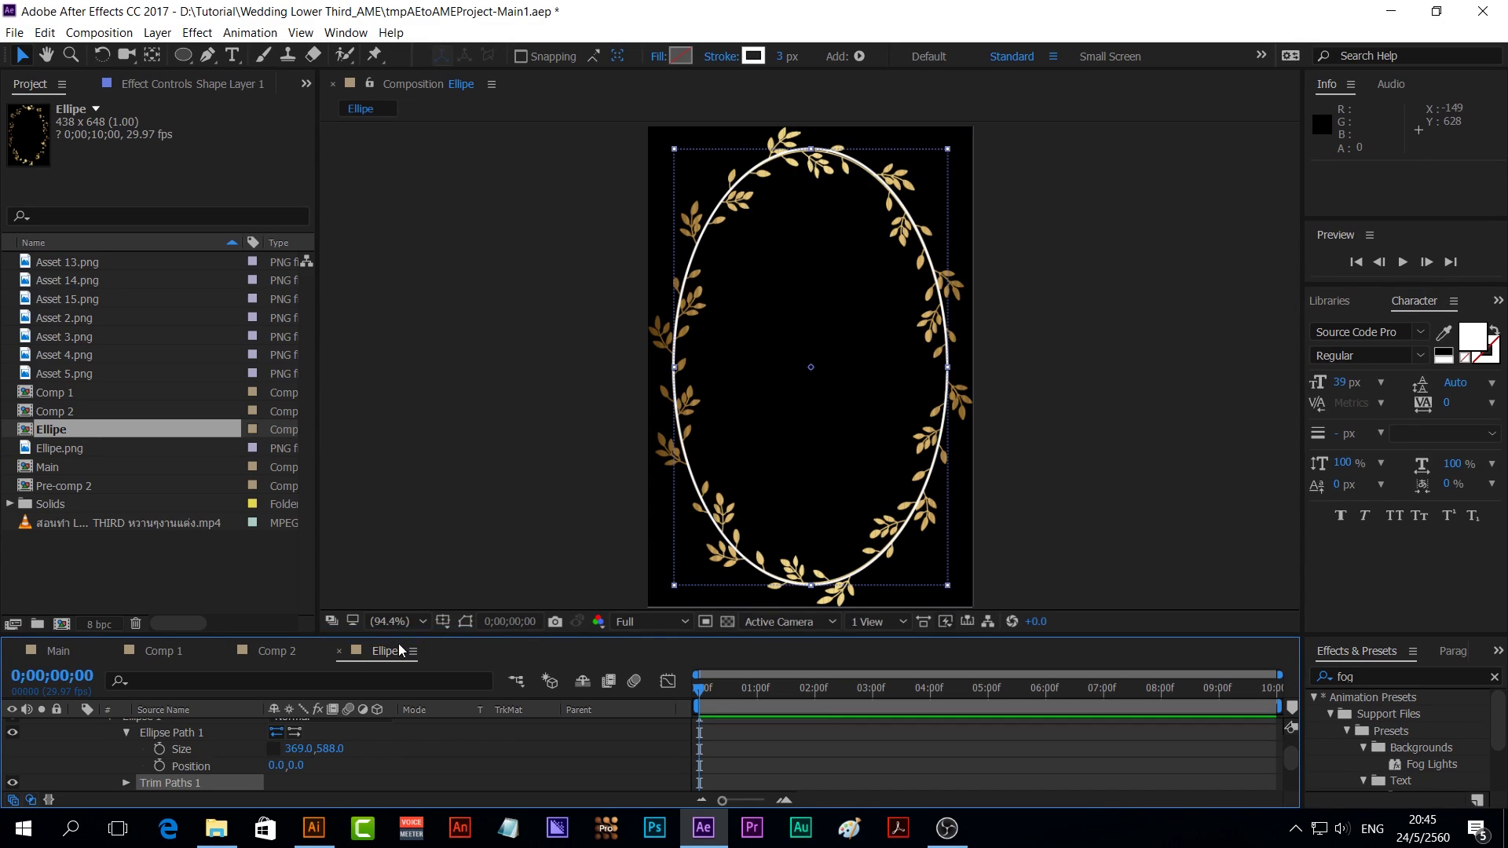
pyautogui.click(838, 695)
pyautogui.click(125, 783)
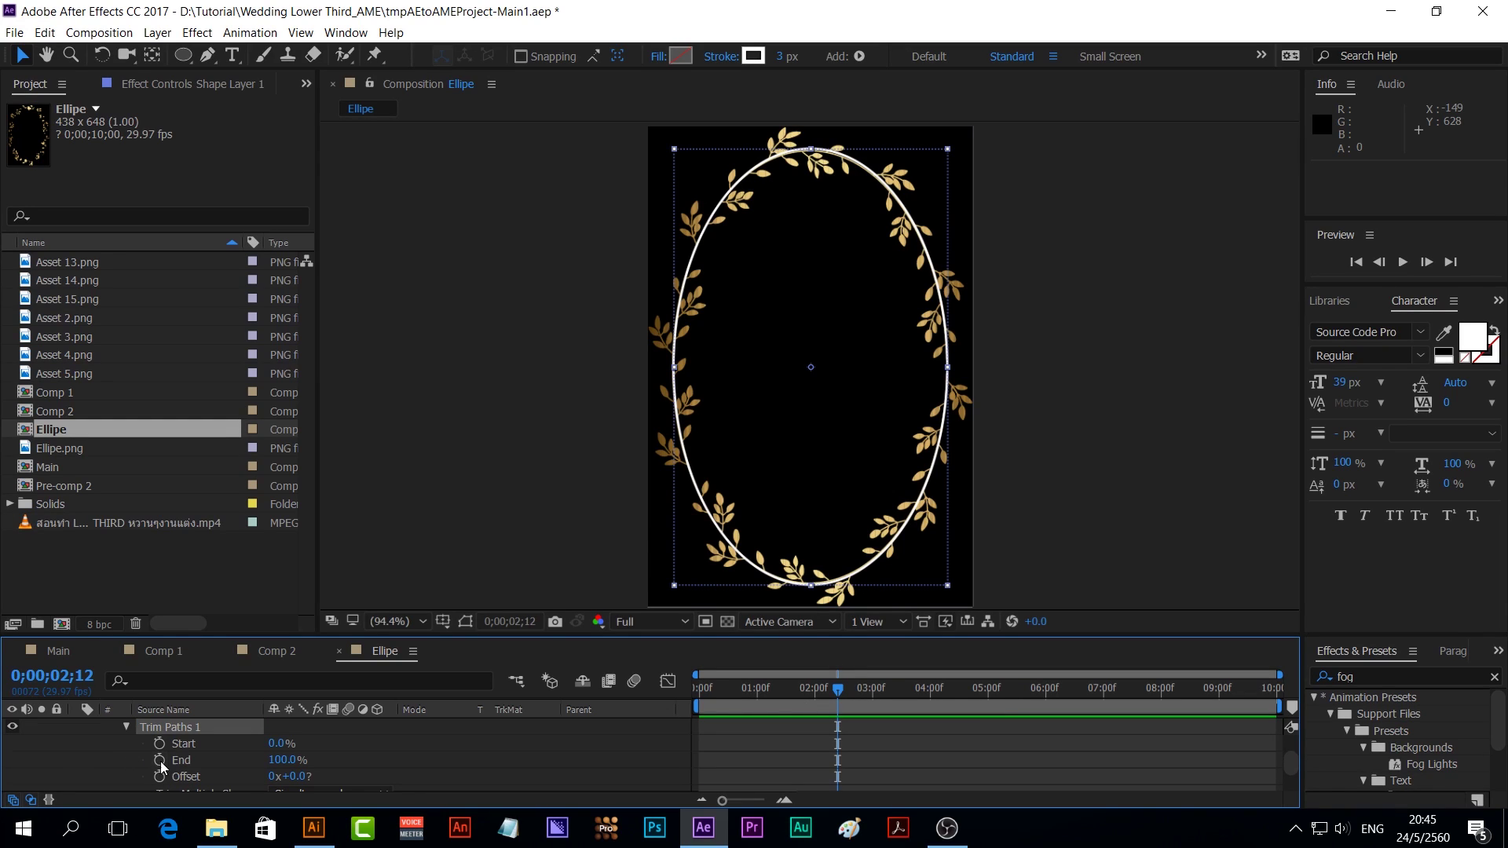
pyautogui.click(160, 759)
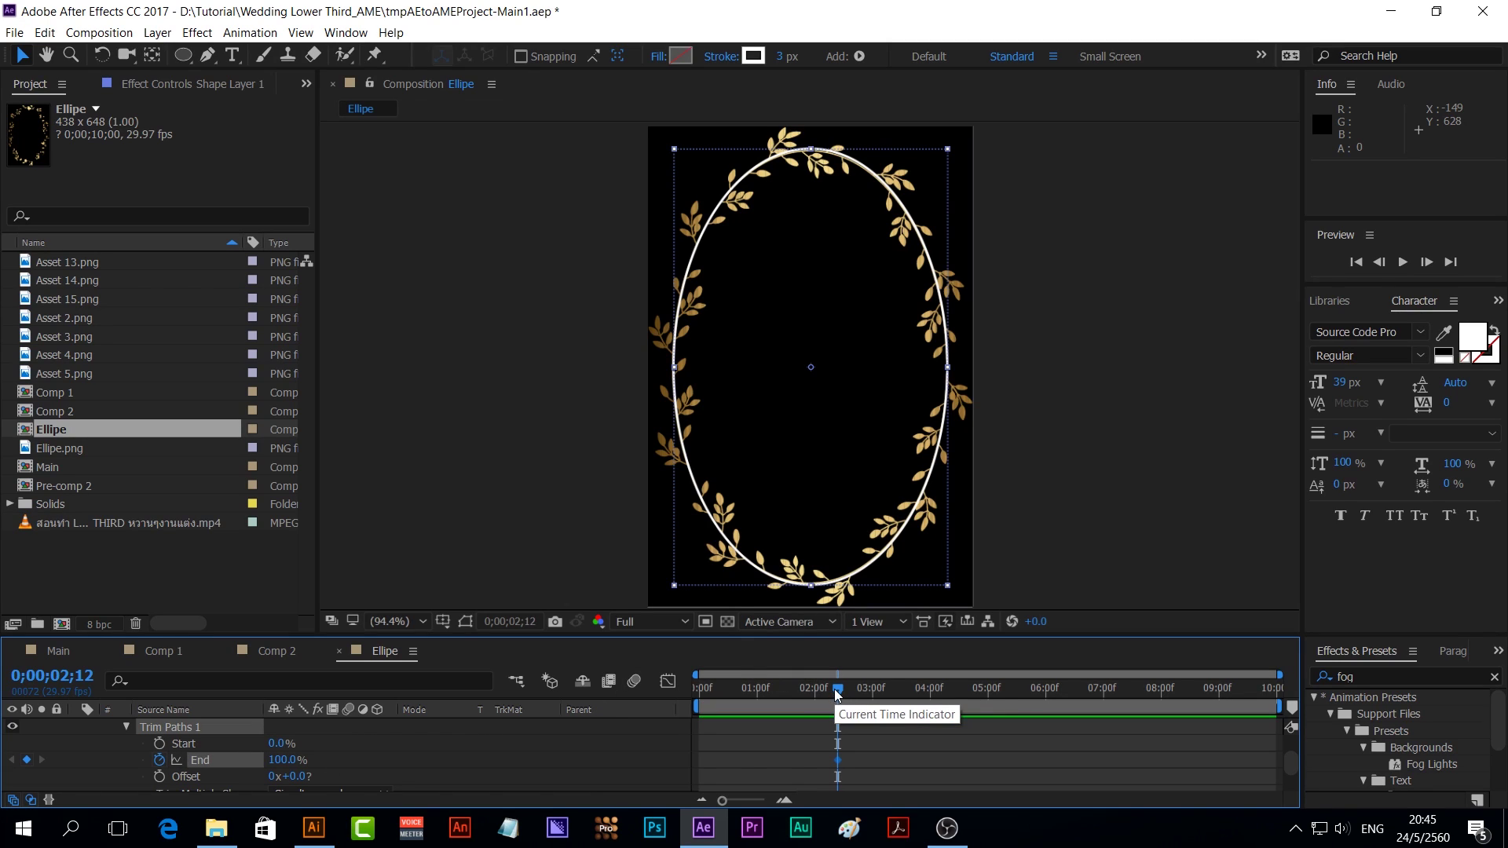
pyautogui.moveTo(835, 688); pyautogui.dragTo(679, 685)
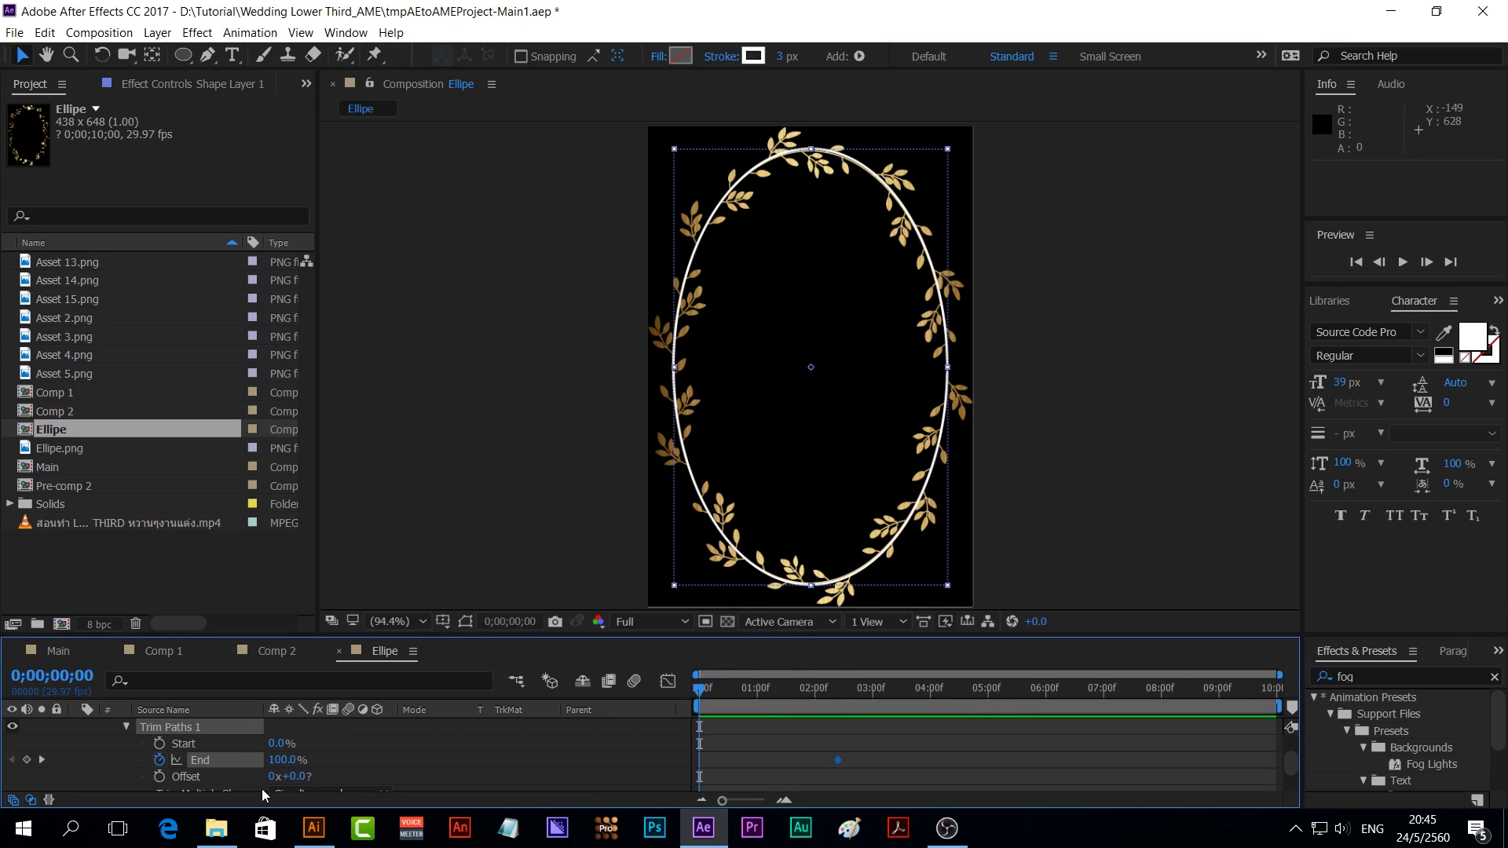
pyautogui.moveTo(281, 765); pyautogui.dragTo(108, 750)
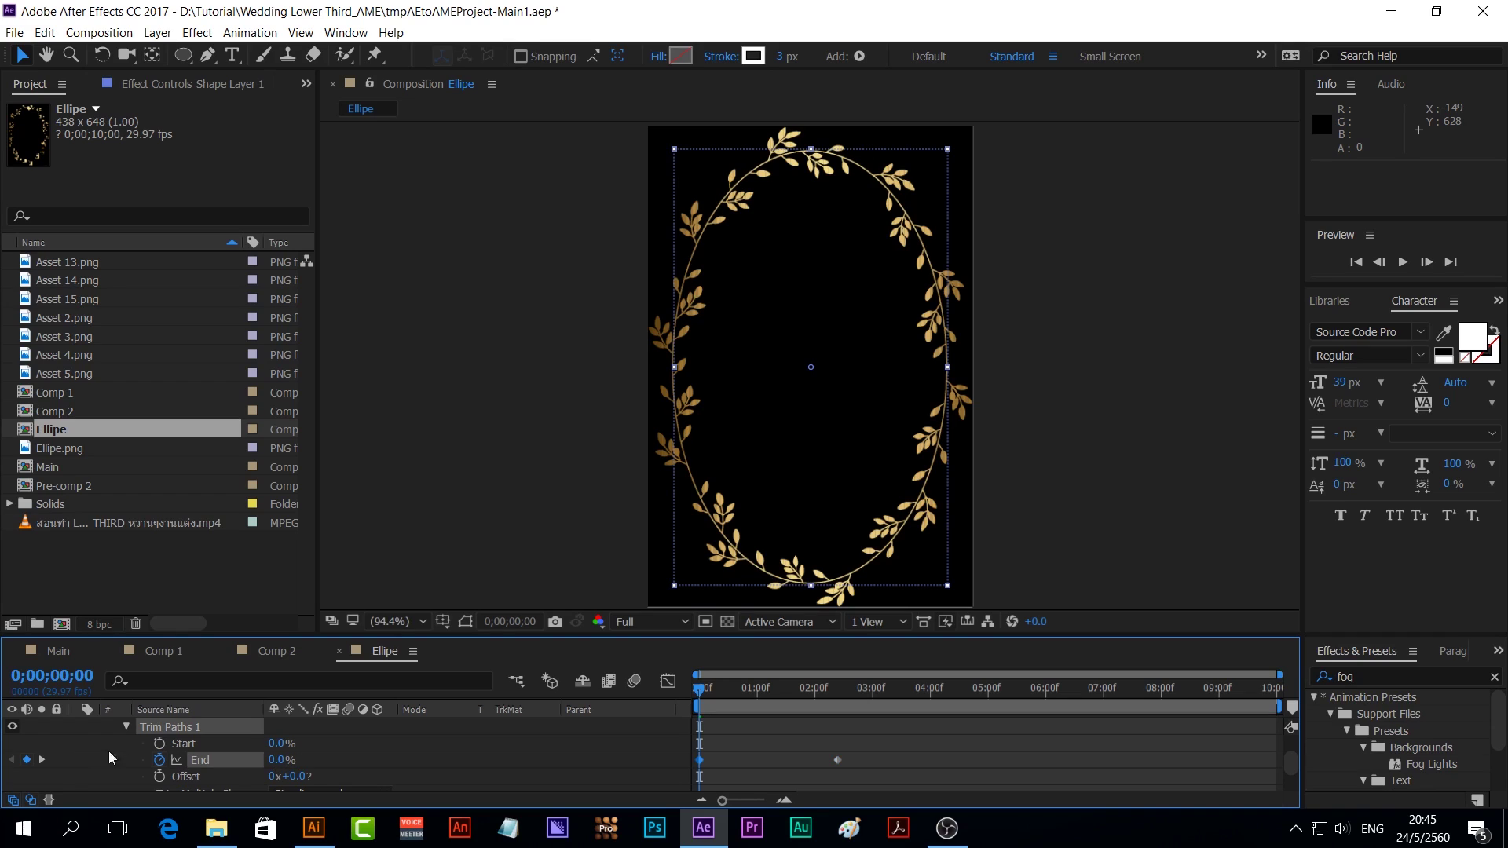
pyautogui.moveTo(699, 687)
pyautogui.mouseDown()
pyautogui.moveTo(779, 702)
pyautogui.moveTo(720, 688)
pyautogui.moveTo(837, 690)
pyautogui.mouseUp()
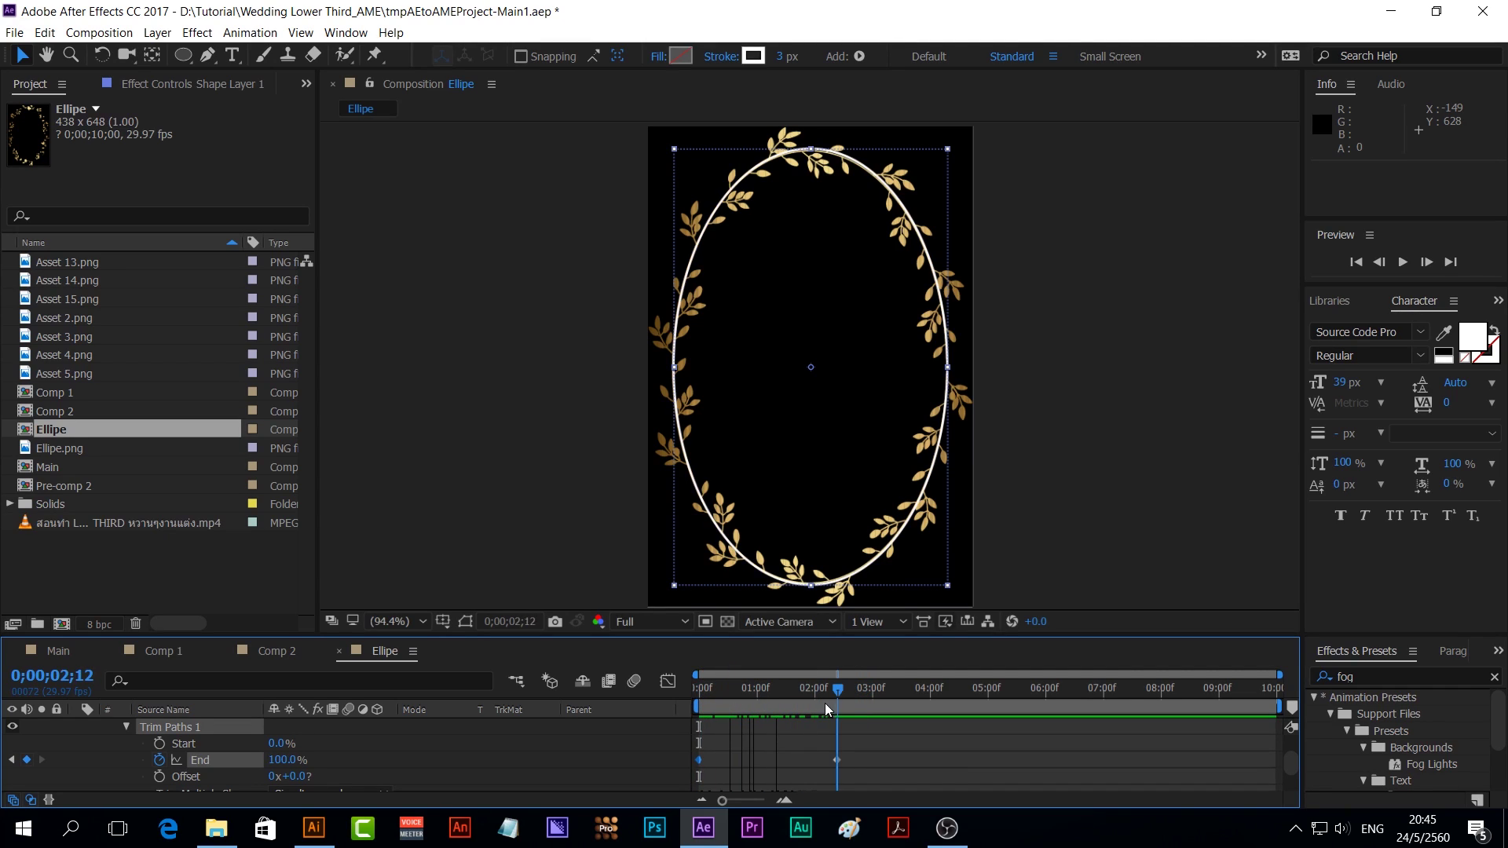
# Keyframe Stroke Width at 10 at 0;00;02;12 and 3 at the first frame, then preview
pyautogui.scroll(-1, 584, 755)
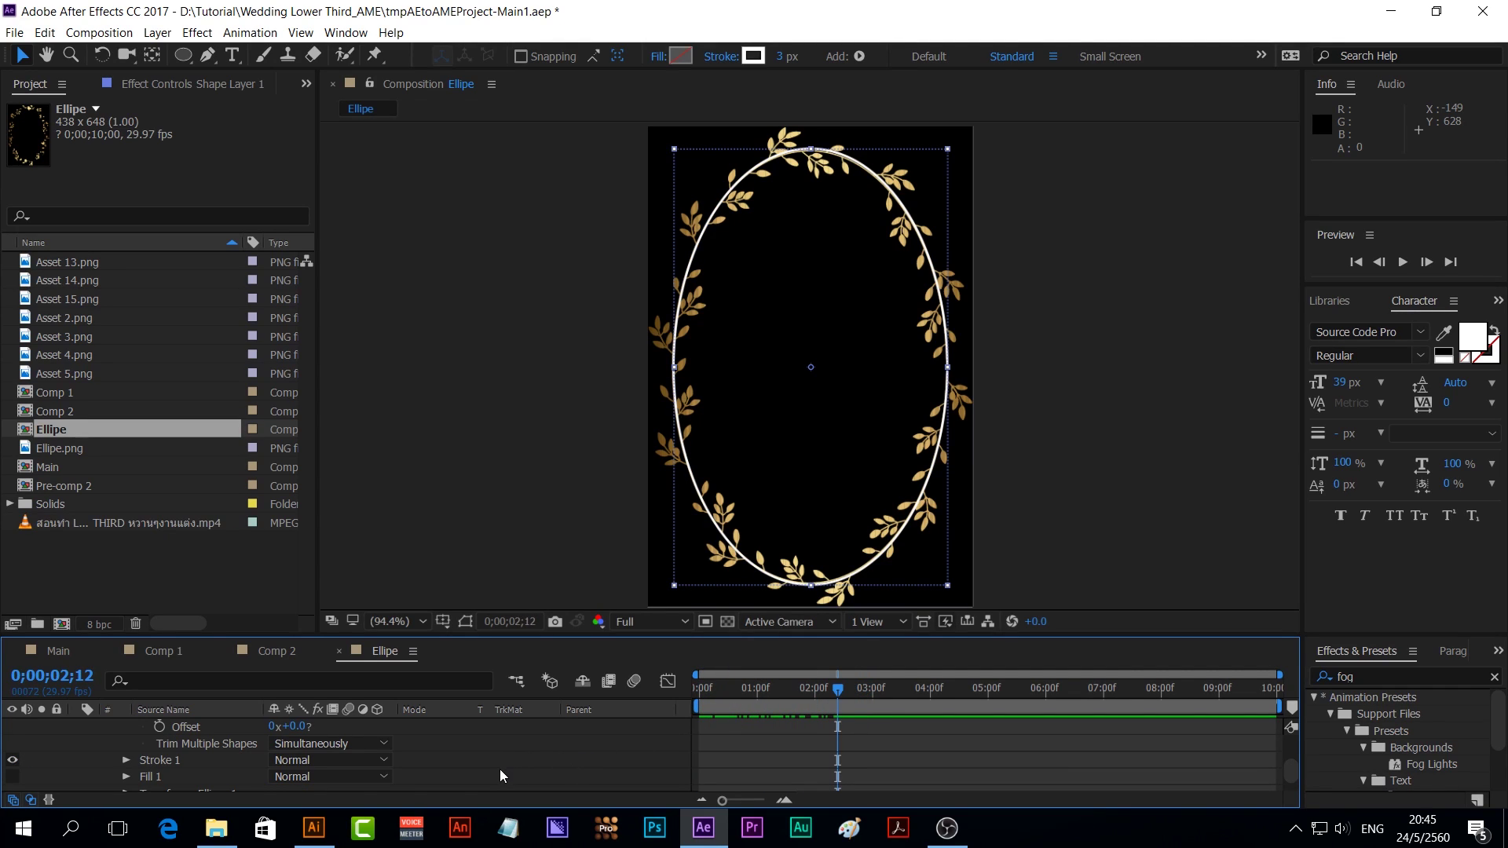
pyautogui.click(126, 760)
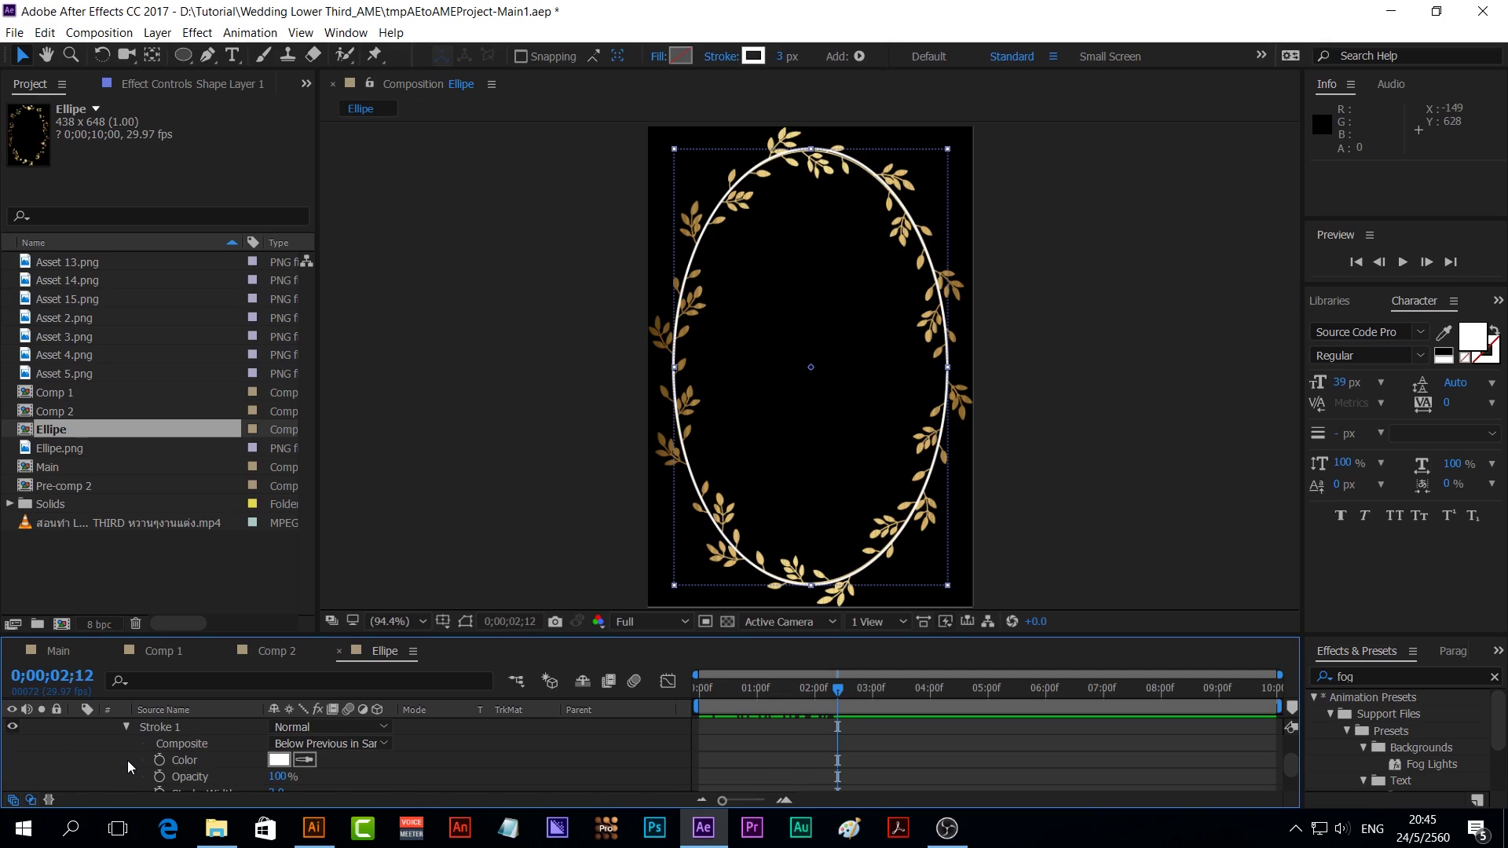
pyautogui.scroll(-1, 126, 760)
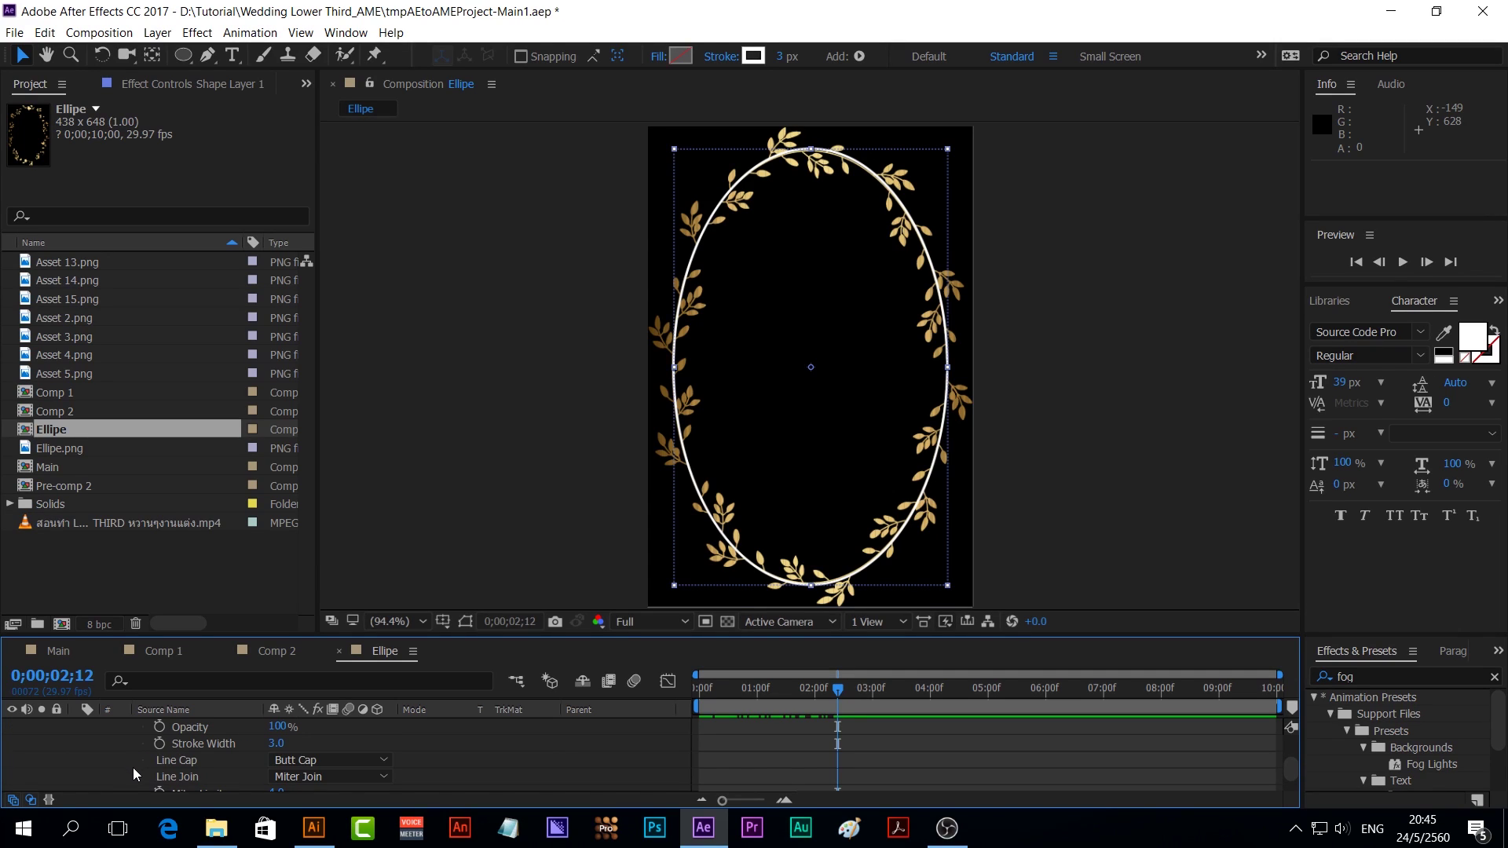
pyautogui.click(275, 743)
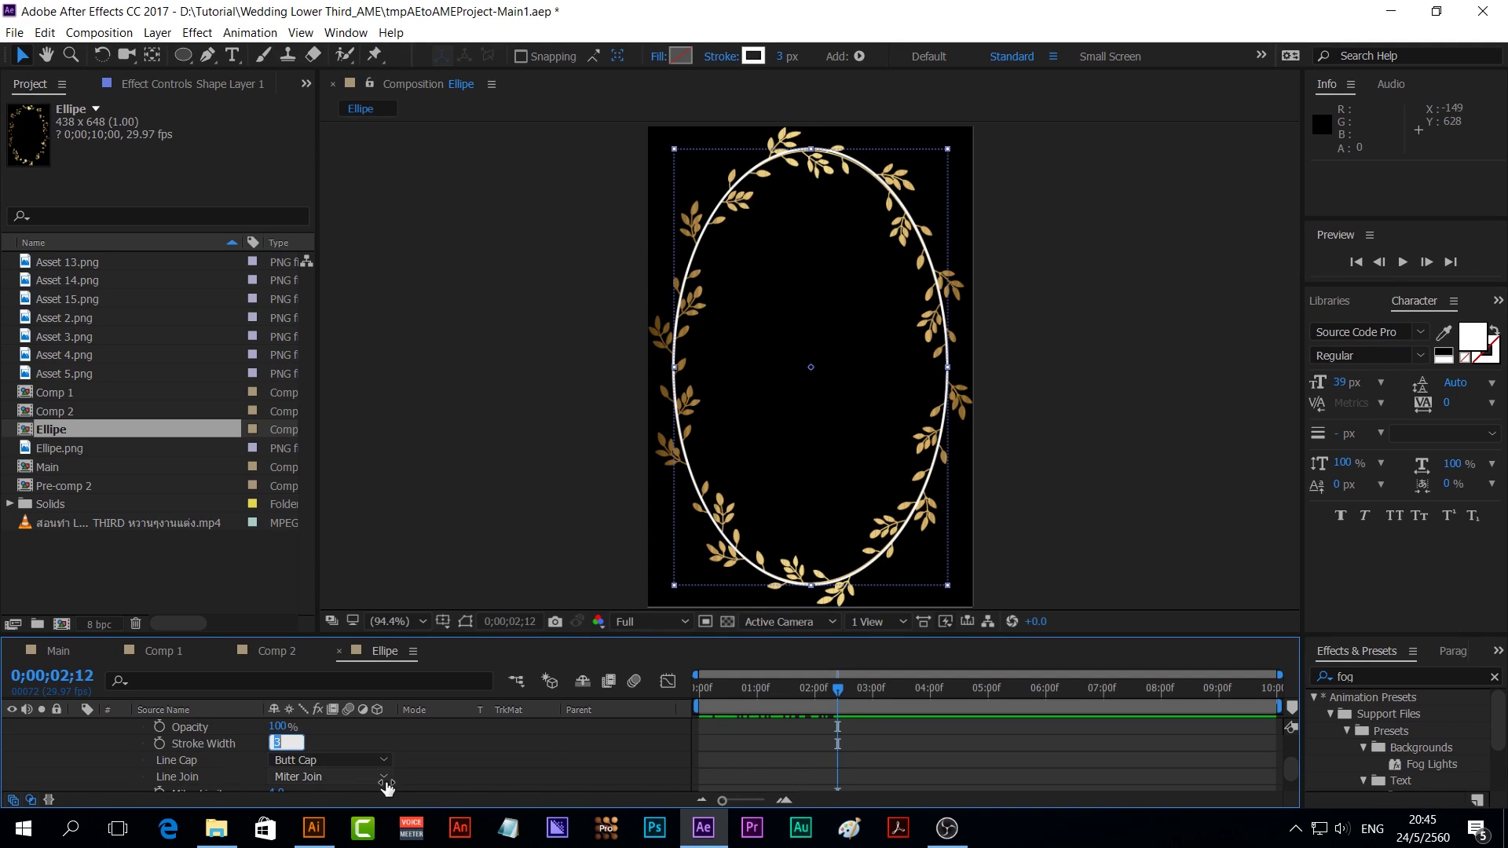
pyautogui.write('10')
pyautogui.click(408, 747)
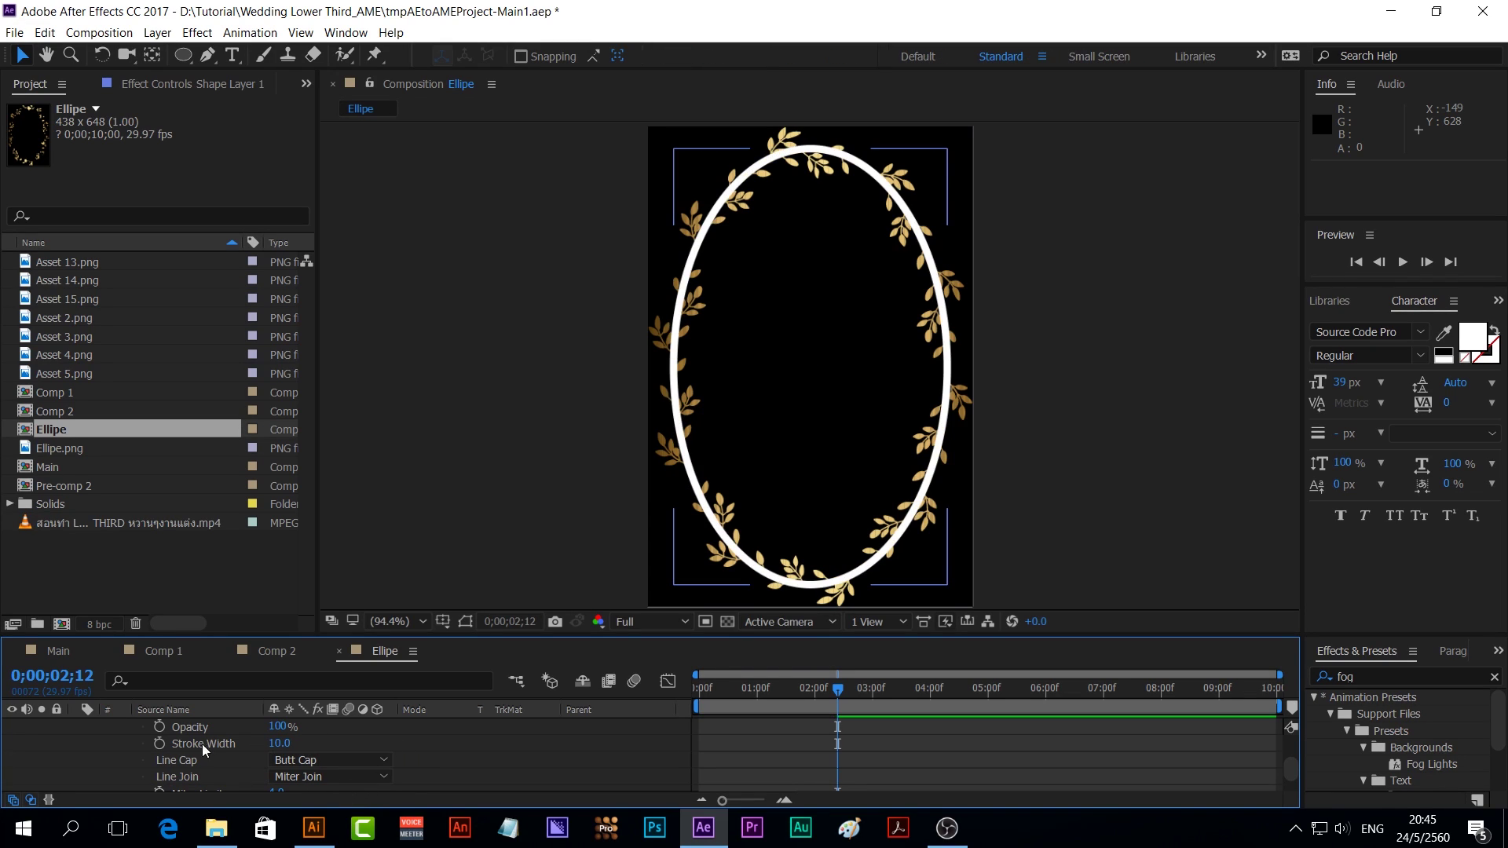
pyautogui.click(155, 743)
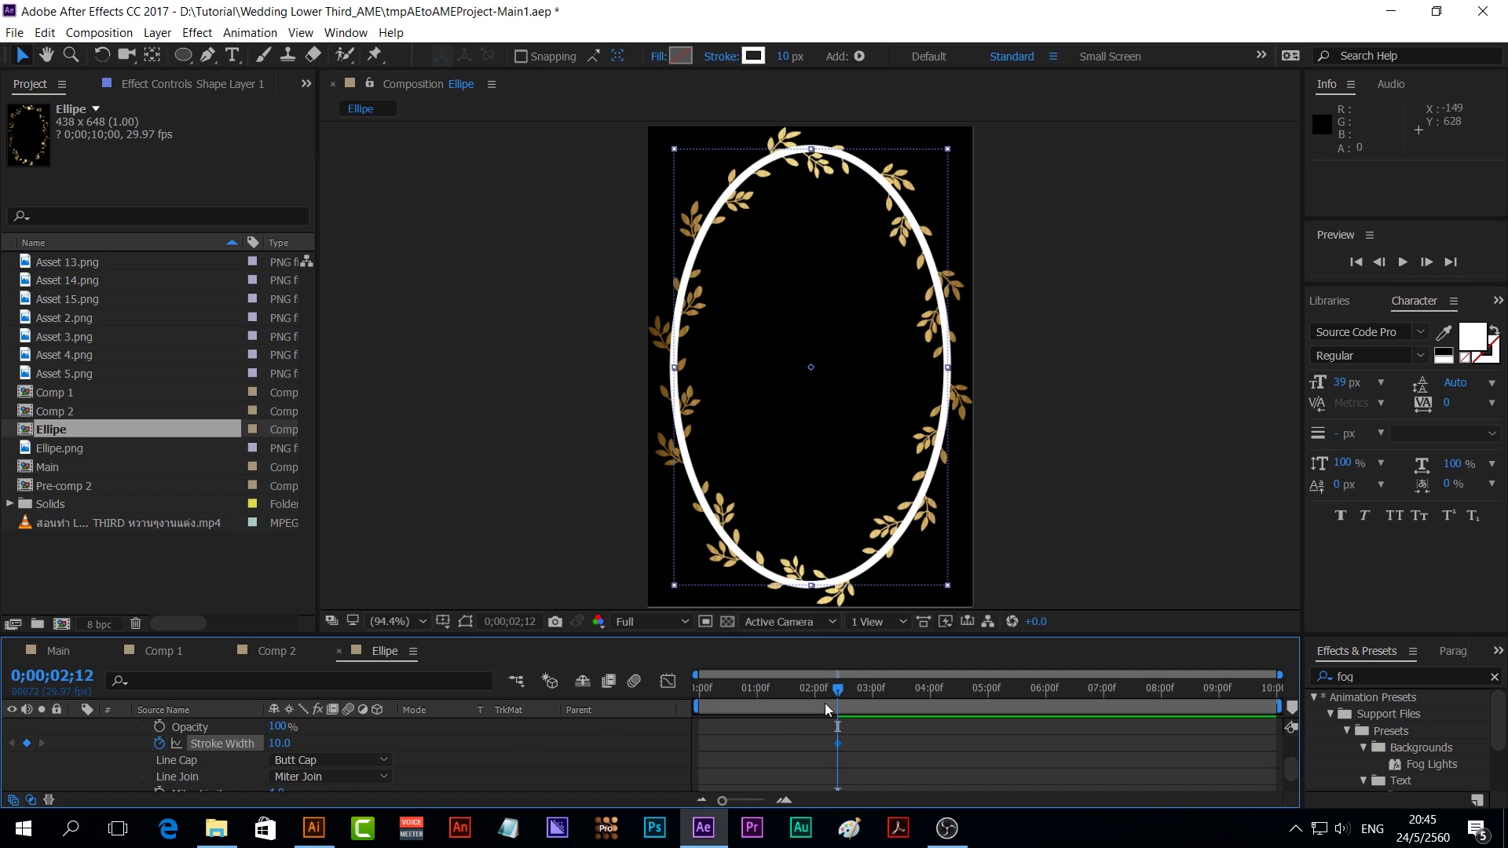
pyautogui.moveTo(839, 690); pyautogui.dragTo(661, 685)
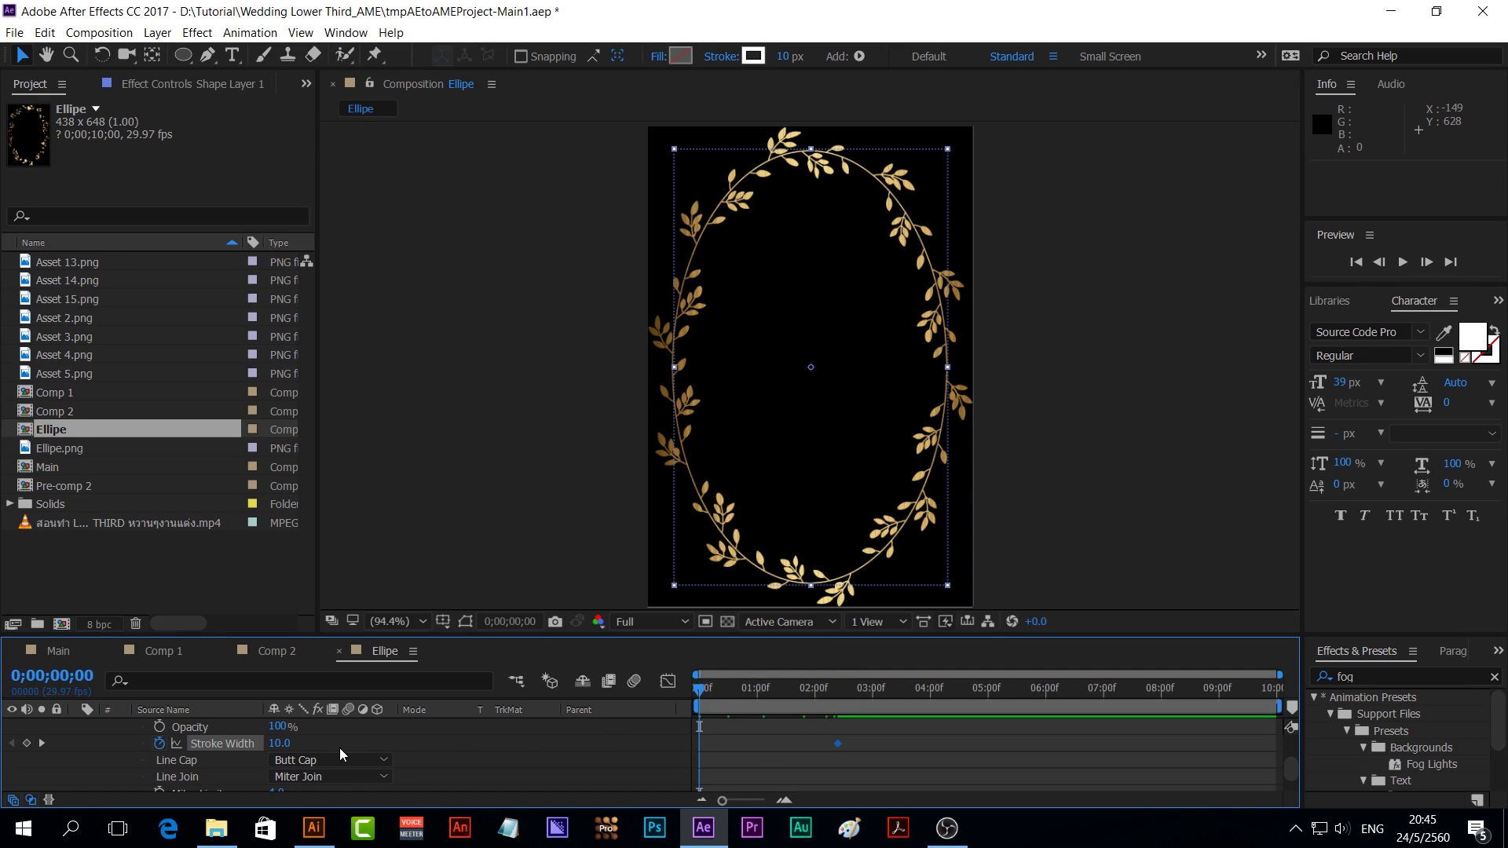
pyautogui.write('3')
pyautogui.press('Return')
pyautogui.moveTo(699, 688); pyautogui.dragTo(870, 696)
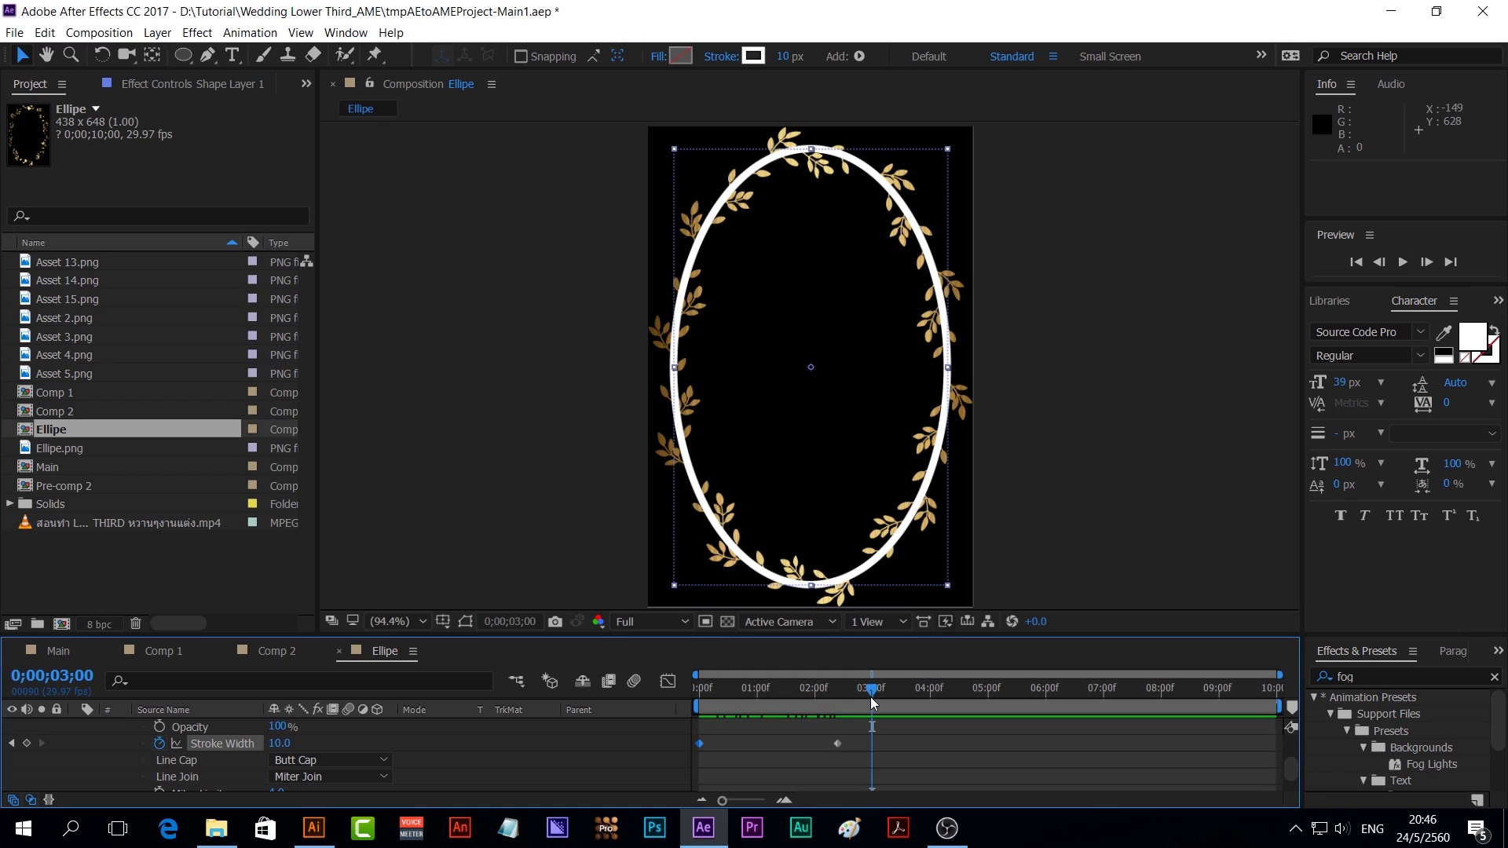
# Duplicate Shape Layer 1 as Shape Layer 2, delay it two frames, with stroke width going from 10 to 20
pyautogui.scroll(5, 540, 752)
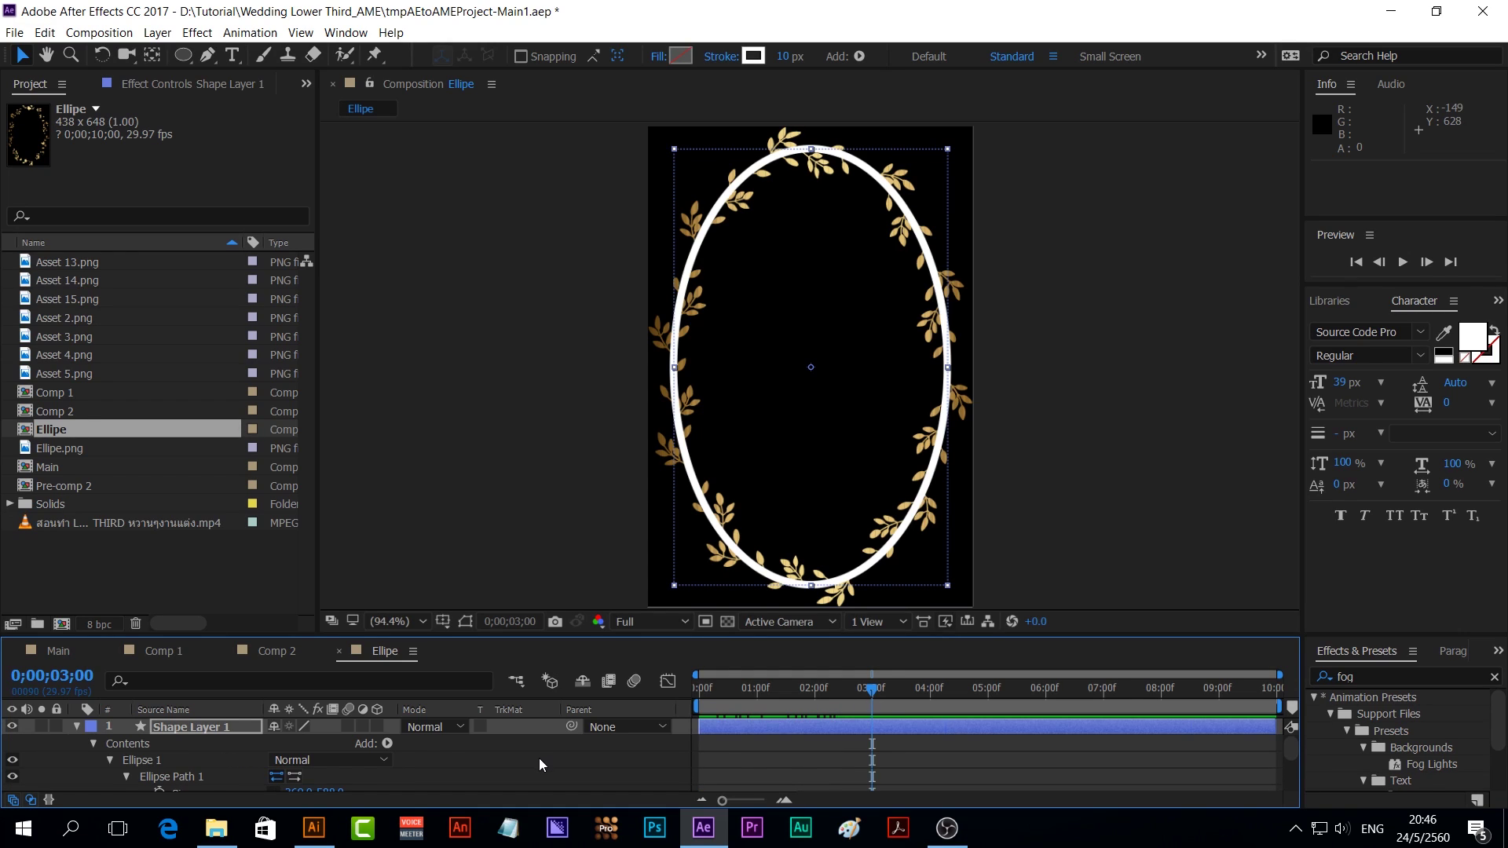
pyautogui.click(215, 728)
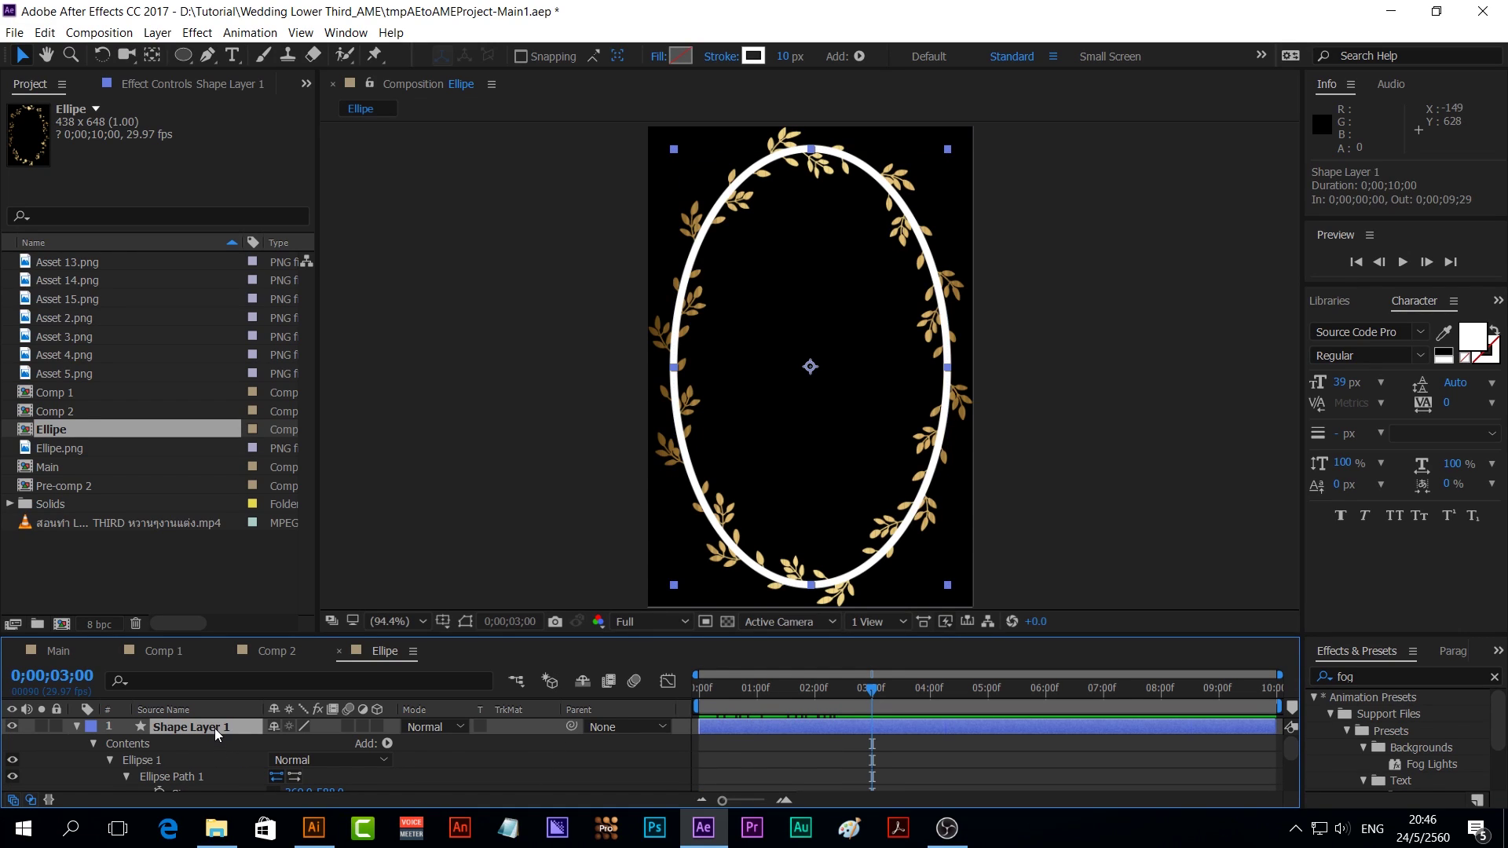
pyautogui.hotkey('ctrl', 'd')
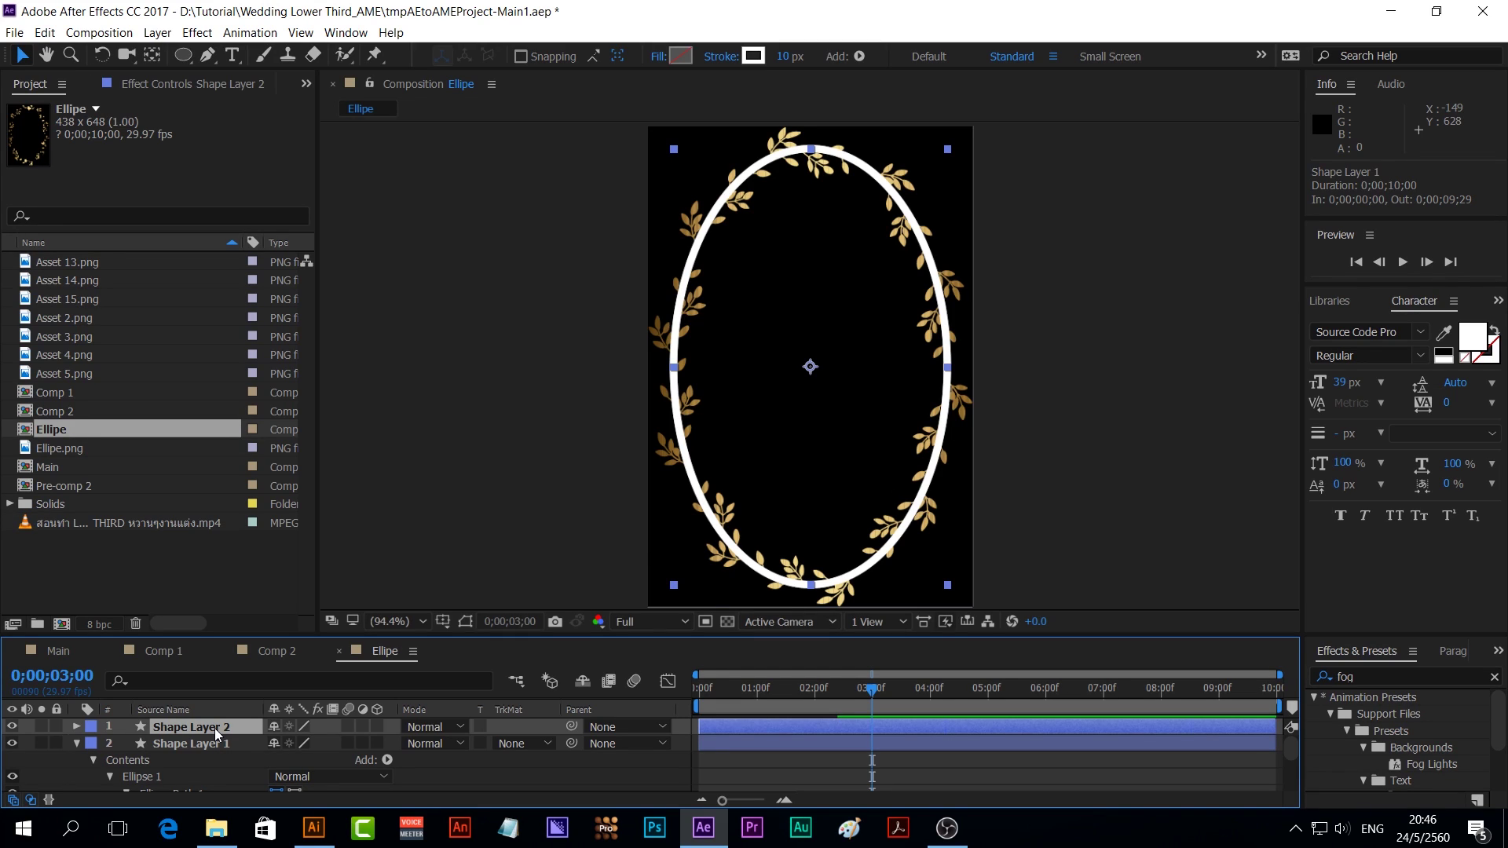
pyautogui.hotkey('alt', 'pagedown')
pyautogui.hotkey('alt', 'pagedown')
pyautogui.hotkey('alt', 'pagedown')
pyautogui.hotkey('alt', 'pagedown')
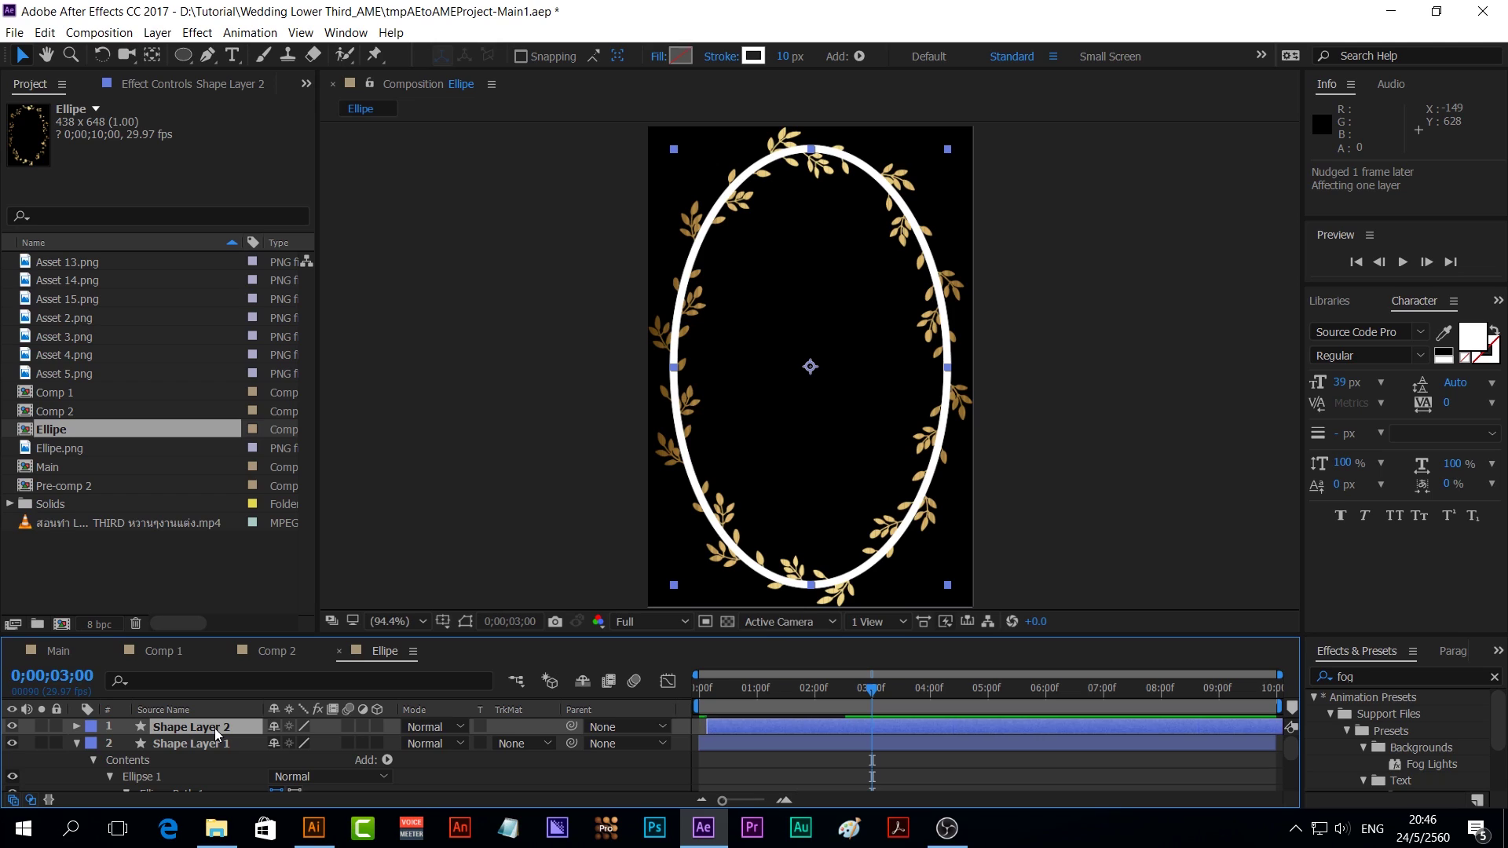
pyautogui.hotkey('alt', 'pagedown')
pyautogui.press('u')
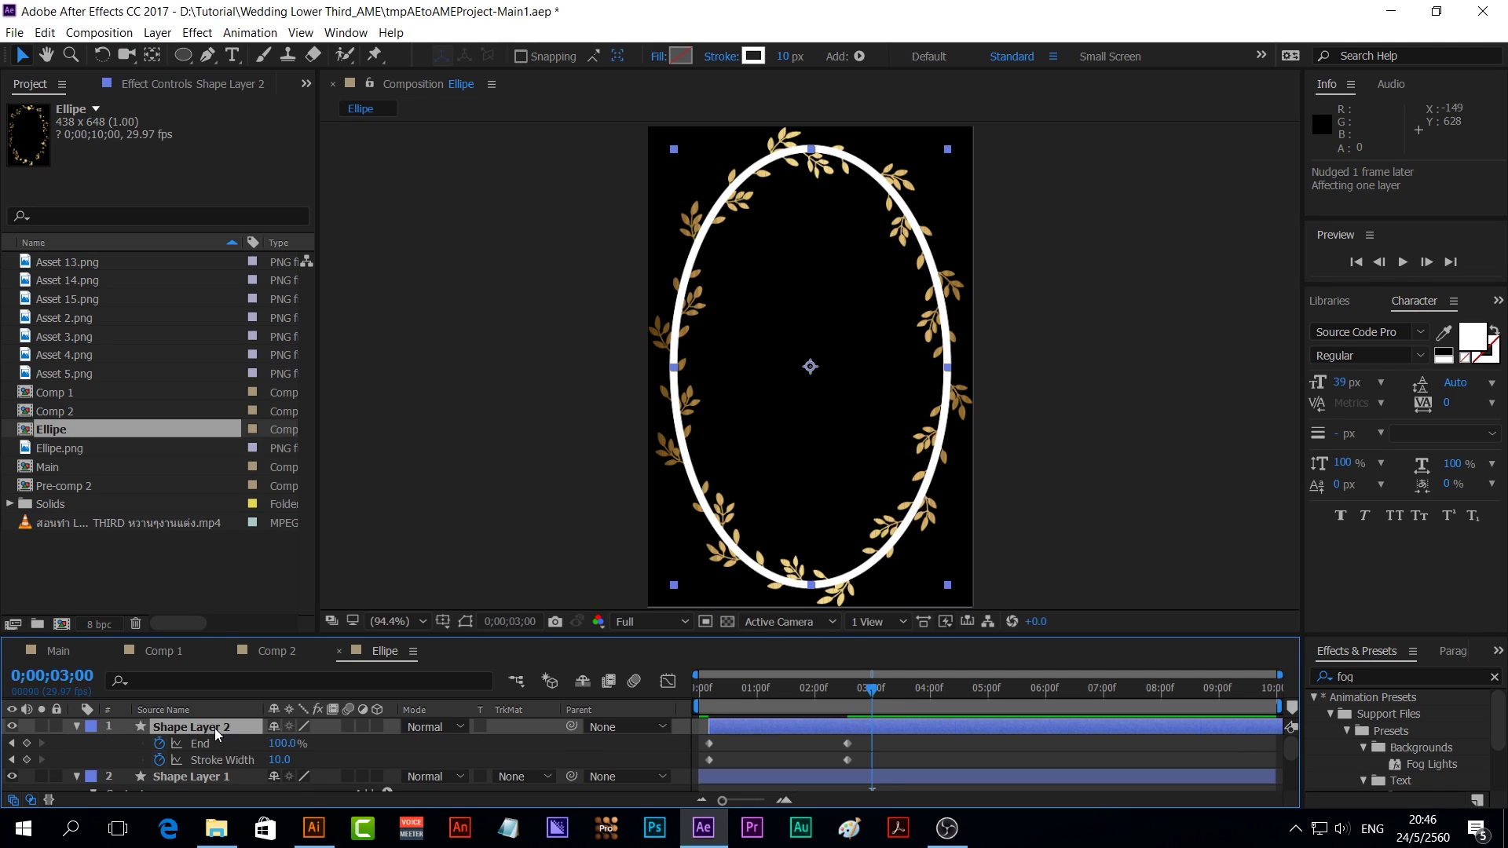
pyautogui.moveTo(872, 688); pyautogui.dragTo(709, 687)
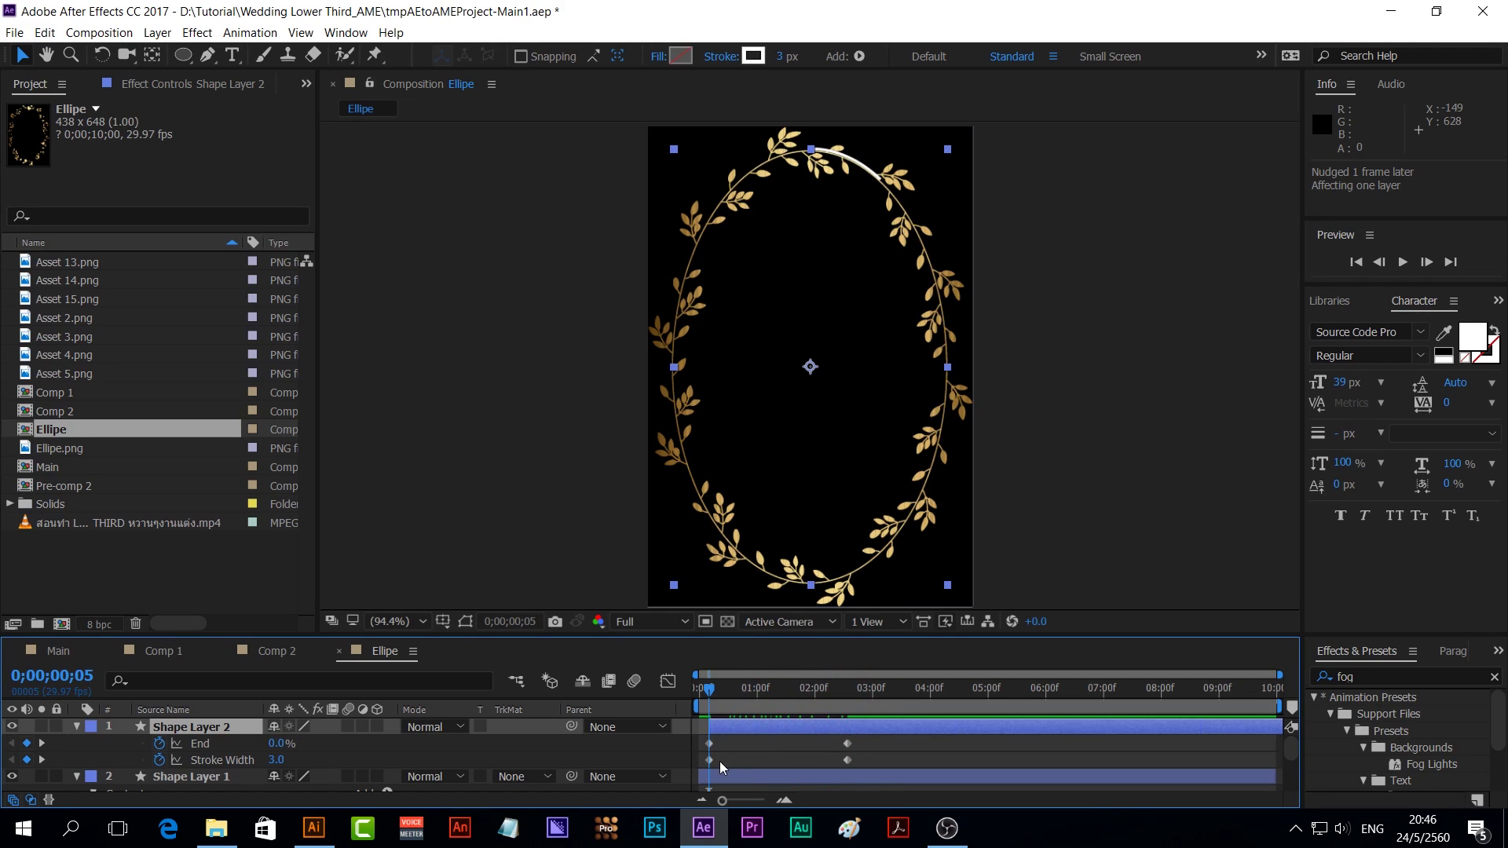
pyautogui.click(276, 759)
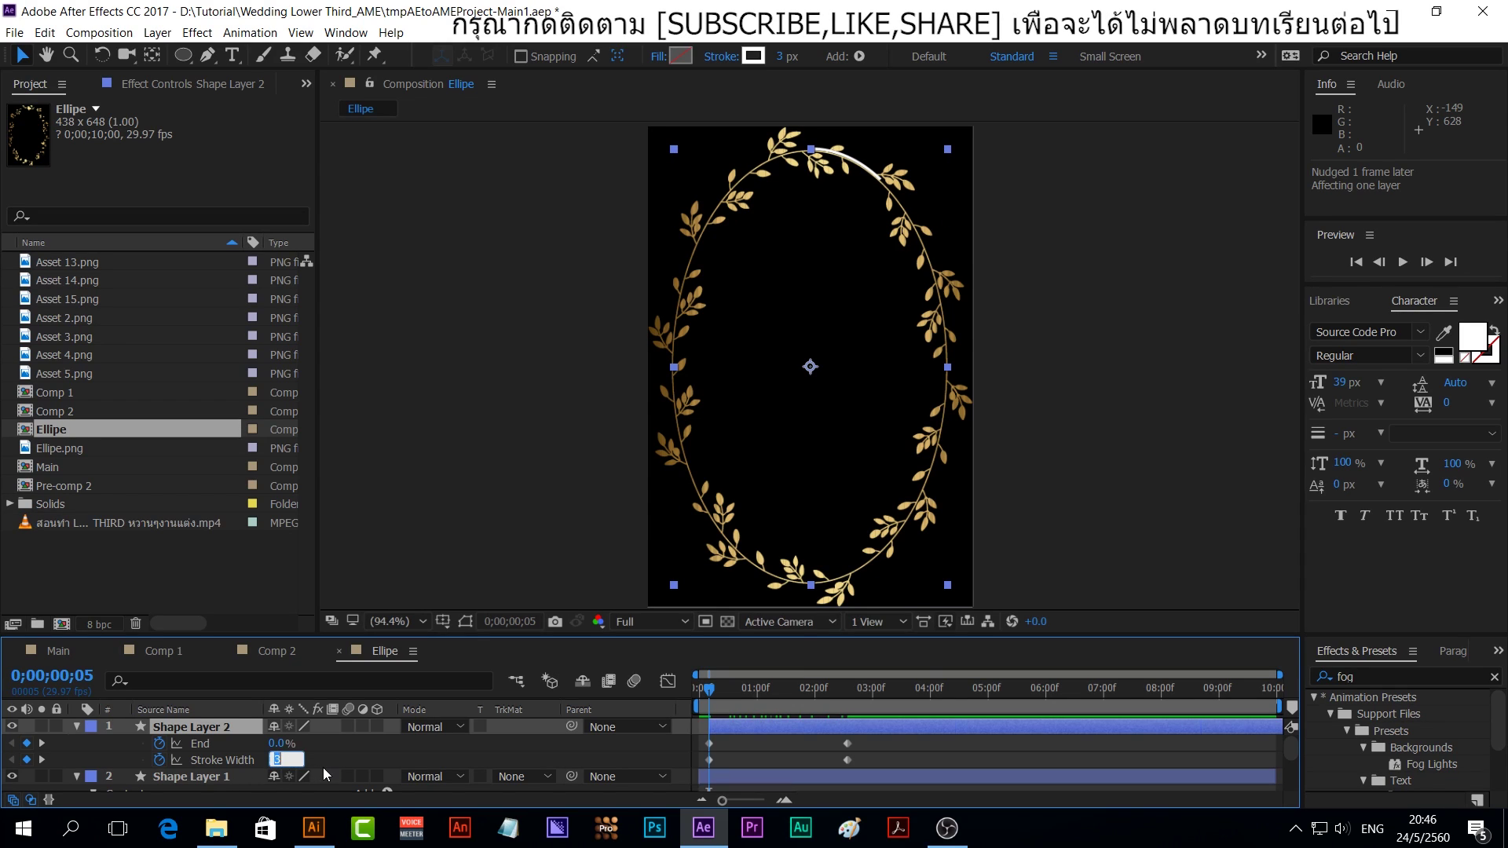
pyautogui.write('10')
pyautogui.press('Return')
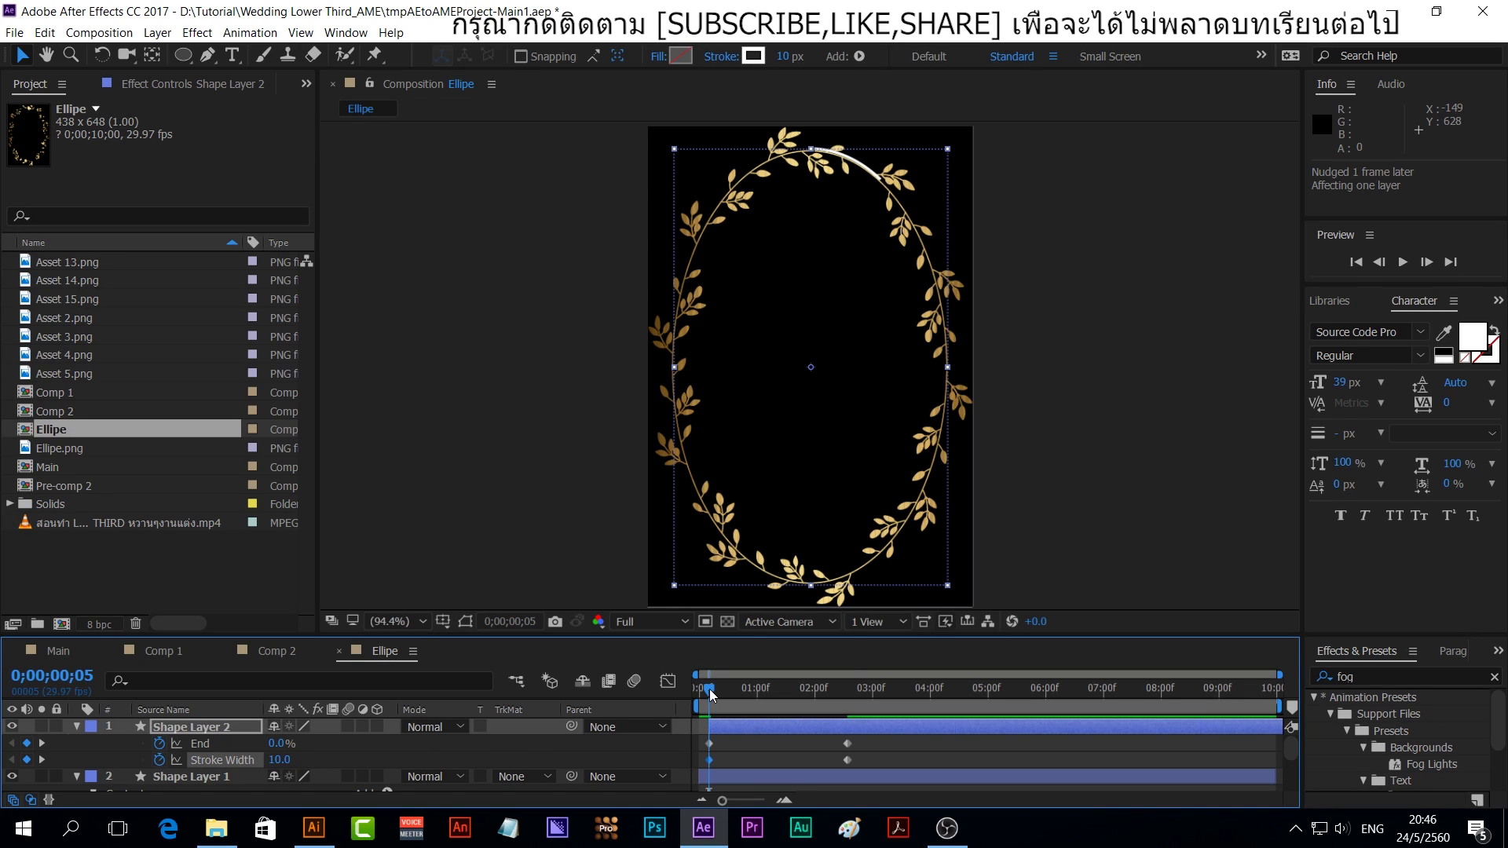
pyautogui.moveTo(709, 689); pyautogui.dragTo(837, 694)
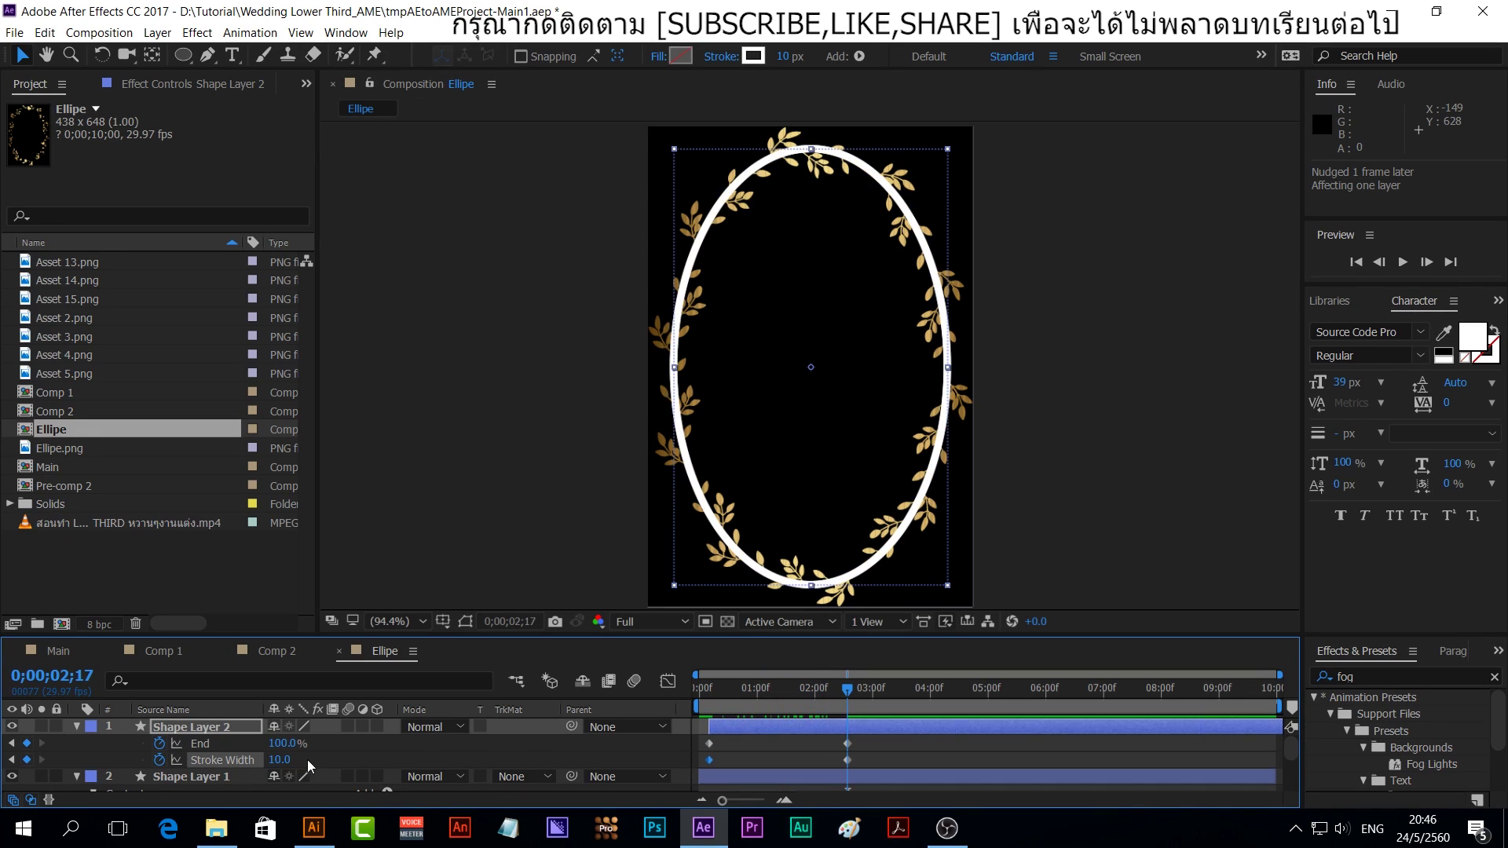
pyautogui.click(280, 759)
pyautogui.write('20')
pyautogui.press('Return')
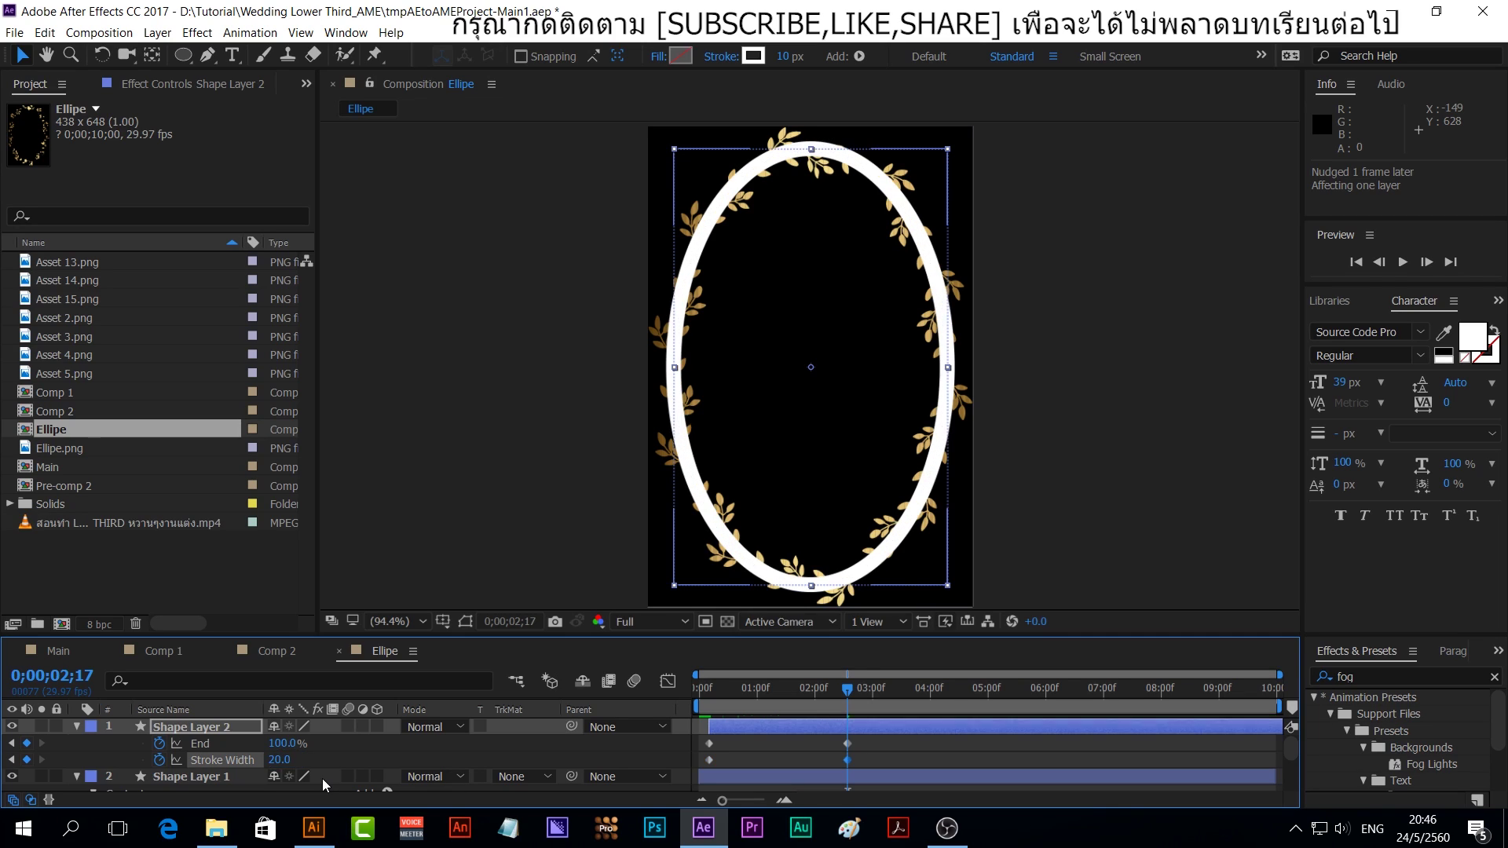
# Duplicate into Shape Layer 3, delay it one frame, with stroke width going from 20 to 40
pyautogui.click(184, 724)
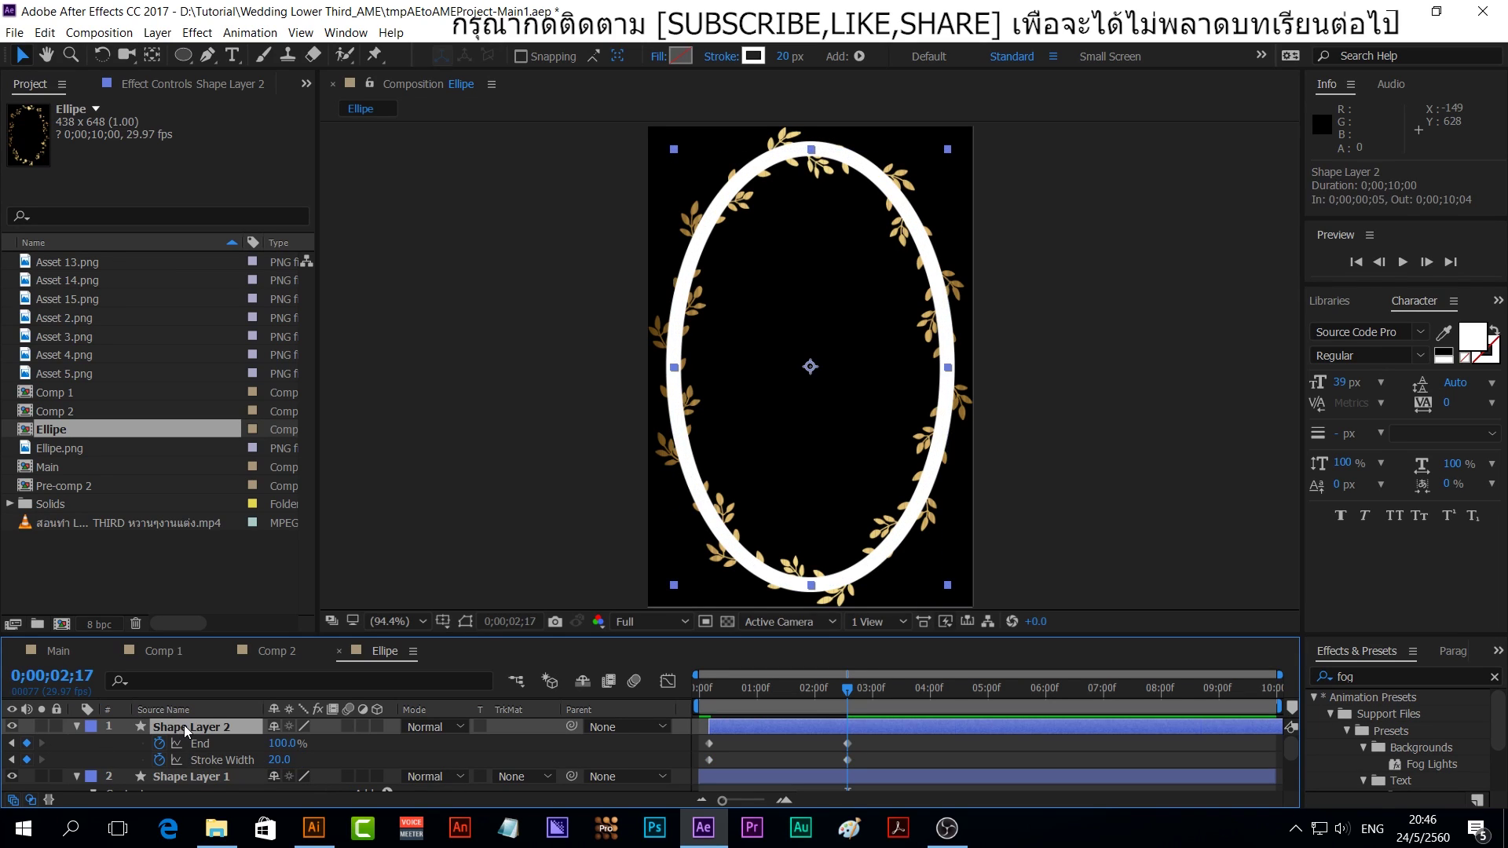
pyautogui.hotkey('ctrl', 'd')
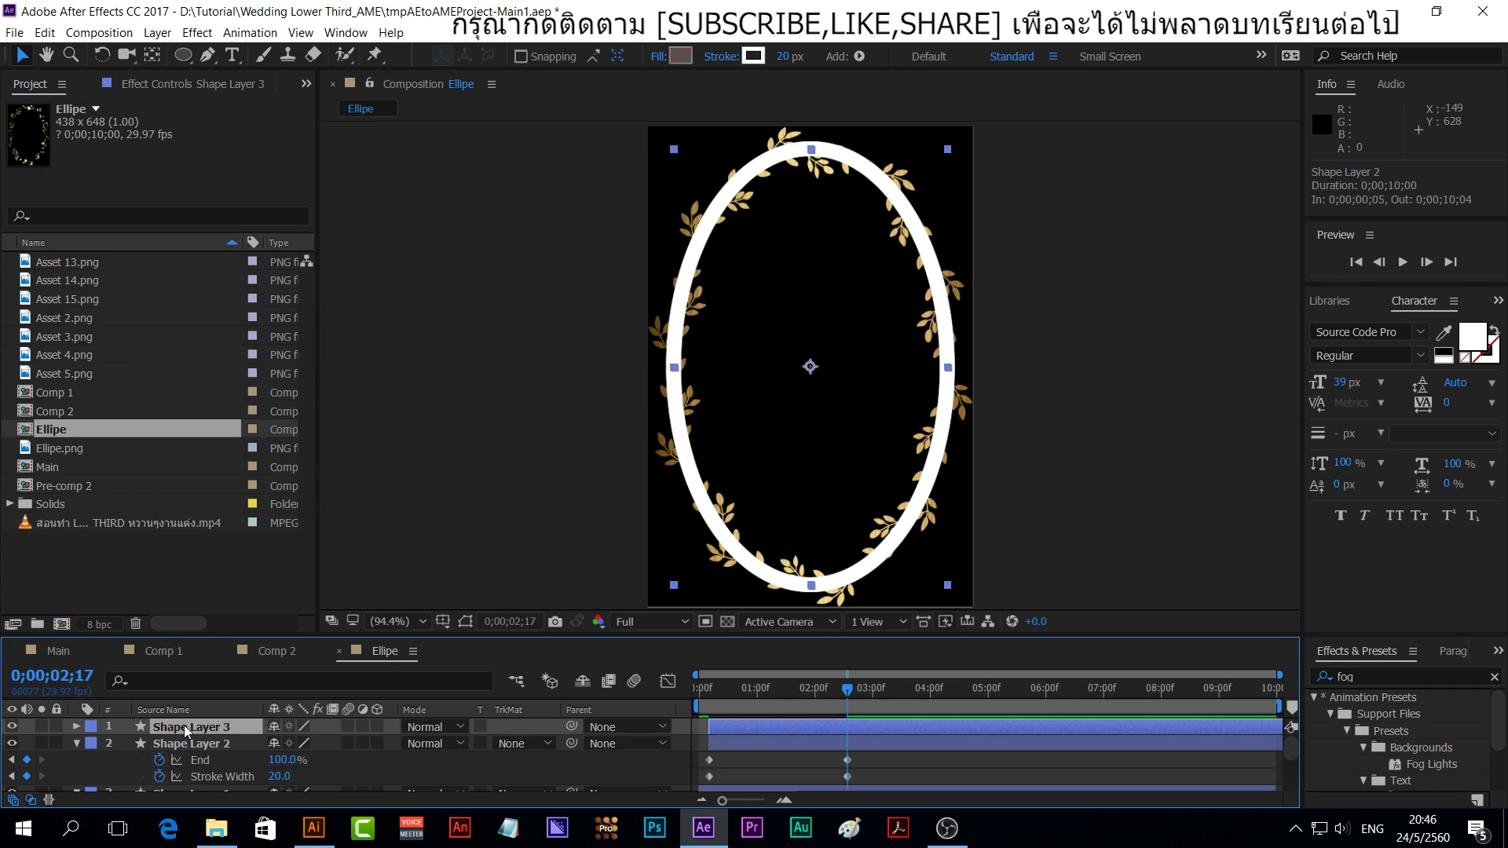
pyautogui.hotkey('alt', 'pagedown')
pyautogui.hotkey('alt', 'pagedown')
pyautogui.hotkey('alt', 'pagedown')
pyautogui.hotkey('alt', 'pagedown')
pyautogui.hotkey('alt', 'pagedown')
pyautogui.hotkey('alt', 'pagedown')
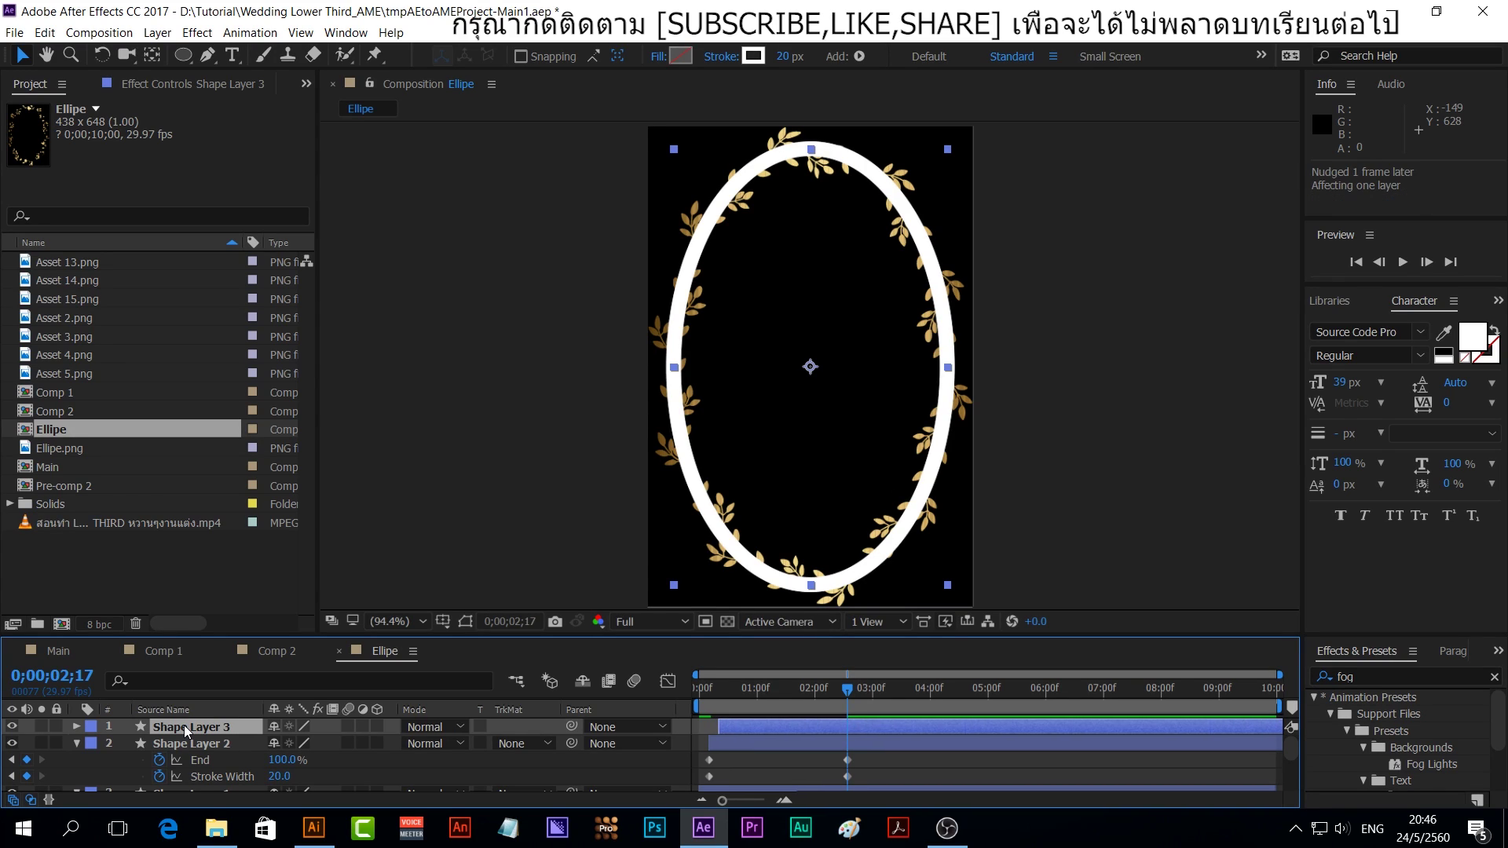
pyautogui.press('u')
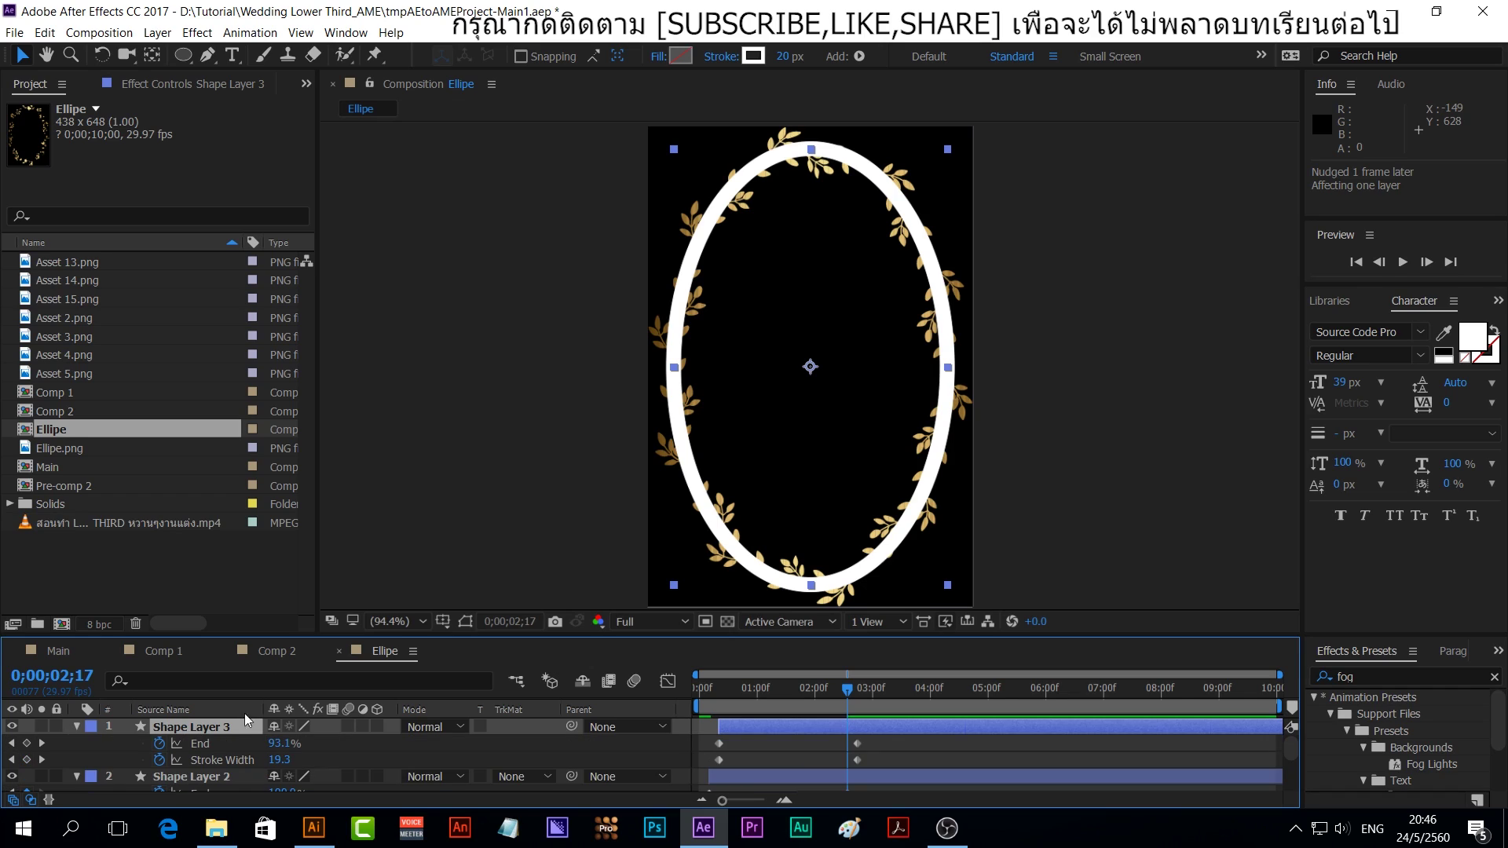
pyautogui.moveTo(850, 691); pyautogui.dragTo(718, 691)
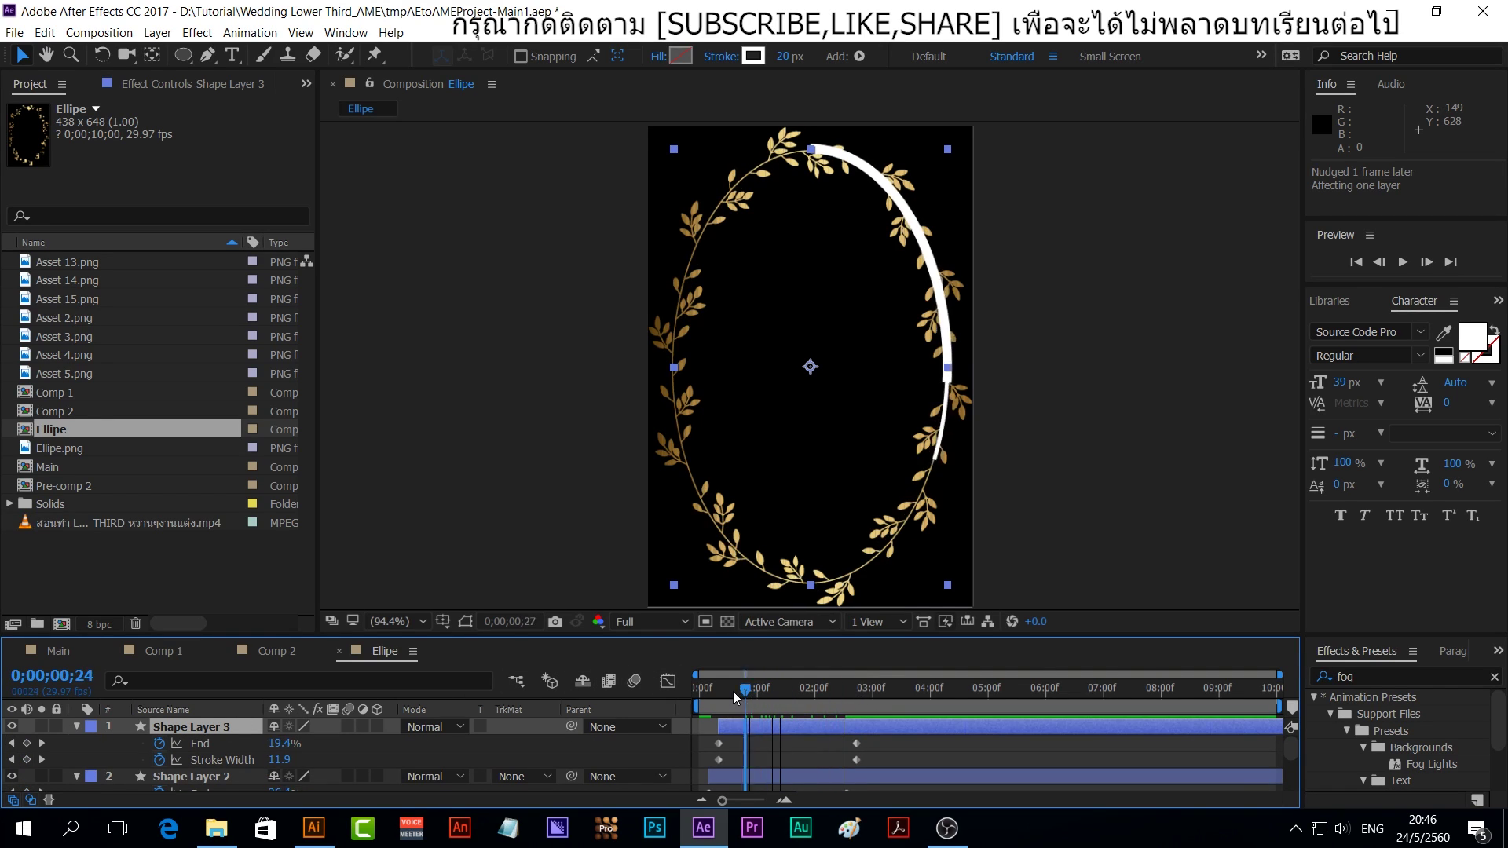
pyautogui.click(280, 760)
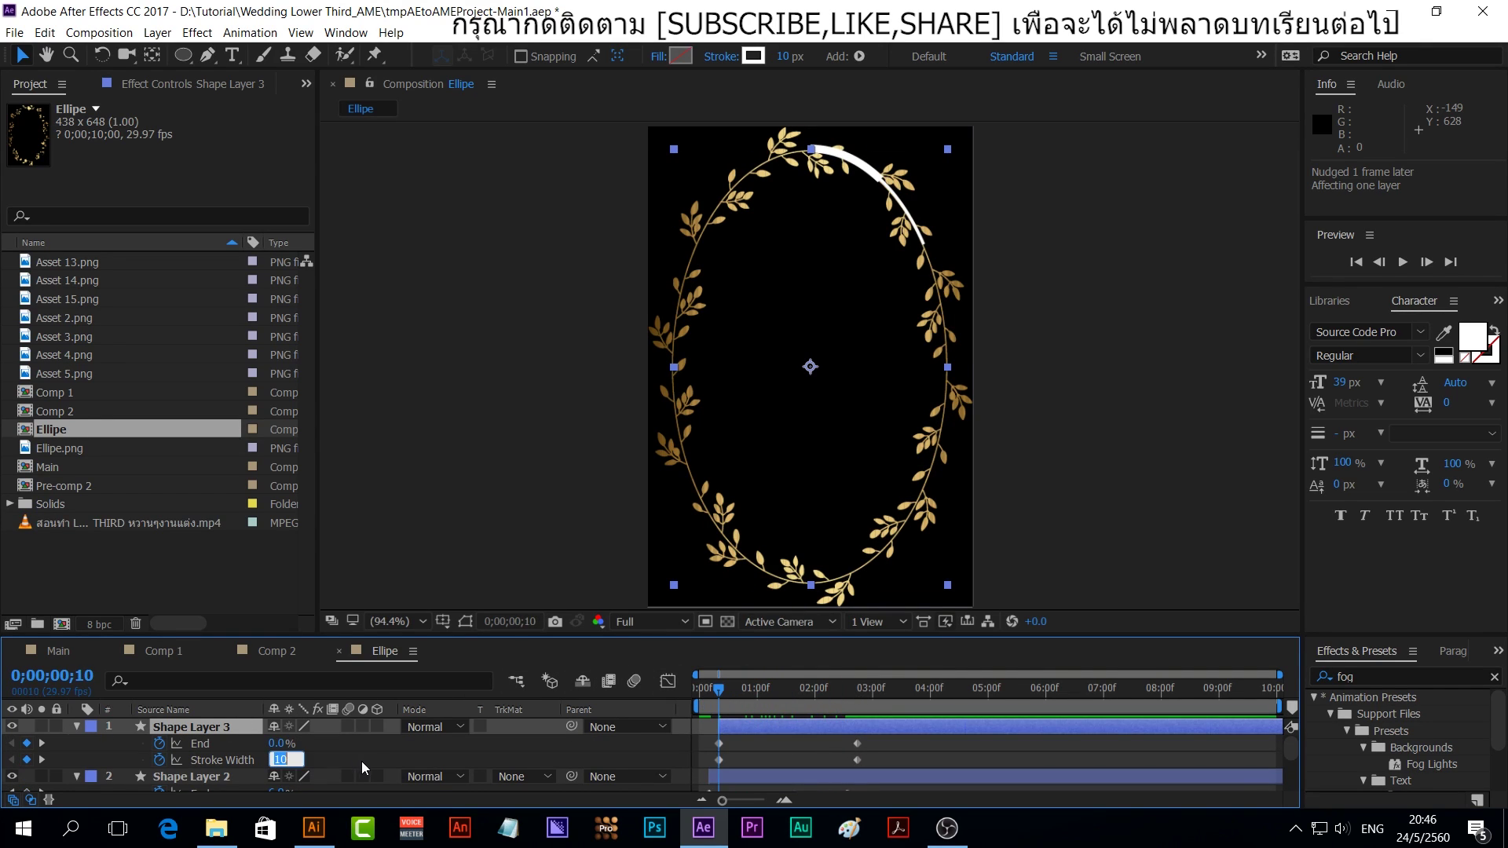
pyautogui.write('20')
pyautogui.press('Return')
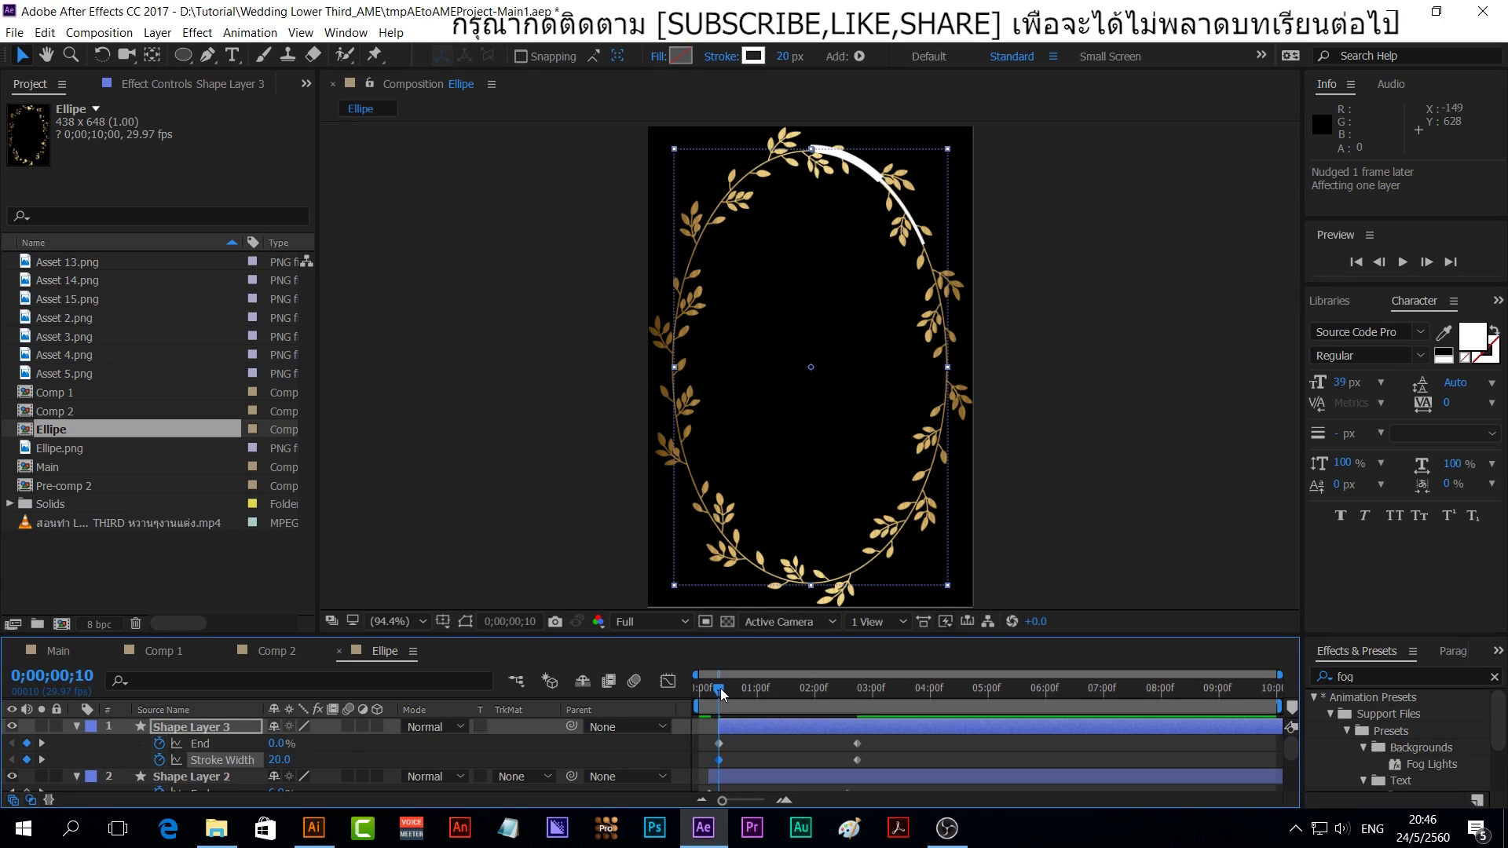
pyautogui.moveTo(721, 691); pyautogui.dragTo(857, 691)
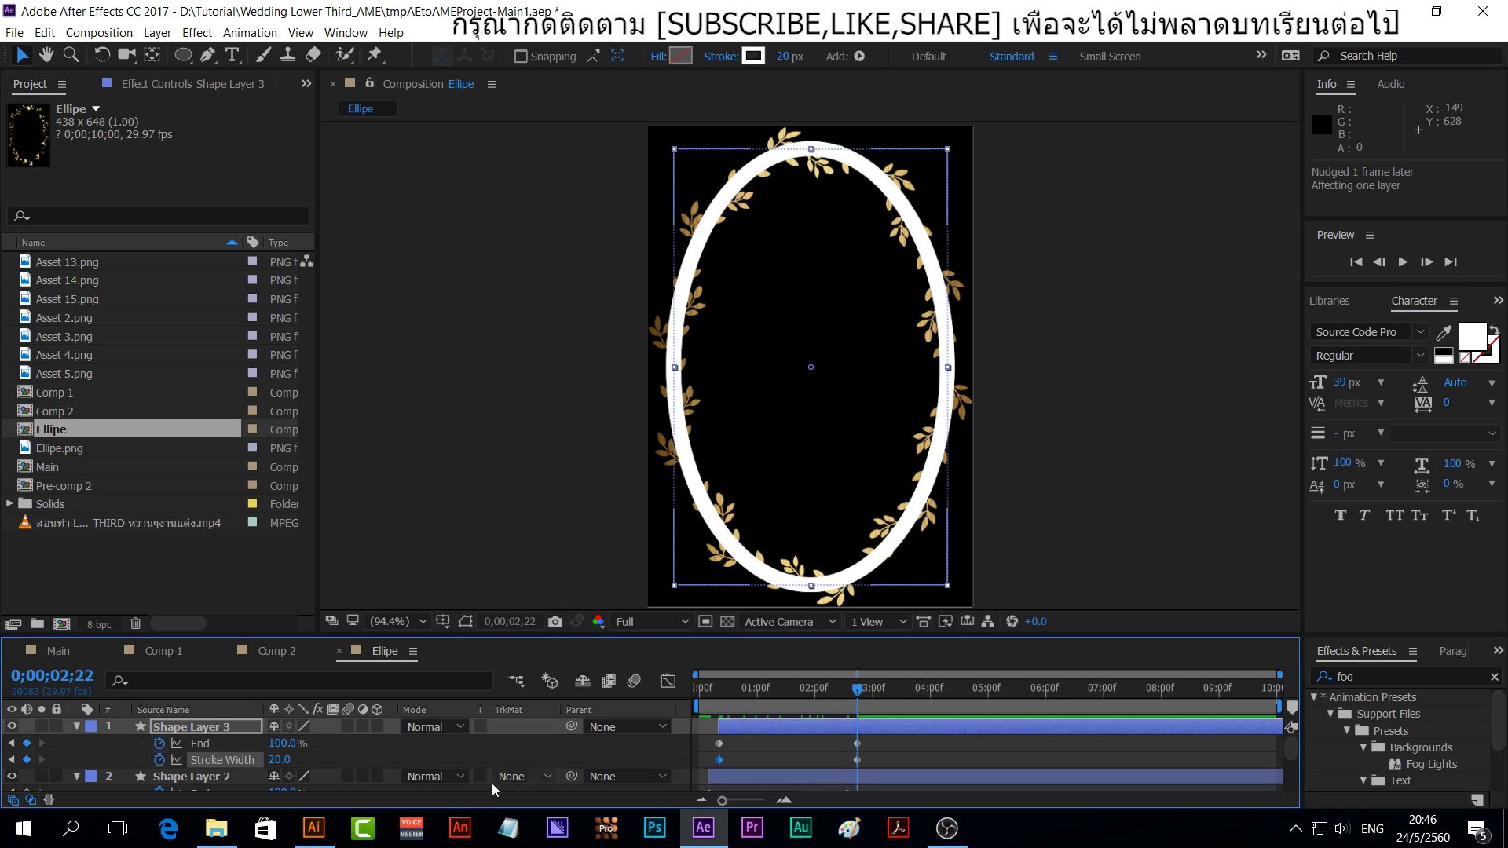
pyautogui.click(279, 759)
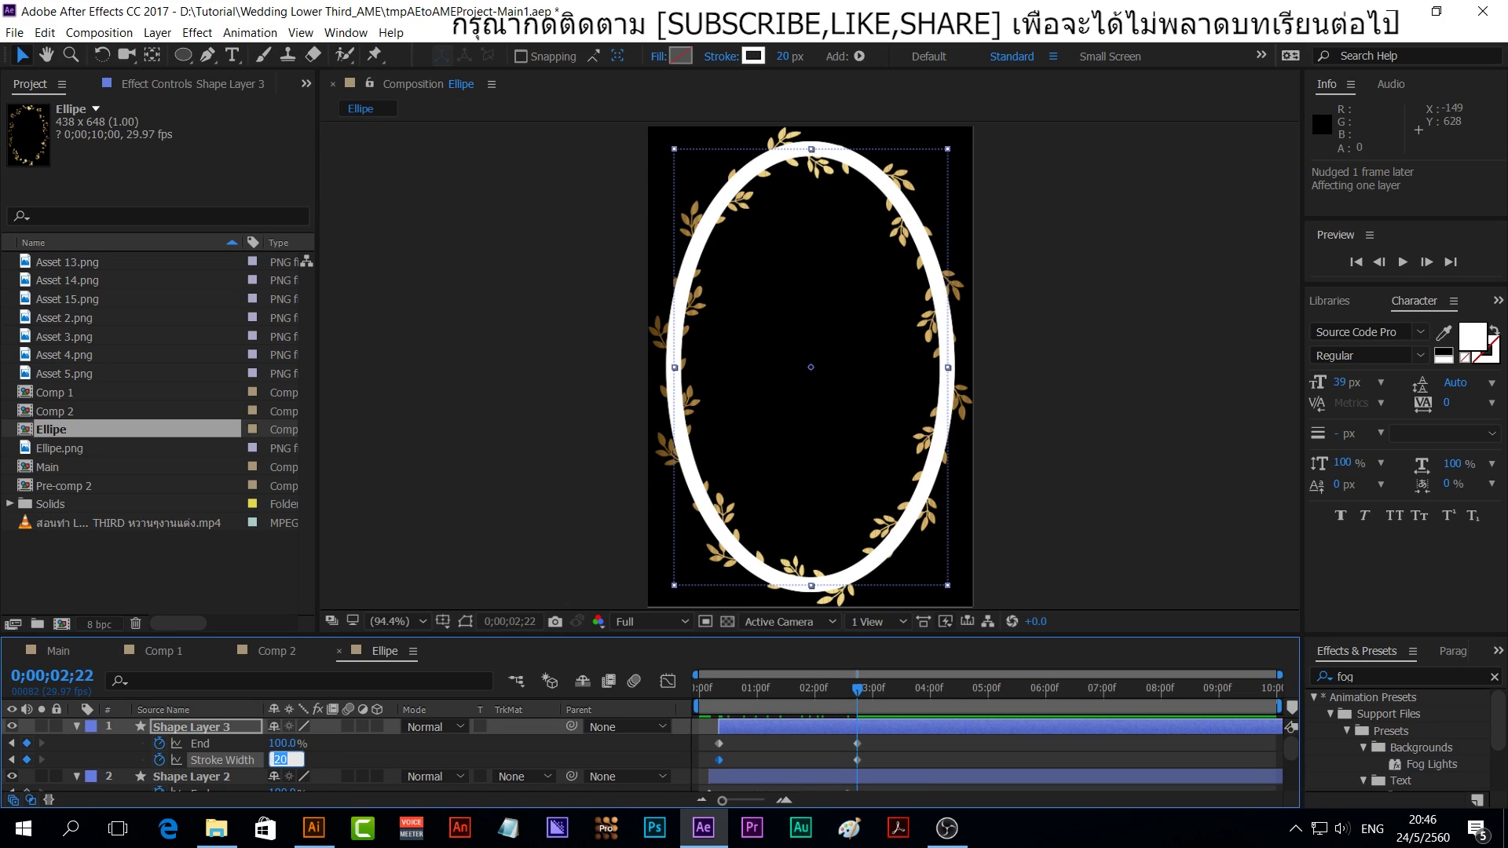
pyautogui.write('40')
pyautogui.press('Return')
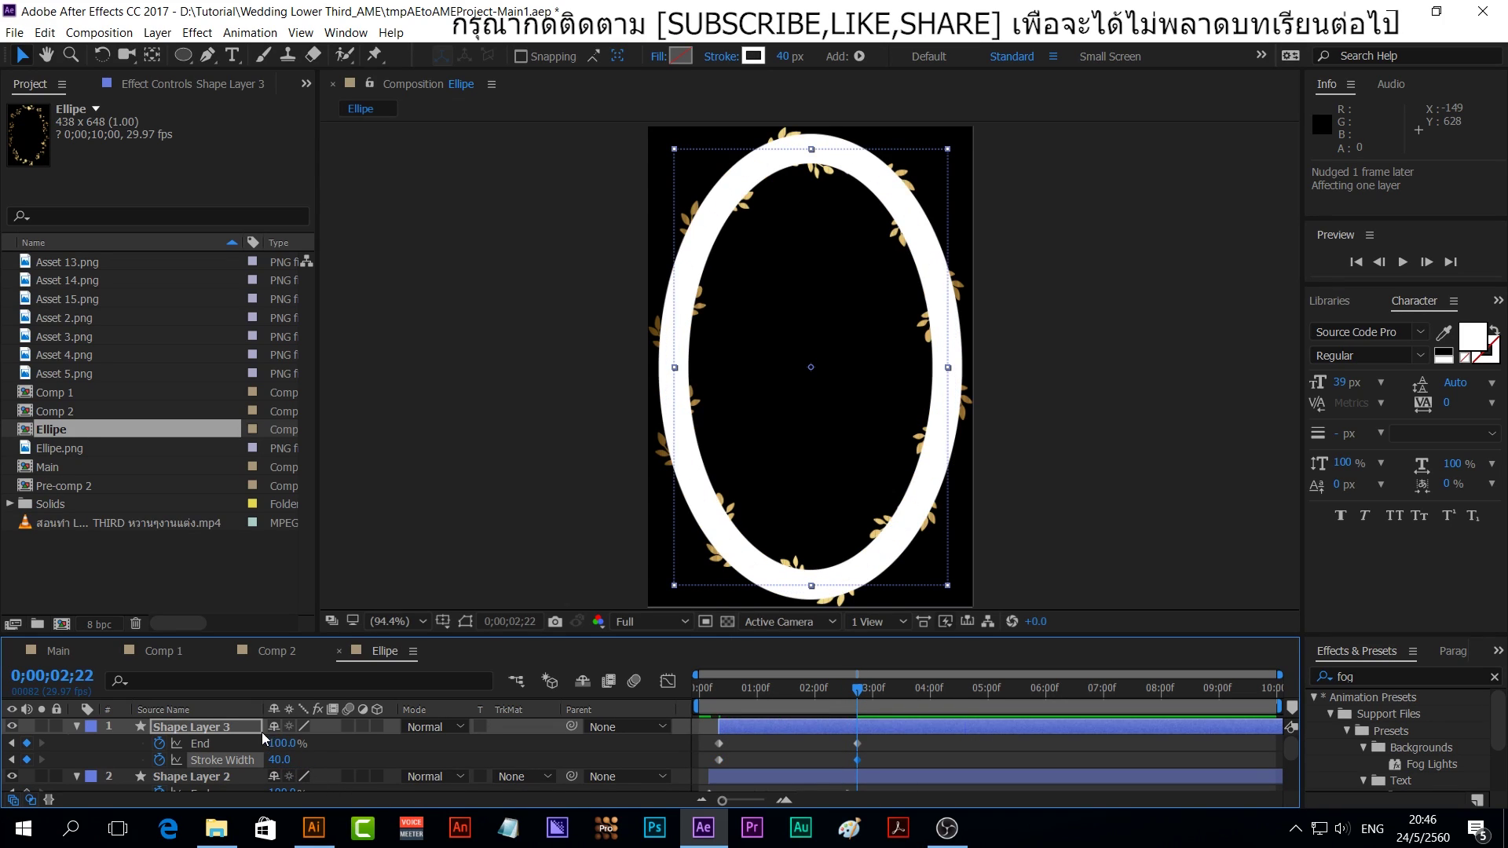
pyautogui.click(230, 726)
# Make Shape Layer 4 a copy whose stroke width goes from 40 to 60, then duplicate it as Shape Layer 5
pyautogui.hotkey('ctrl', 'd')
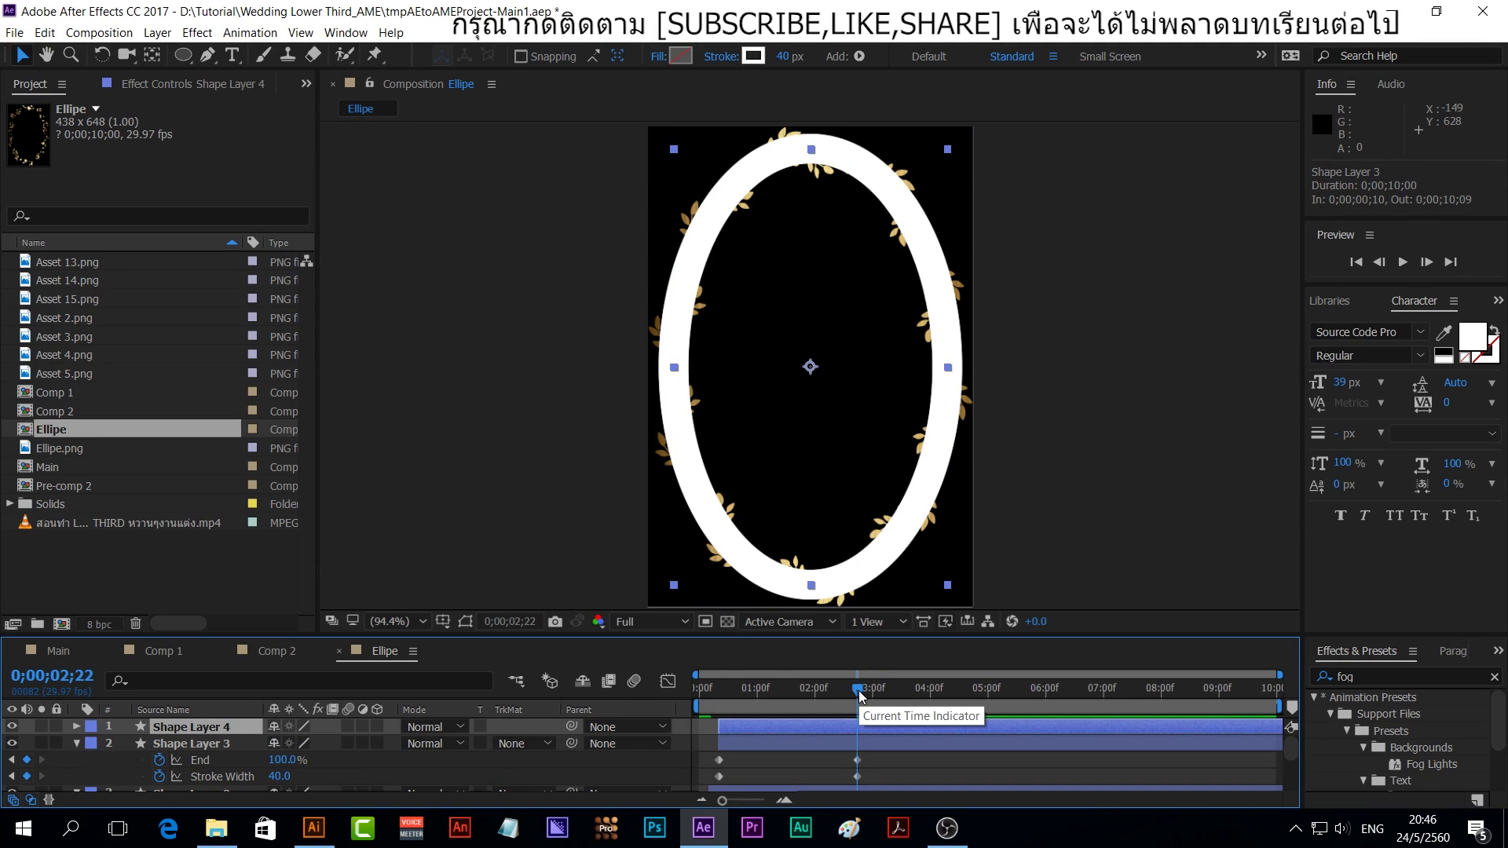
pyautogui.moveTo(856, 690); pyautogui.dragTo(718, 716)
pyautogui.click(725, 719)
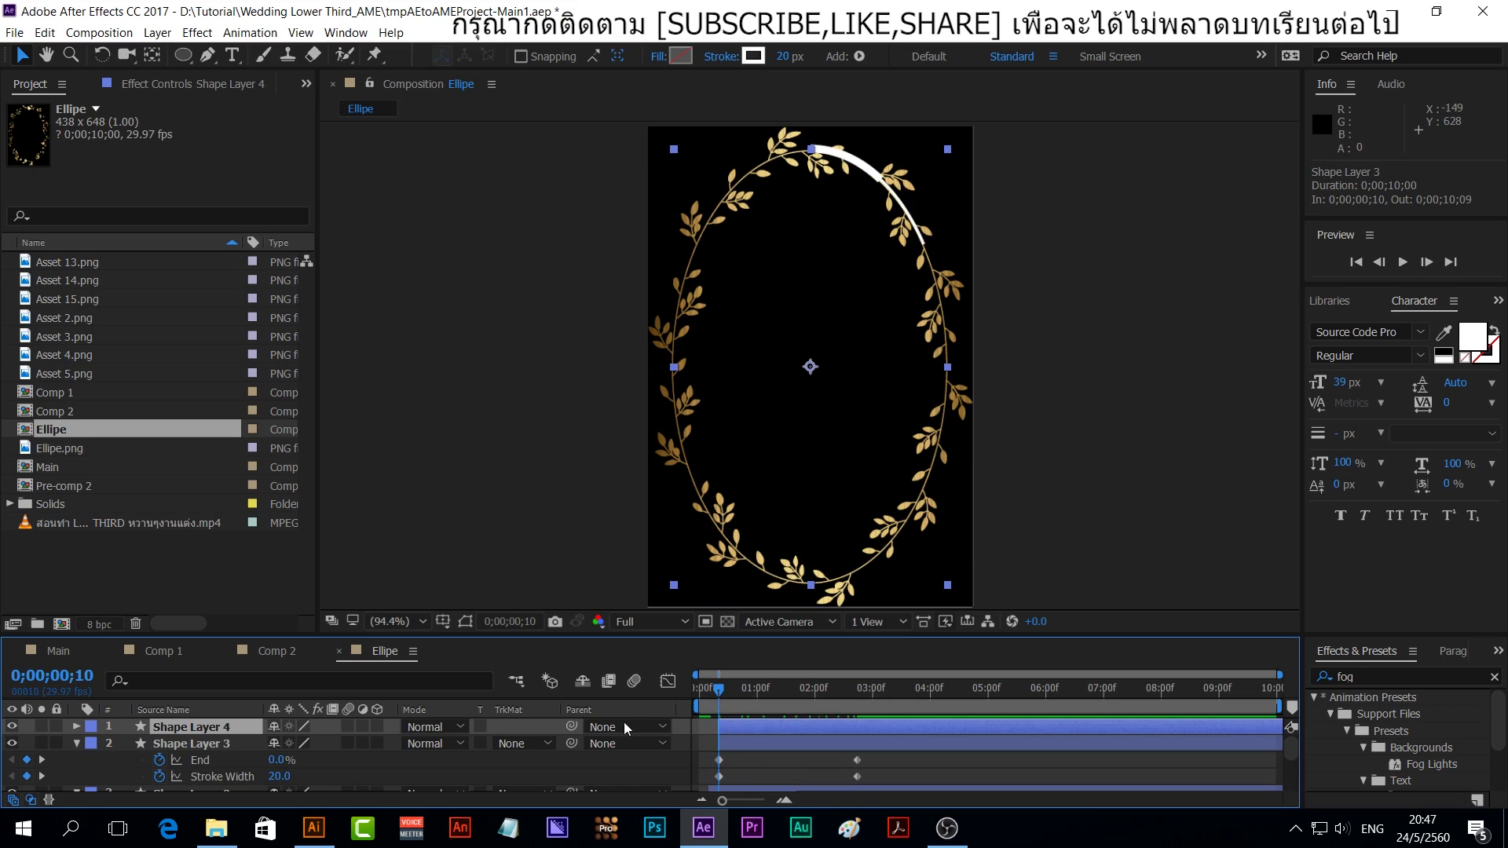
pyautogui.press('u')
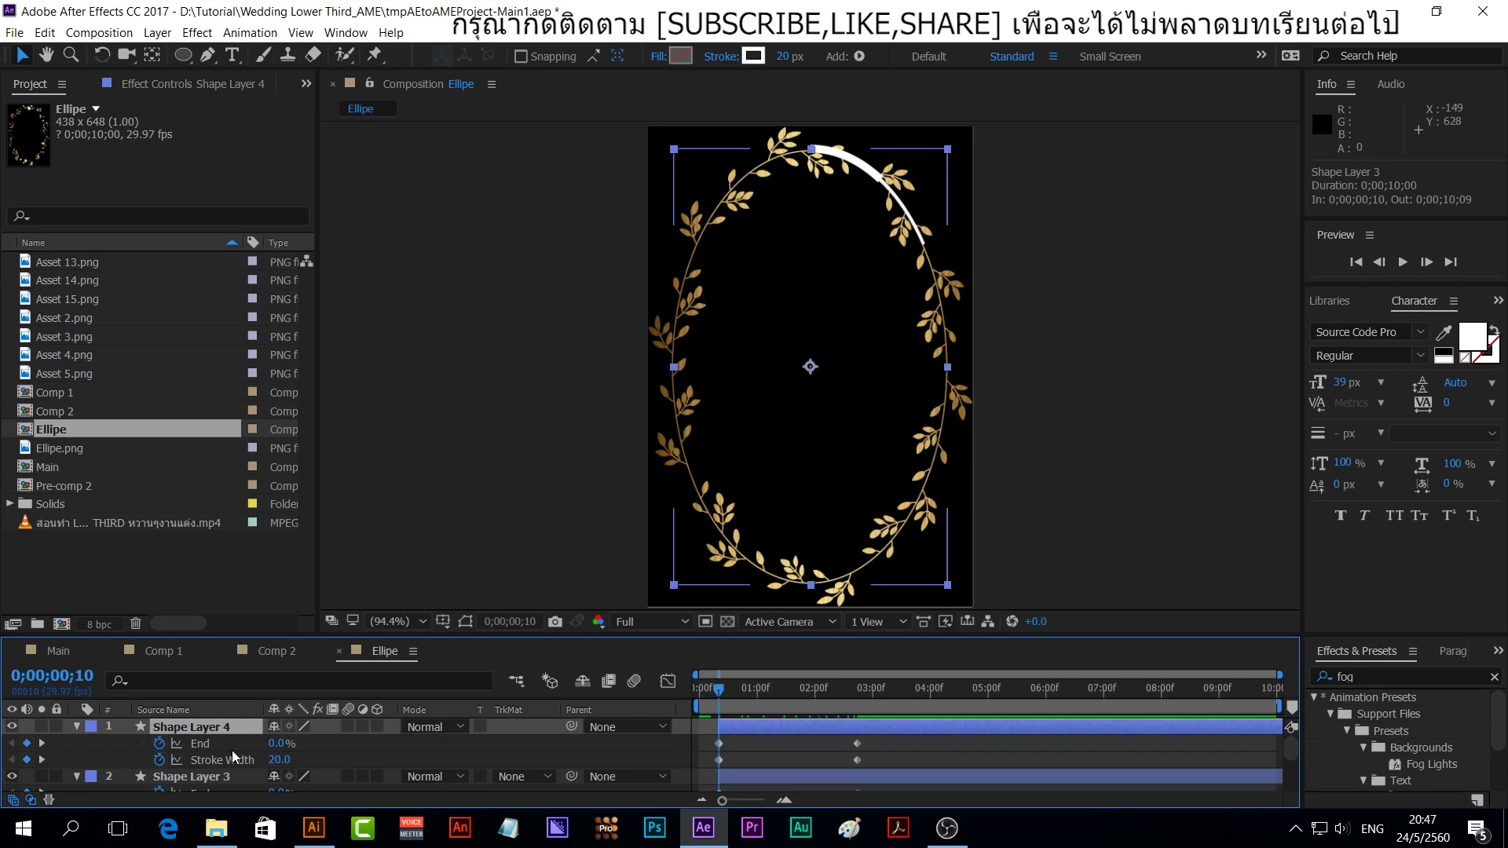
pyautogui.click(275, 759)
pyautogui.write('40')
pyautogui.press('Return')
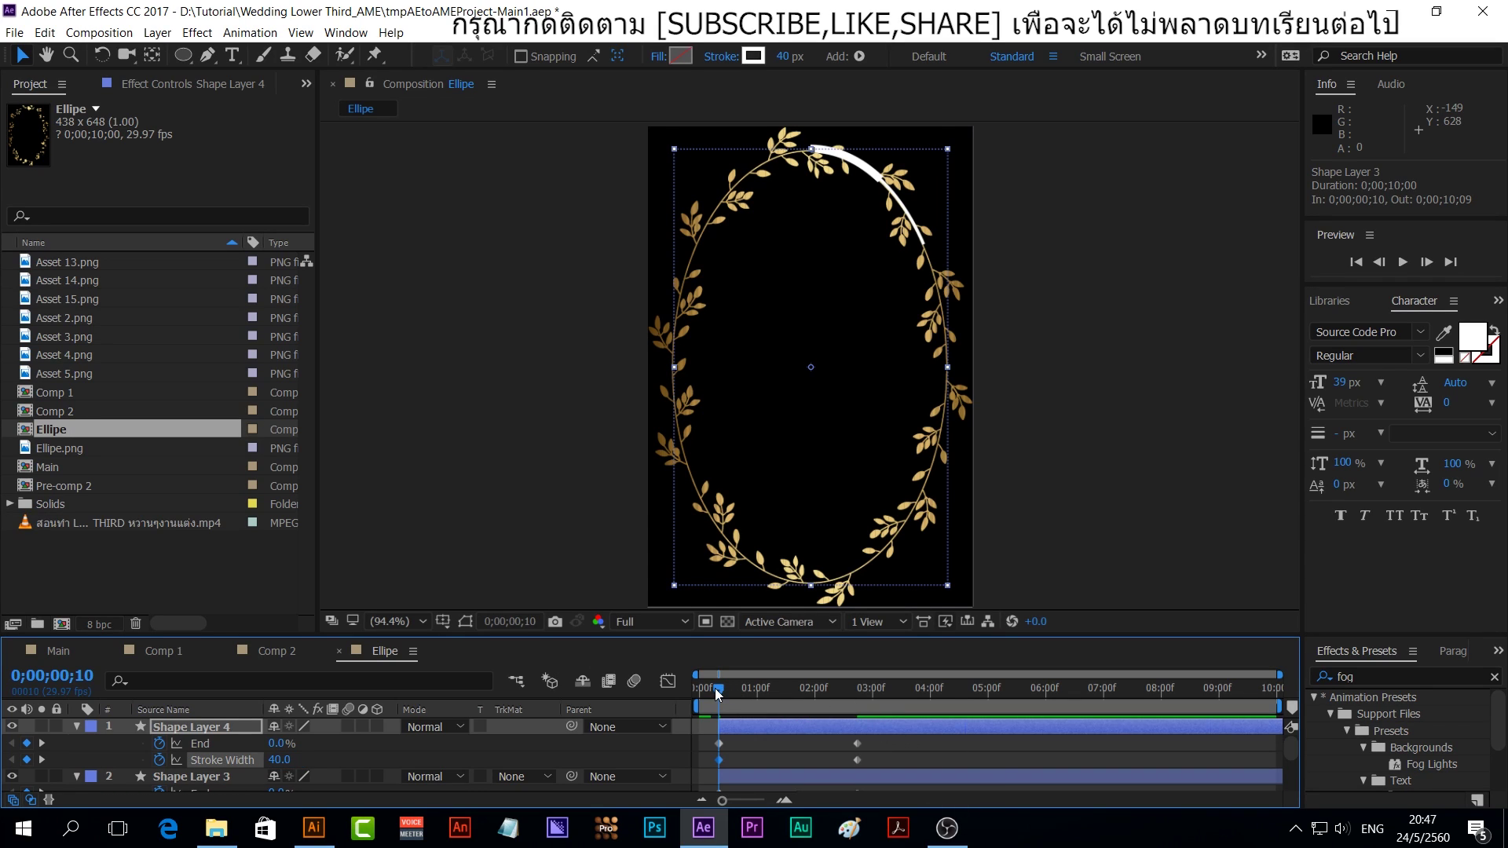
pyautogui.moveTo(717, 690); pyautogui.dragTo(855, 690)
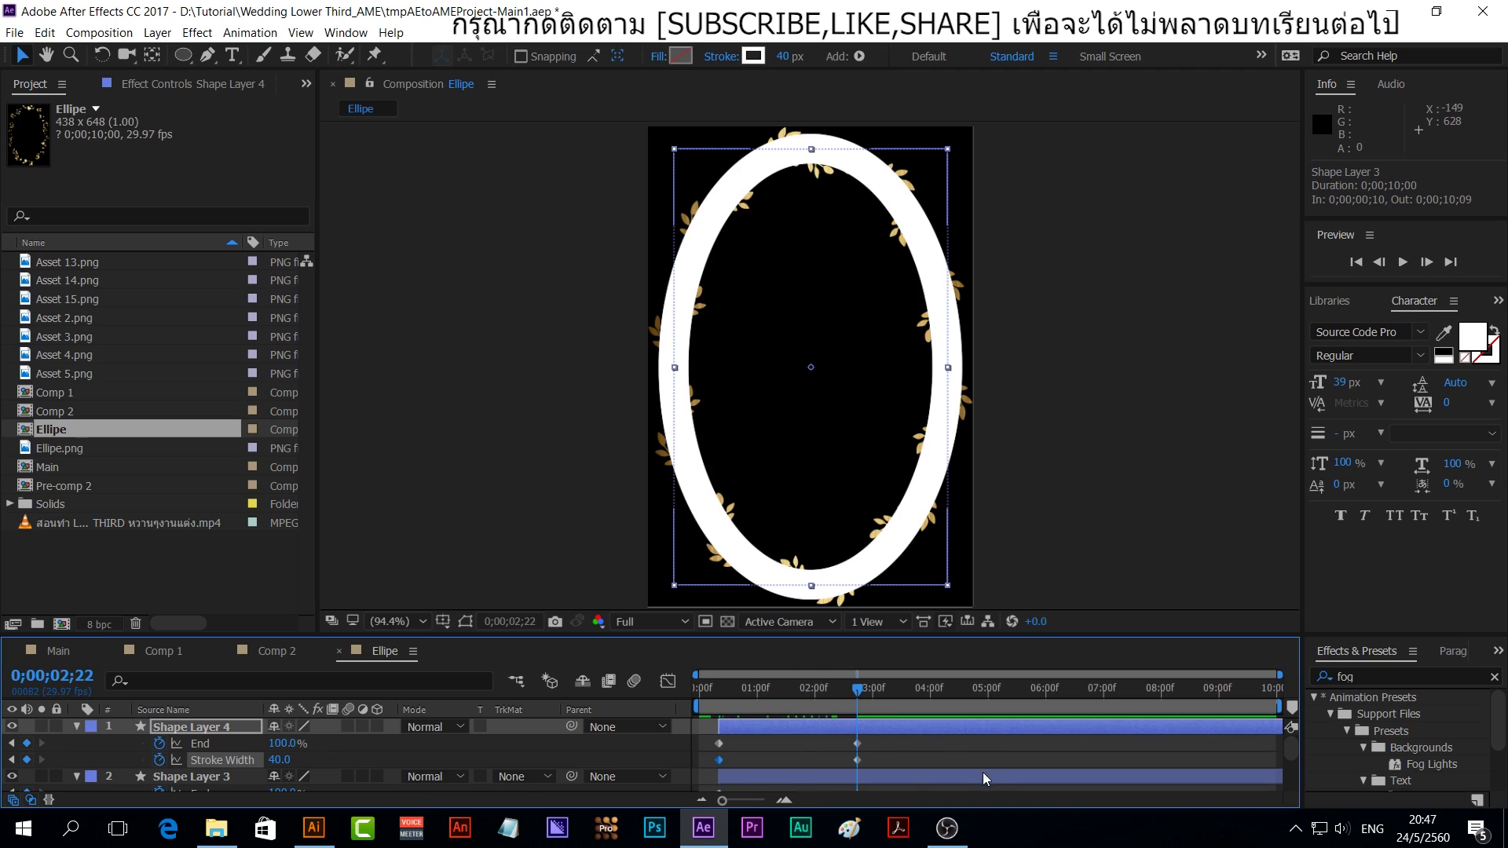
pyautogui.click(279, 759)
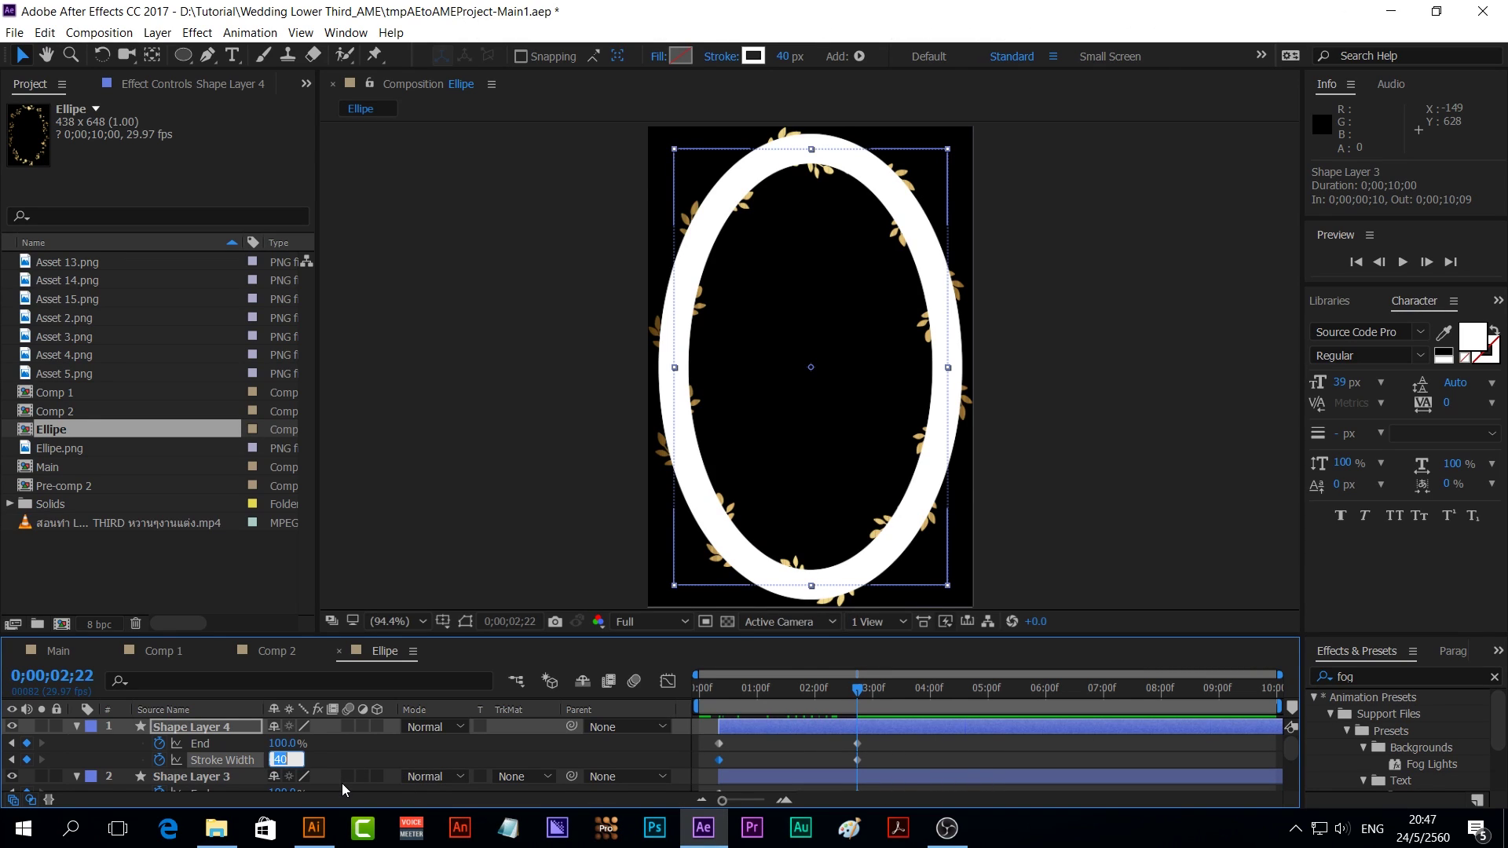
pyautogui.write('60')
pyautogui.press('Return')
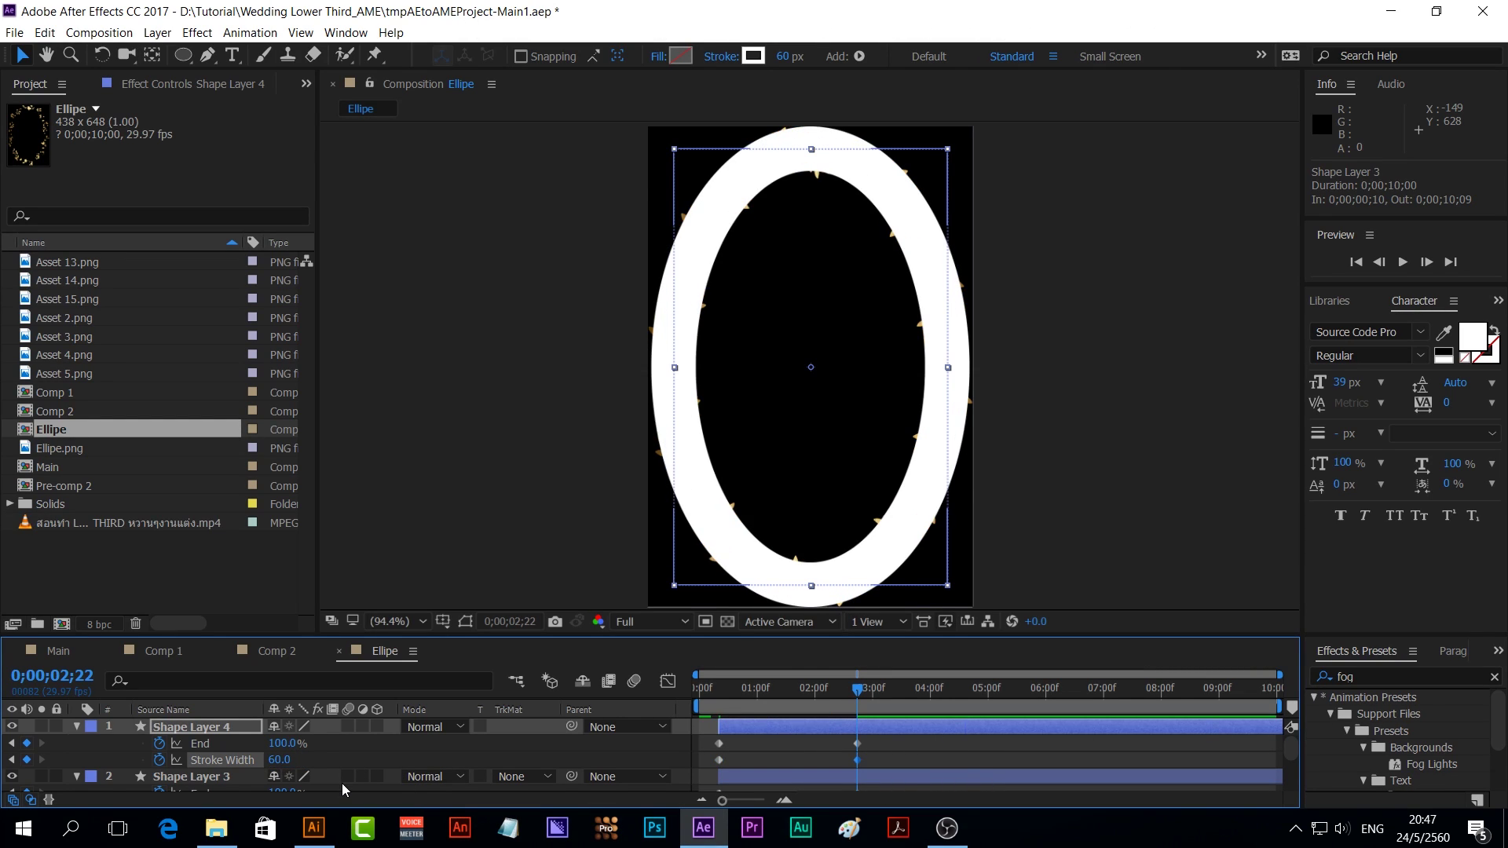
pyautogui.click(212, 729)
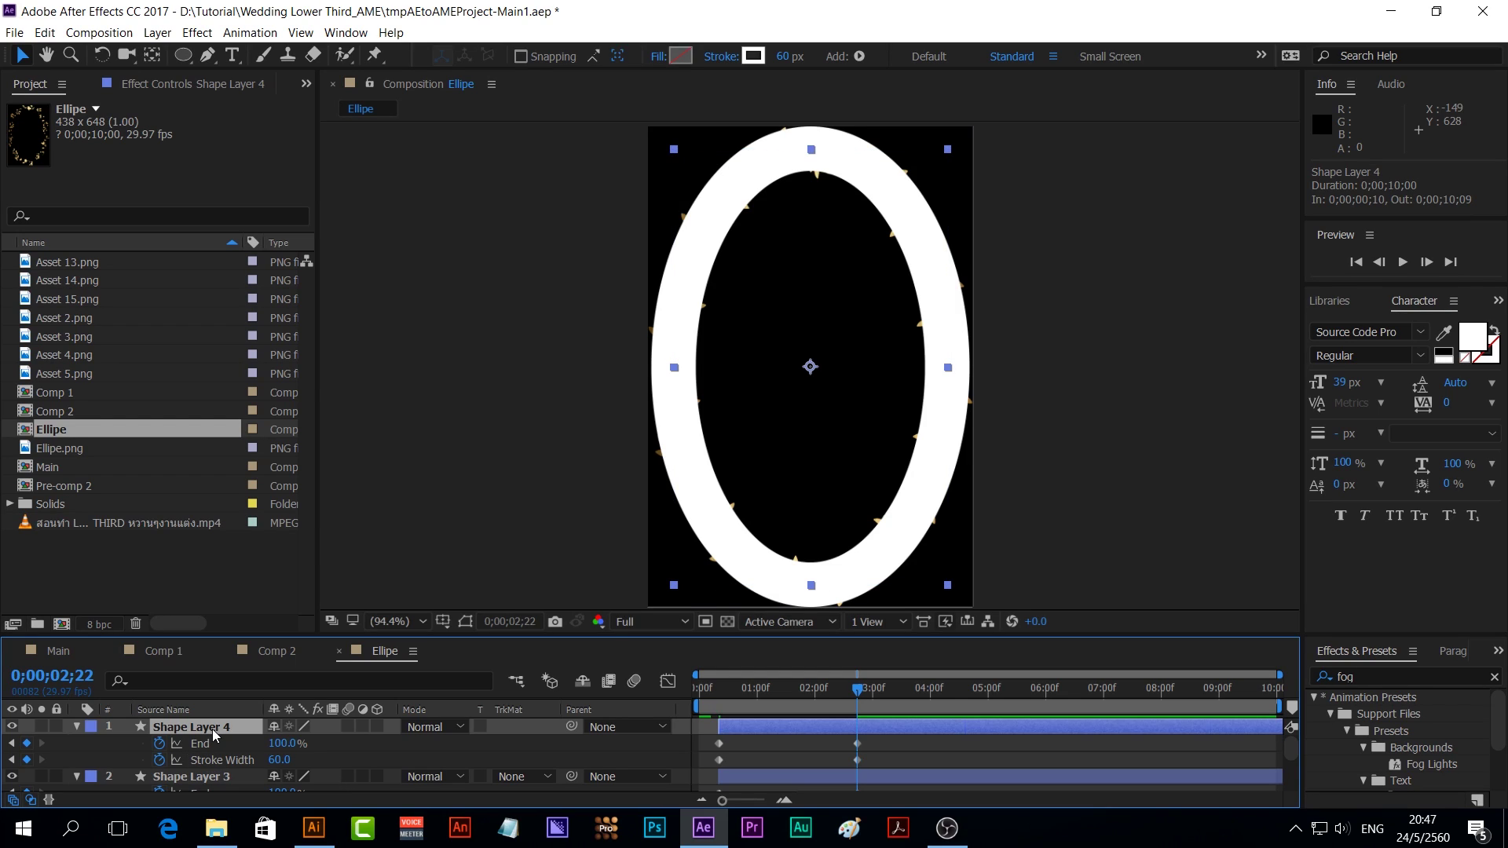
pyautogui.hotkey('ctrl', 'd')
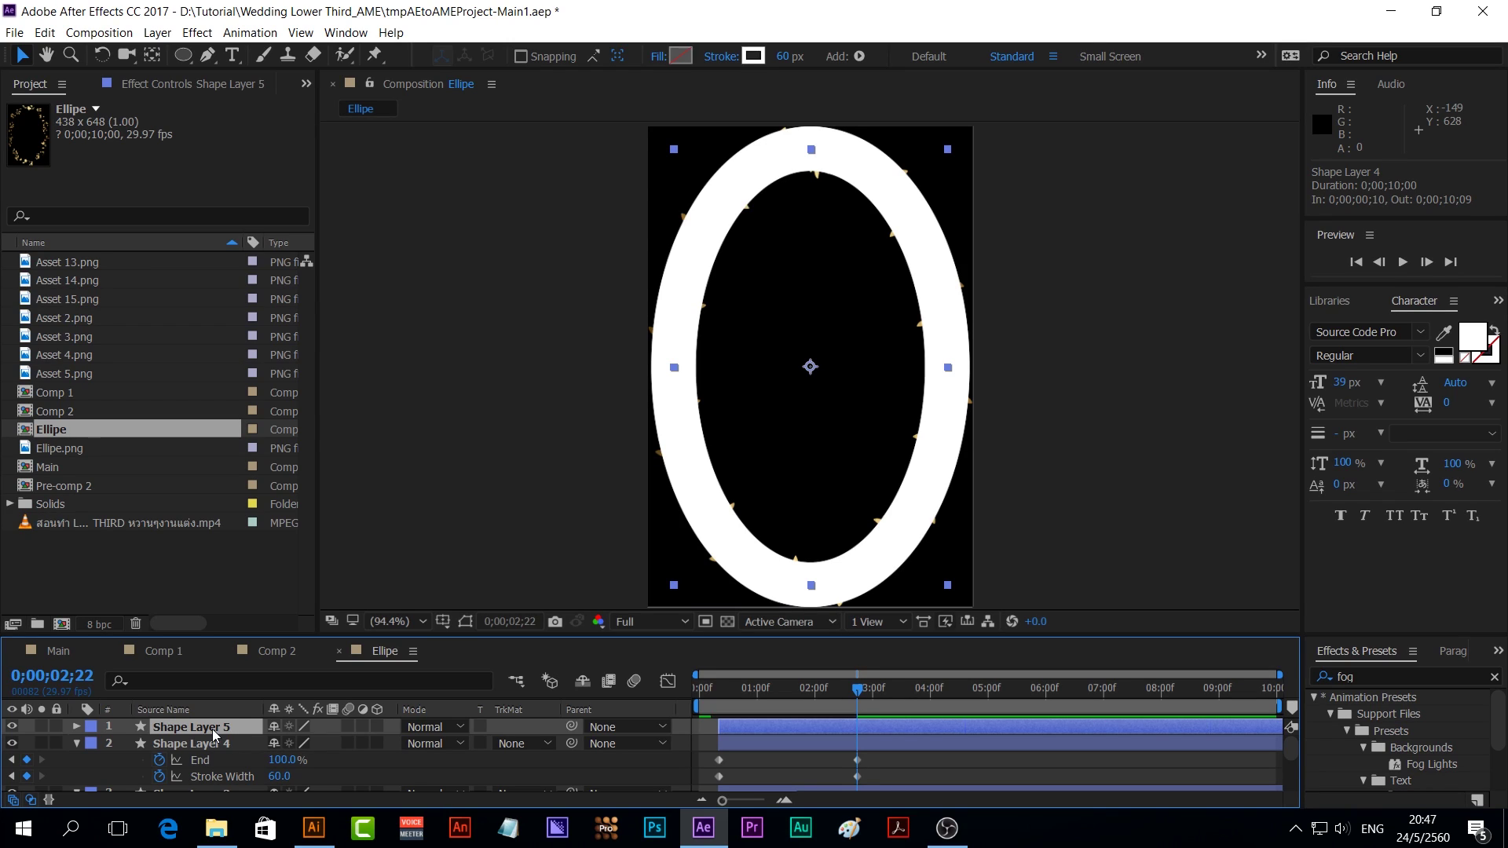
# Nudge Shape Layer 5 one frame later, then shift Shape Layers 4 and 5 two more frames
pyautogui.hotkey('alt', 'pagedown')
pyautogui.hotkey('alt', 'pagedown')
pyautogui.hotkey('alt', 'pagedown')
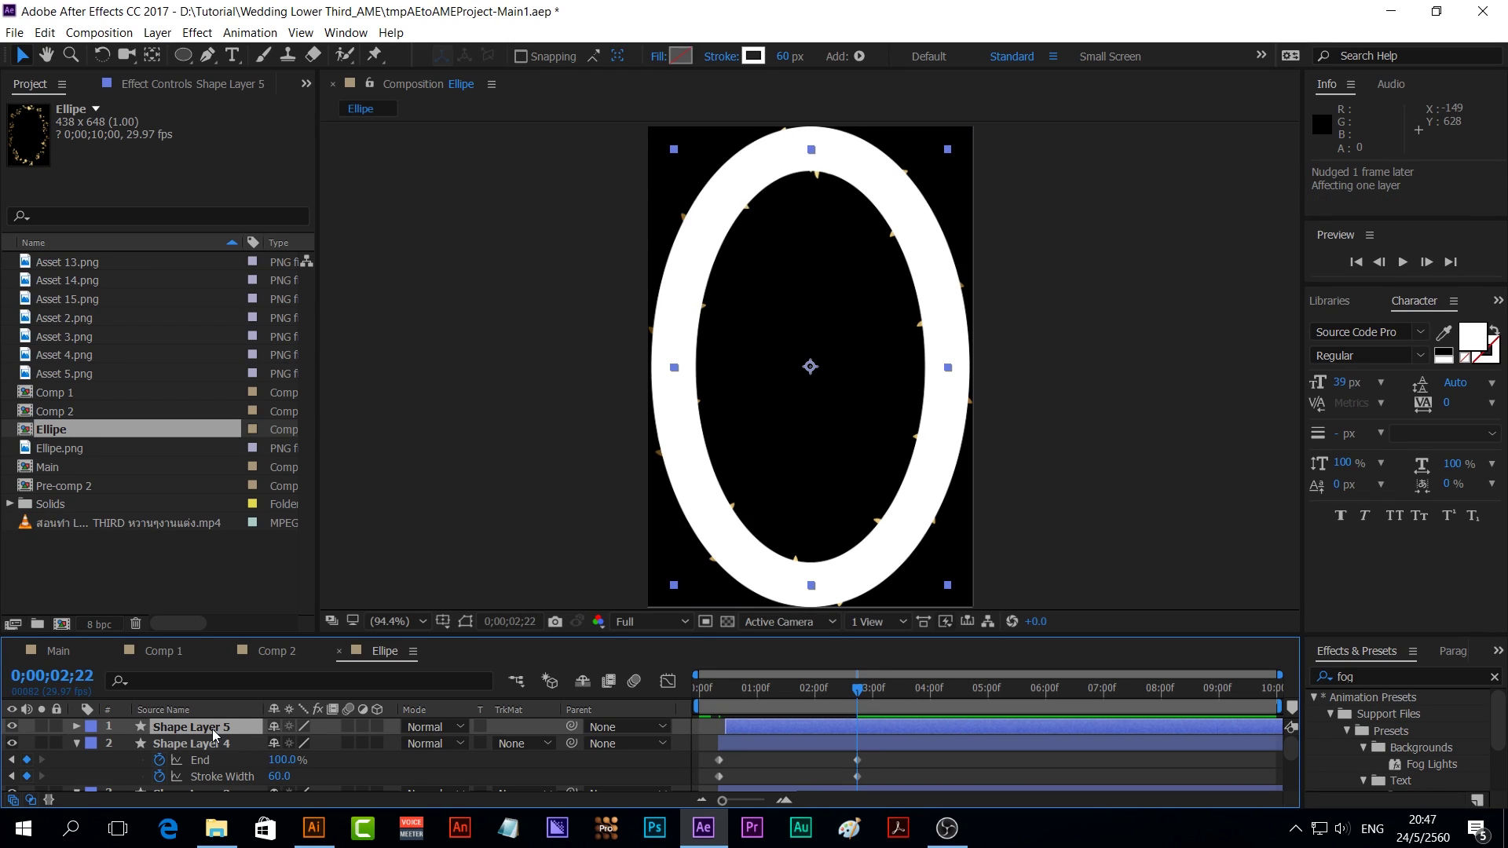
pyautogui.scroll(-1, 766, 735)
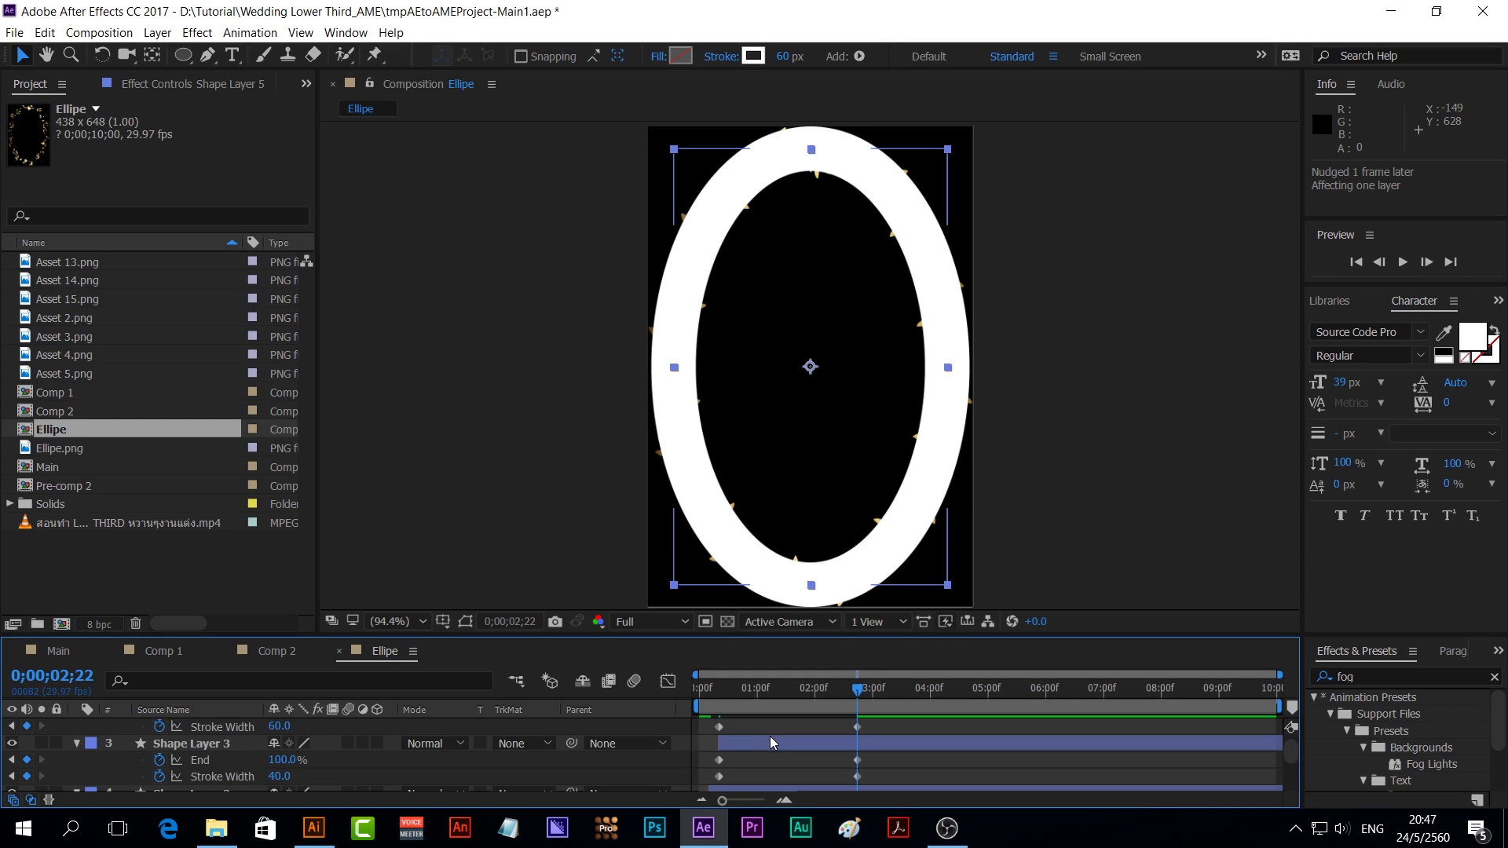
pyautogui.scroll(-1, 770, 742)
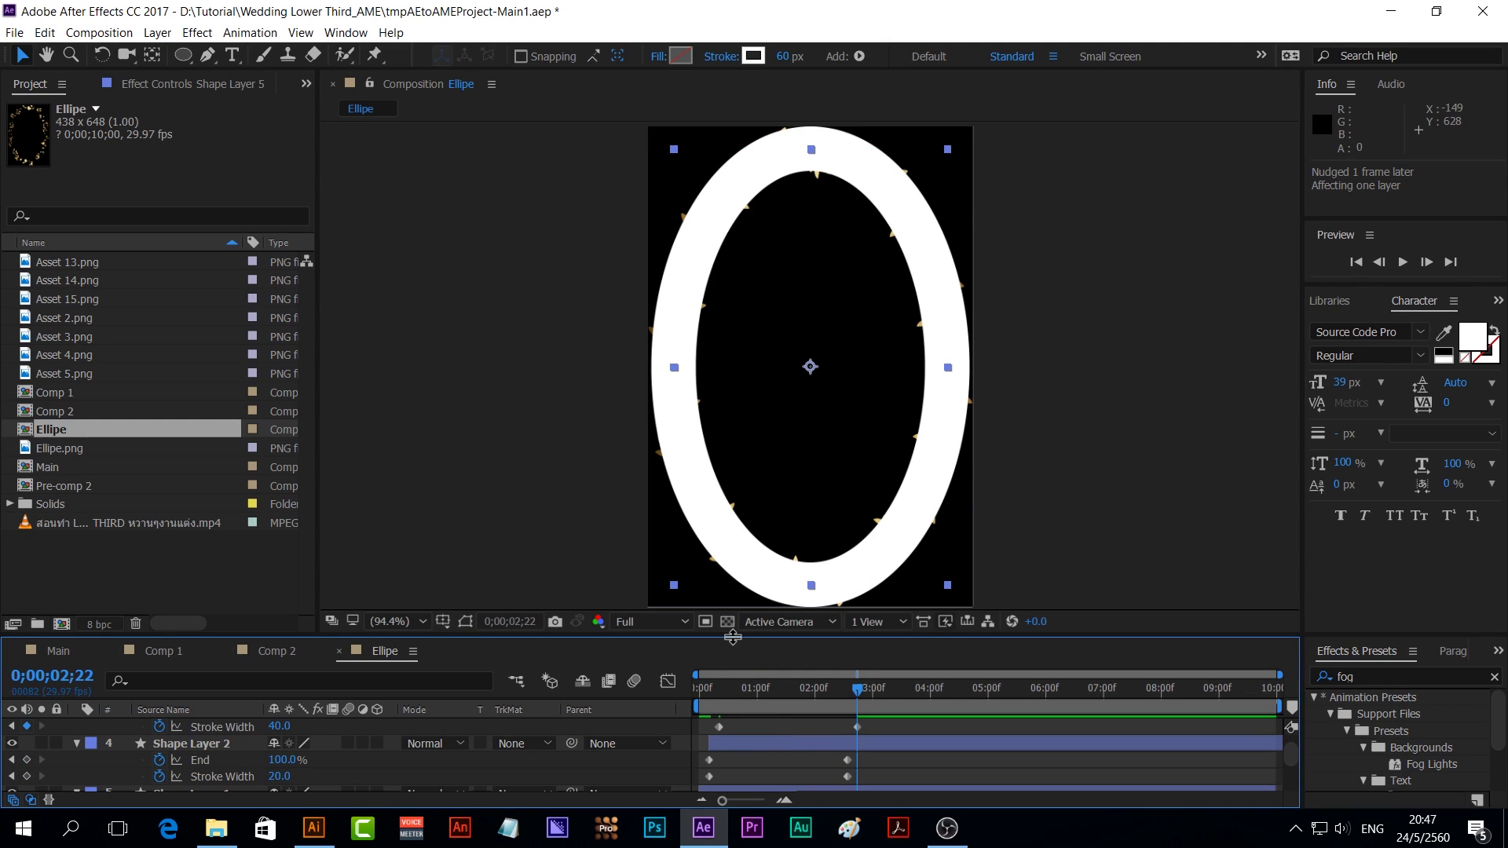
pyautogui.moveTo(738, 634); pyautogui.dragTo(757, 554)
pyautogui.scroll(2, 803, 677)
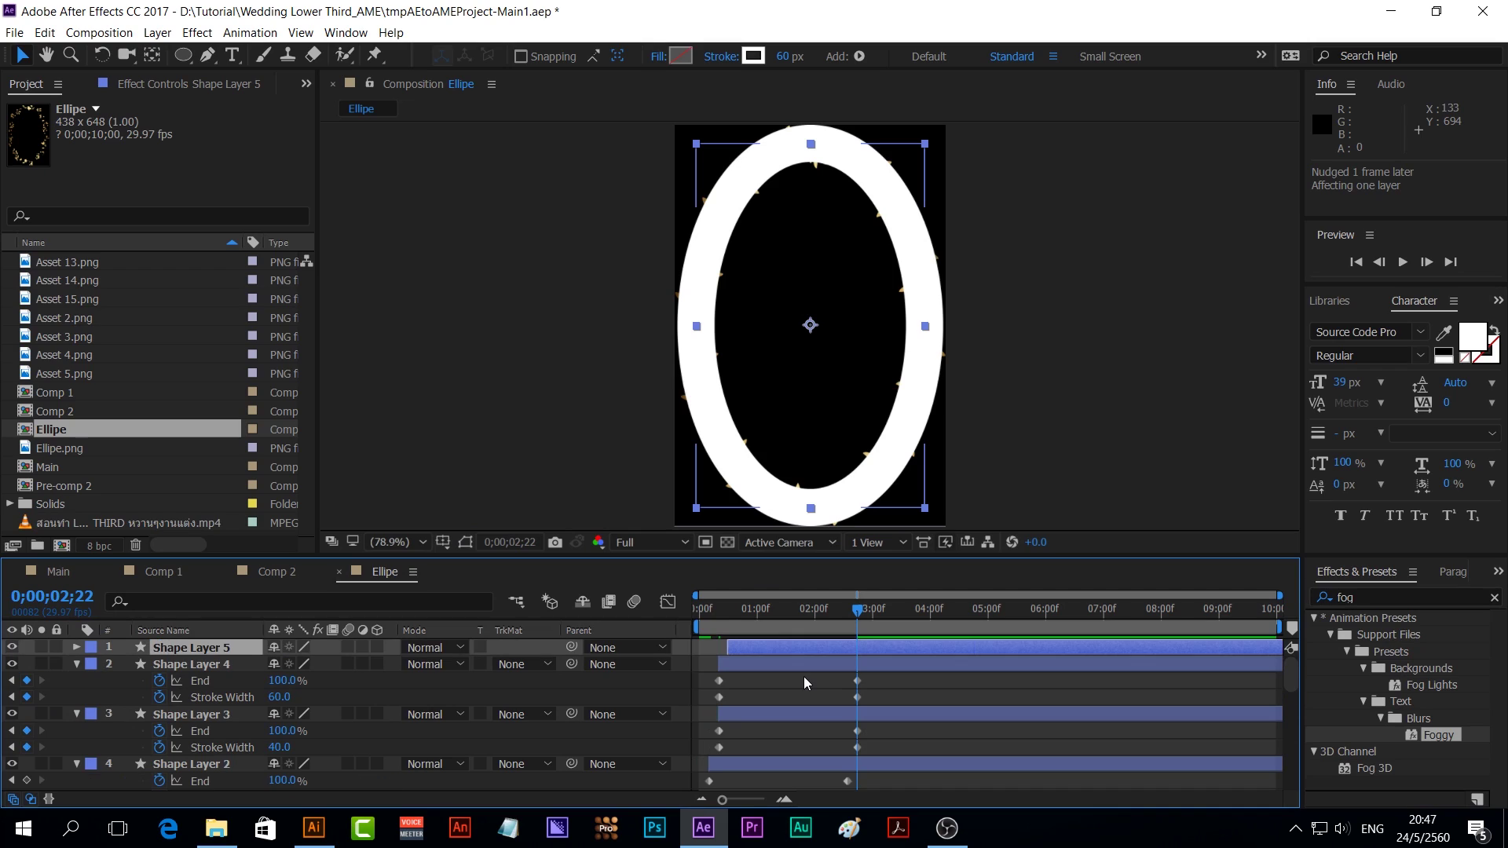
pyautogui.click(742, 661)
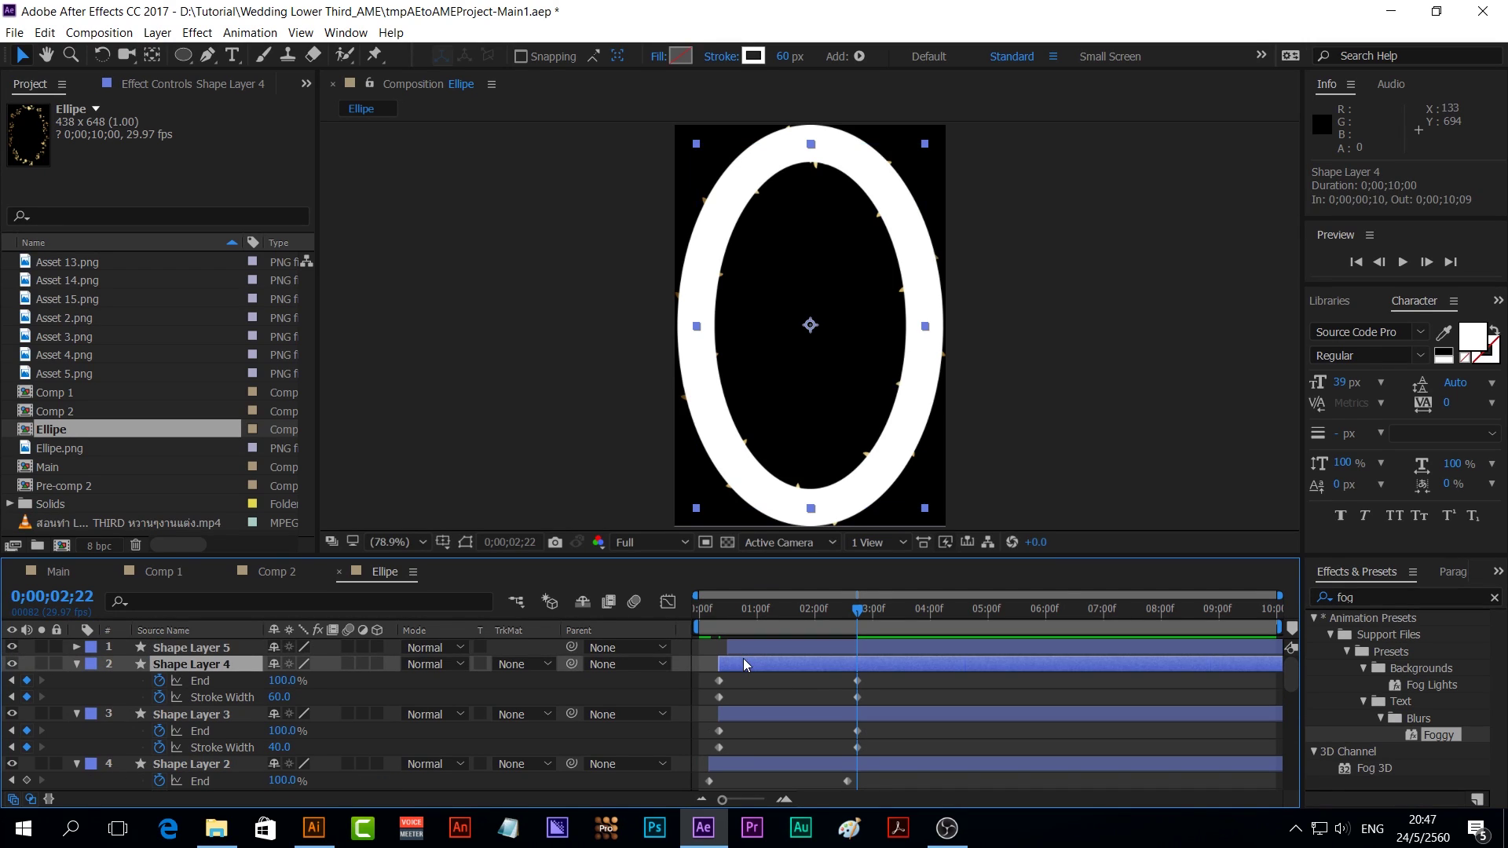
pyautogui.keyDown('shift'); pyautogui.click(746, 648); pyautogui.keyUp('shift')
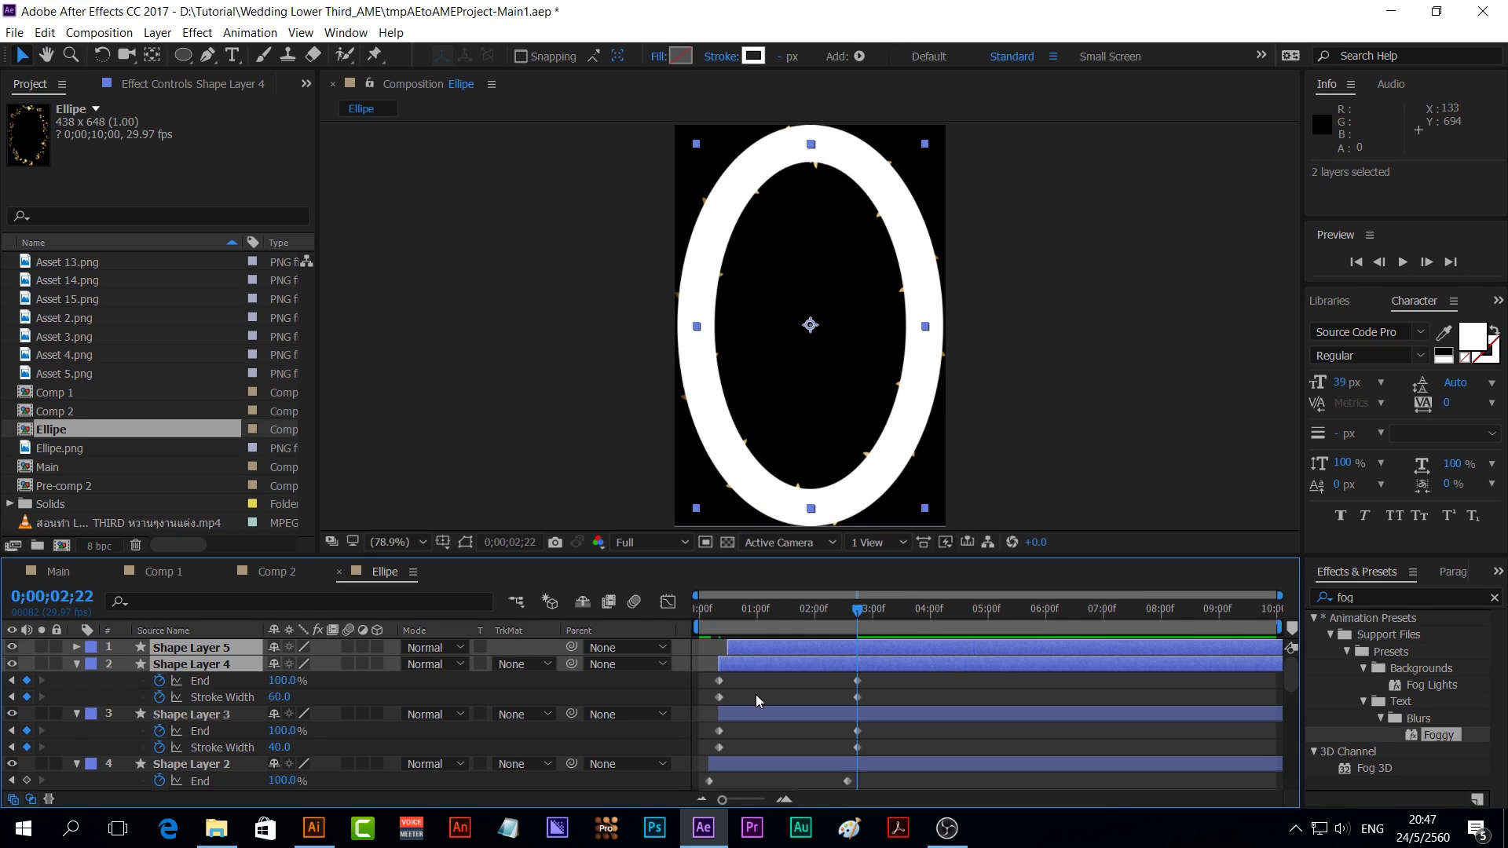
pyautogui.hotkey('alt', 'pagedown')
pyautogui.hotkey('alt', 'pagedown')
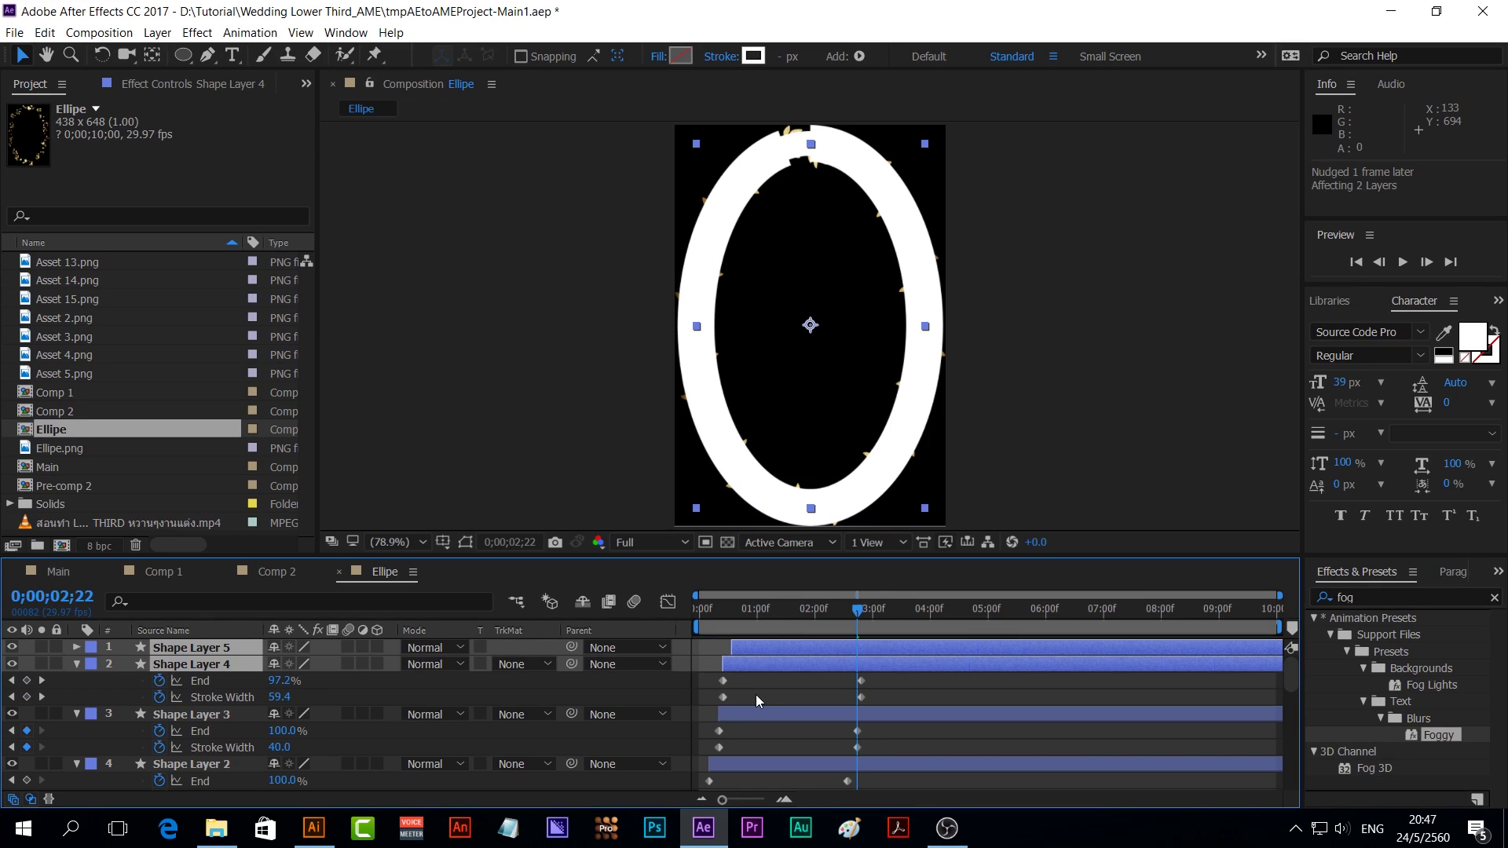
pyautogui.hotkey('alt', 'pagedown')
pyautogui.hotkey('alt', 'pagedown')
pyautogui.hotkey('alt', 'pagedown')
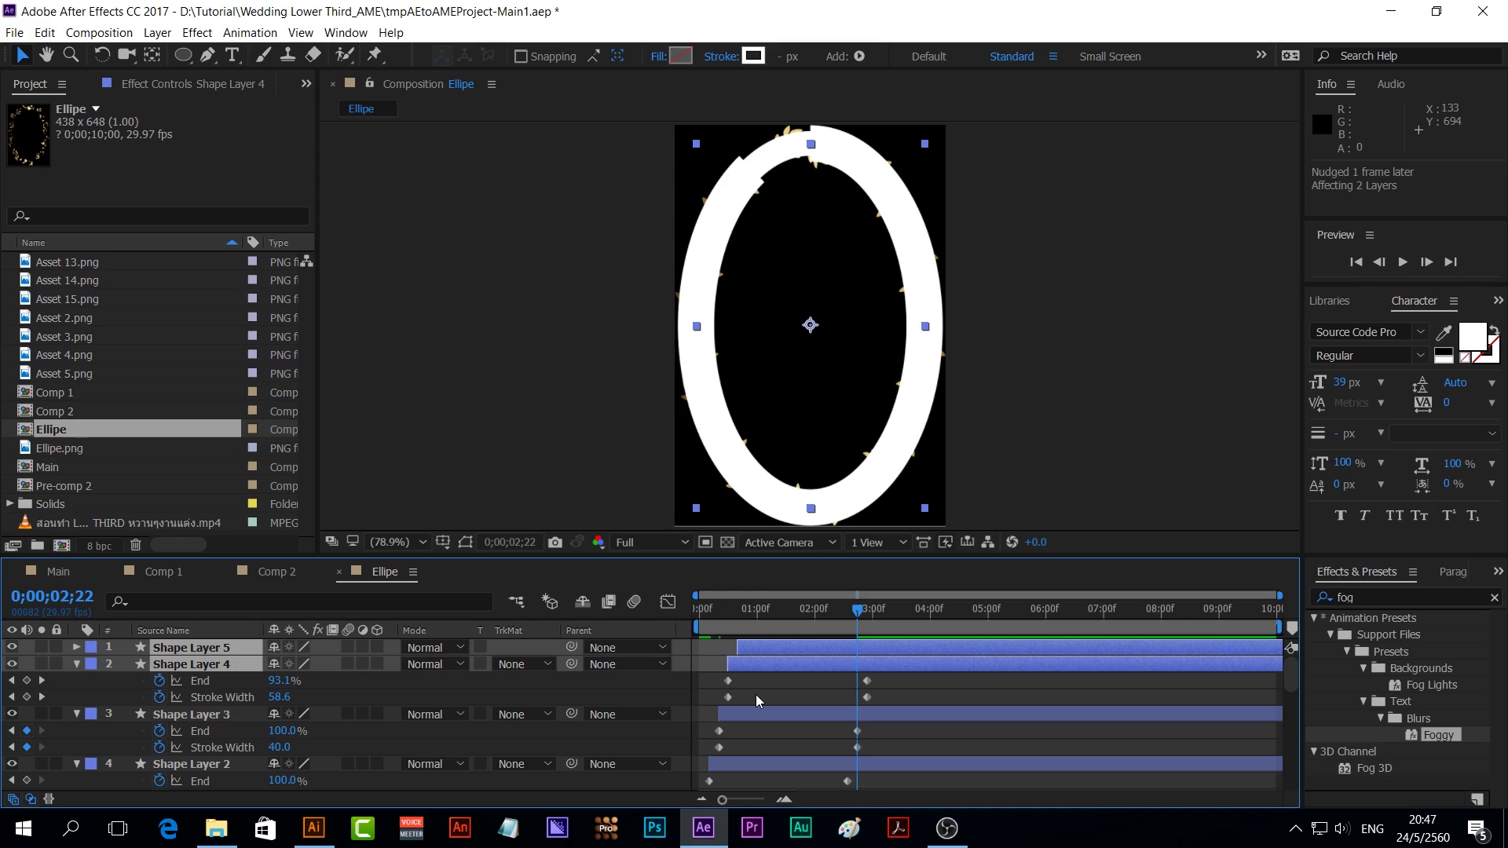
# Set Shape Layer 5's stroke width keyframes to 60 at 0;00;00;20 and 80 at 0;00;03;02
pyautogui.click(759, 677)
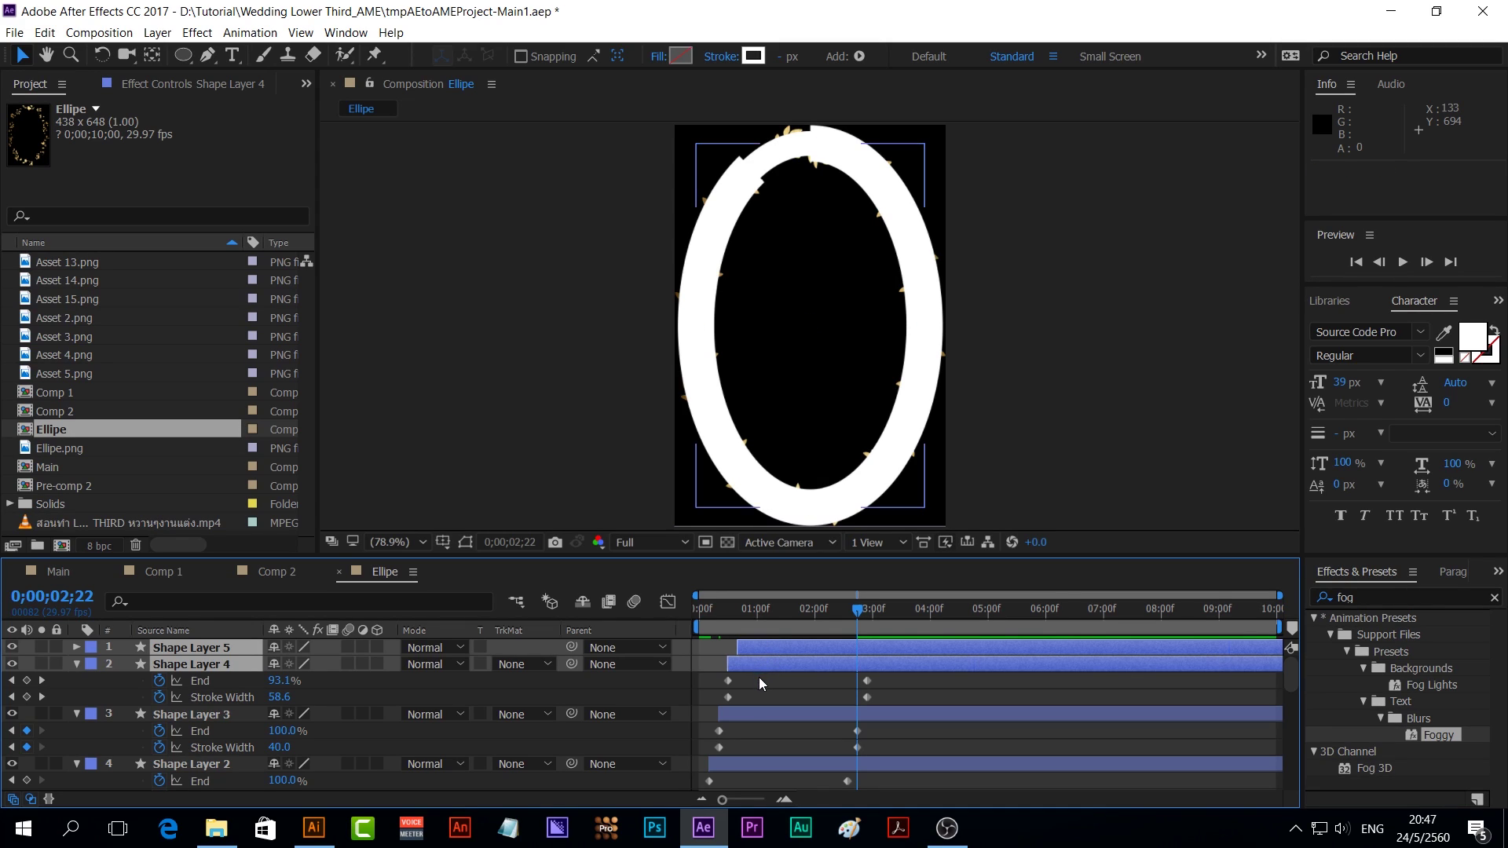
pyautogui.click(761, 647)
pyautogui.press('u')
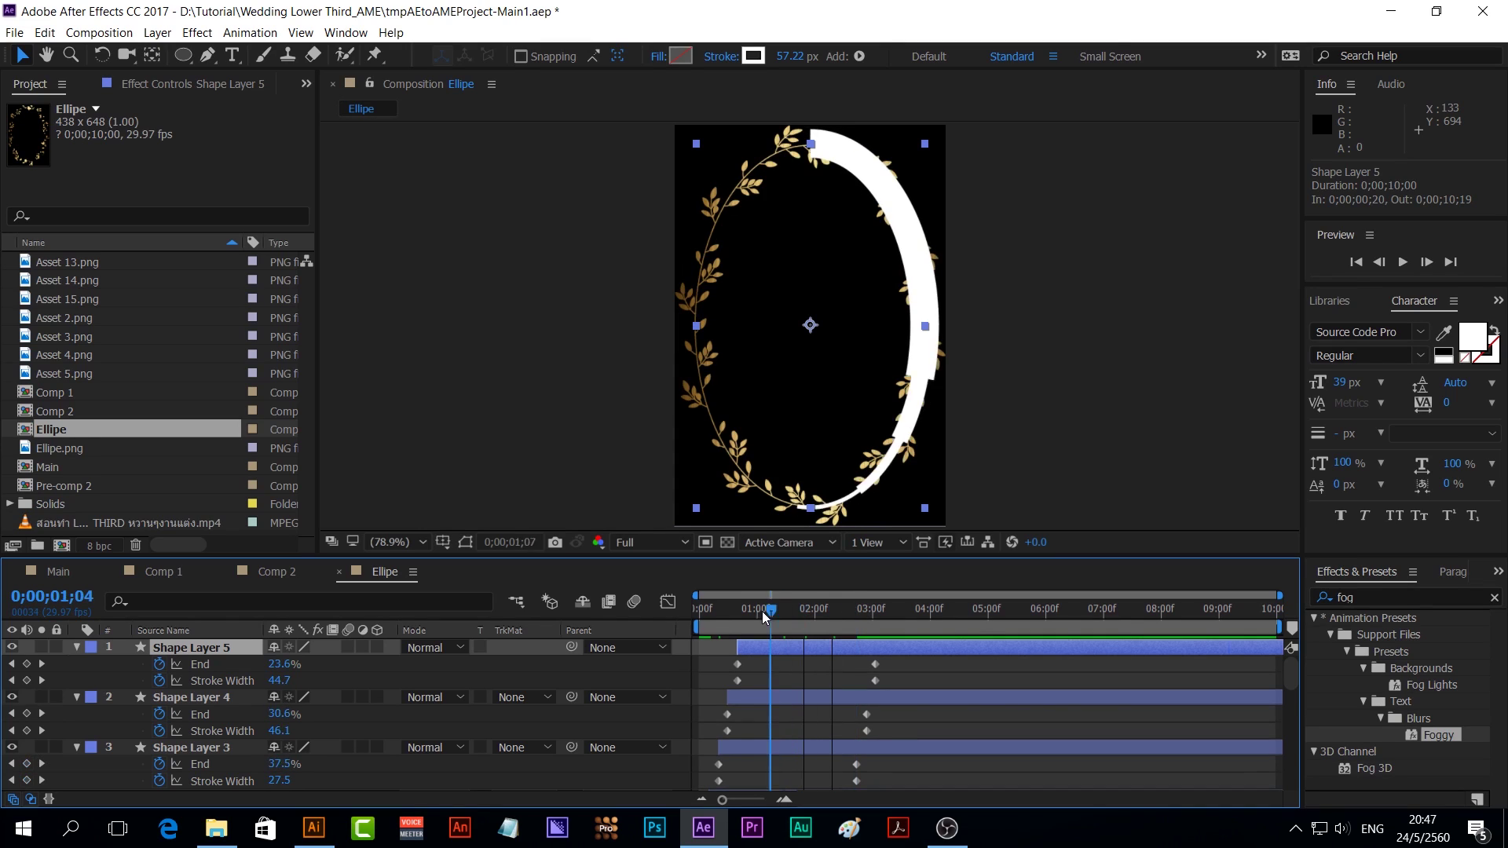
pyautogui.moveTo(864, 614); pyautogui.dragTo(738, 614)
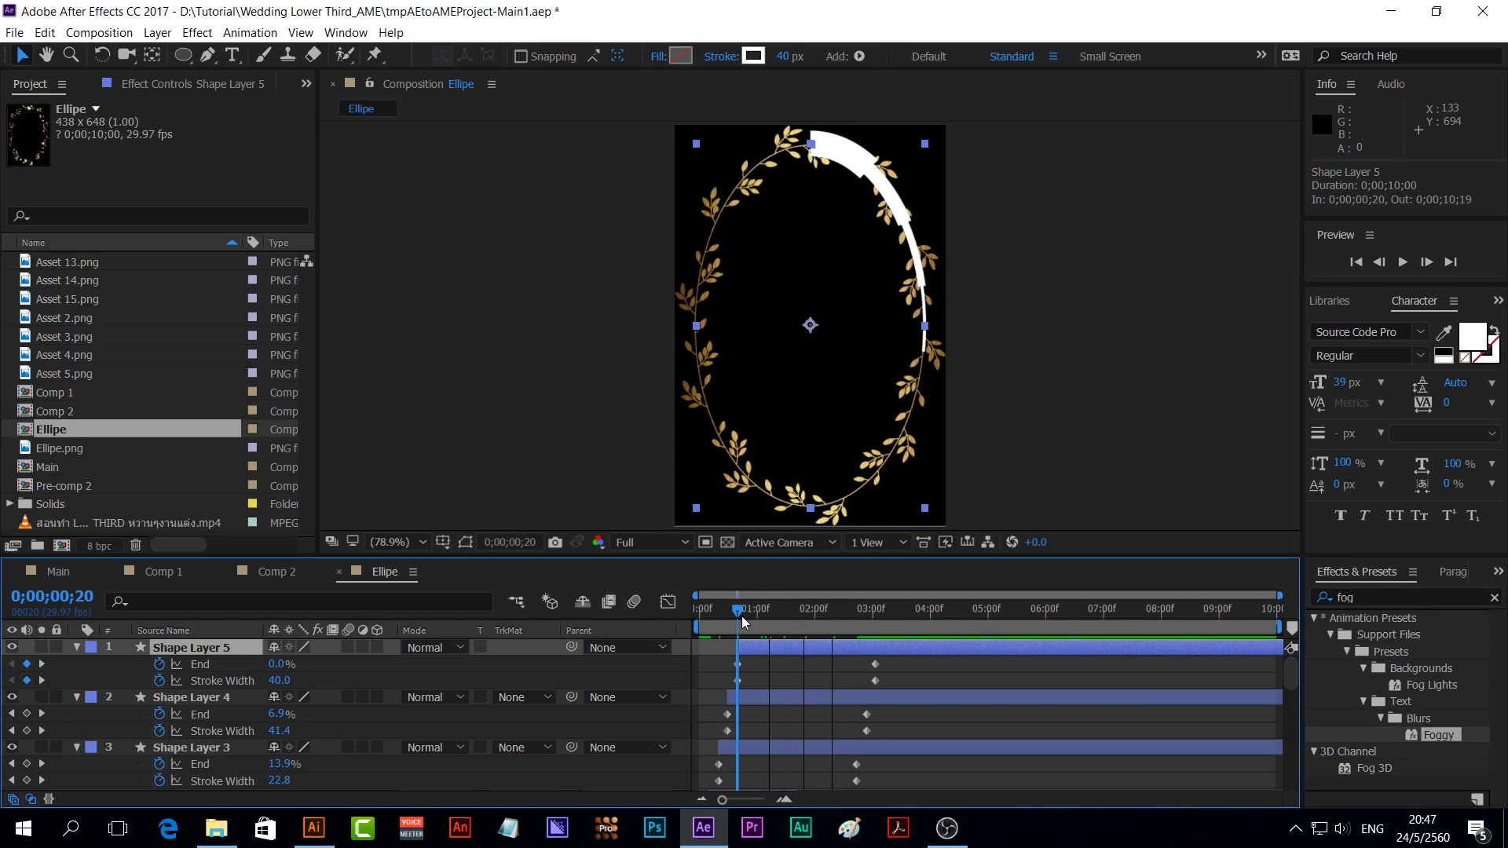
pyautogui.click(278, 680)
pyautogui.write('60')
pyautogui.press('Return')
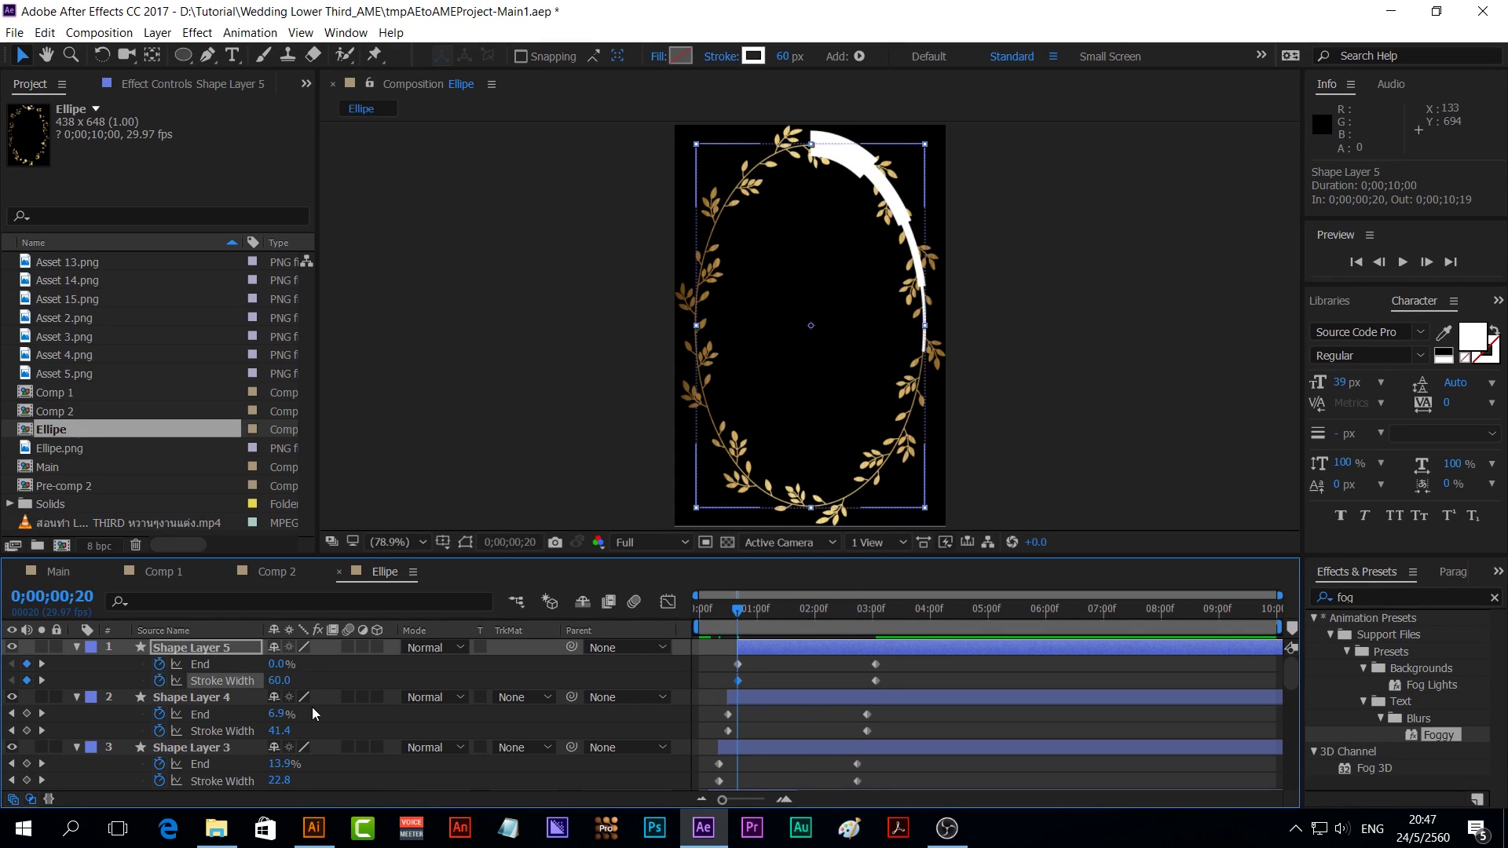
pyautogui.moveTo(737, 614); pyautogui.dragTo(878, 616)
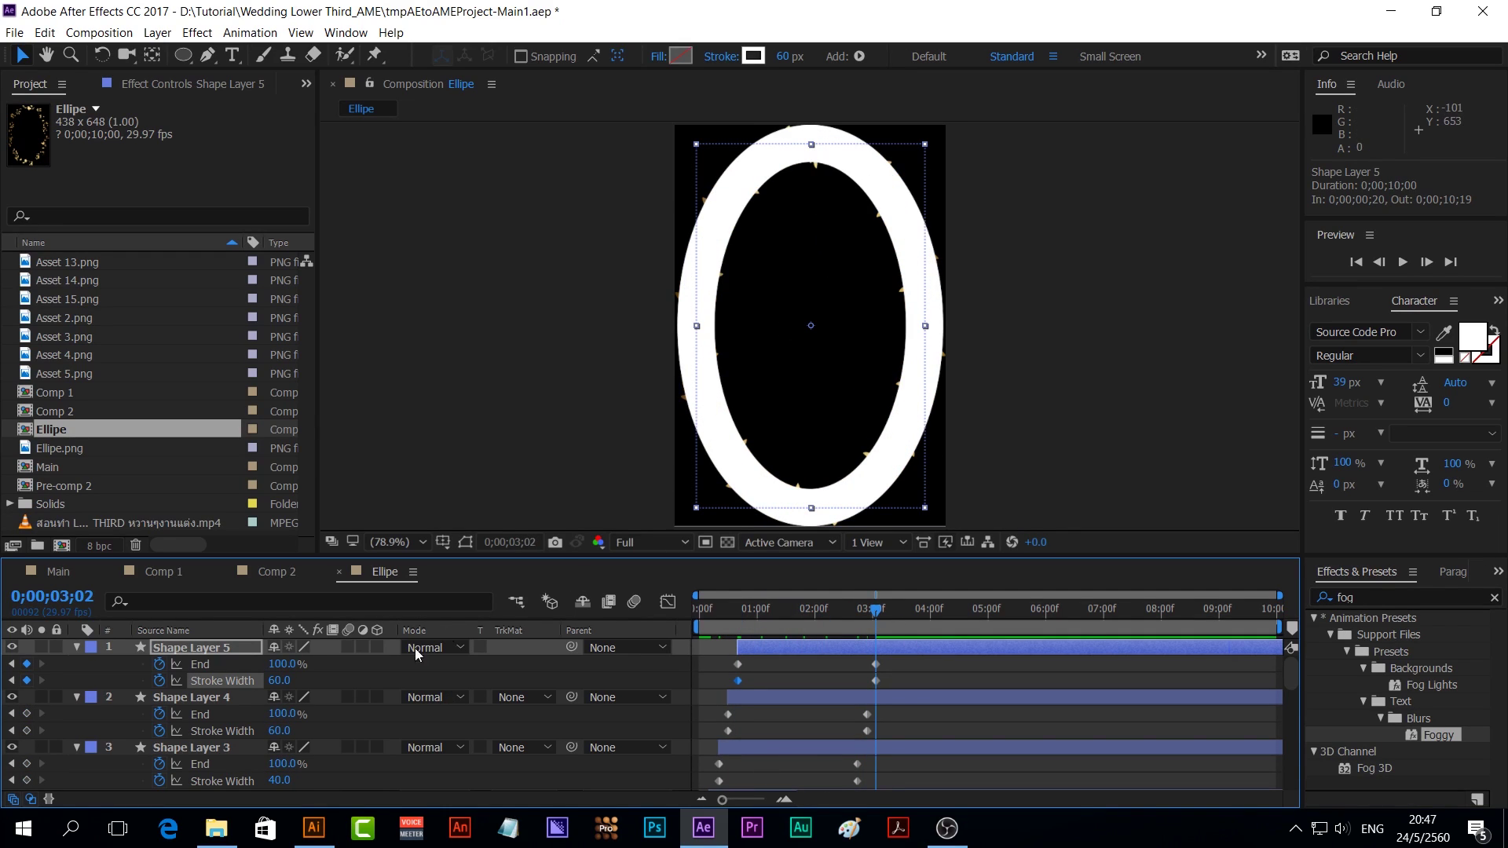
pyautogui.click(279, 680)
pyautogui.write('80')
pyautogui.press('Return')
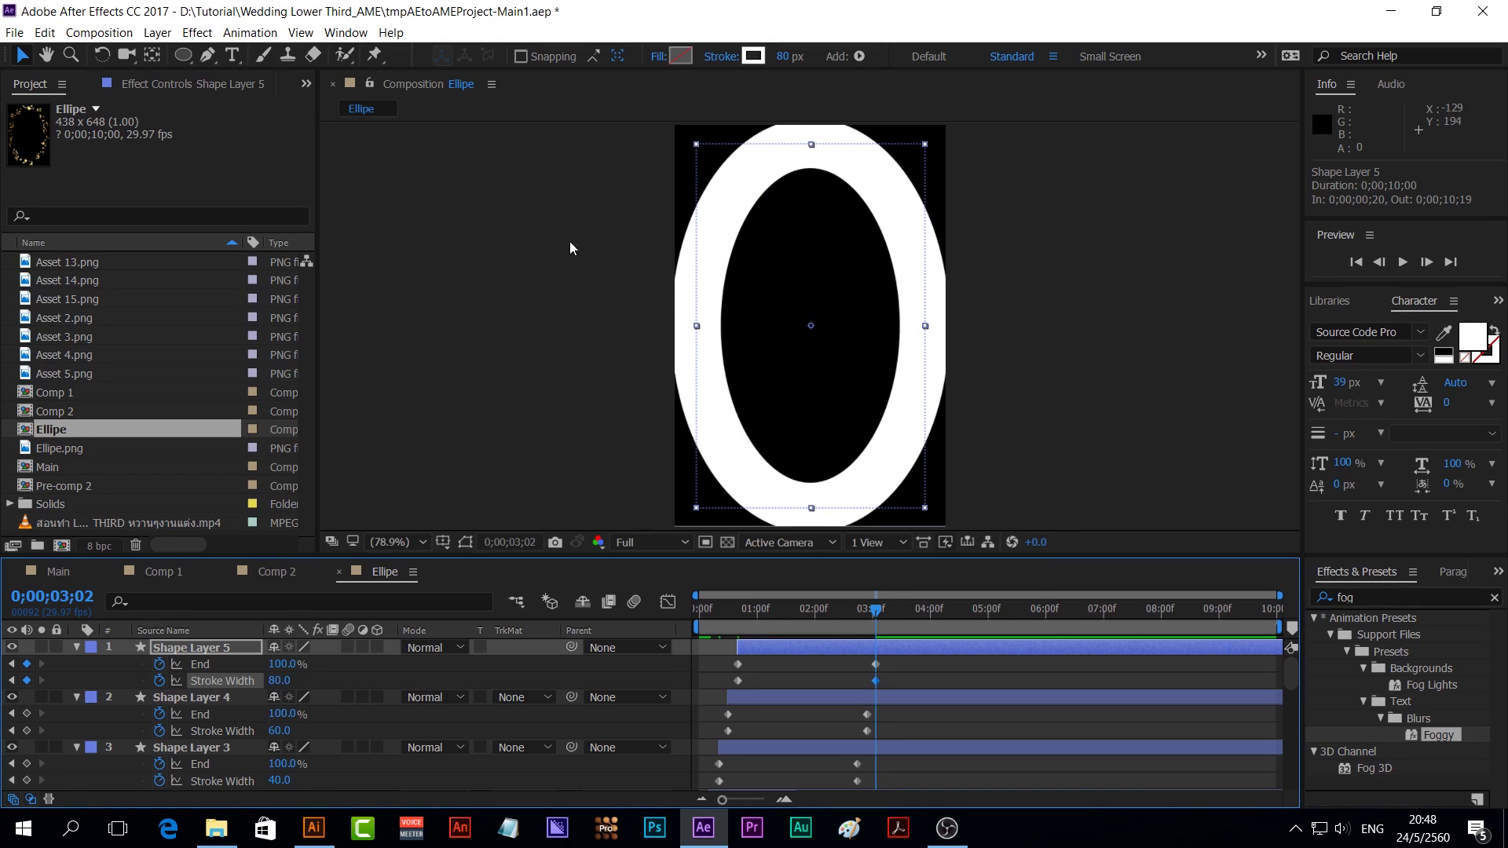
# Collapse the five shape layers and pre-compose them into Pre-comp 3
pyautogui.click(77, 647)
pyautogui.click(76, 663)
pyautogui.click(76, 680)
pyautogui.click(79, 714)
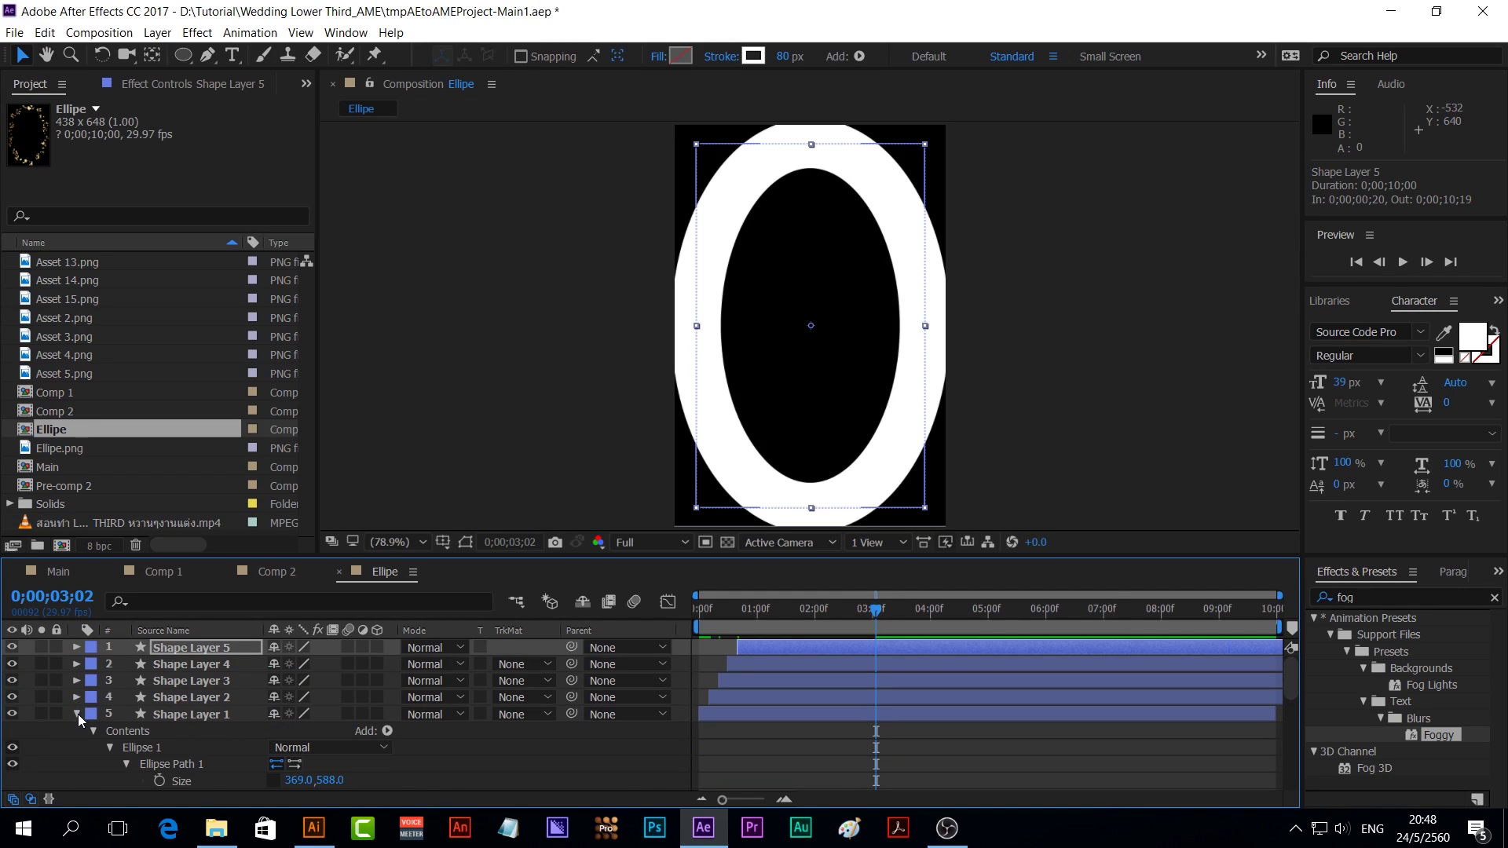
pyautogui.click(77, 713)
pyautogui.keyDown('shift'); pyautogui.click(188, 712); pyautogui.keyUp('shift')
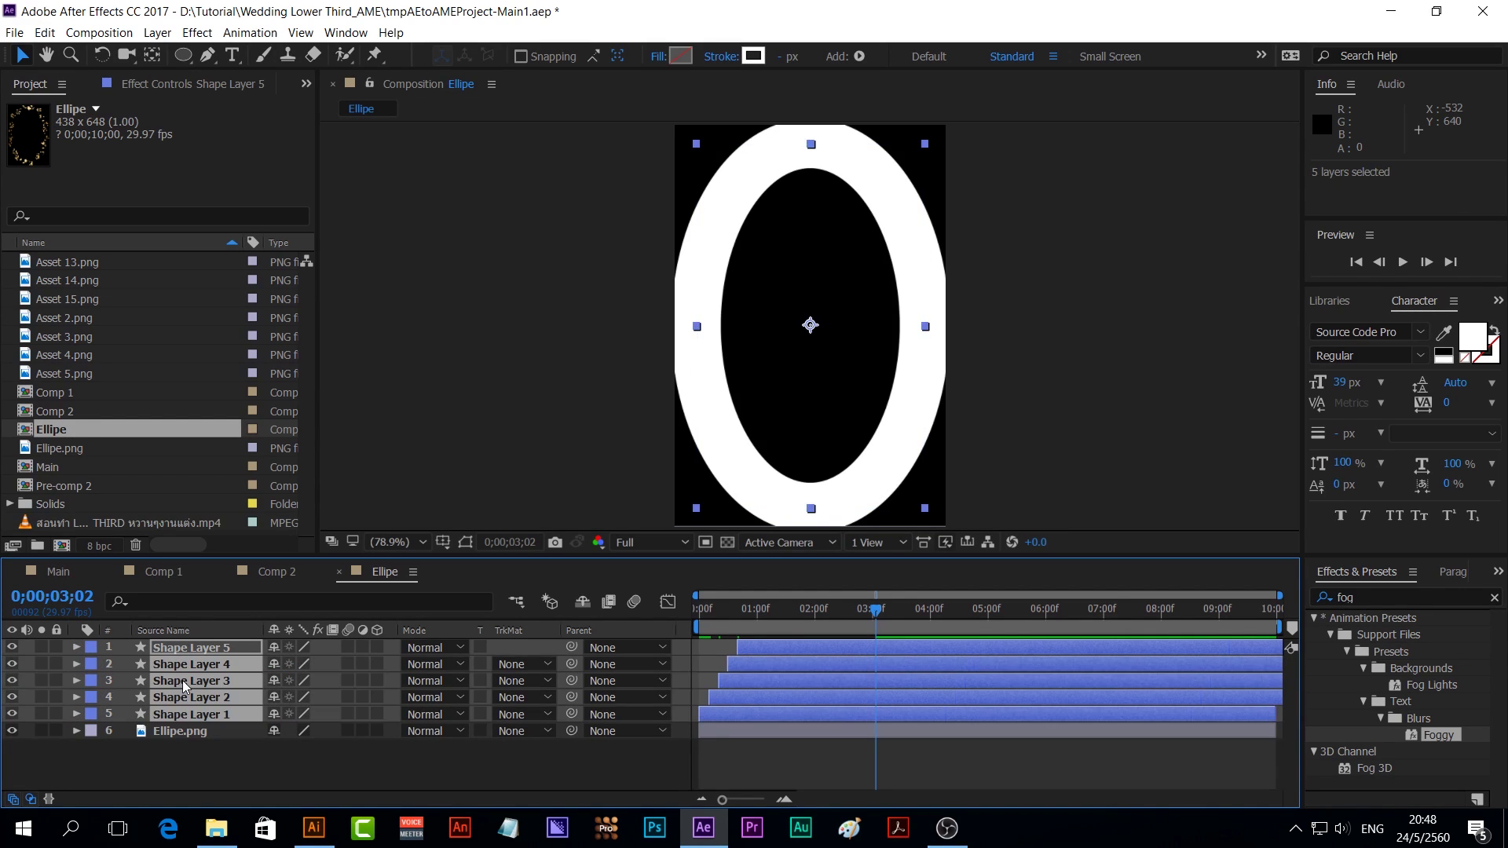
pyautogui.rightClick(181, 680)
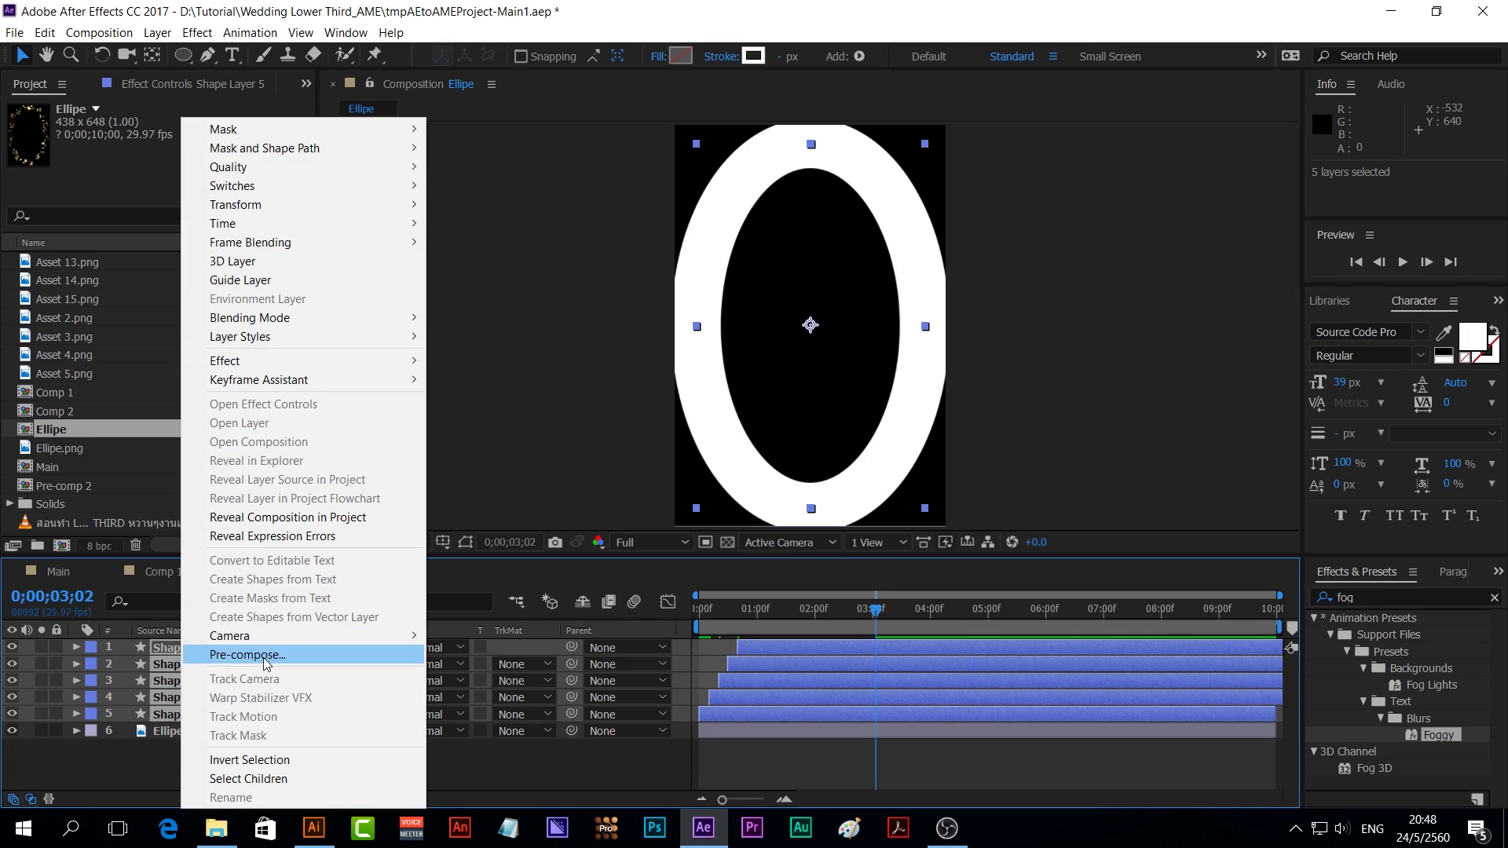
pyautogui.click(262, 657)
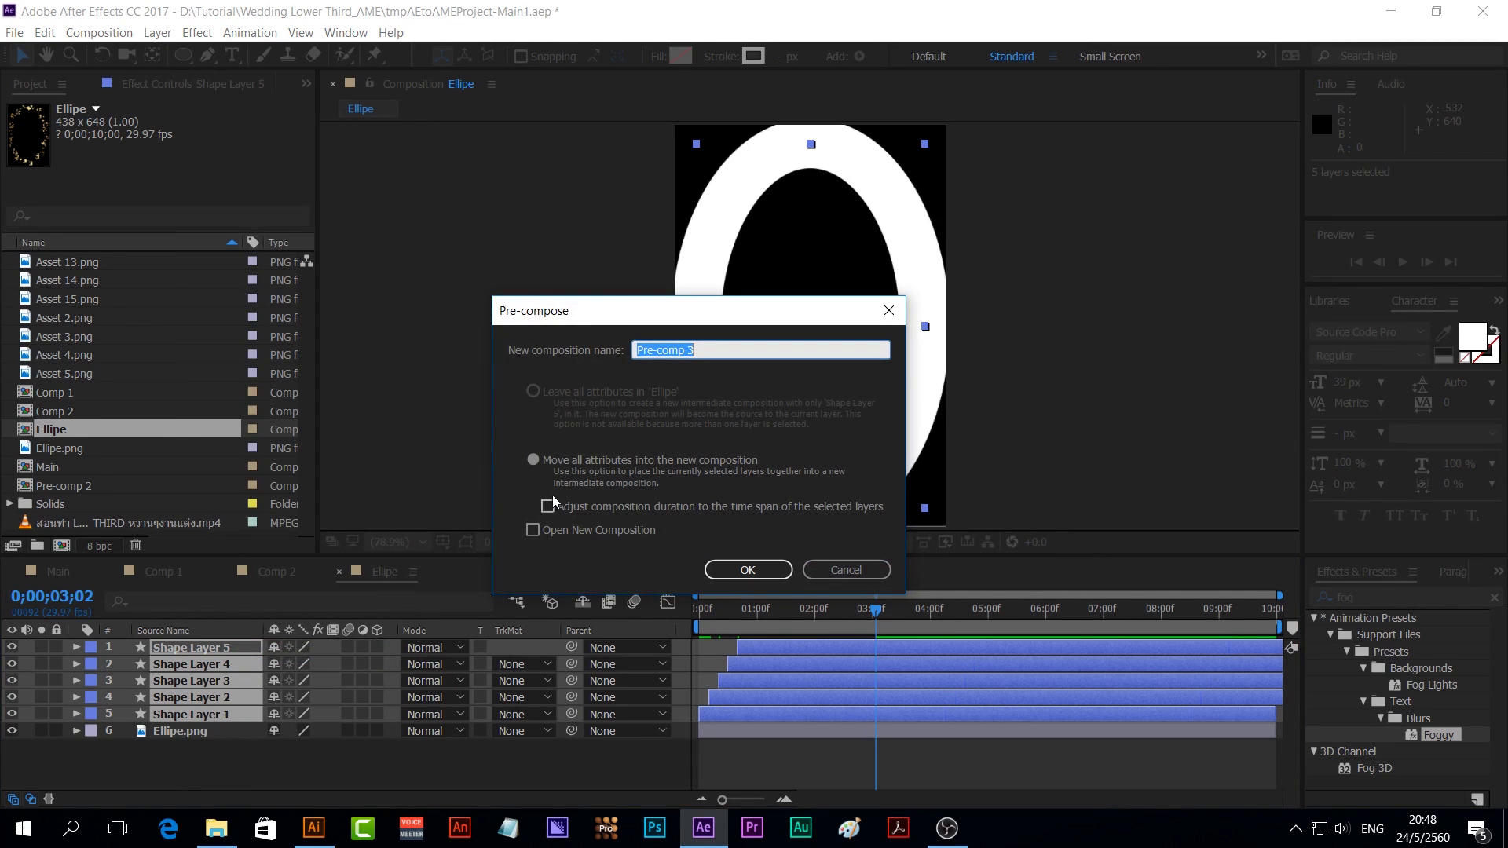
pyautogui.click(761, 577)
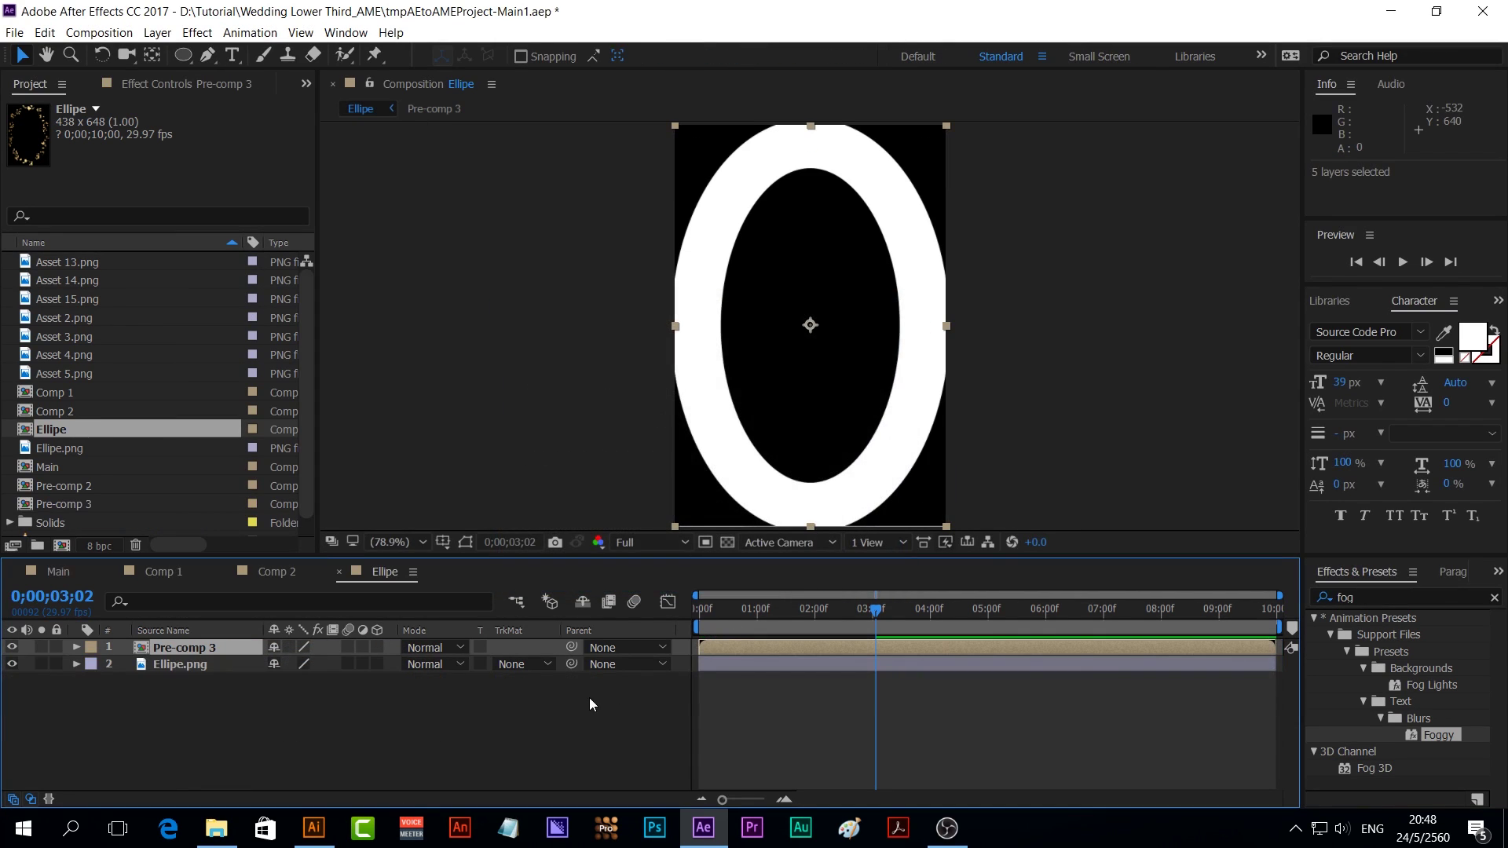
# Set Ellipse.png's track matte to Alpha Matte 'Pre-comp 3' and preview the wreath drawing on
pyautogui.click(548, 665)
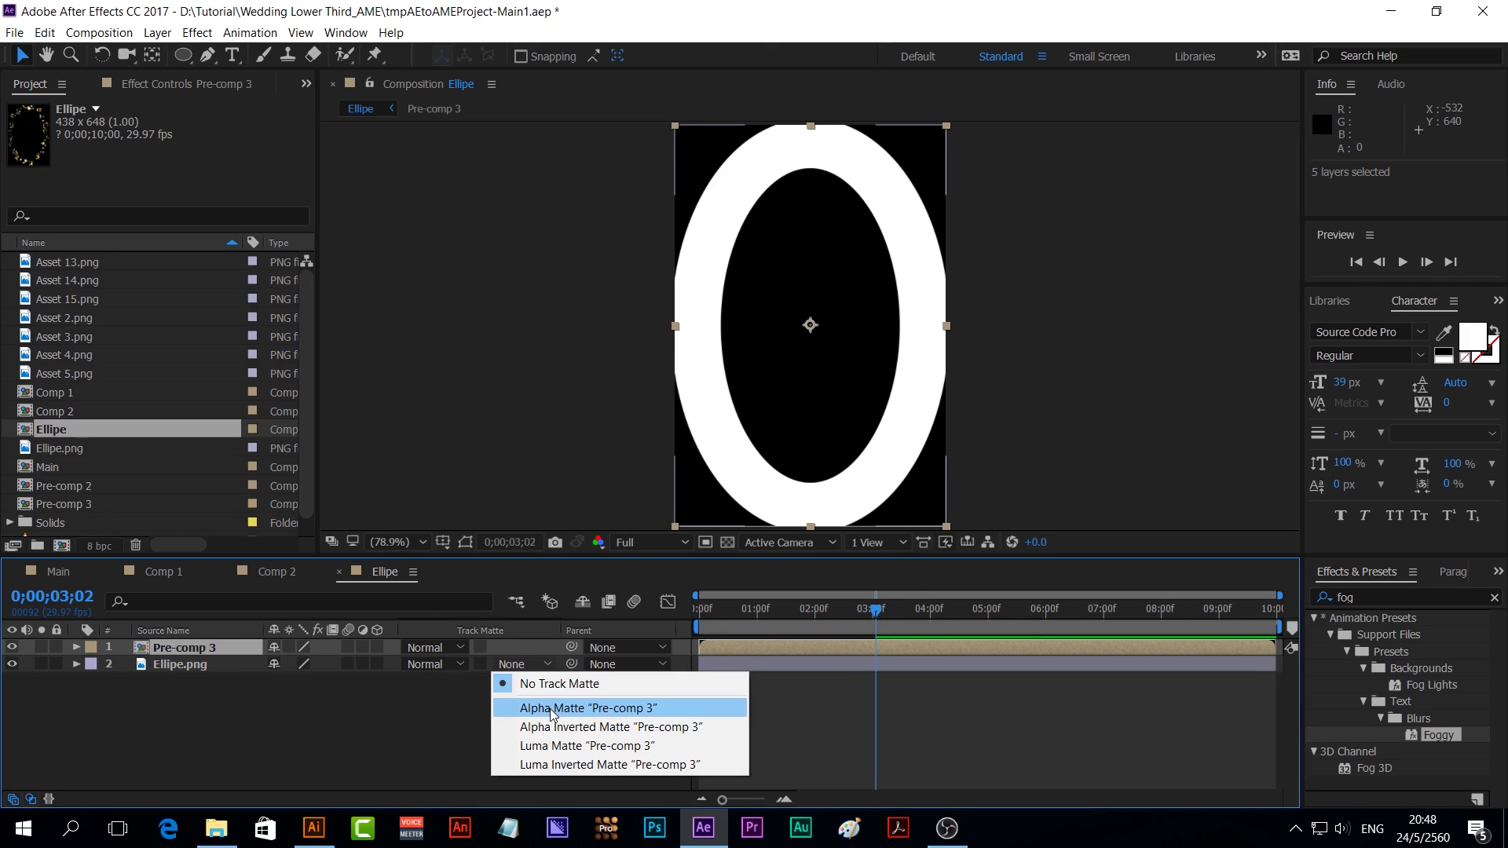
pyautogui.click(550, 708)
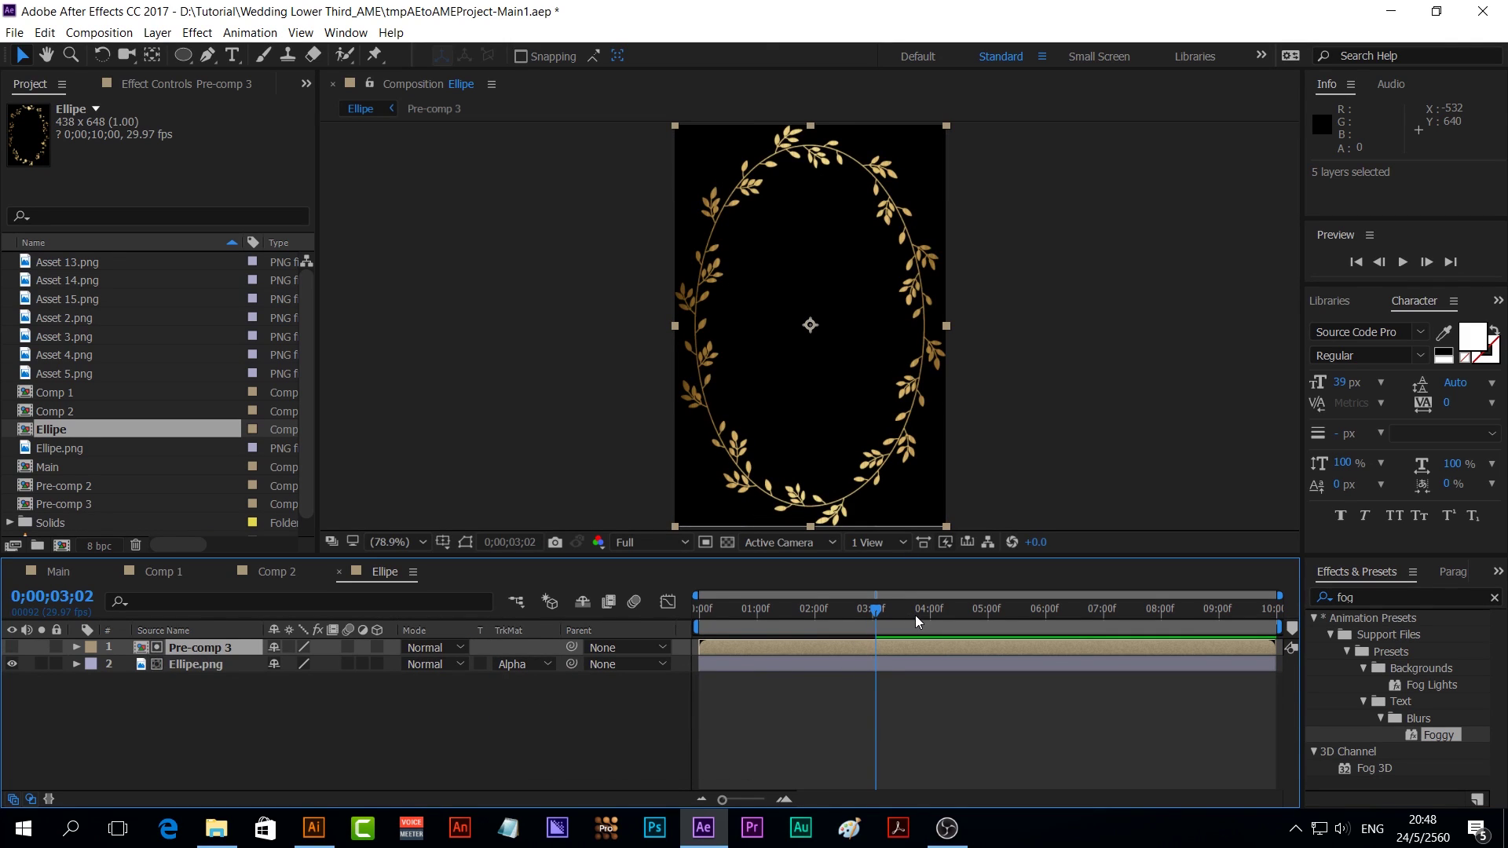
pyautogui.click(945, 610)
pyautogui.press('space')
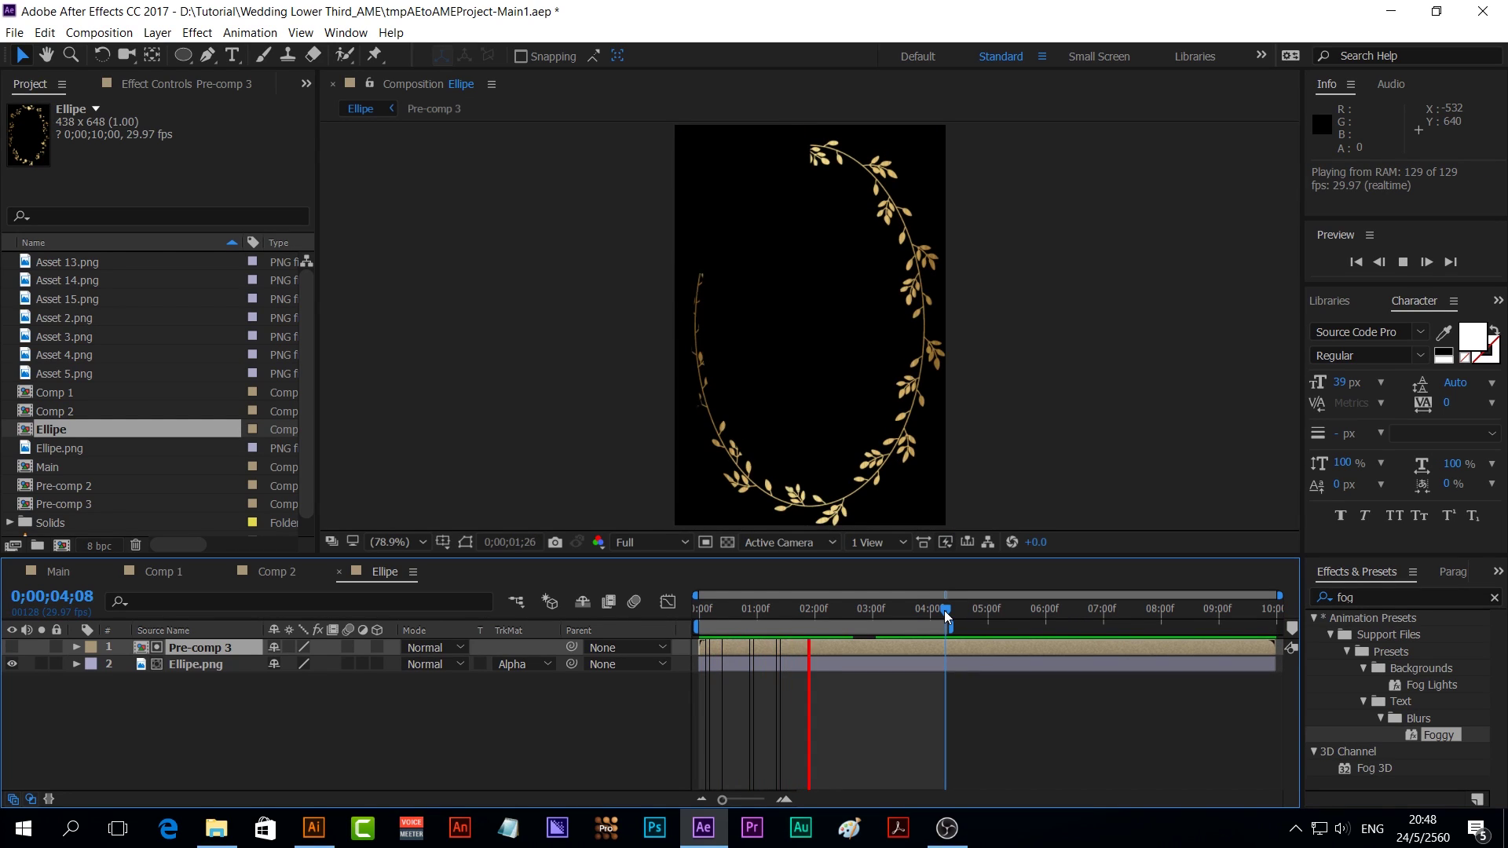
pyautogui.click(900, 611)
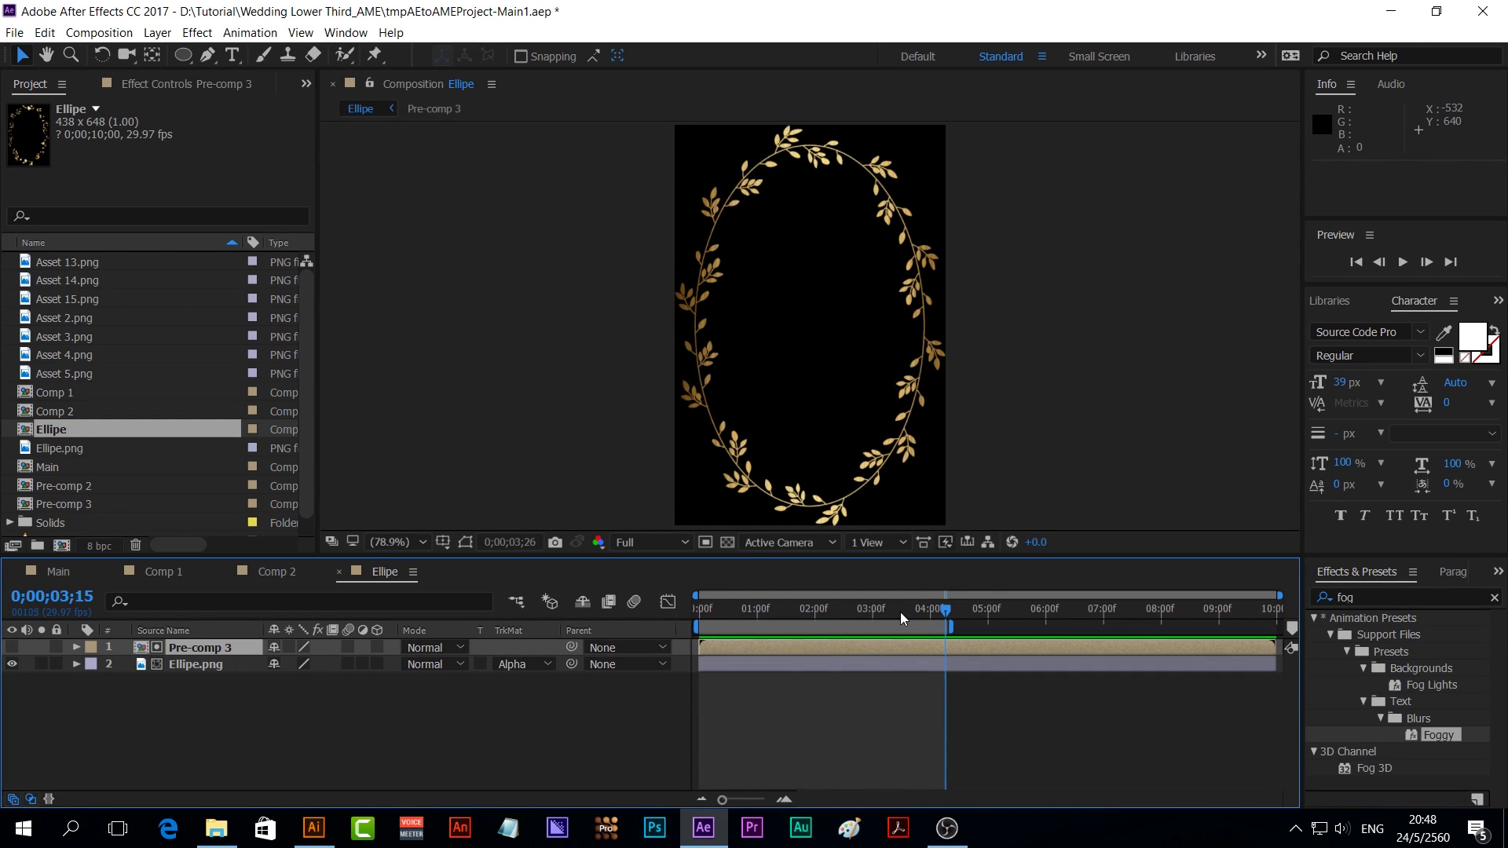
# Add an adjustment layer to the Ellipe comp and apply Turbulent Displace to it
pyautogui.rightClick(402, 742)
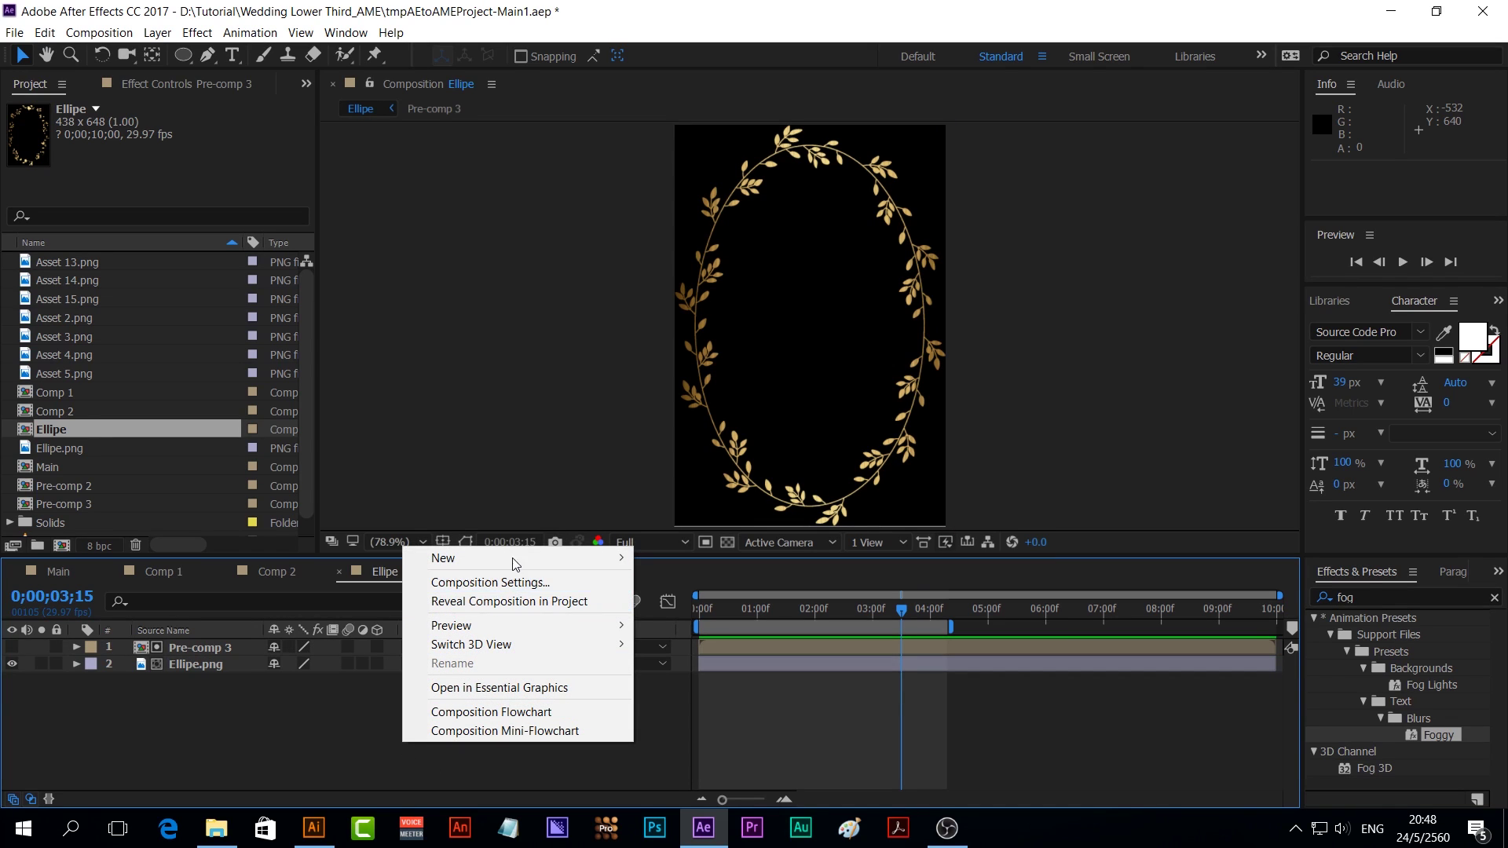
pyautogui.moveTo(513, 556)
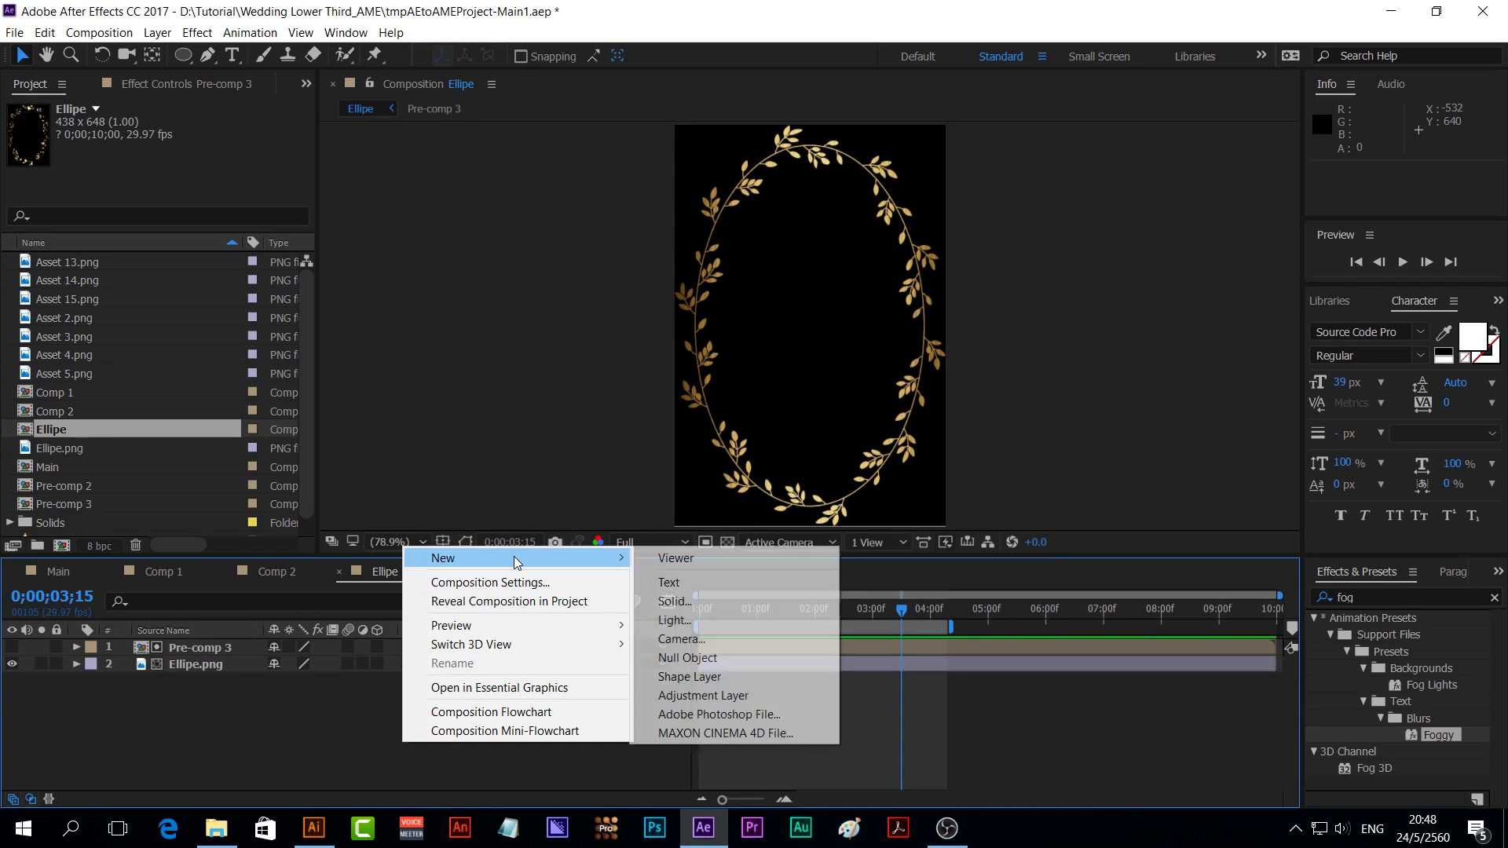
pyautogui.click(728, 696)
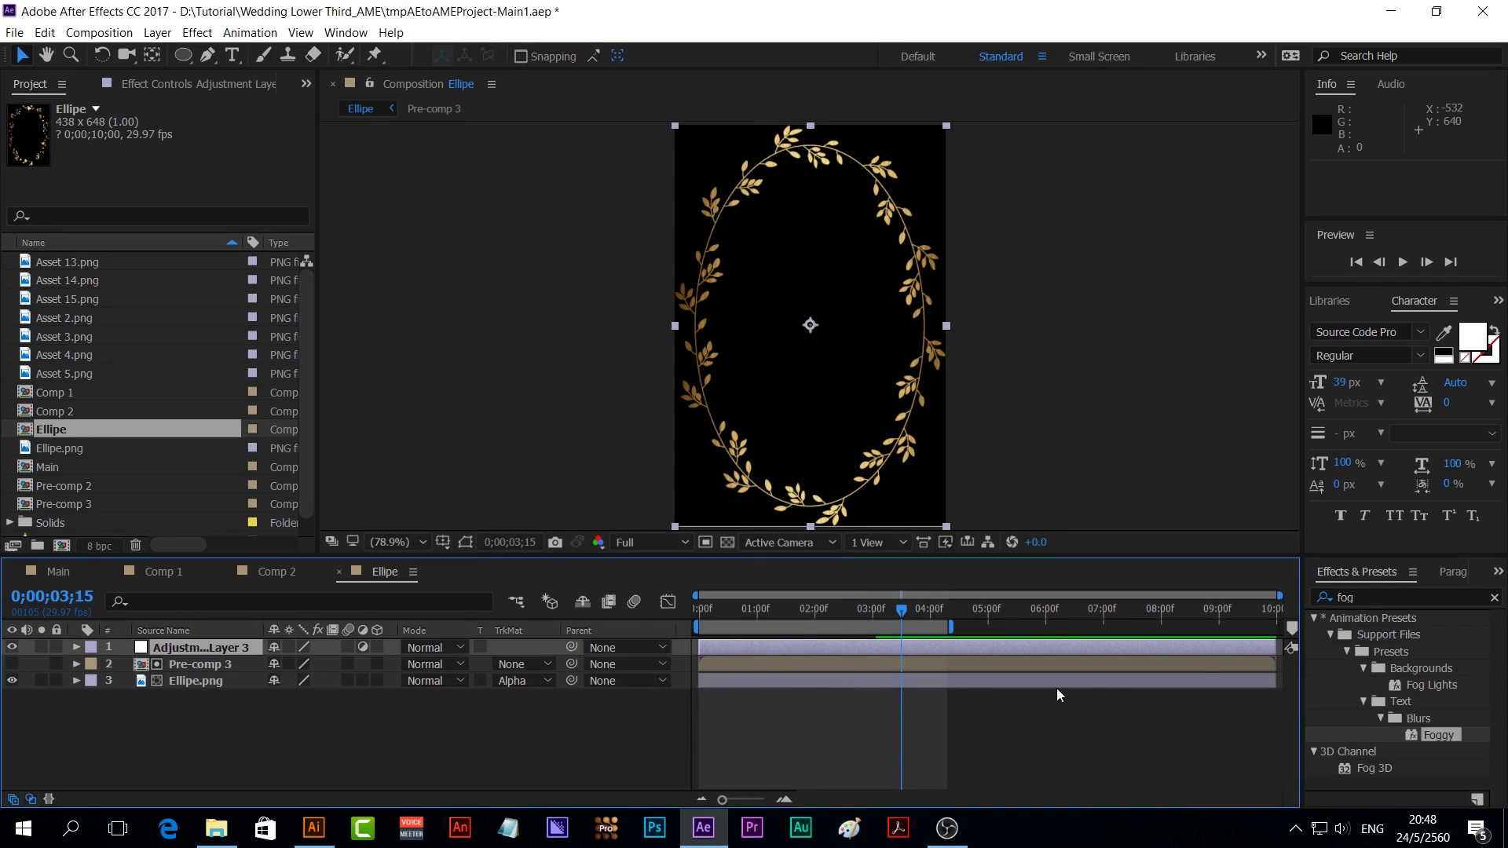
pyautogui.click(1357, 597)
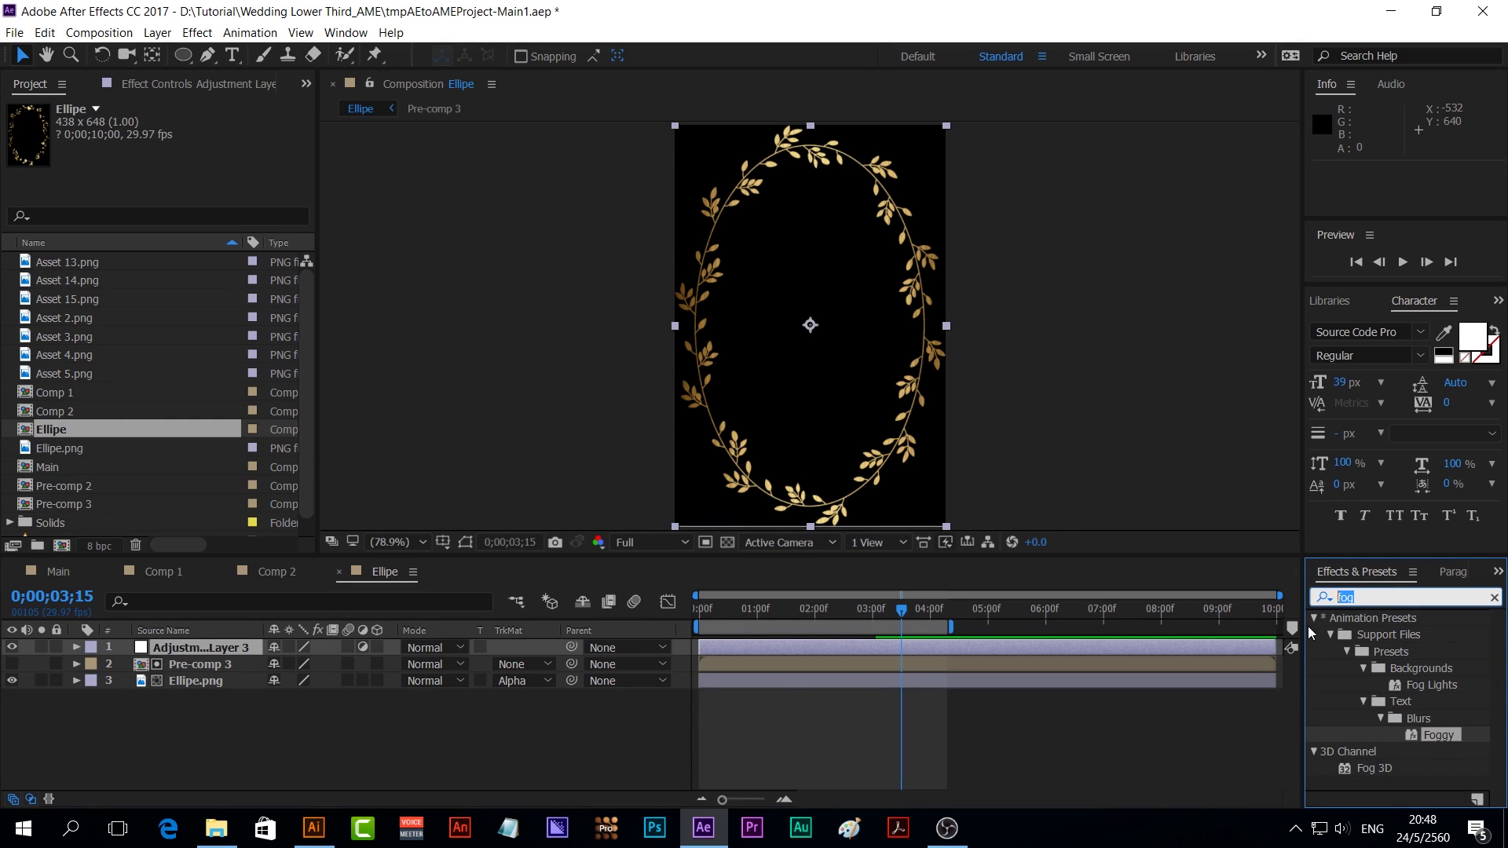
pyautogui.write('turb')
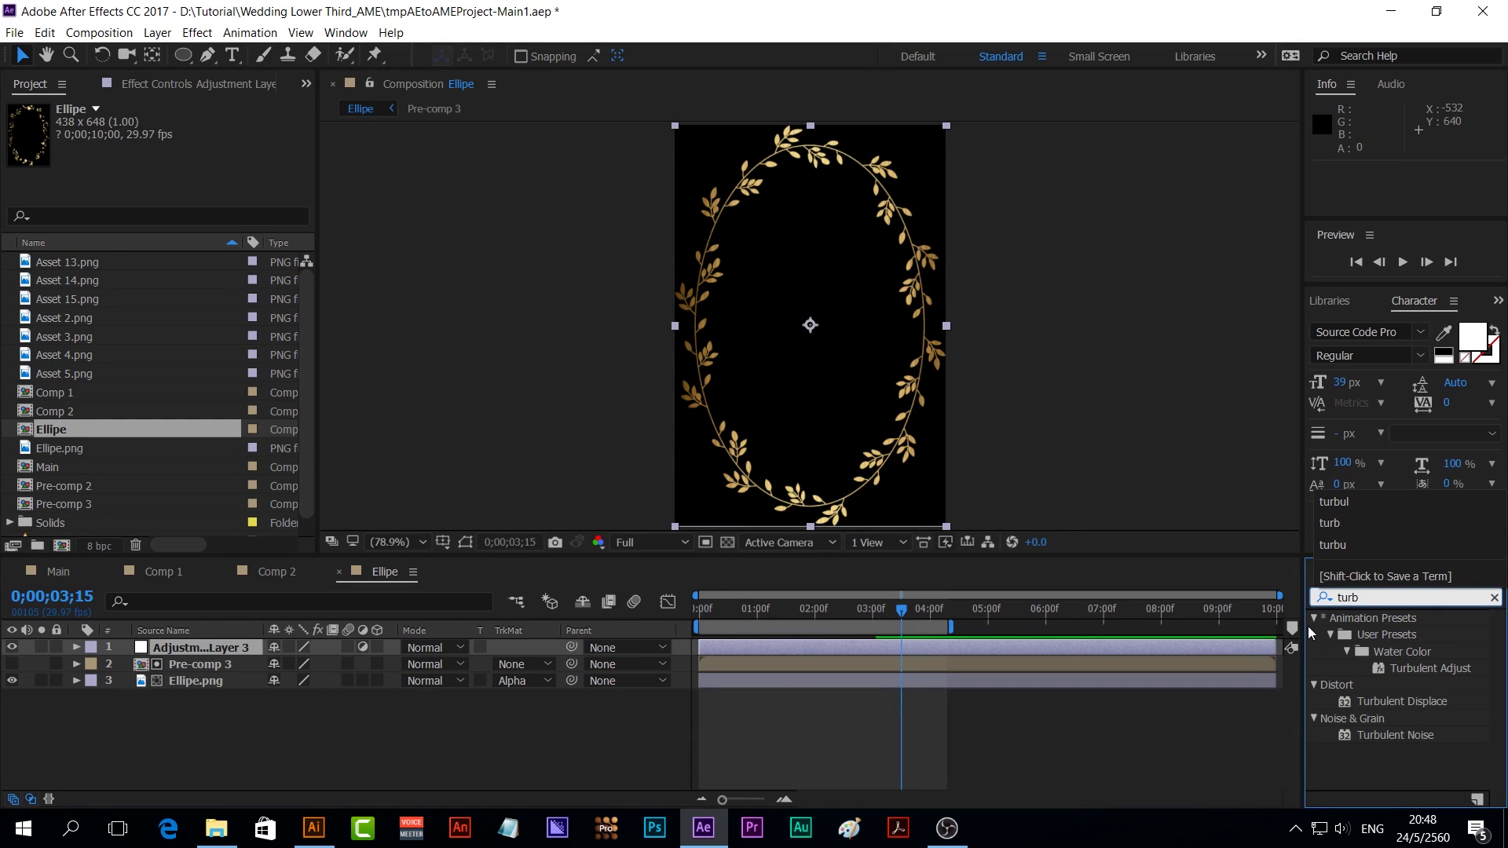
pyautogui.doubleClick(1412, 699)
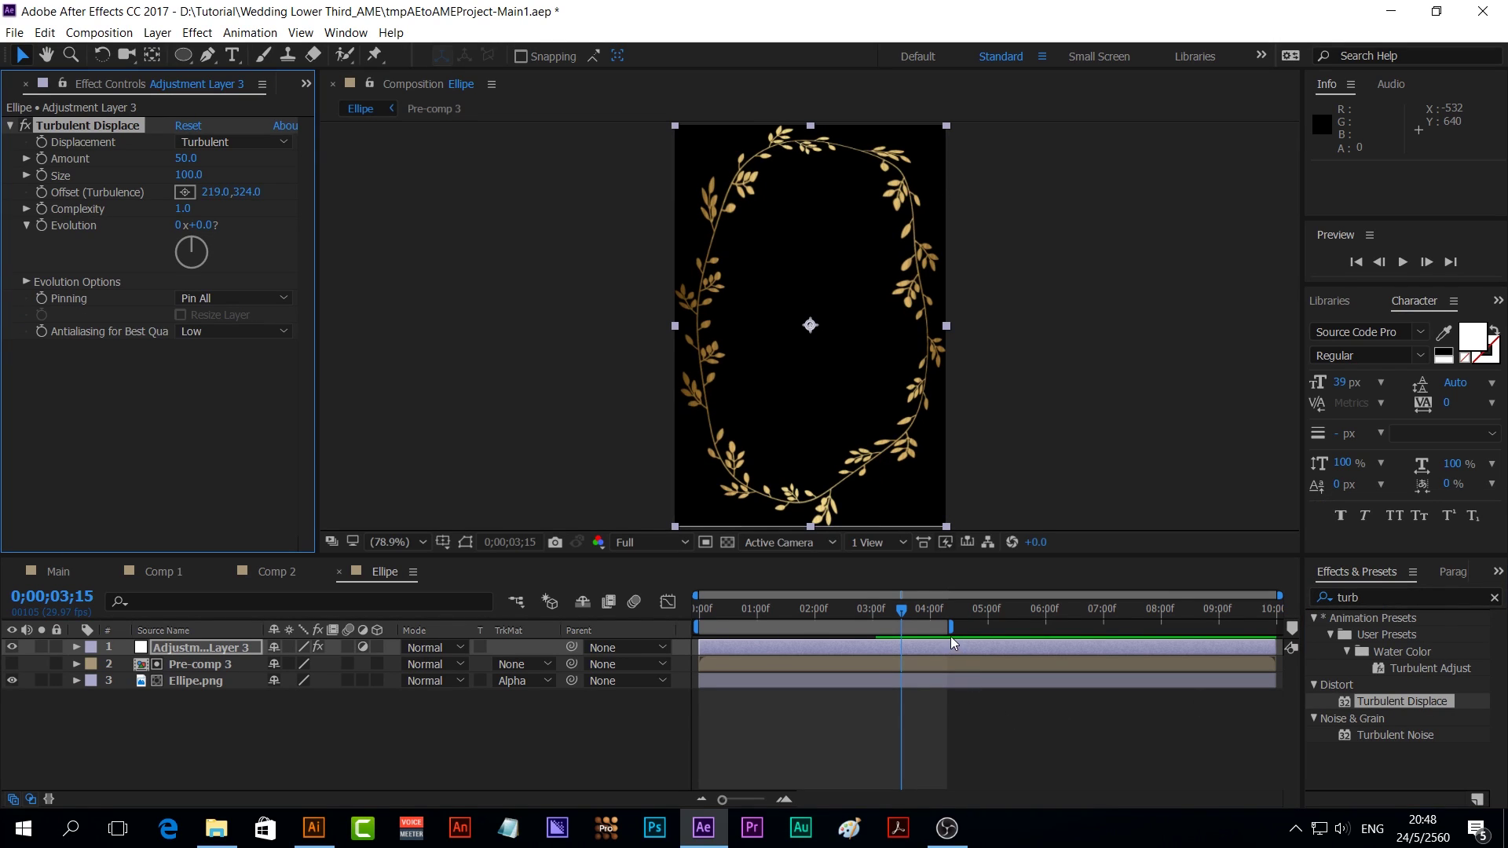
# Extend the work area and keyframe Turbulent Displace Amount at 0 at 0;00;02;14, then play back
pyautogui.moveTo(951, 626)
pyautogui.mouseDown()
pyautogui.moveTo(976, 626)
pyautogui.moveTo(921, 611)
pyautogui.mouseUp()
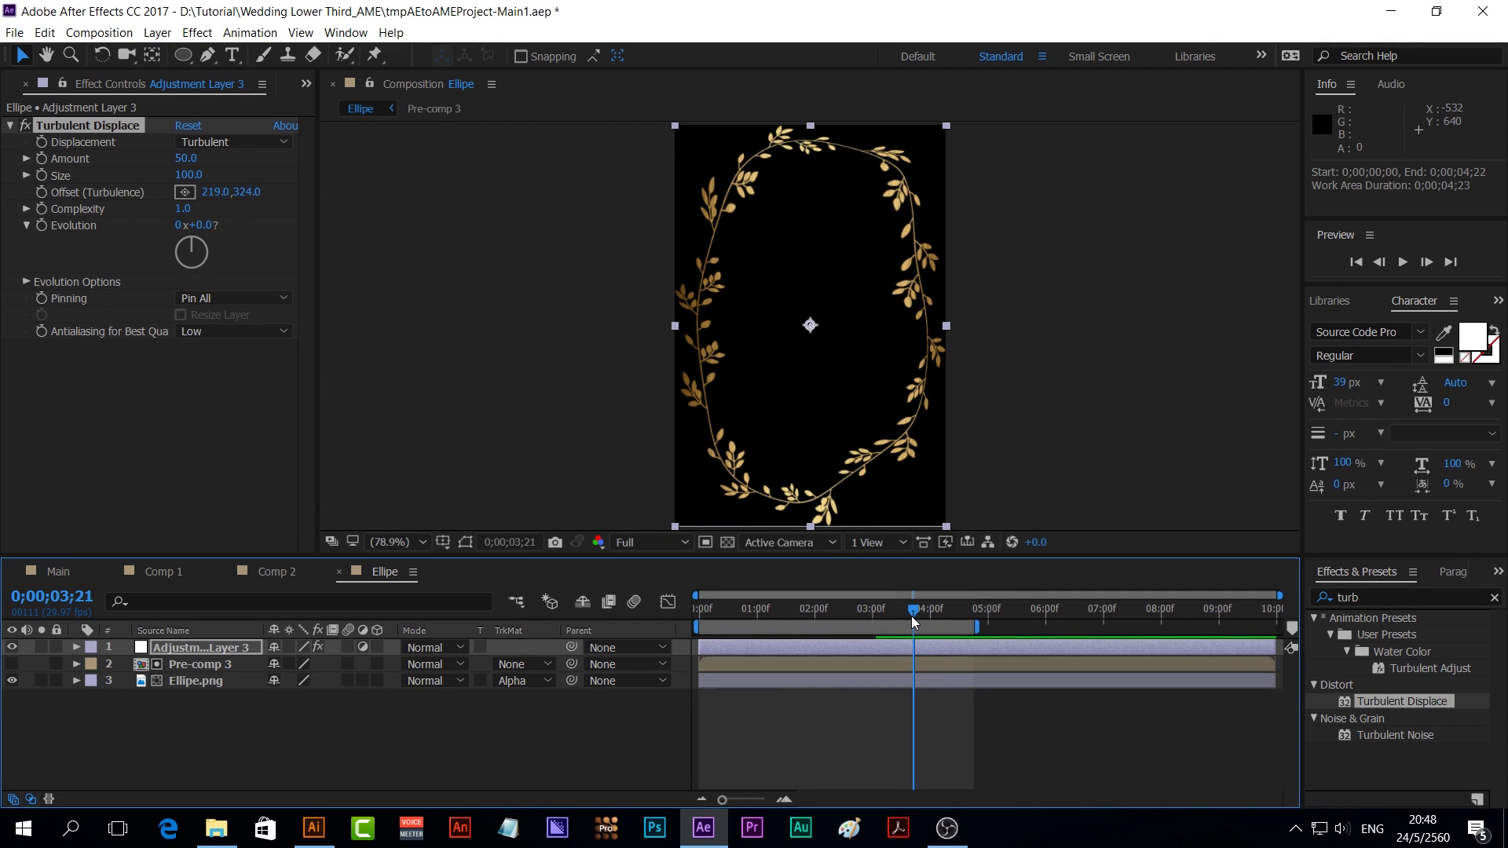
pyautogui.moveTo(913, 622)
pyautogui.mouseDown()
pyautogui.moveTo(842, 630)
pyautogui.moveTo(914, 620)
pyautogui.mouseUp()
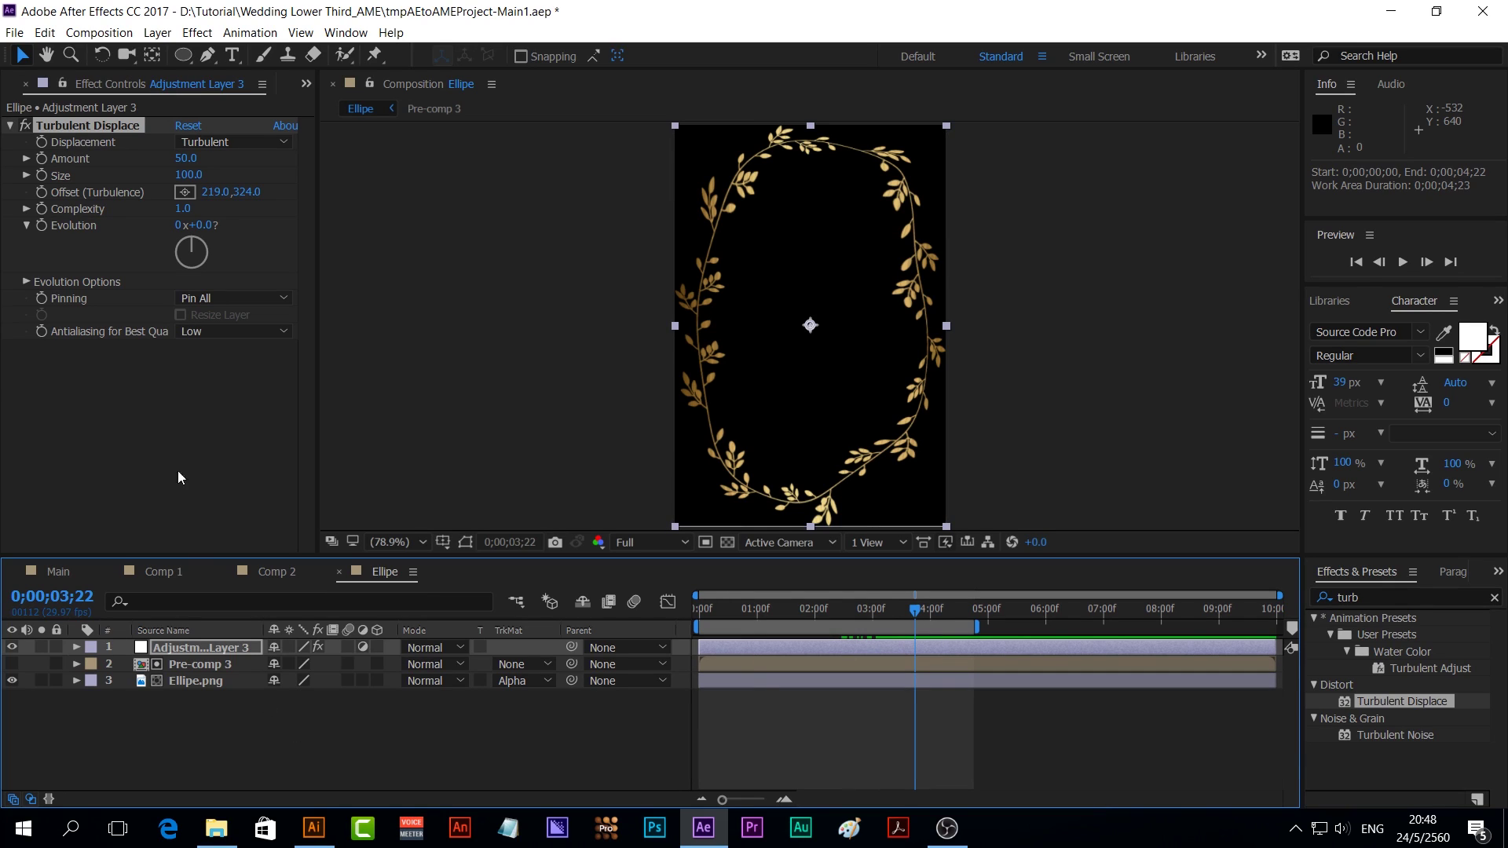
pyautogui.click(41, 160)
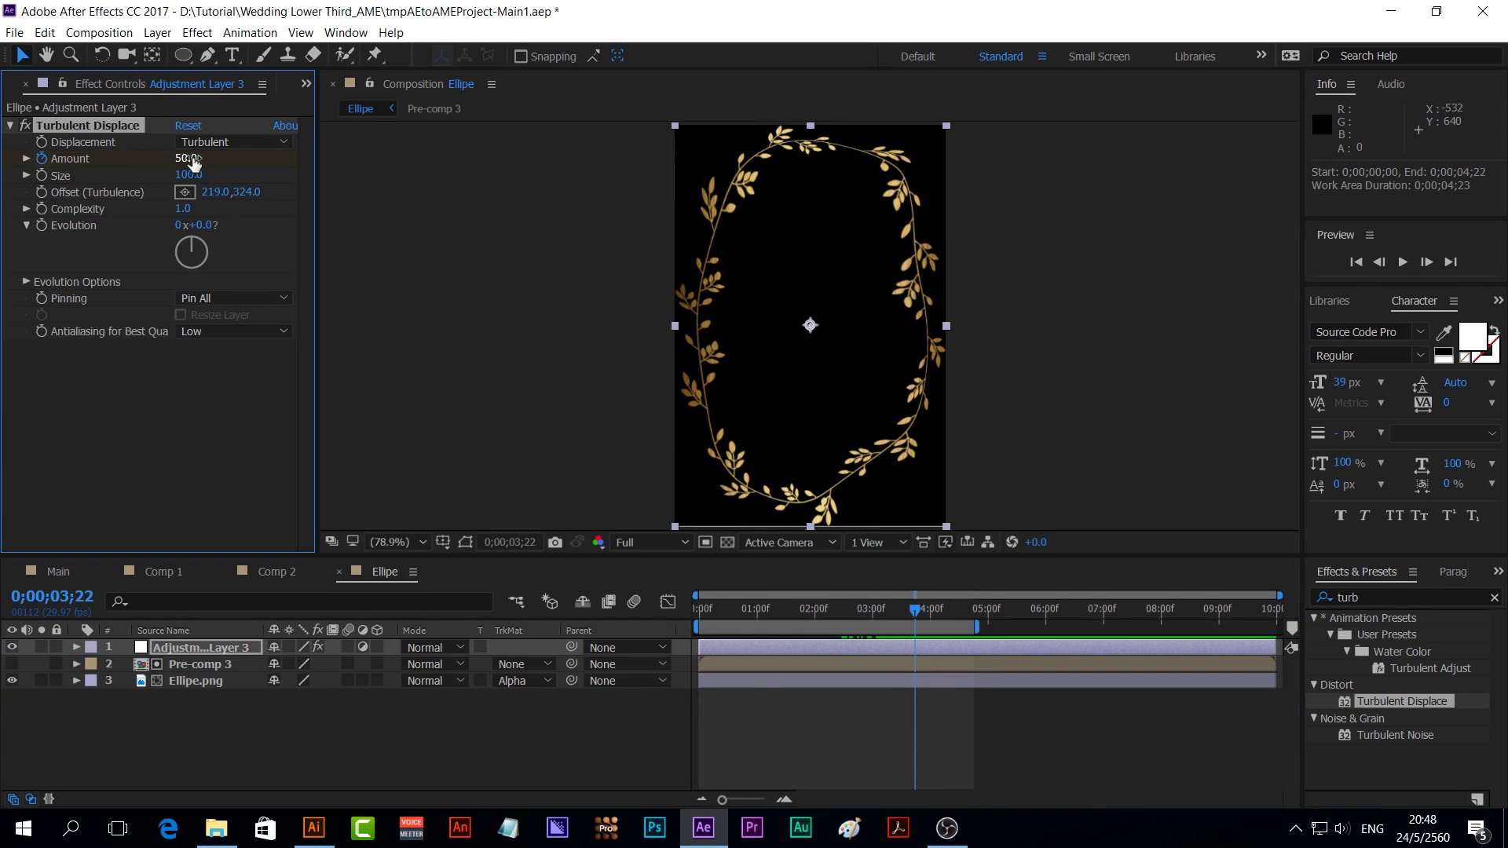
pyautogui.write('0')
pyautogui.press('Return')
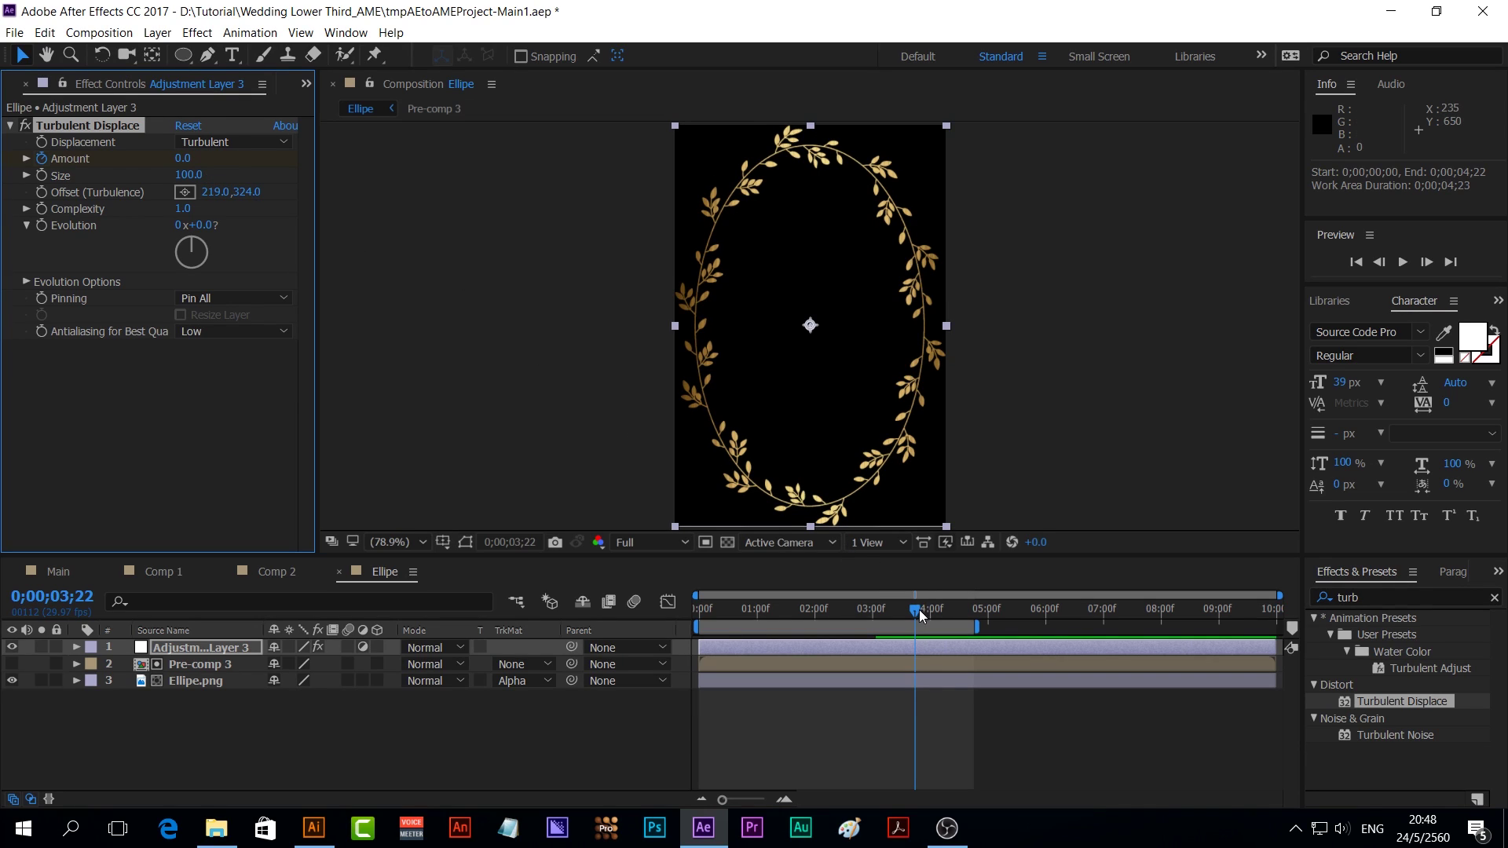
pyautogui.click(701, 633)
pyautogui.press('space')
pyautogui.press('space')
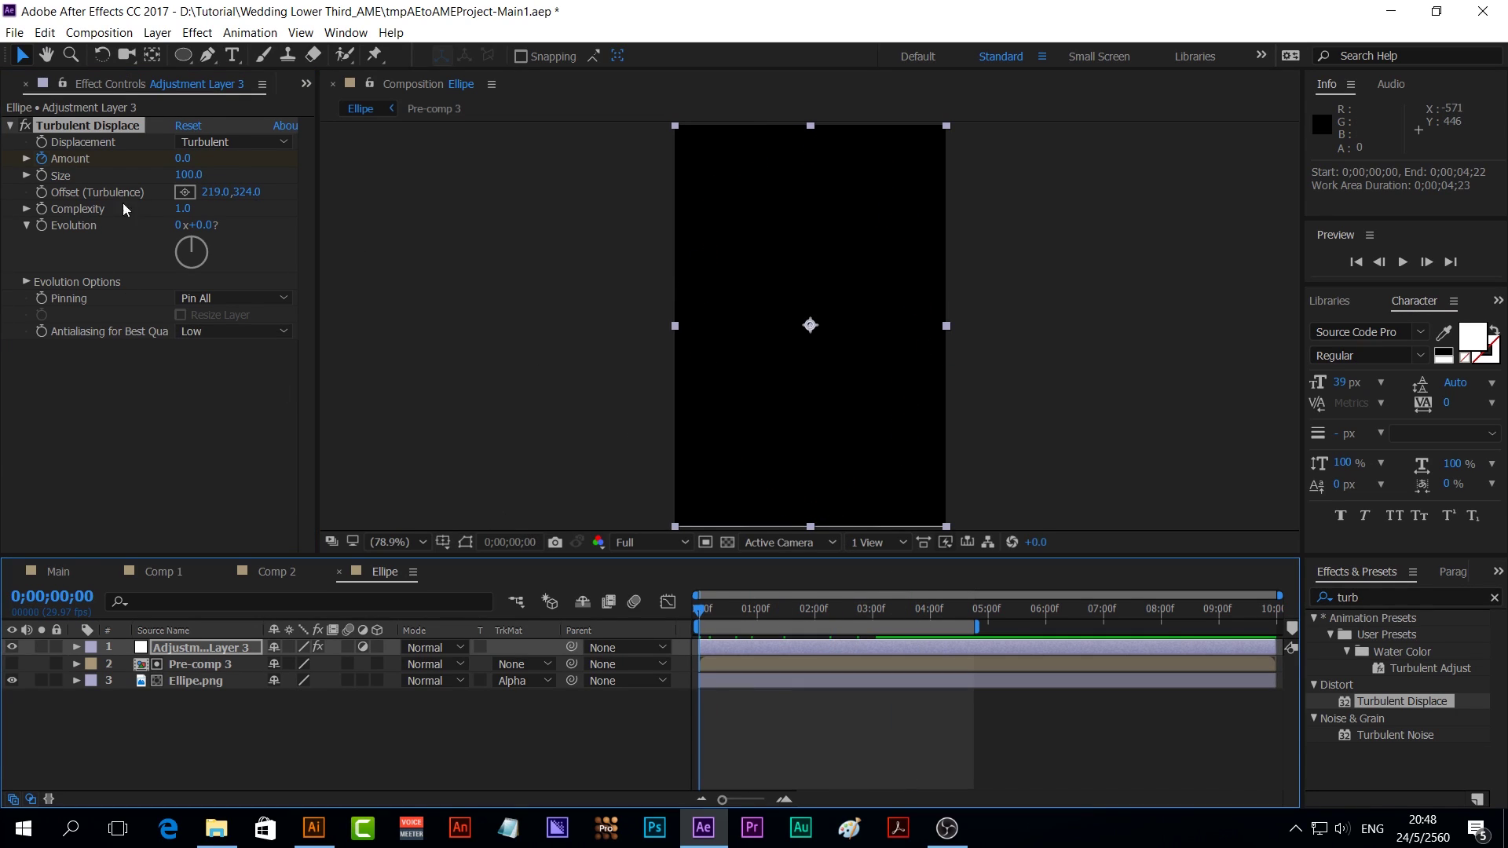
# Set Turbulent Displace Amount to -30 and Size to 30, then preview the wreath
pyautogui.click(184, 158)
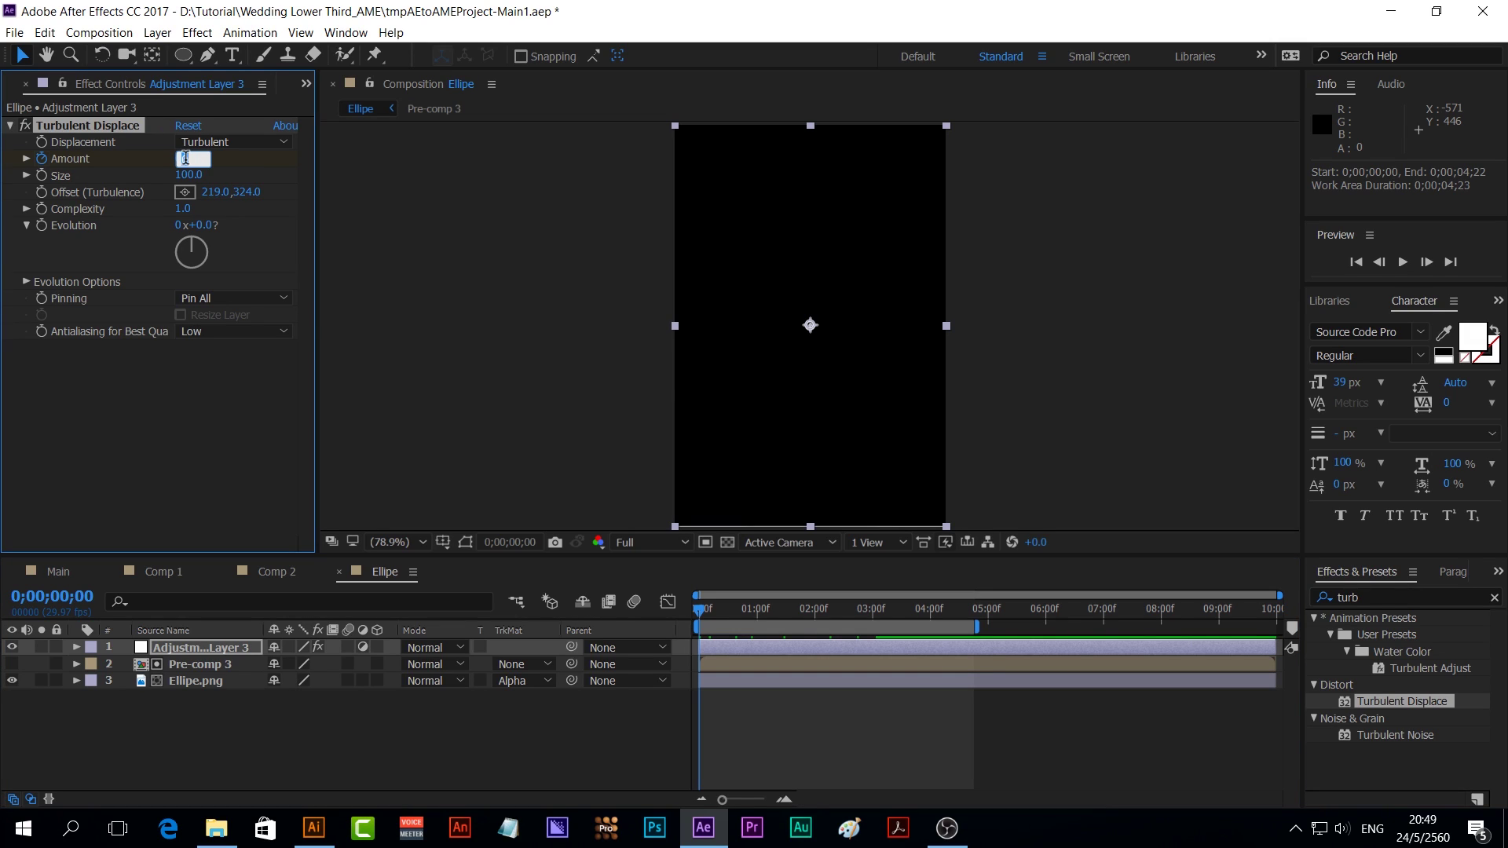
pyautogui.write('-')
pyautogui.press('Tab')
pyautogui.write('30')
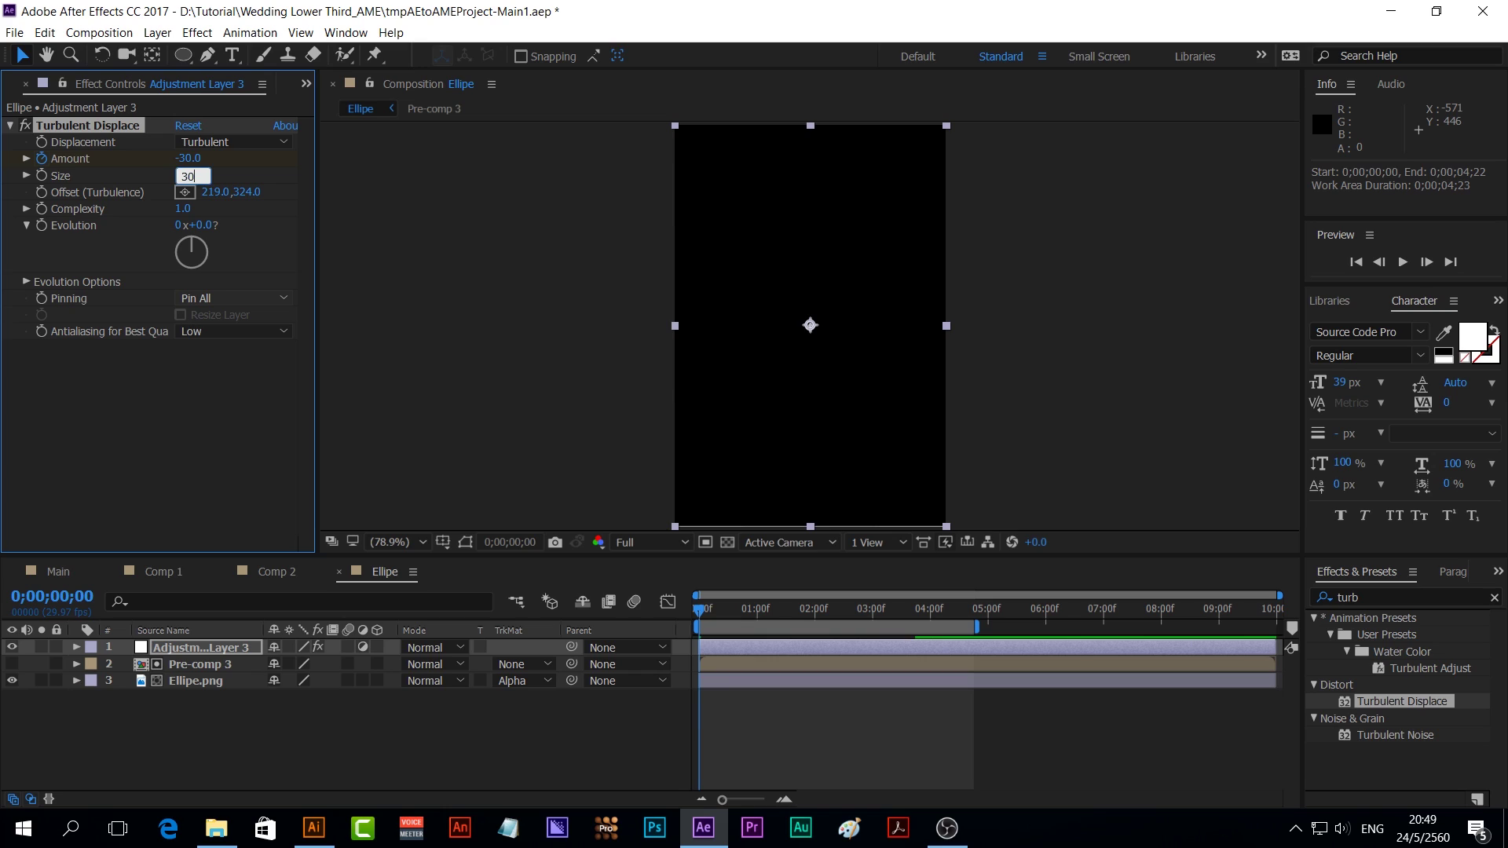
pyautogui.press('Return')
pyautogui.press('space')
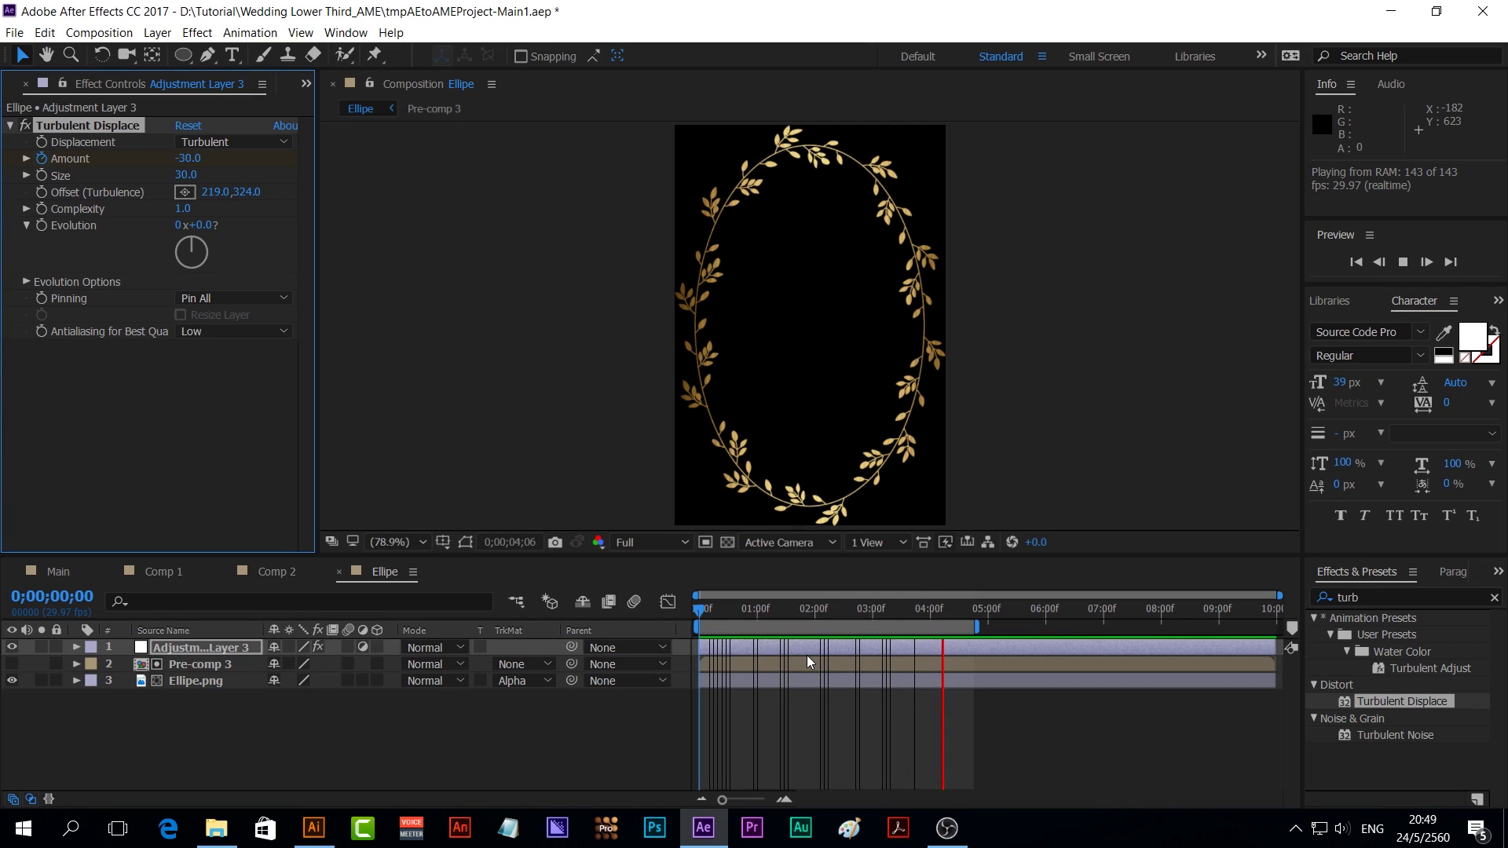
# Change the first Turbulent Displace Amount keyframe at frame 0 from -30 to -20 and preview the wreath
pyautogui.click(831, 608)
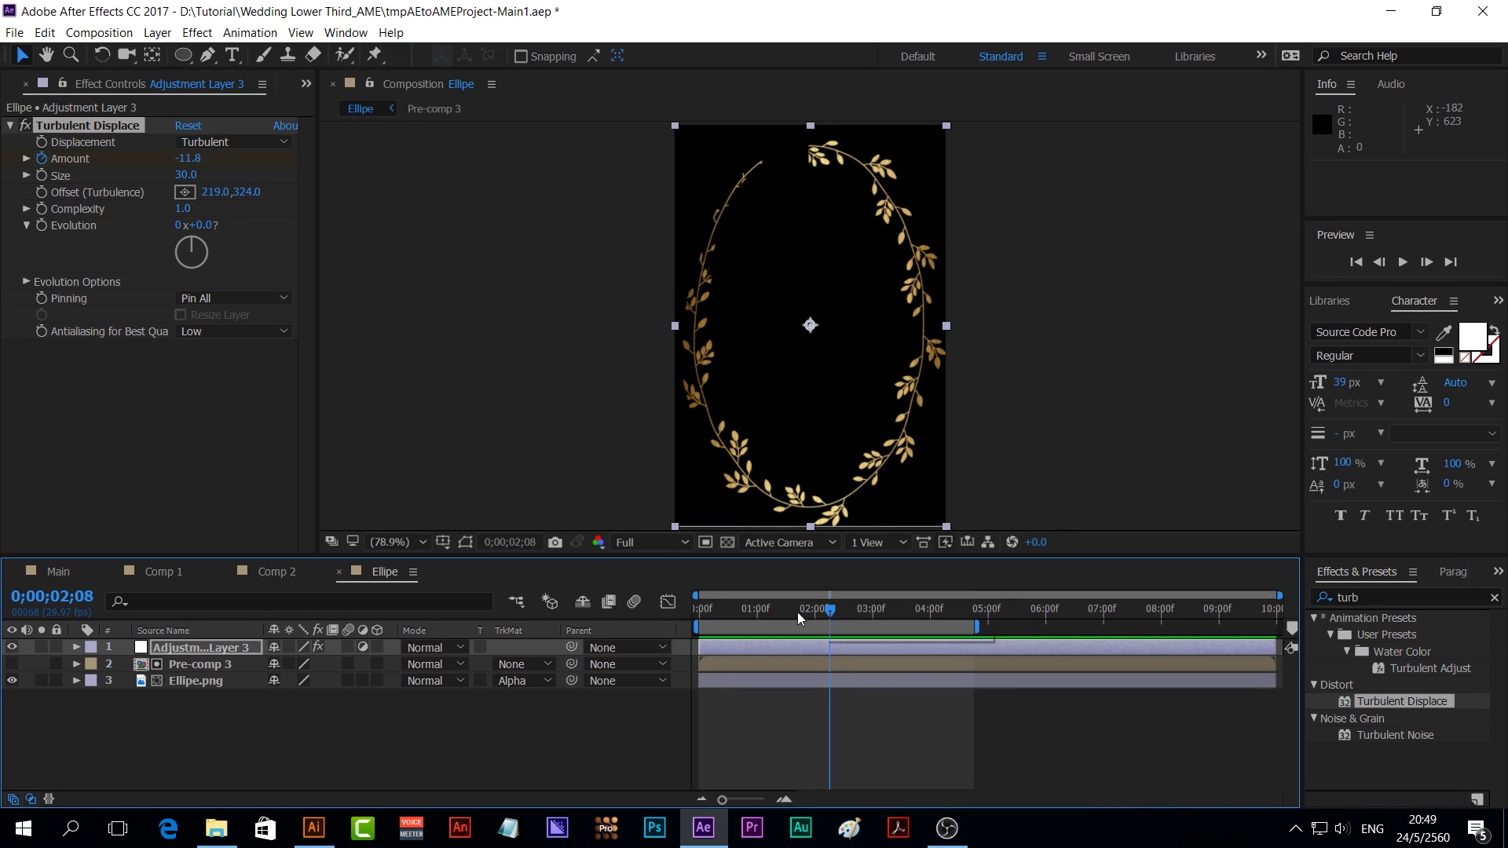
pyautogui.press('u')
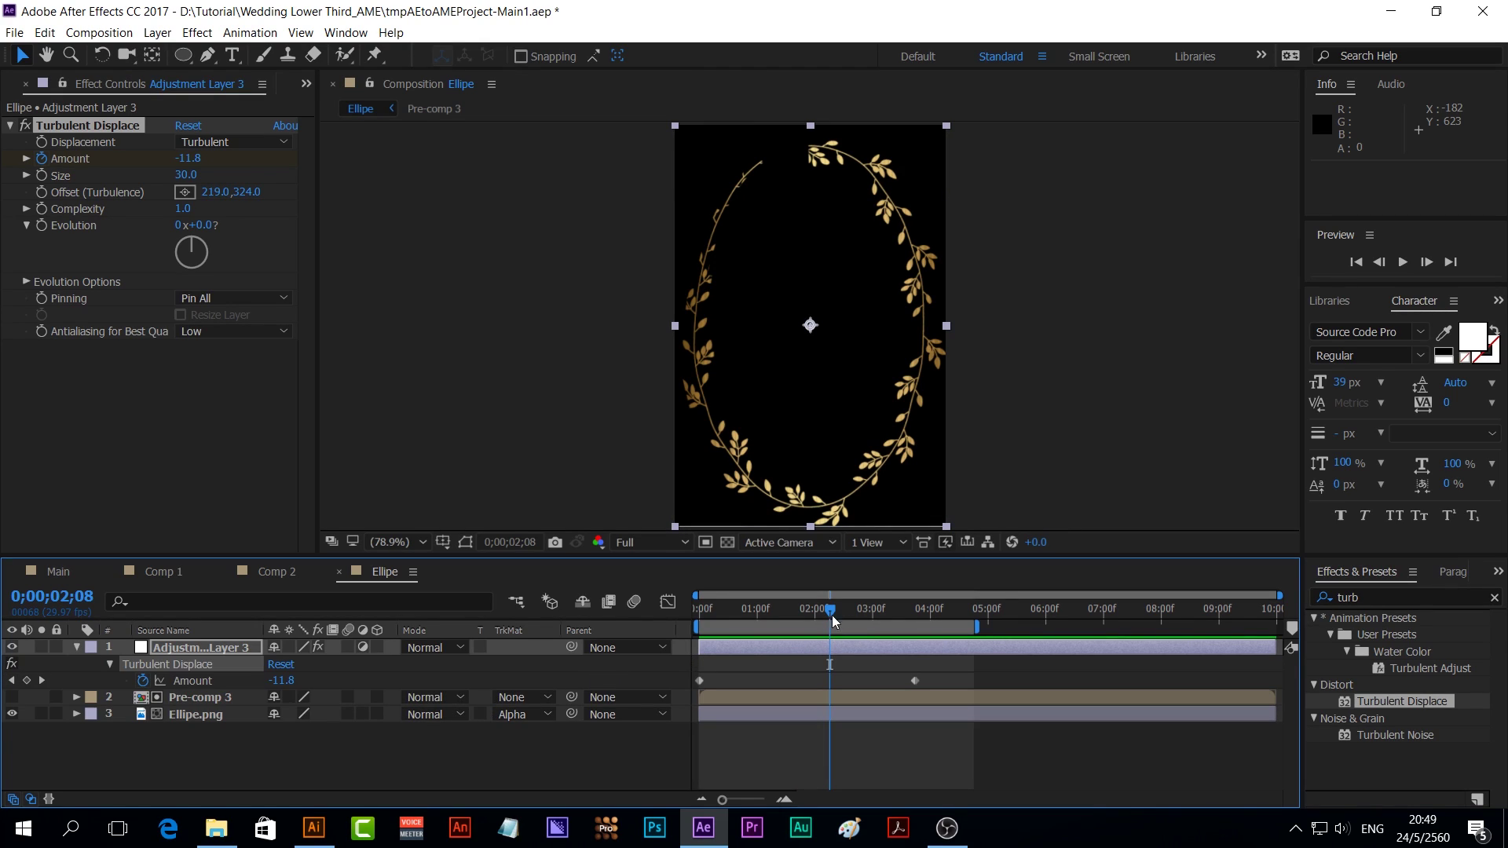
pyautogui.moveTo(829, 607); pyautogui.dragTo(676, 633)
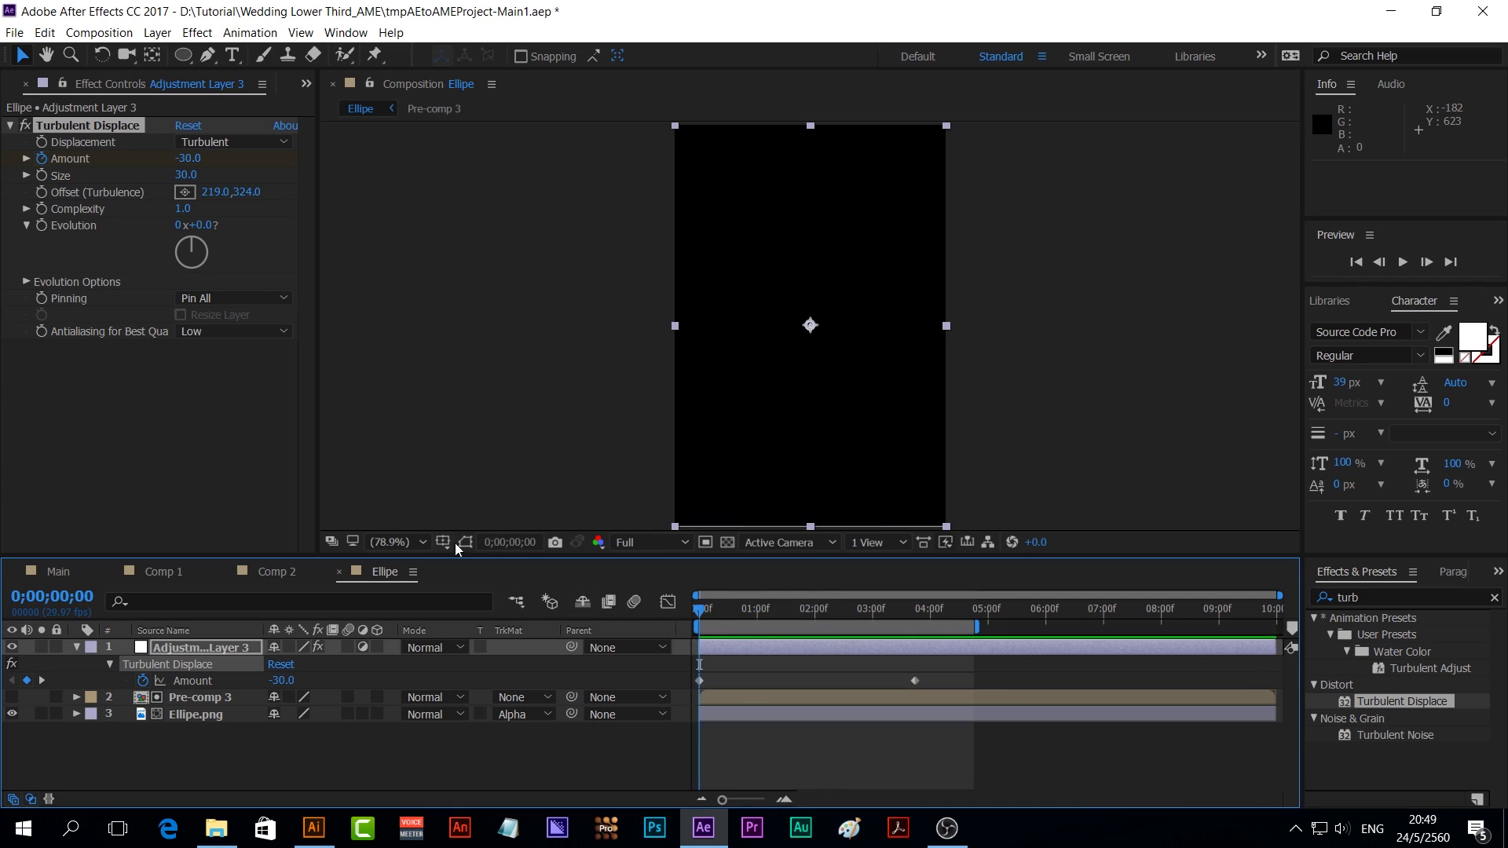
pyautogui.click(187, 159)
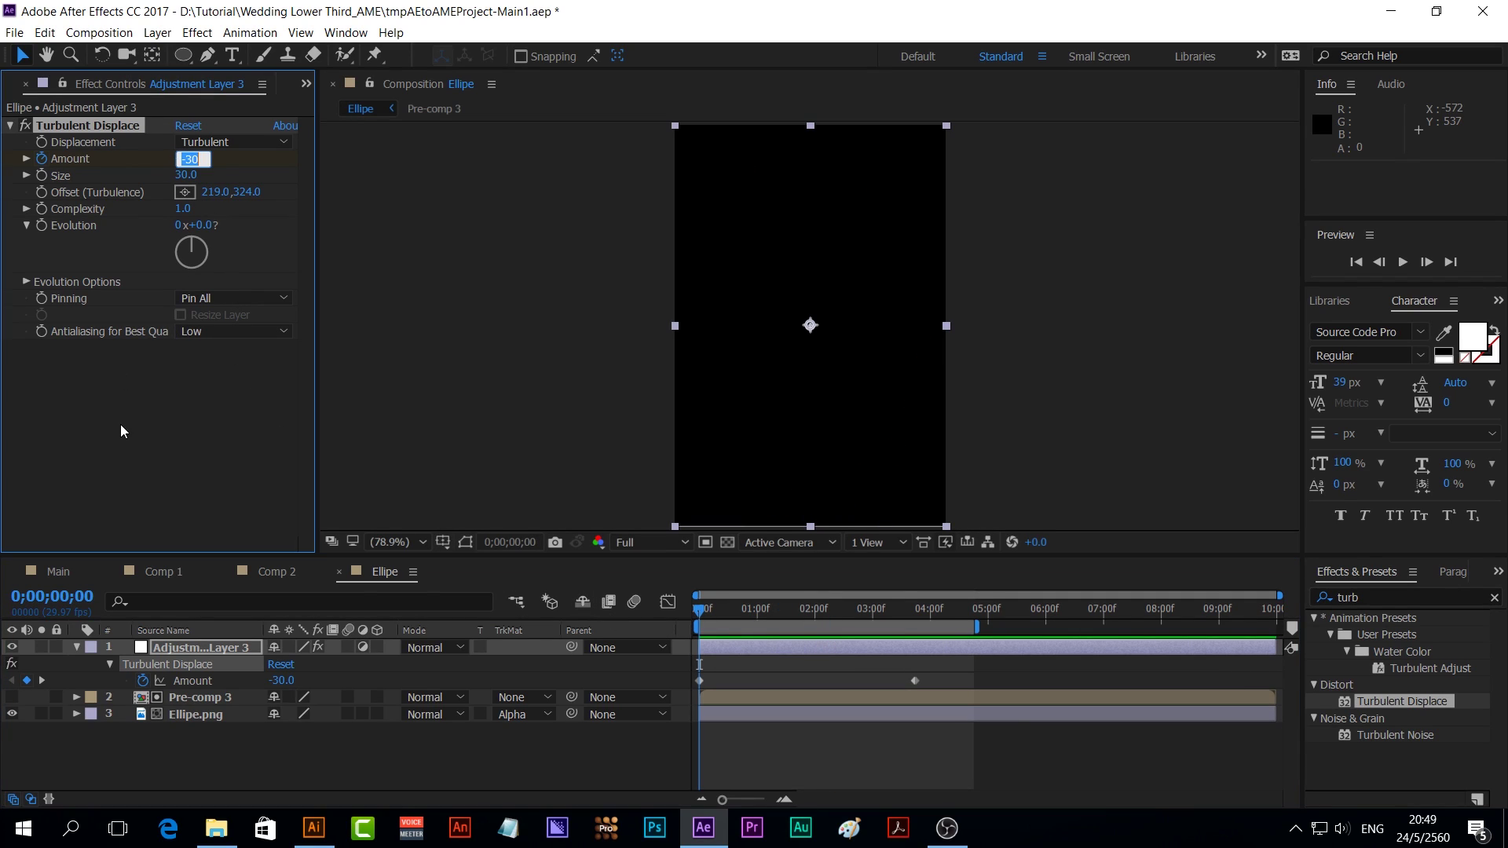
pyautogui.write('-2')
pyautogui.write('0')
pyautogui.press('Return')
pyautogui.press('space')
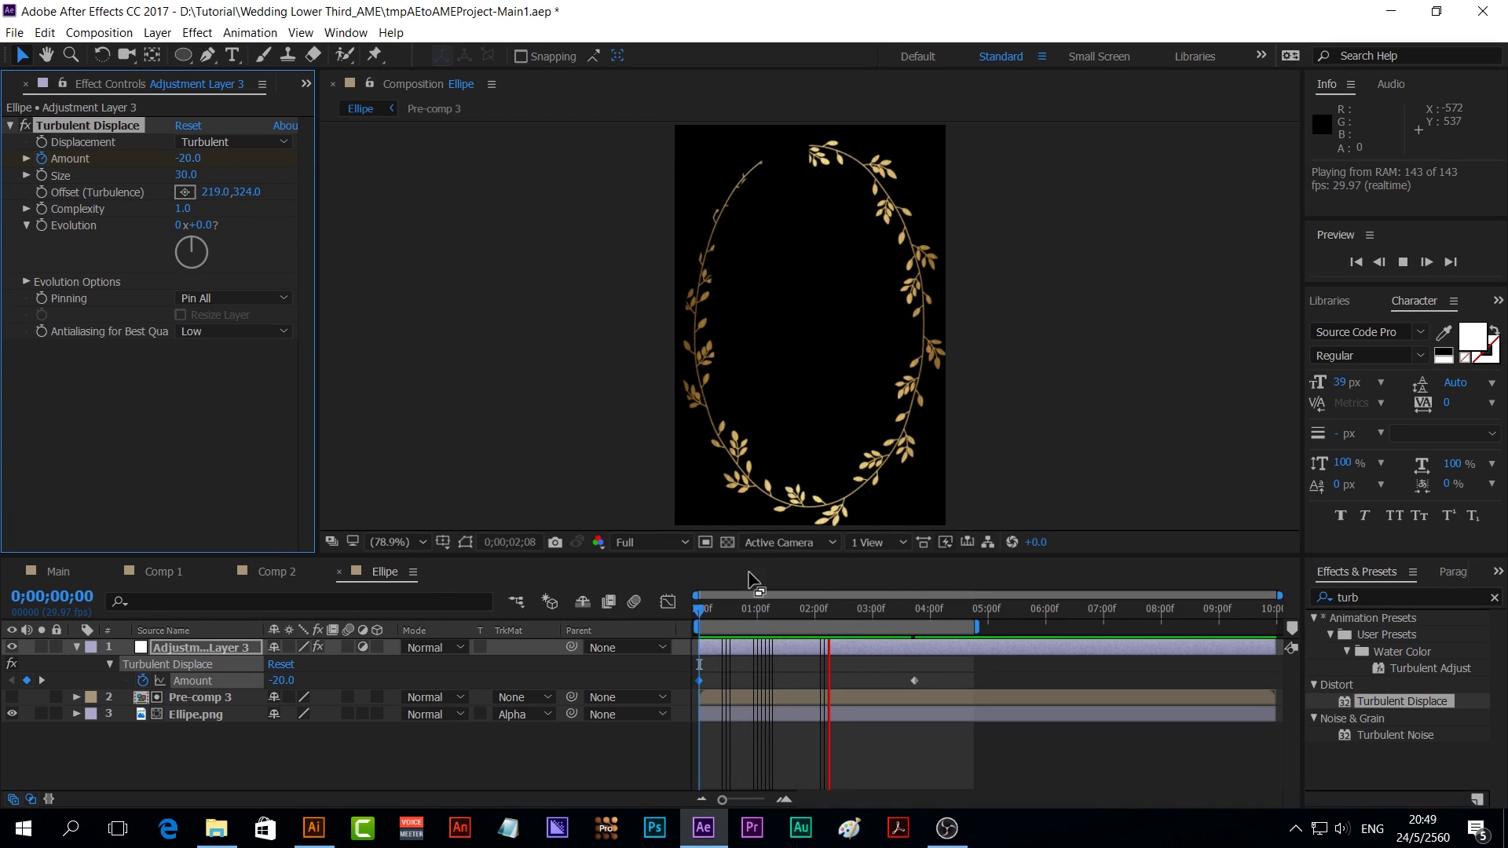
pyautogui.click(841, 609)
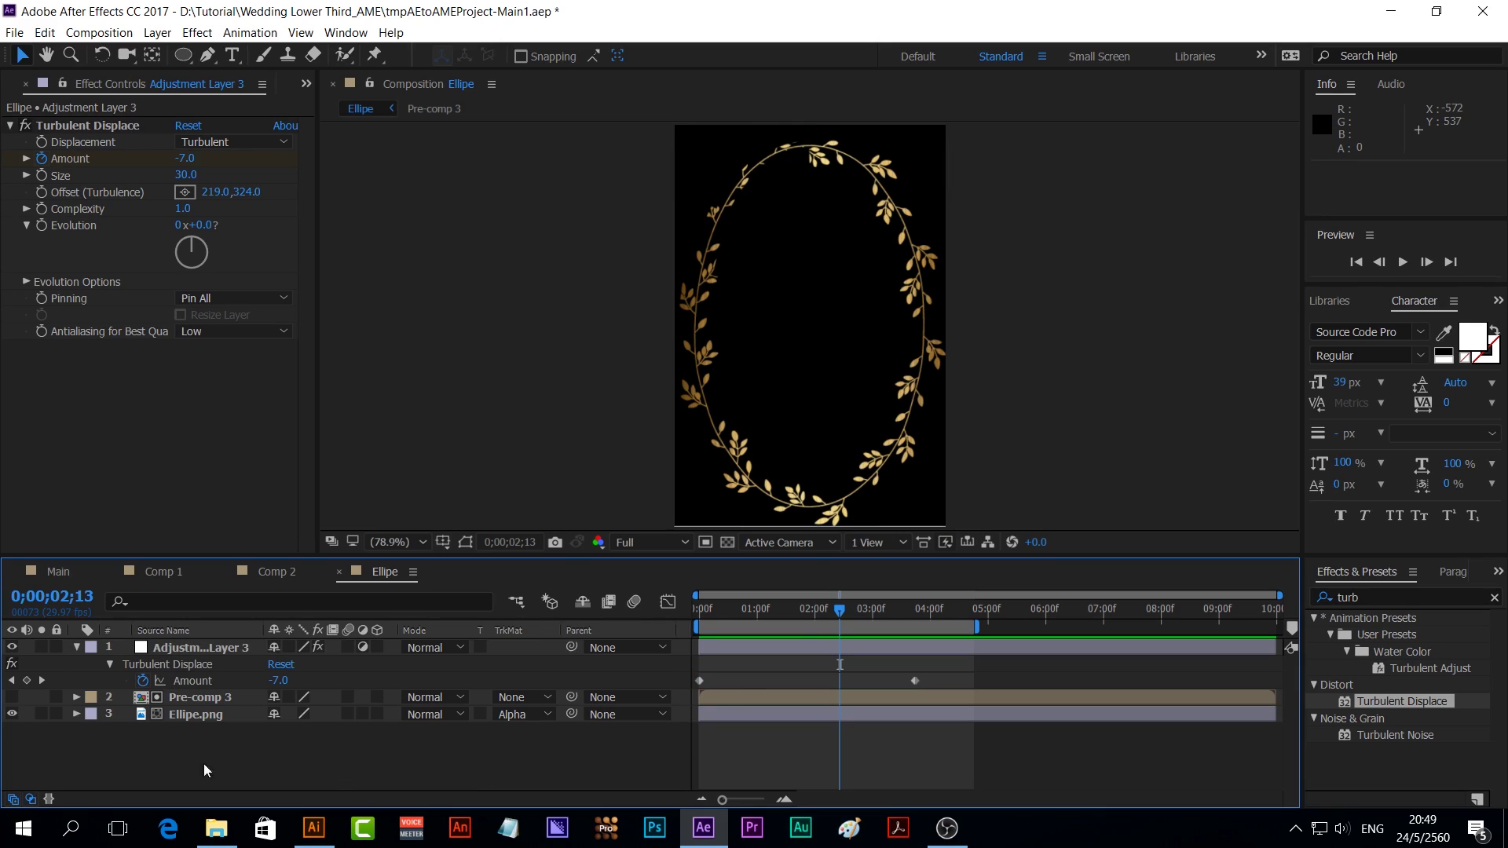
pyautogui.click(77, 647)
# Apply the Tint effect to Ellipe.png and set Map Black To white
pyautogui.click(191, 682)
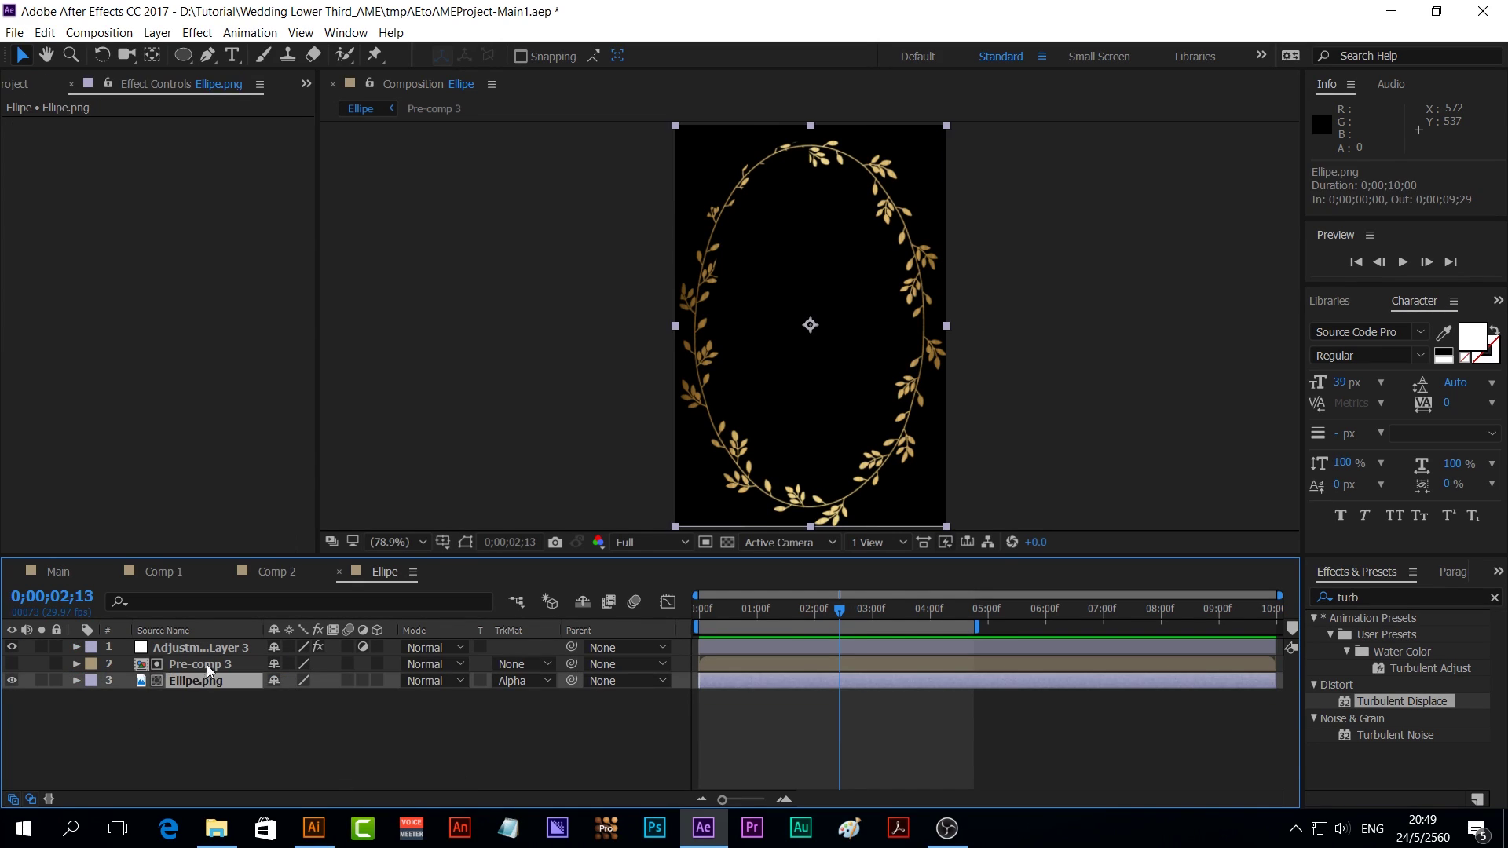
pyautogui.click(1389, 599)
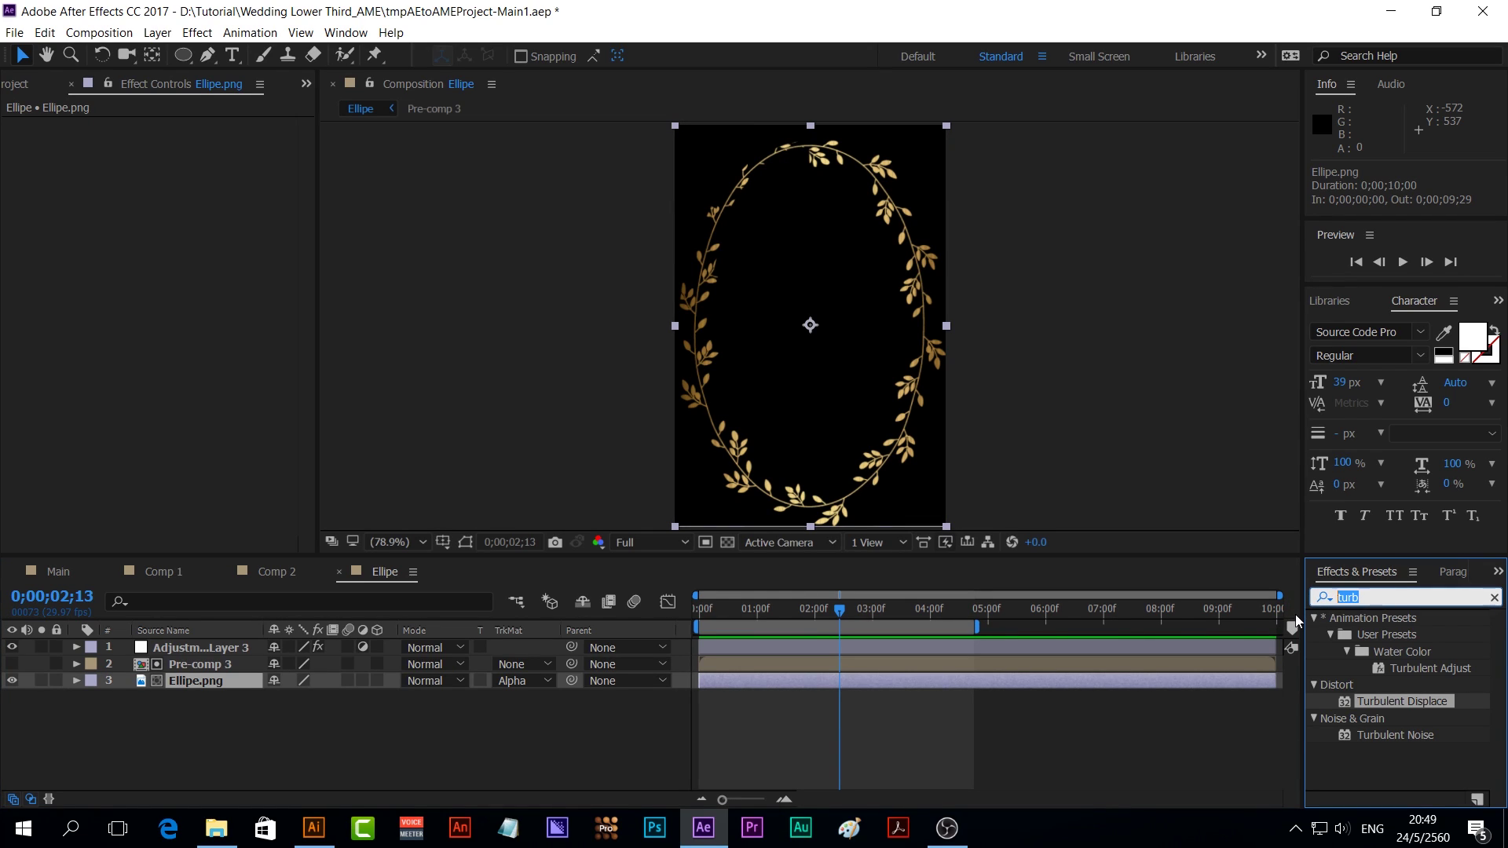
pyautogui.write('tint')
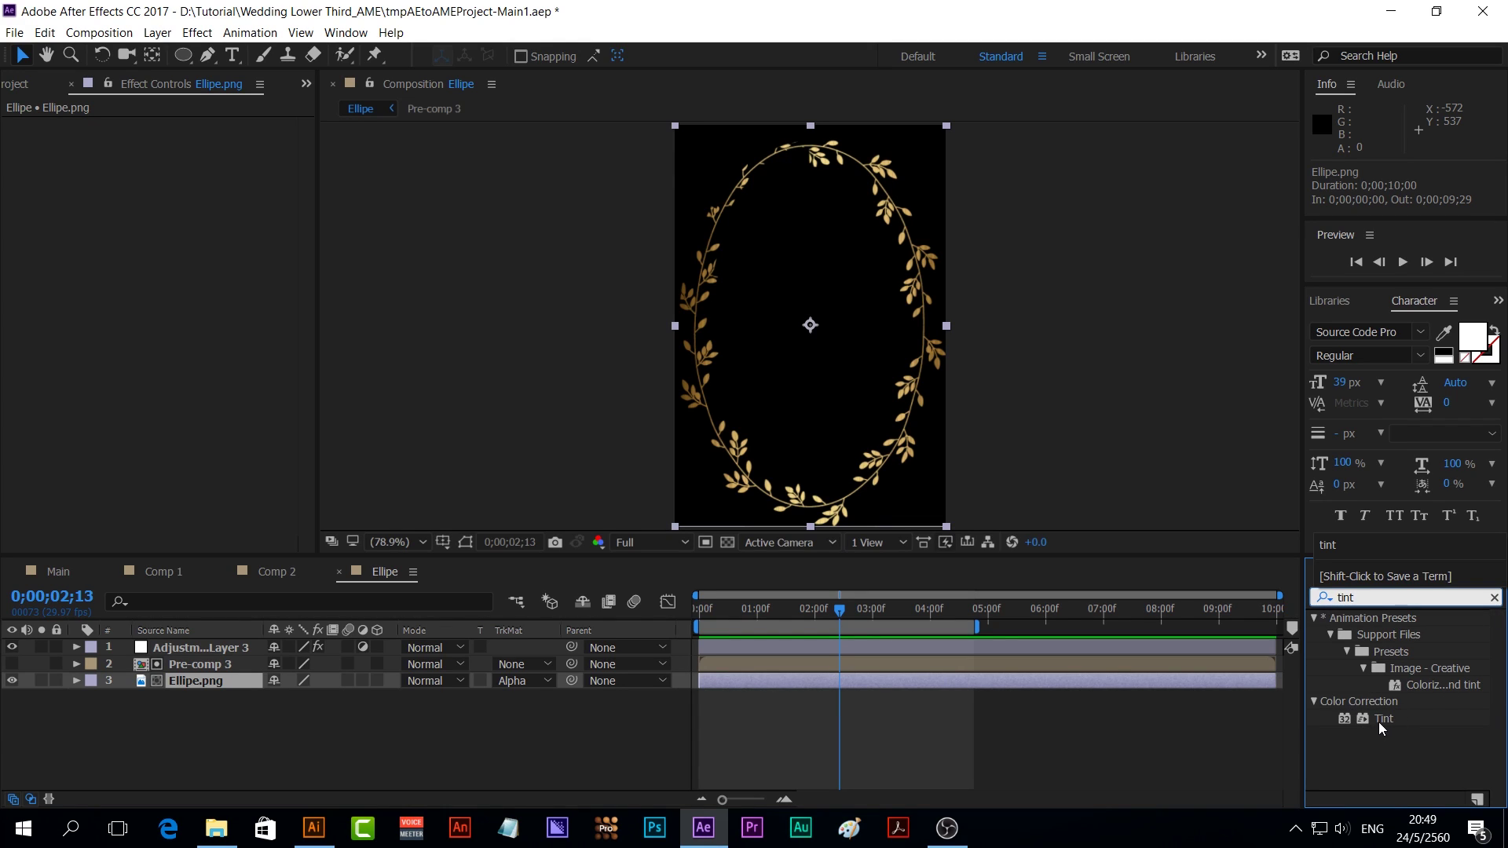
pyautogui.doubleClick(1382, 719)
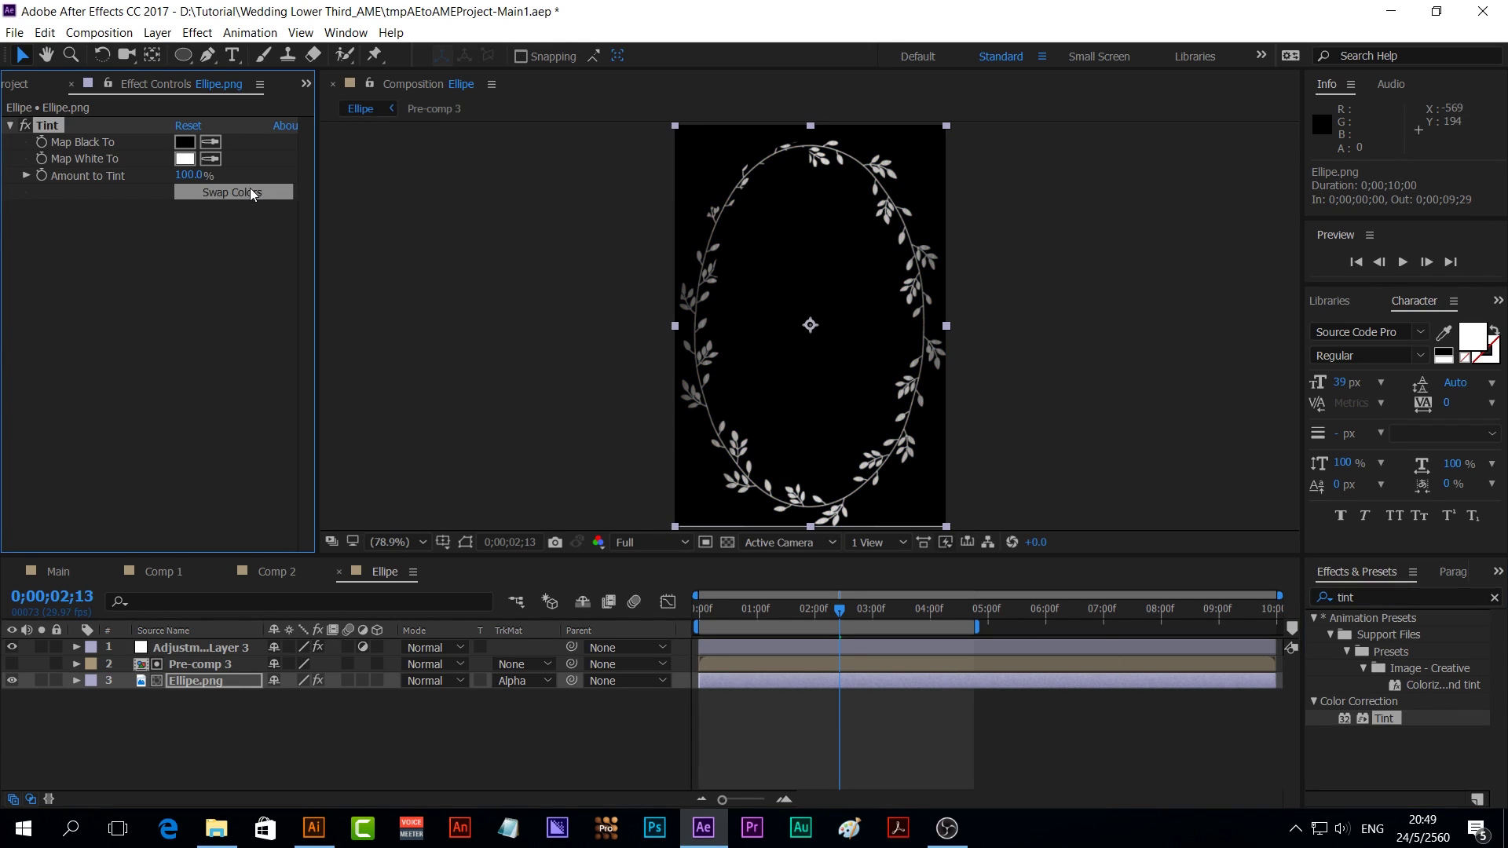
pyautogui.click(210, 141)
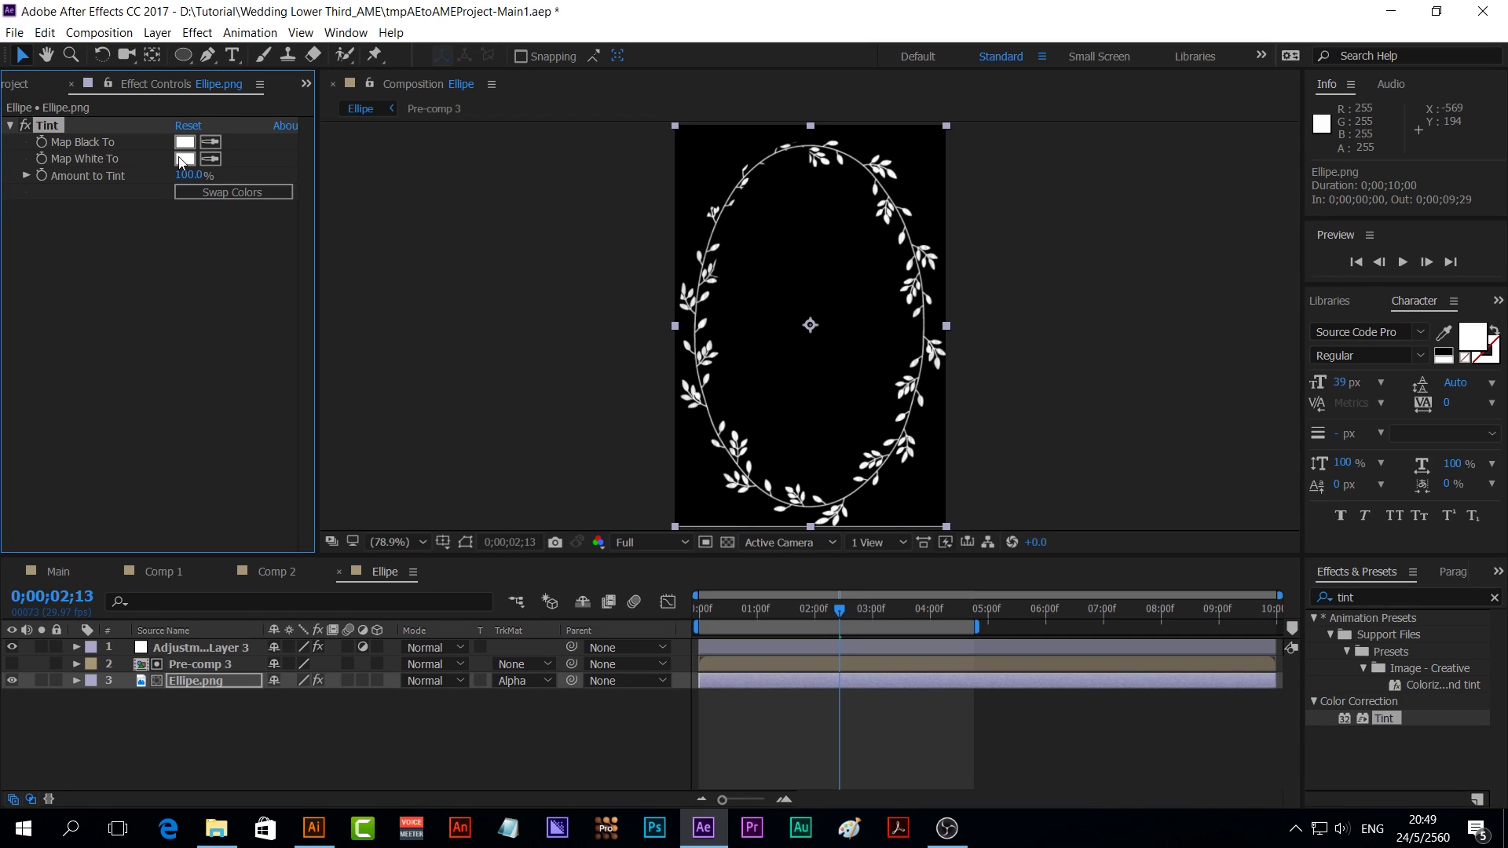
pyautogui.click(183, 158)
# Scrub through the animation to check the white wreath drawing on
pyautogui.click(376, 699)
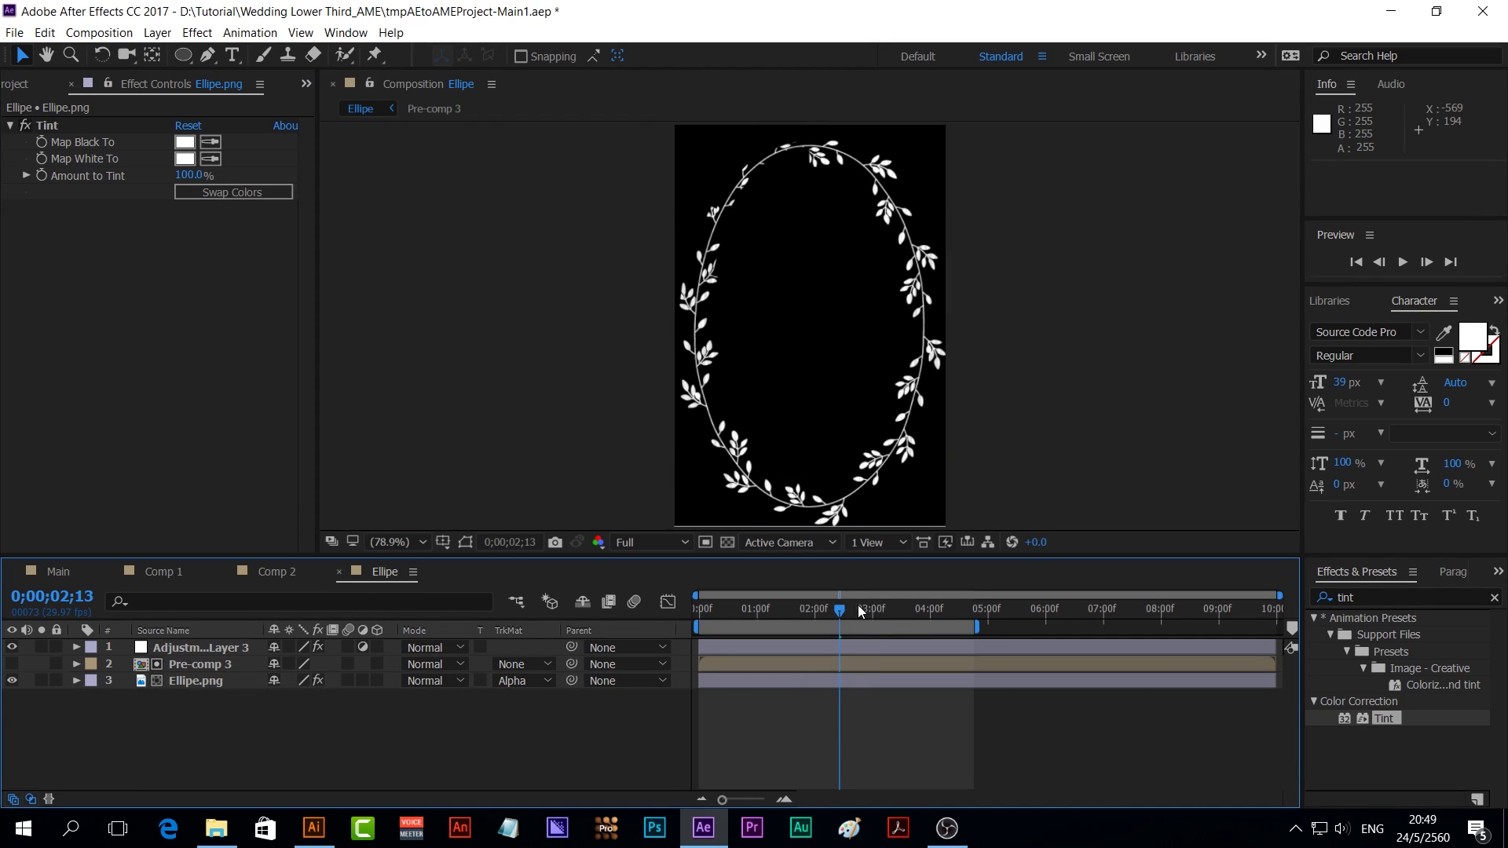
pyautogui.moveTo(839, 610)
pyautogui.mouseDown()
pyautogui.moveTo(752, 611)
pyautogui.moveTo(901, 610)
pyautogui.mouseUp()
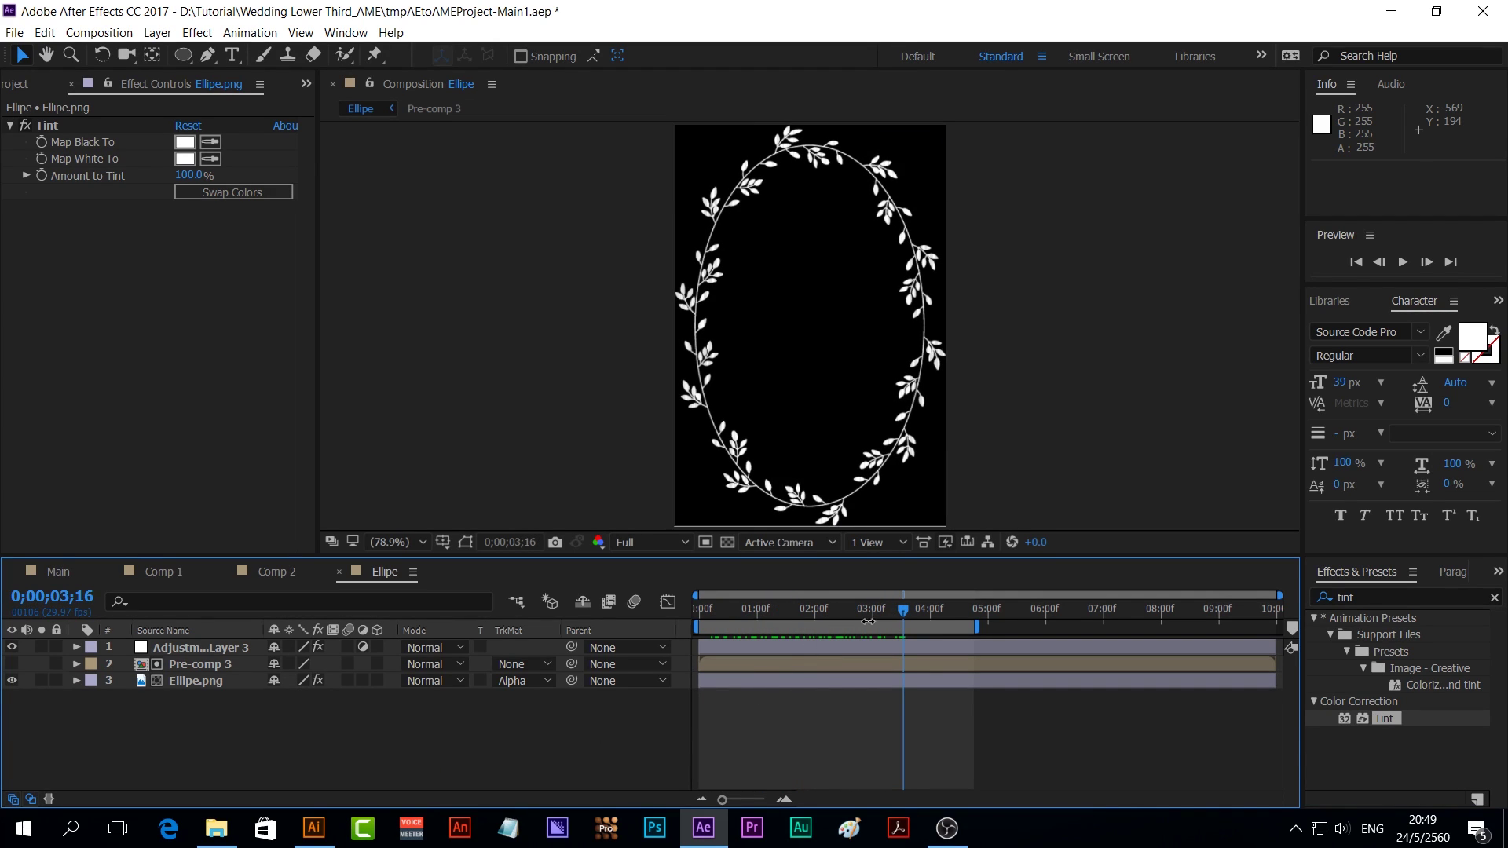
pyautogui.moveTo(903, 612)
pyautogui.mouseDown()
pyautogui.moveTo(715, 620)
pyautogui.moveTo(862, 623)
pyautogui.mouseUp()
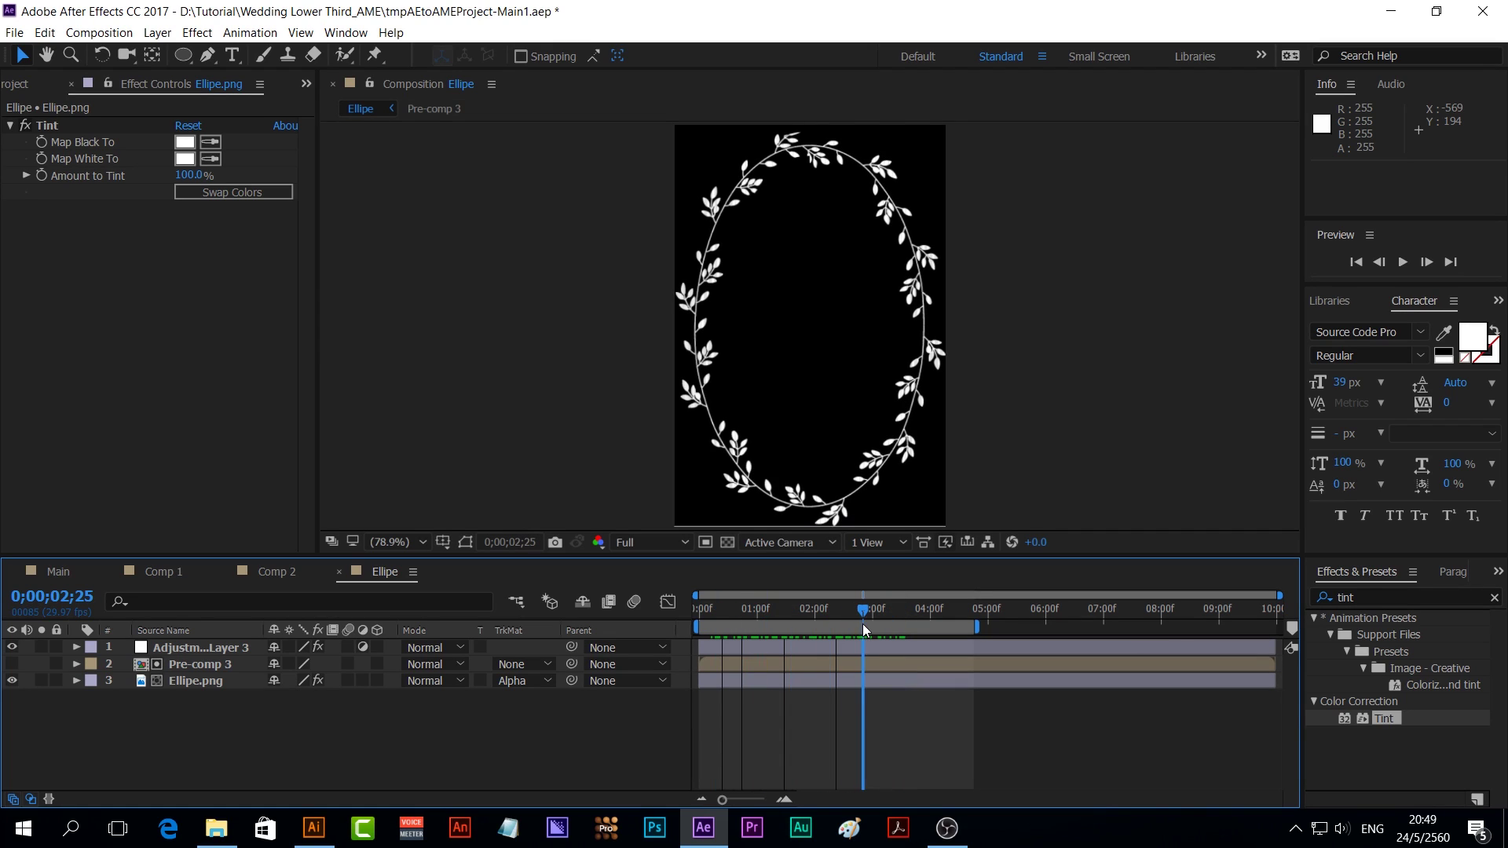
pyautogui.click(19, 88)
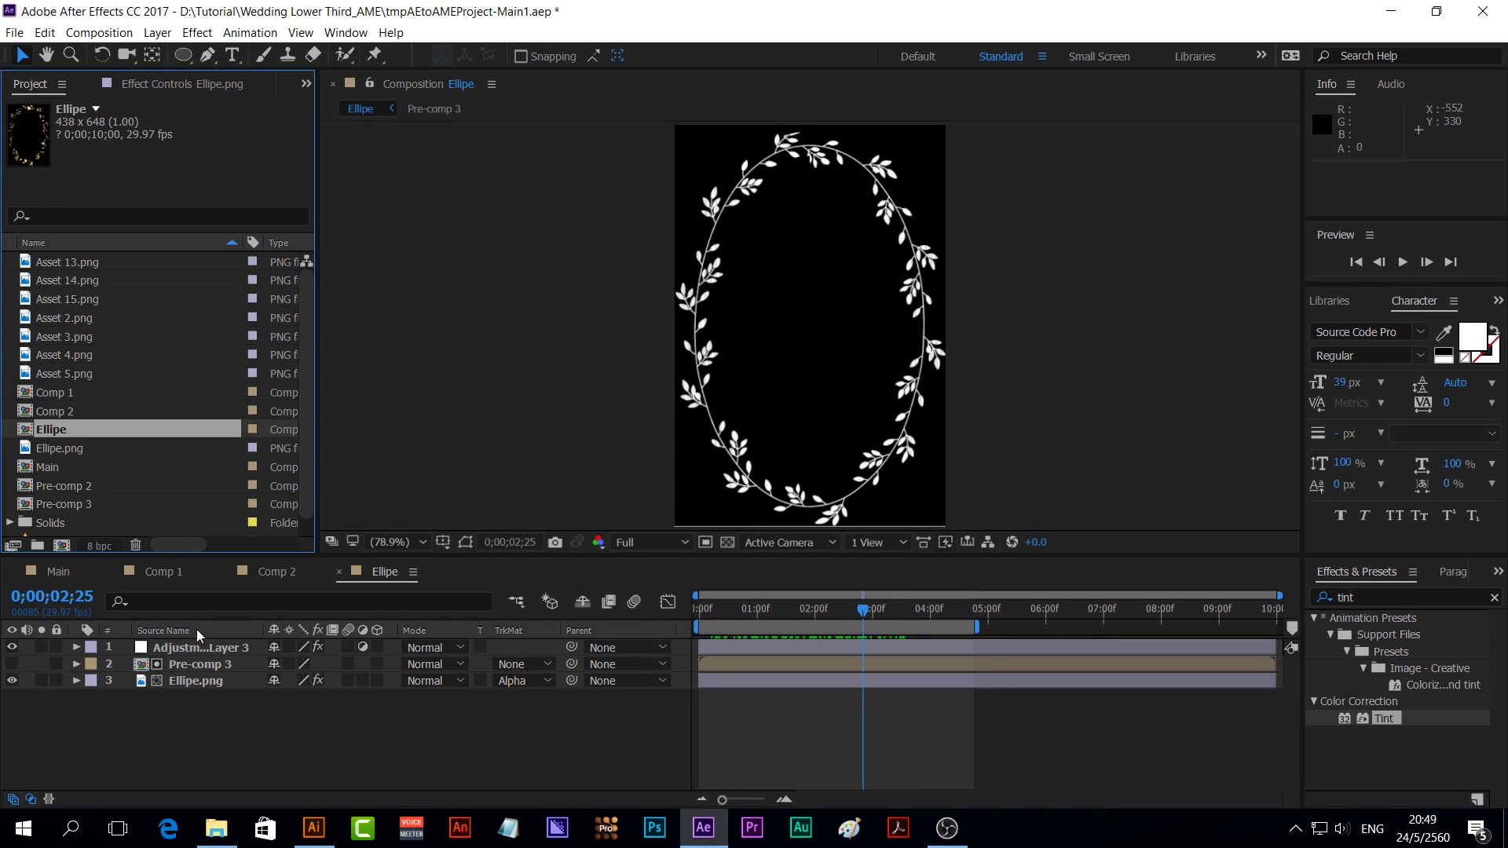
# Create Comp 3 at HDTV 1080 29.97 and drag the Ellipe comp into it
pyautogui.click(86, 34)
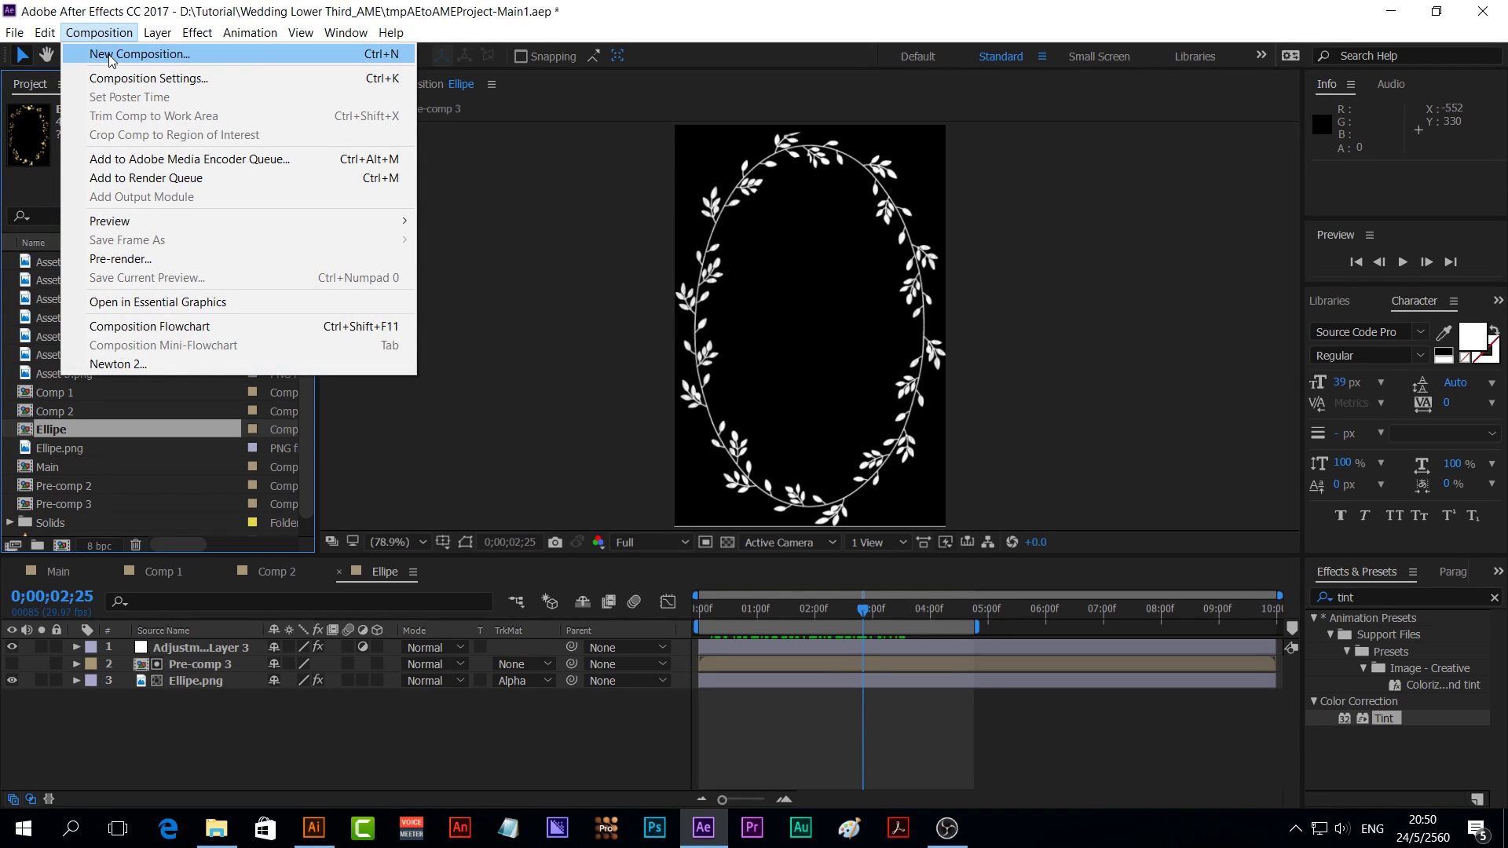
pyautogui.click(110, 54)
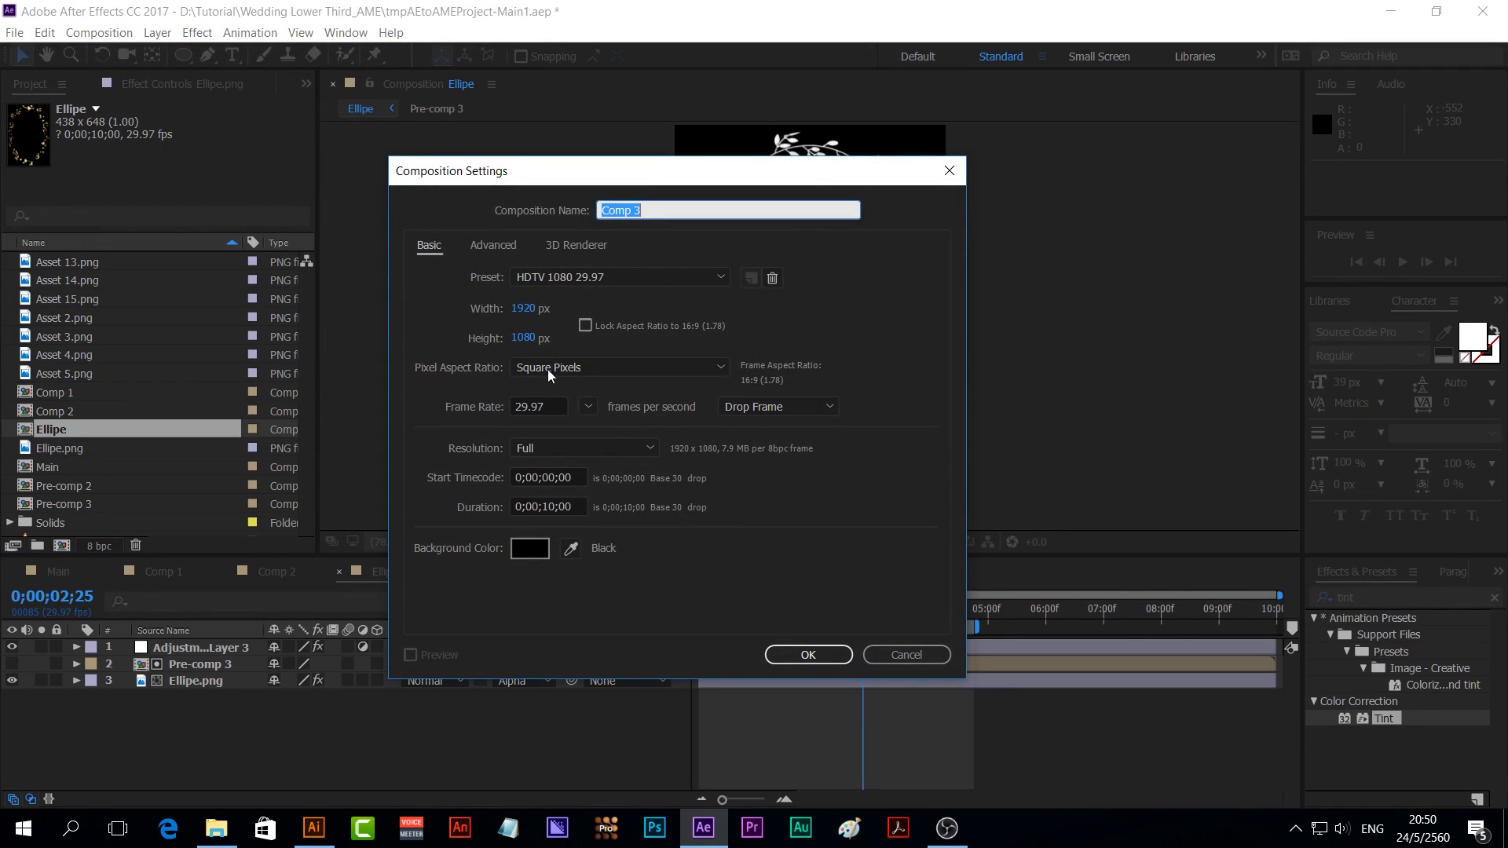
pyautogui.click(807, 654)
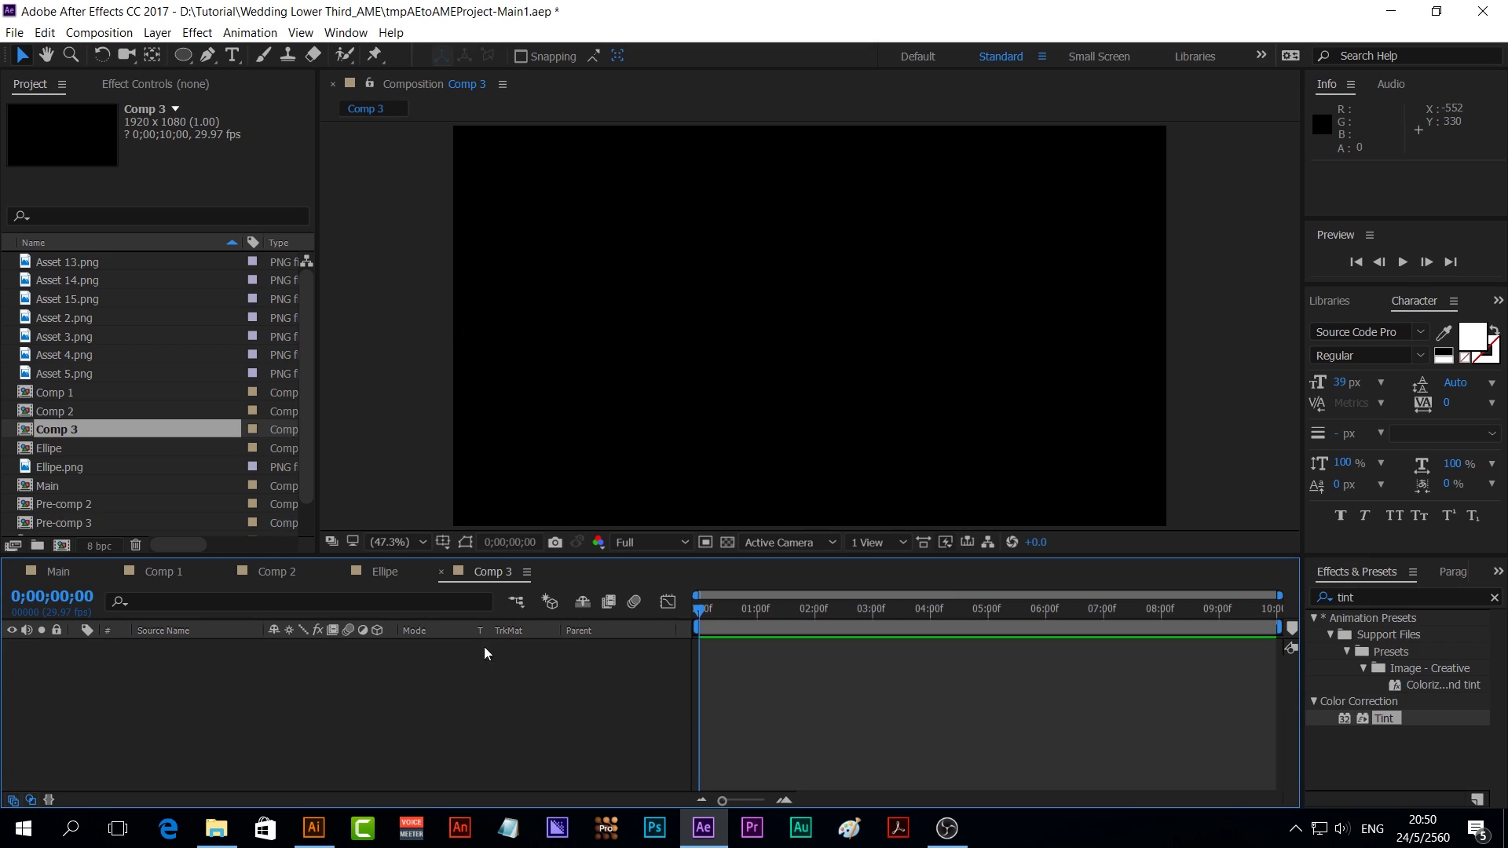
pyautogui.click(340, 572)
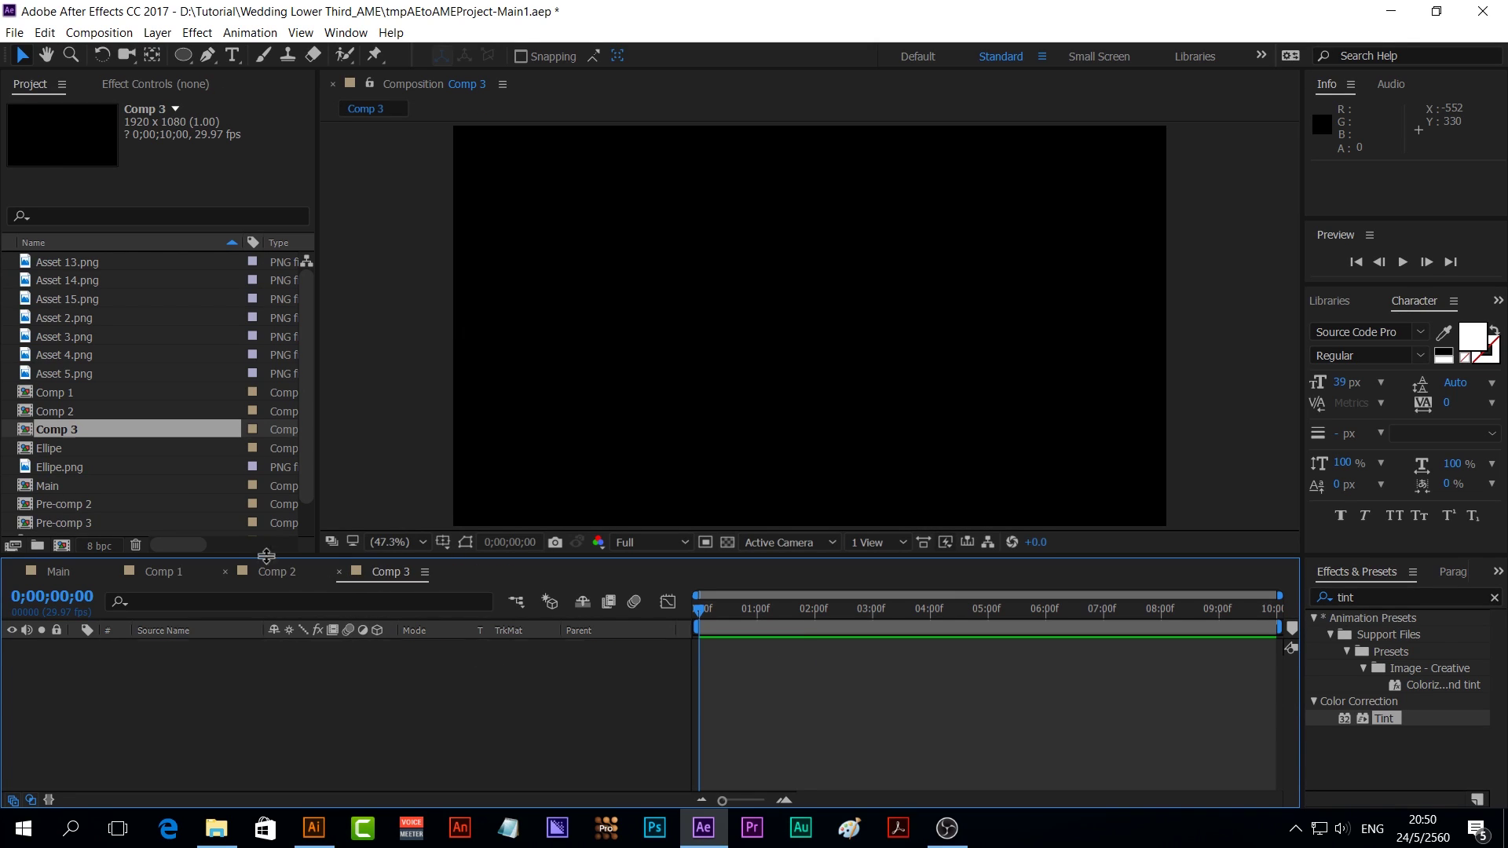
pyautogui.moveTo(49, 449); pyautogui.dragTo(421, 647)
# Type SAVE THE DATE in the Surfing Capital font inside the wreath
pyautogui.click(233, 55)
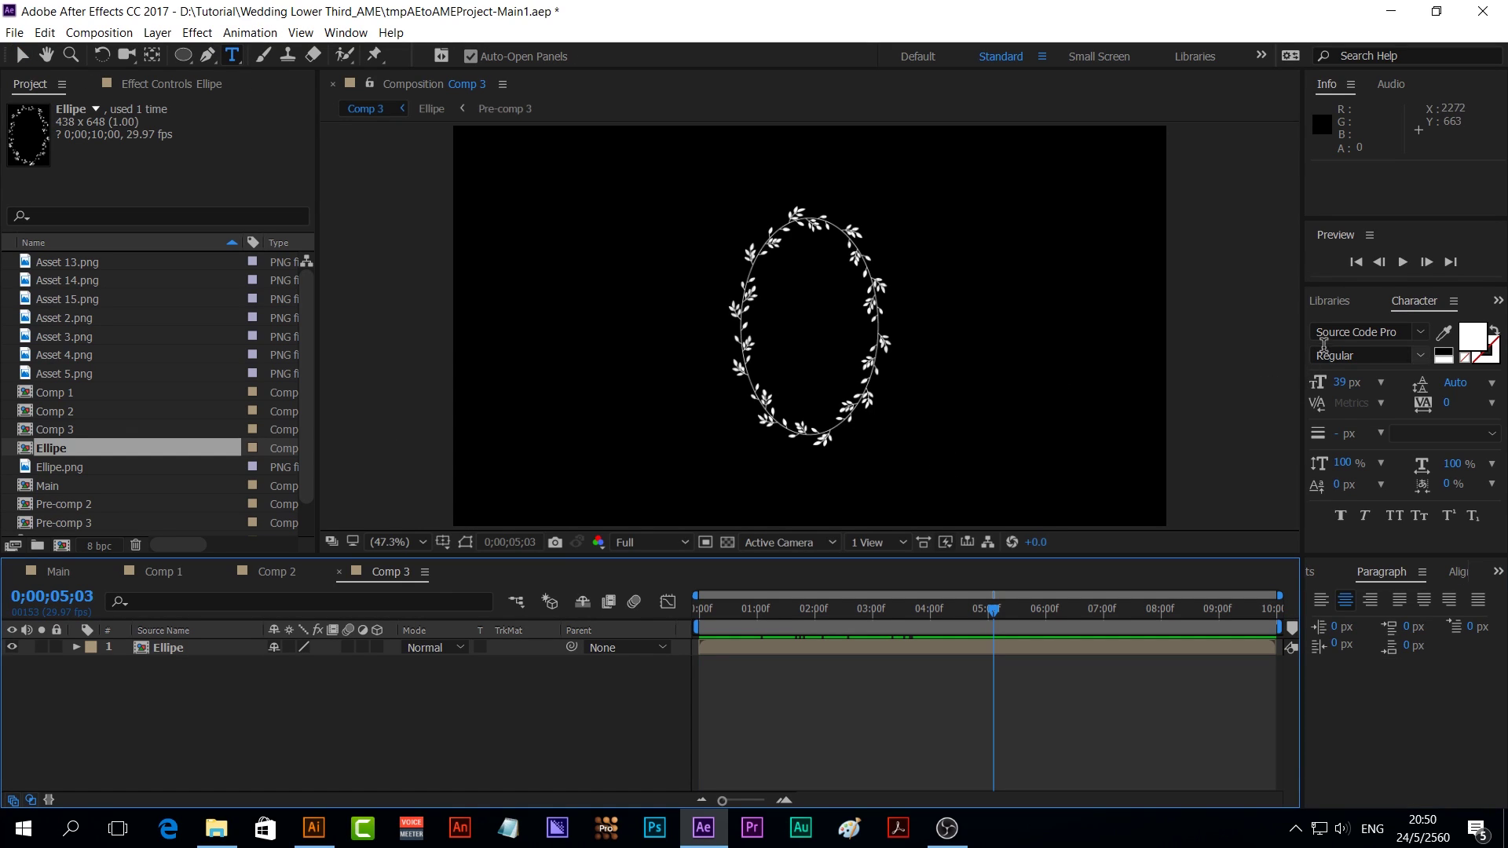
pyautogui.click(1334, 330)
pyautogui.write('Surfing Capital')
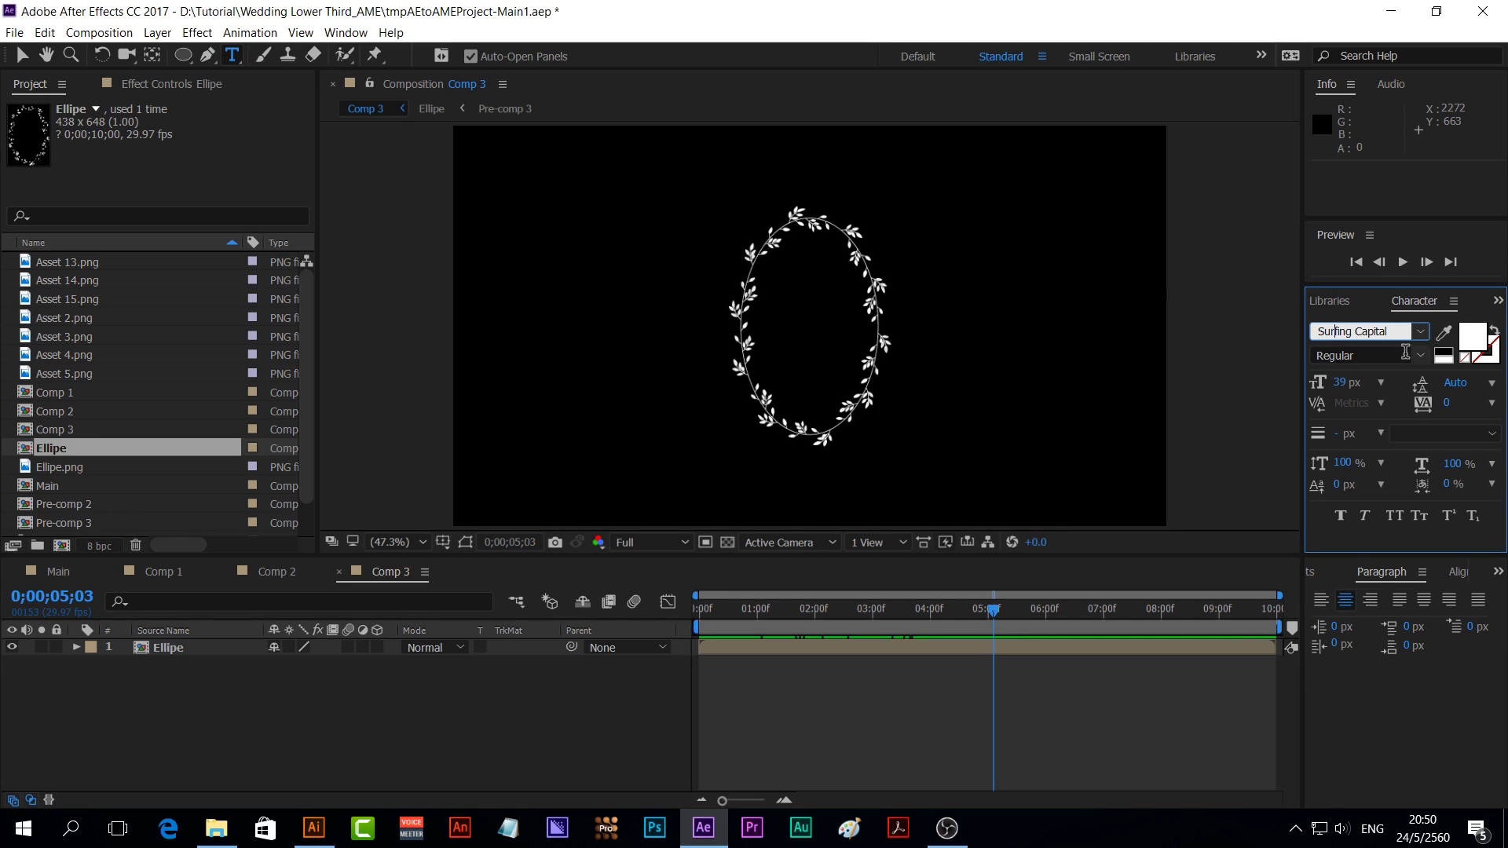
pyautogui.click(1403, 387)
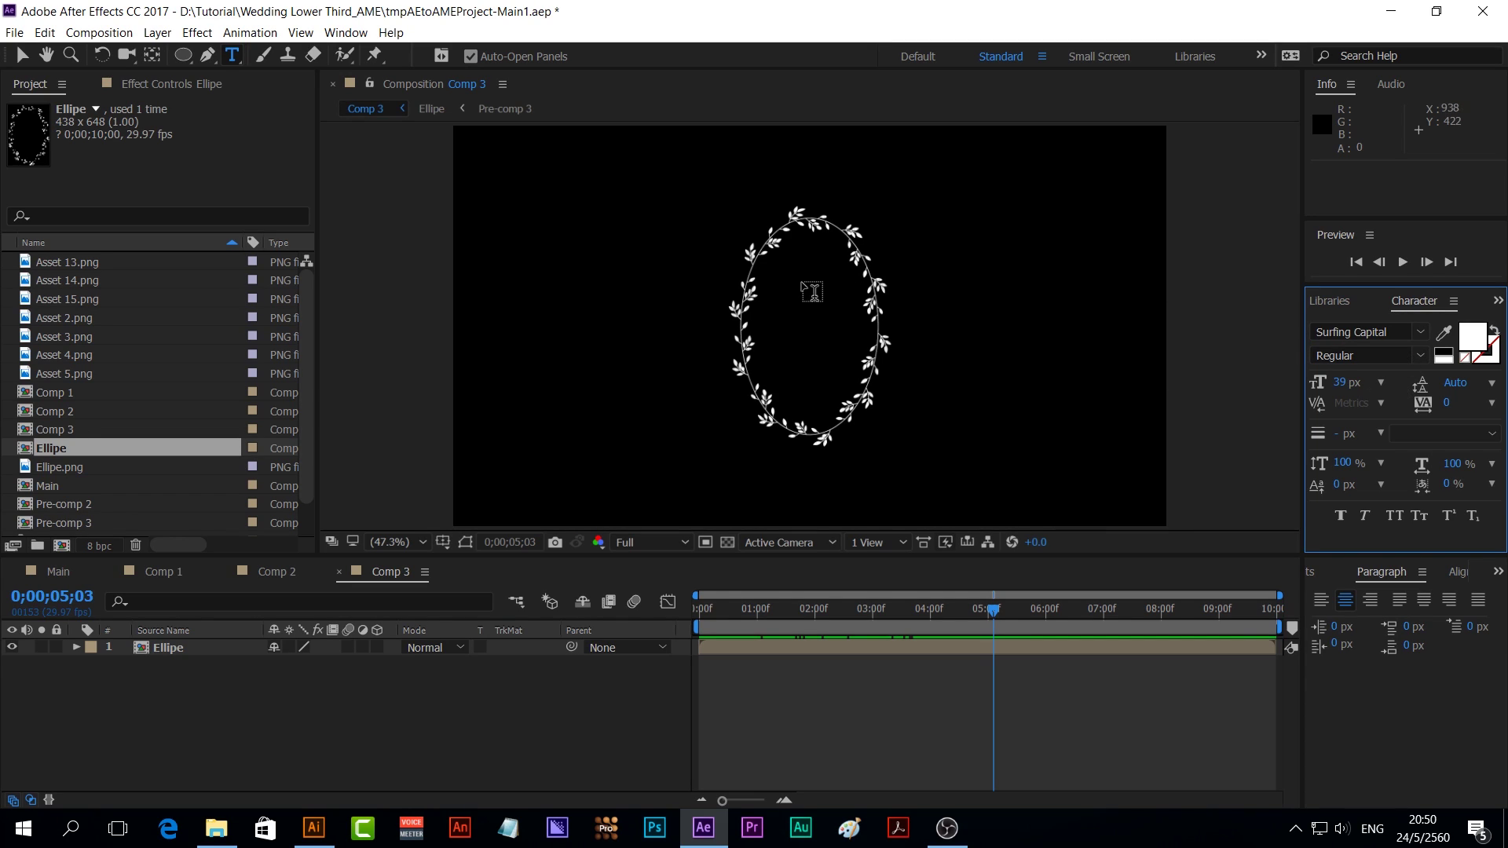
pyautogui.click(761, 272)
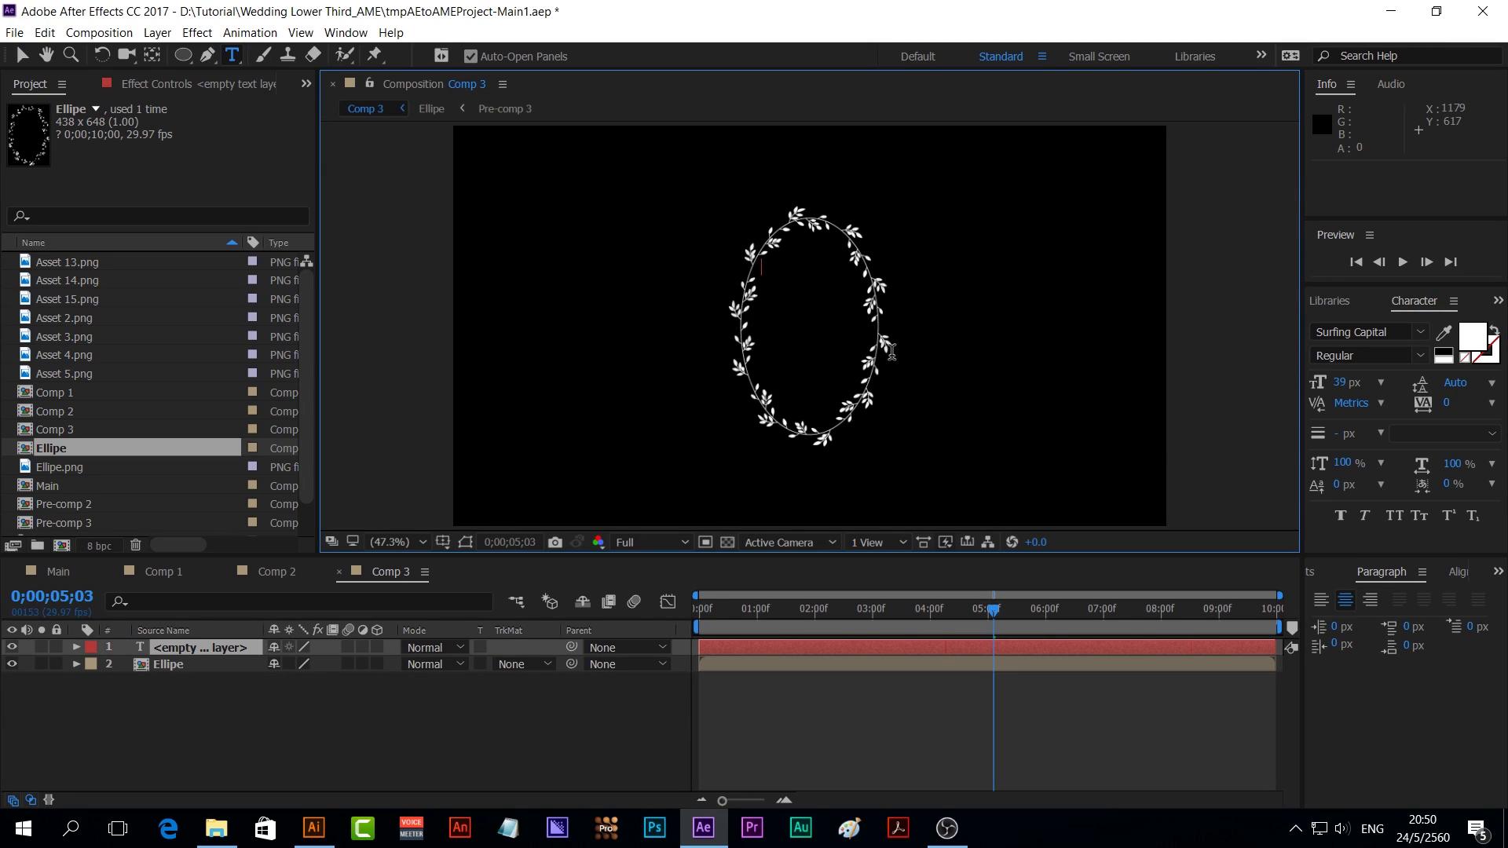
pyautogui.write('SAVE THE DATE')
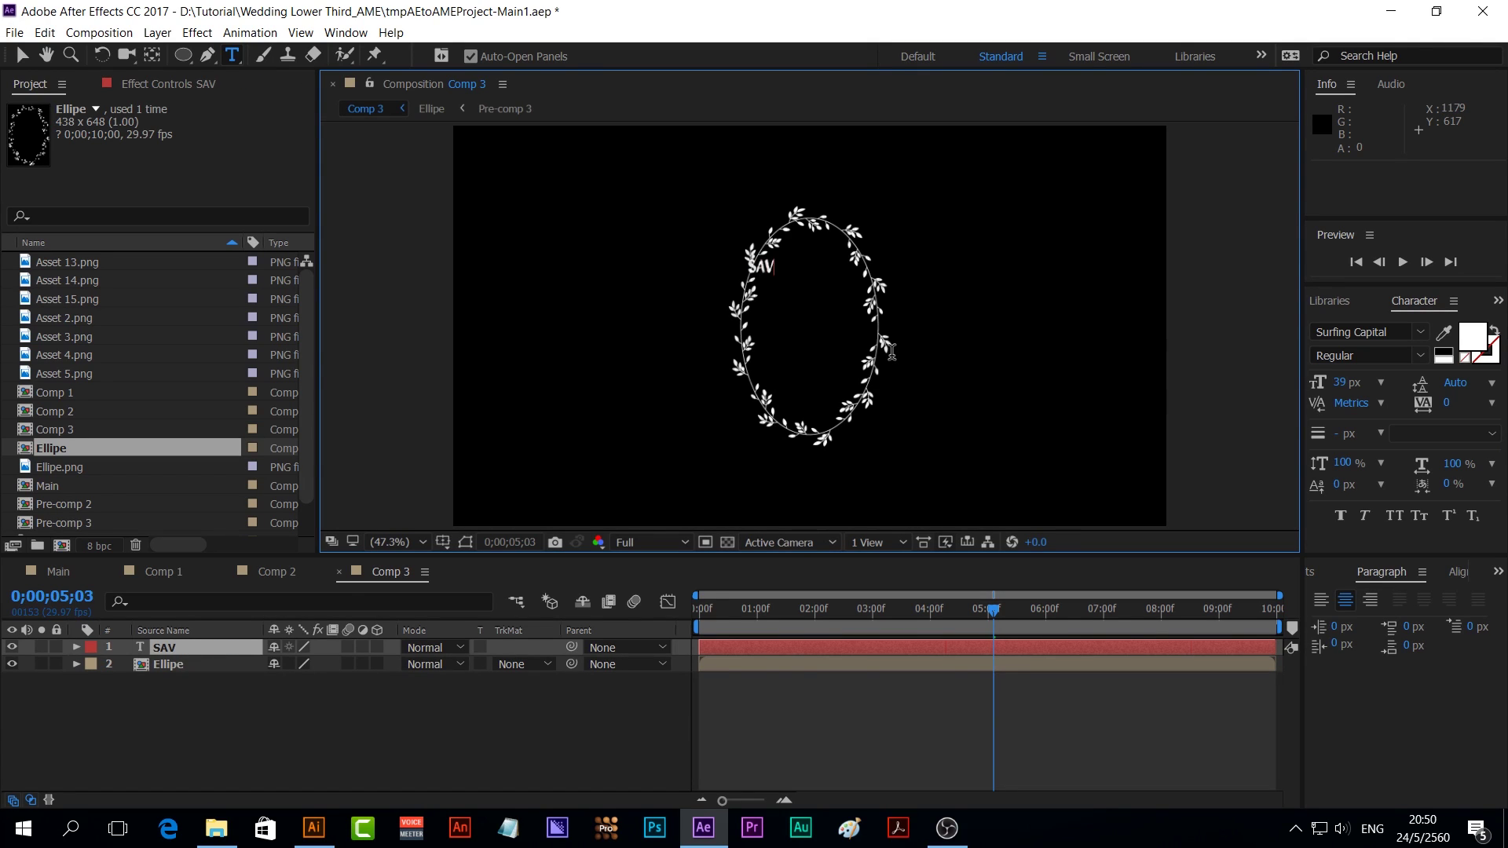
pyautogui.press('Escape')
pyautogui.press('v')
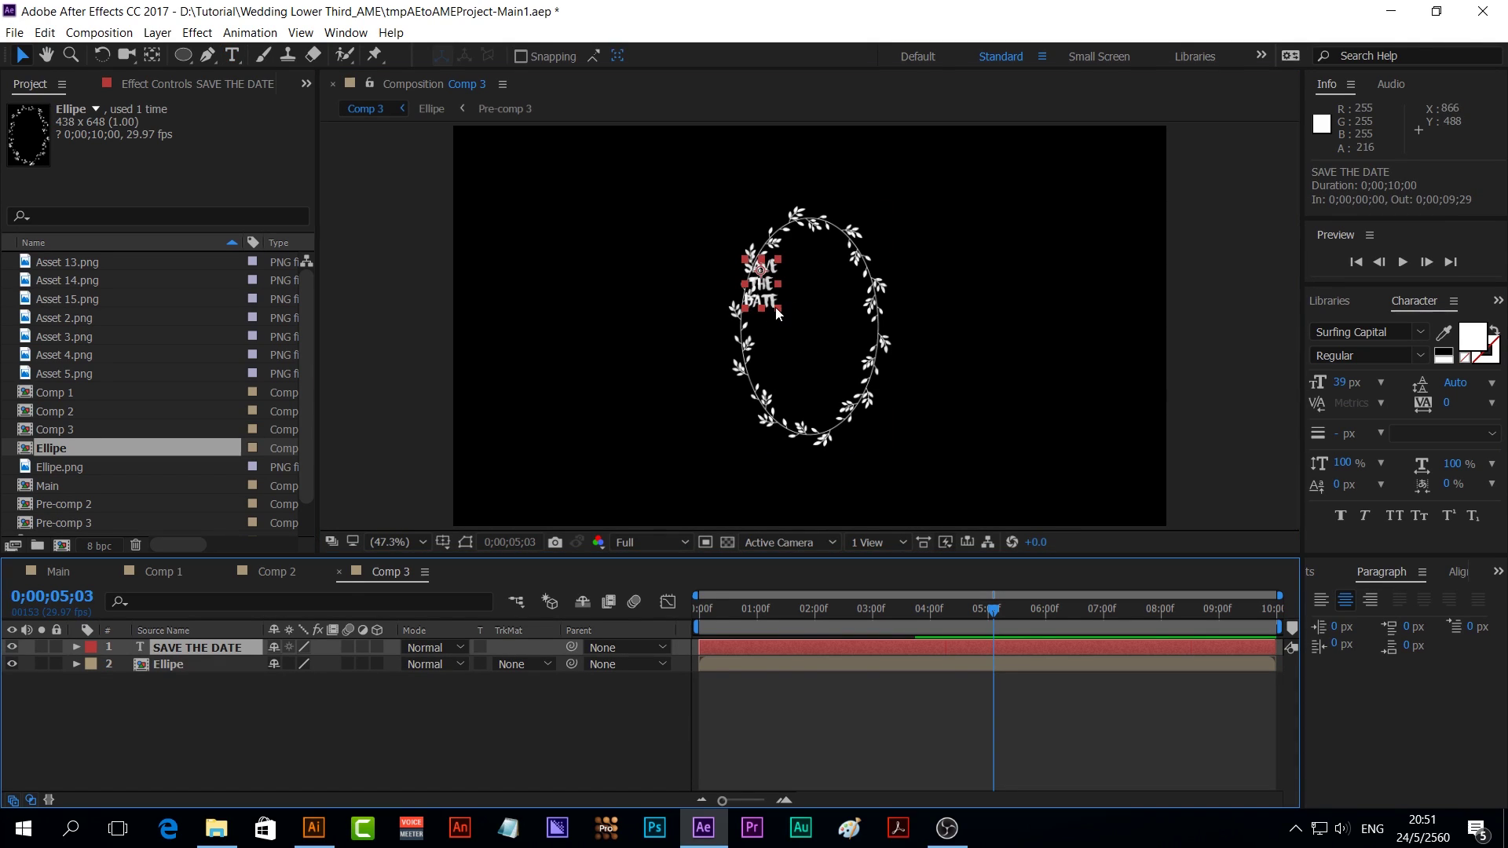
# Scale the SAVE THE DATE text and move it lower into the ellipse's centre
pyautogui.moveTo(776, 309); pyautogui.dragTo(784, 390)
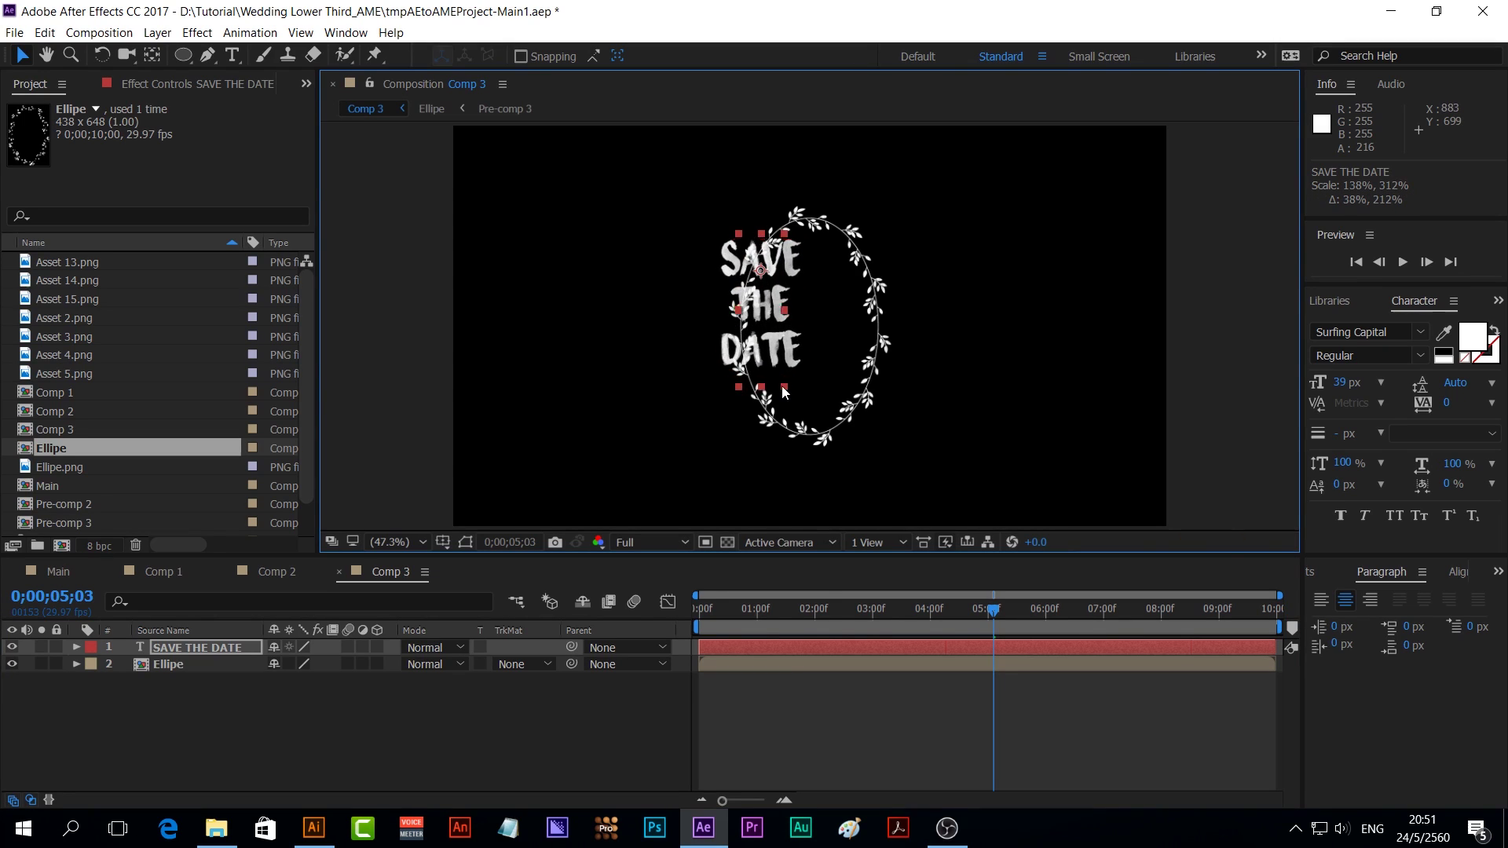
pyautogui.moveTo(784, 389); pyautogui.dragTo(796, 388)
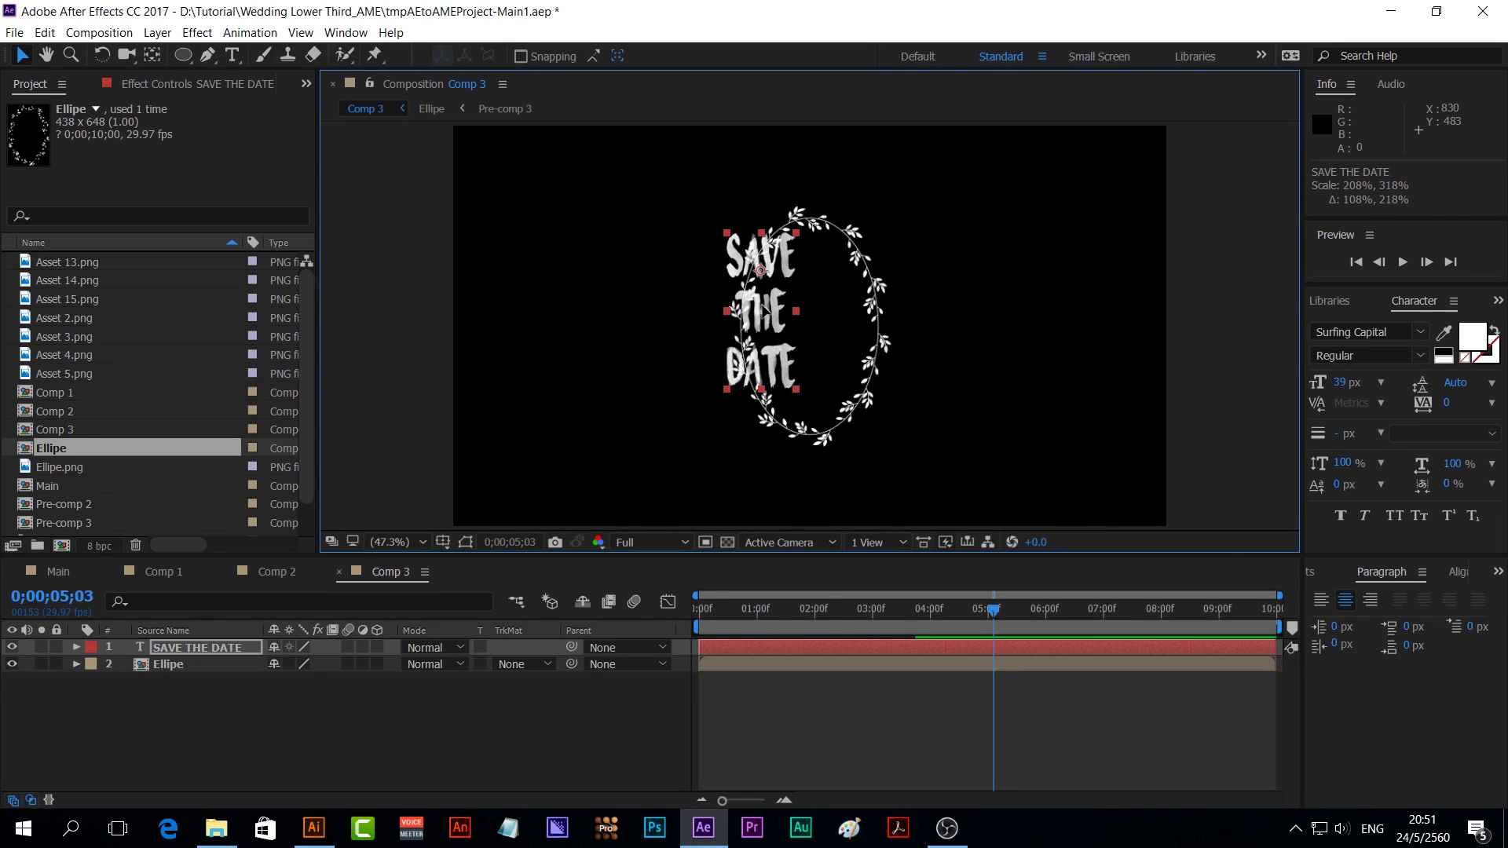
pyautogui.moveTo(763, 311)
pyautogui.mouseDown()
pyautogui.moveTo(827, 324)
pyautogui.moveTo(810, 306)
pyautogui.mouseUp()
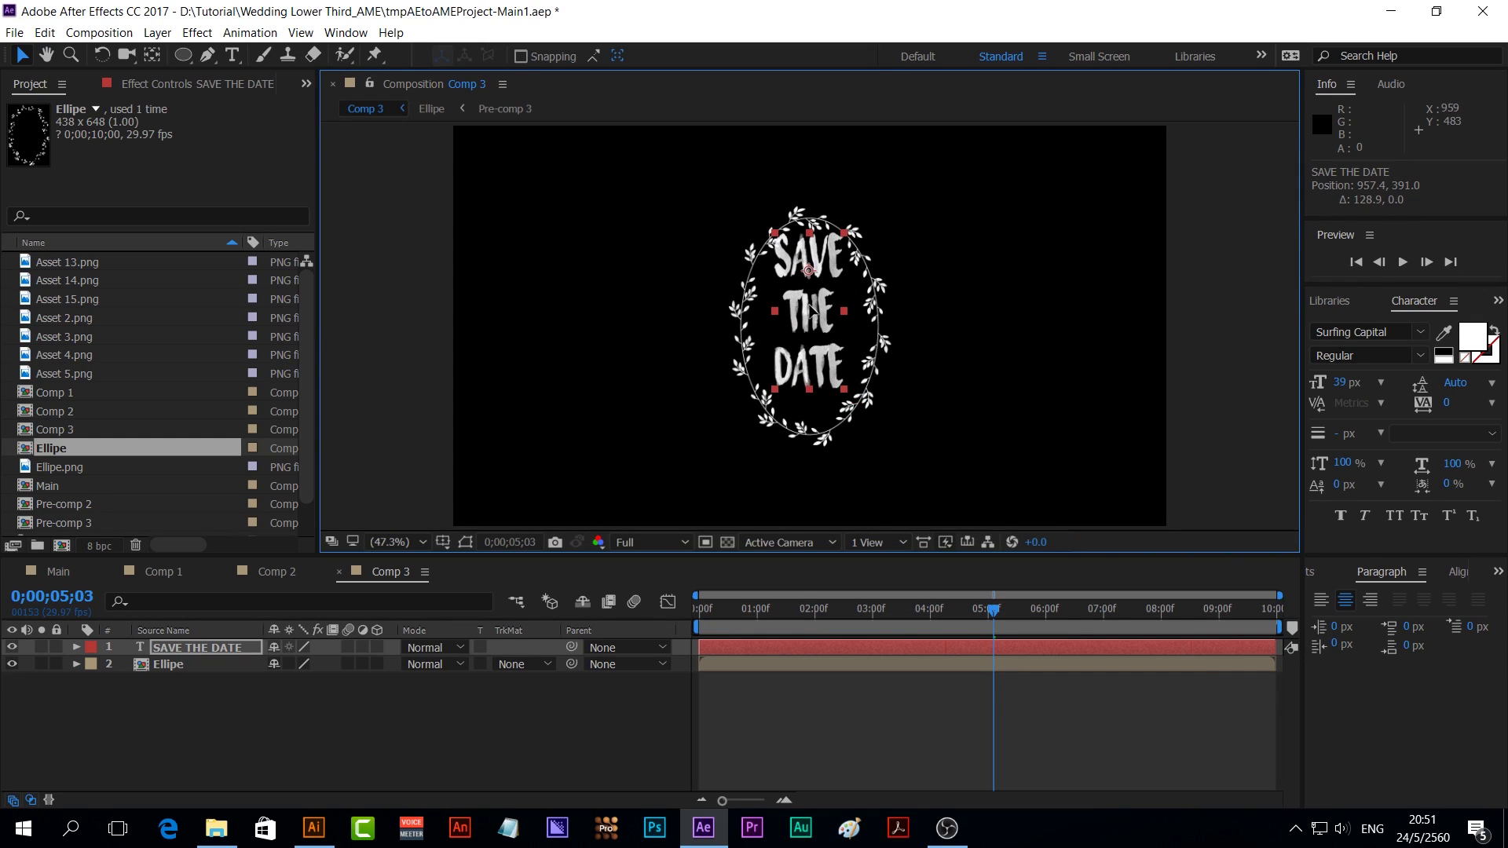
pyautogui.moveTo(812, 311); pyautogui.dragTo(826, 323)
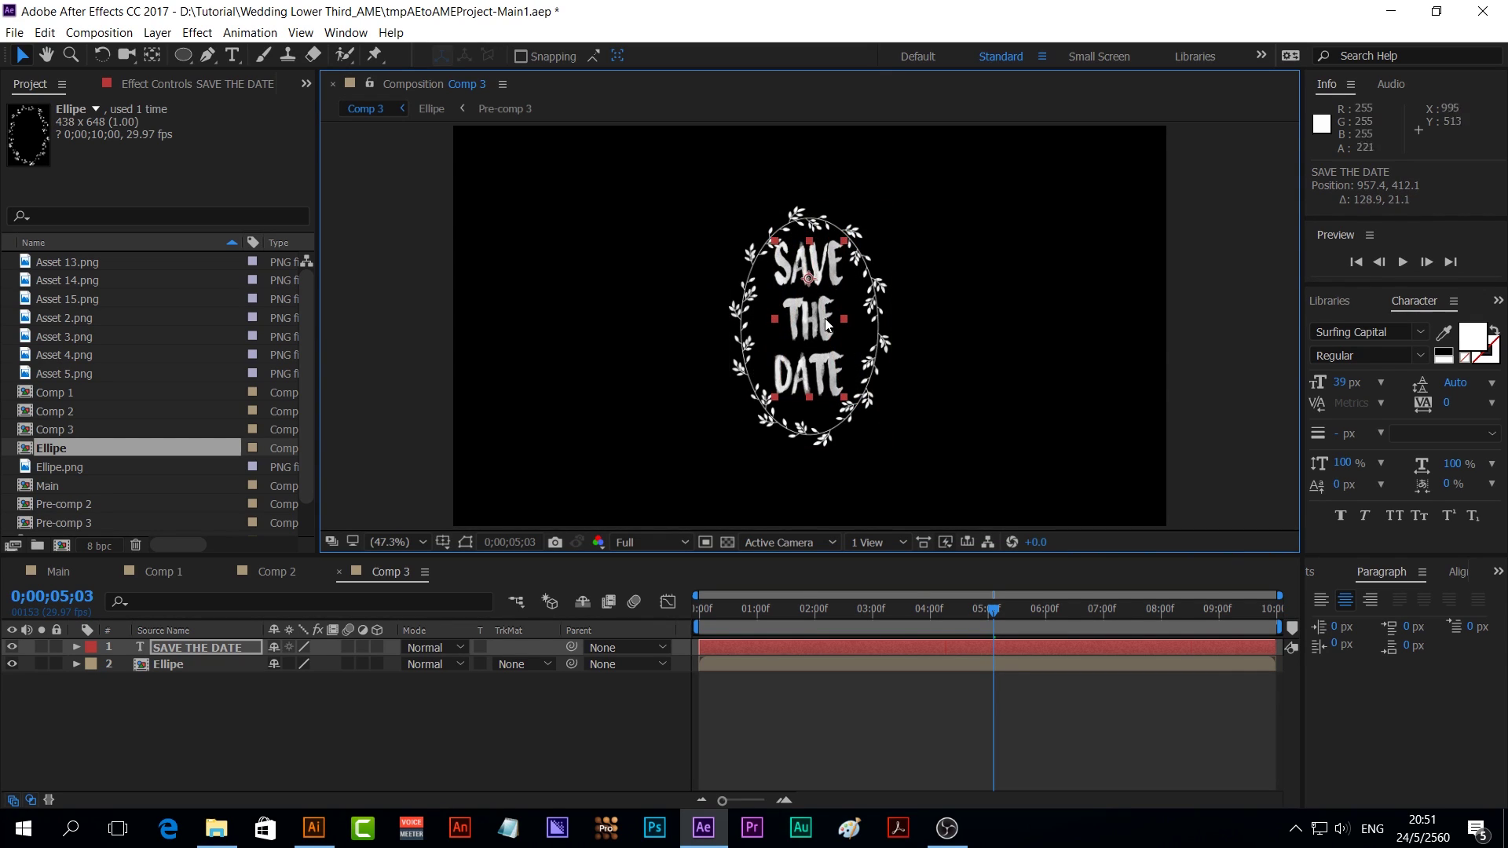
pyautogui.moveTo(844, 240)
pyautogui.mouseDown()
pyautogui.moveTo(818, 304)
pyautogui.moveTo(826, 350)
pyautogui.mouseUp()
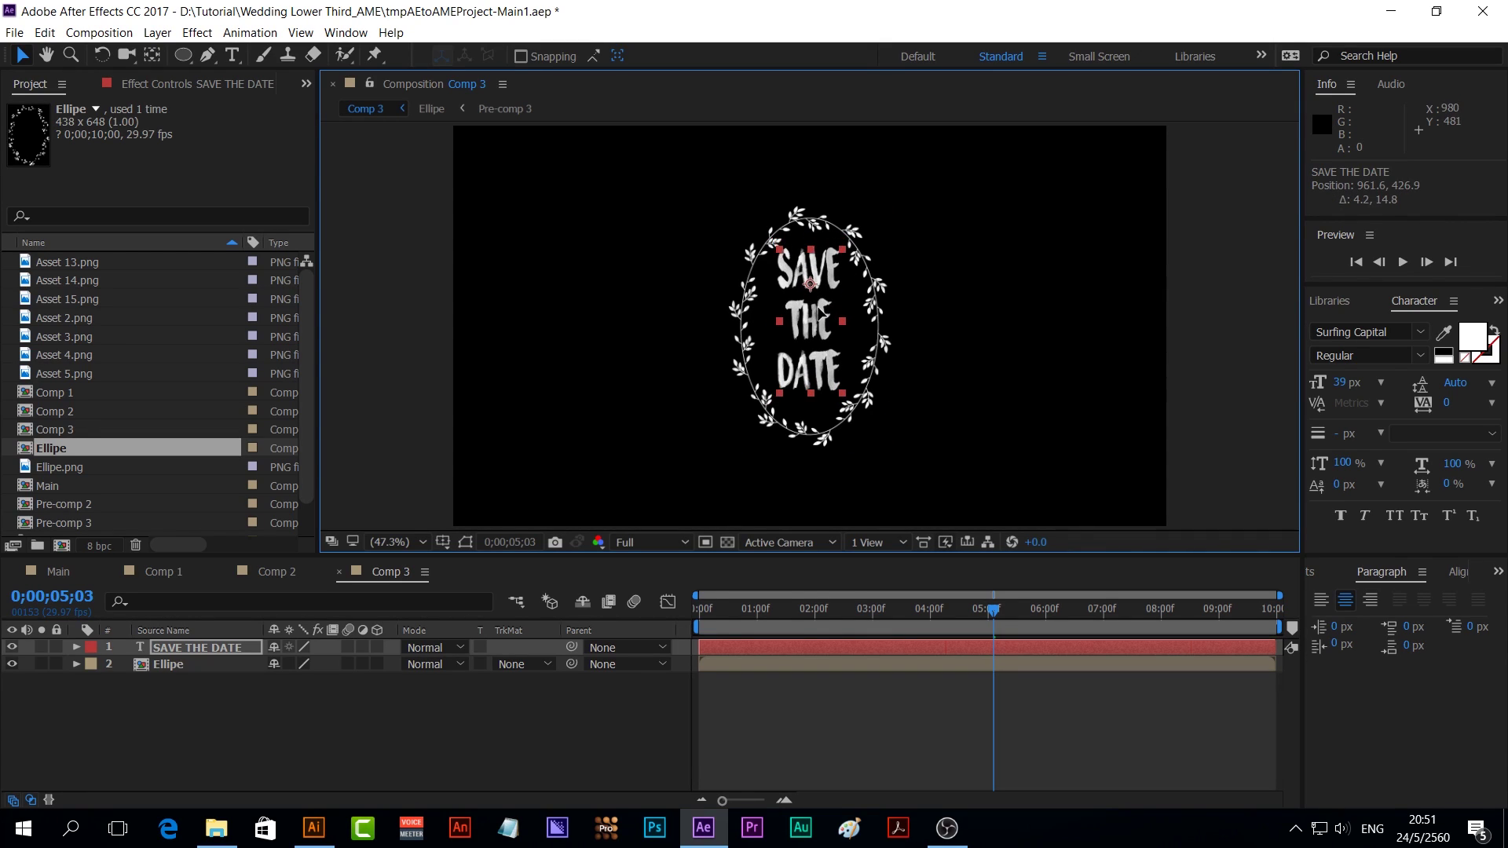
# Shrink the word THE to 23 px and tighten the title's line spacing
pyautogui.doubleClick(793, 333)
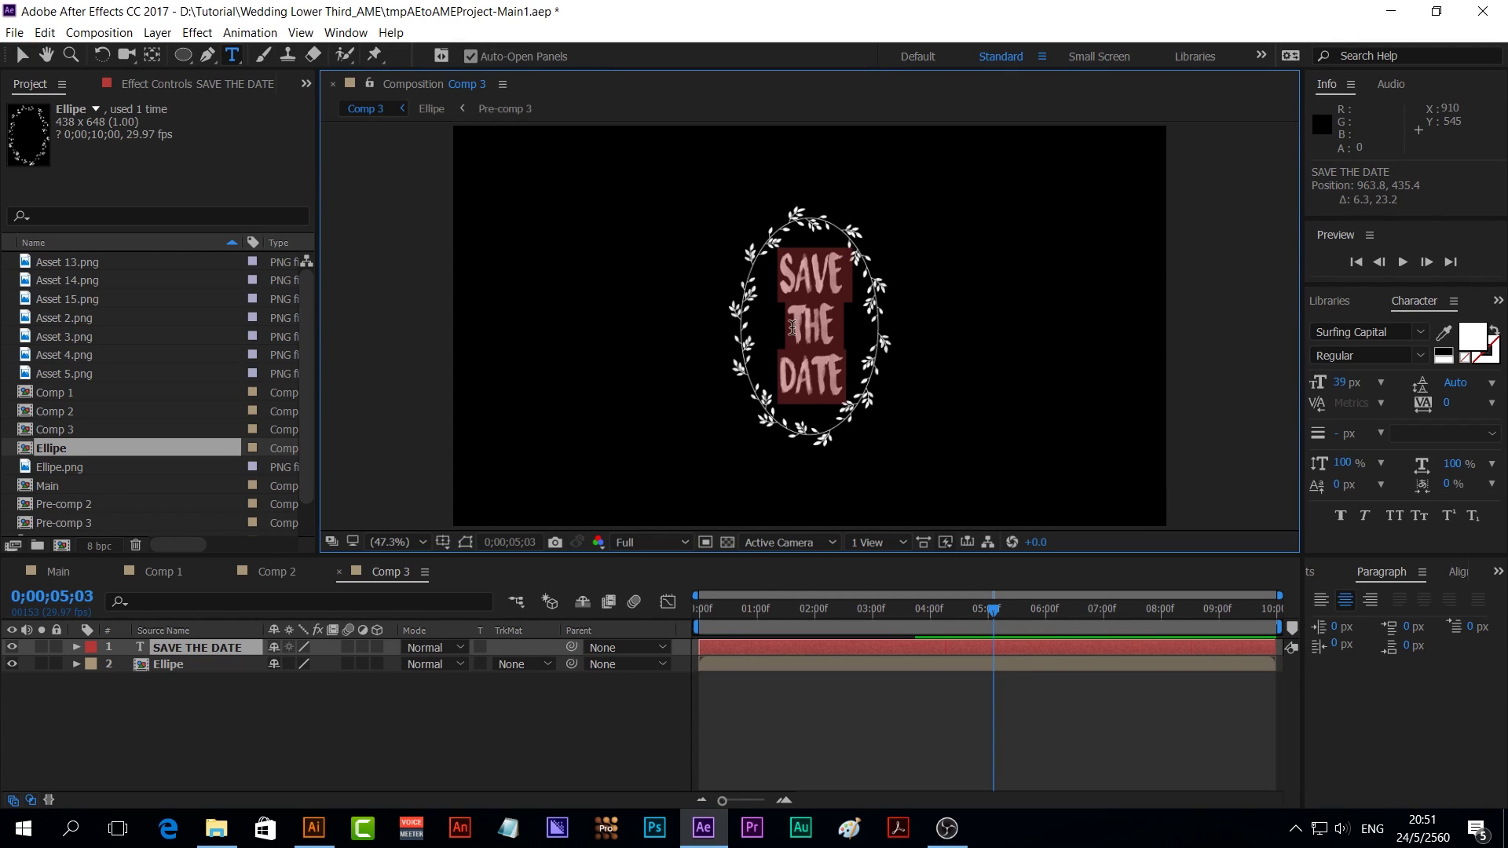
pyautogui.moveTo(789, 326); pyautogui.dragTo(847, 331)
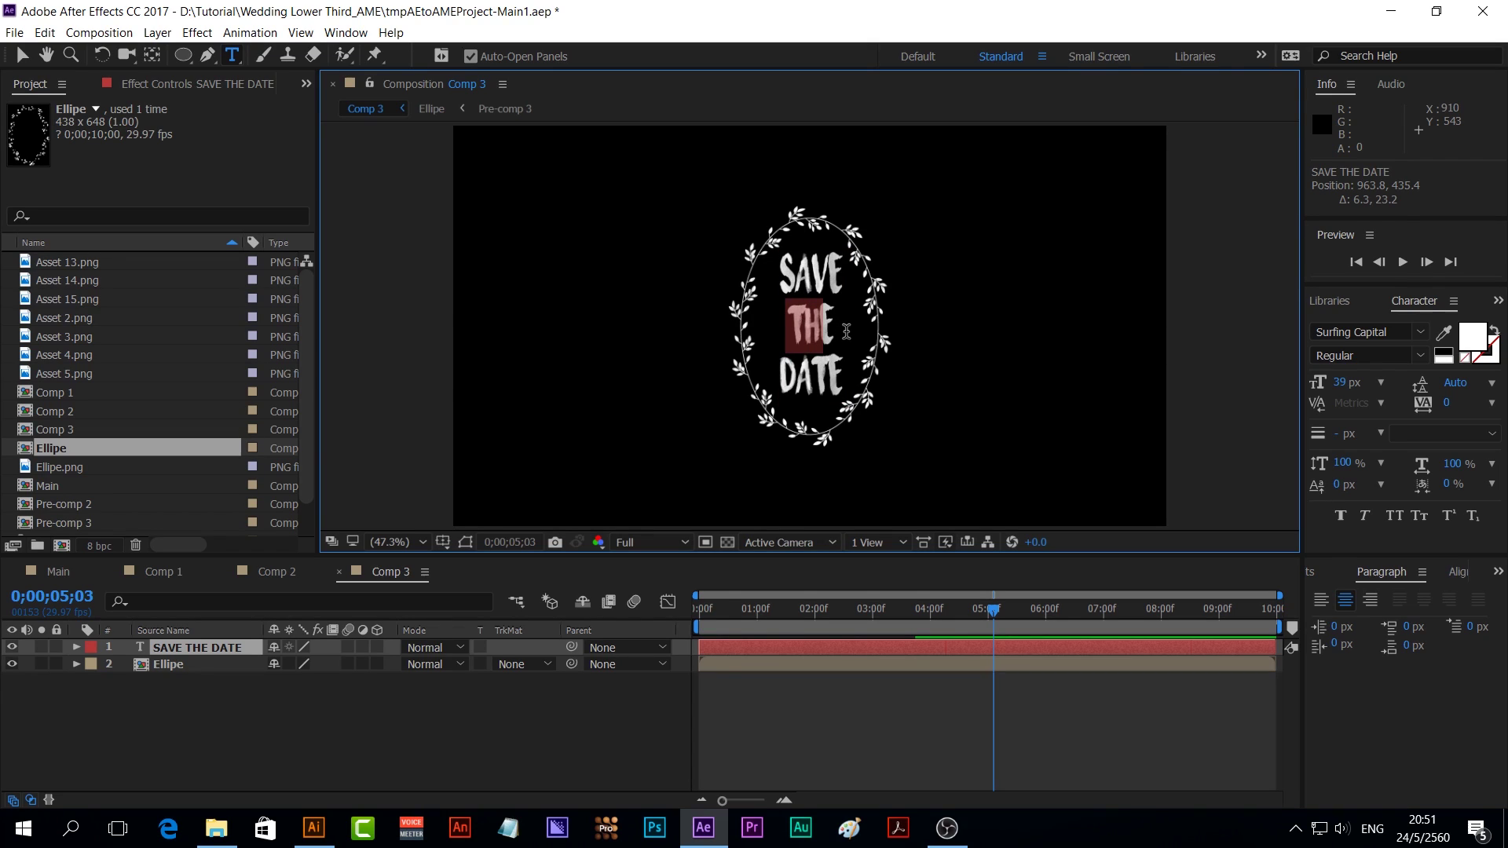
pyautogui.moveTo(1346, 384); pyautogui.dragTo(1333, 385)
pyautogui.moveTo(1450, 383); pyautogui.dragTo(1490, 403)
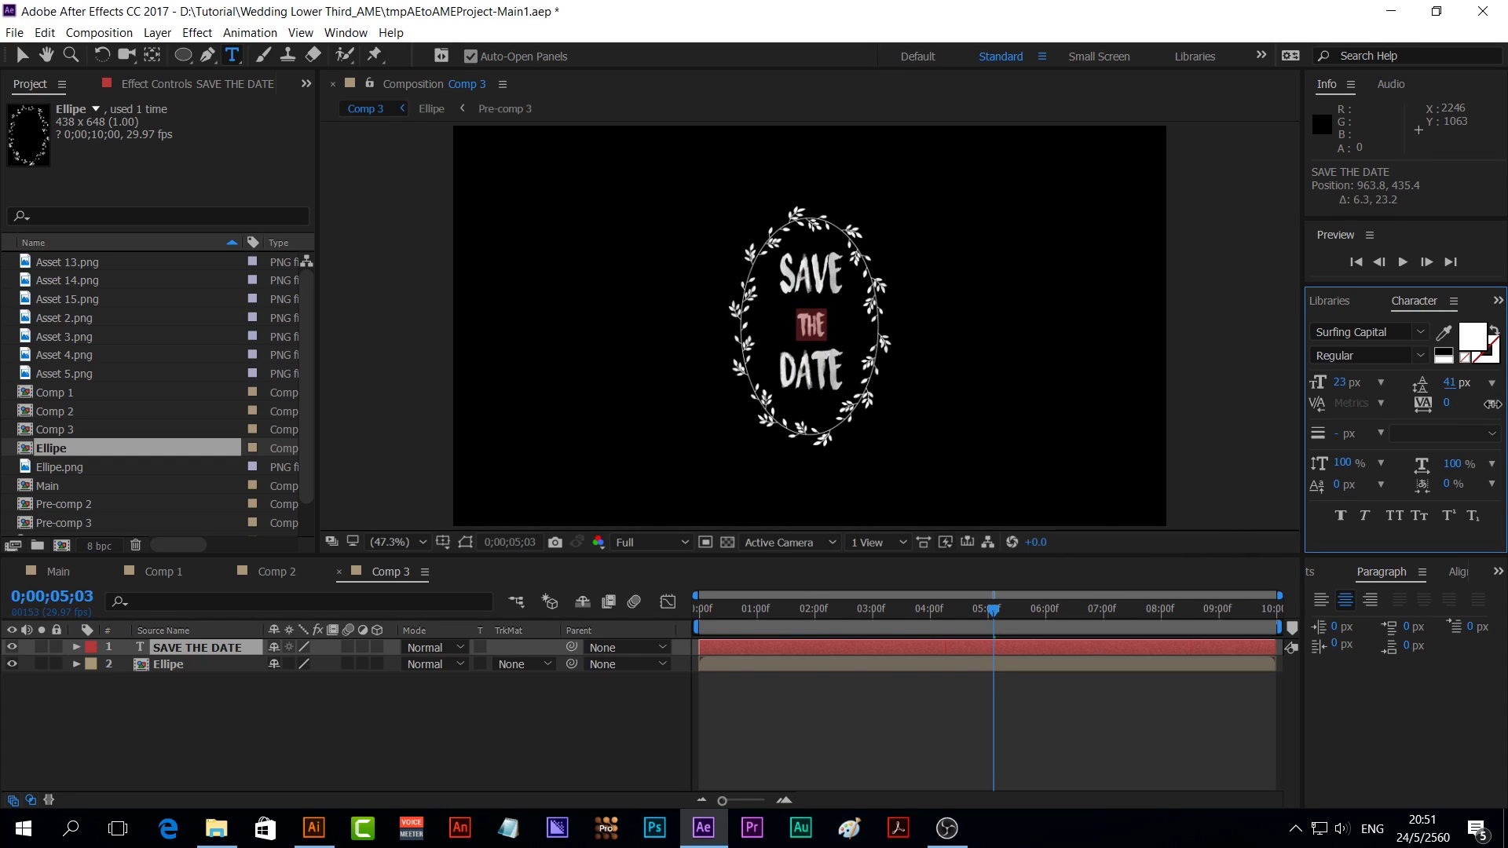
pyautogui.click(541, 719)
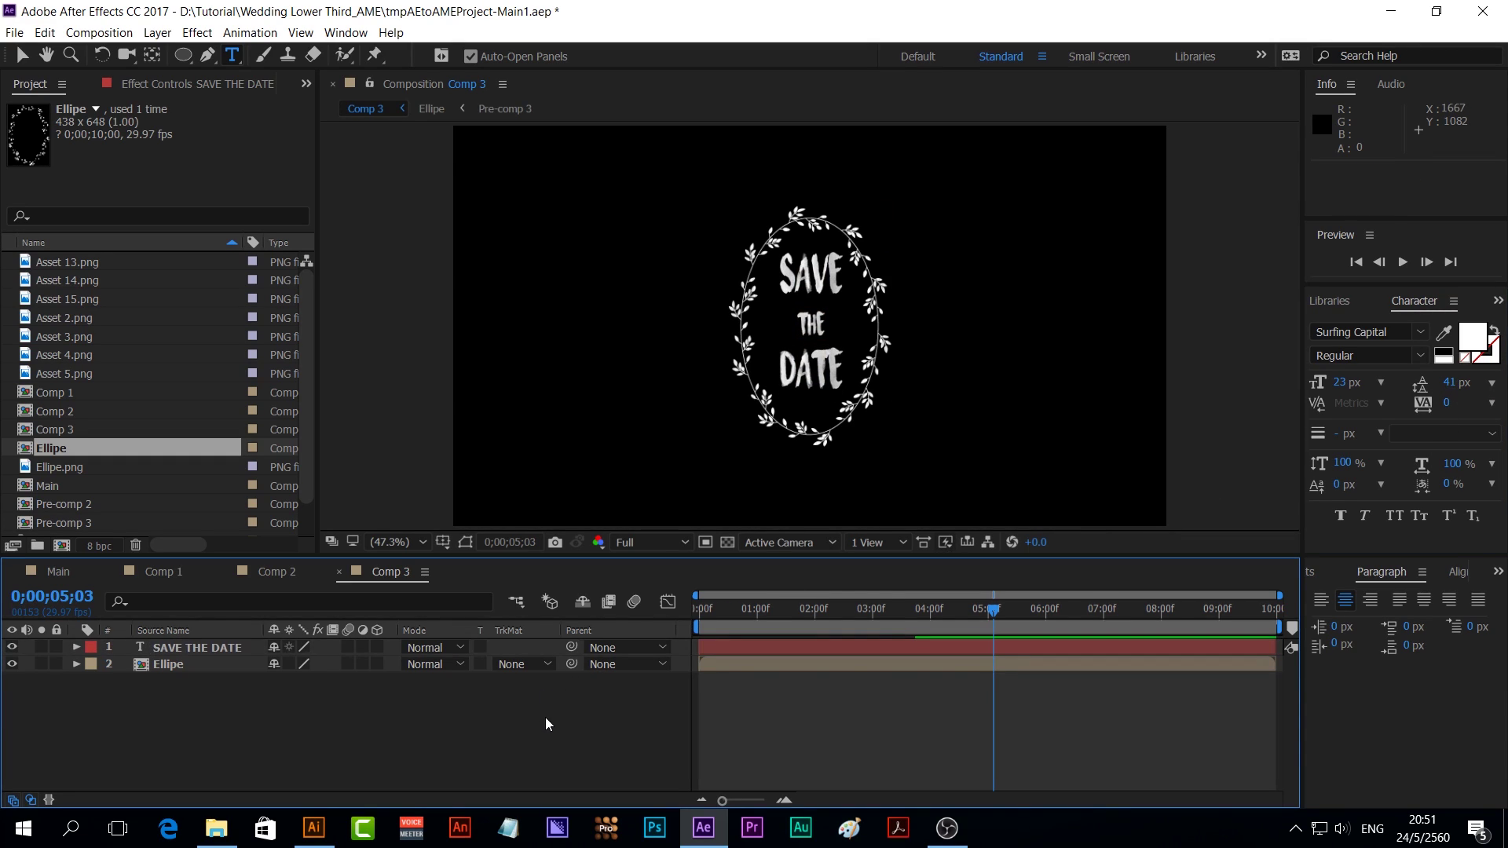
pyautogui.click(210, 643)
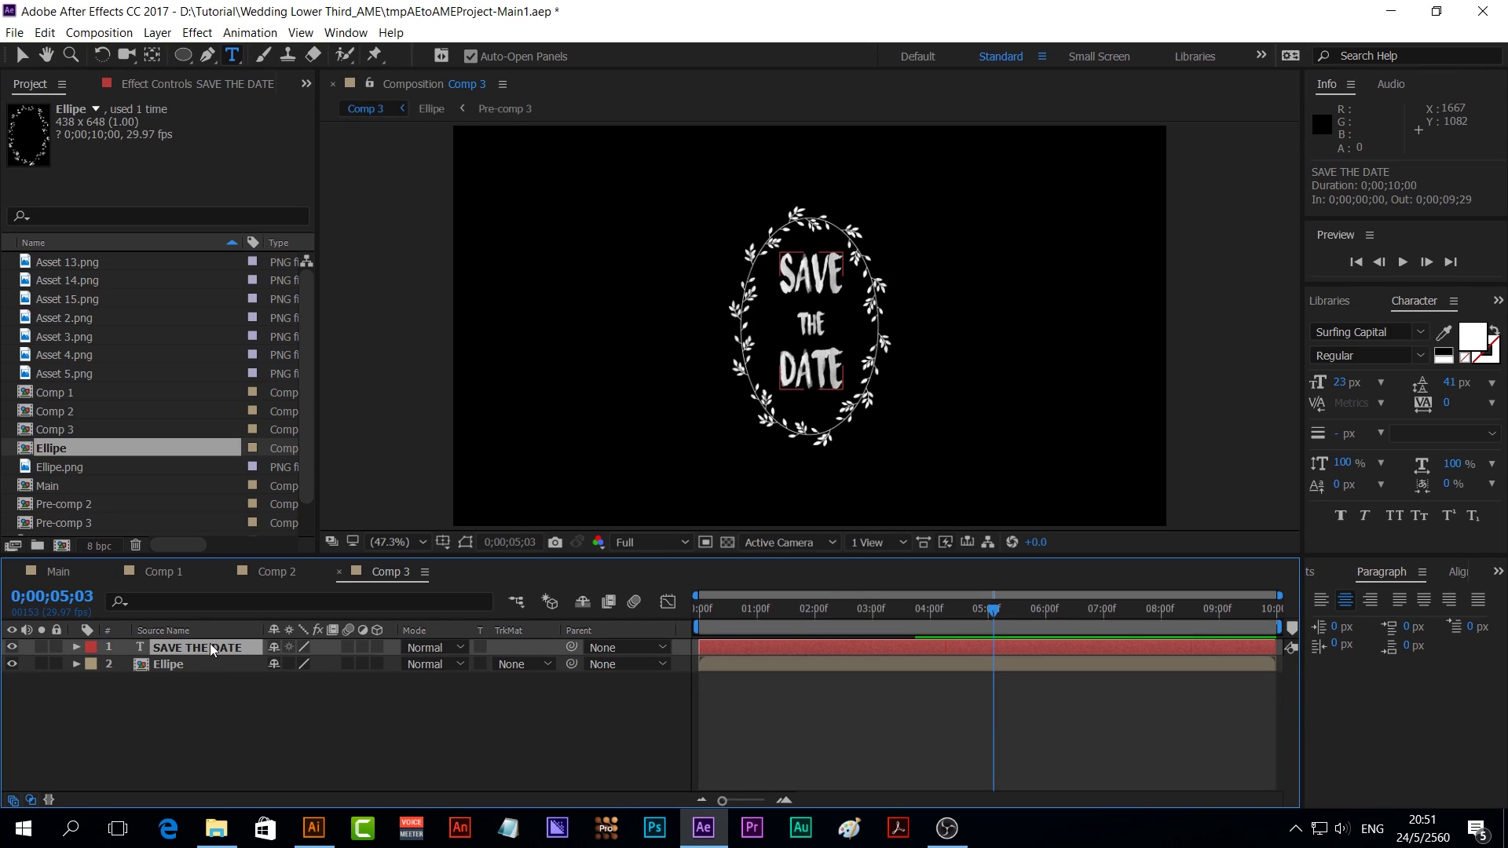
# Clear the tint search in Effects & Presets and expand Animation Presets down to the Presets folder
pyautogui.click(1496, 573)
pyautogui.click(1453, 596)
pyautogui.write('tint')
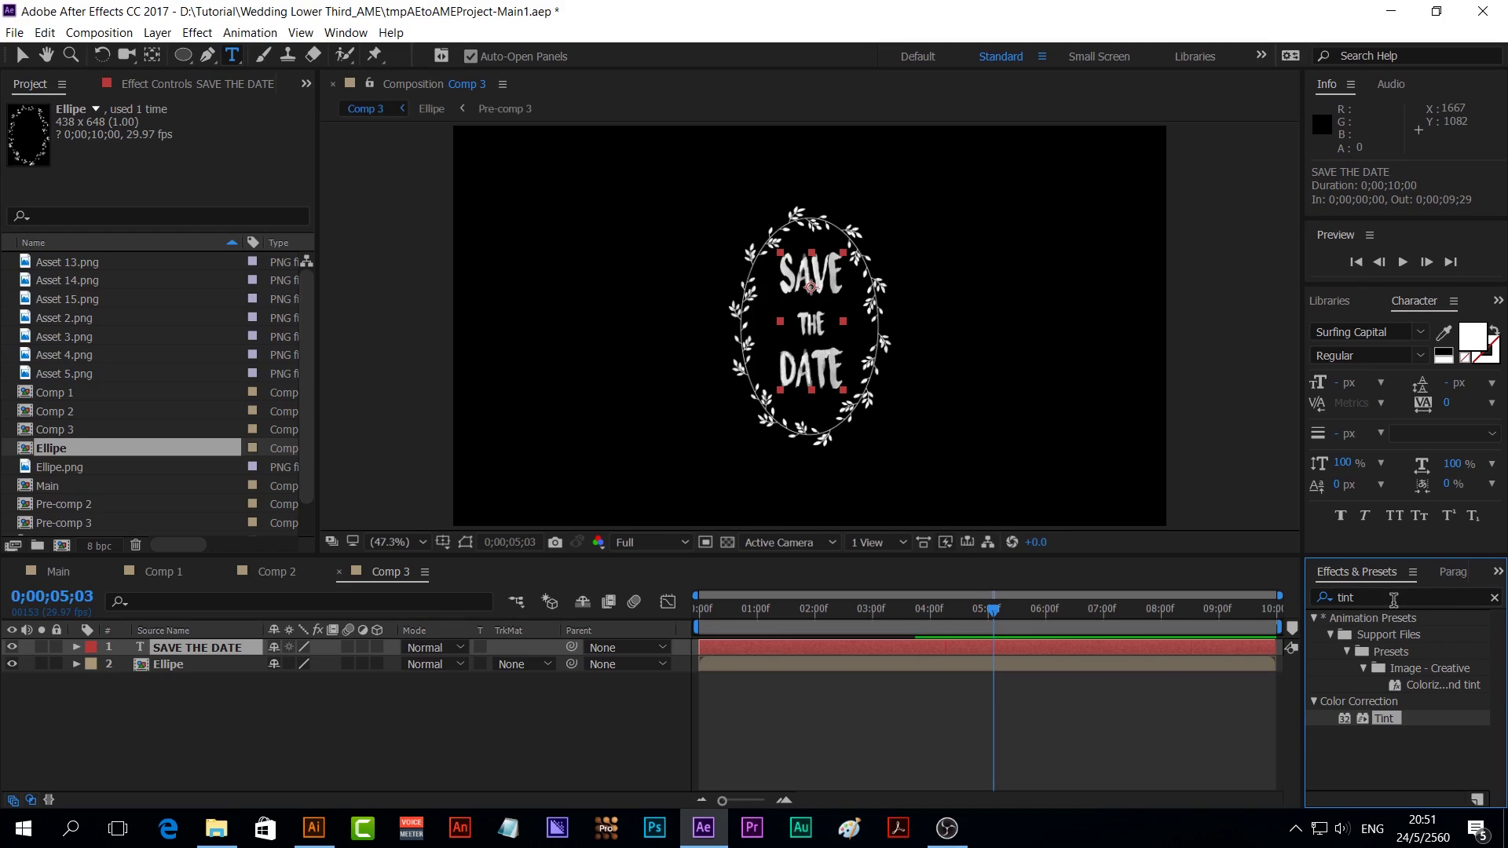
pyautogui.click(1392, 599)
pyautogui.press('BackSpace')
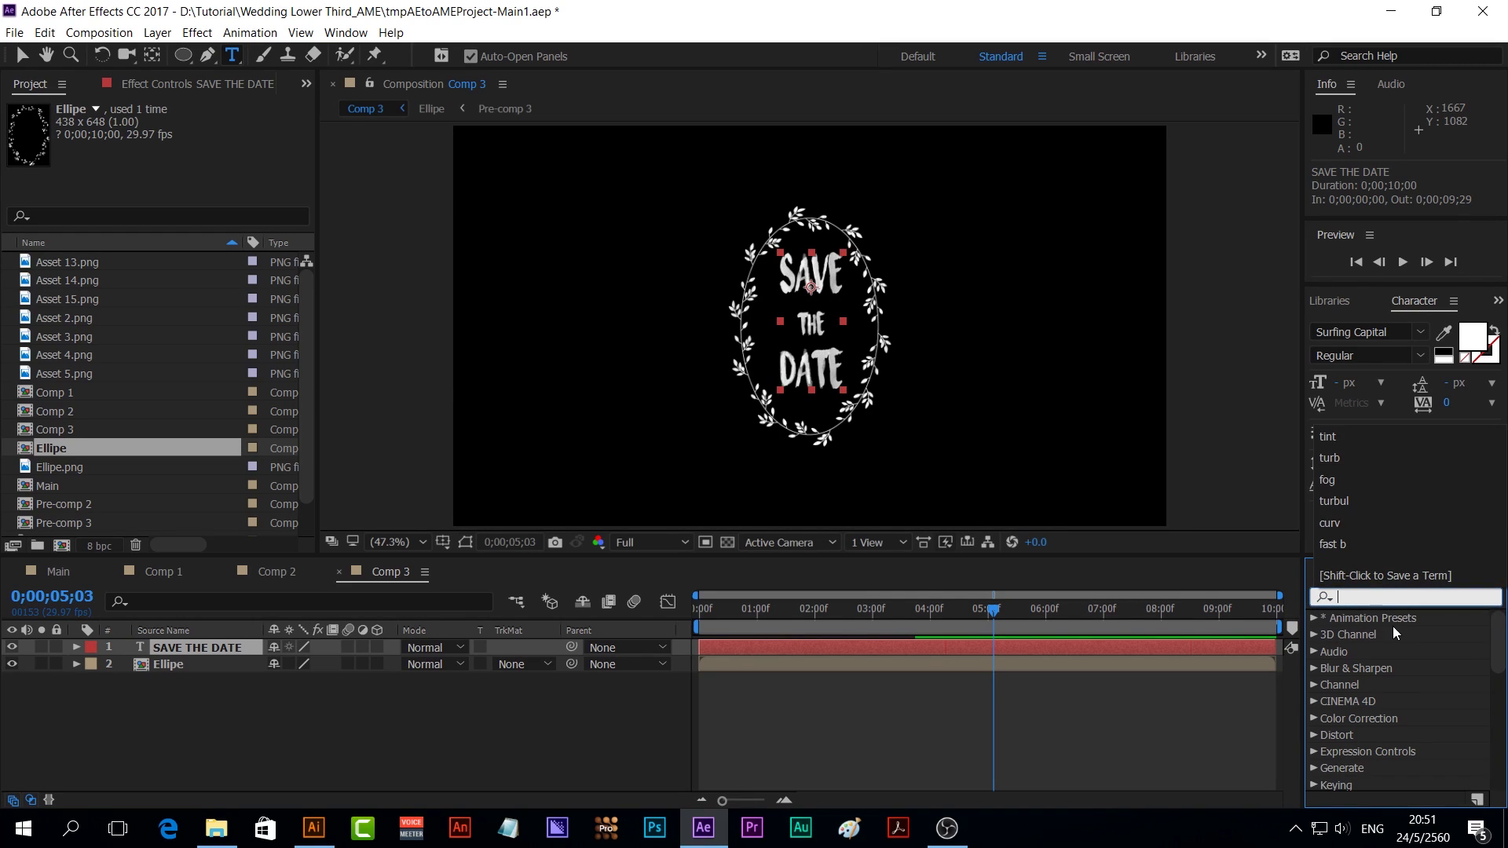
pyautogui.click(1311, 617)
pyautogui.click(1311, 617)
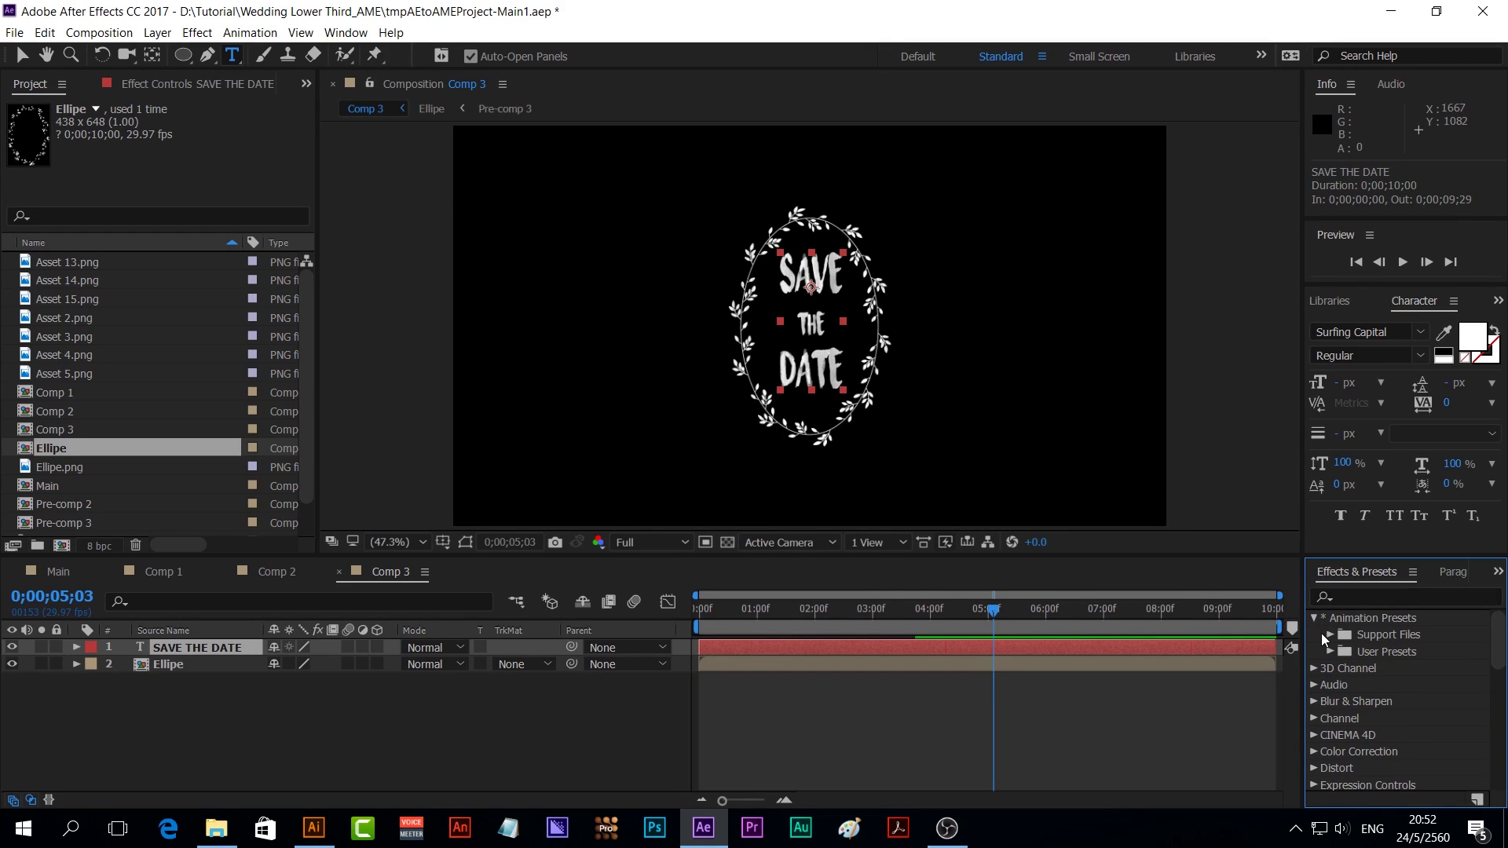
pyautogui.click(1330, 633)
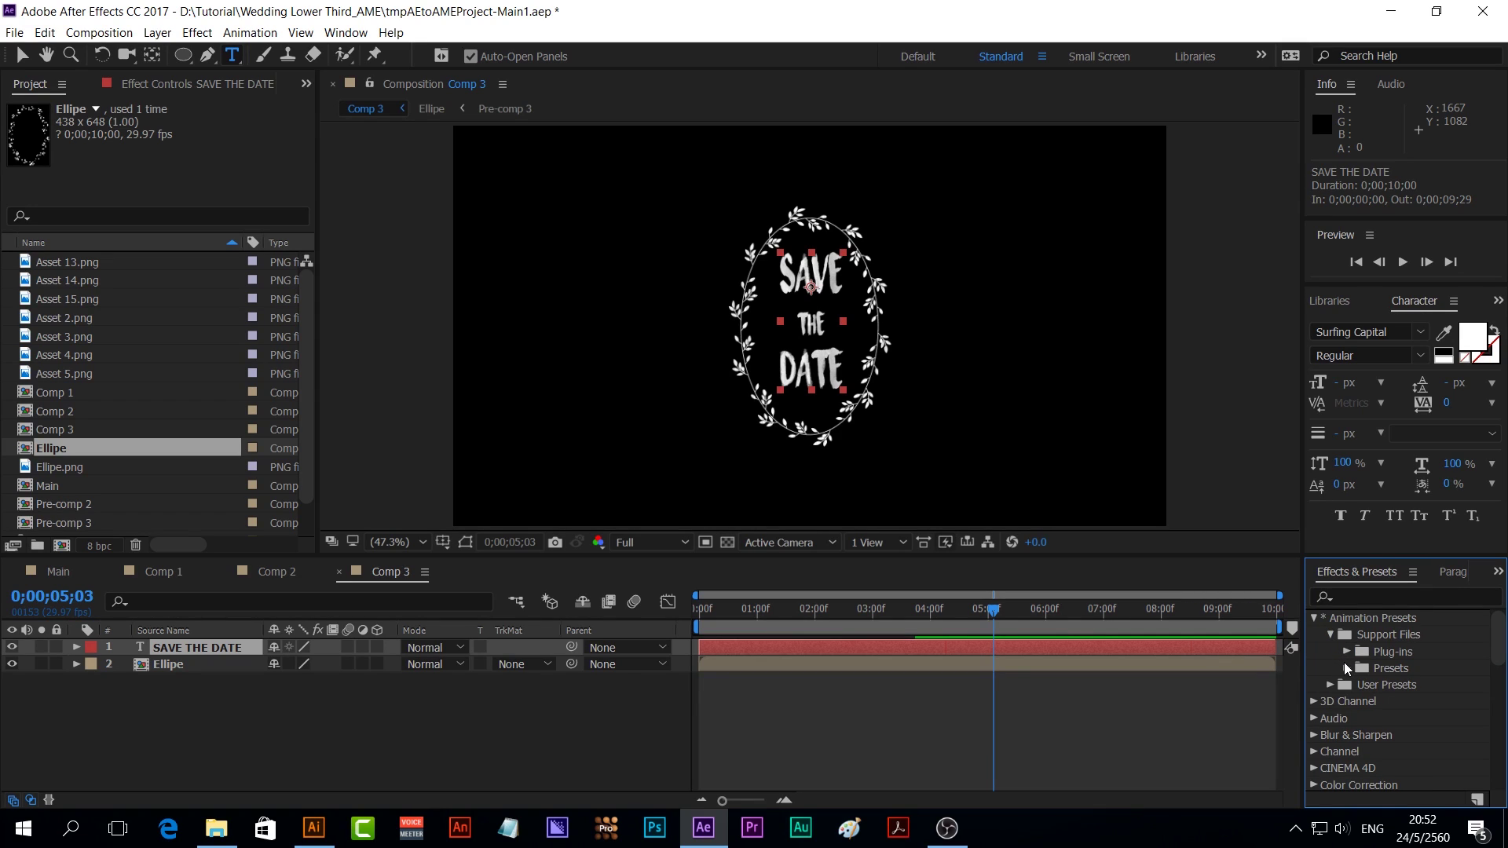
pyautogui.click(1346, 667)
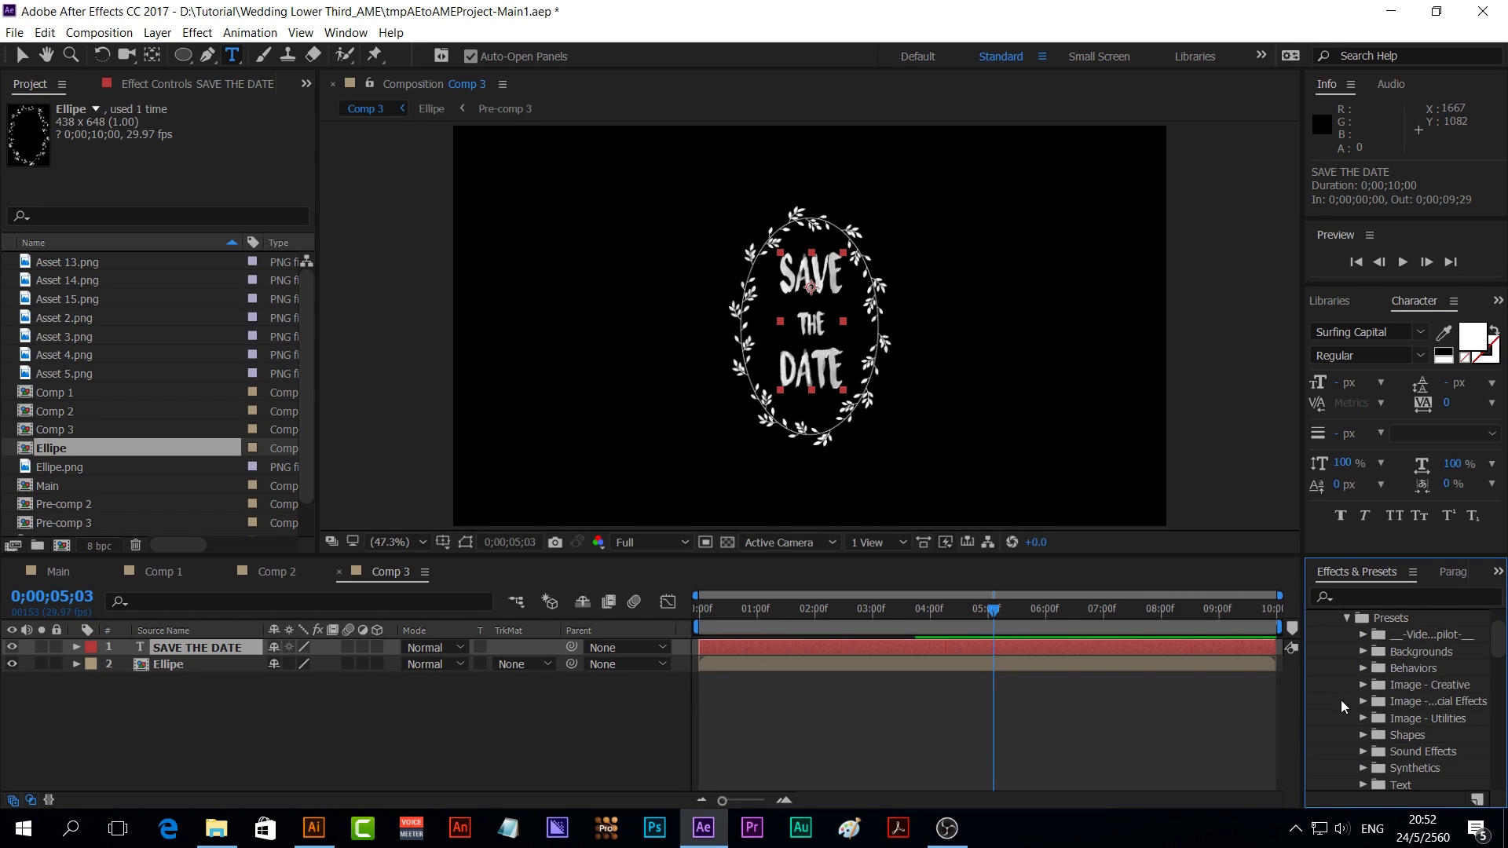
pyautogui.scroll(-3, 1341, 699)
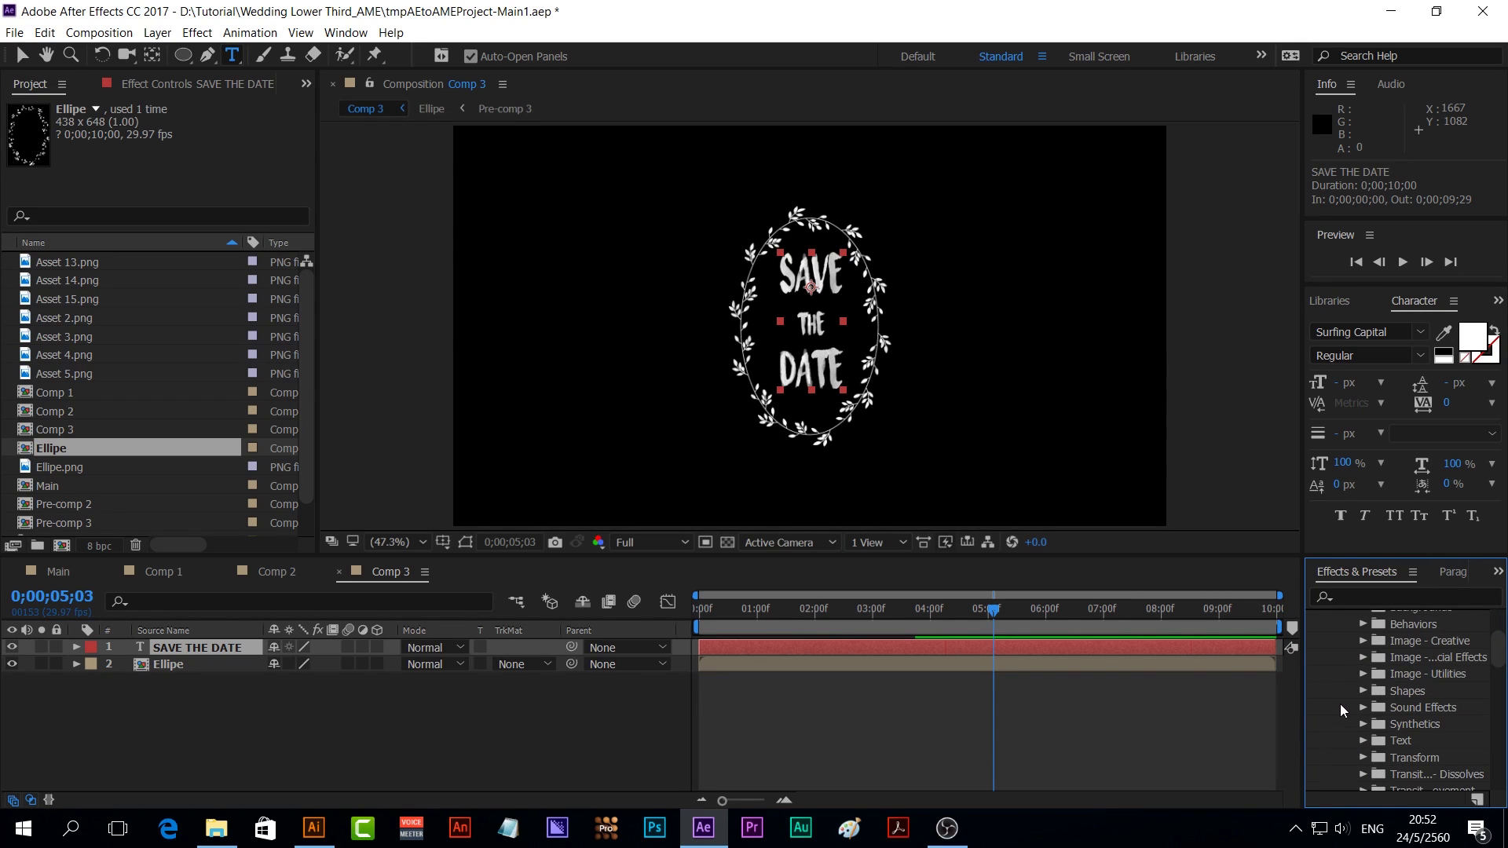
# Apply the Text > Fill and Stroke stroke preset to SAVE THE DATE
pyautogui.click(1363, 742)
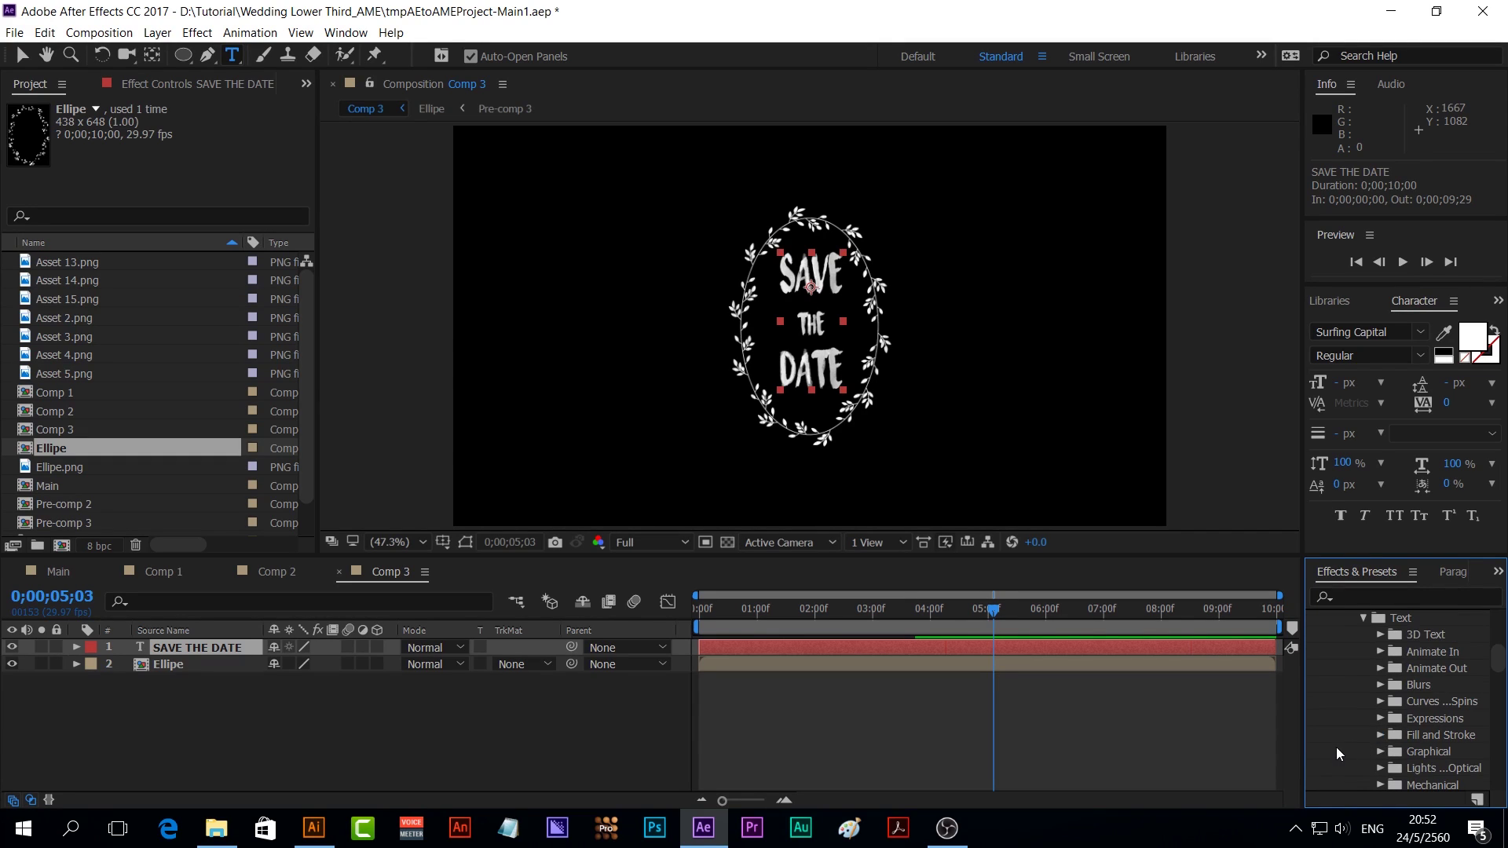
pyautogui.scroll(-1, 1335, 741)
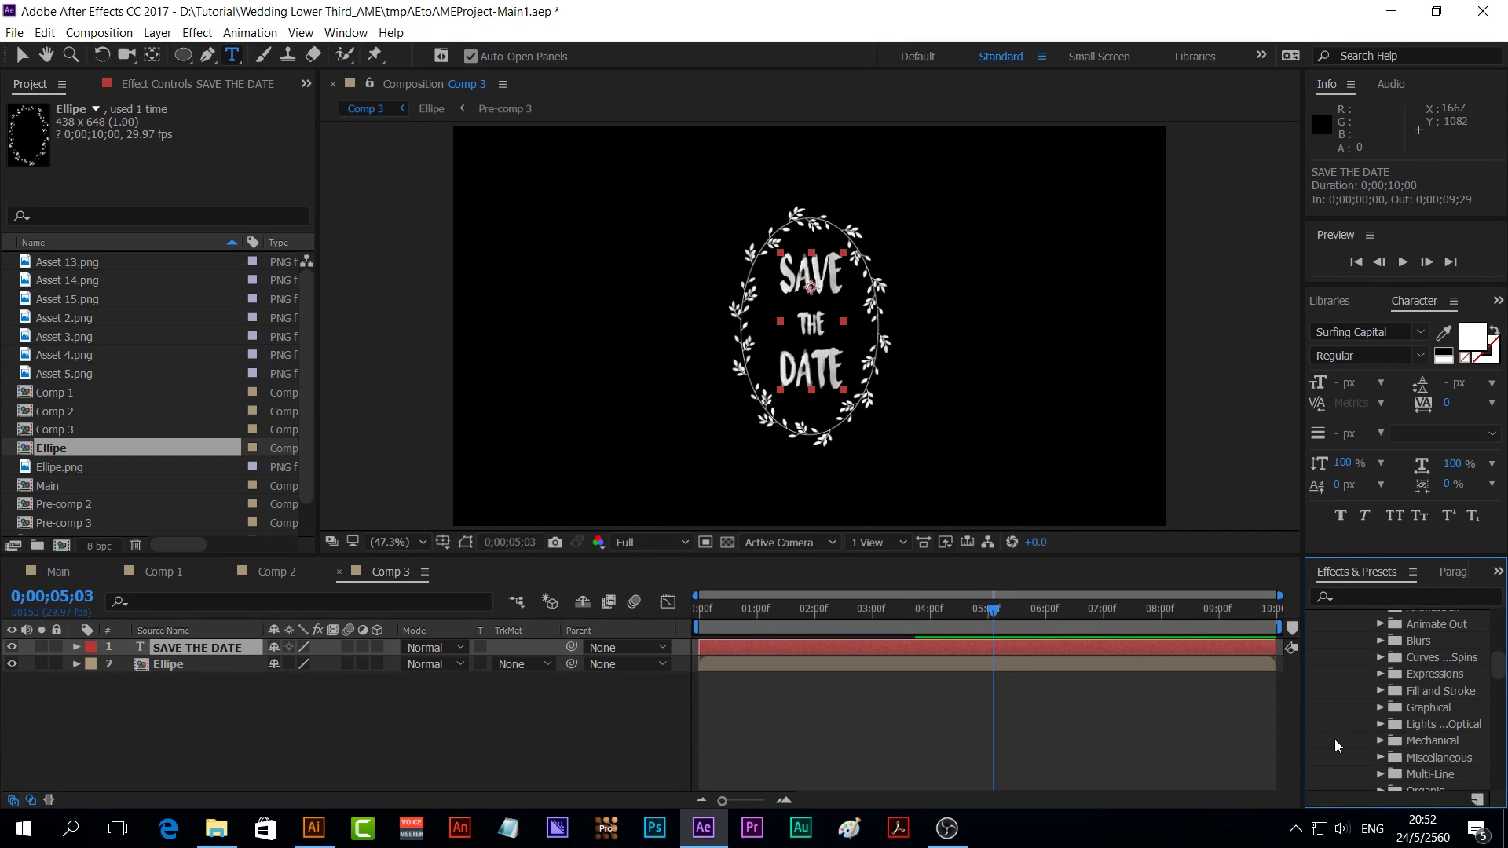
pyautogui.scroll(-1, 1335, 741)
pyautogui.scroll(-1, 1335, 742)
pyautogui.scroll(-1, 1335, 745)
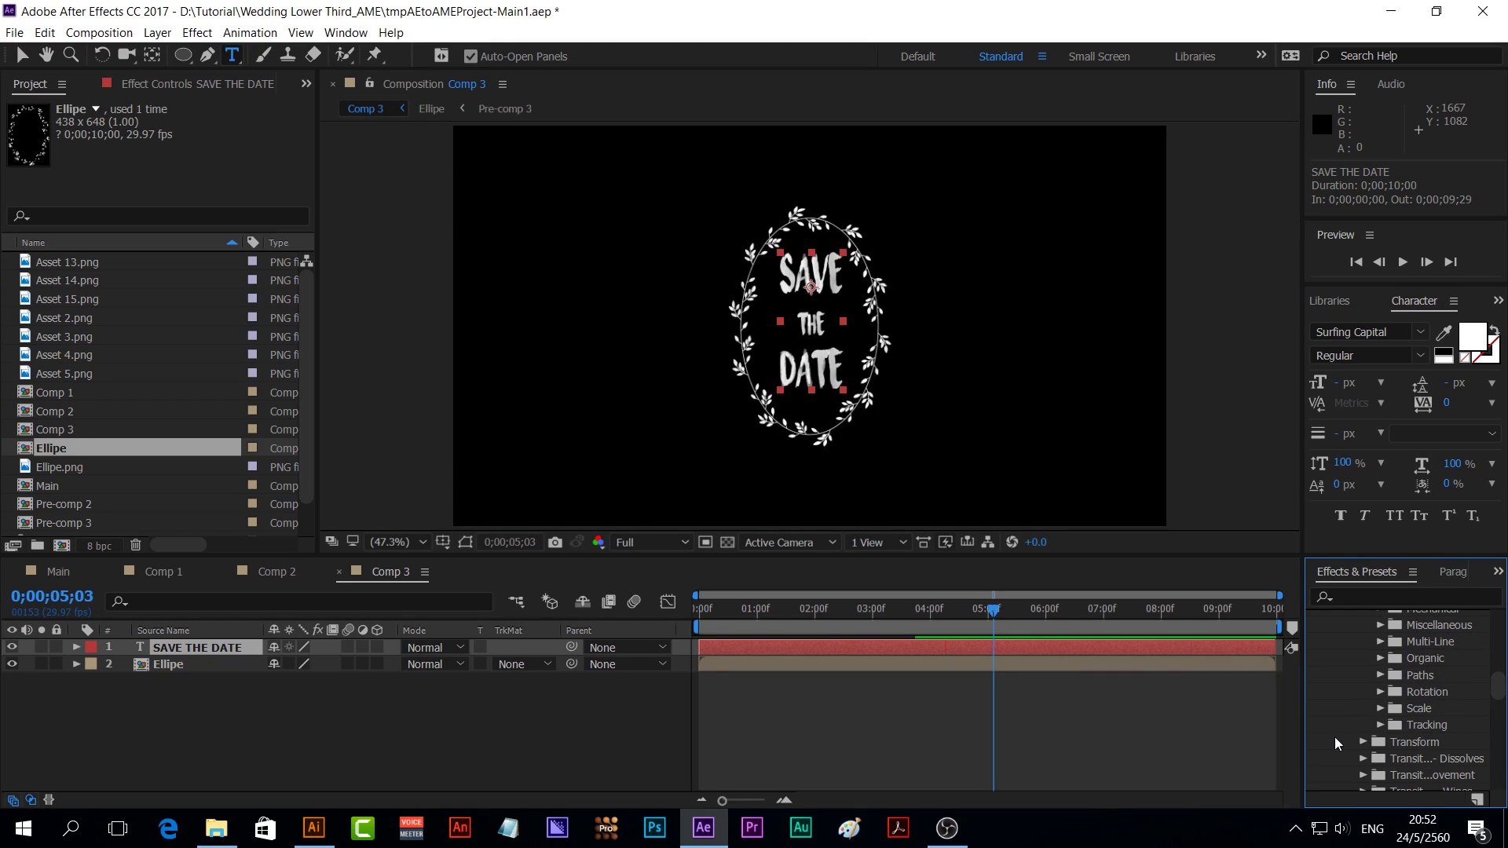
pyautogui.scroll(1, 1335, 743)
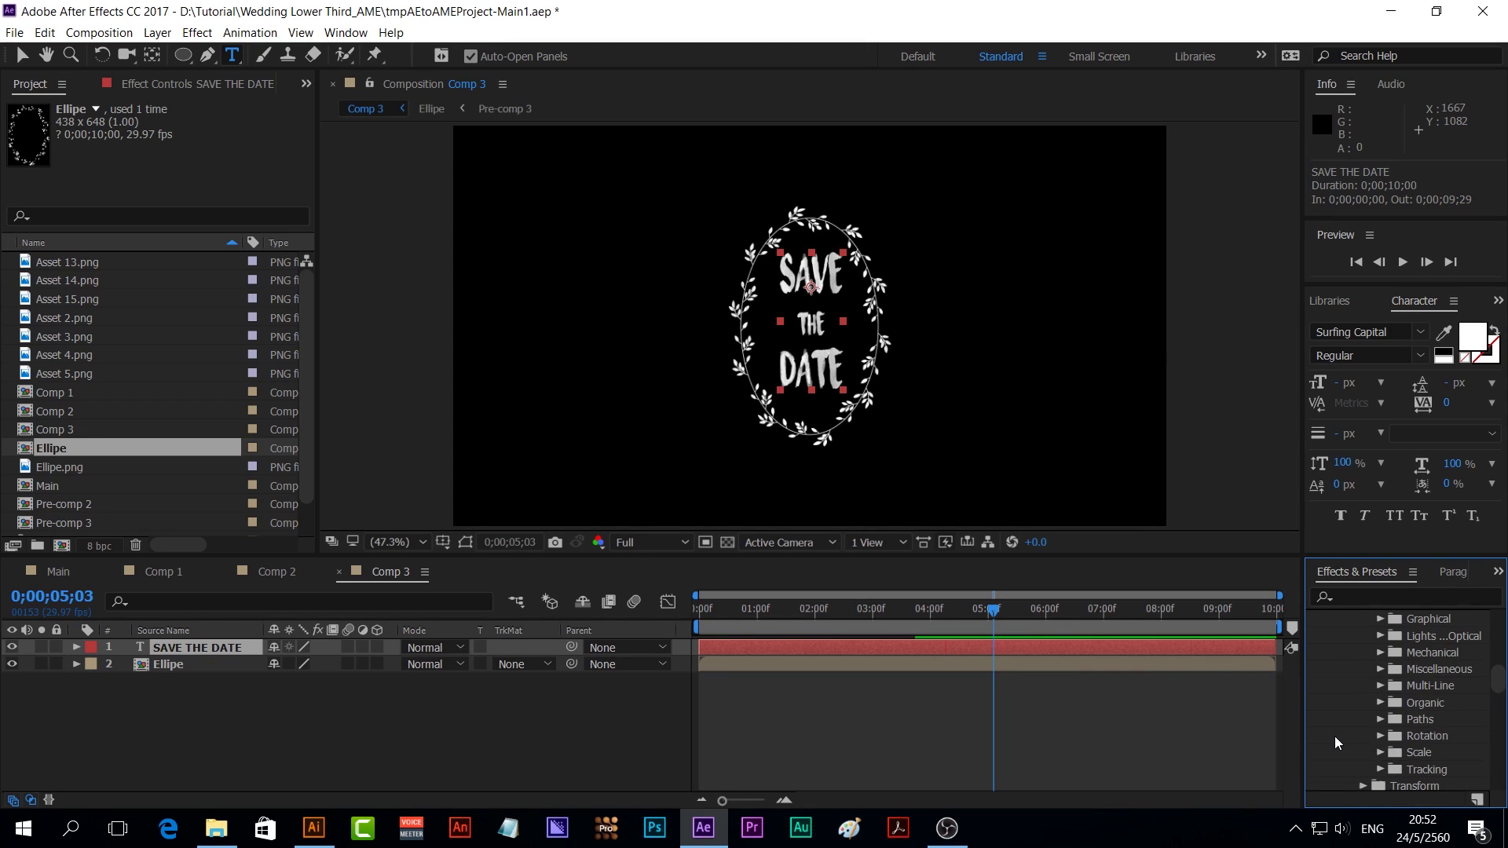
pyautogui.scroll(1, 1335, 733)
pyautogui.scroll(1, 1335, 733)
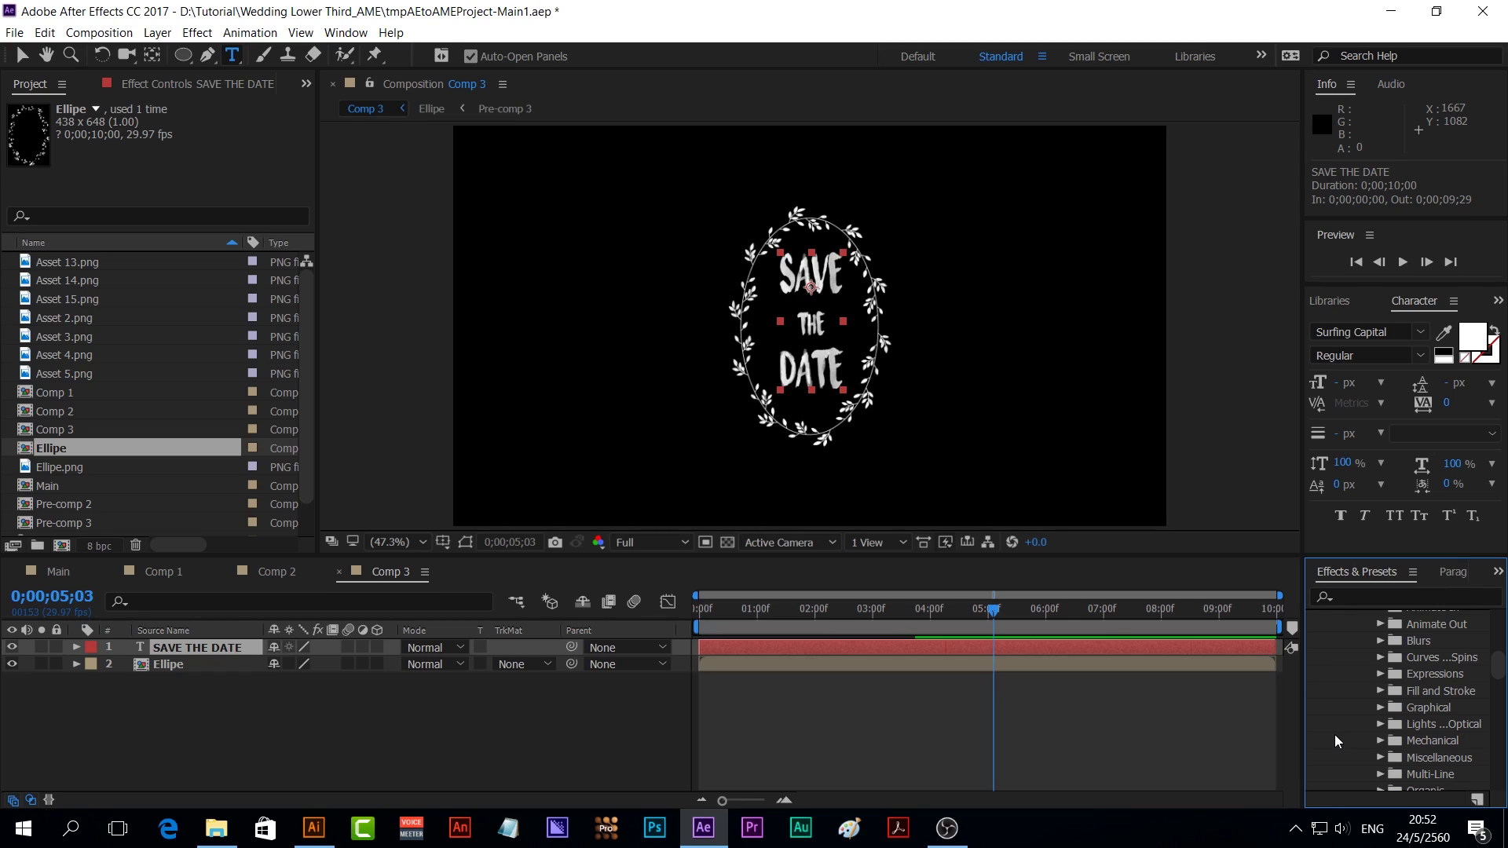
pyautogui.click(1382, 691)
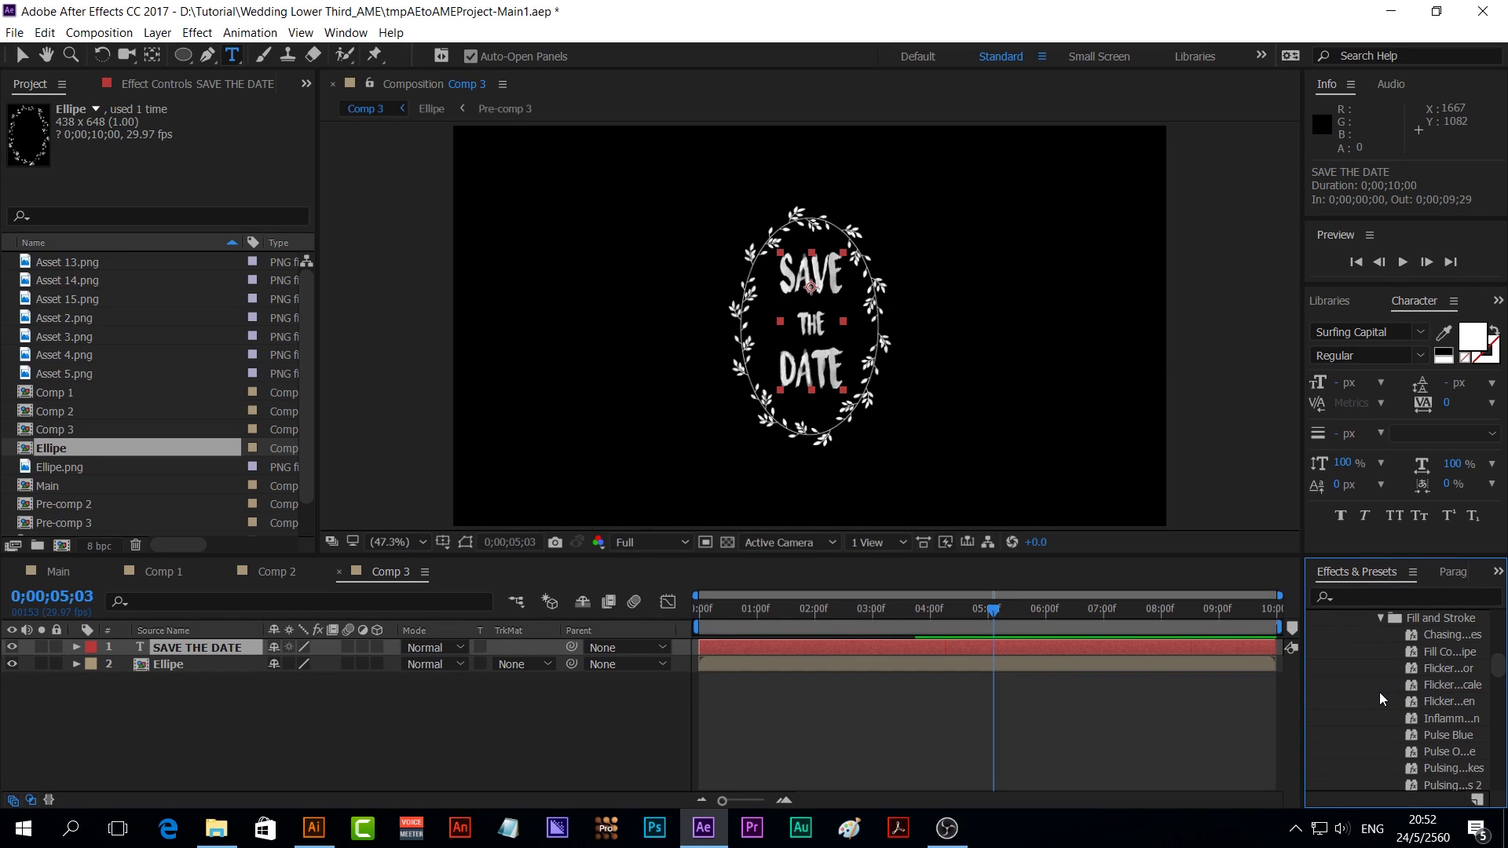
pyautogui.scroll(-1, 1378, 691)
pyautogui.scroll(-1, 1379, 691)
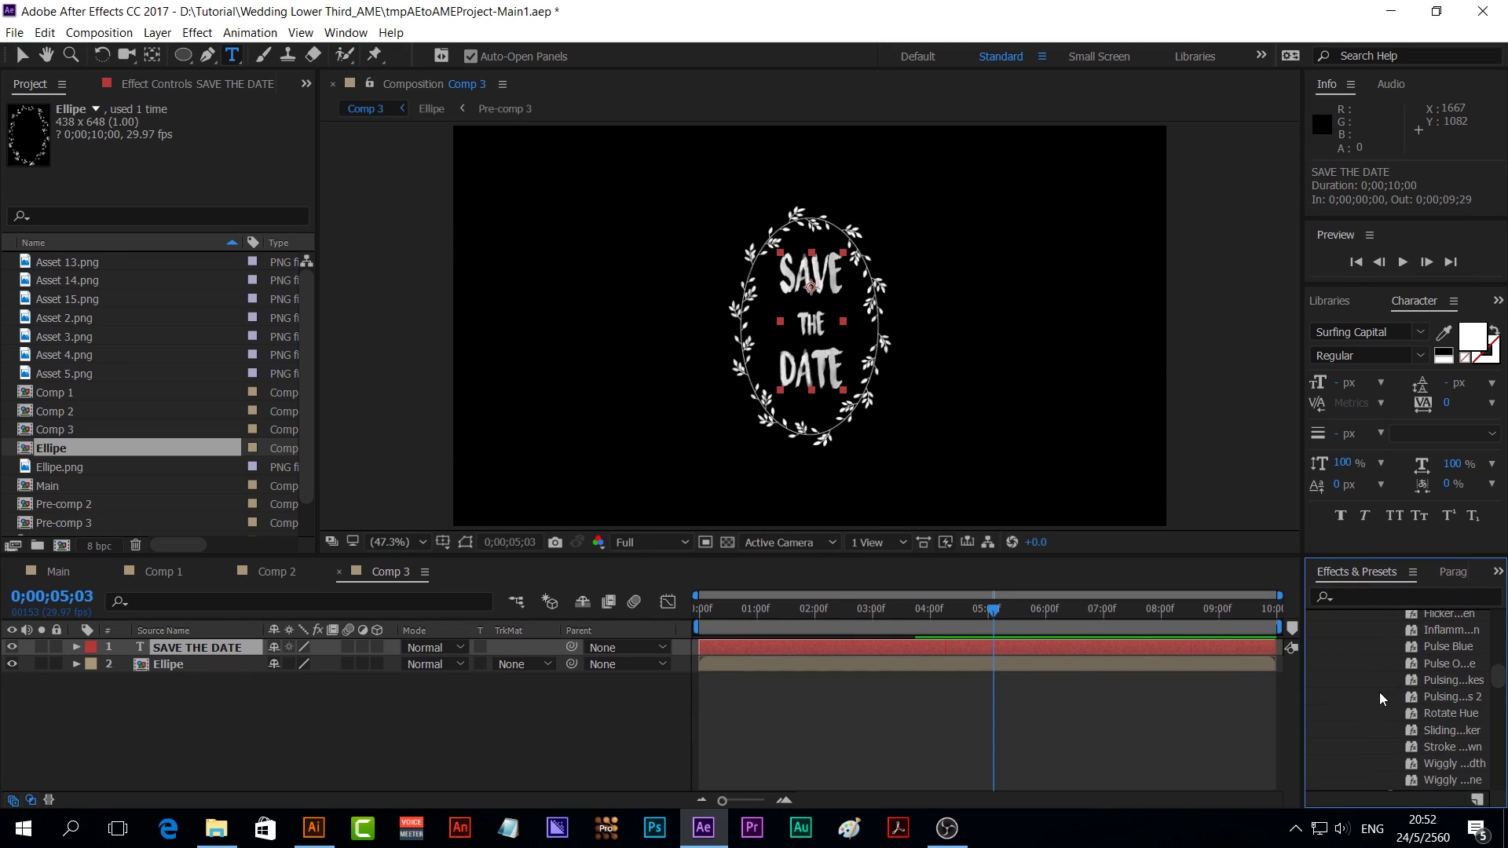
pyautogui.scroll(-1, 1379, 691)
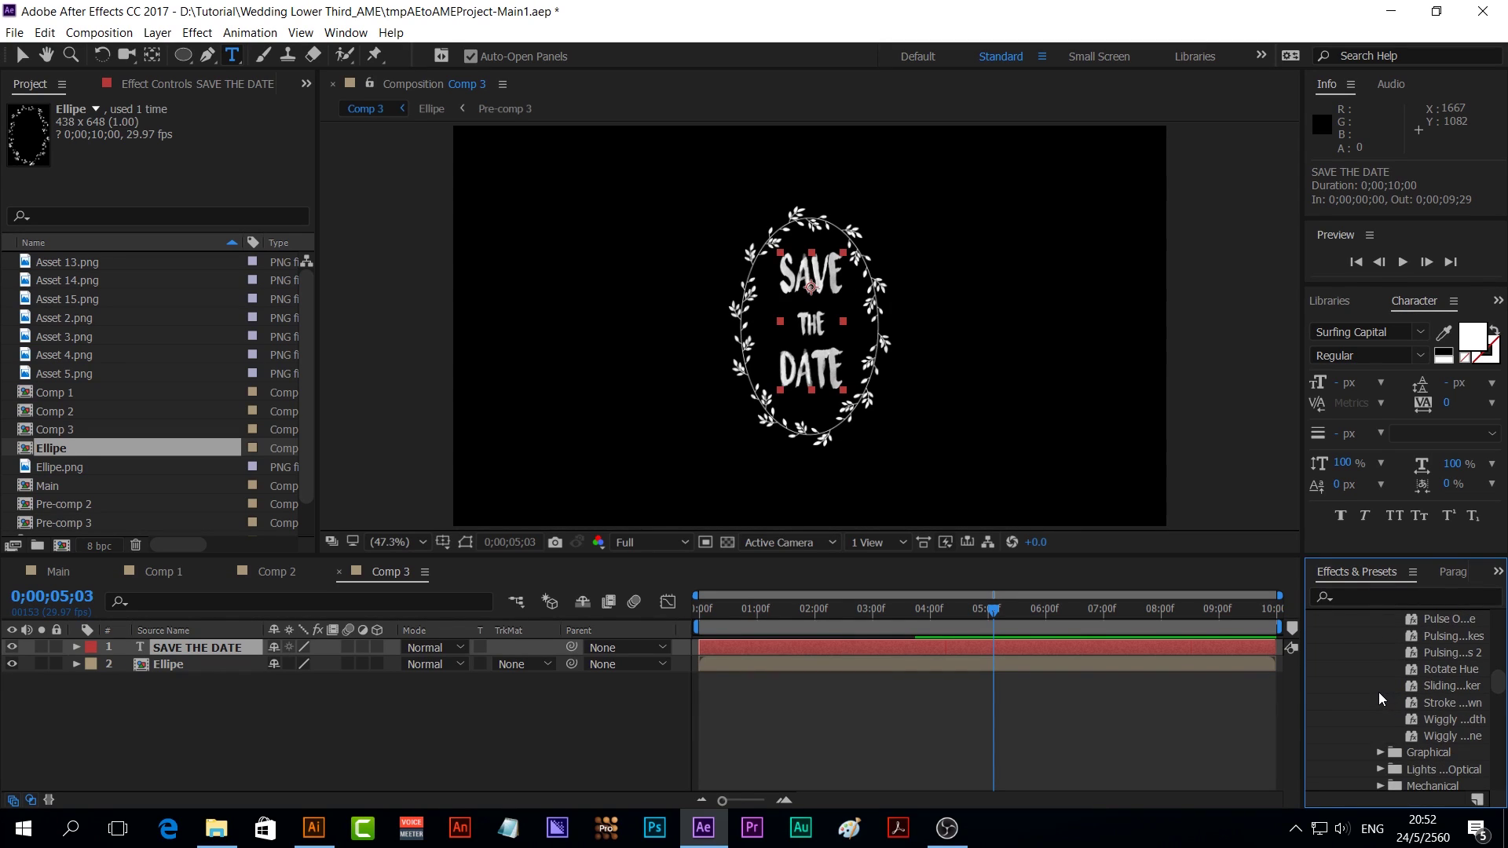
pyautogui.doubleClick(1443, 701)
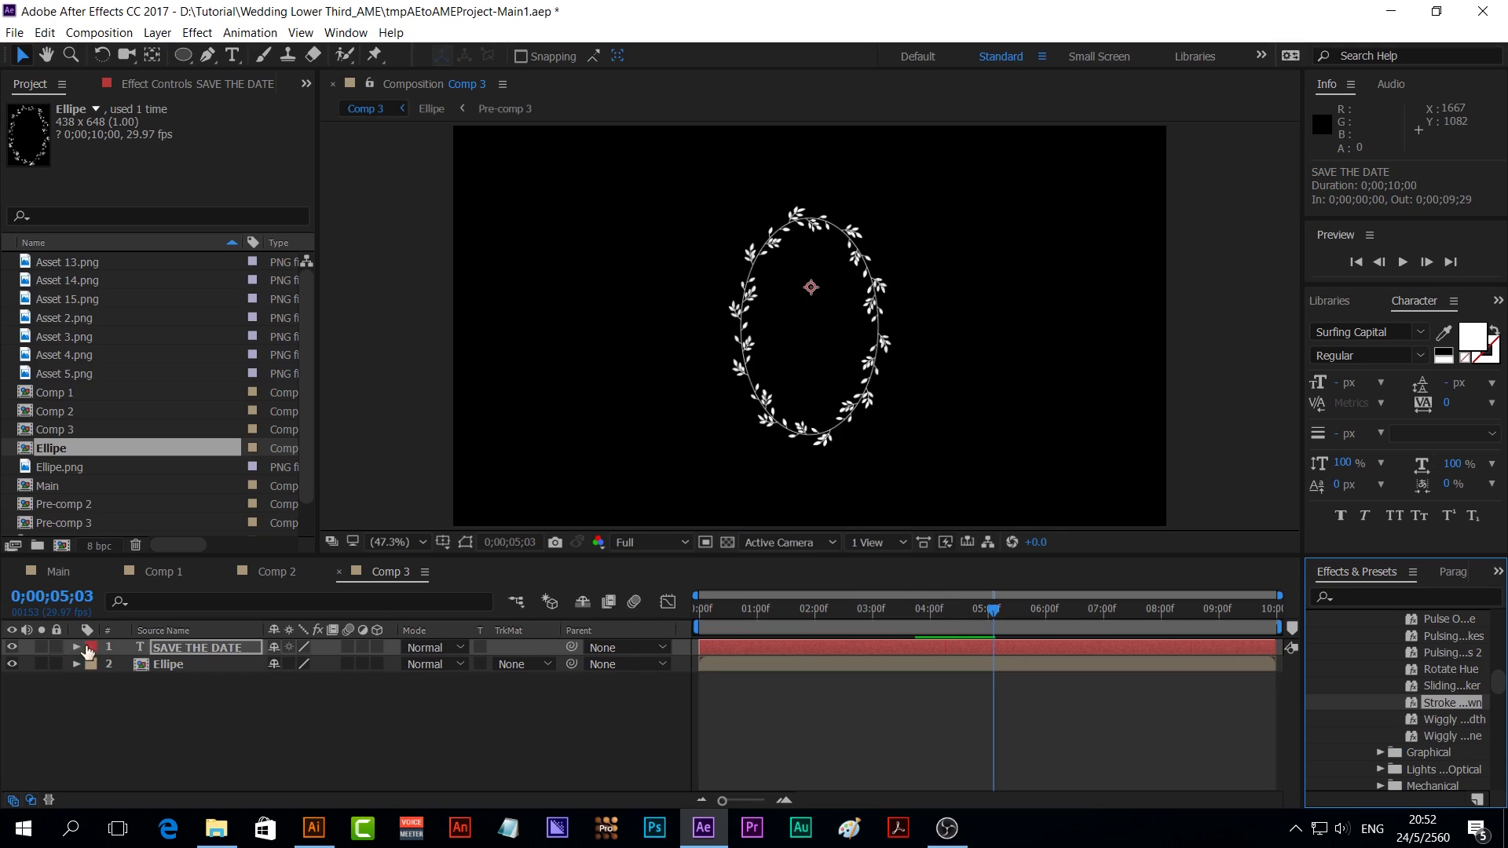
# Set the SAVE THE DATE layer's base stroke colour to orange
pyautogui.click(167, 650)
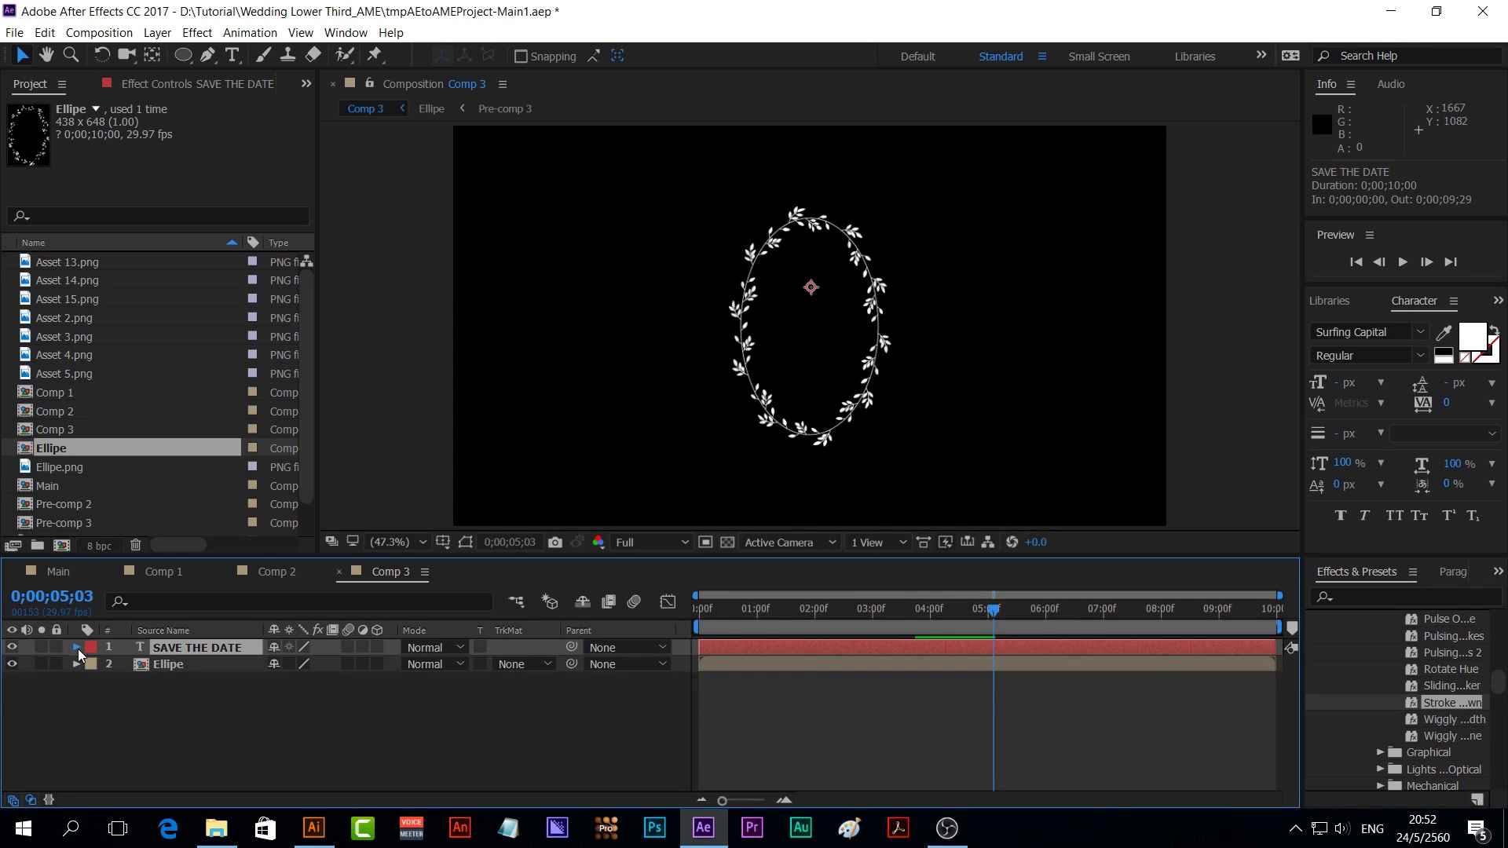
pyautogui.click(77, 647)
pyautogui.click(92, 663)
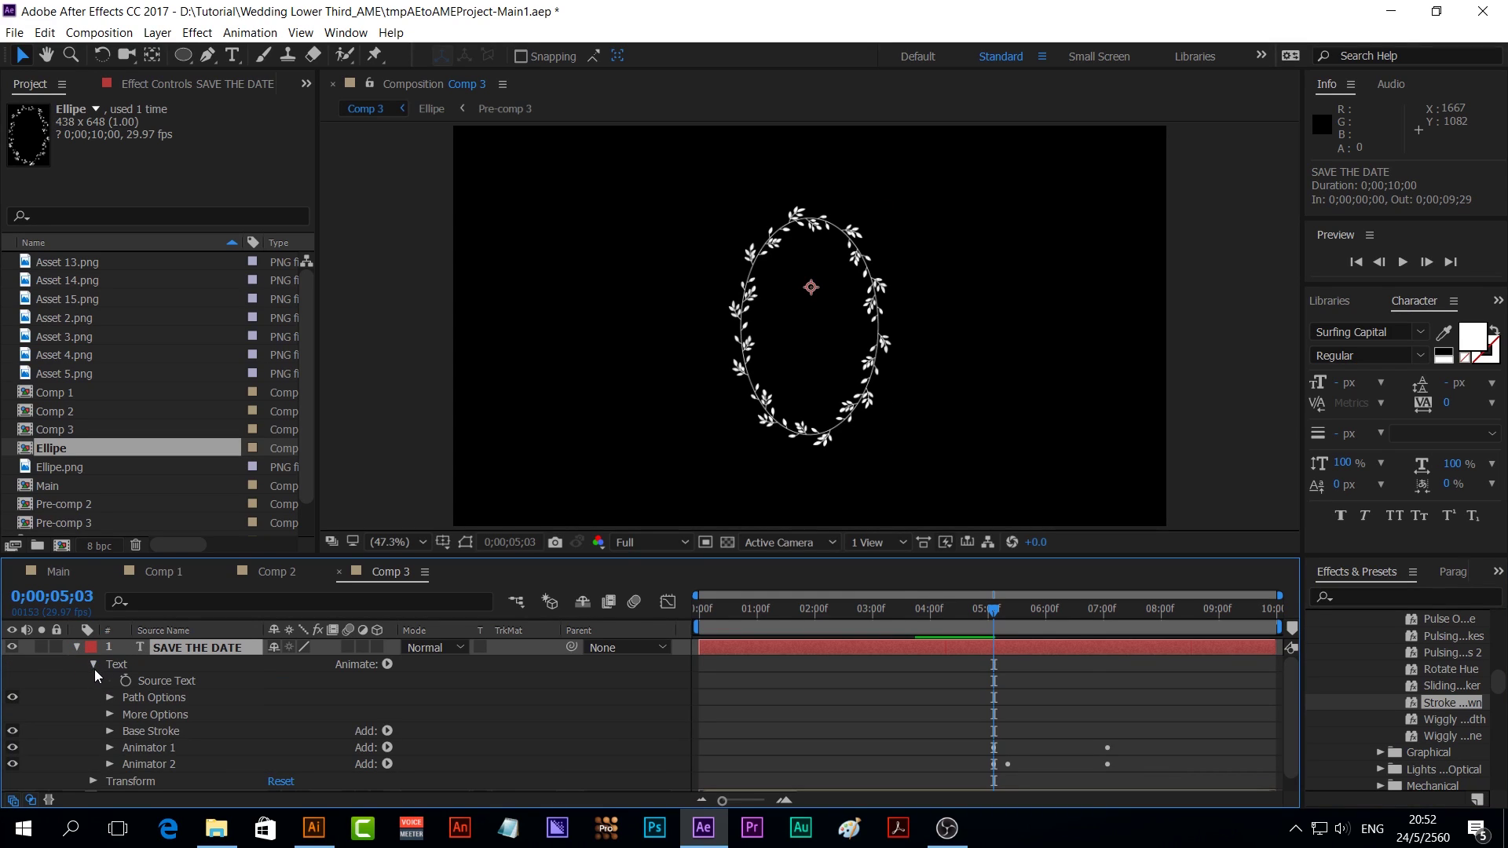
pyautogui.click(110, 747)
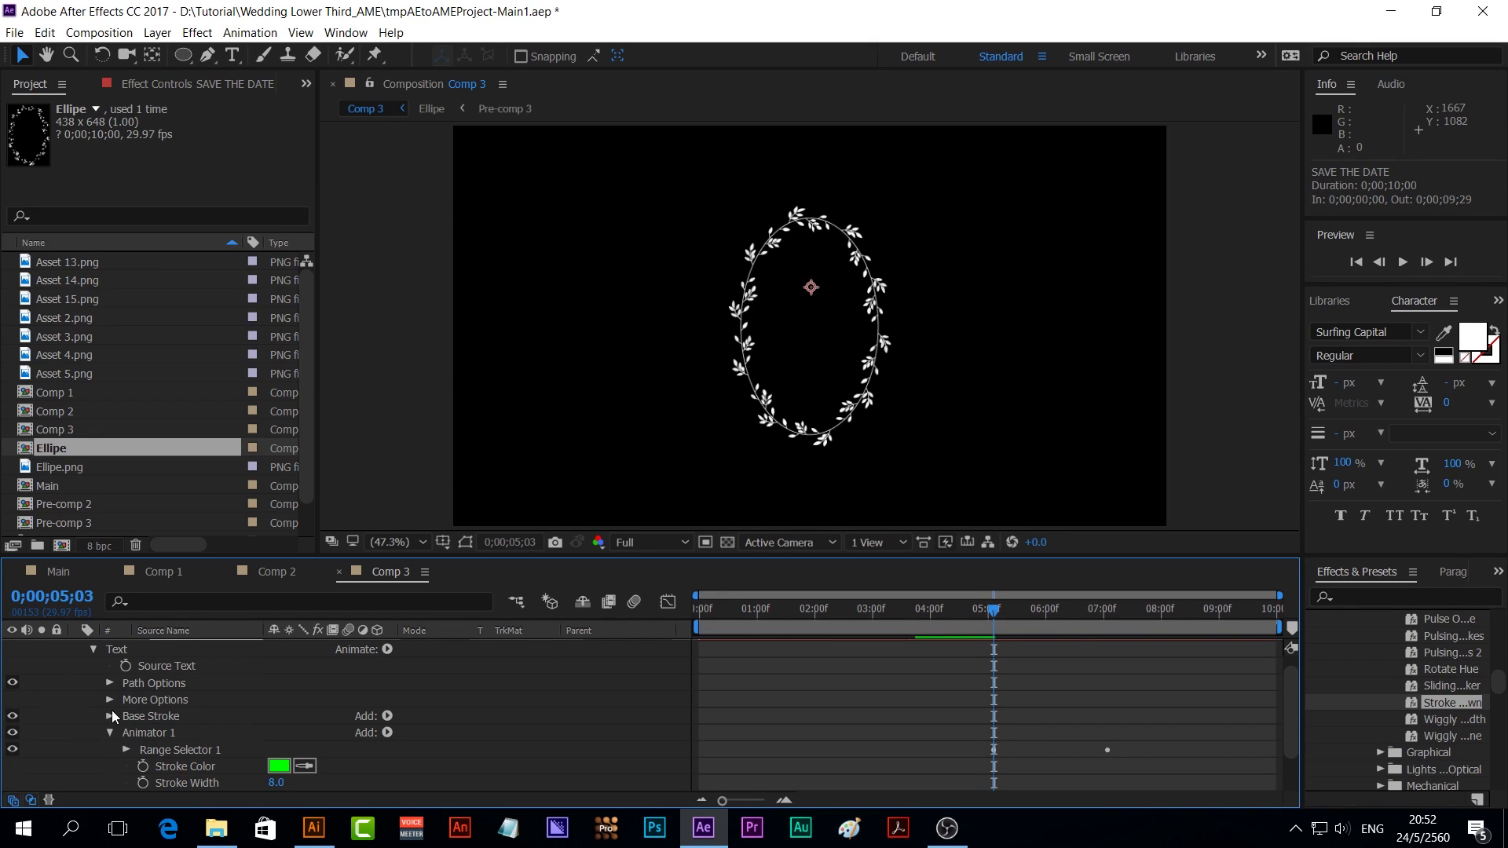
pyautogui.click(111, 715)
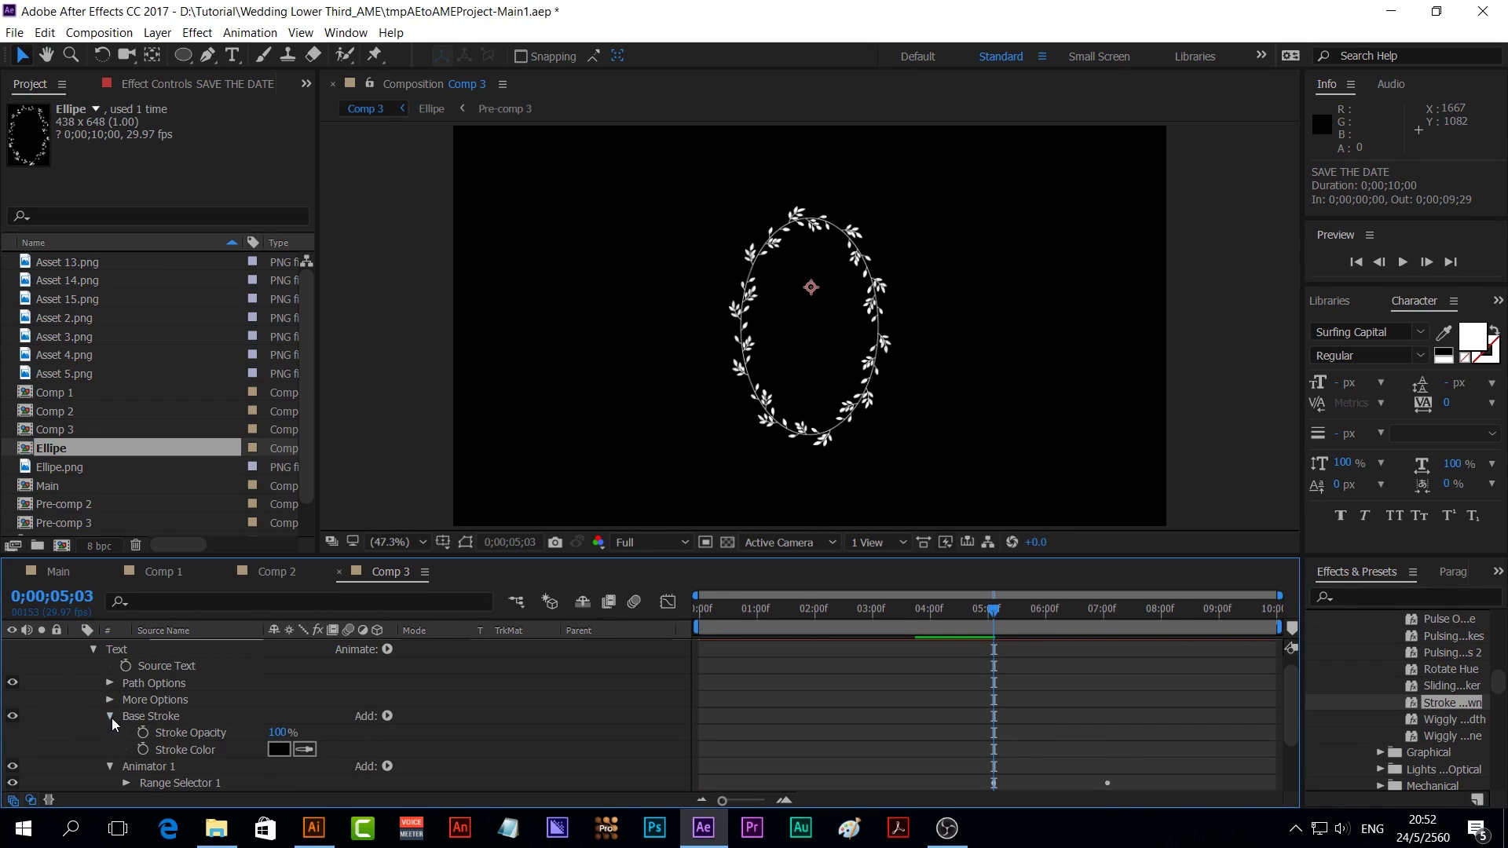
pyautogui.click(276, 749)
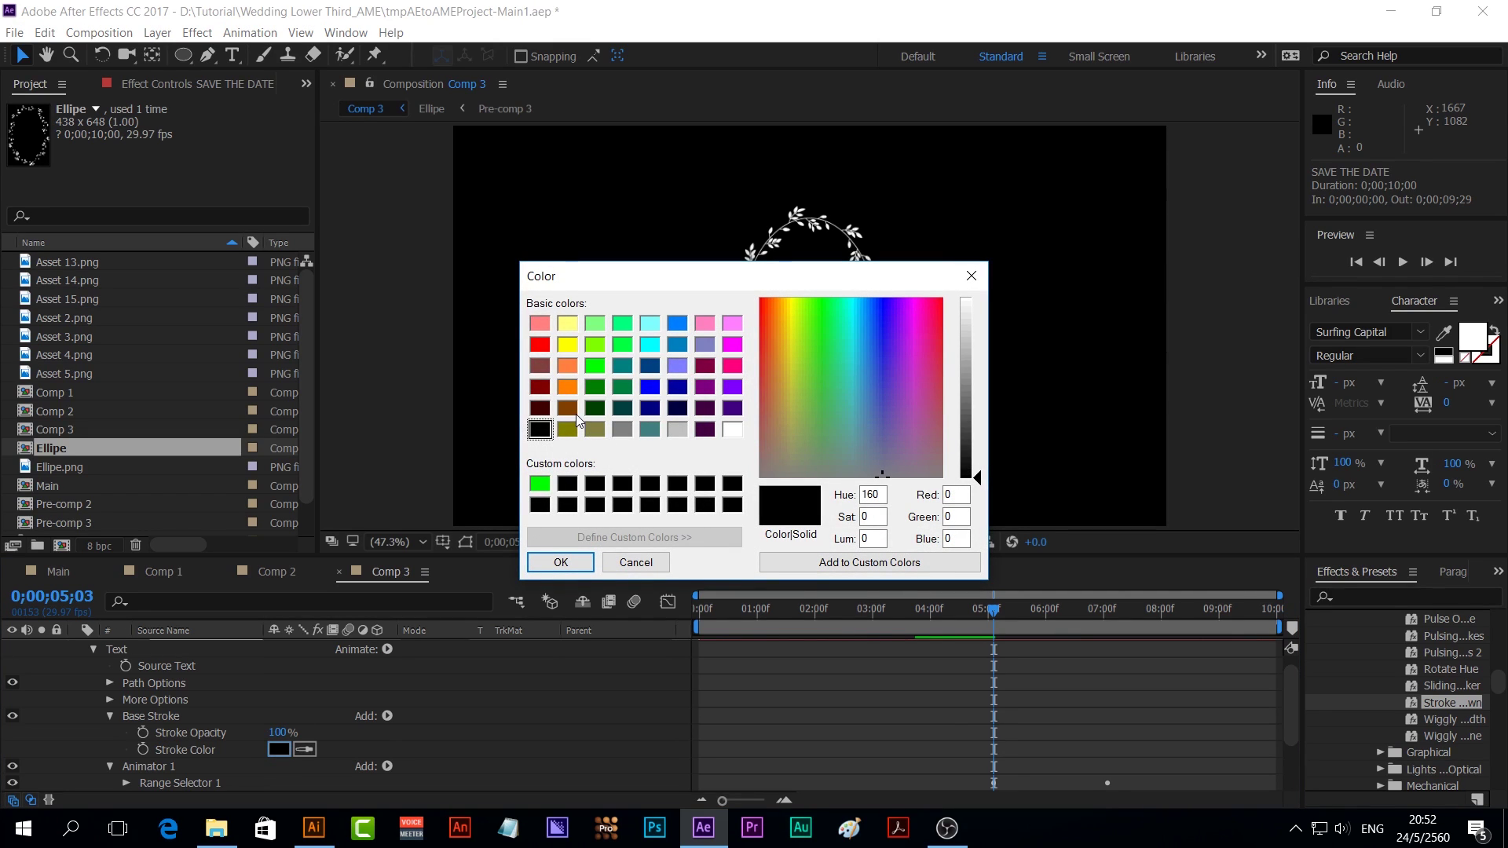
pyautogui.click(573, 414)
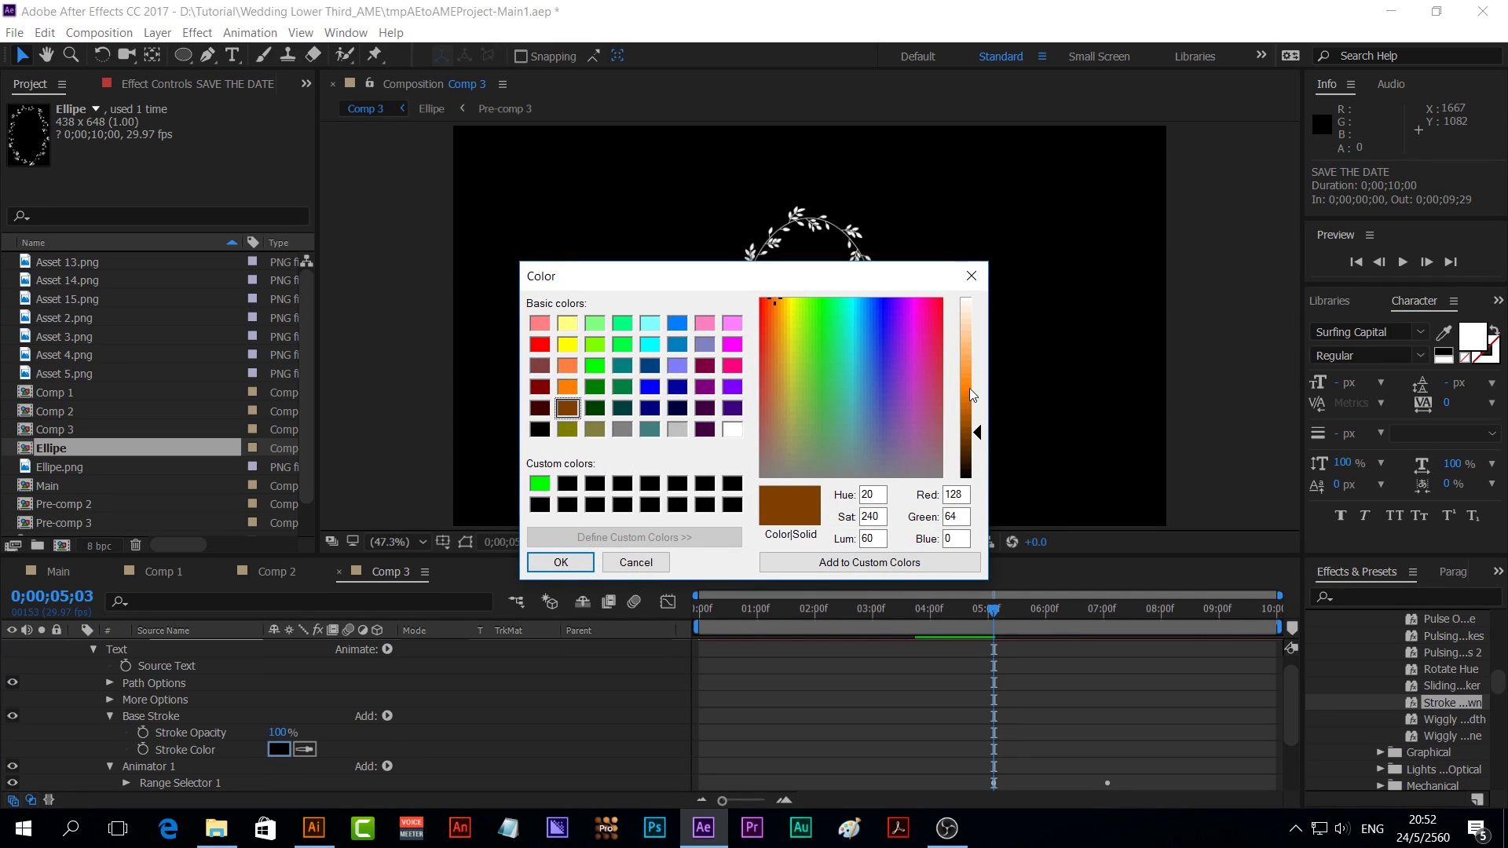
pyautogui.click(968, 405)
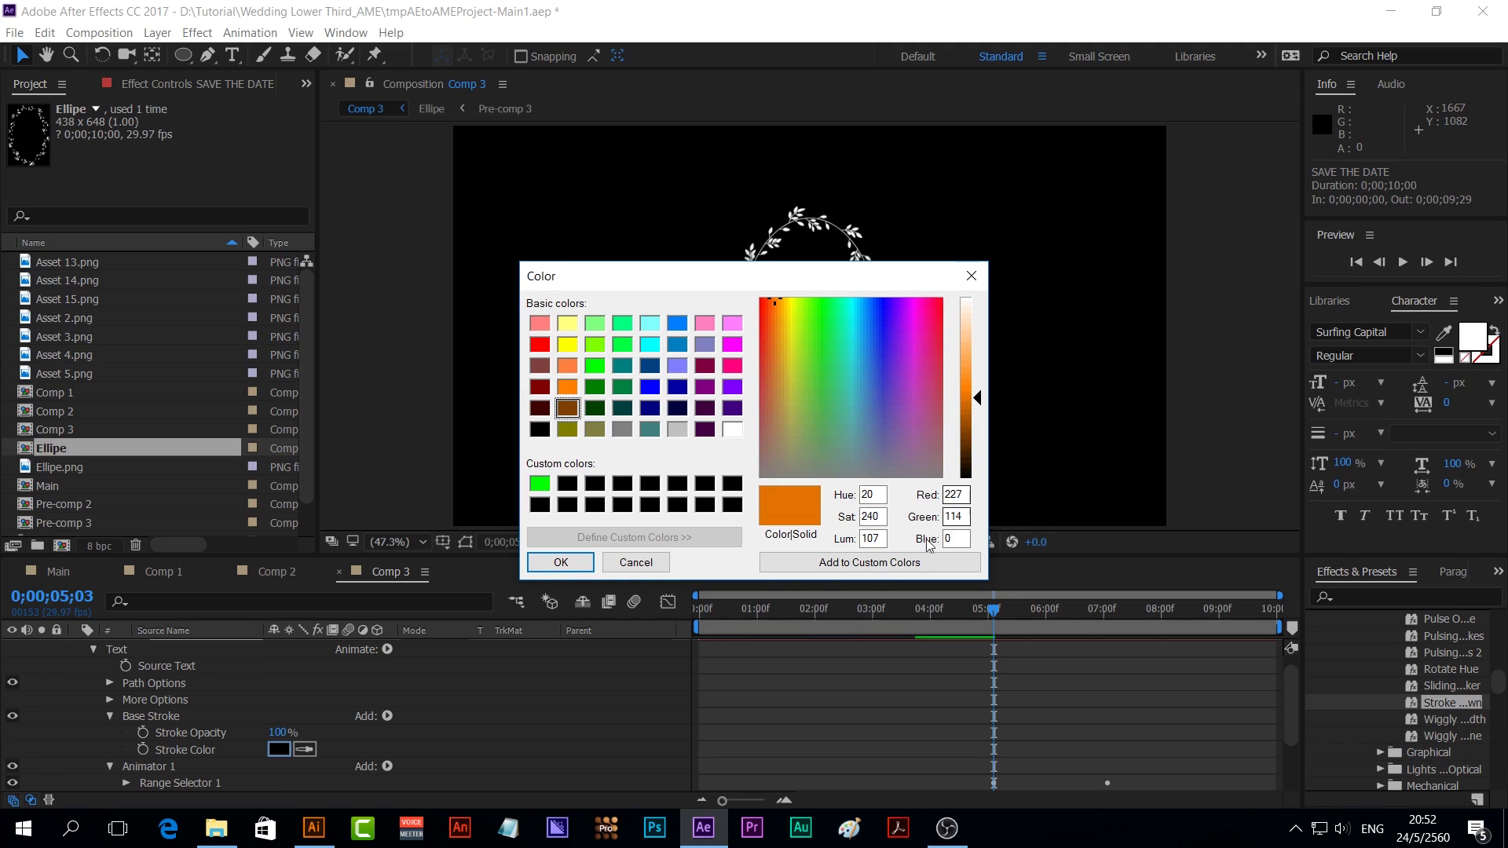
pyautogui.click(579, 562)
# Change Animator 1's stroke colour from green to grey
pyautogui.scroll(-1, 501, 717)
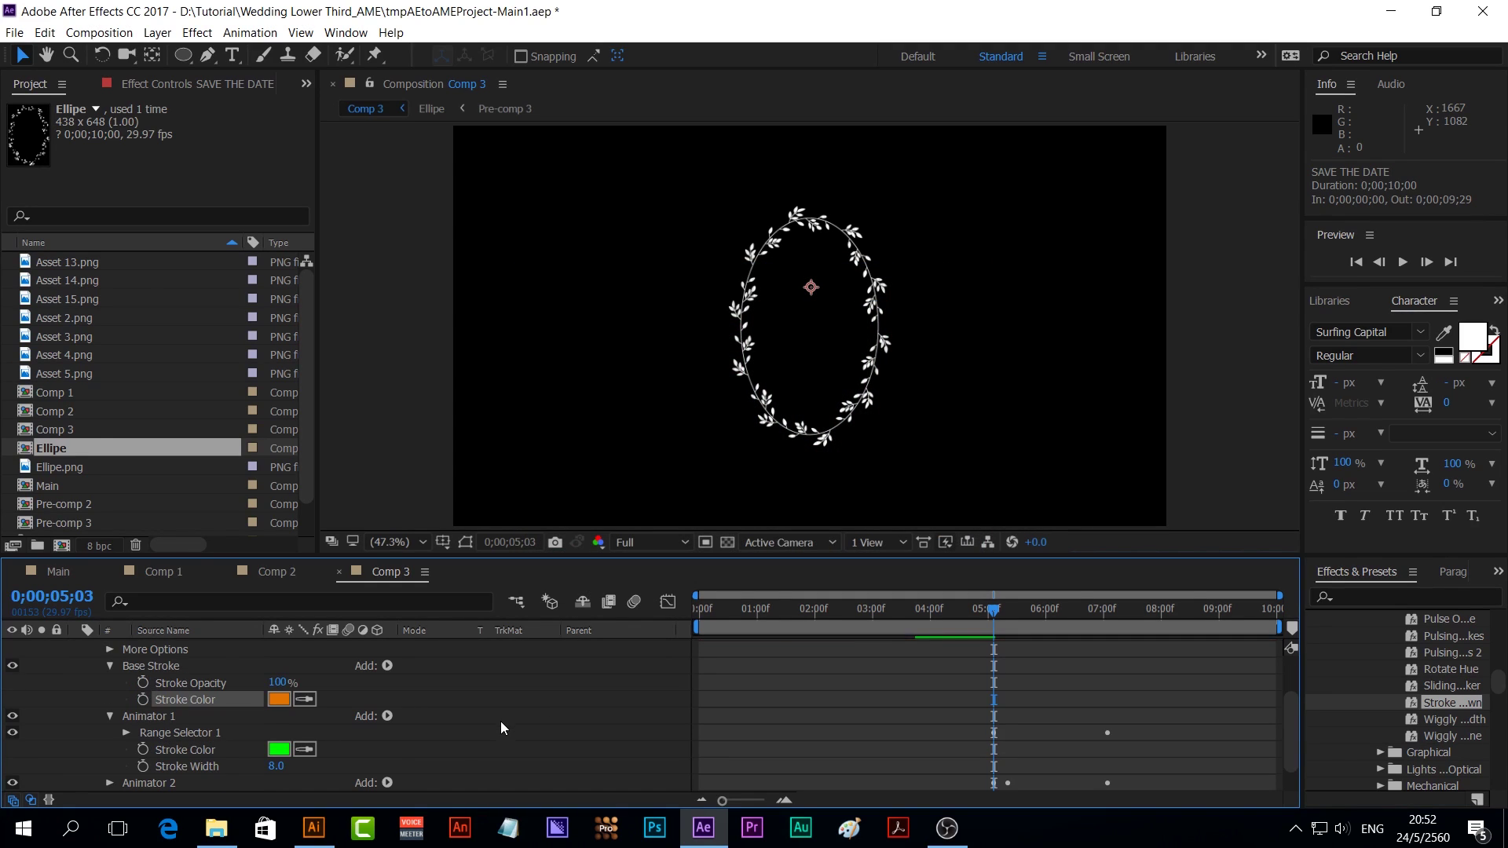
pyautogui.click(278, 753)
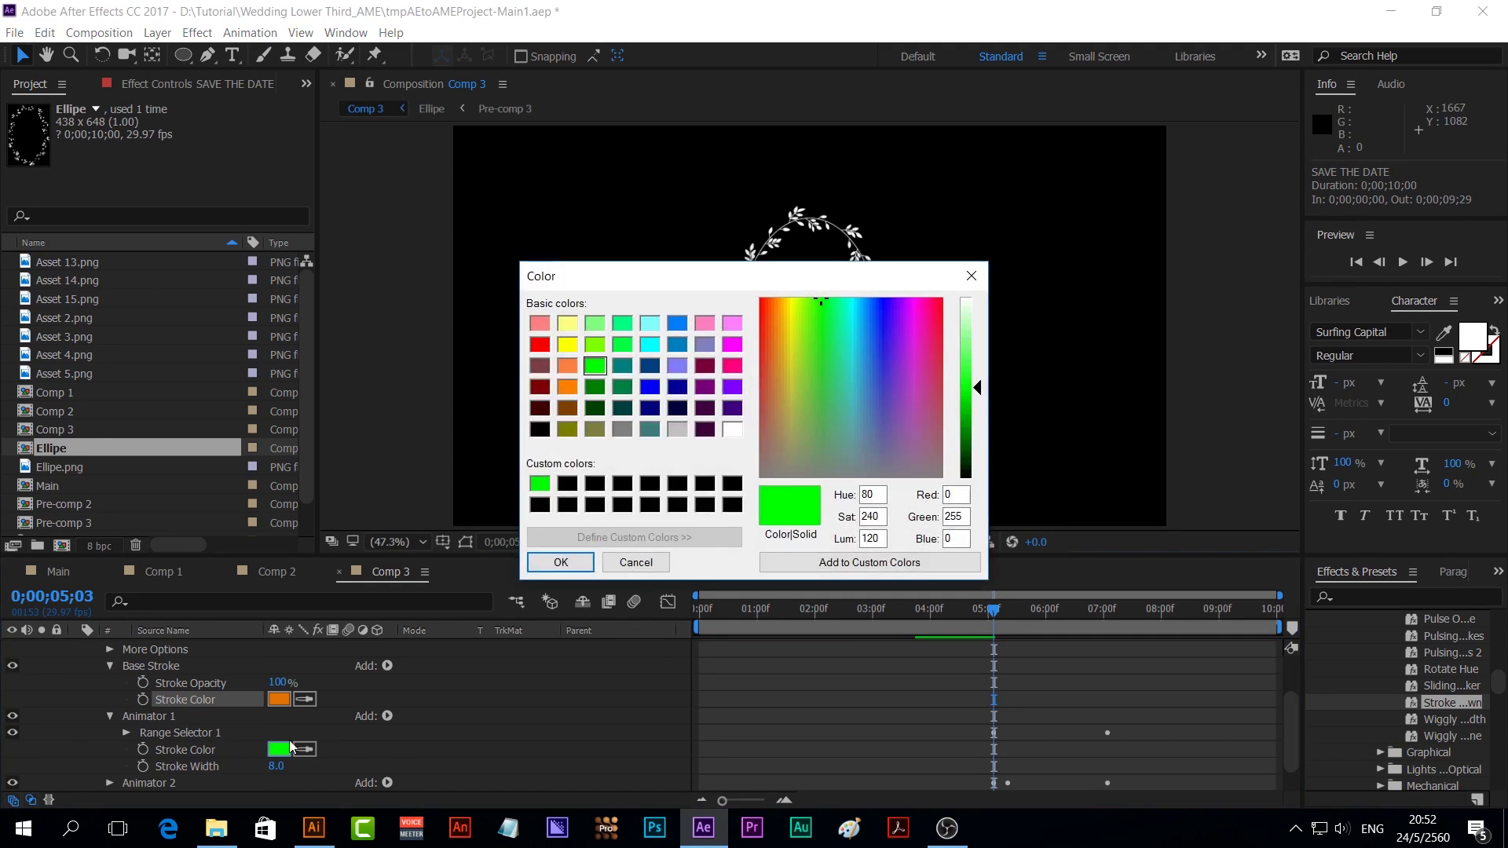
pyautogui.click(624, 430)
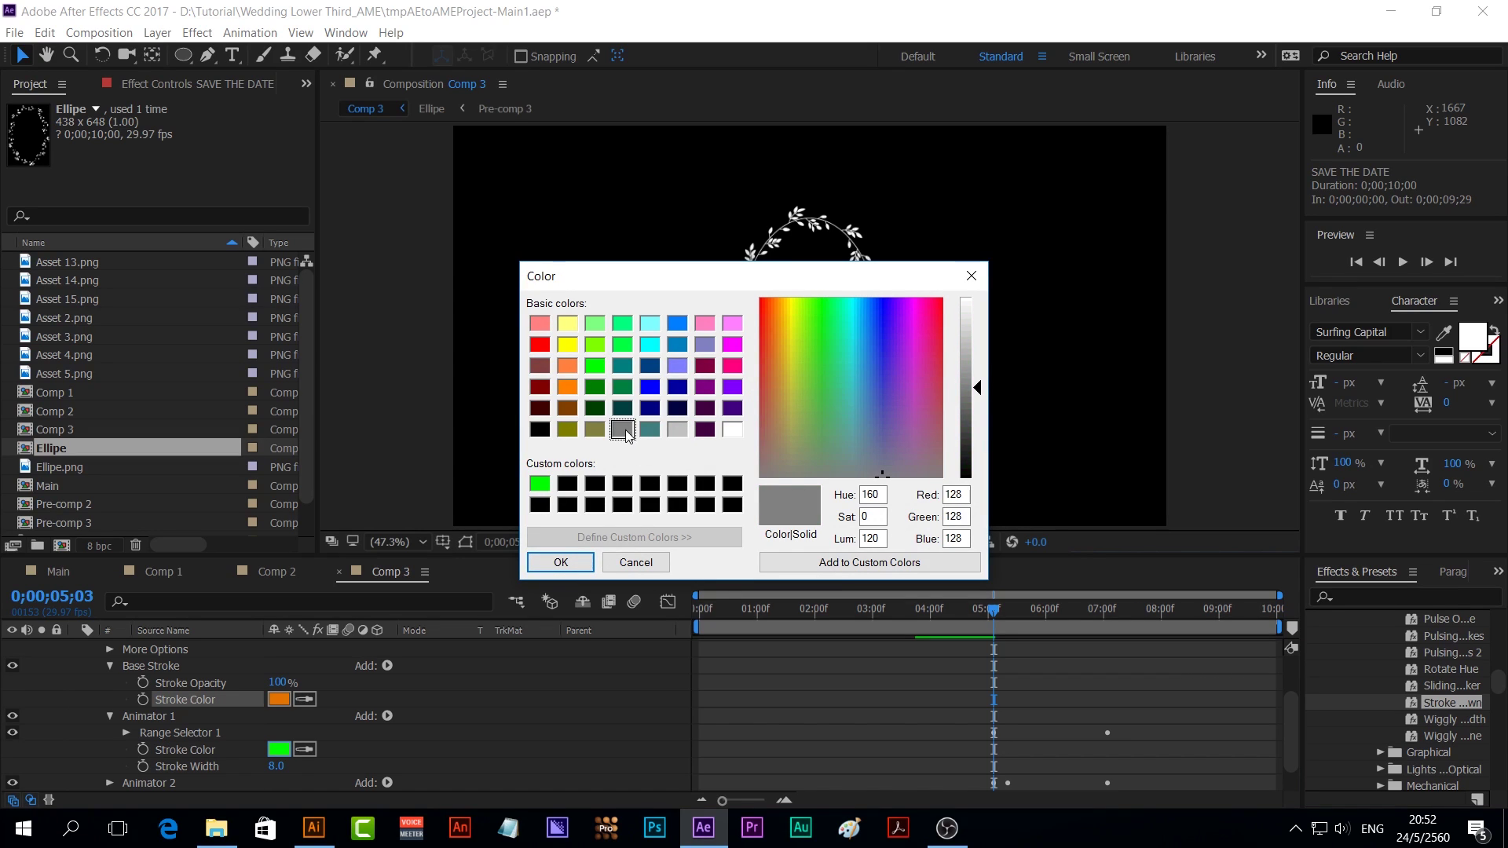
pyautogui.click(560, 562)
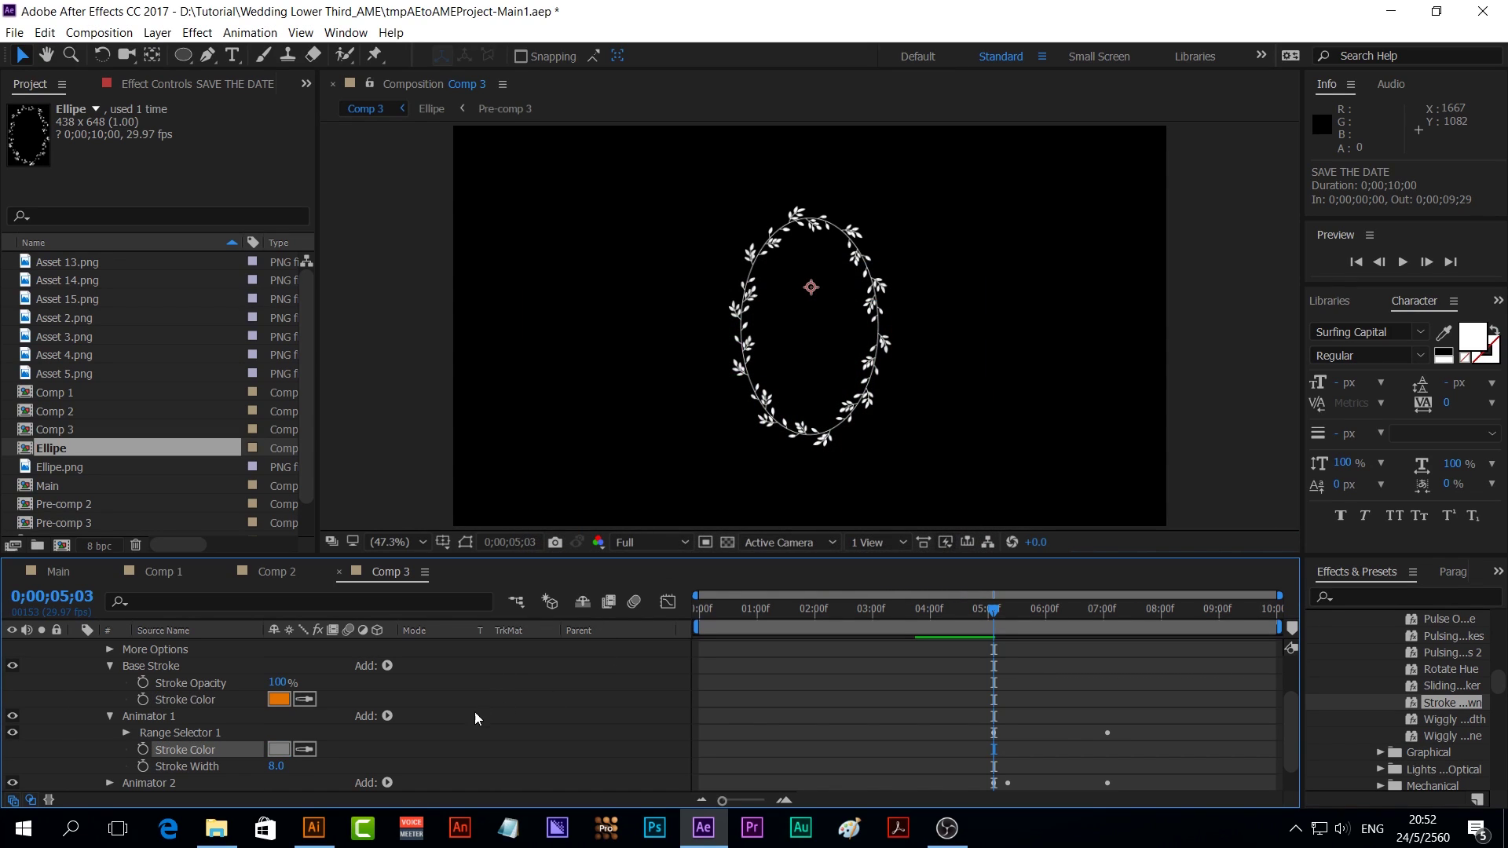
pyautogui.scroll(2, 506, 723)
pyautogui.click(239, 647)
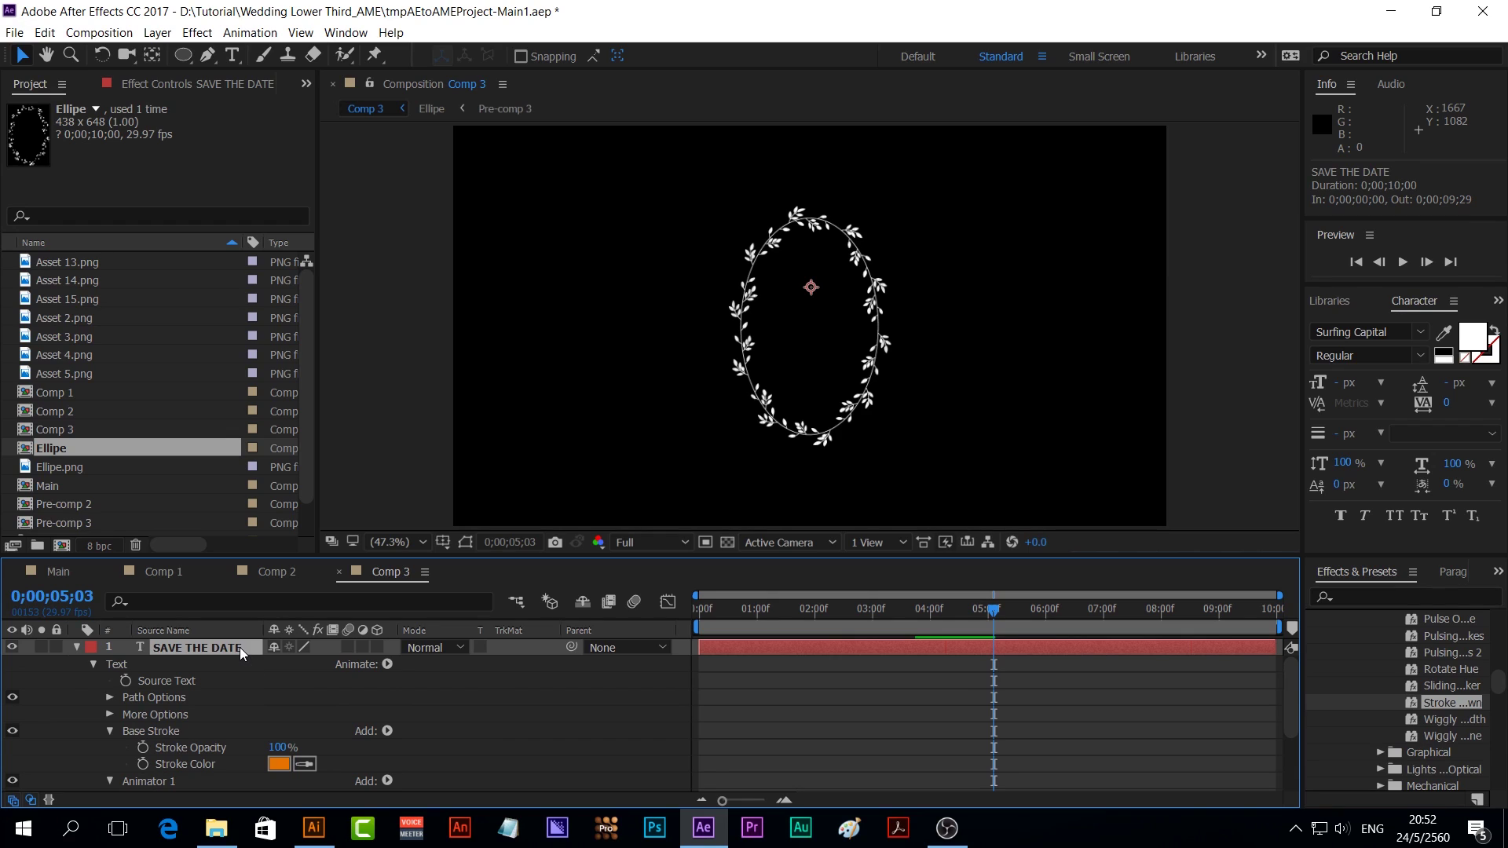
# Shift the Offset and Ease Low write-on keyframes about three seconds earlier and preview
pyautogui.press('u')
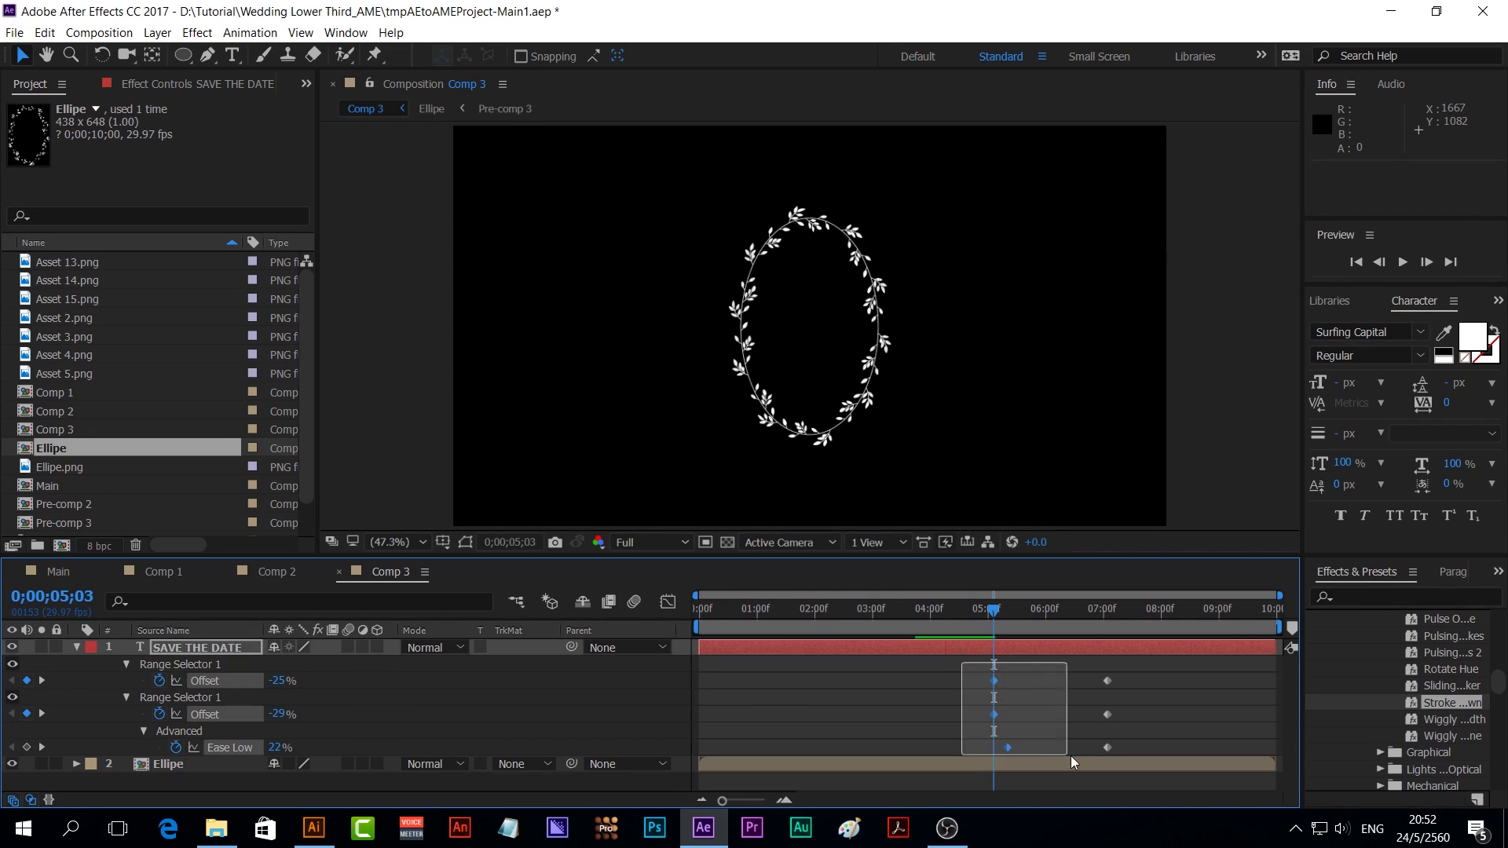
pyautogui.moveTo(964, 701); pyautogui.dragTo(1131, 762)
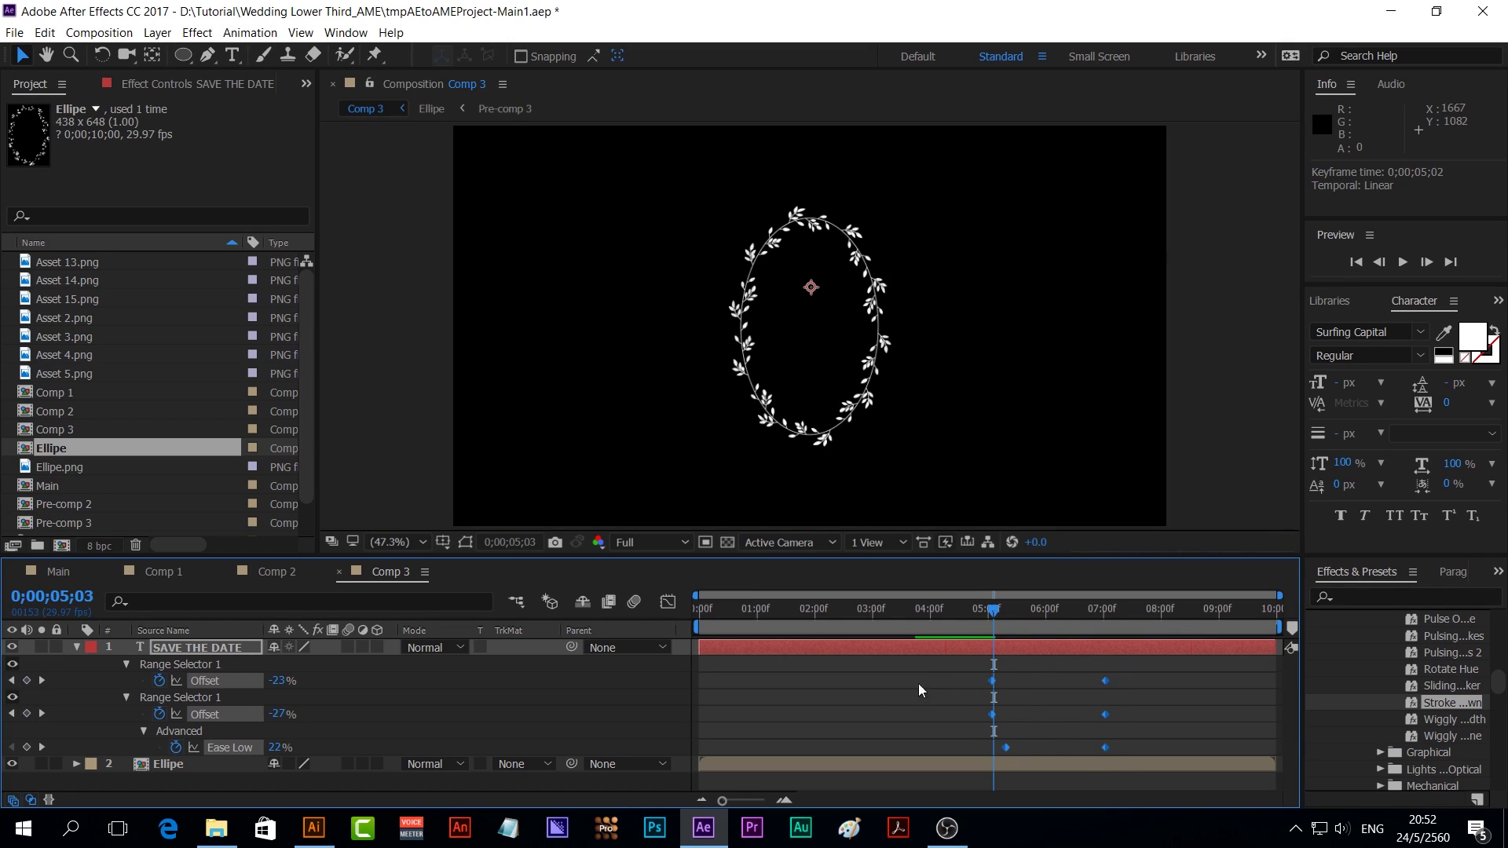
pyautogui.moveTo(994, 682); pyautogui.dragTo(812, 685)
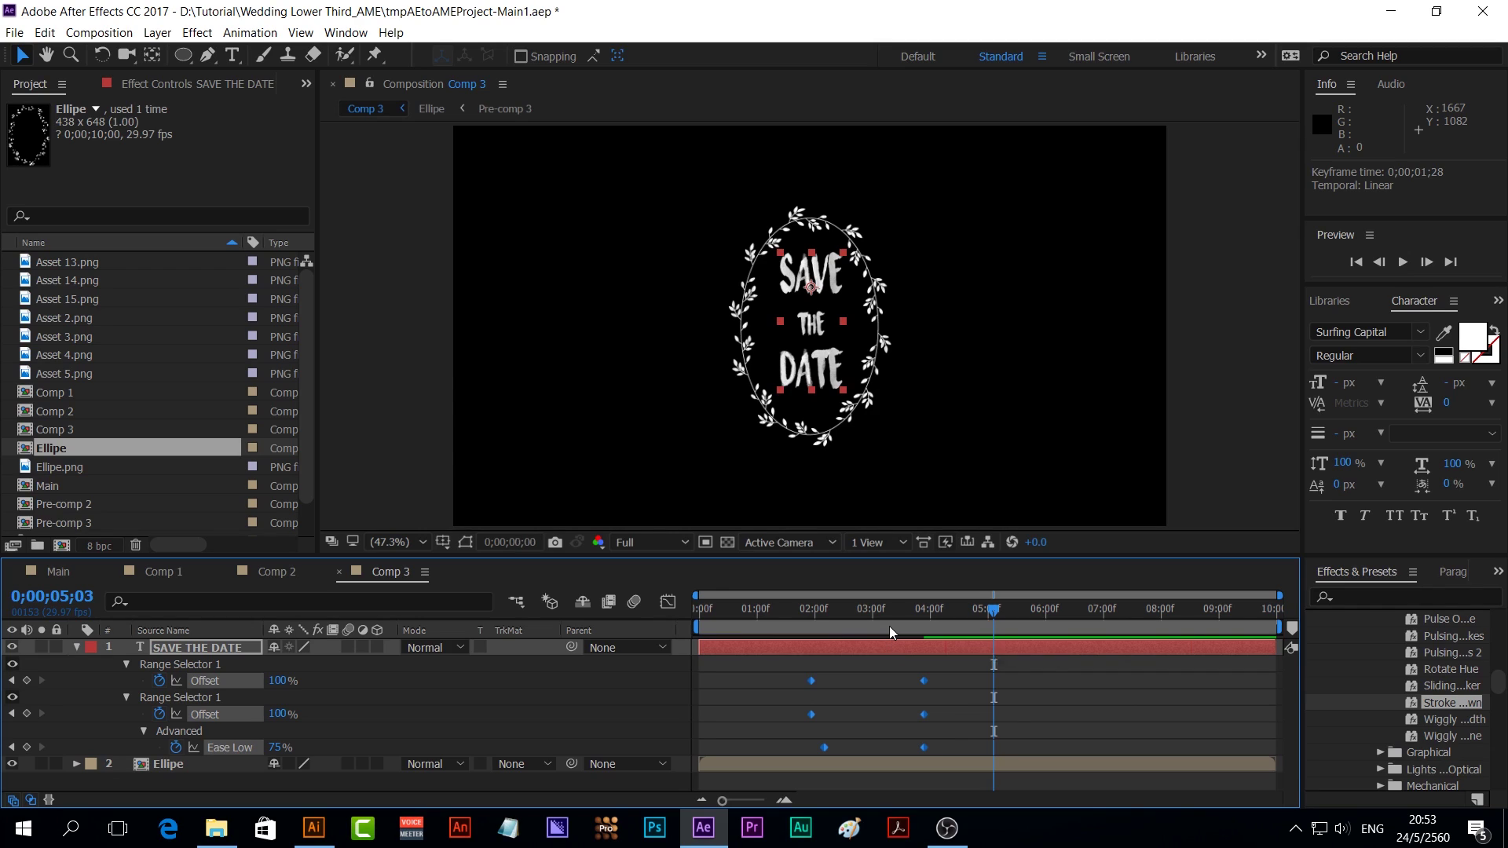
pyautogui.press('space')
# End the work area at 4;13 and RAM-preview the title animation
pyautogui.click(955, 608)
pyautogui.press('n')
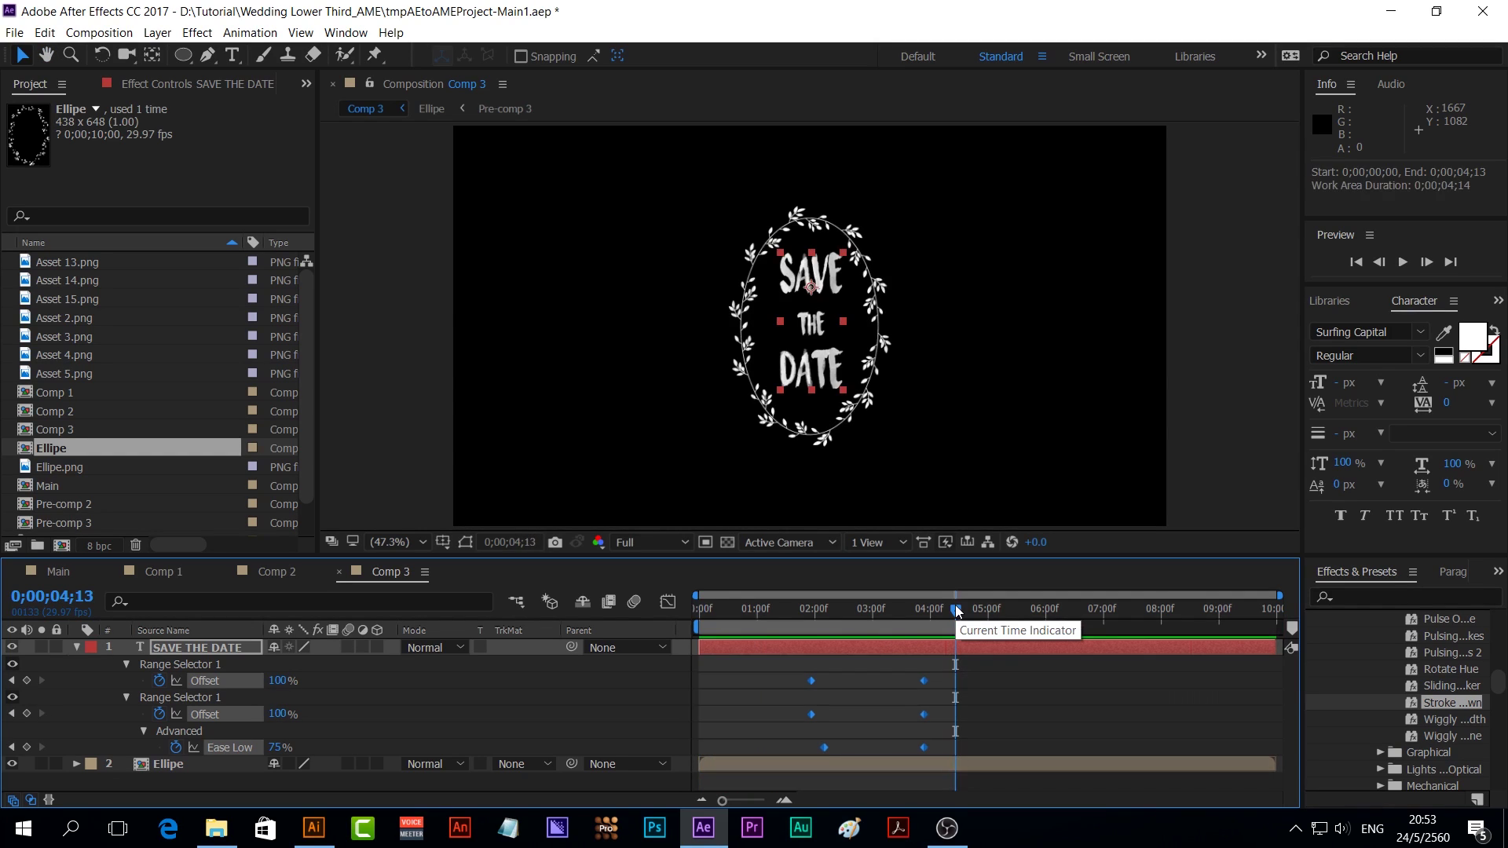
pyautogui.press('space')
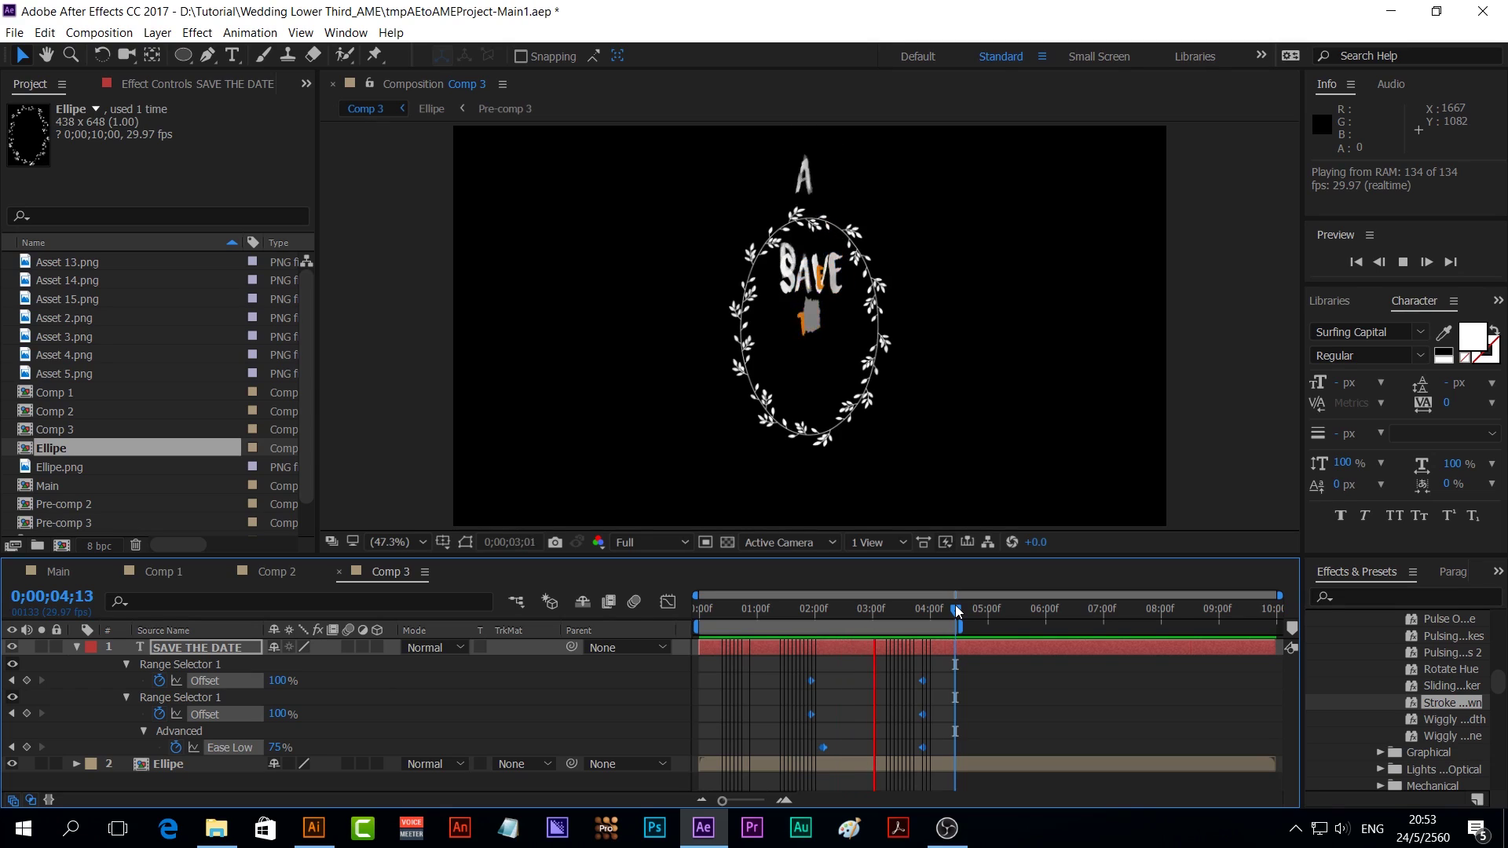
pyautogui.click(907, 608)
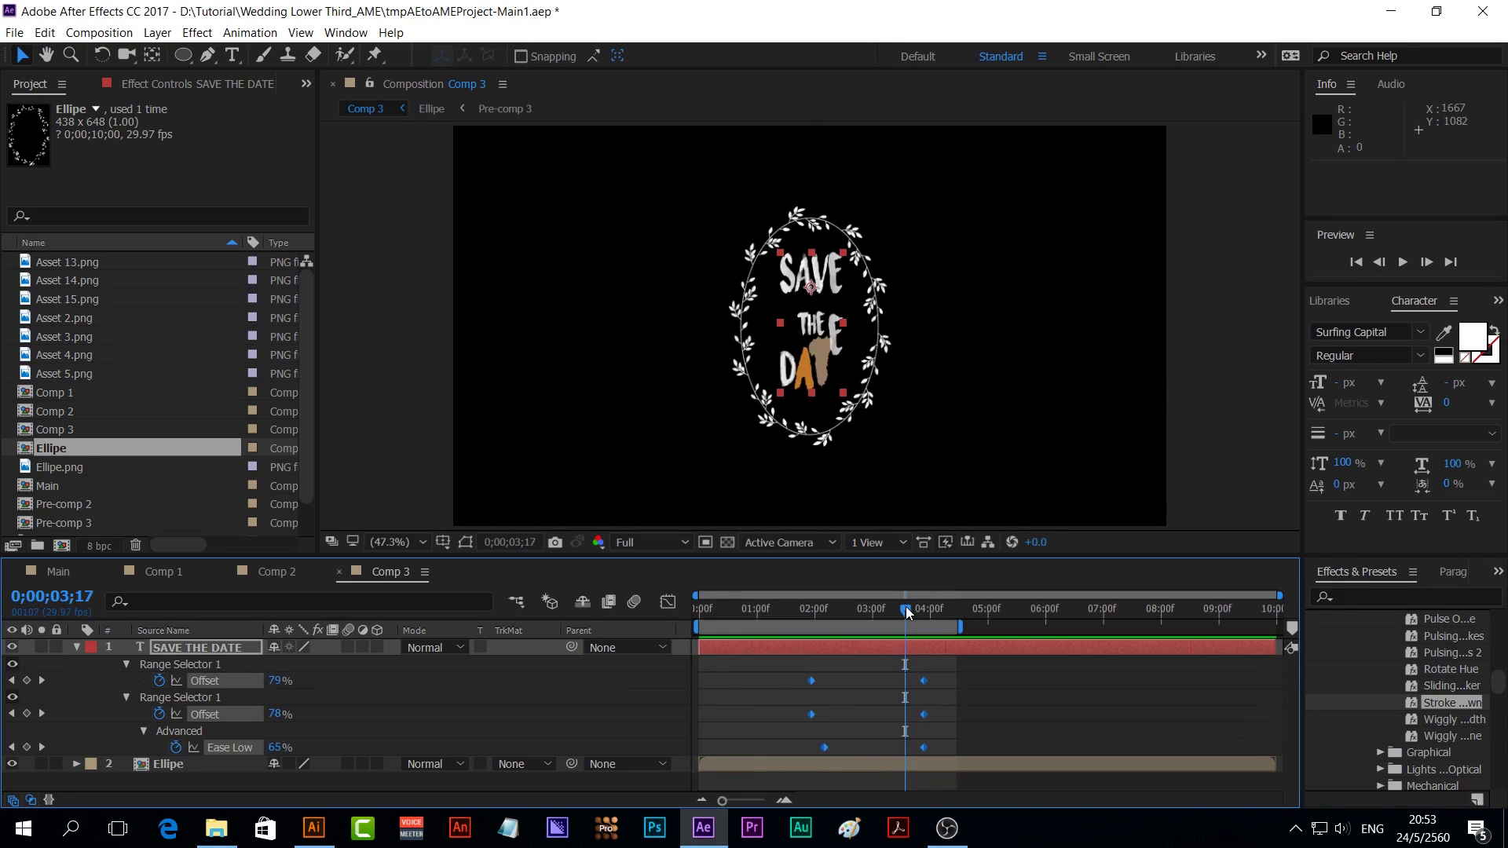
# Nudge the write-on keyframes slightly earlier so they end at 3;17
pyautogui.moveTo(798, 661); pyautogui.dragTo(939, 771)
pyautogui.moveTo(813, 682); pyautogui.dragTo(787, 682)
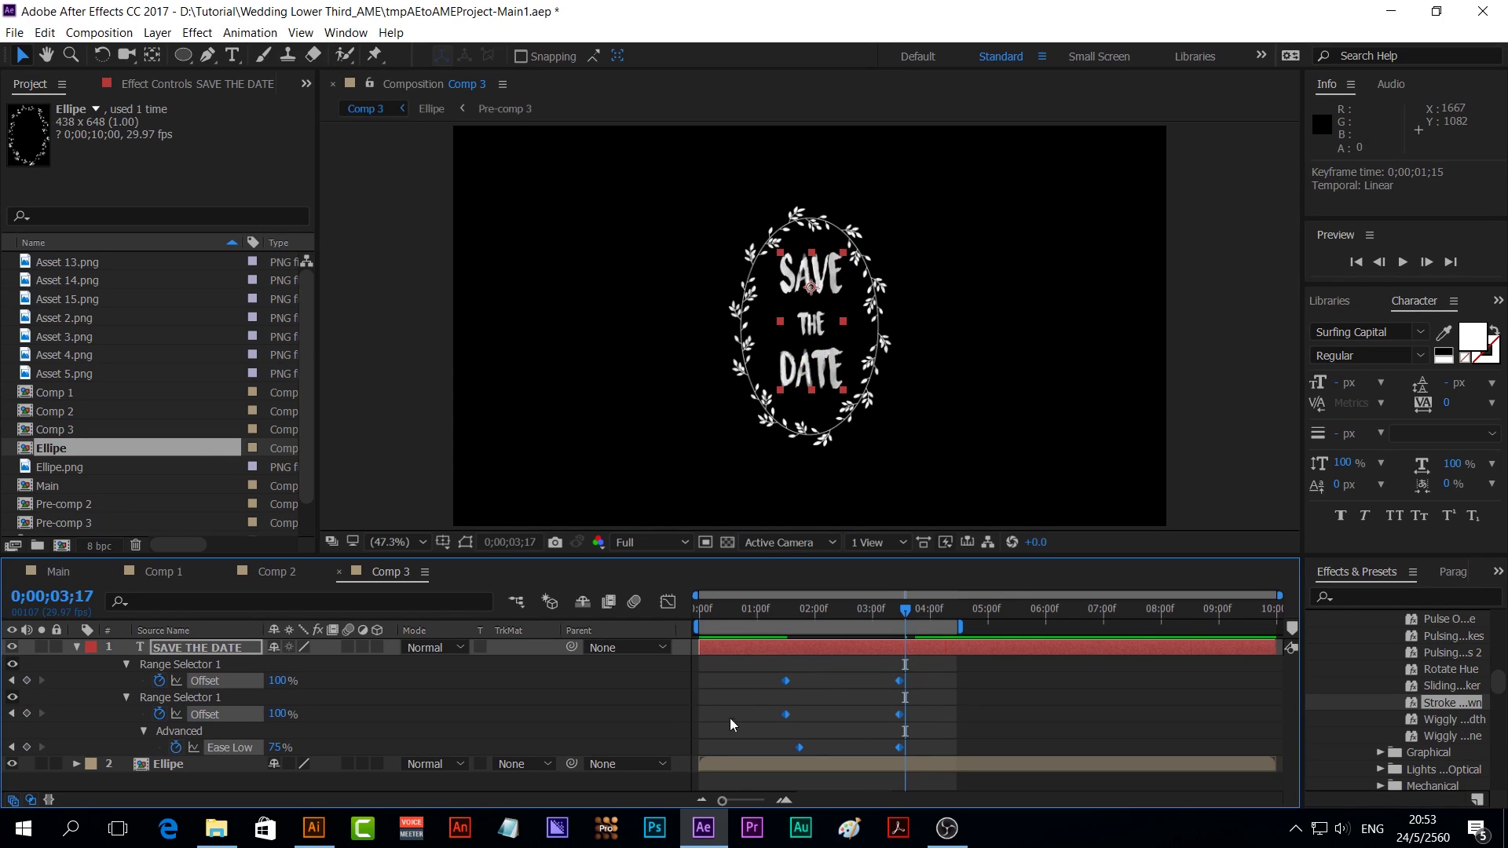
pyautogui.click(661, 785)
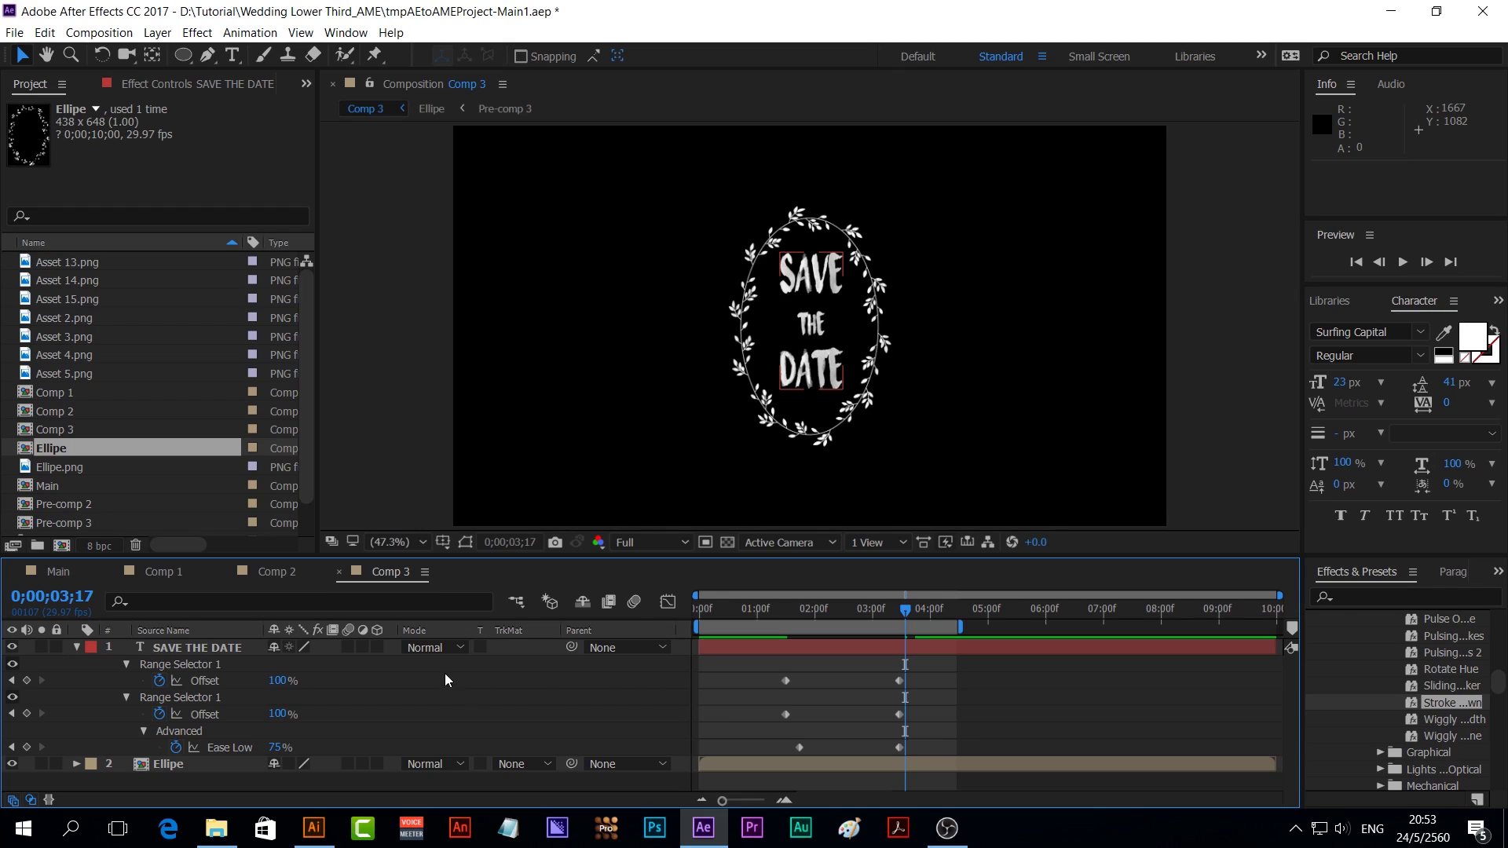
pyautogui.click(76, 647)
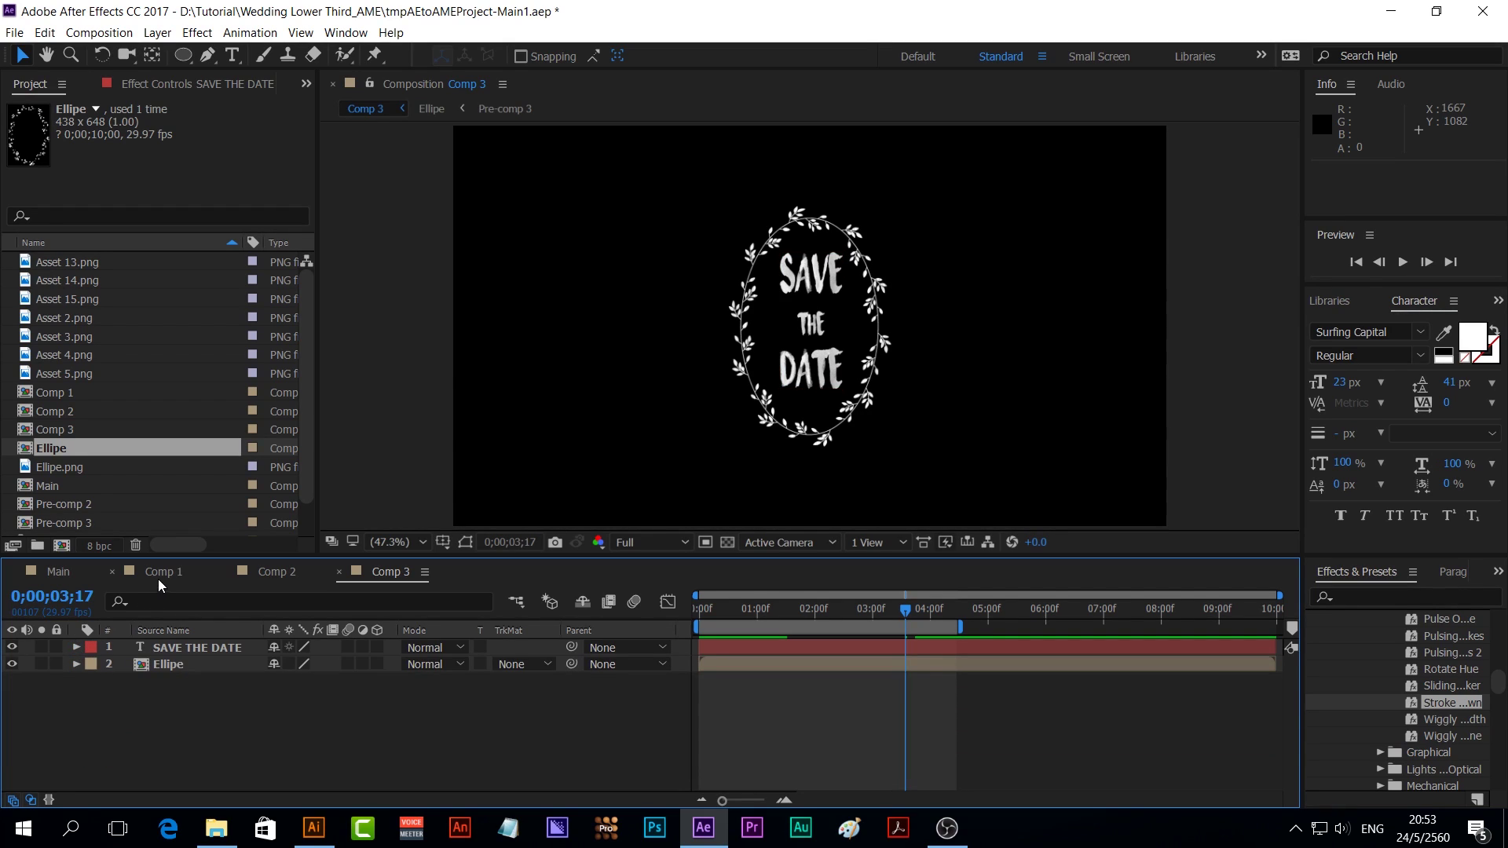
# Open Comp 2 at 4;09 and set the Type tool's font to Source Code Pro
pyautogui.click(274, 572)
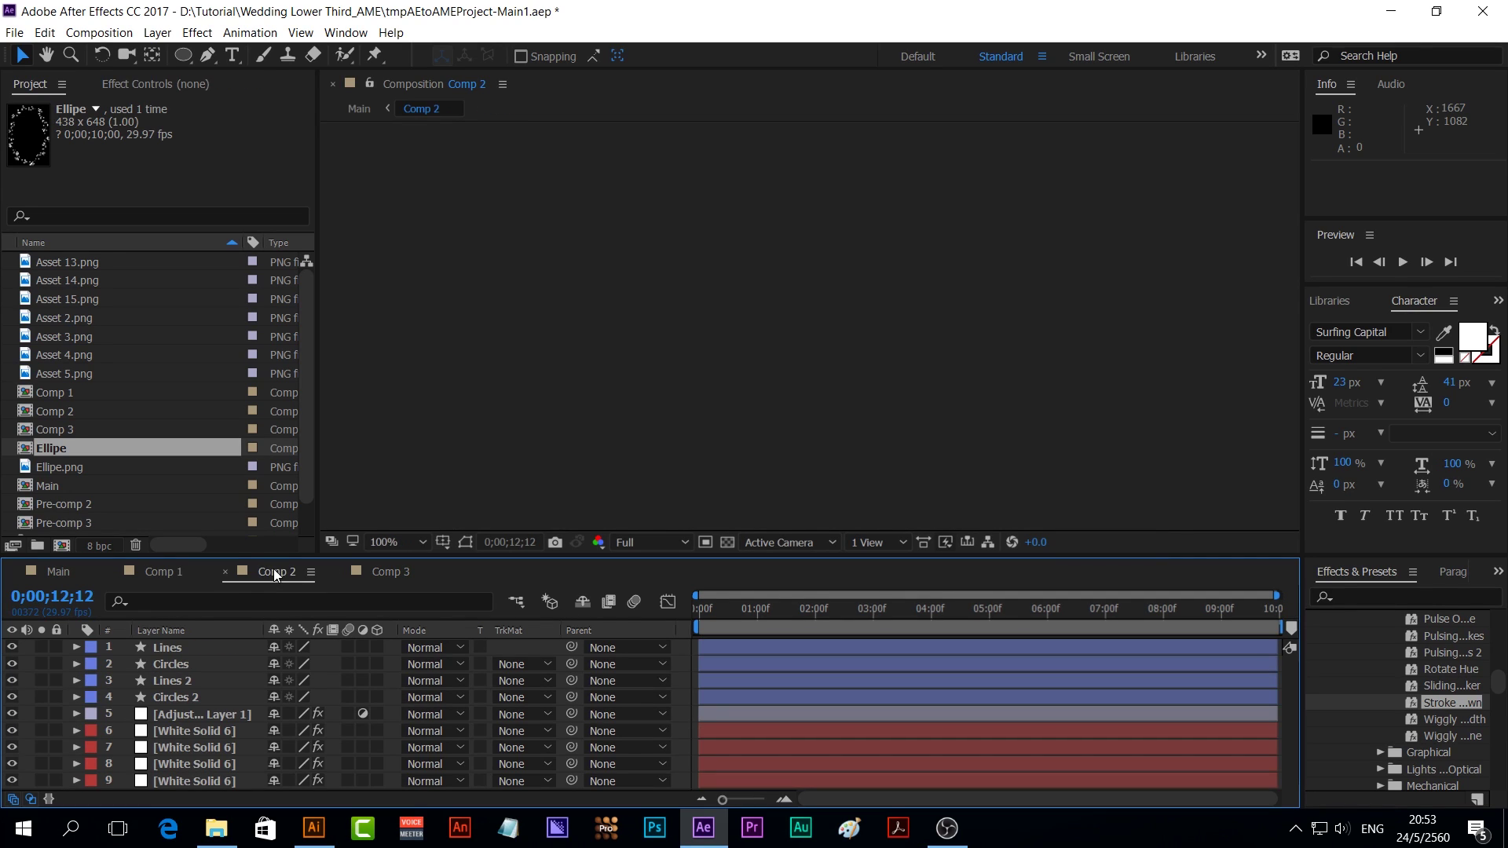
pyautogui.click(949, 609)
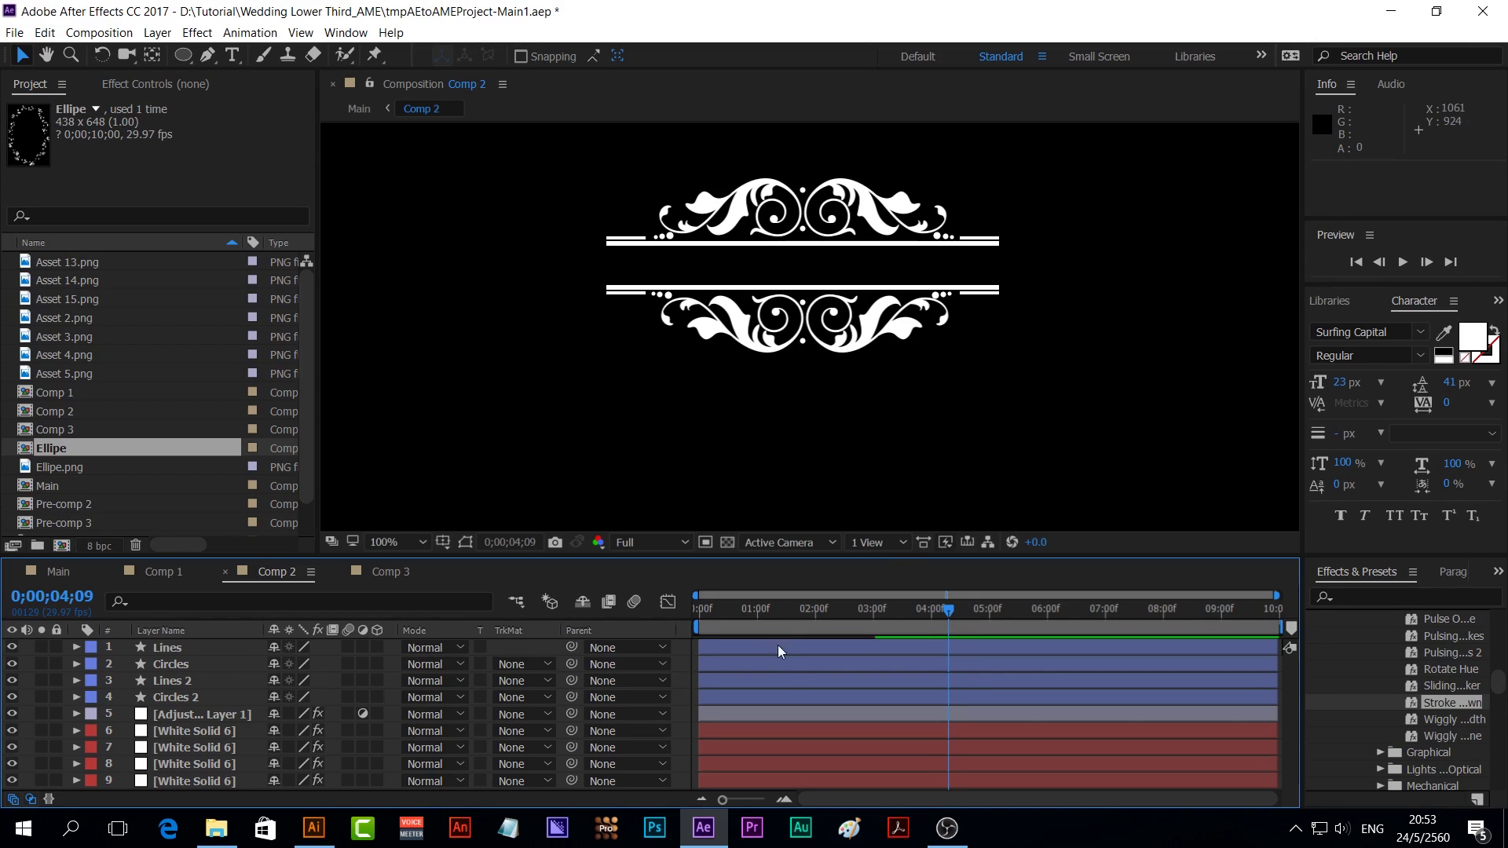
pyautogui.click(230, 57)
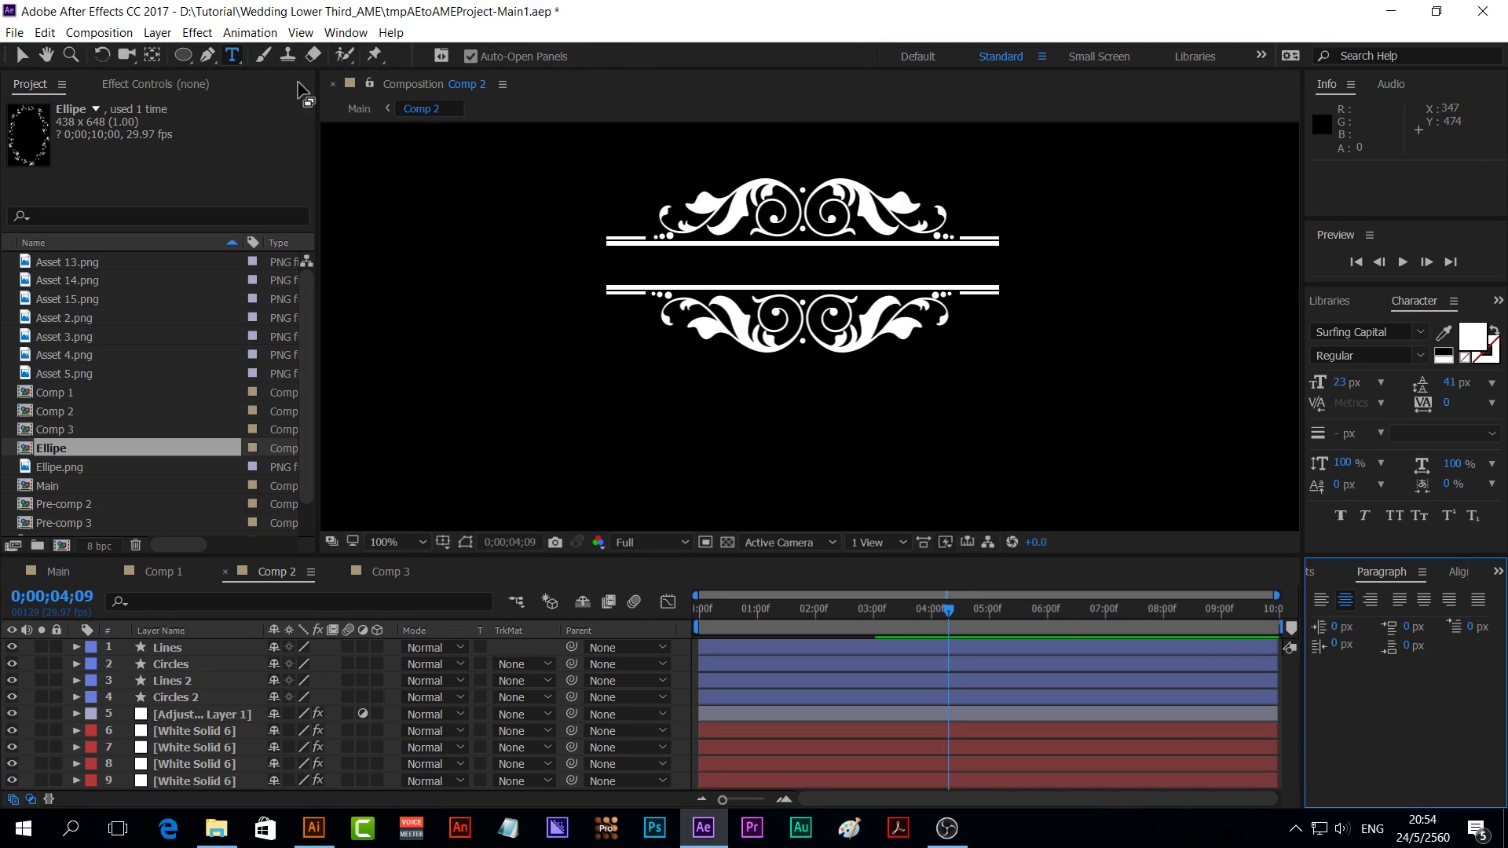
pyautogui.click(1355, 333)
pyautogui.write('Source Code Pro')
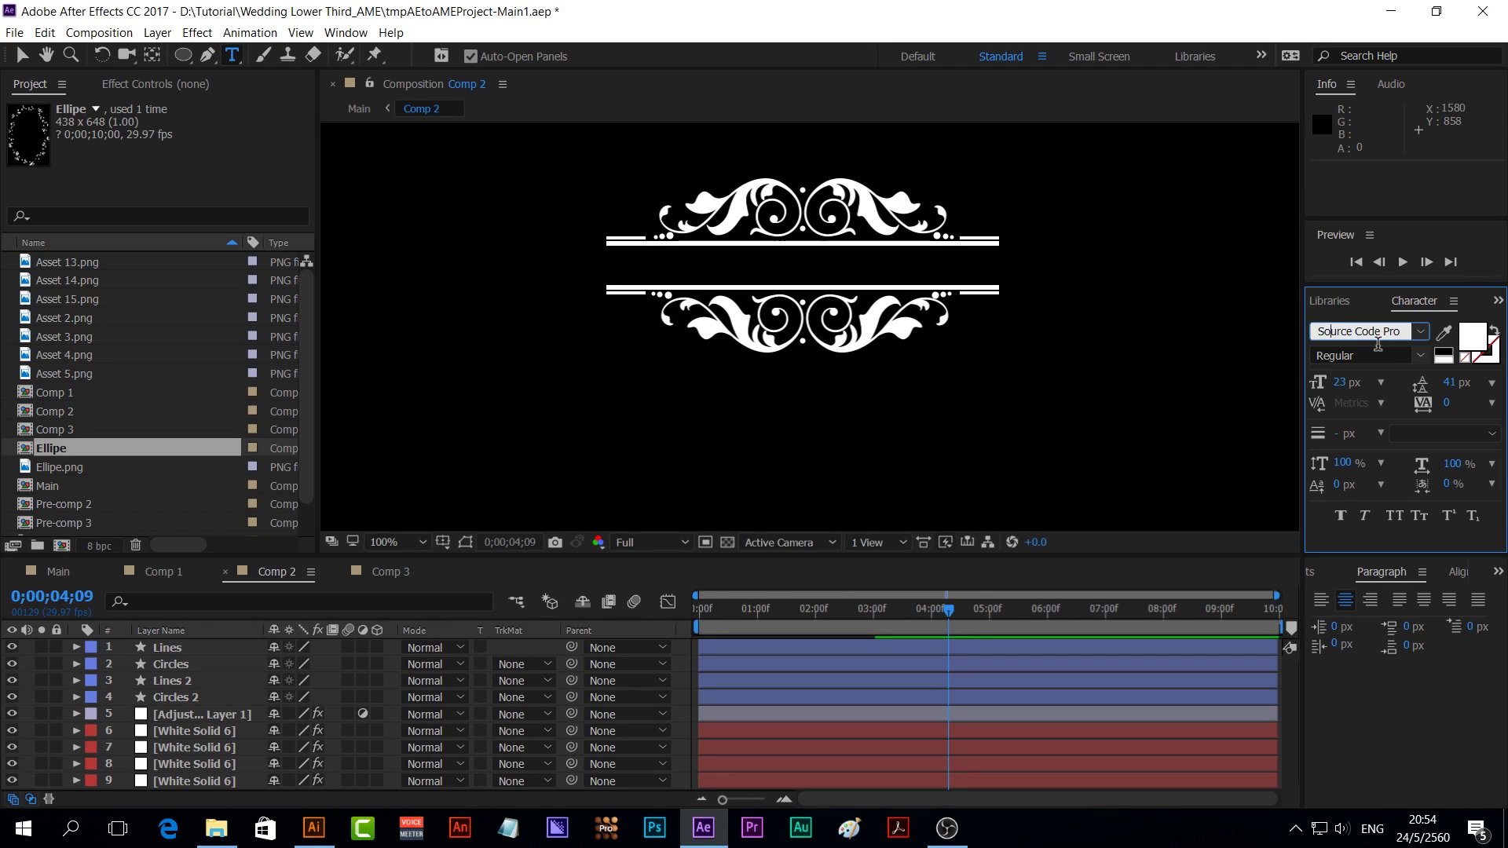
pyautogui.press('Return')
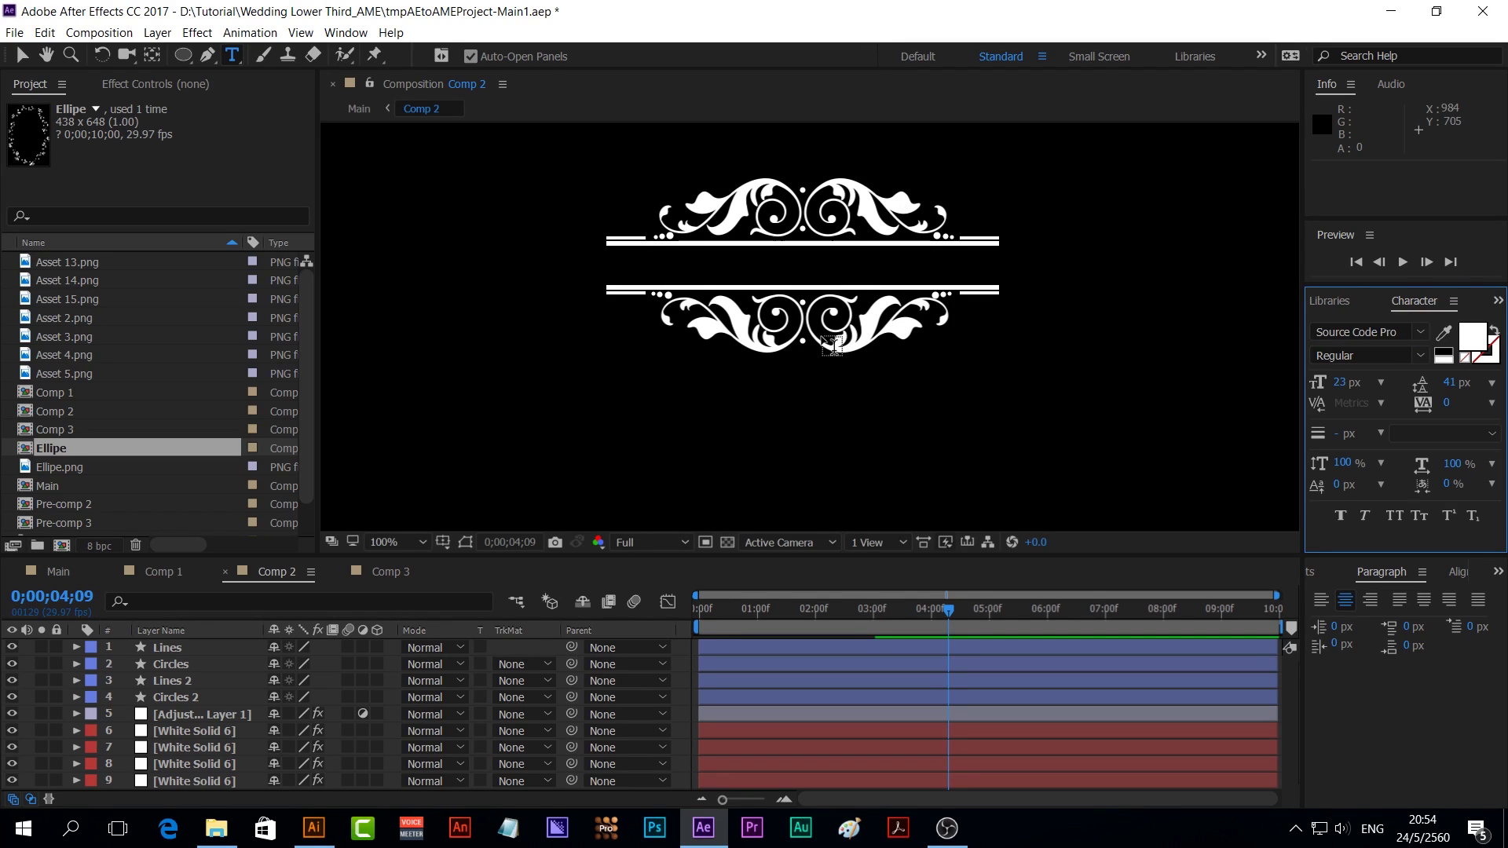
# Add a 40 px WE'RE GETTING MARRIED title centred between the ornament's two rules
pyautogui.click(615, 269)
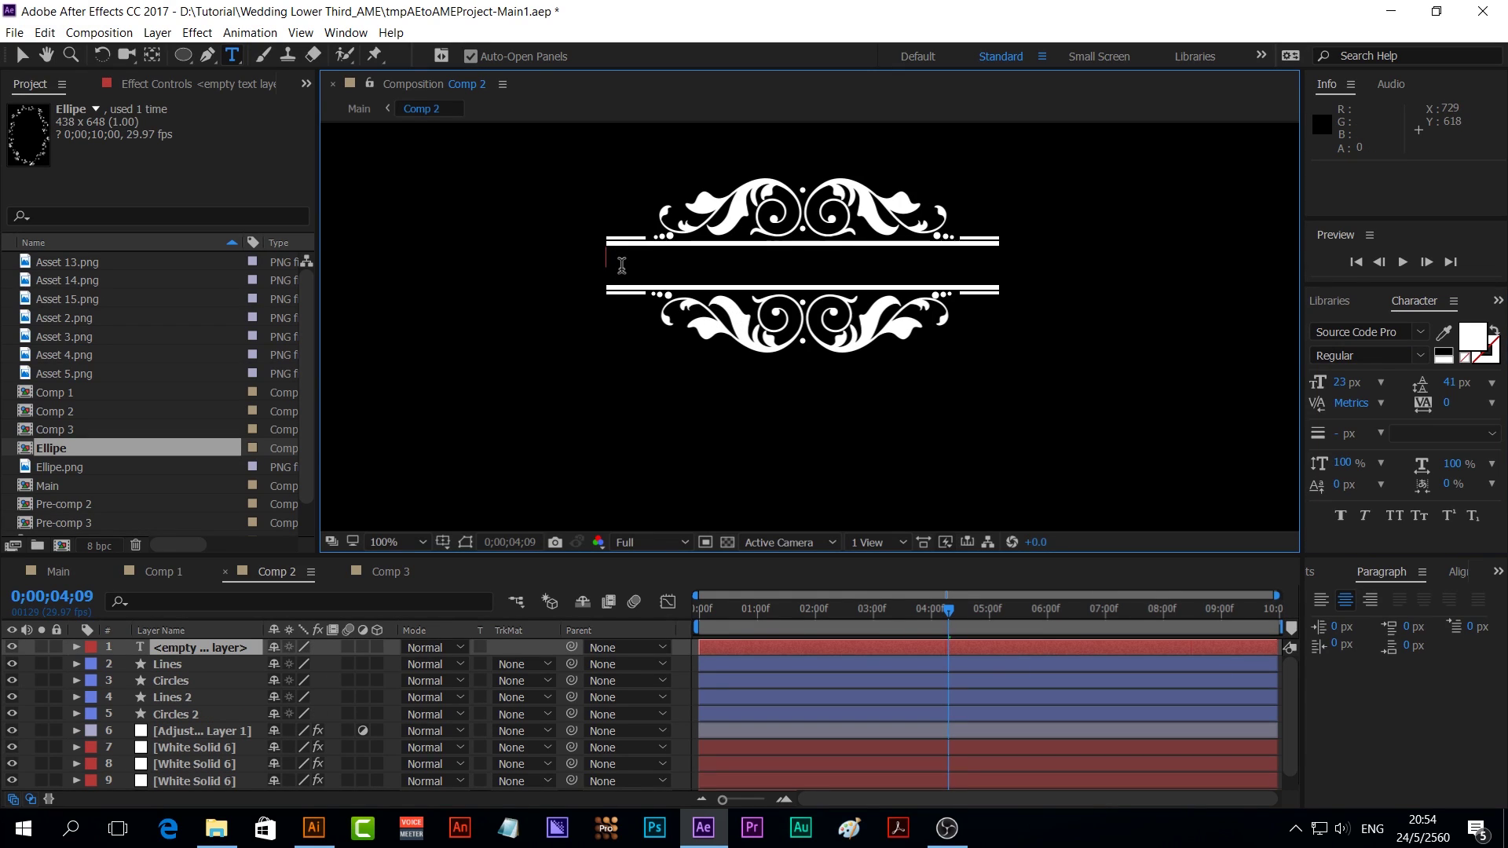
pyautogui.write("WE'RE GETTING MARR")
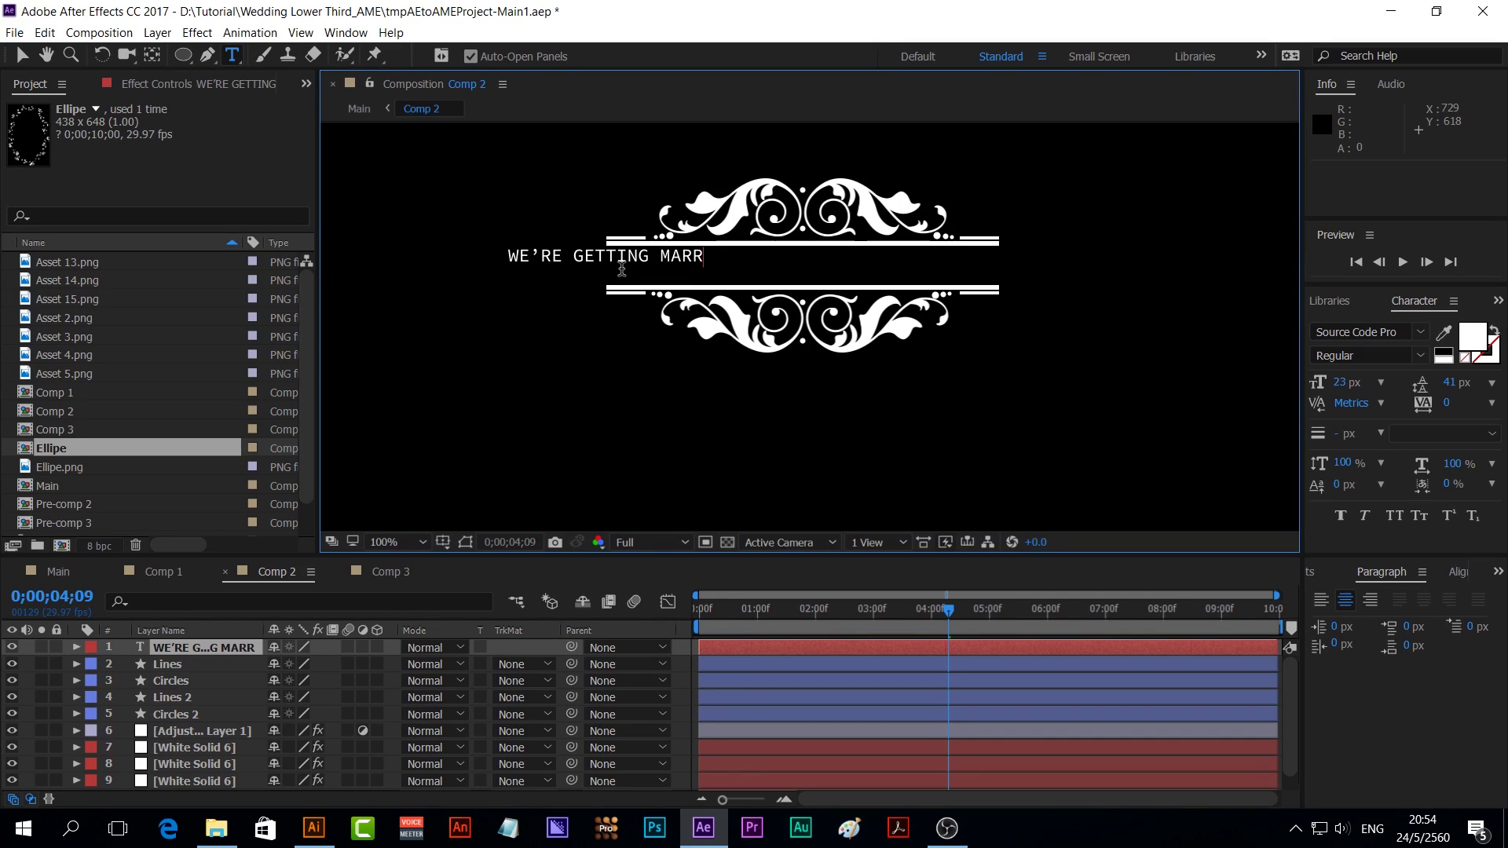
pyautogui.write('IED')
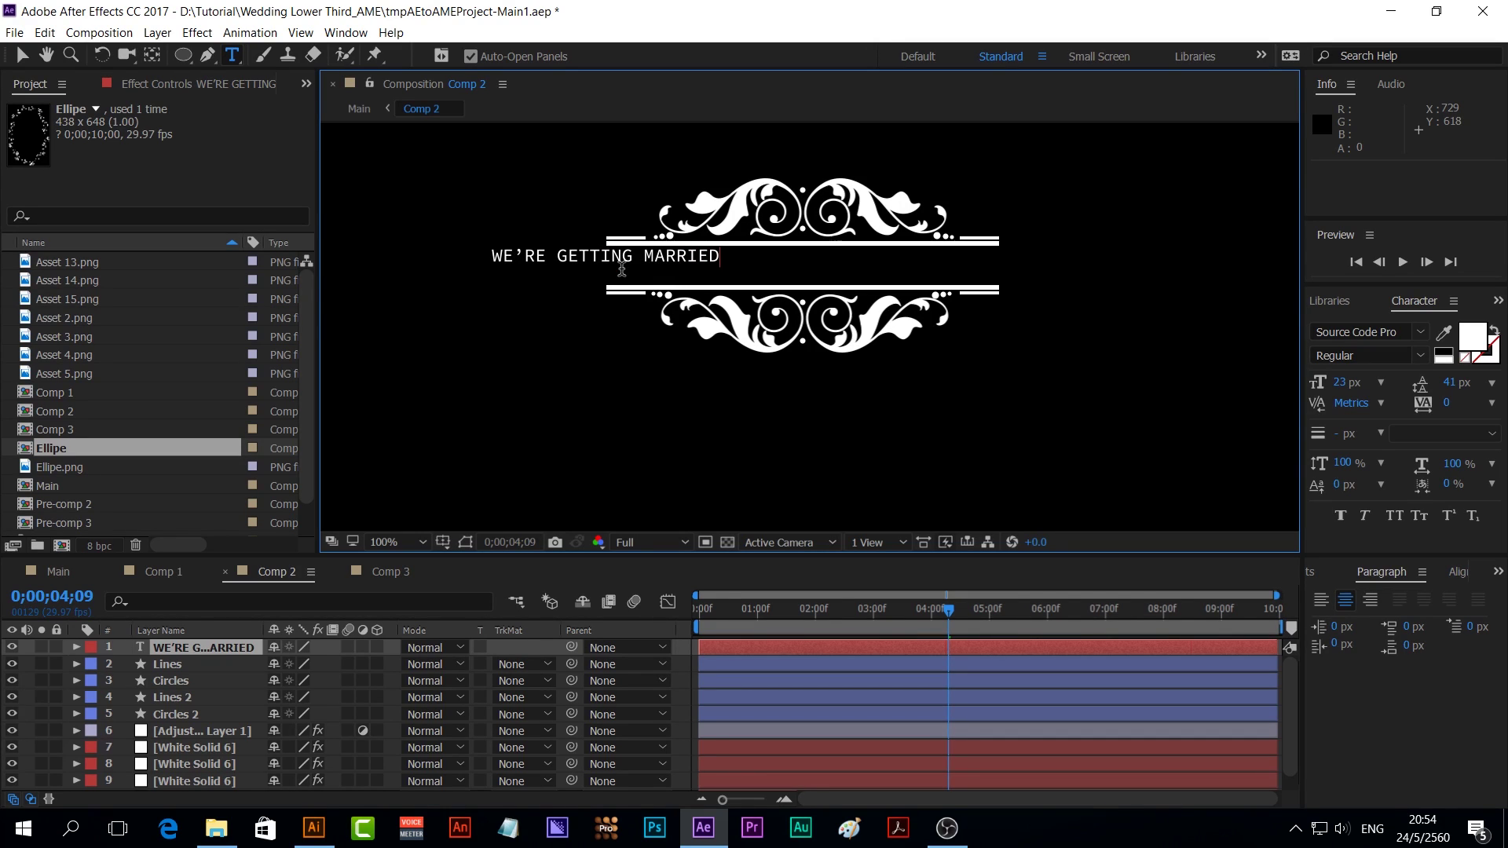
pyautogui.press('Escape')
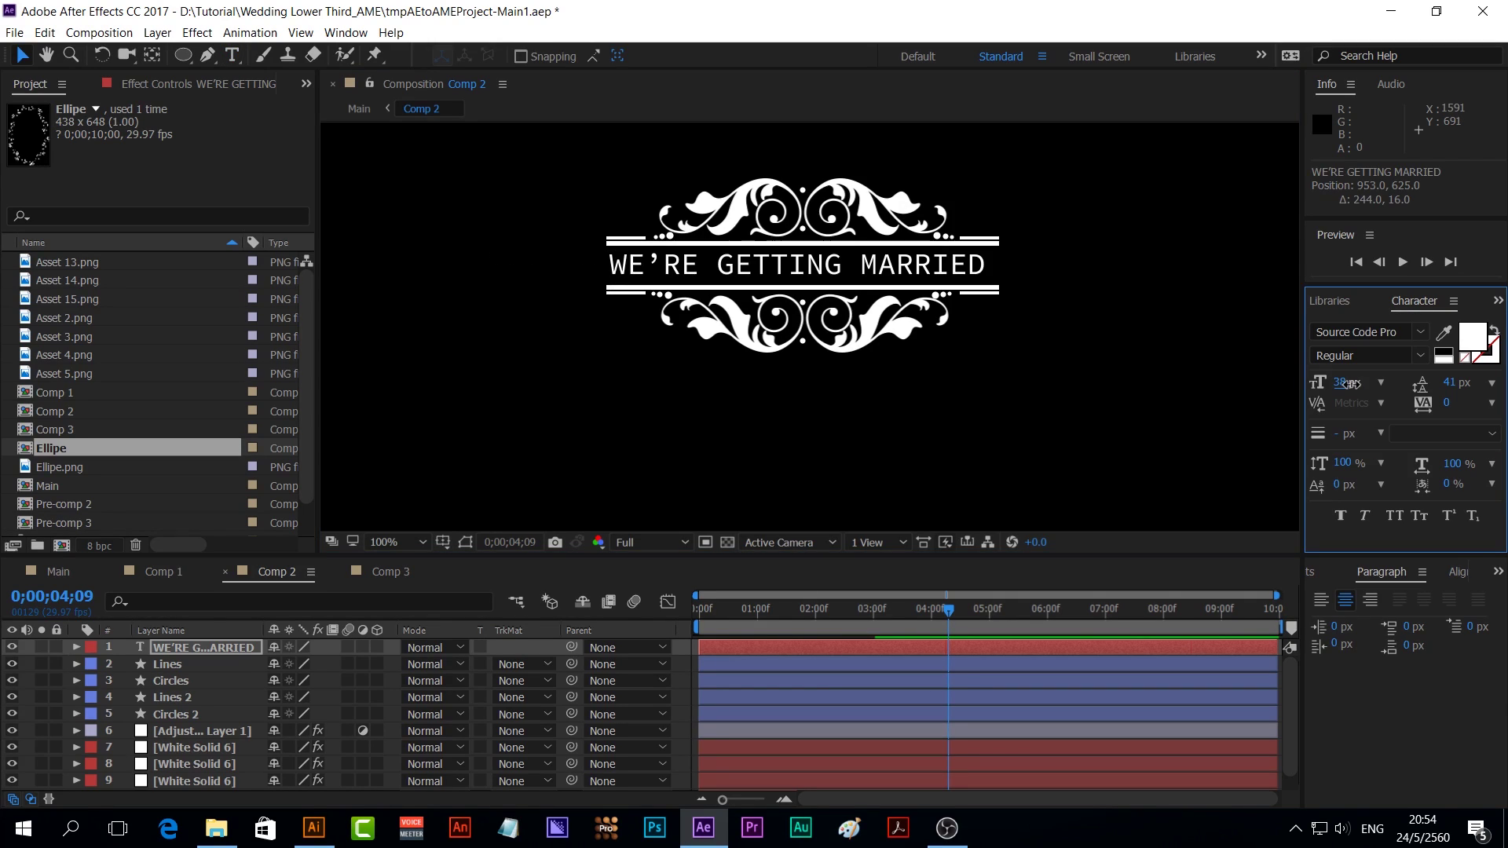
pyautogui.moveTo(1349, 383); pyautogui.dragTo(1355, 384)
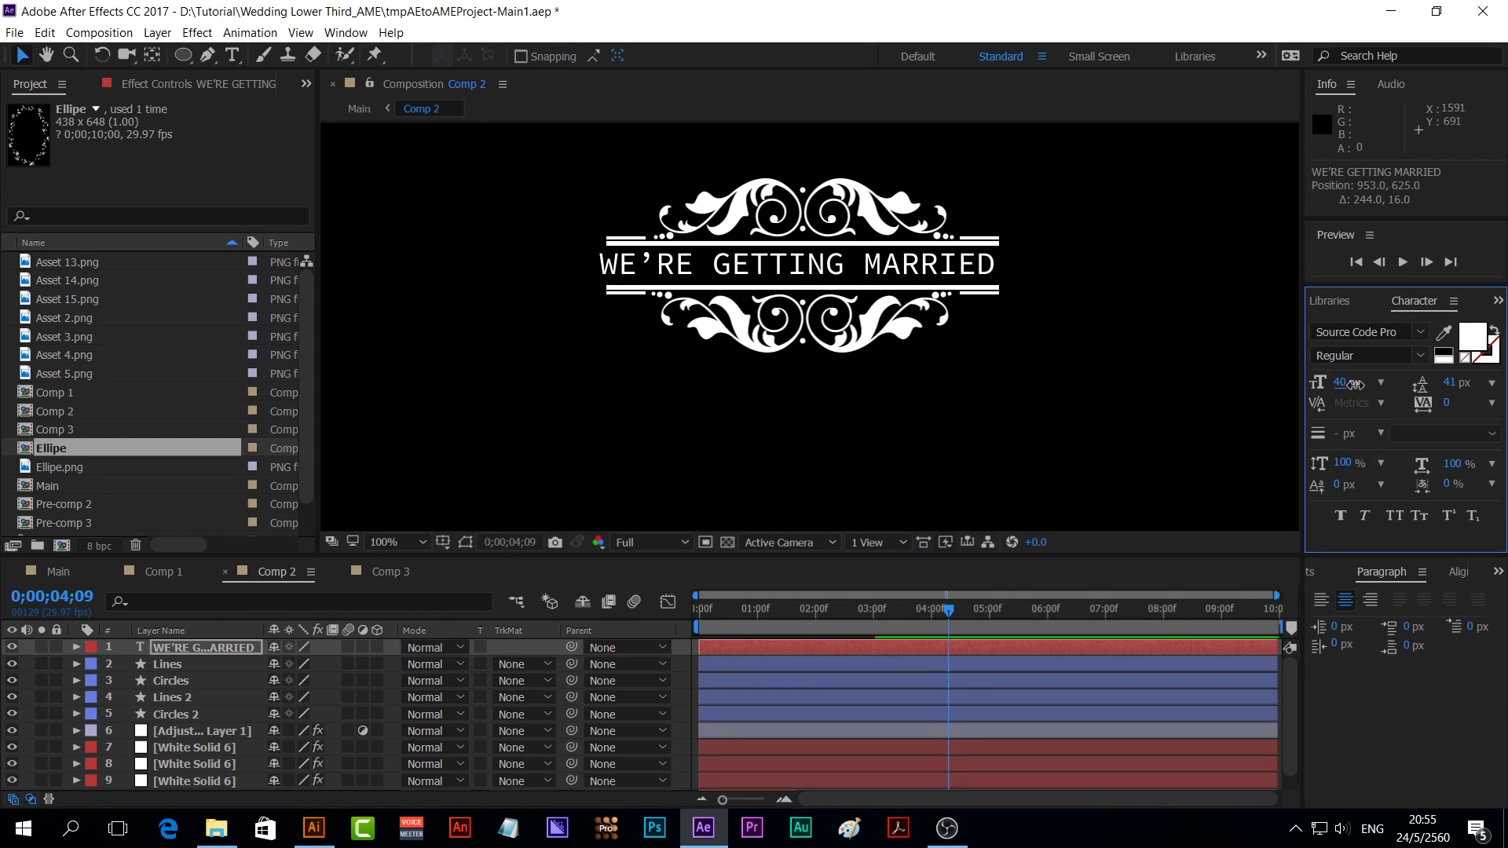
pyautogui.moveTo(760, 271); pyautogui.dragTo(768, 273)
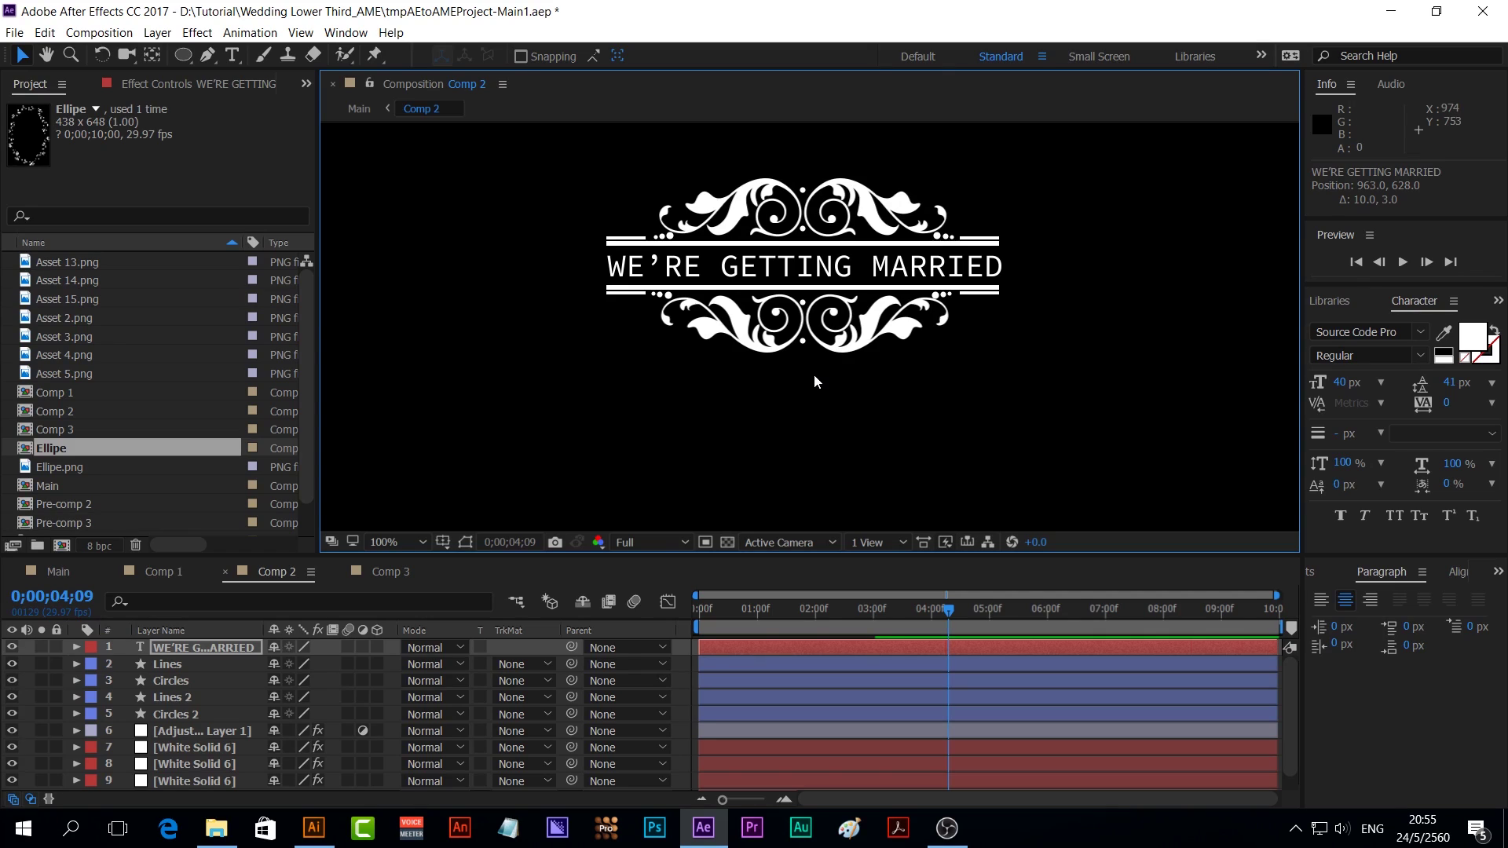
pyautogui.press('Left')
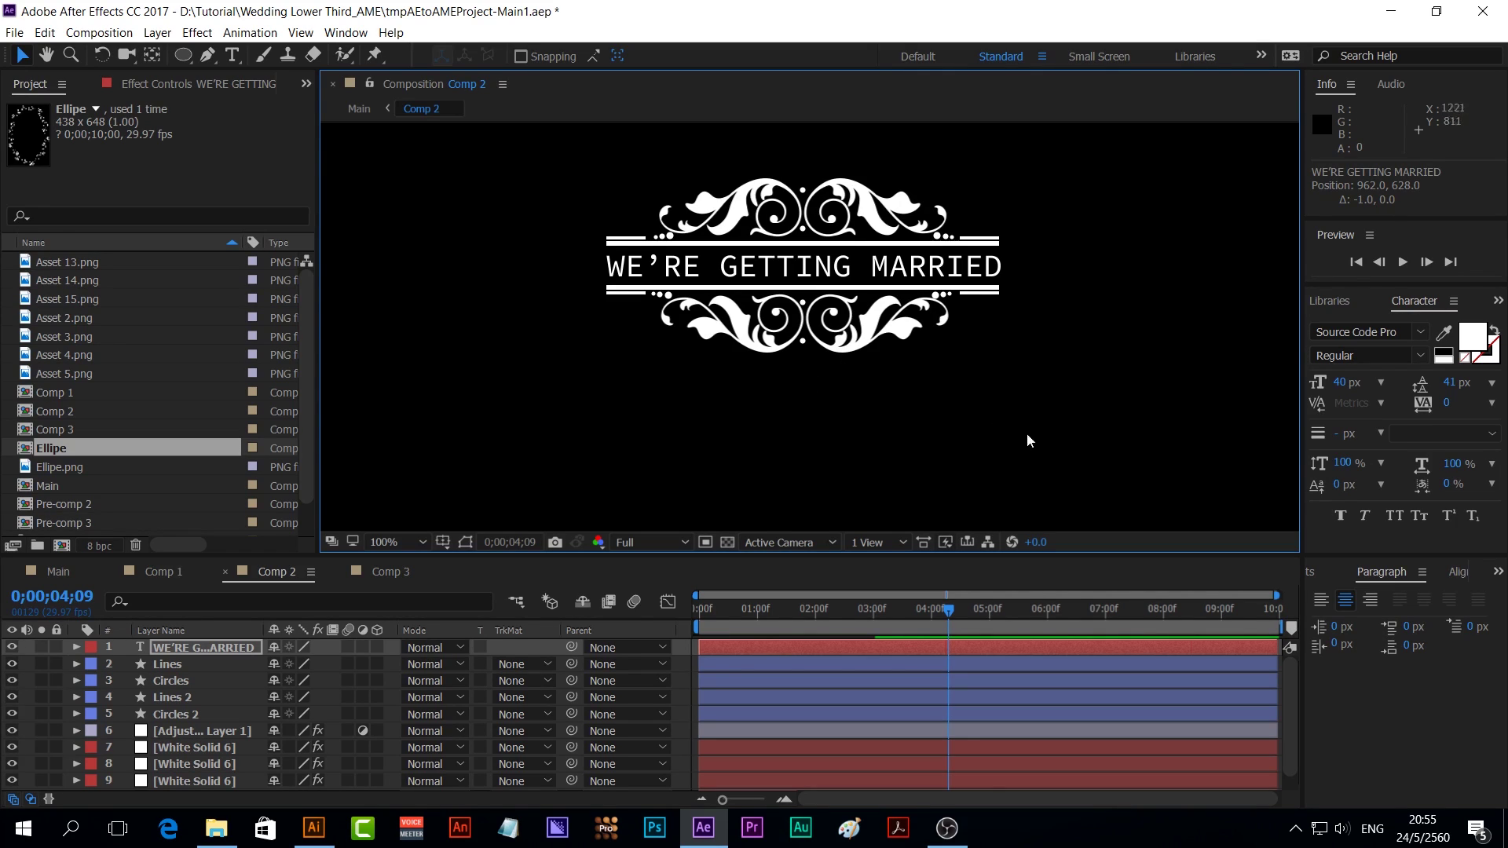
pyautogui.click(1499, 576)
# Apply the Foggy text preset to the WE'RE GETTING MARRIED title
pyautogui.click(1469, 587)
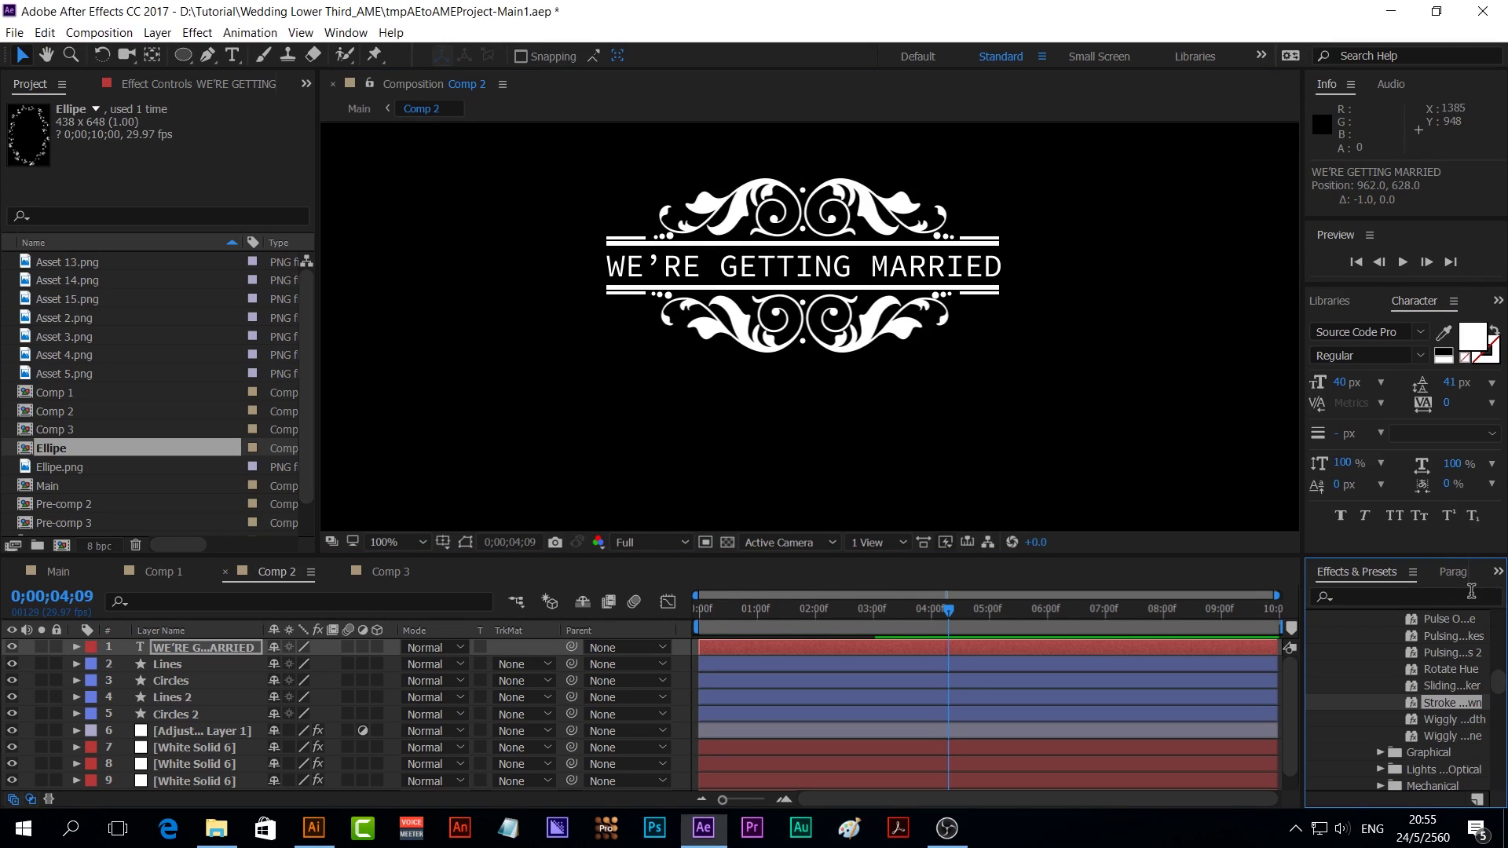
pyautogui.click(1370, 593)
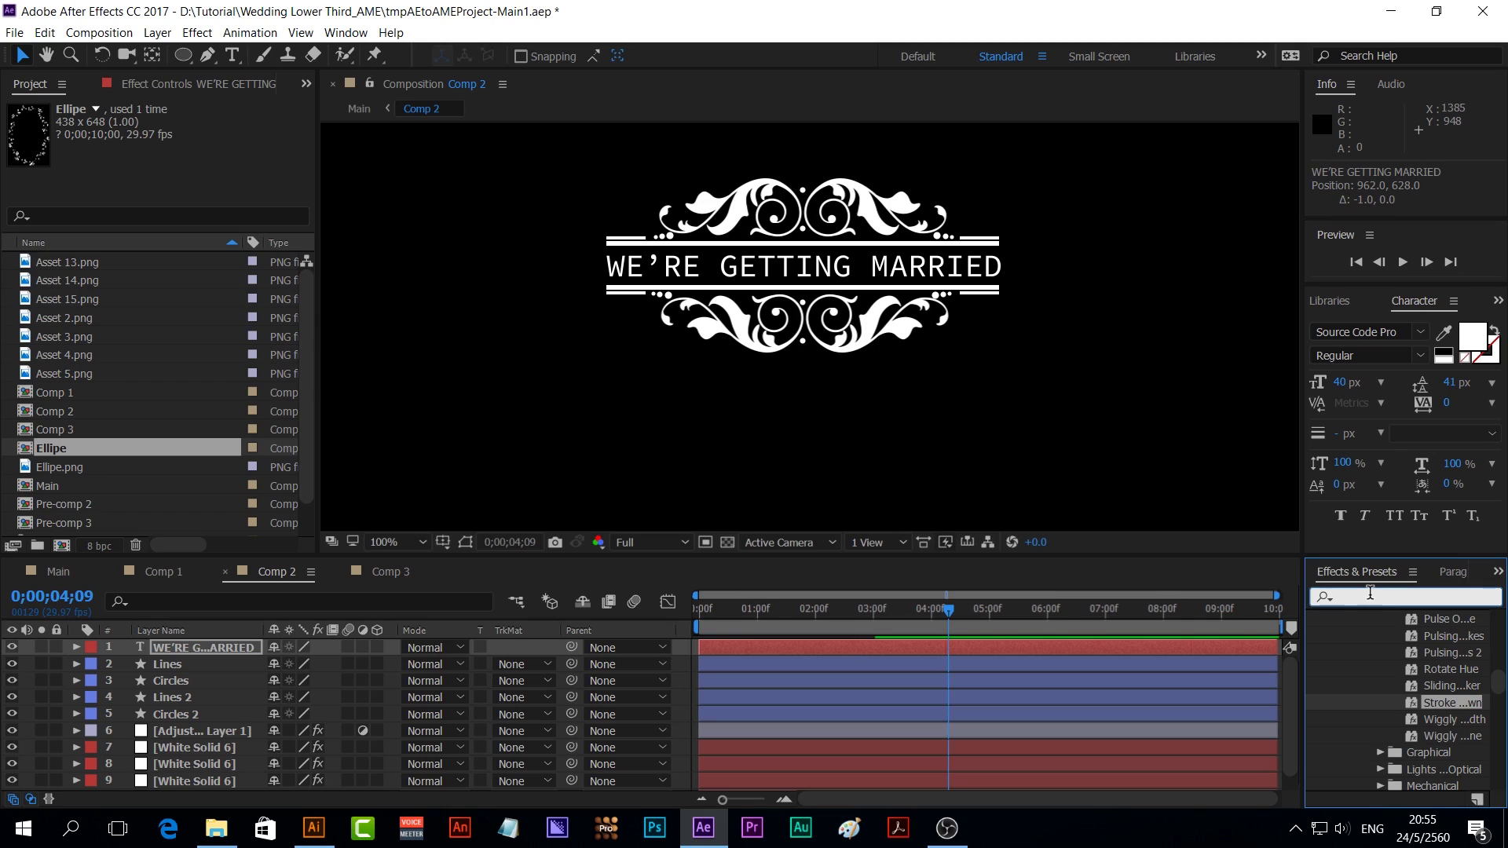
pyautogui.write('fog')
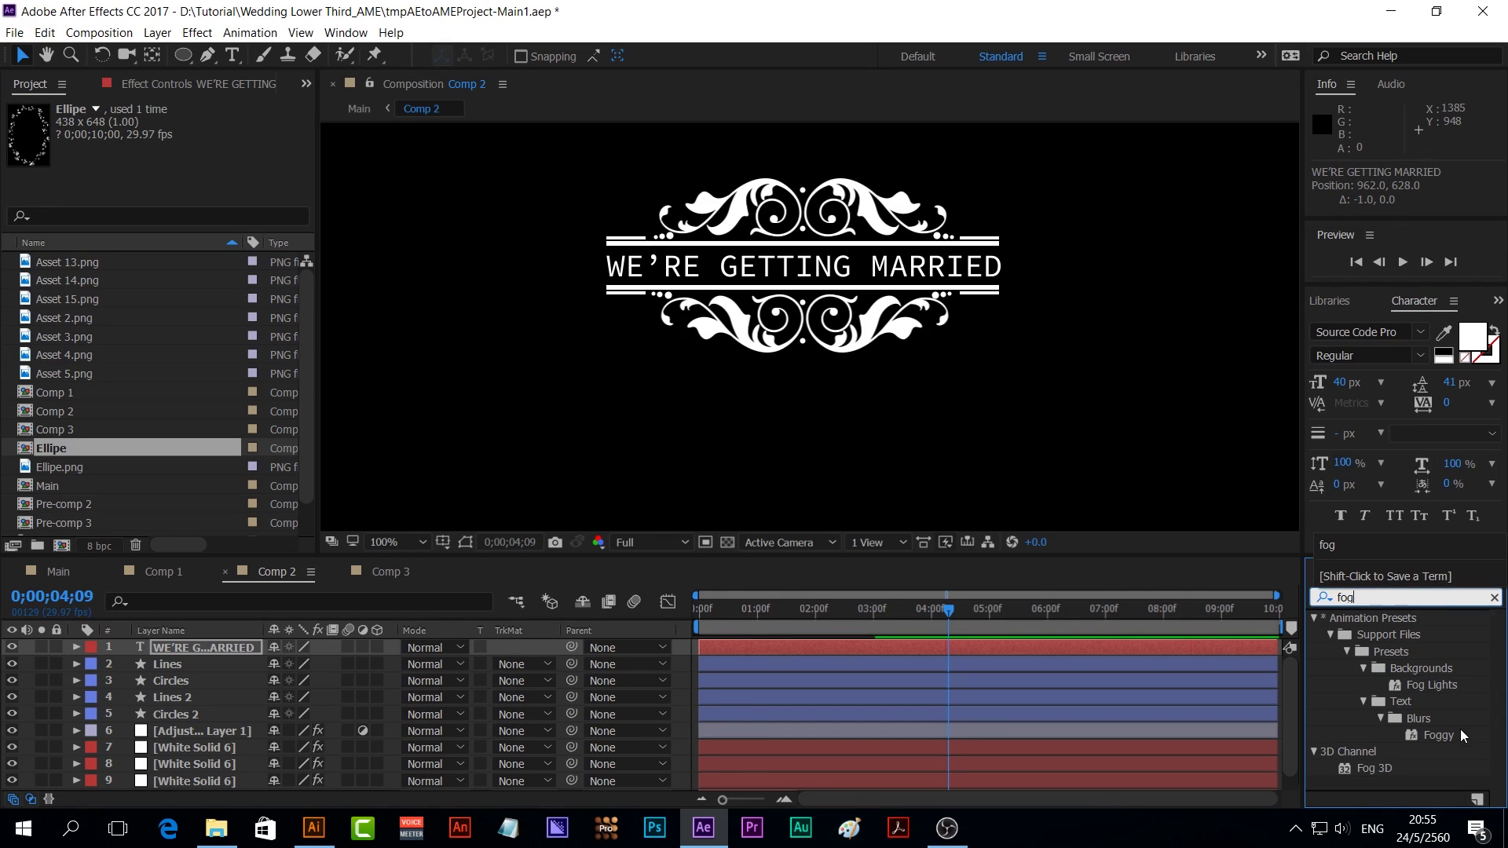
pyautogui.doubleClick(1440, 739)
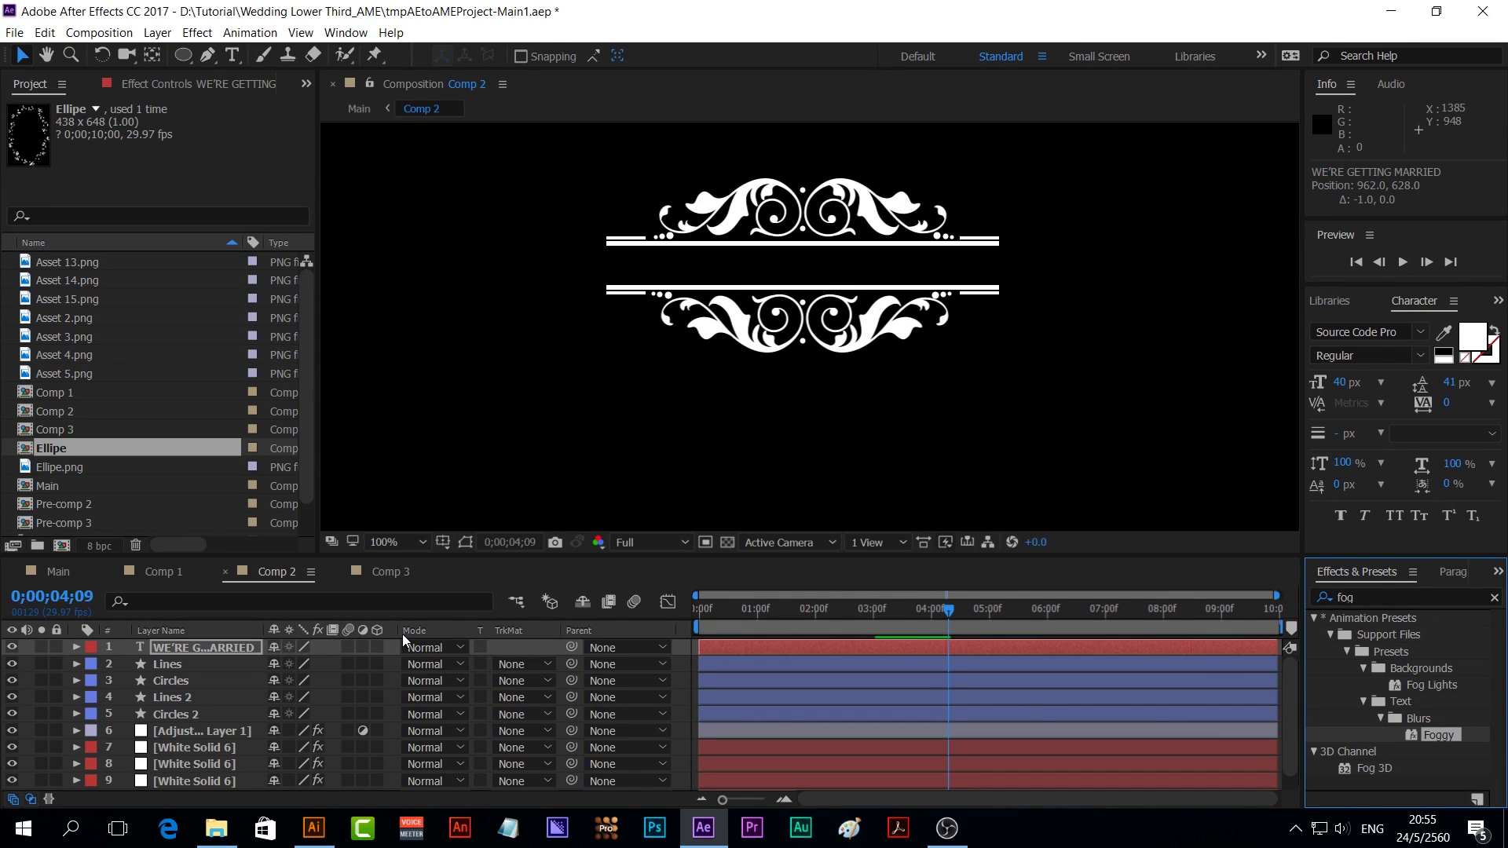
# Move both Offset keyframes earlier, end the work area there, and preview
pyautogui.click(239, 645)
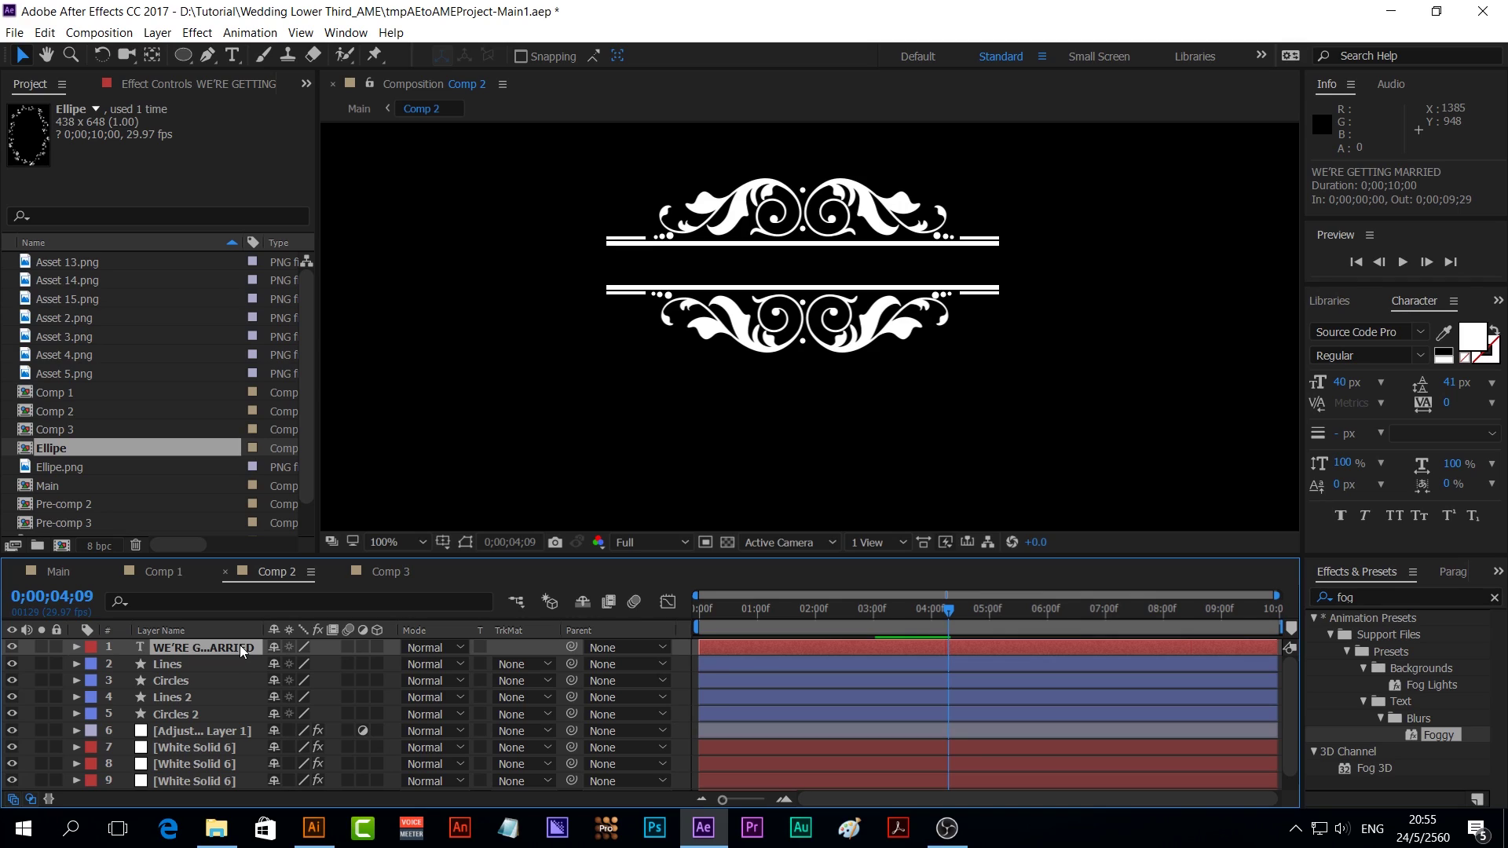
pyautogui.press('u')
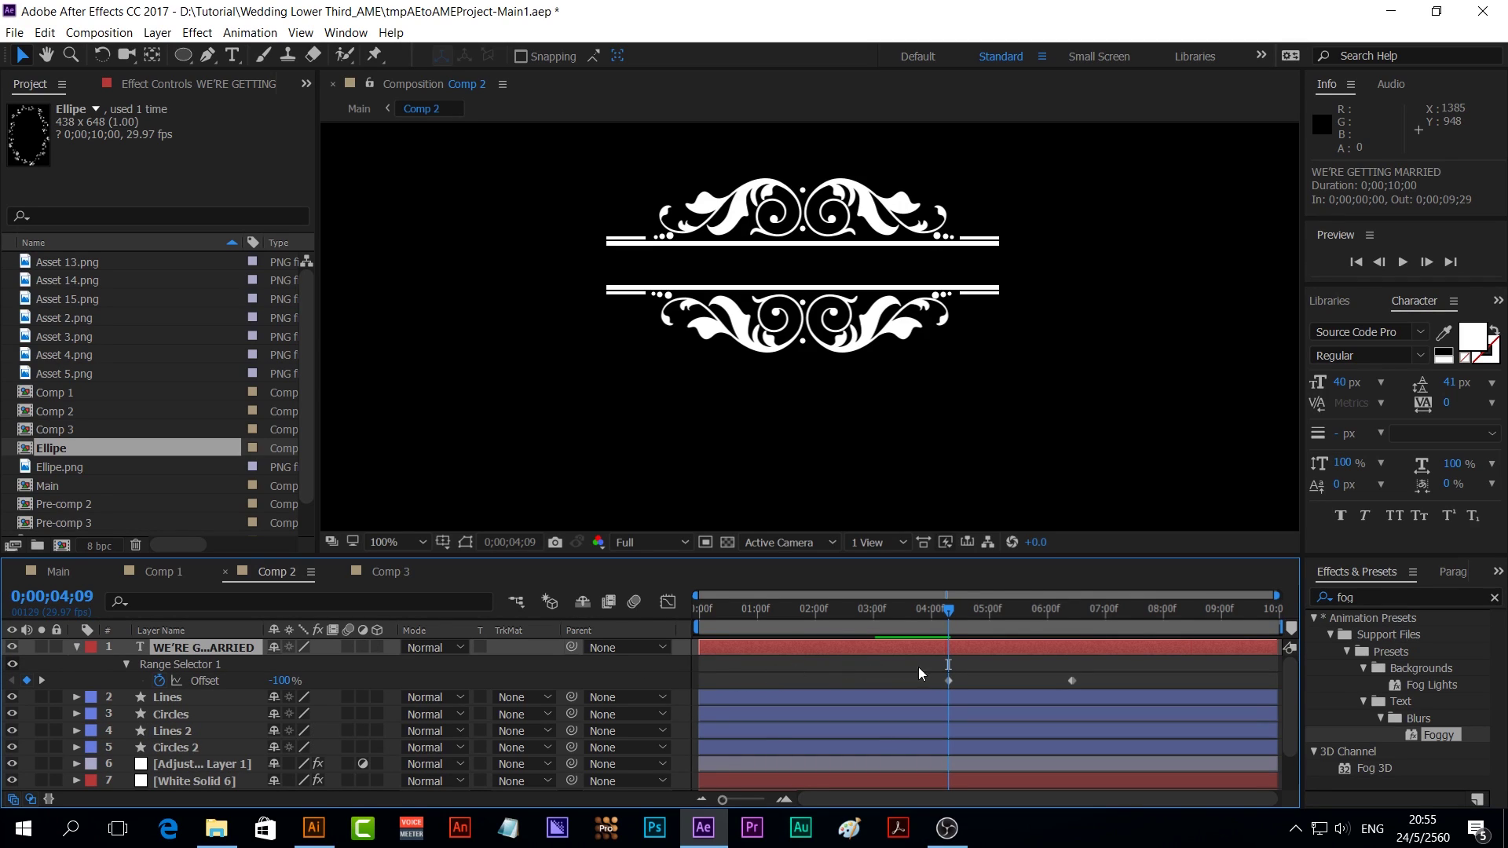
pyautogui.moveTo(926, 665); pyautogui.dragTo(1090, 694)
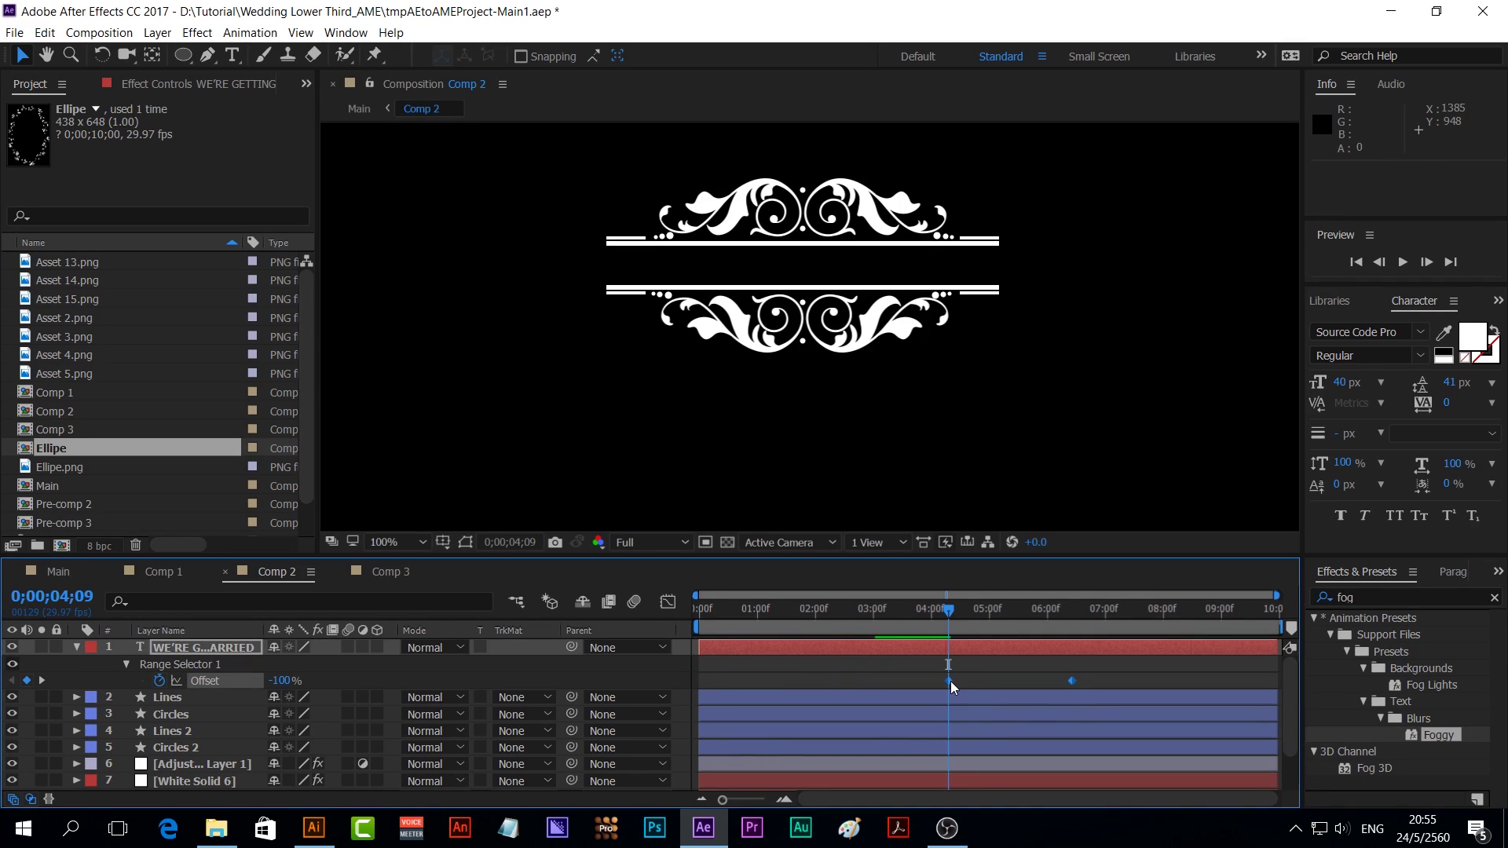
pyautogui.moveTo(948, 680); pyautogui.dragTo(790, 685)
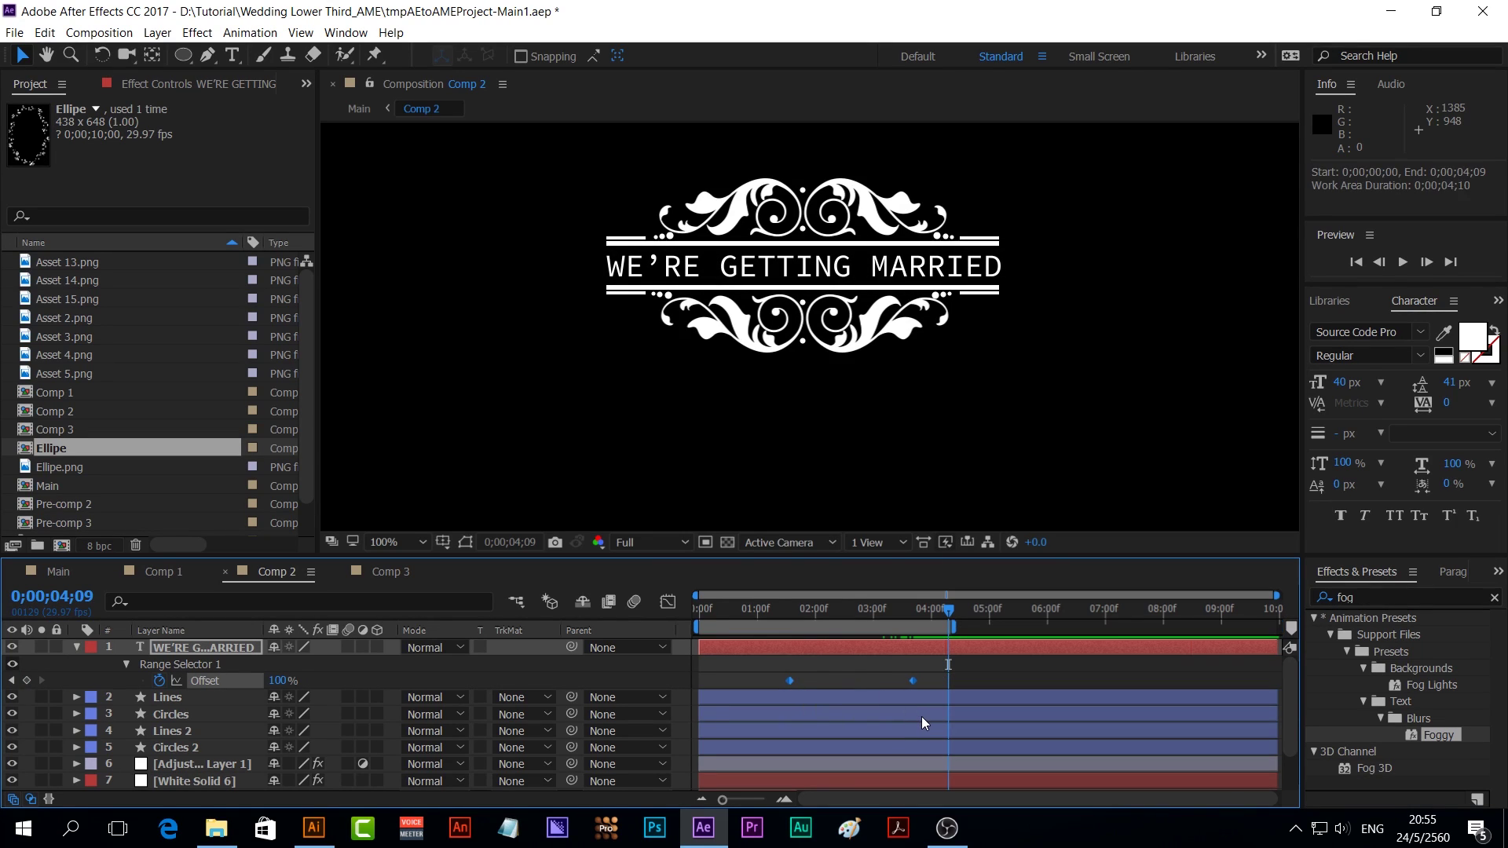
pyautogui.press('n')
pyautogui.press('space')
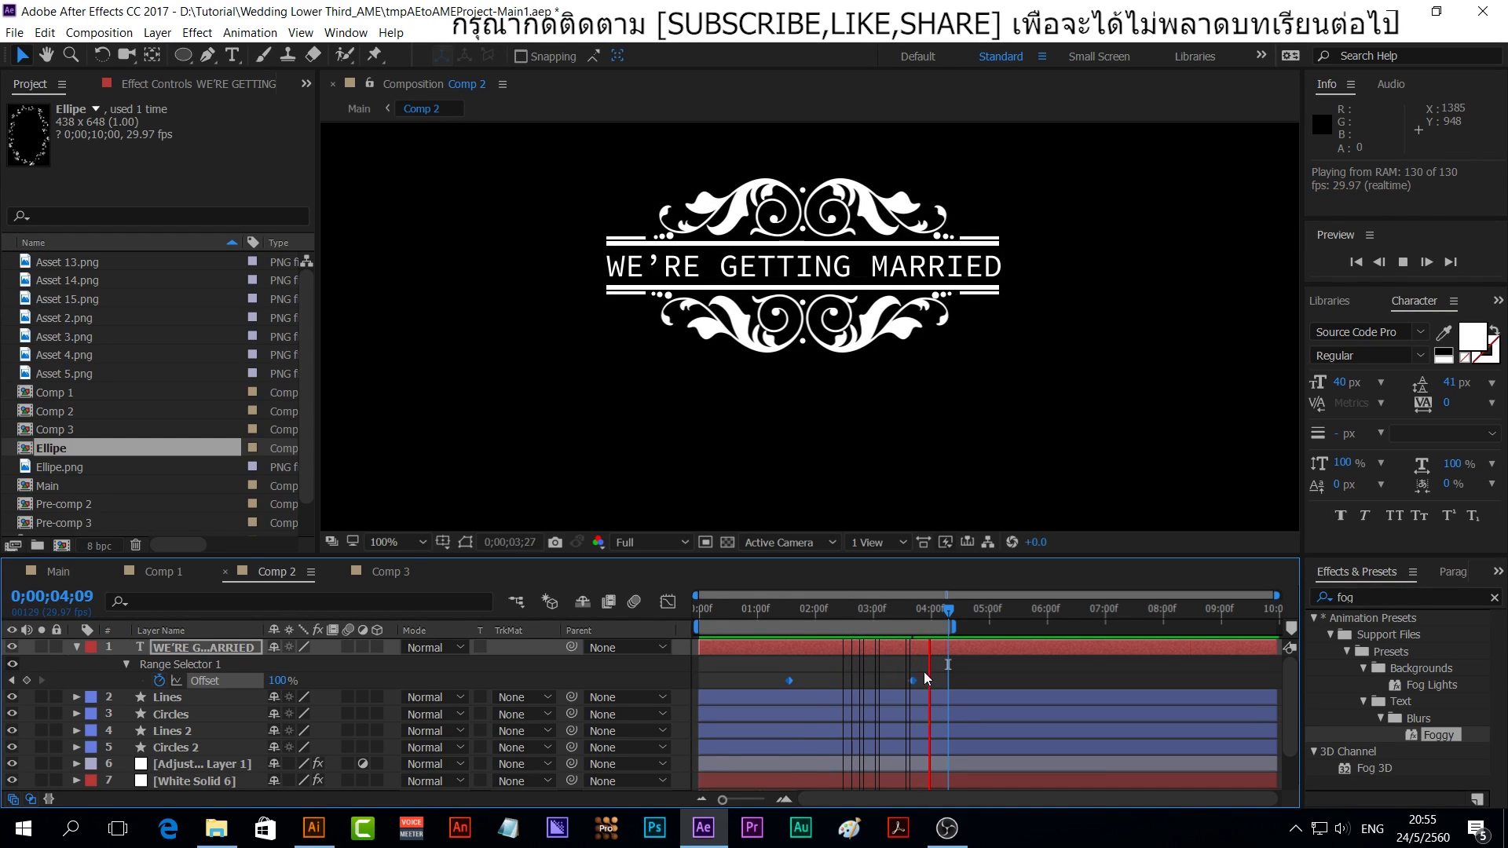
# Shift the first Offset keyframe later in time and review the fog reveal
pyautogui.click(900, 611)
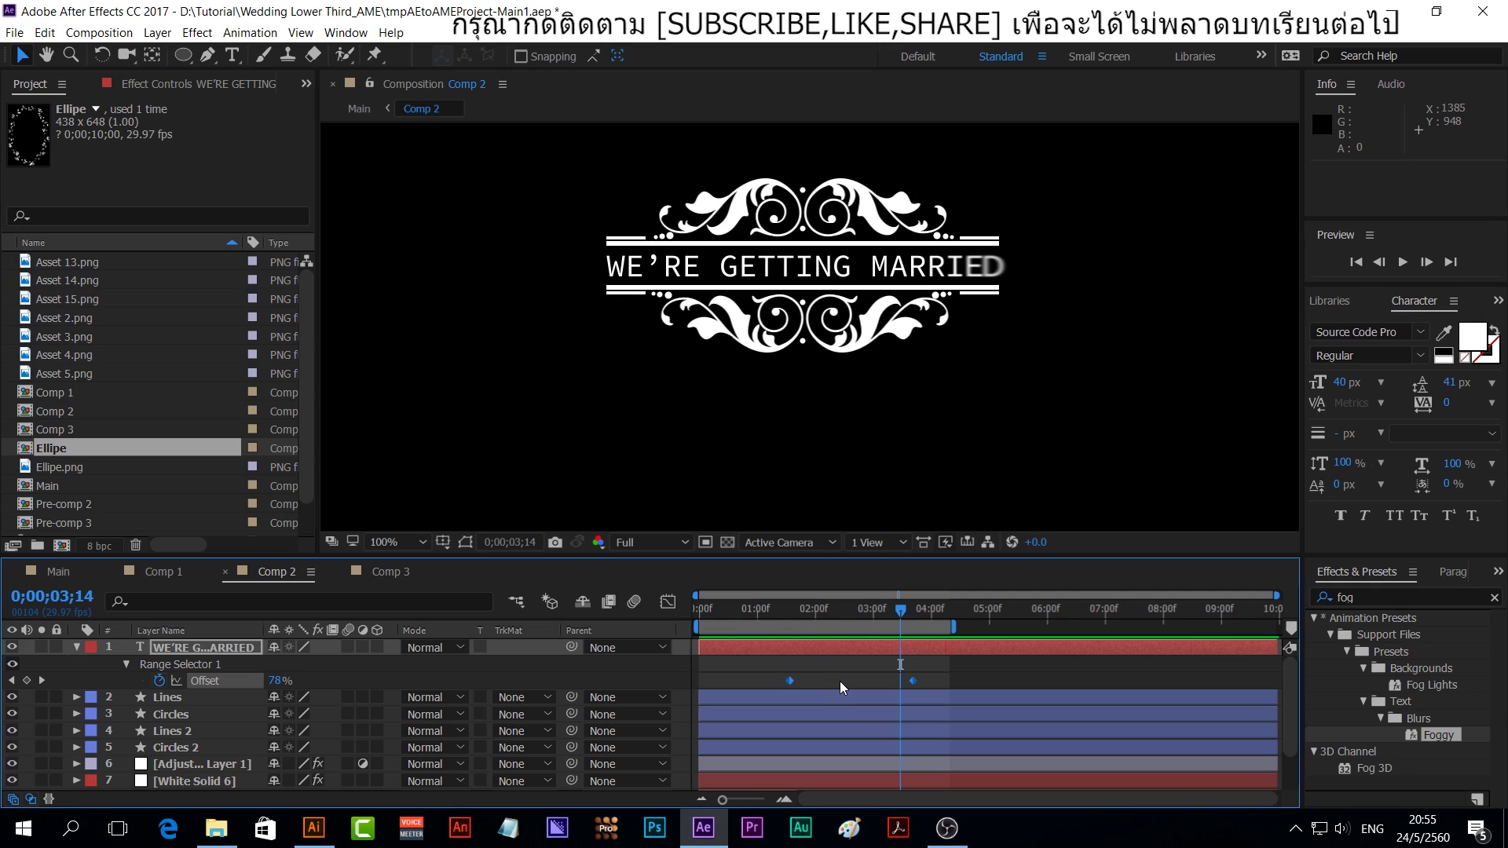
pyautogui.click(809, 681)
pyautogui.moveTo(789, 681); pyautogui.dragTo(812, 680)
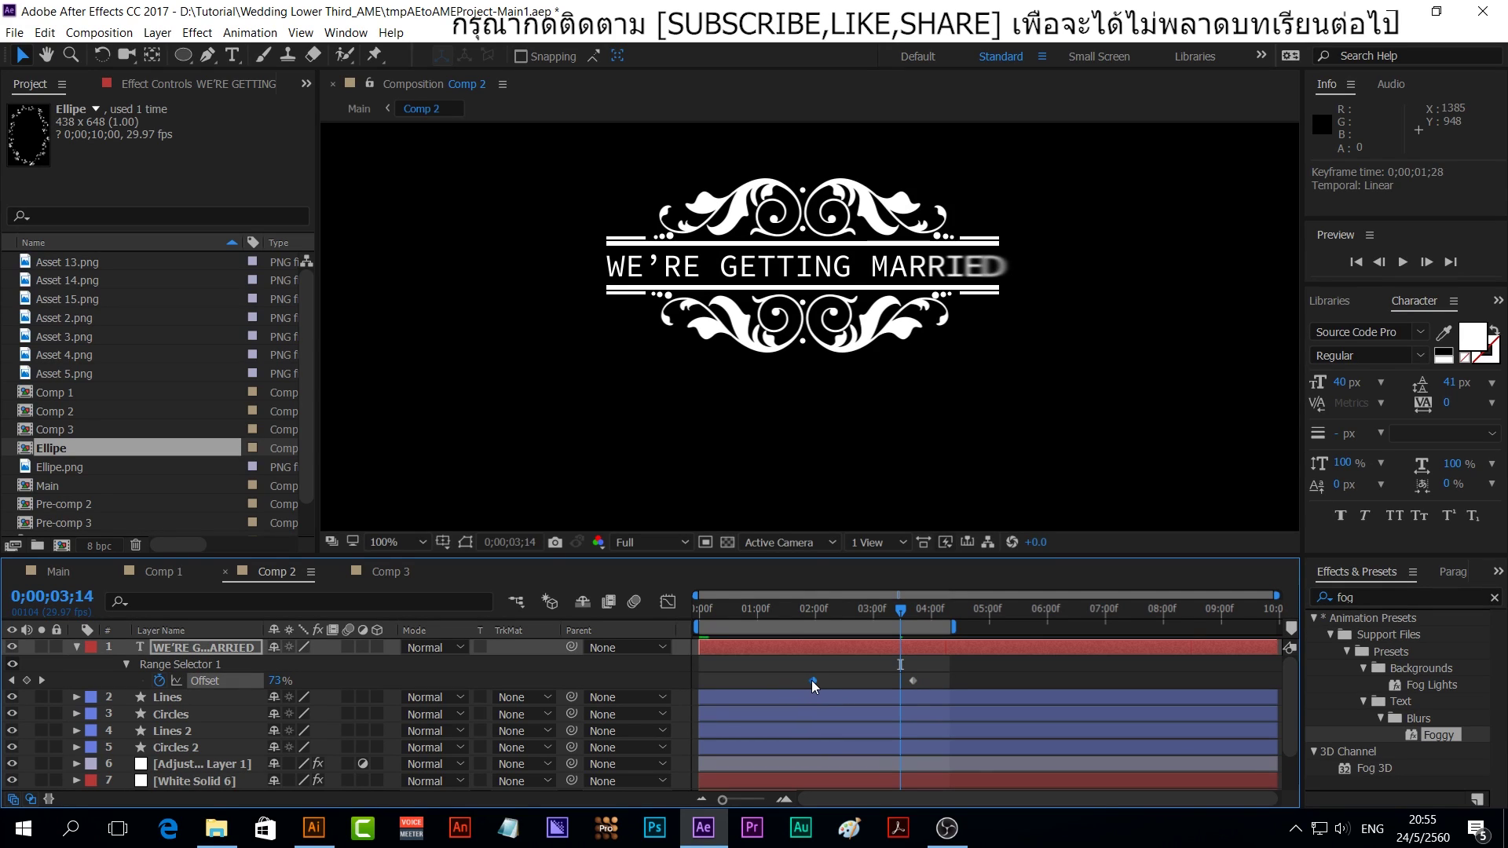
pyautogui.press('space')
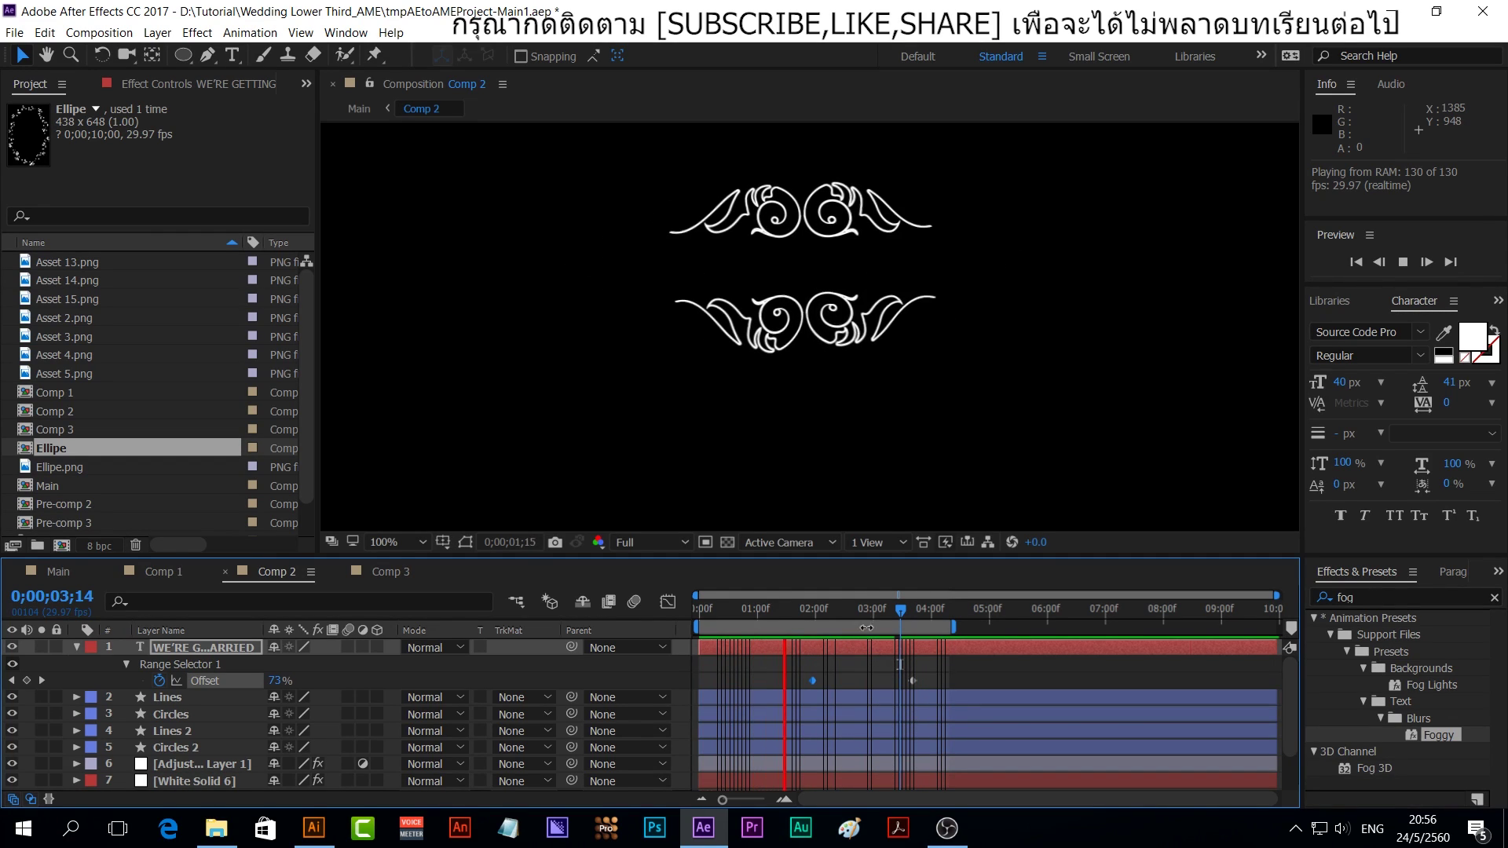
pyautogui.click(854, 607)
pyautogui.moveTo(855, 609)
pyautogui.mouseDown()
pyautogui.moveTo(832, 620)
pyautogui.moveTo(898, 628)
pyautogui.mouseUp()
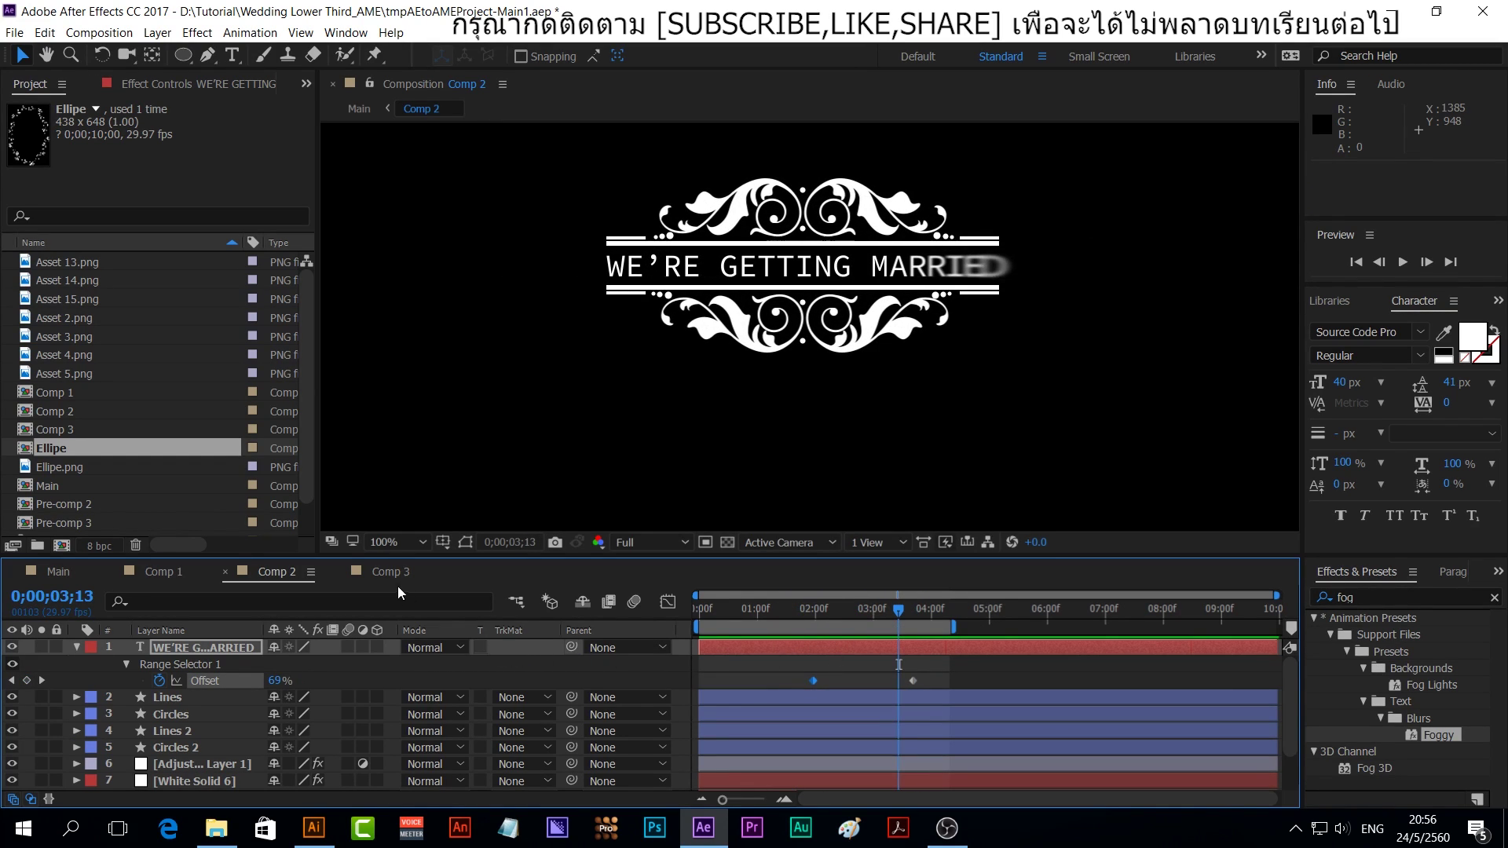
pyautogui.click(163, 572)
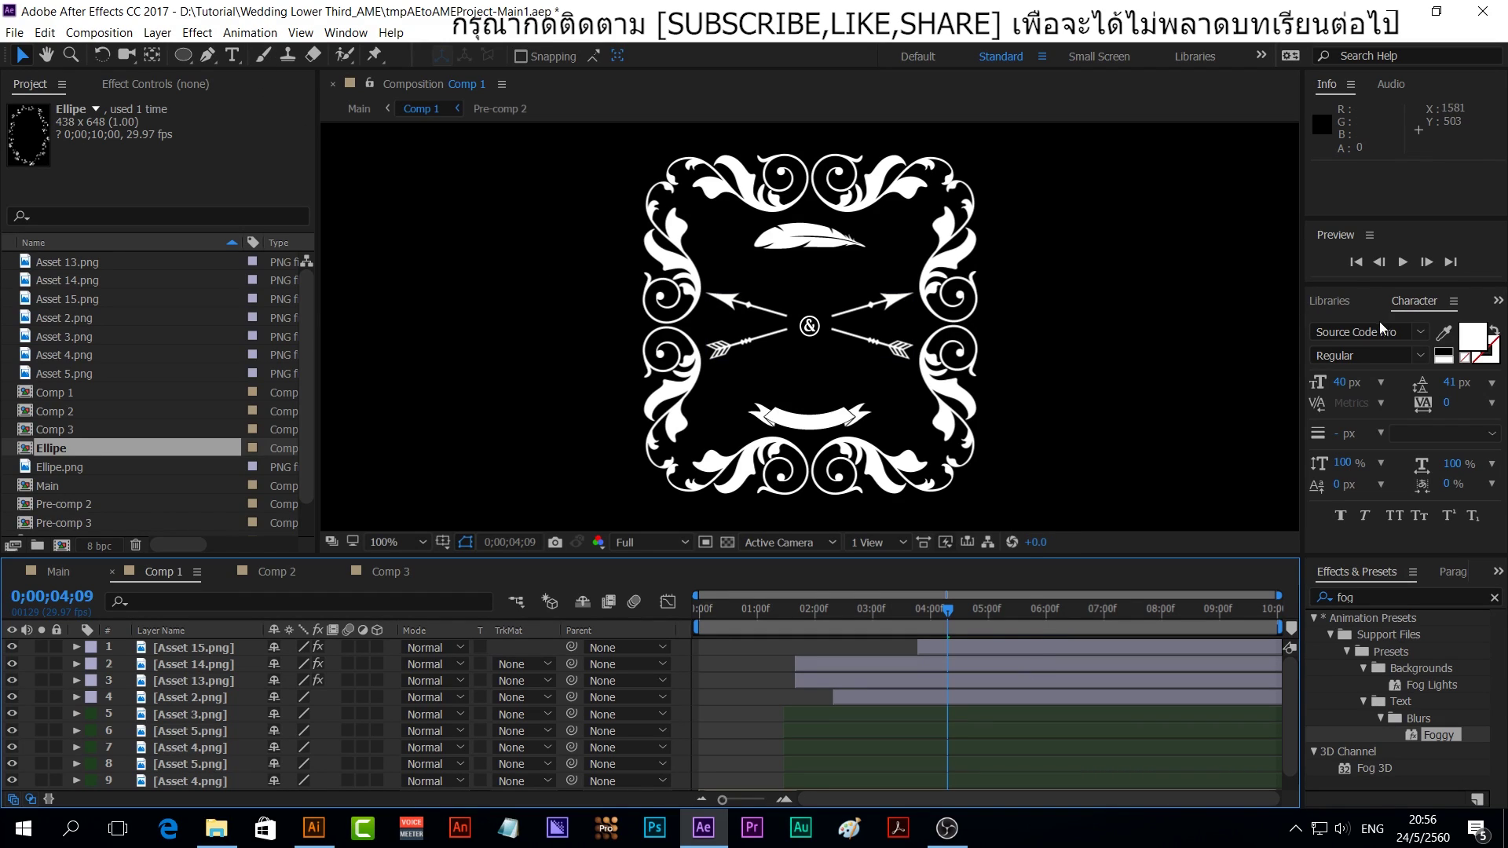
# Add a SARA text layer centred beneath the feather and expand its properties
pyautogui.click(232, 57)
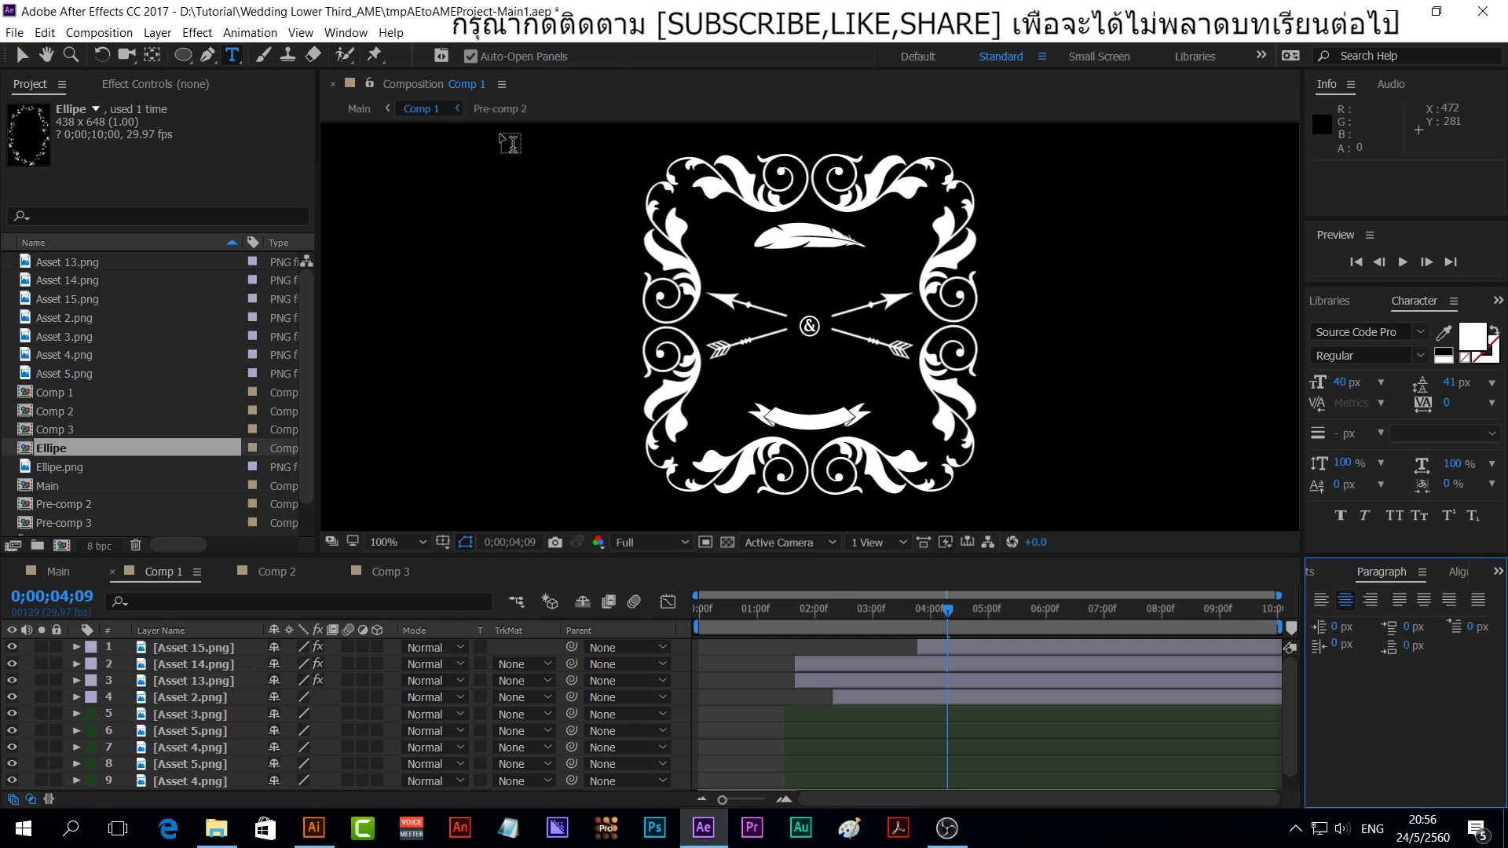
pyautogui.click(761, 274)
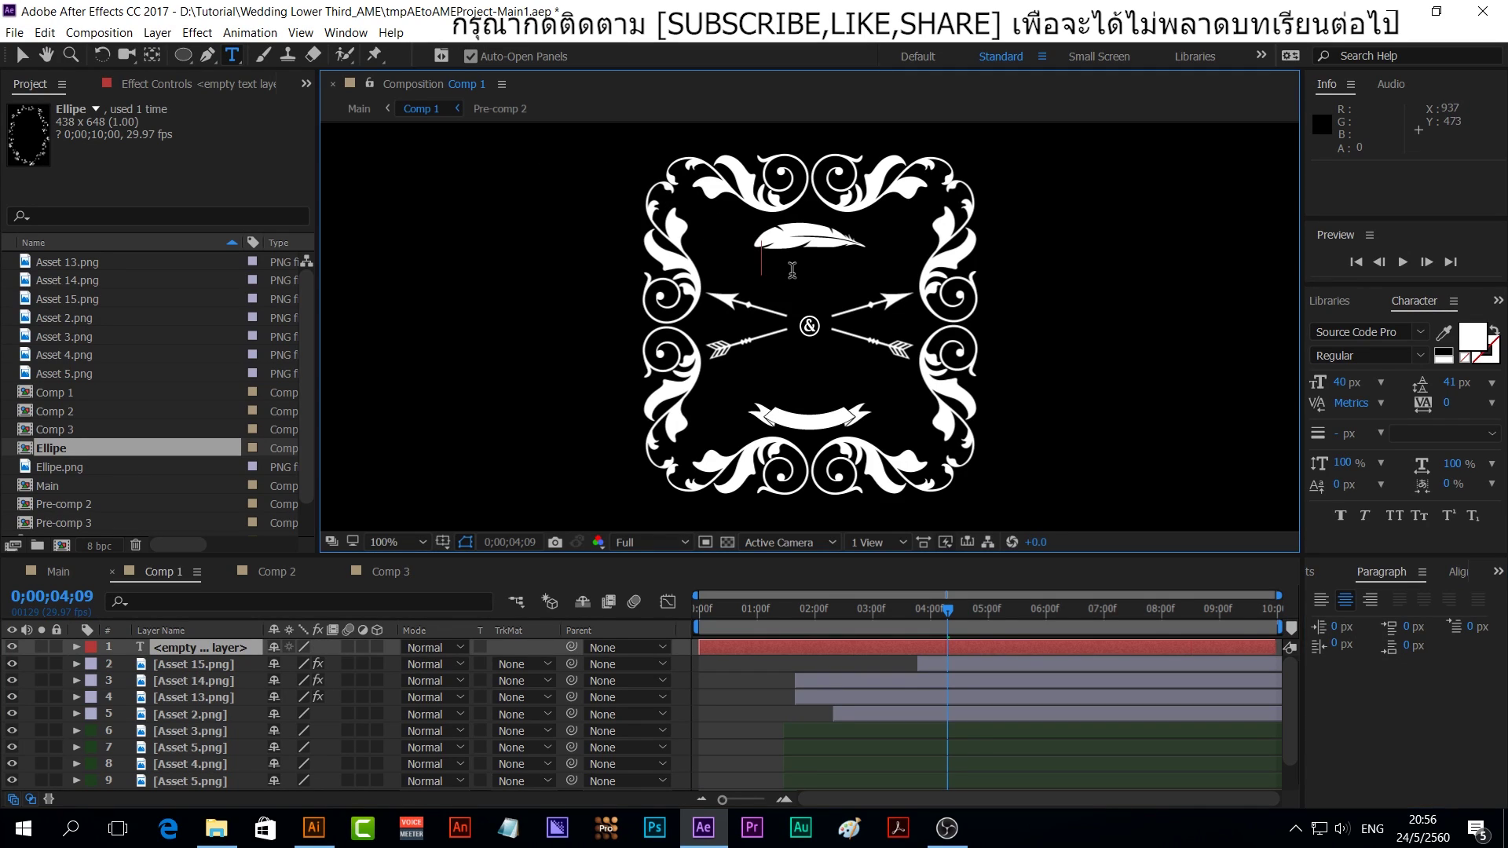
pyautogui.write('SA')
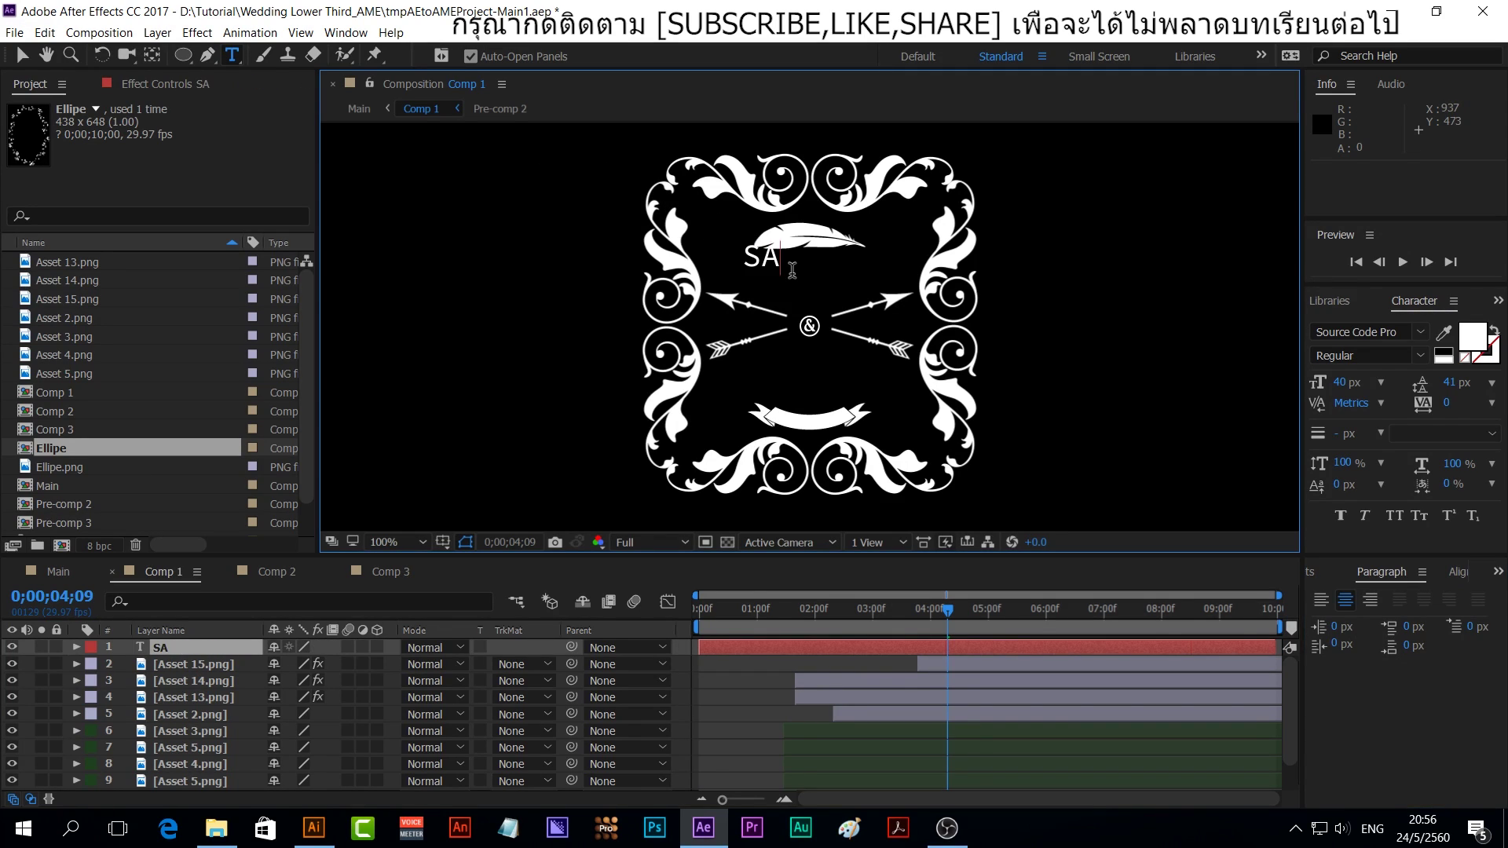
pyautogui.write('RA')
pyautogui.moveTo(775, 265); pyautogui.dragTo(821, 288)
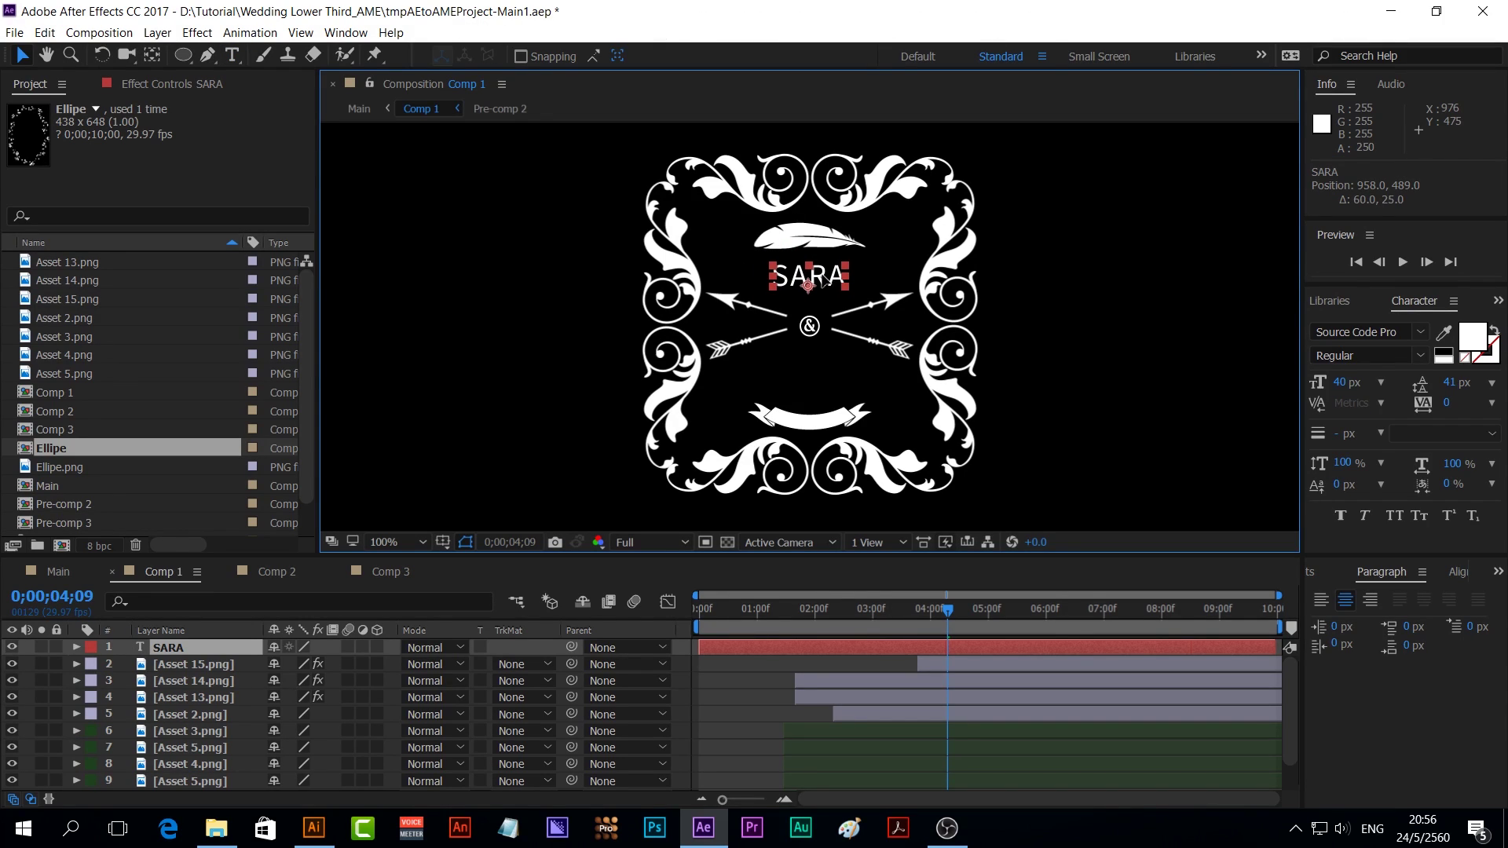
pyautogui.click(75, 647)
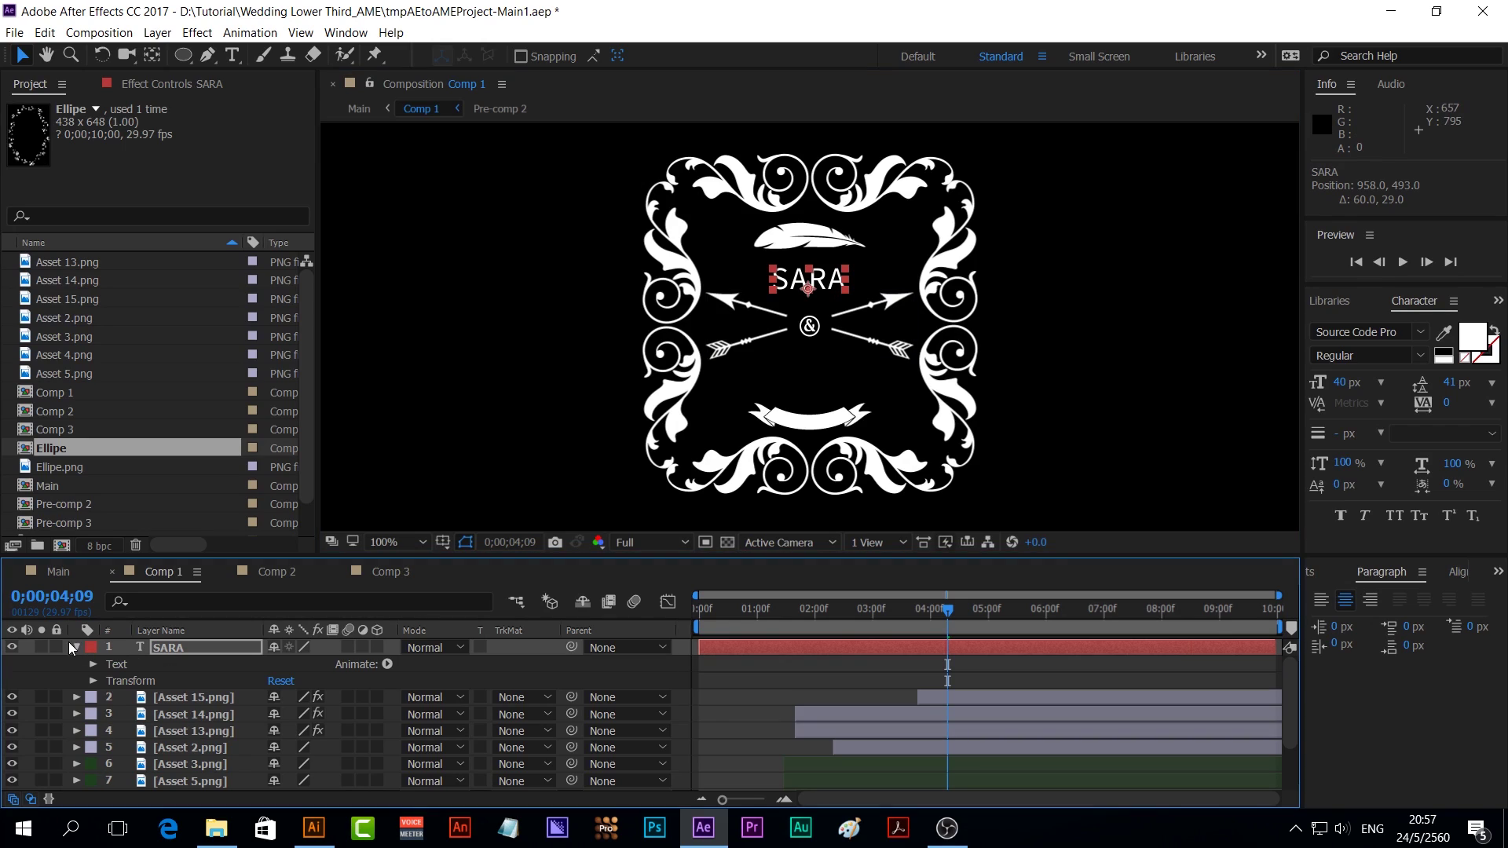
# Add a Scale animator to SARA, keyframed 100% at 3;12 and 0% at 2;12
pyautogui.click(387, 664)
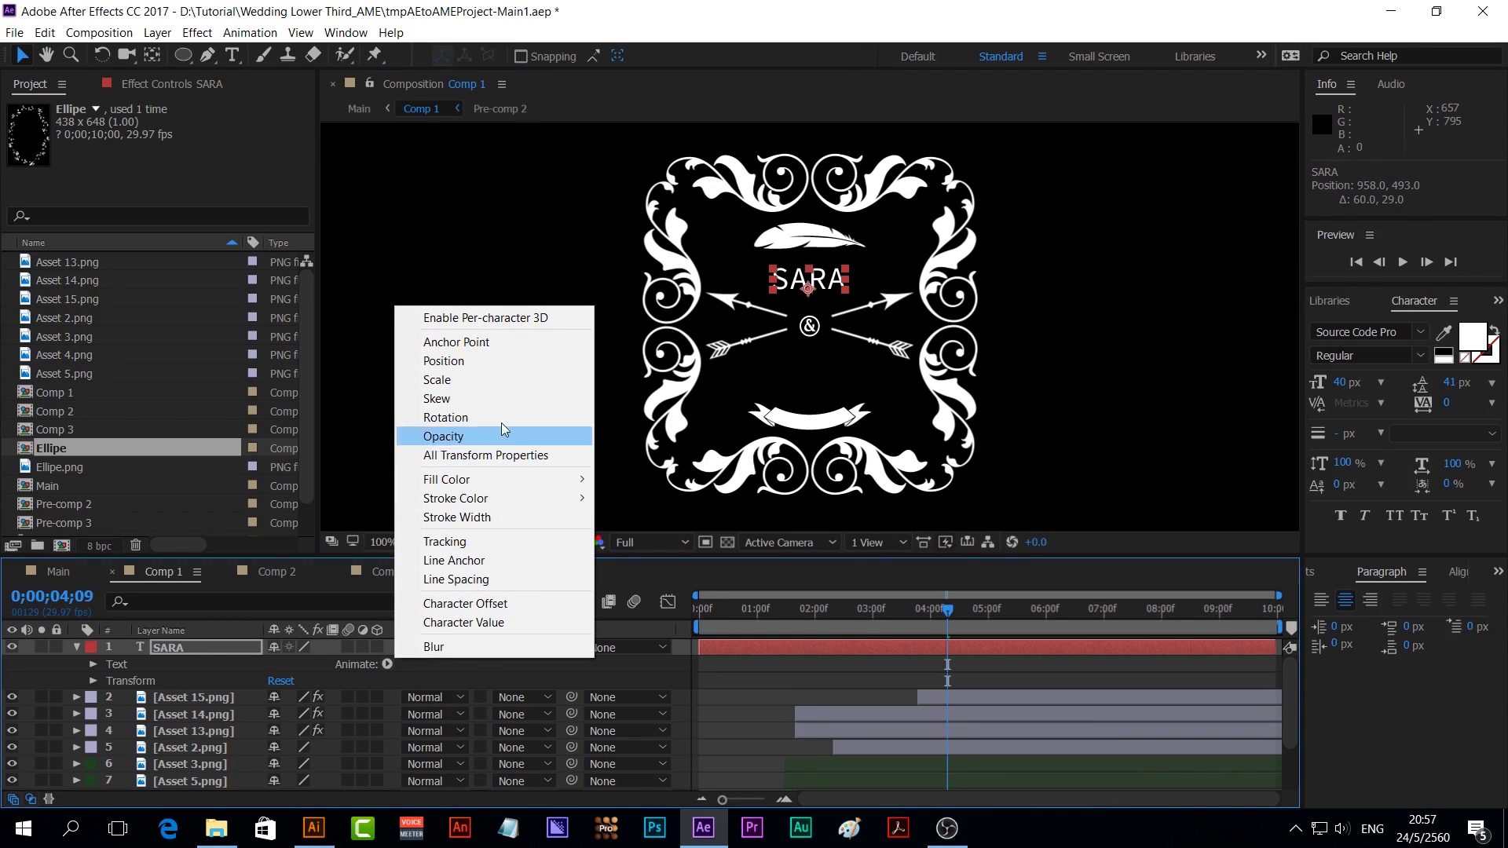
pyautogui.click(507, 382)
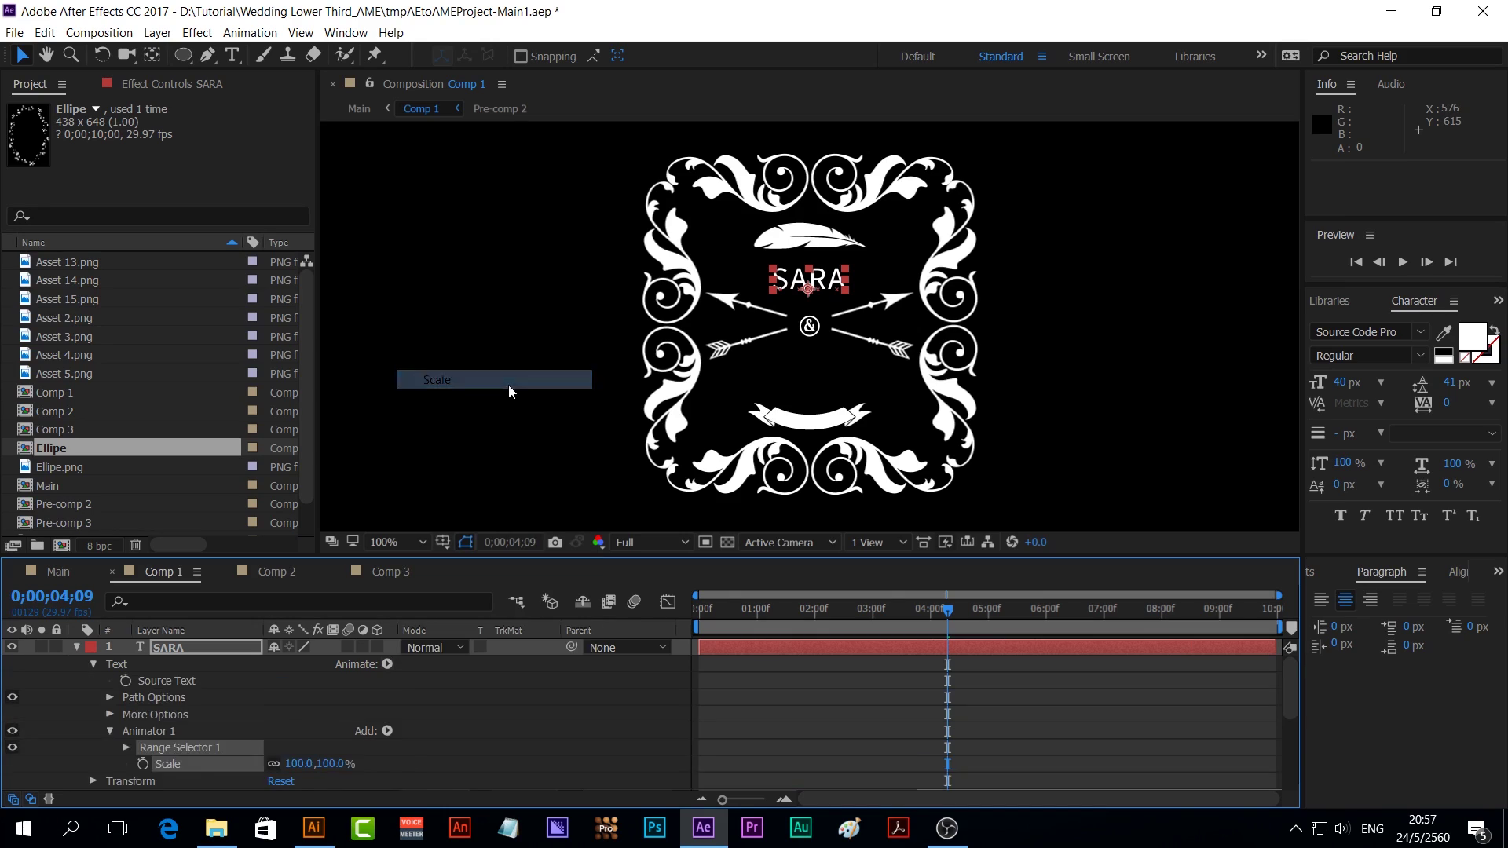
pyautogui.click(895, 610)
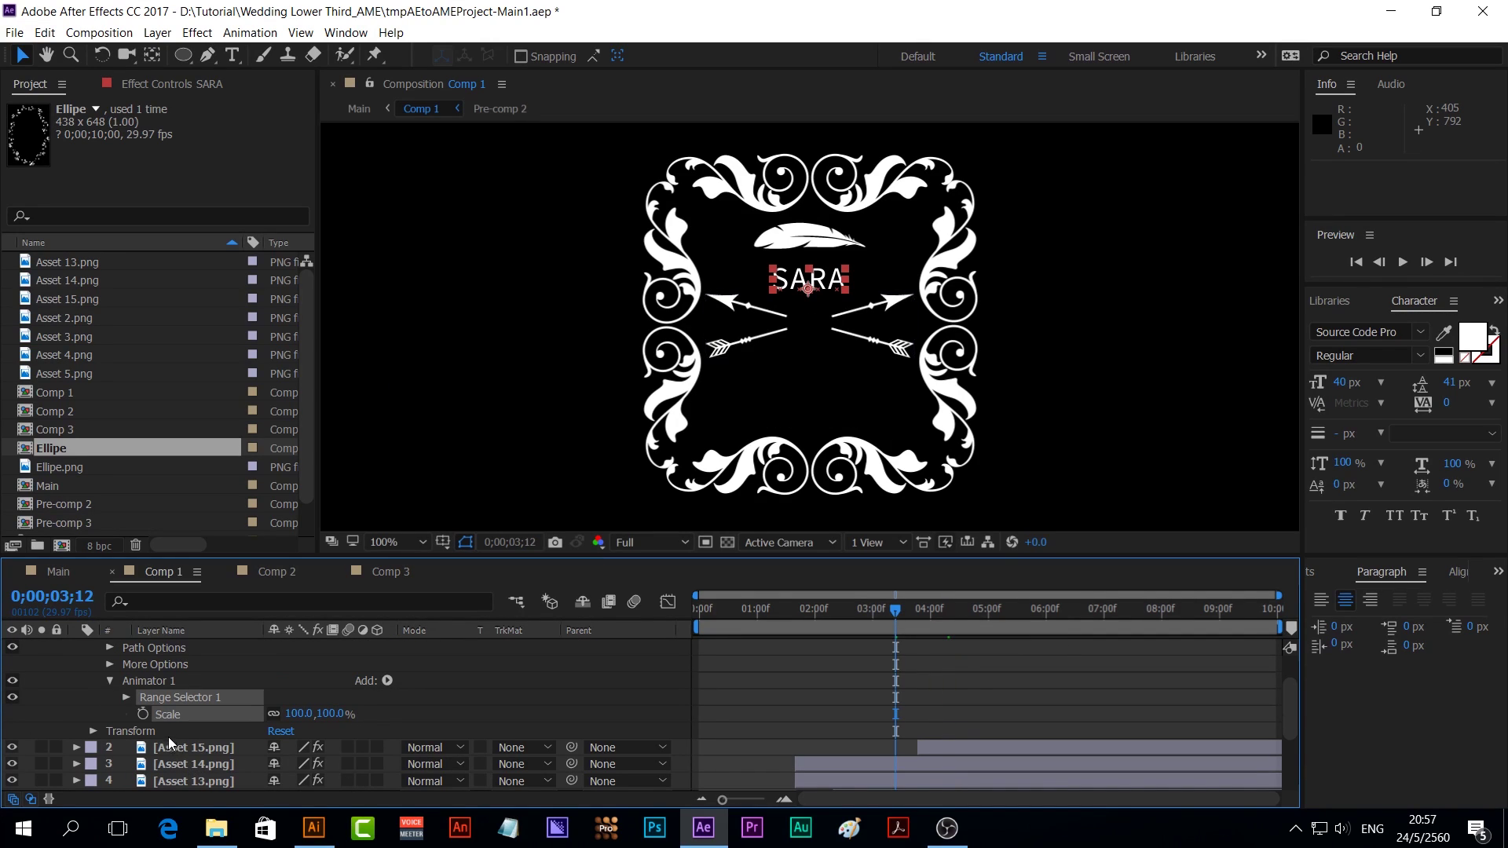
pyautogui.click(143, 714)
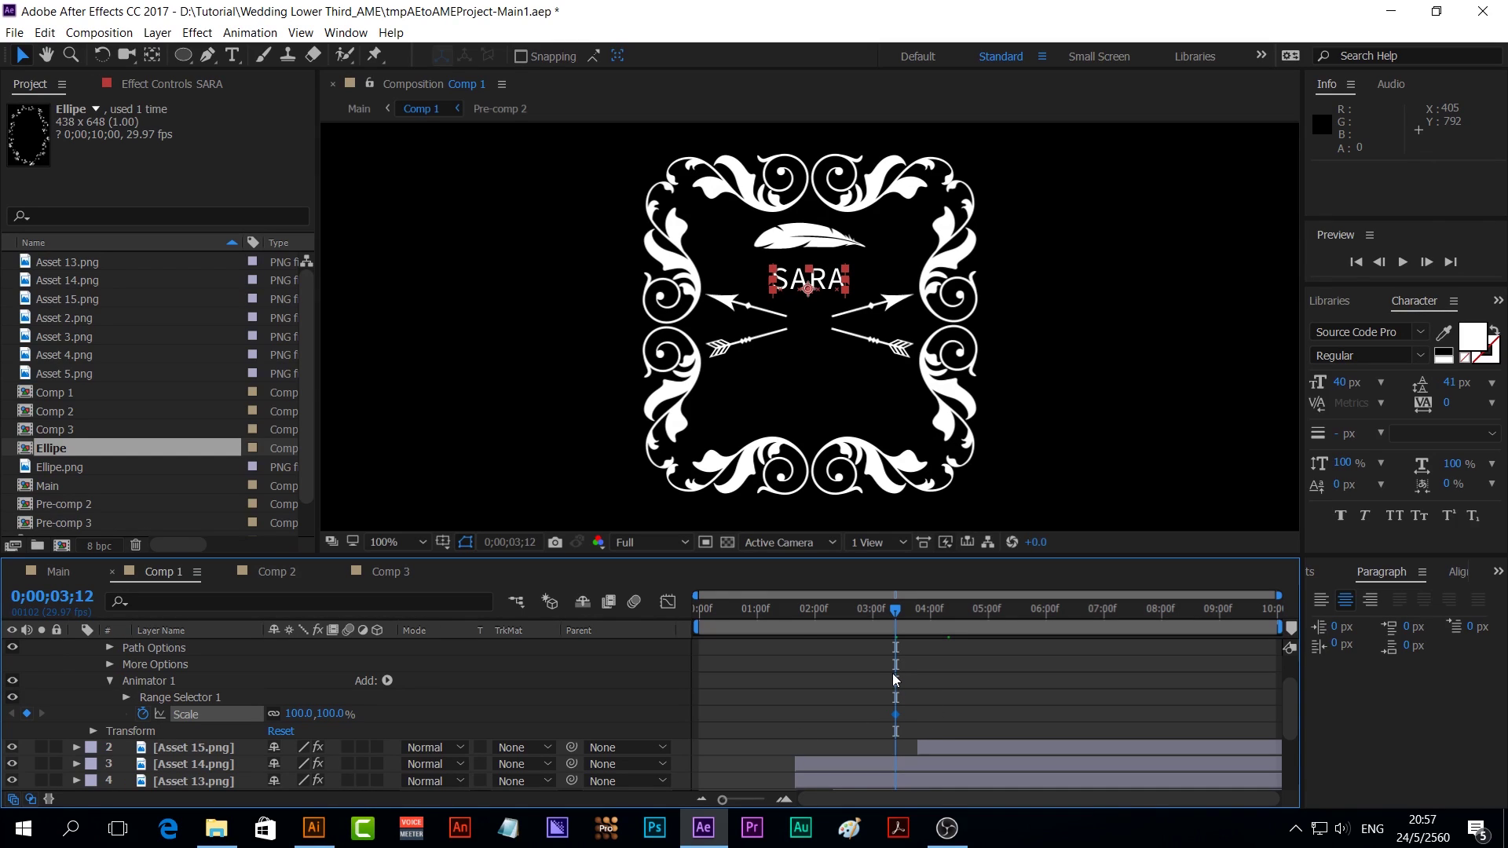
pyautogui.hotkey('shift', 'pageup')
pyautogui.hotkey('shift', 'pageup')
pyautogui.hotkey('shift', 'pageup')
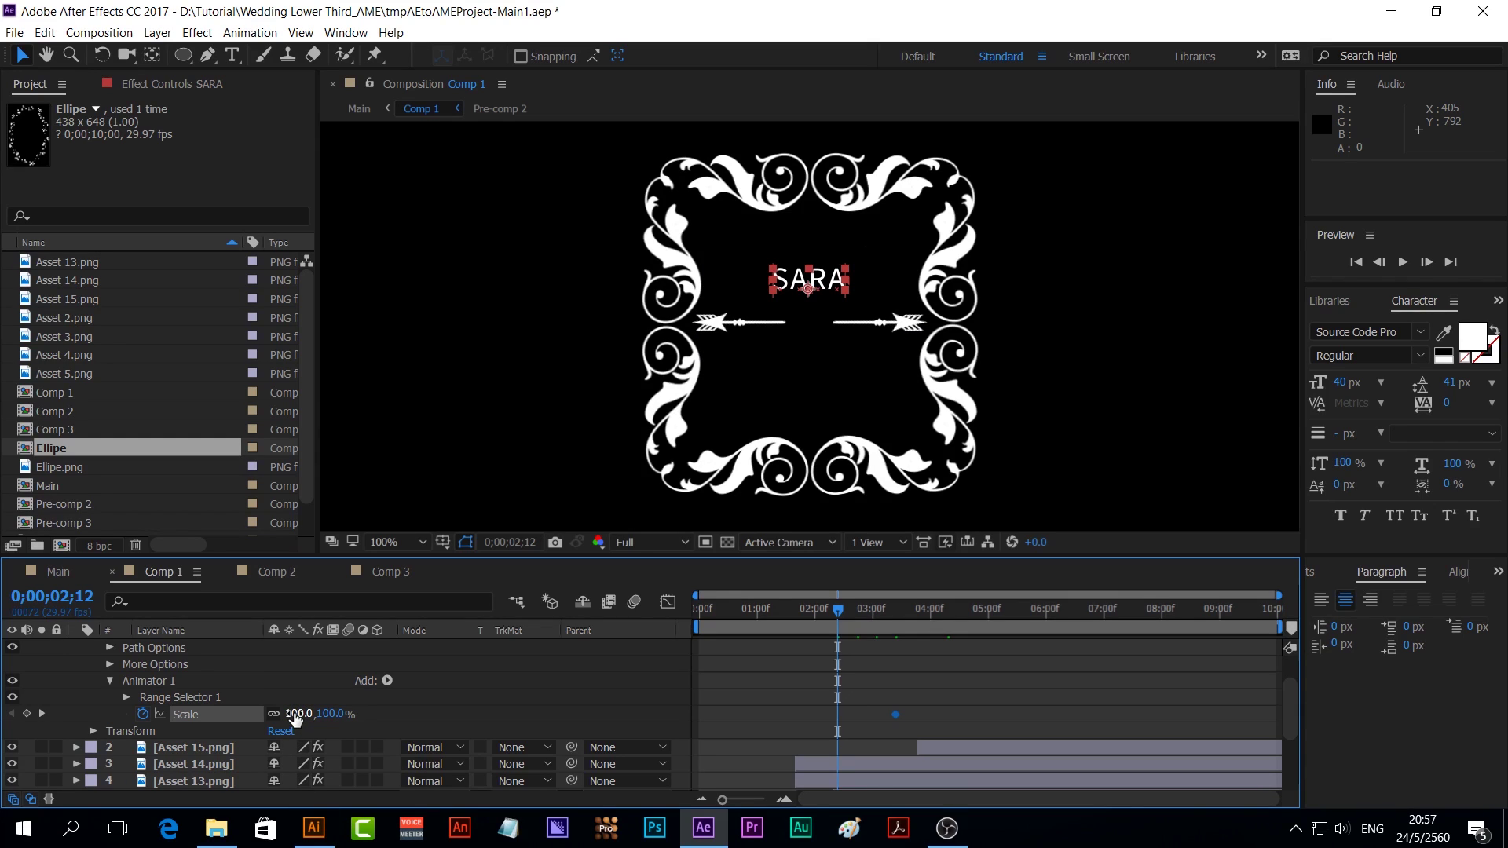
pyautogui.moveTo(294, 716); pyautogui.dragTo(104, 717)
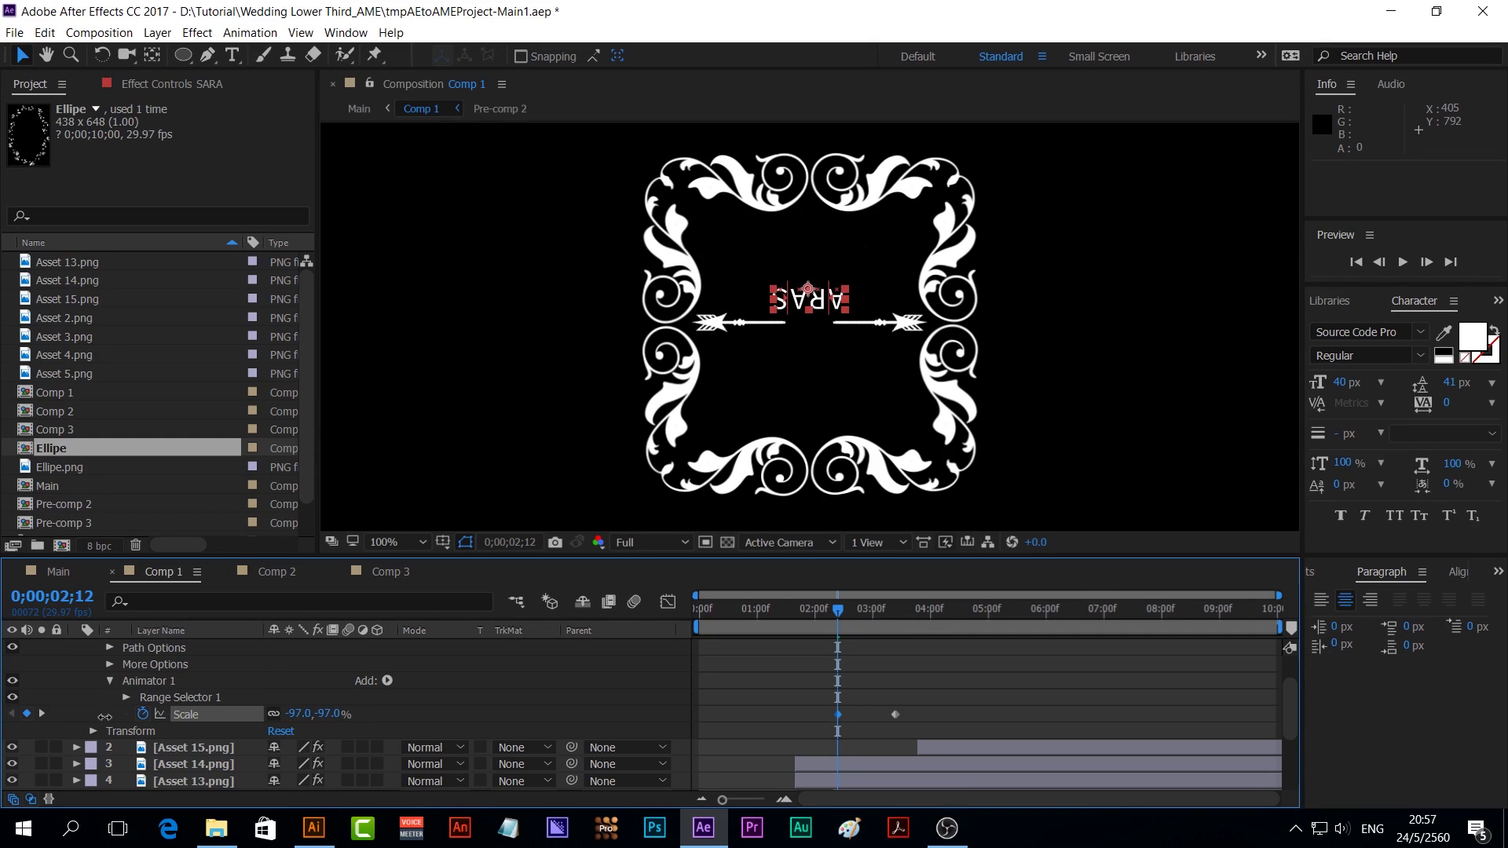
pyautogui.click(299, 713)
pyautogui.write('0')
pyautogui.press('Return')
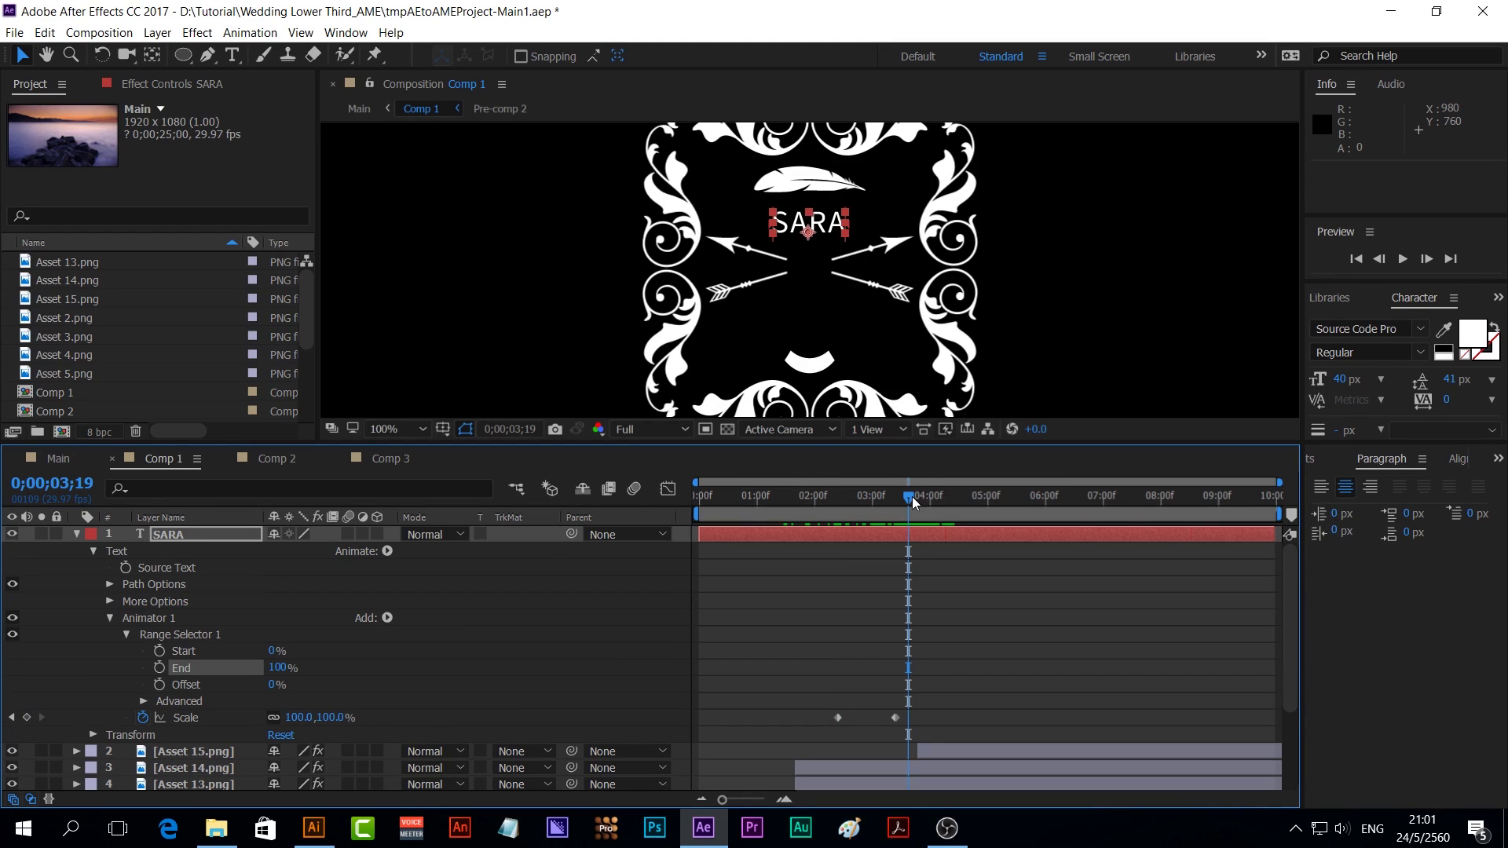
# Set a Range Selector Start keyframe of 0% at 2;12, then return to 3;12
pyautogui.moveTo(909, 498); pyautogui.dragTo(896, 498)
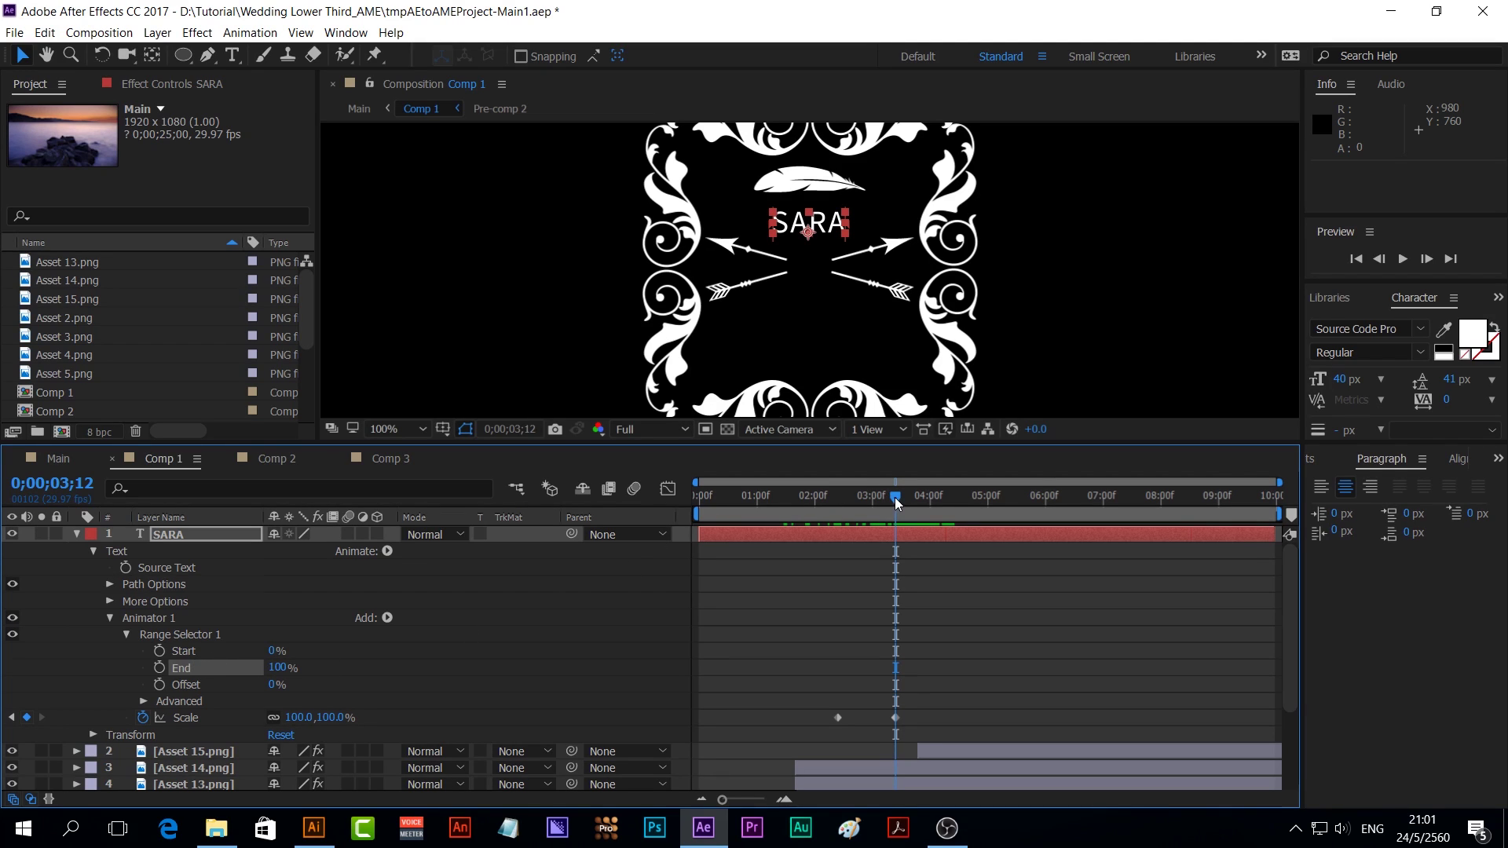
pyautogui.moveTo(893, 500); pyautogui.dragTo(838, 514)
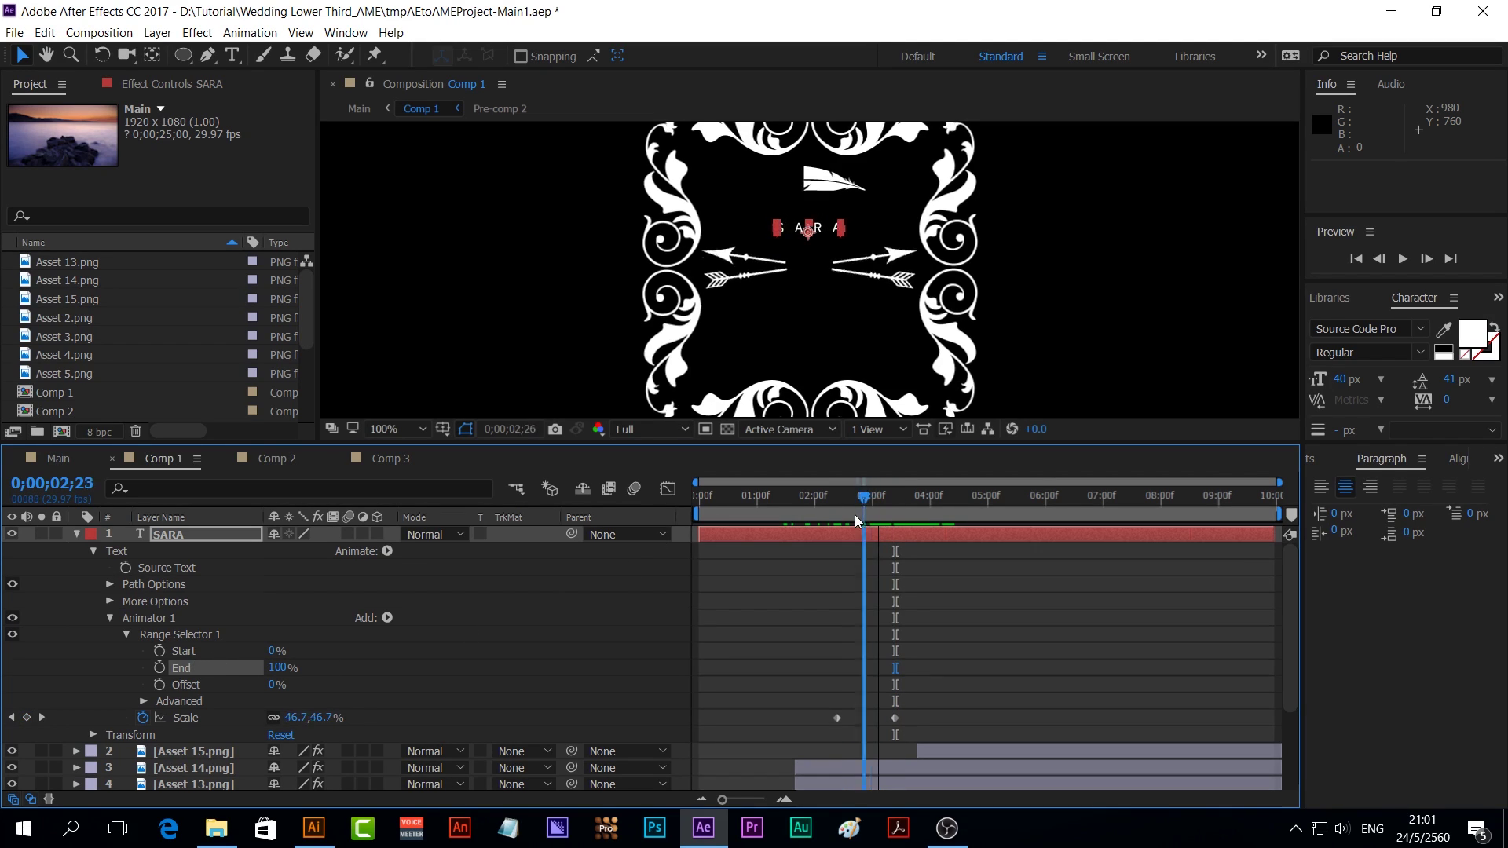
pyautogui.click(159, 651)
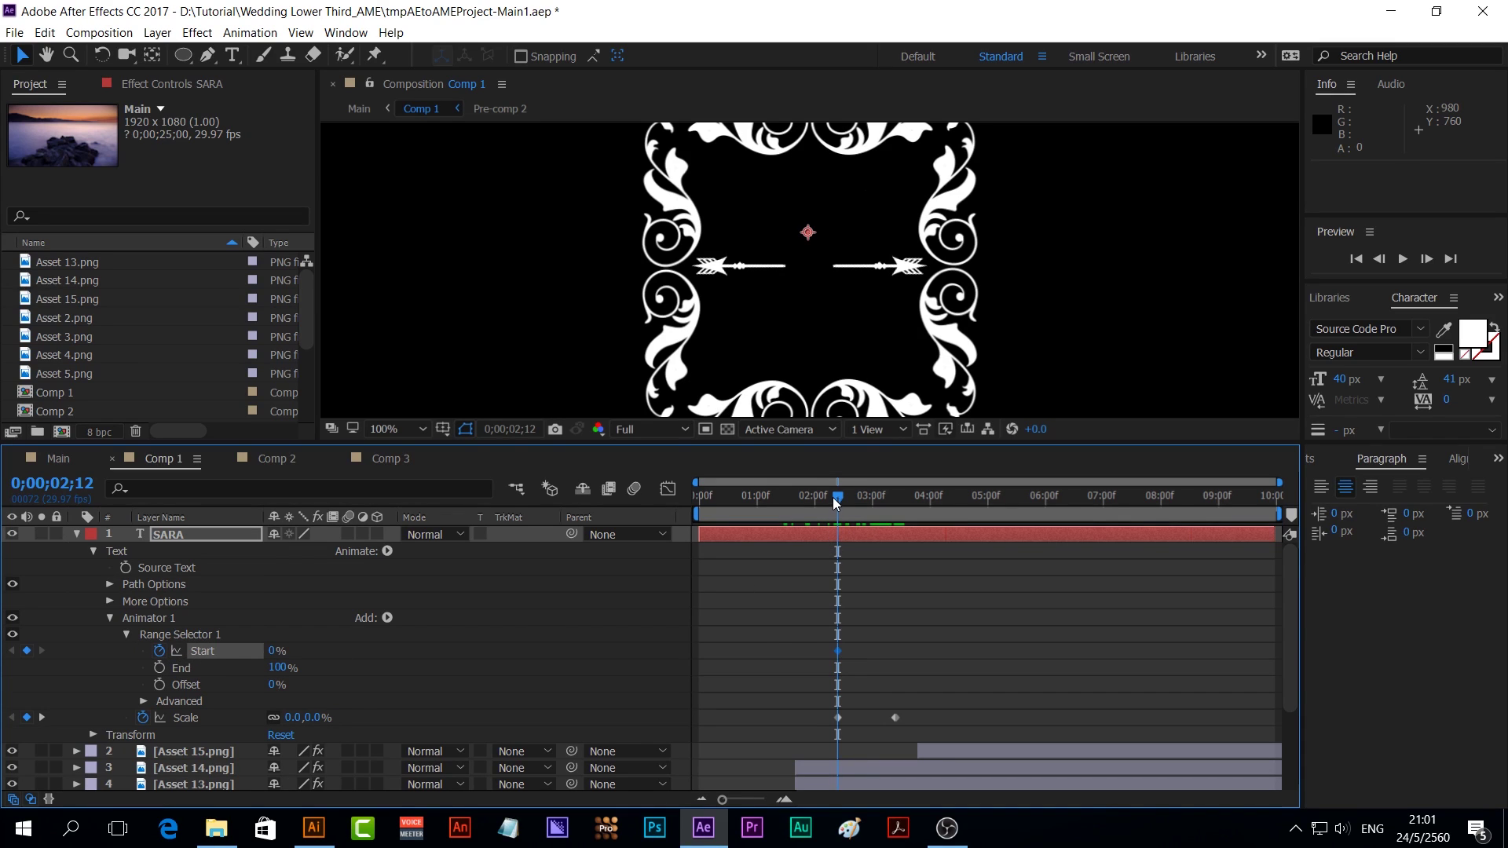
pyautogui.moveTo(836, 497); pyautogui.dragTo(895, 498)
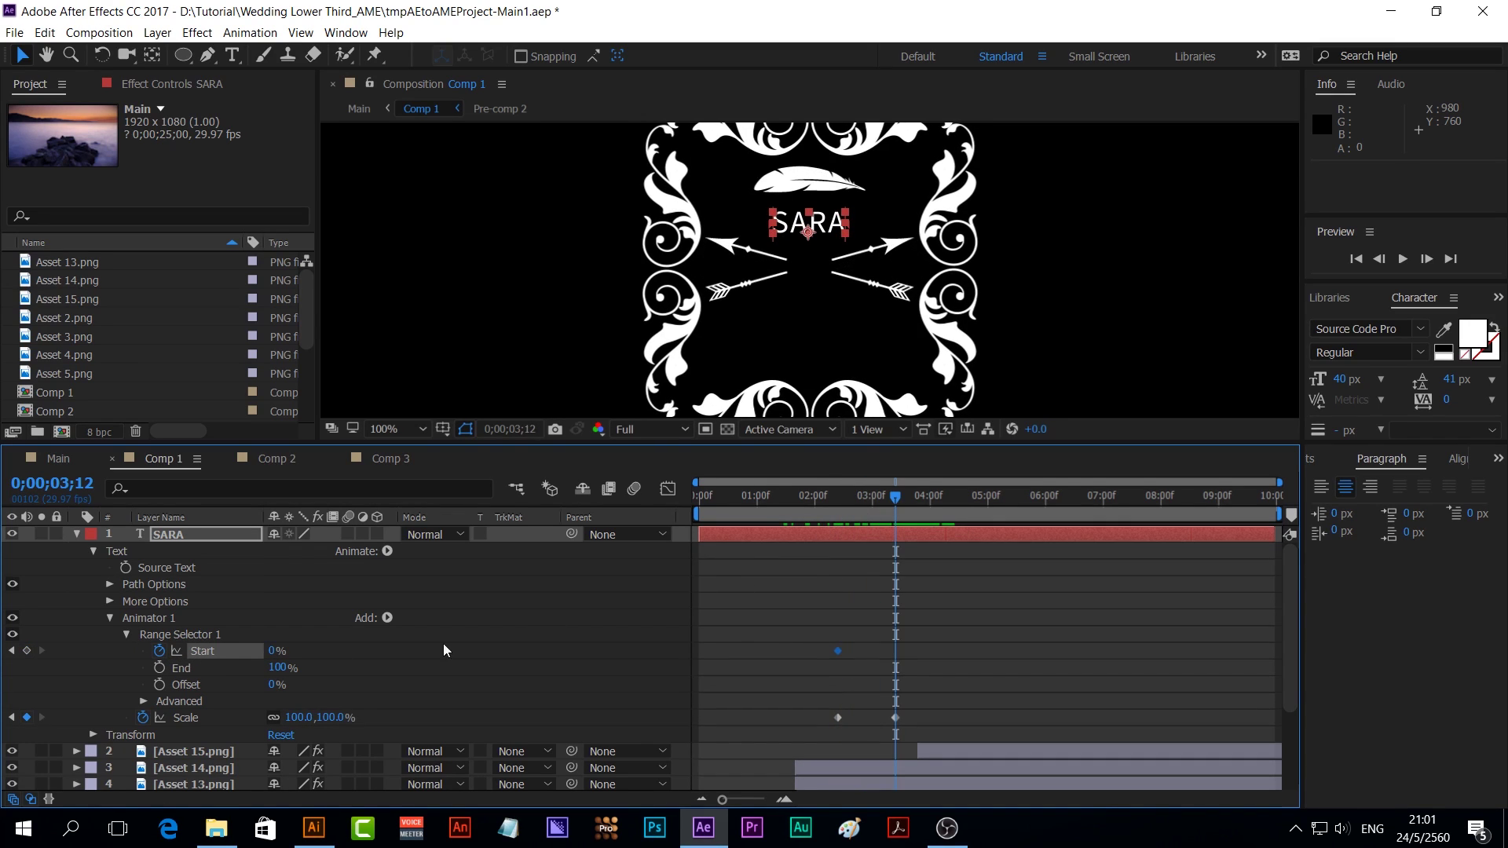
# Set SARA's Range Start to 100% at 3;12
pyautogui.click(275, 651)
pyautogui.write('100')
pyautogui.press('Return')
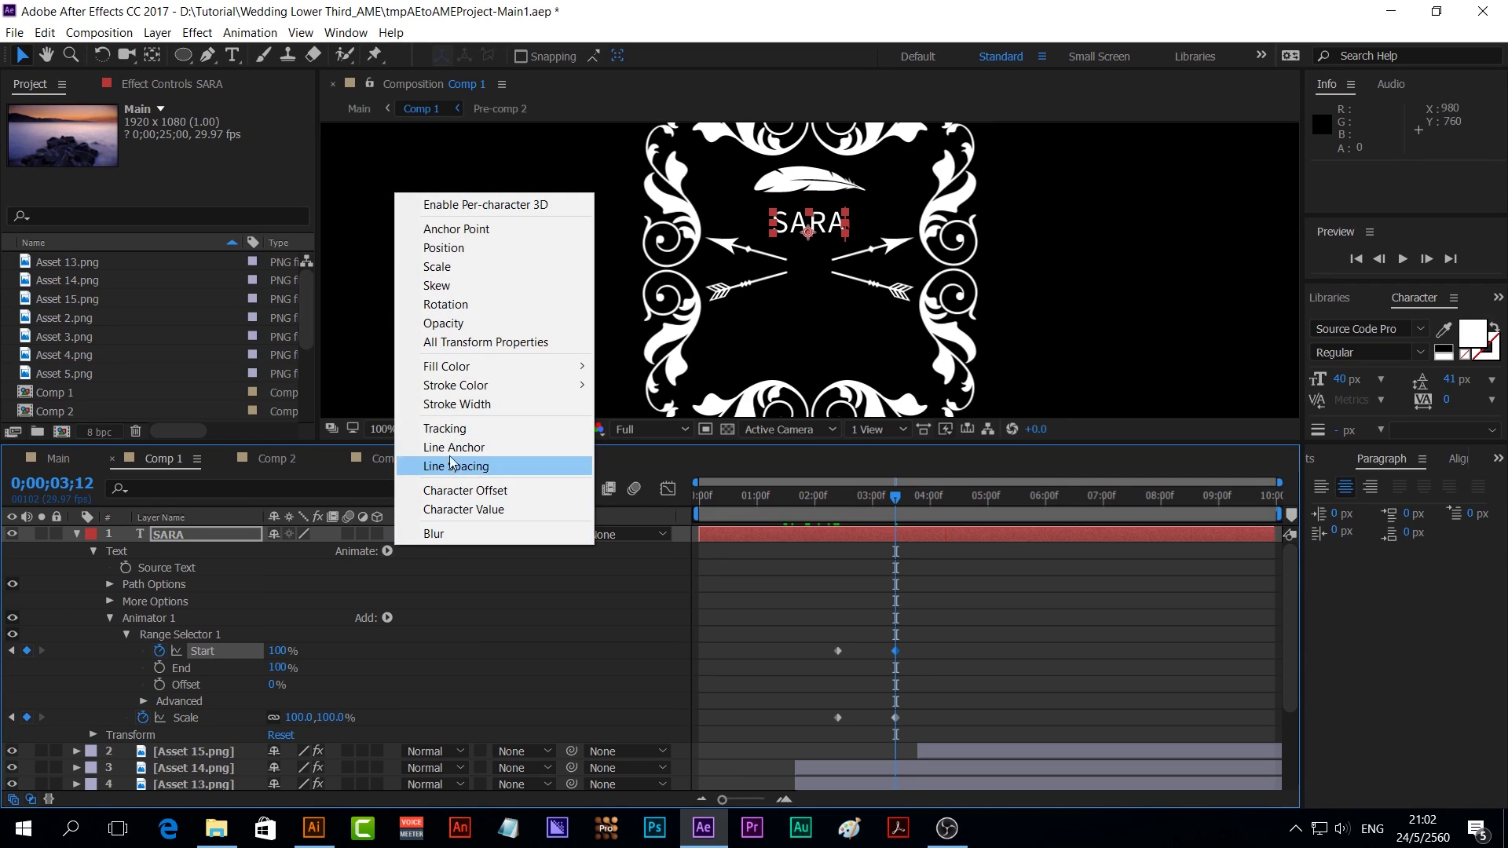
# Add Rotation to the animator, keyframed 0° at 3;12 and 90° at 2;12, and preview
pyautogui.click(483, 307)
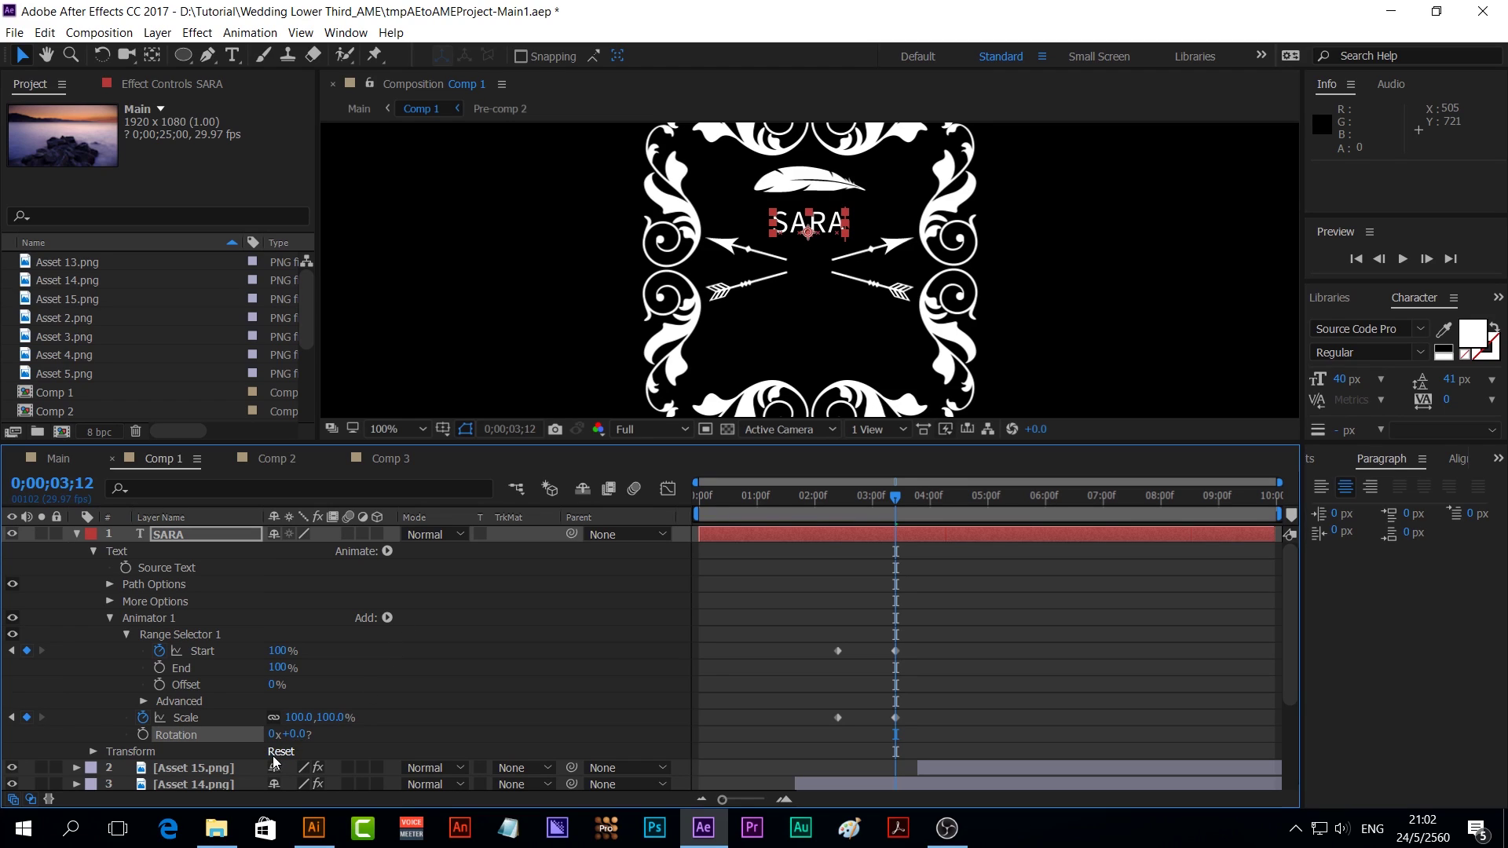
pyautogui.click(143, 735)
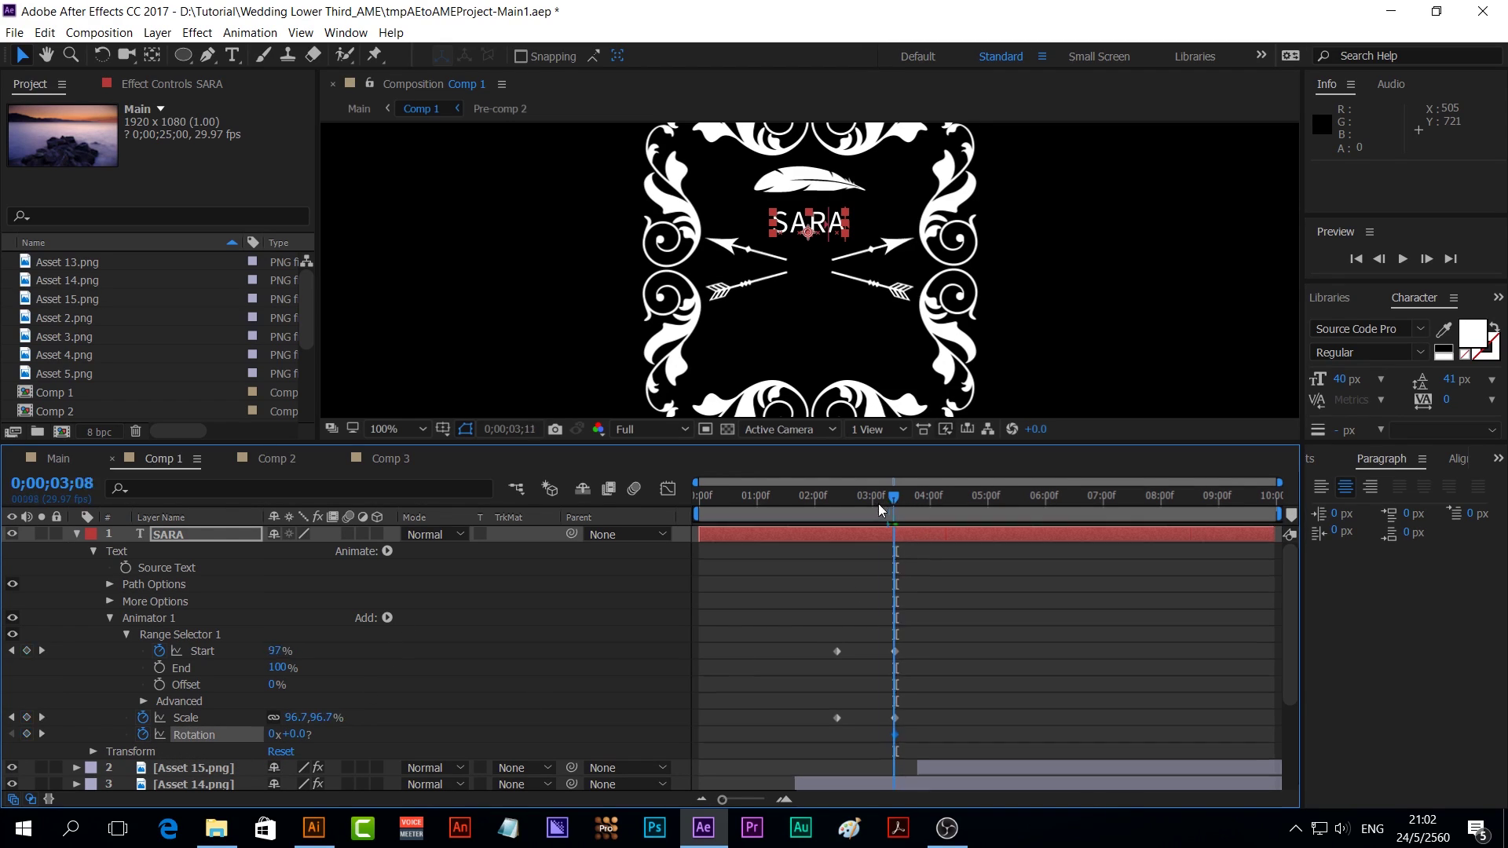
pyautogui.moveTo(894, 497); pyautogui.dragTo(838, 499)
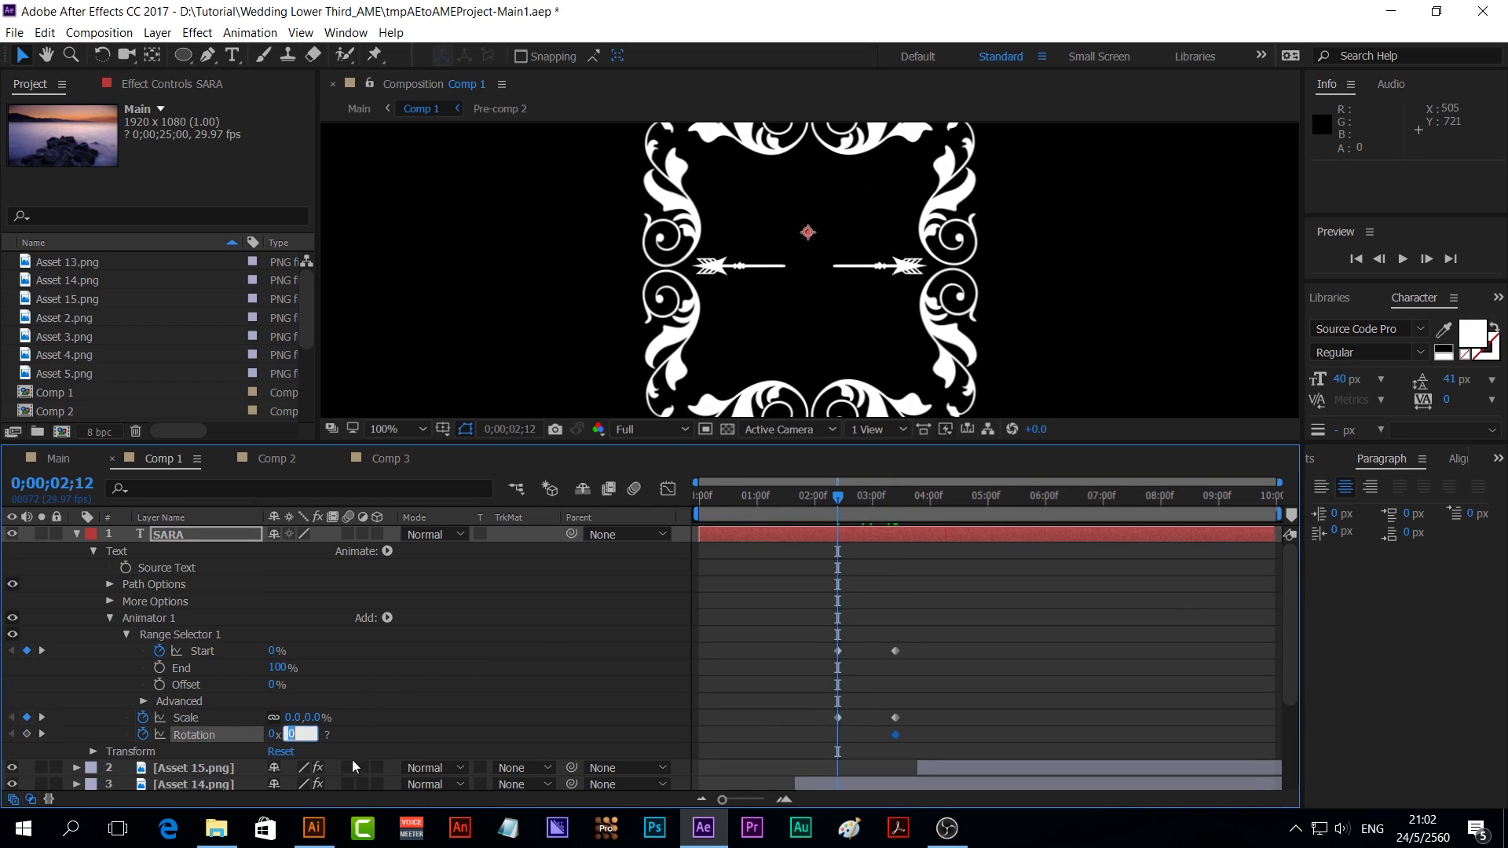
pyautogui.write('90')
pyautogui.press('Return')
pyautogui.moveTo(838, 499)
pyautogui.mouseDown()
pyautogui.moveTo(868, 503)
pyautogui.moveTo(790, 527)
pyautogui.moveTo(929, 548)
pyautogui.mouseUp()
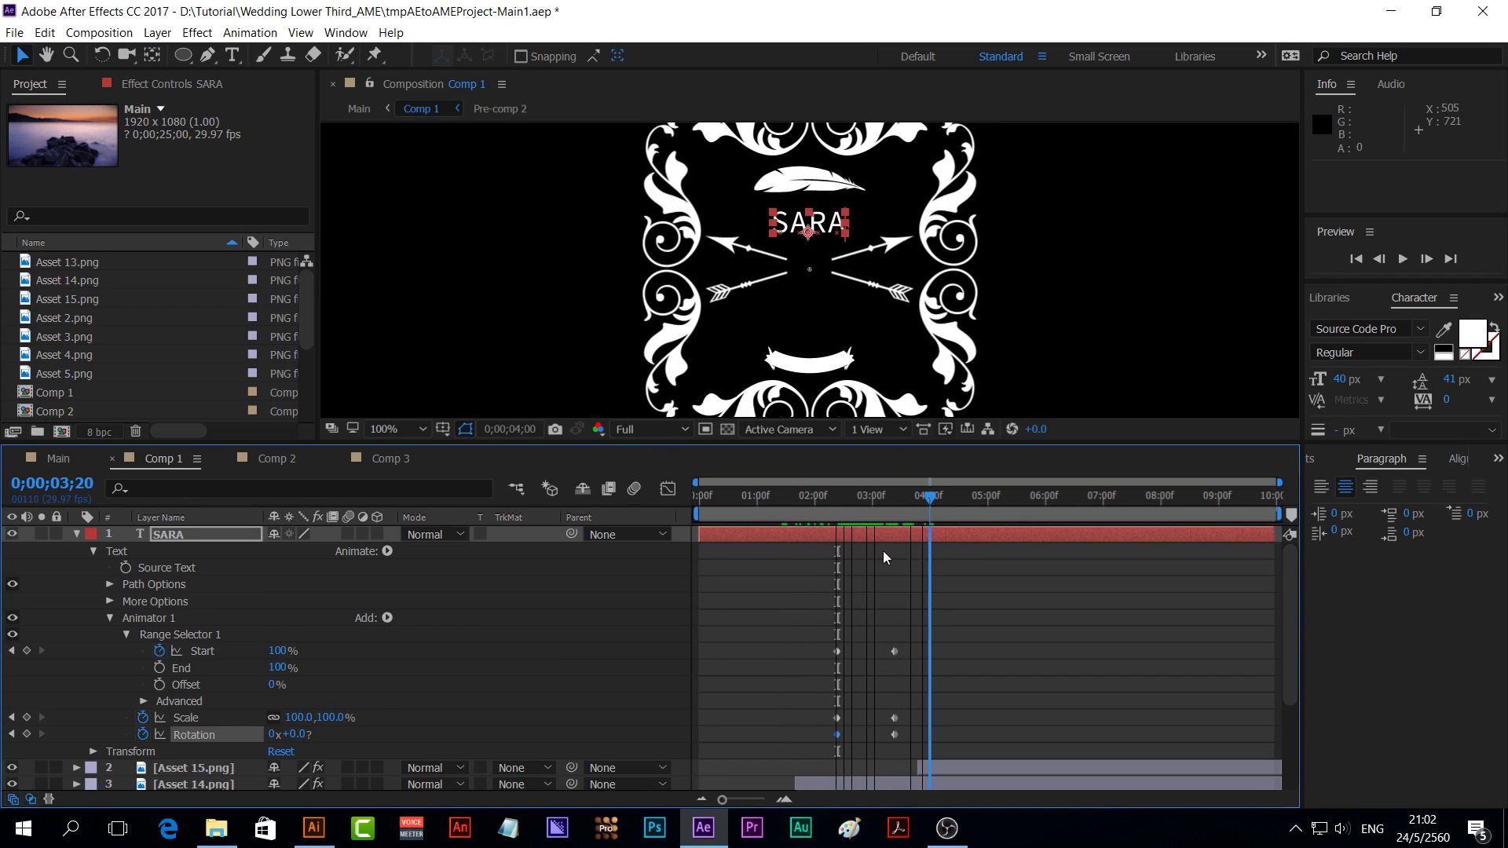
# Duplicate the SARA layer and move the copy below the ampersand
pyautogui.press('u')
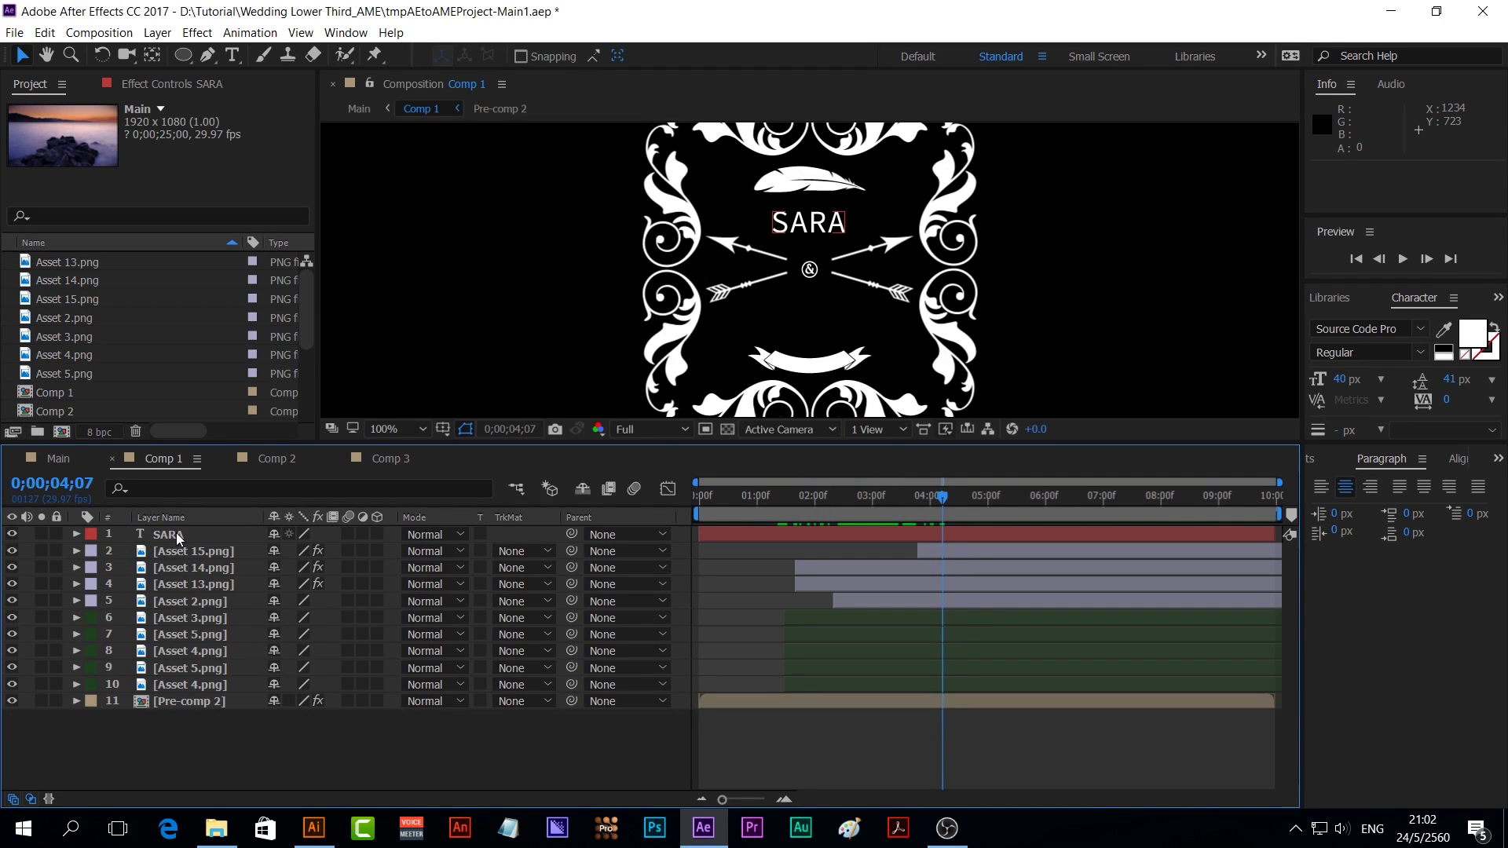
pyautogui.click(176, 533)
pyautogui.hotkey('ctrl', 'd')
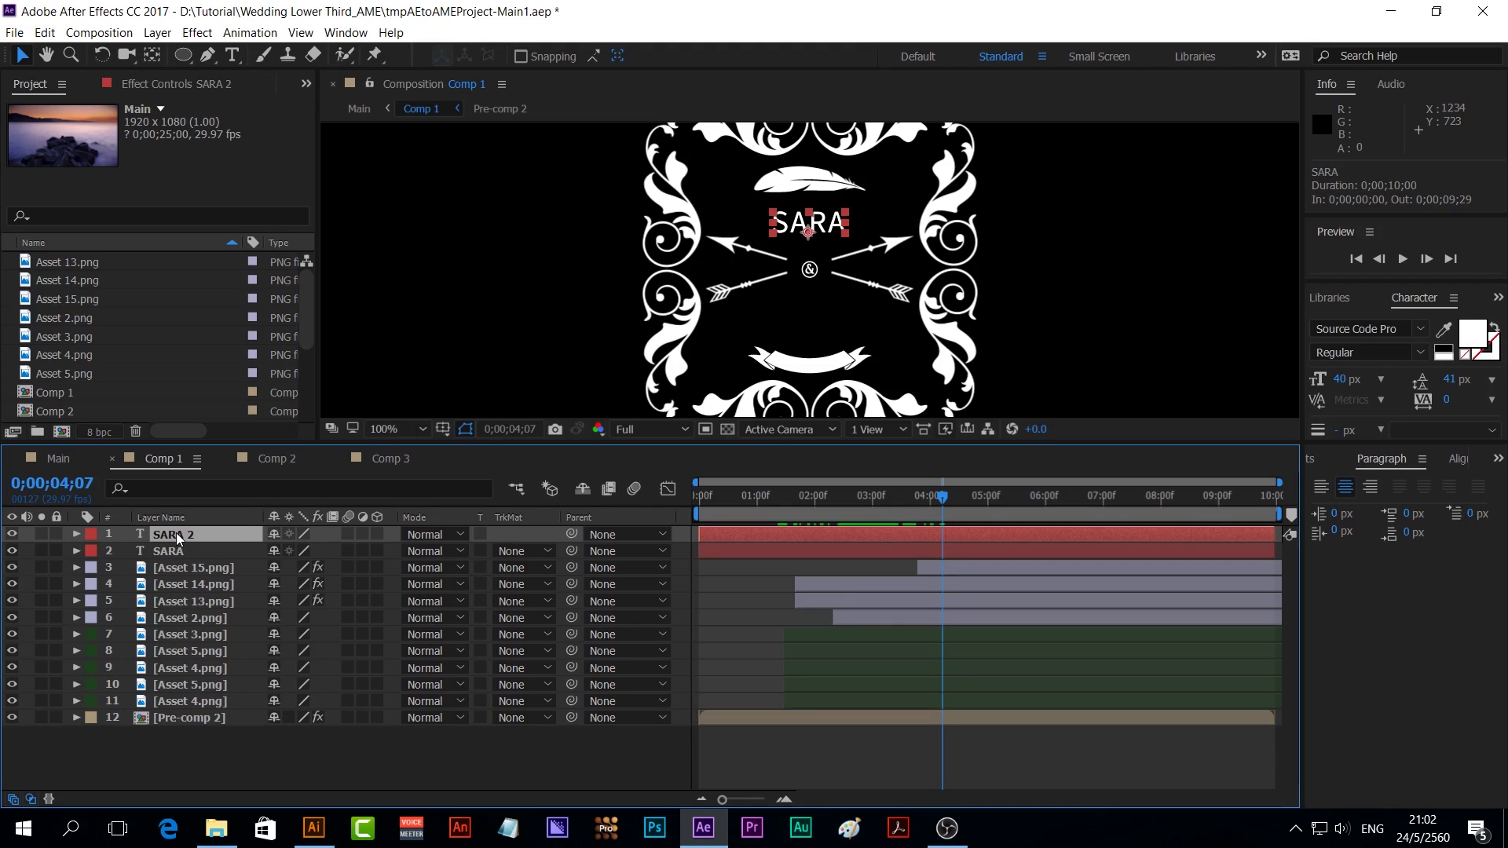
pyautogui.hotkey('shift', 'Down')
pyautogui.hotkey('shift', 'Down')
pyautogui.hotkey('shift', 'Down')
pyautogui.hotkey('shift', 'Down')
pyautogui.hotkey('shift', 'Down')
pyautogui.hotkey('shift', 'Down')
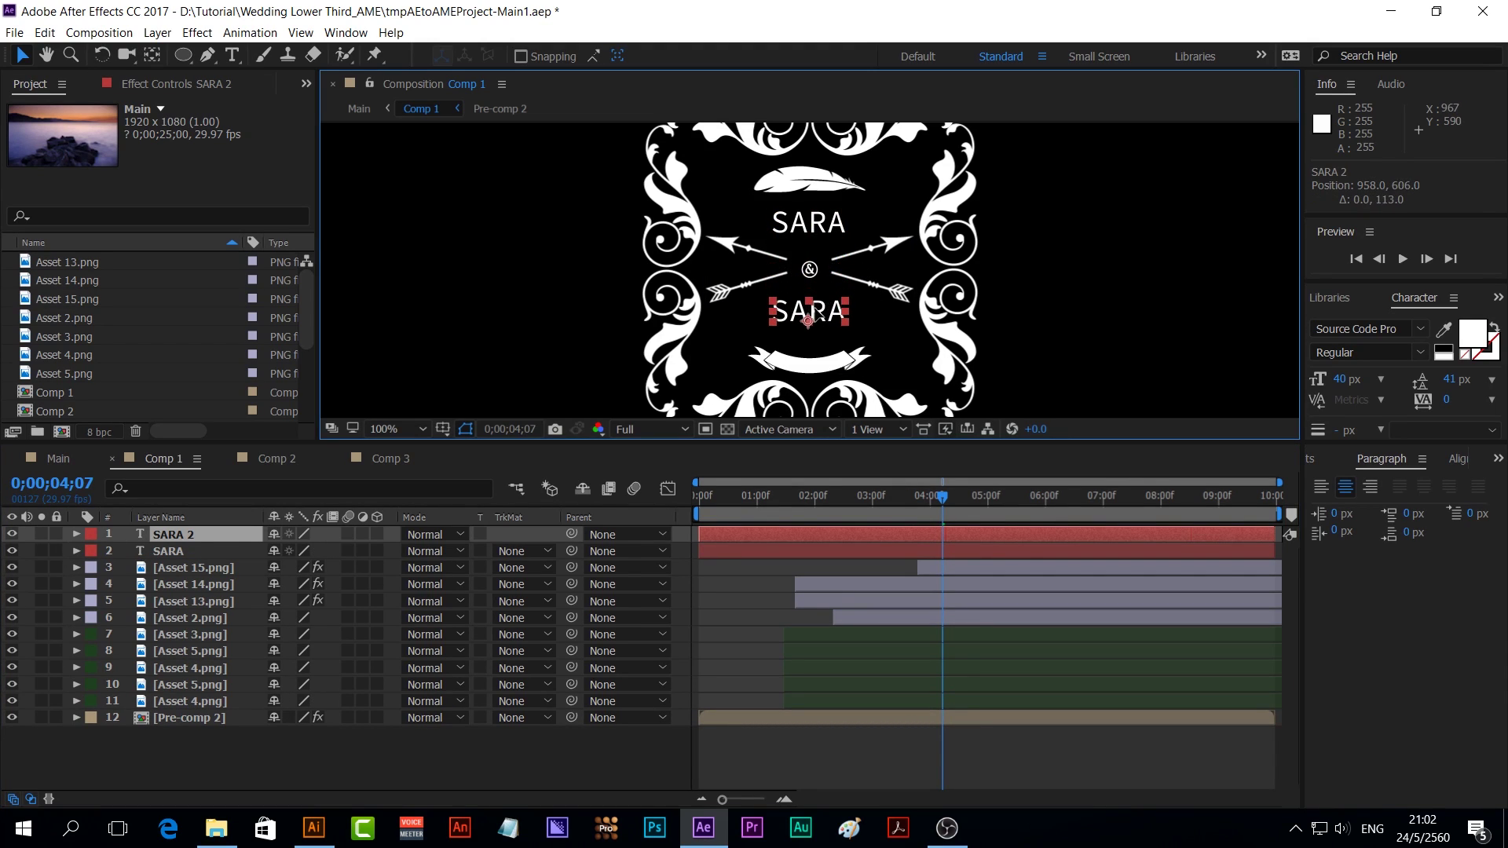
# Retype the copy as TONY and set its In point to 1;07
pyautogui.doubleClick(198, 534)
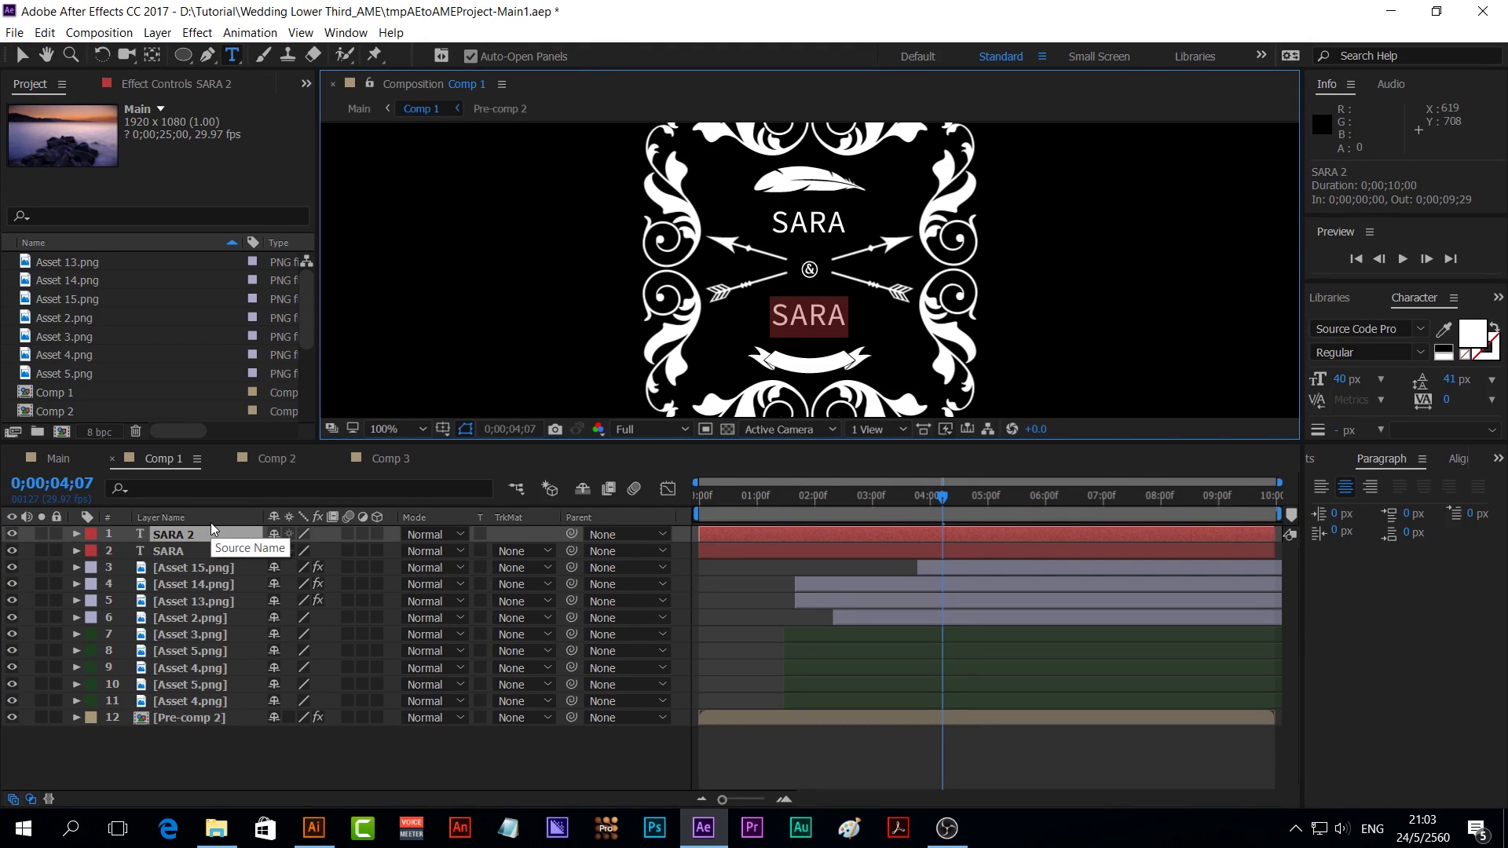
pyautogui.write('TON')
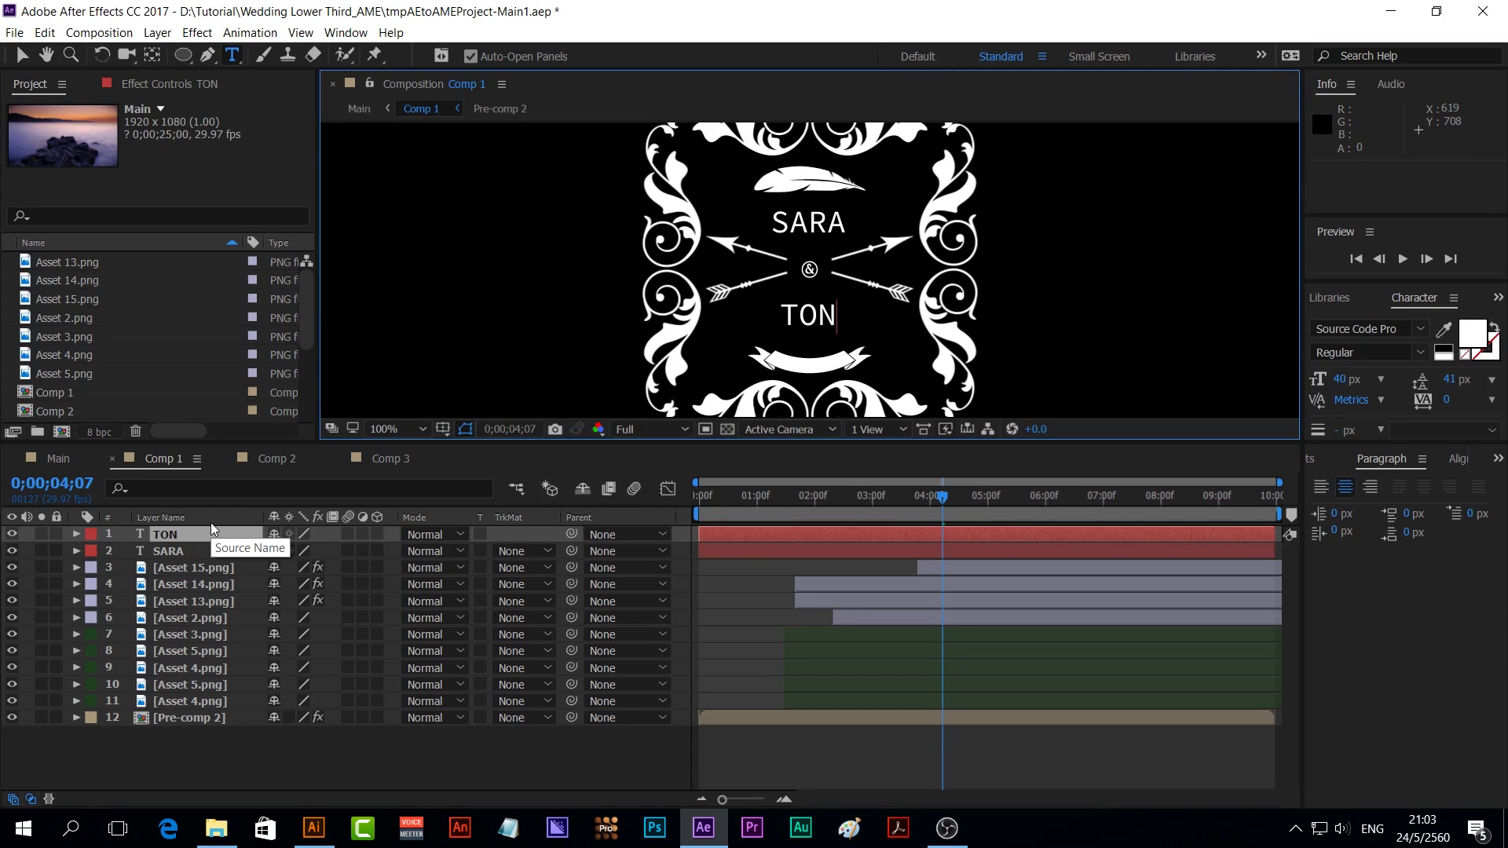
pyautogui.write('Y')
pyautogui.click(920, 506)
pyautogui.moveTo(798, 534)
pyautogui.mouseDown()
pyautogui.moveTo(881, 531)
pyautogui.moveTo(770, 497)
pyautogui.moveTo(960, 525)
pyautogui.mouseUp()
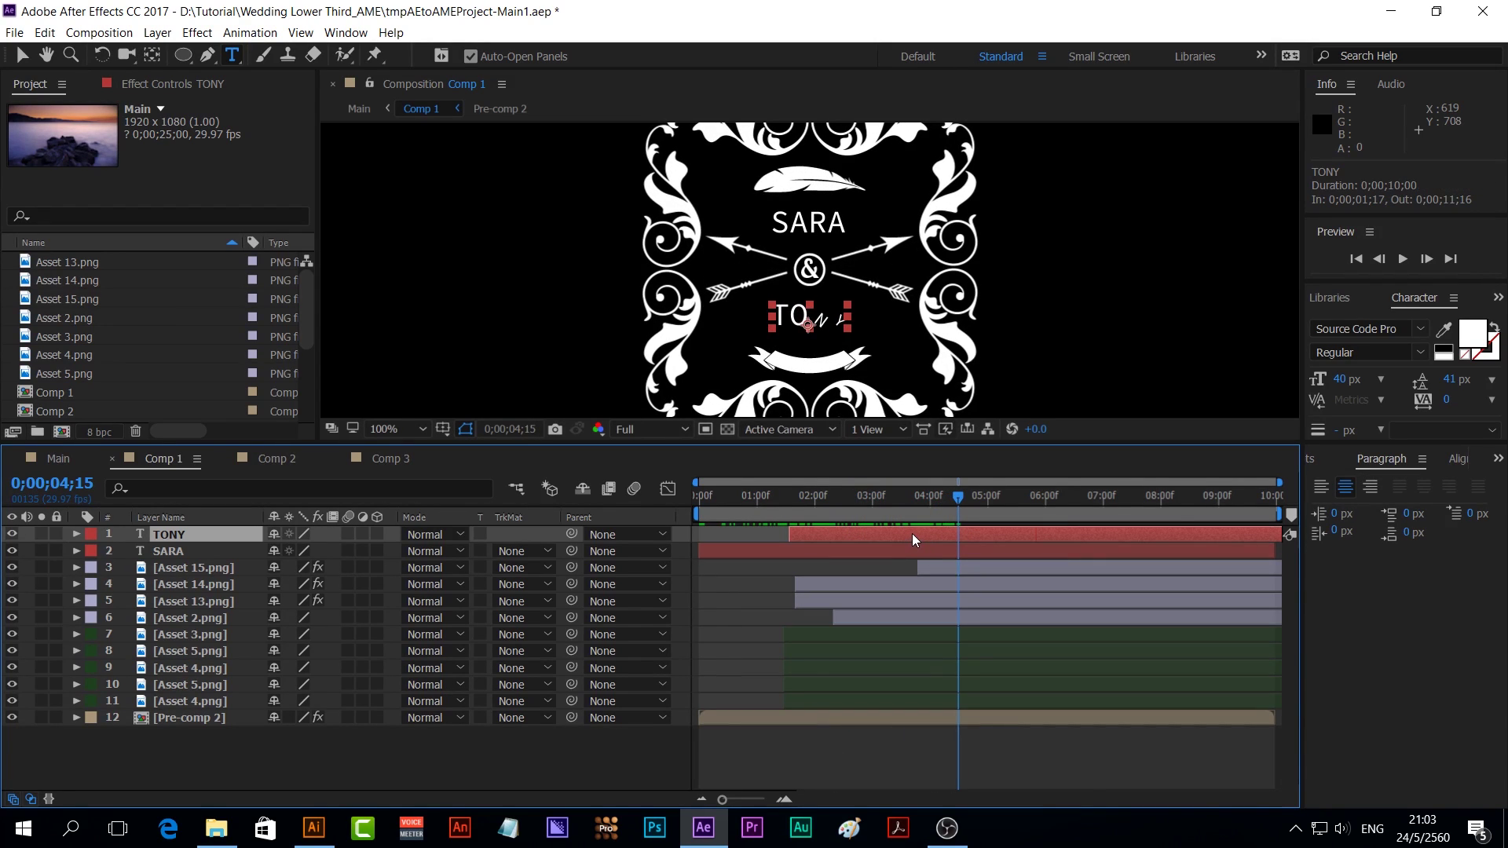
pyautogui.moveTo(912, 534); pyautogui.dragTo(892, 536)
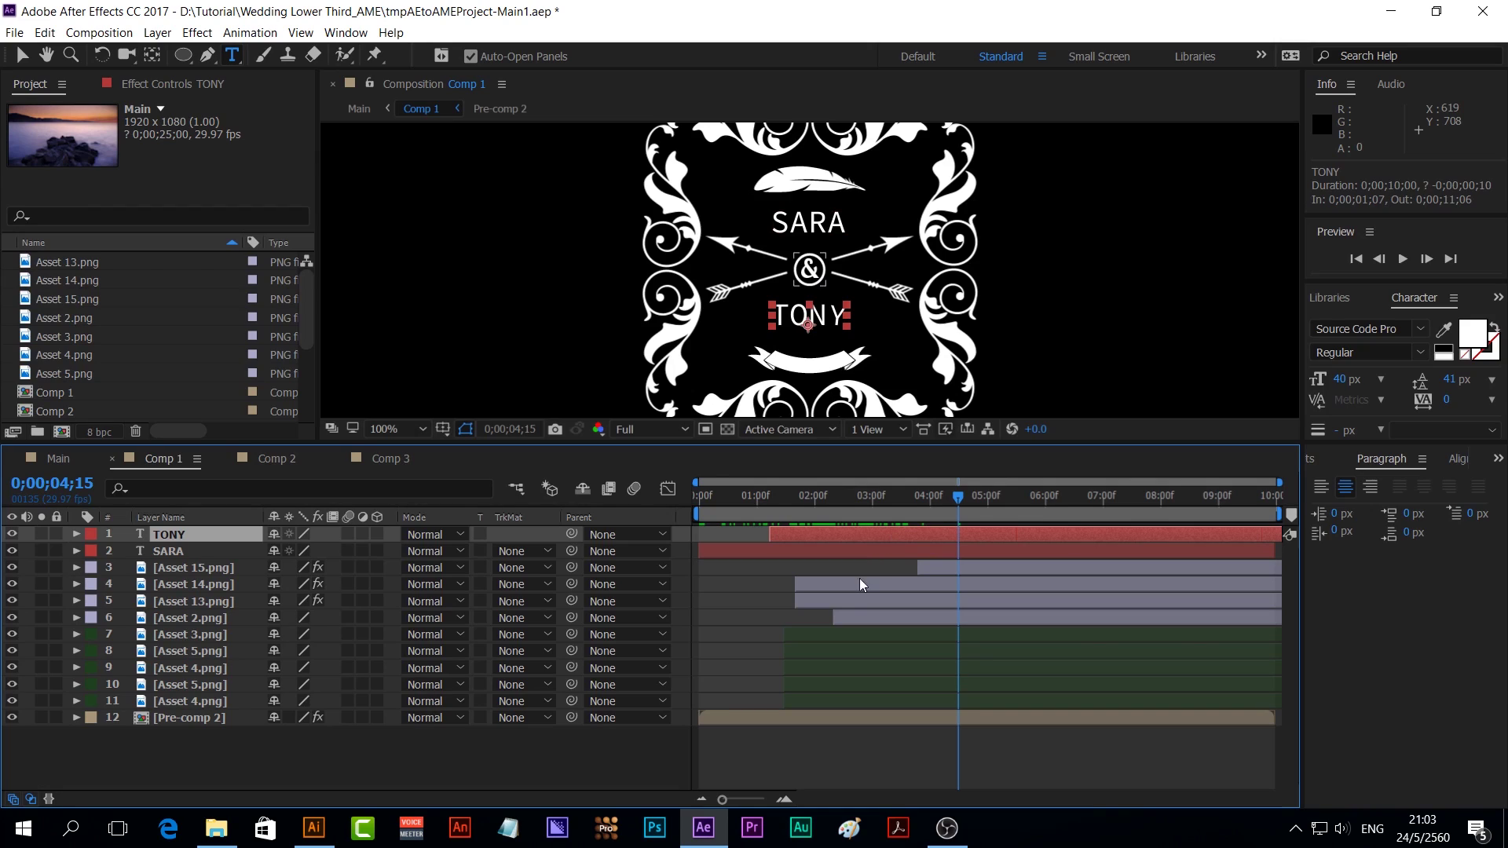
# Duplicate TONY, move the copy onto the ribbon and reduce its font size to 38 px
pyautogui.click(243, 751)
pyautogui.click(204, 535)
pyautogui.hotkey('ctrl', 'd')
pyautogui.press('v')
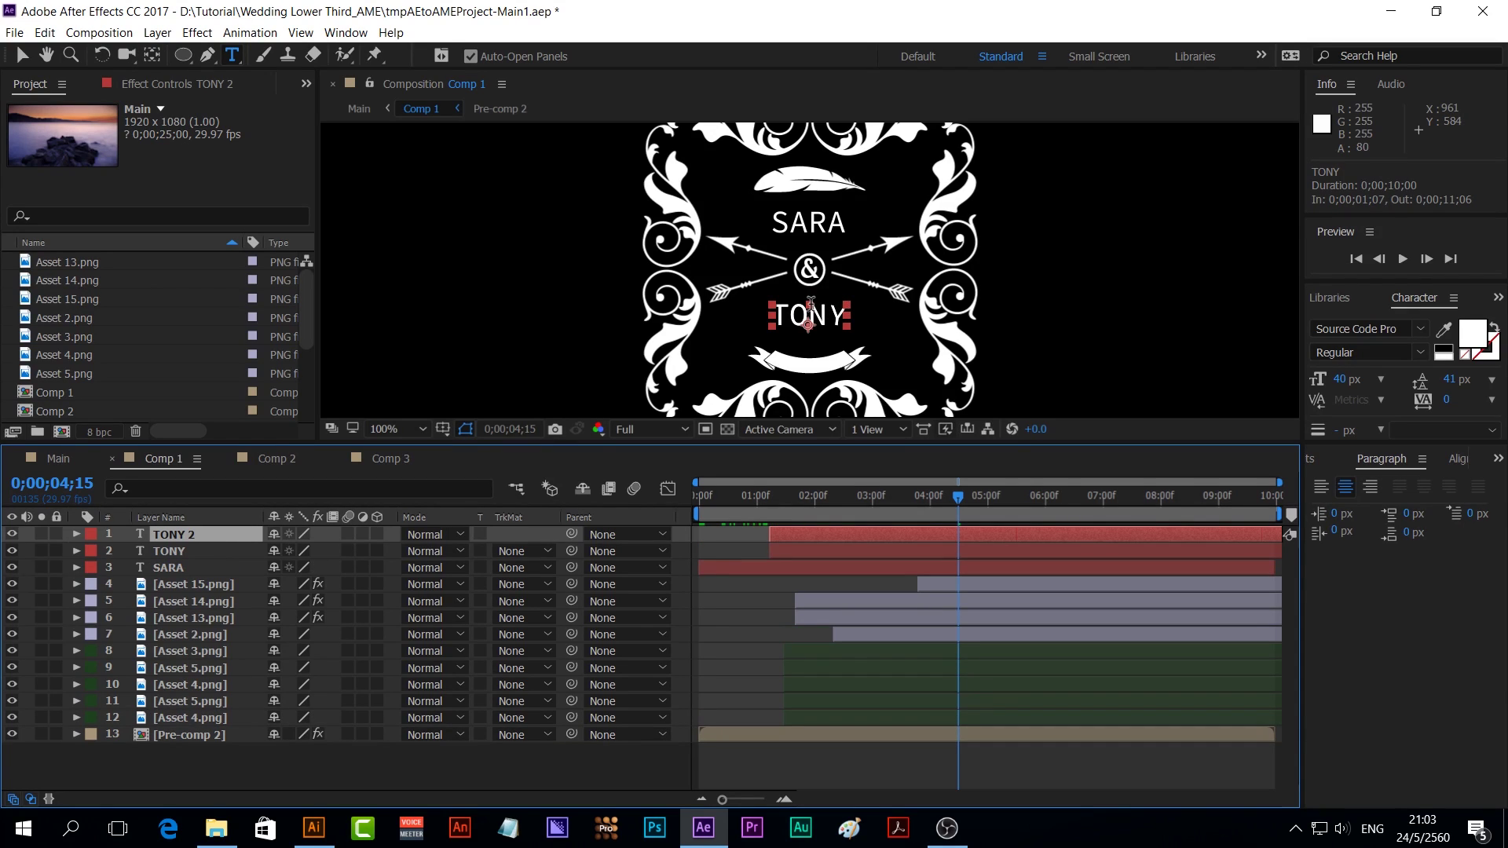
pyautogui.moveTo(812, 309); pyautogui.dragTo(822, 368)
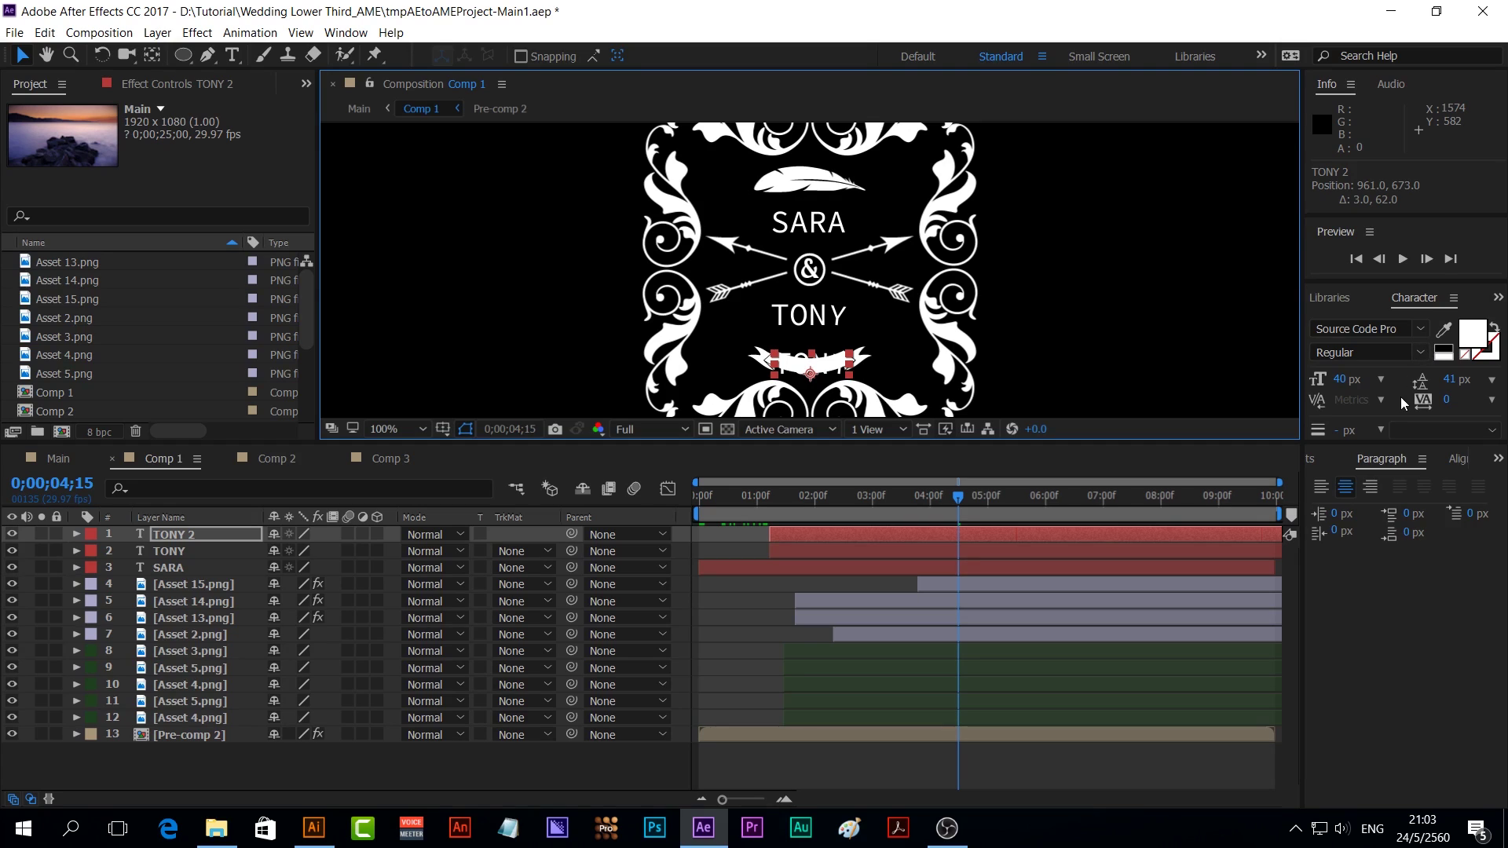
pyautogui.moveTo(1342, 387); pyautogui.dragTo(1337, 381)
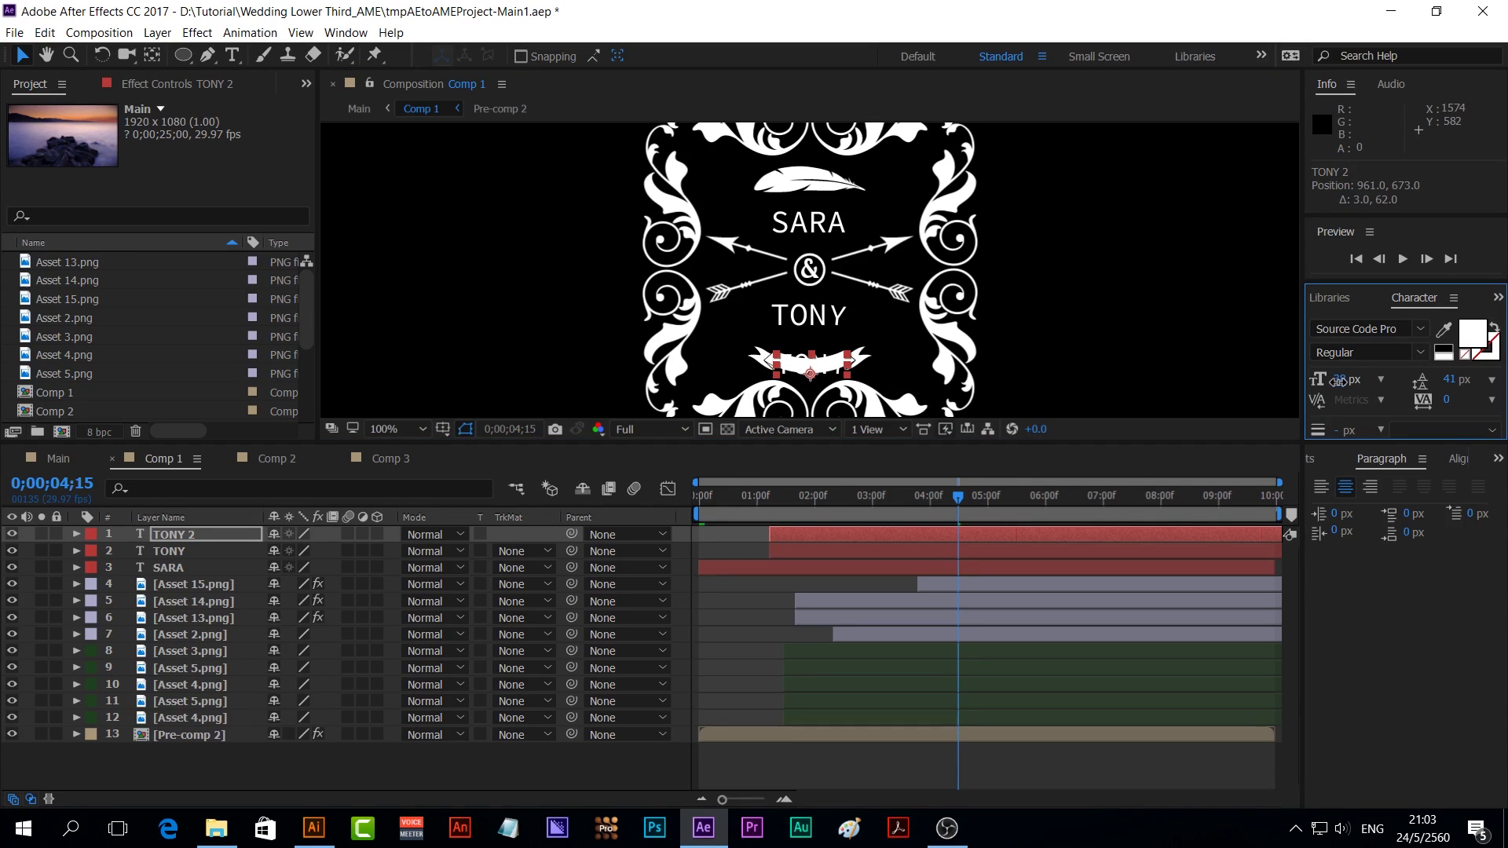
# Zoom in on the ribbon and give the copied text a brown fill colour
pyautogui.press('.')
pyautogui.press('.')
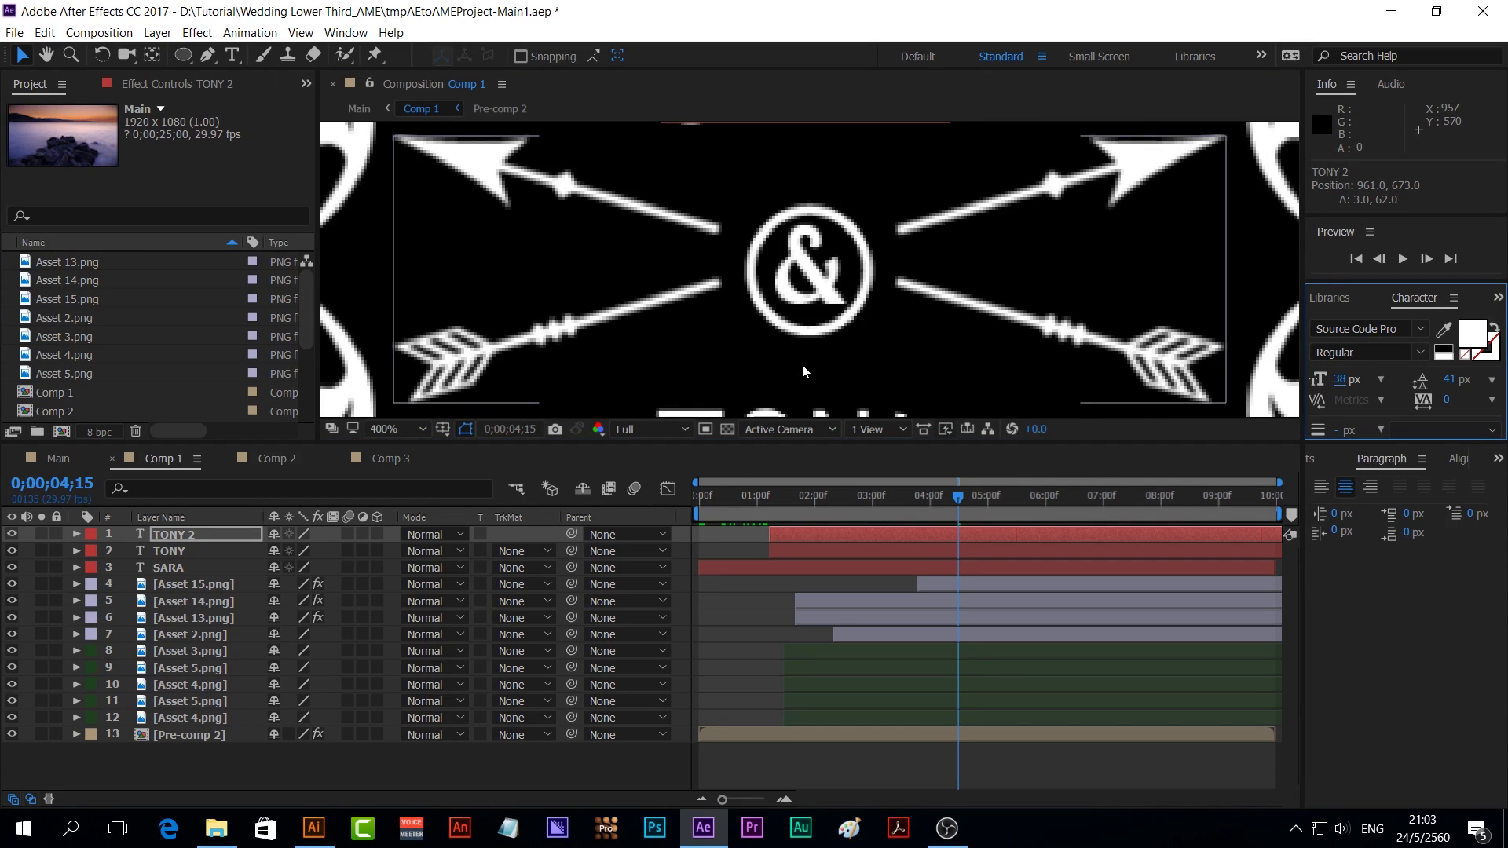
pyautogui.press('h')
pyautogui.moveTo(804, 369); pyautogui.dragTo(848, 217)
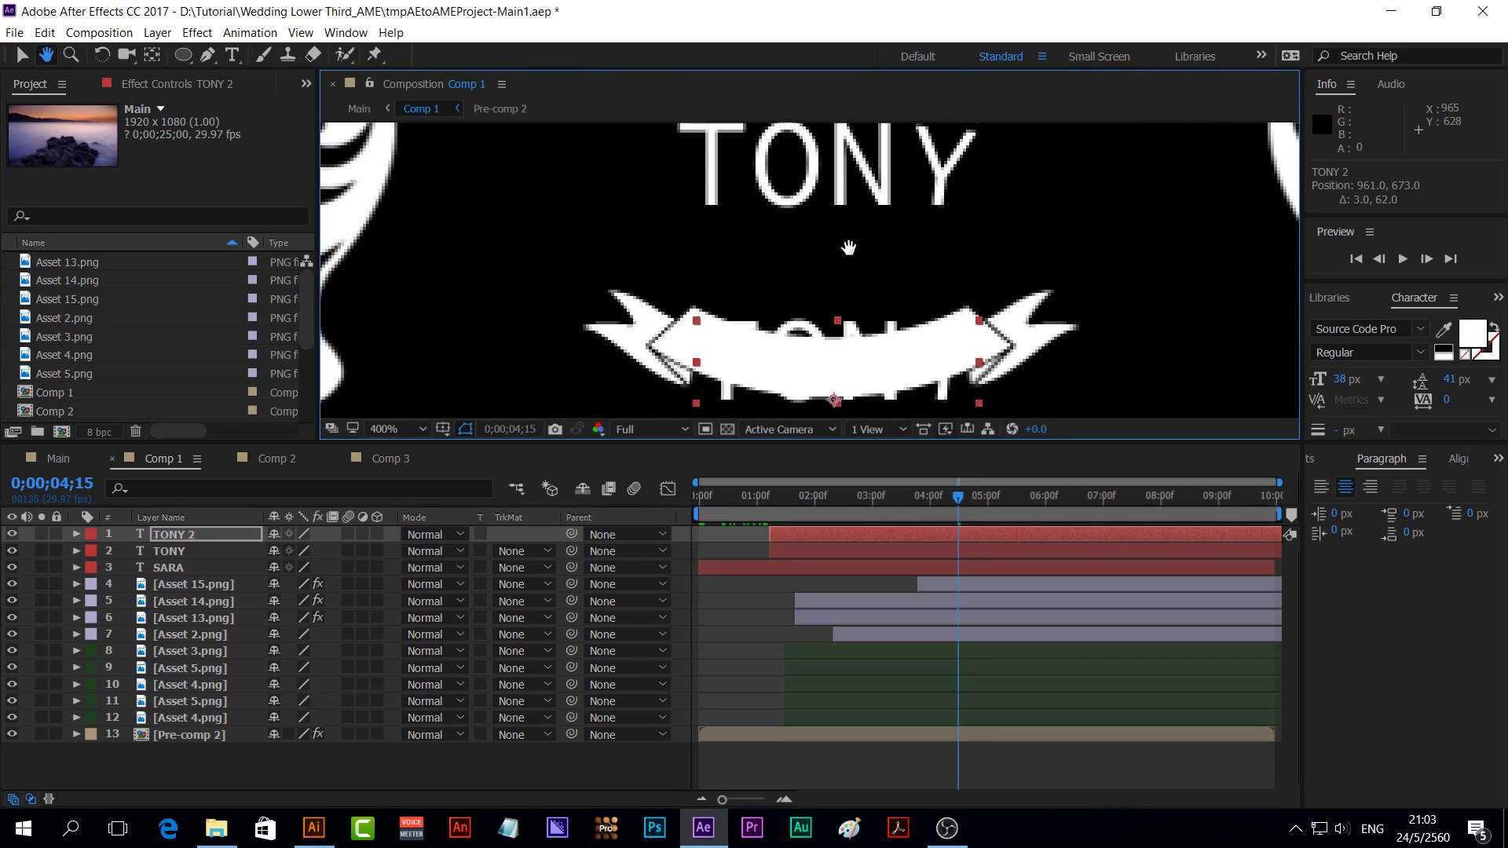
pyautogui.press('v')
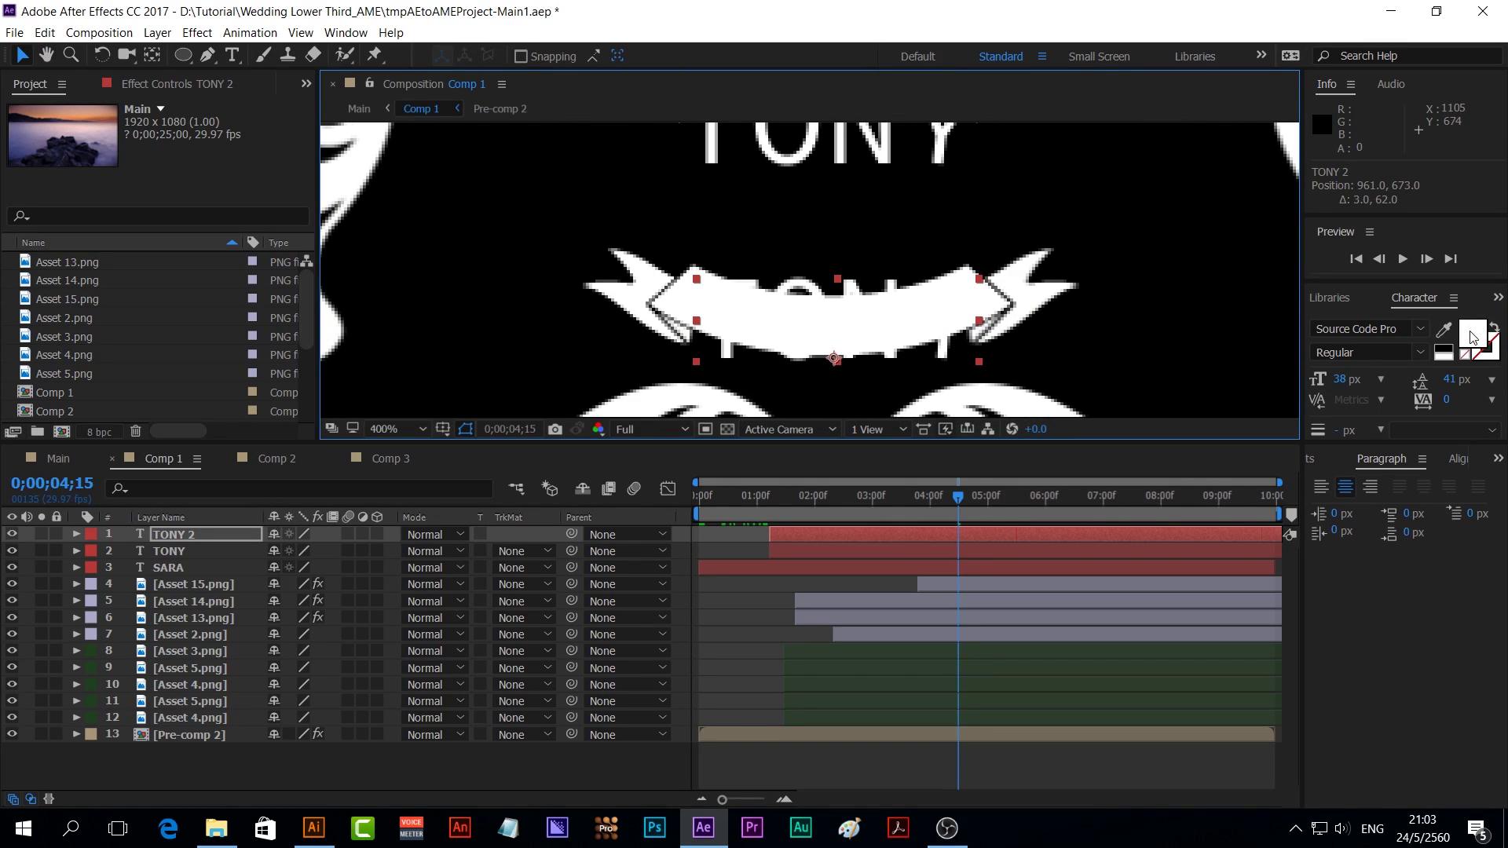
pyautogui.click(1472, 337)
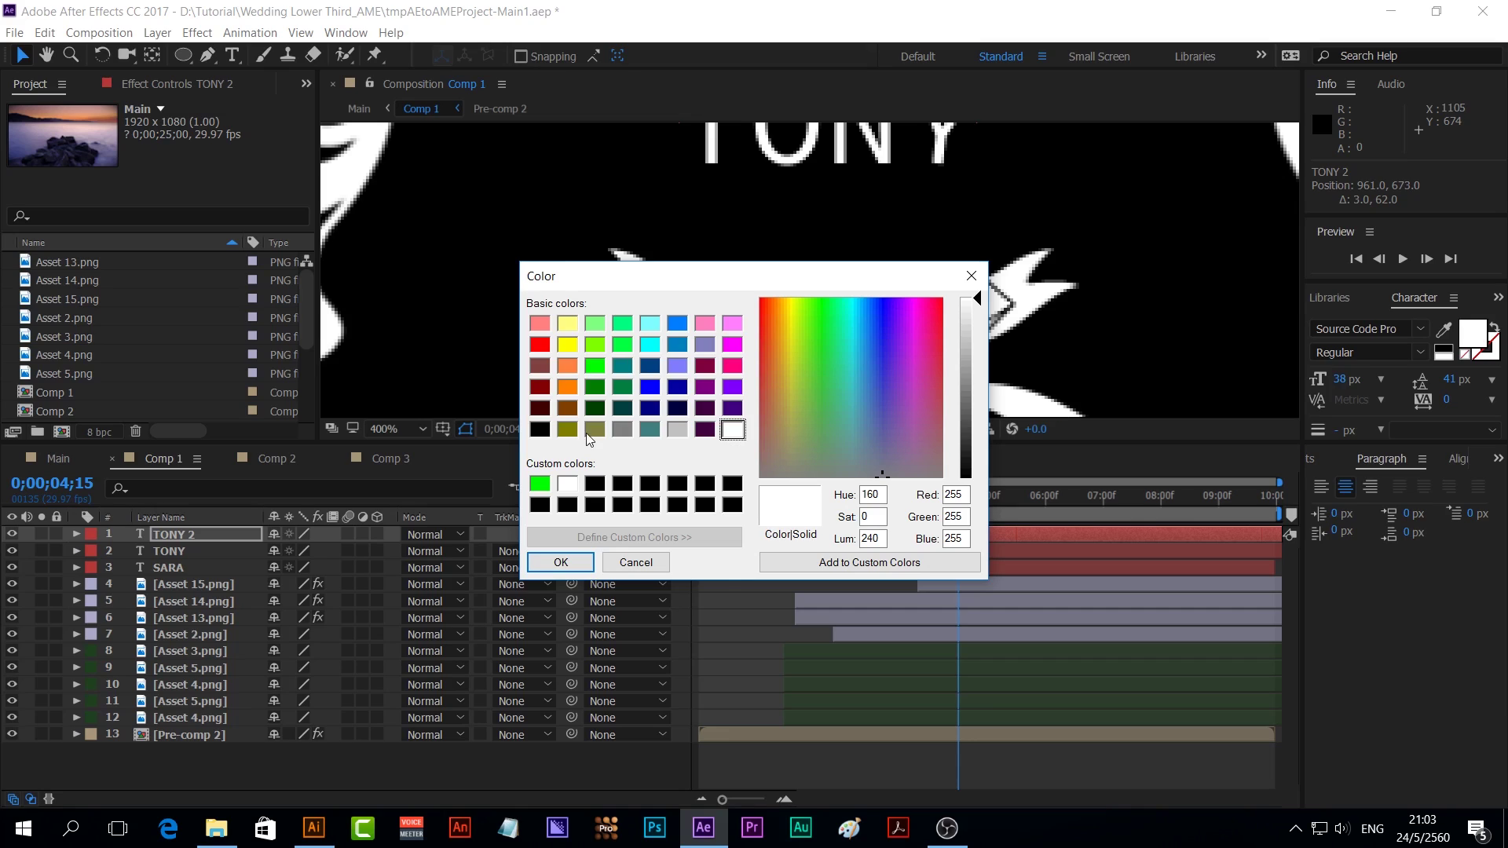
pyautogui.click(565, 409)
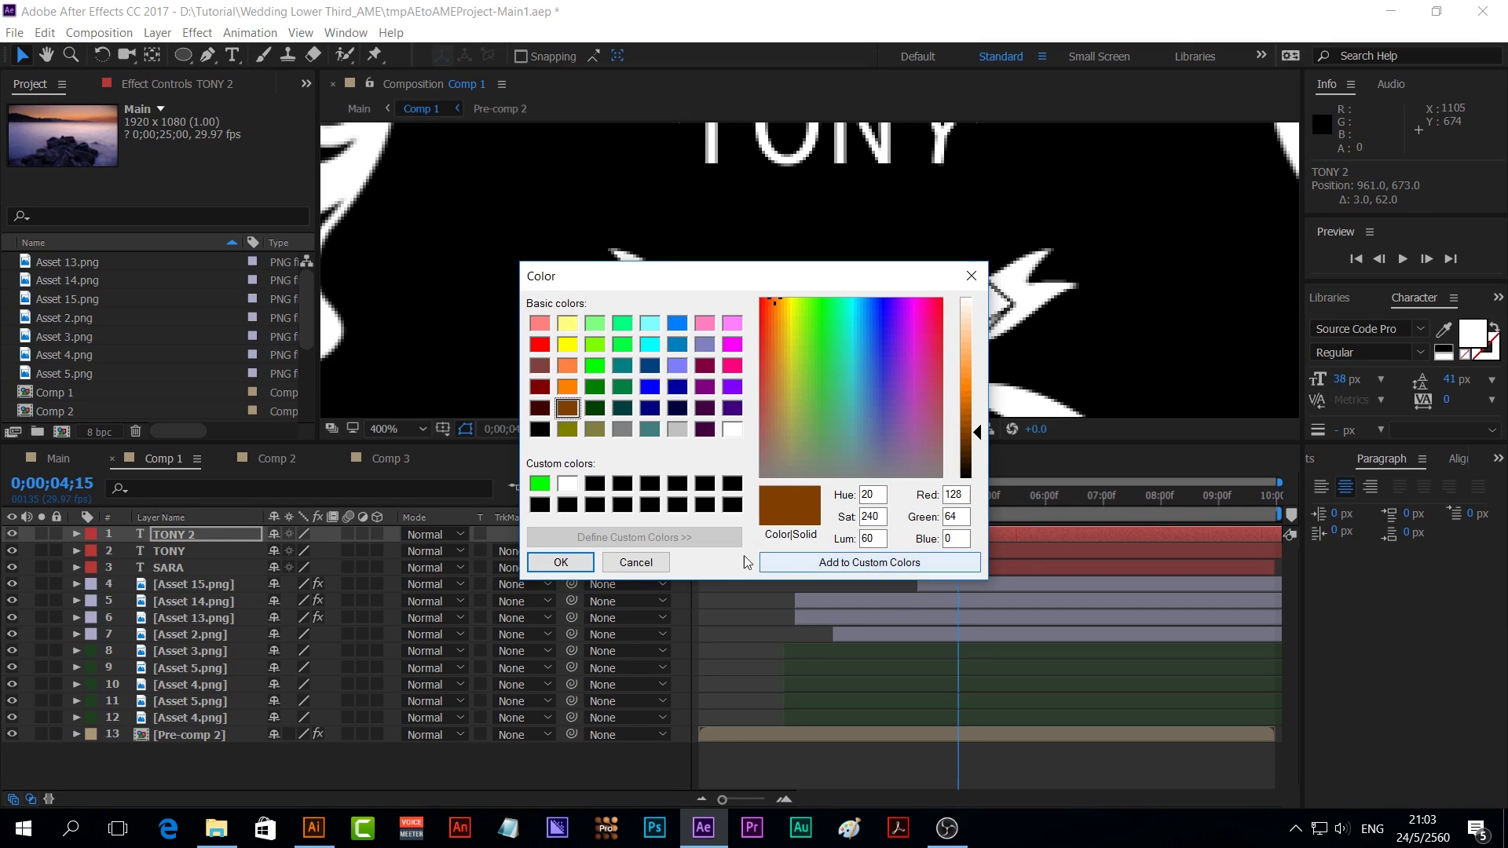
pyautogui.click(579, 563)
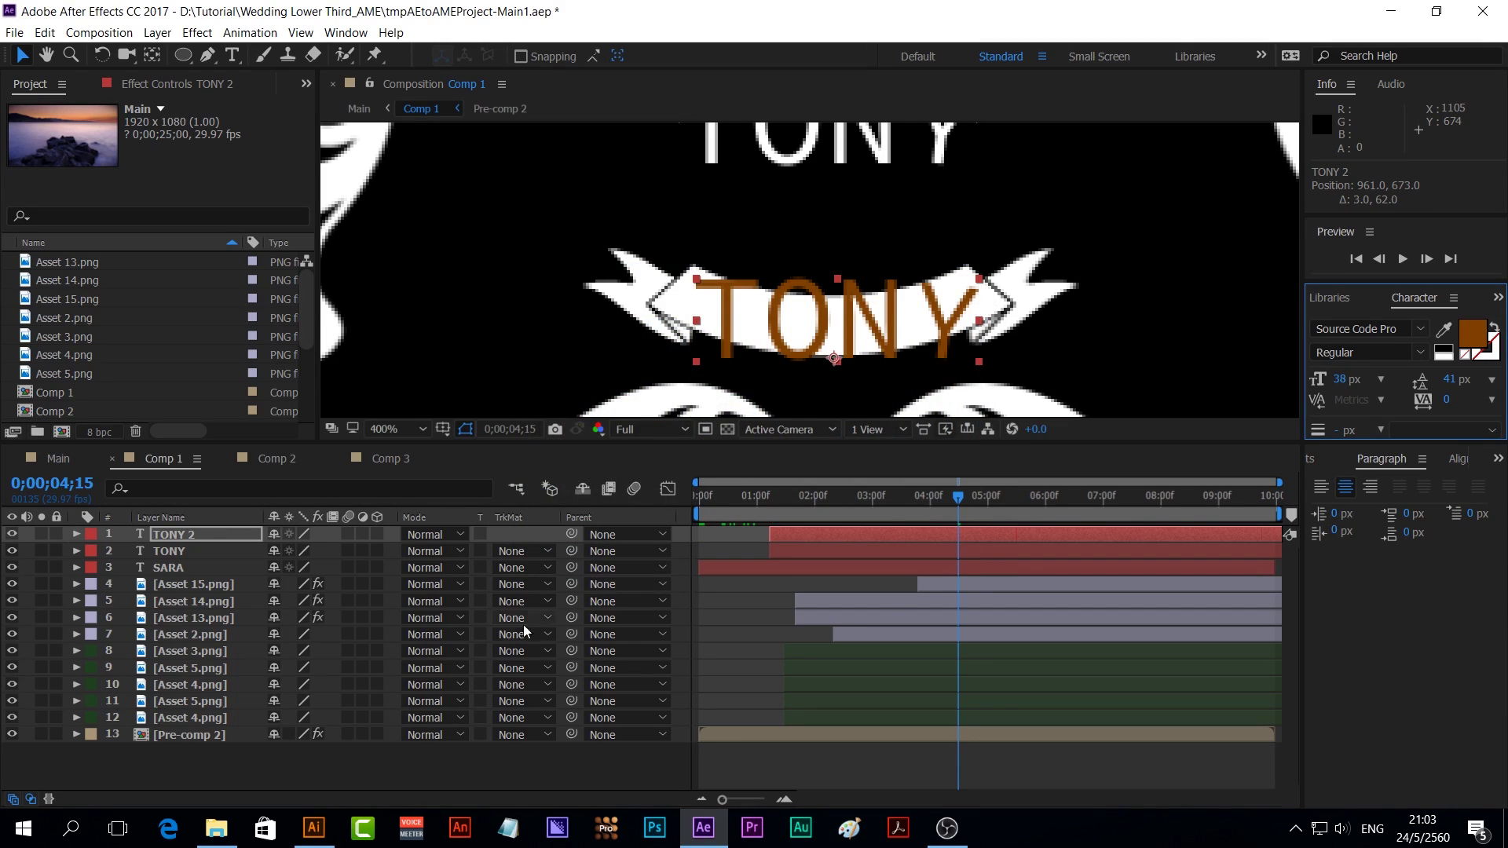
# Retype the copy as 09-09-2017 and scale it down to fit the ribbon
pyautogui.doubleClick(186, 534)
pyautogui.write('0')
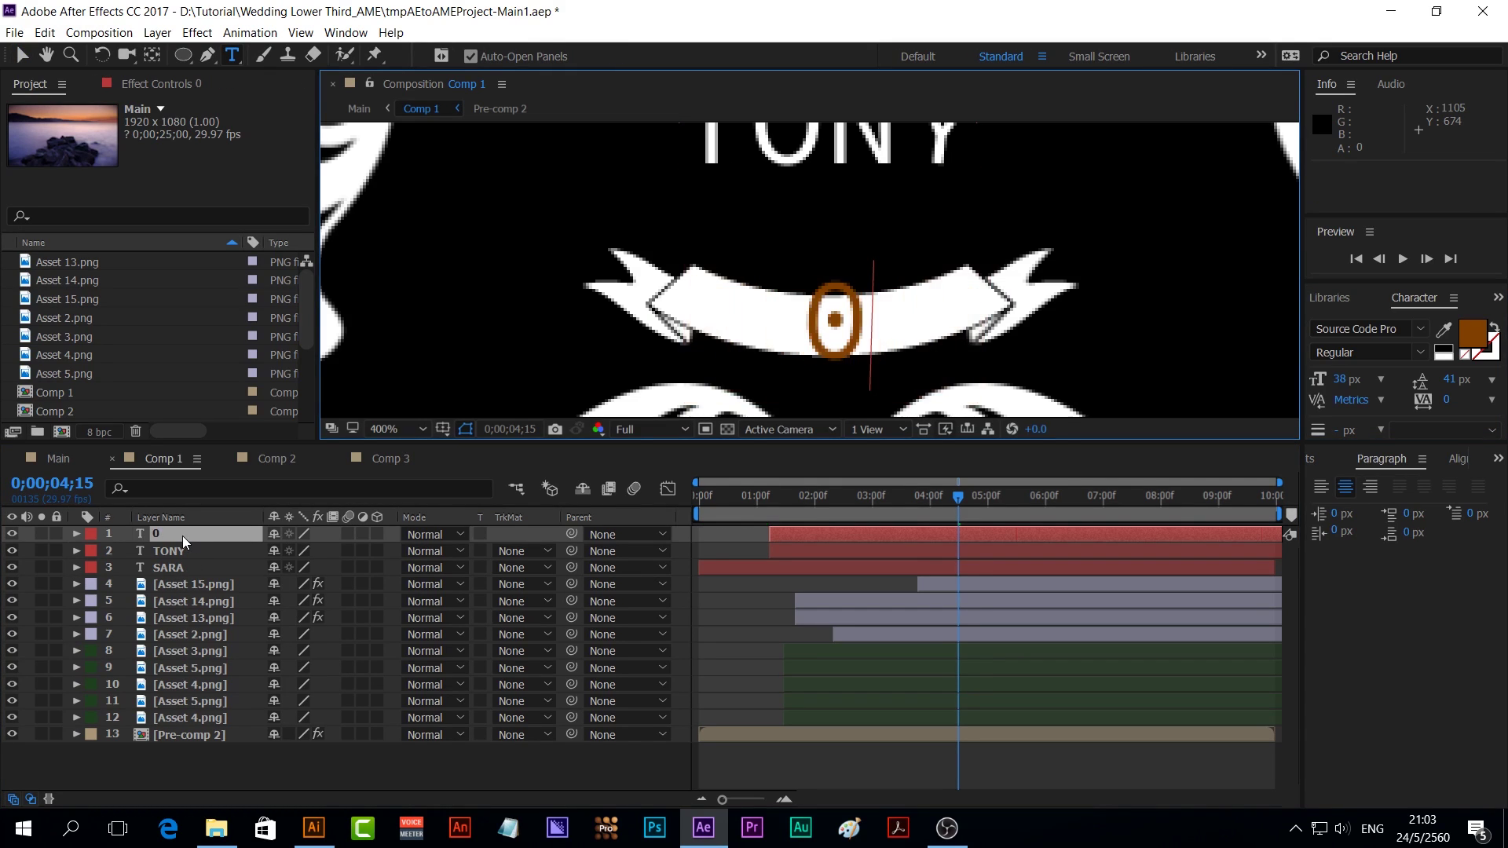
pyautogui.write('9-09')
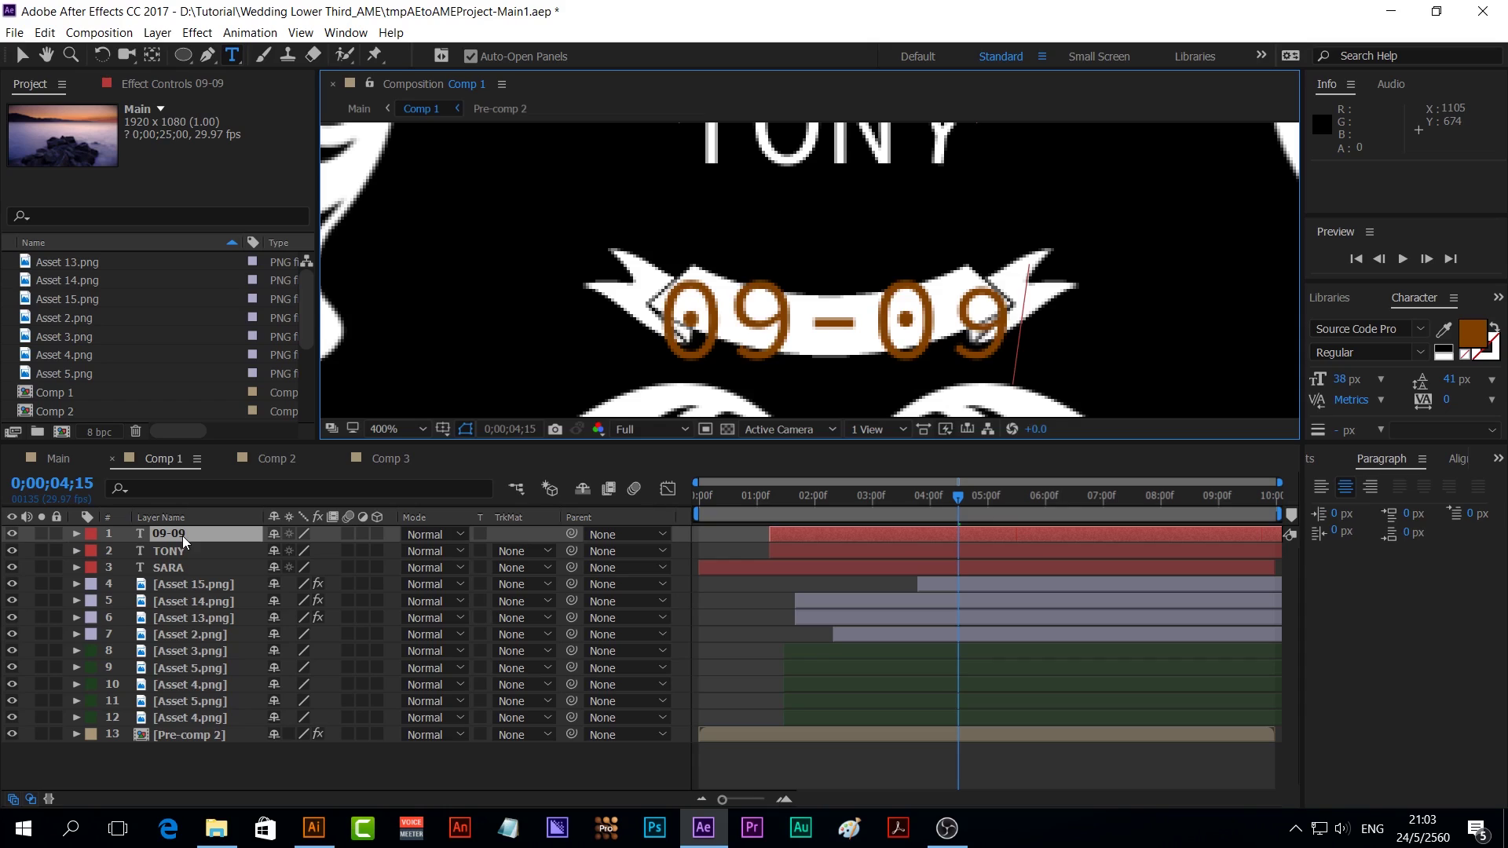
pyautogui.write('-2')
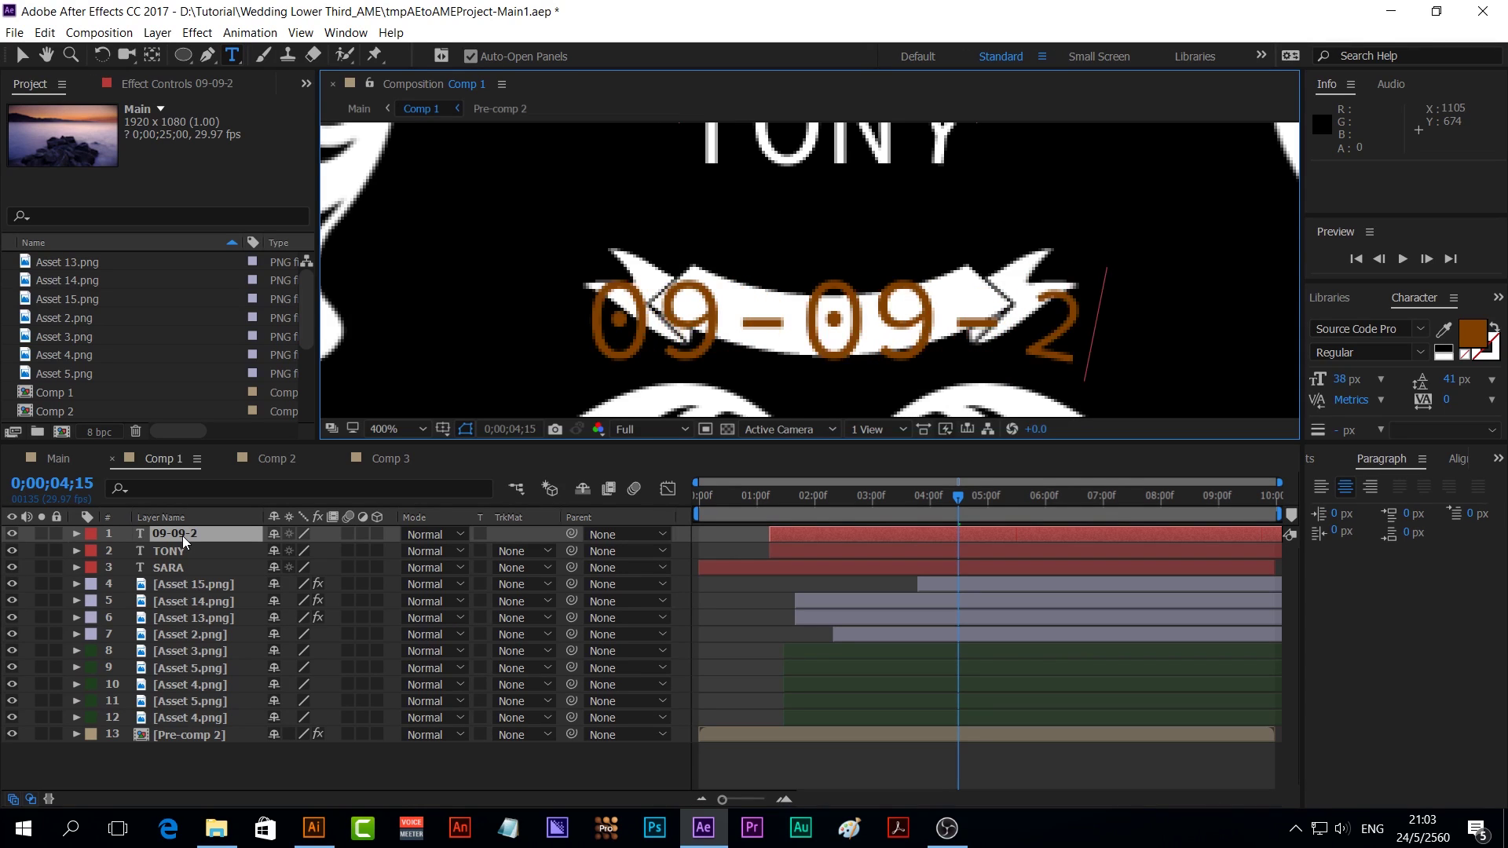
pyautogui.write('017')
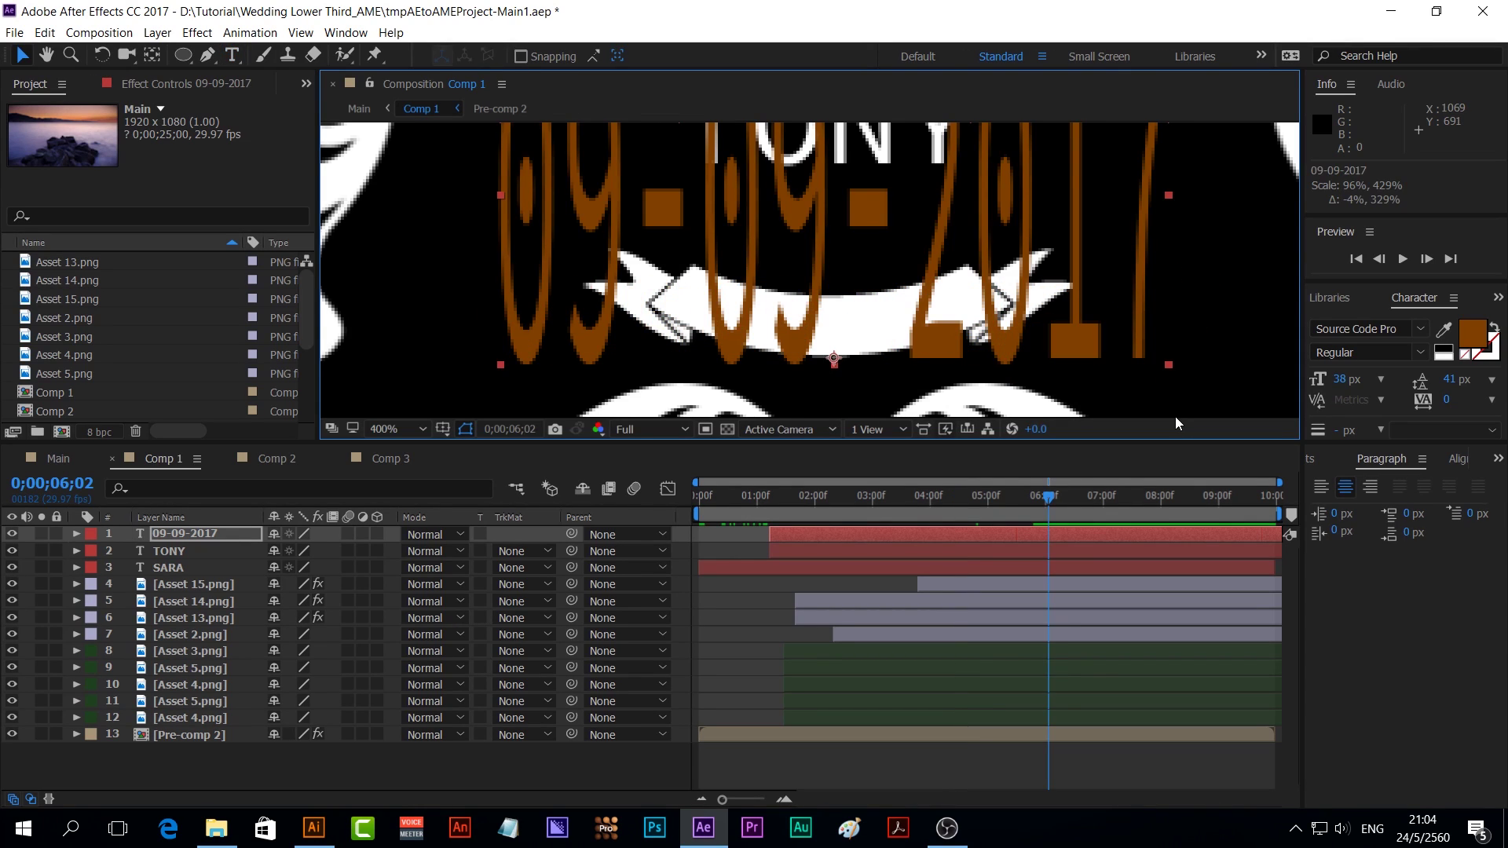
pyautogui.moveTo(859, 443); pyautogui.dragTo(859, 531)
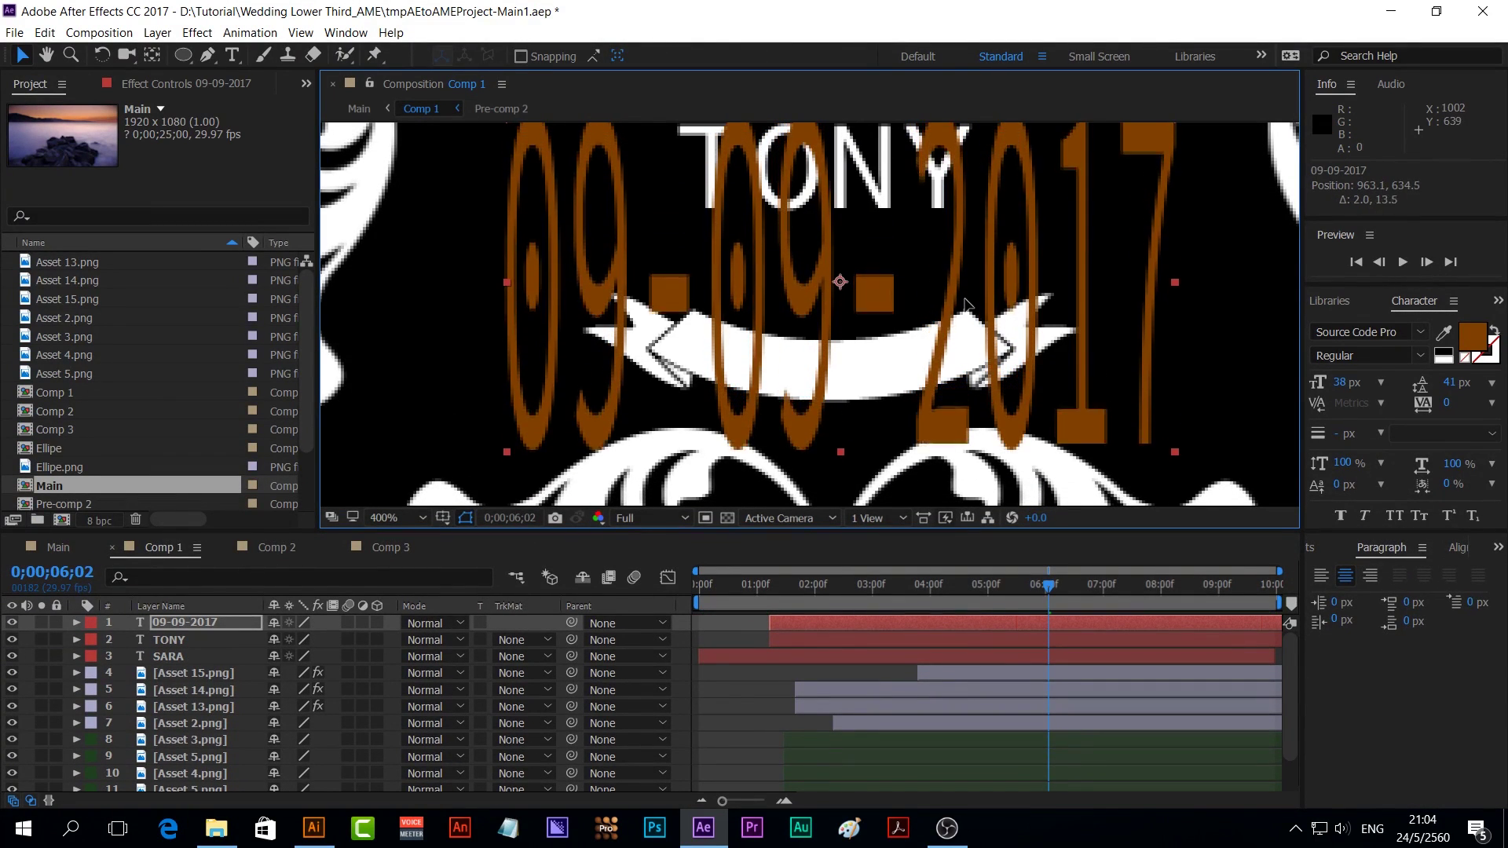
pyautogui.moveTo(964, 267); pyautogui.dragTo(966, 337)
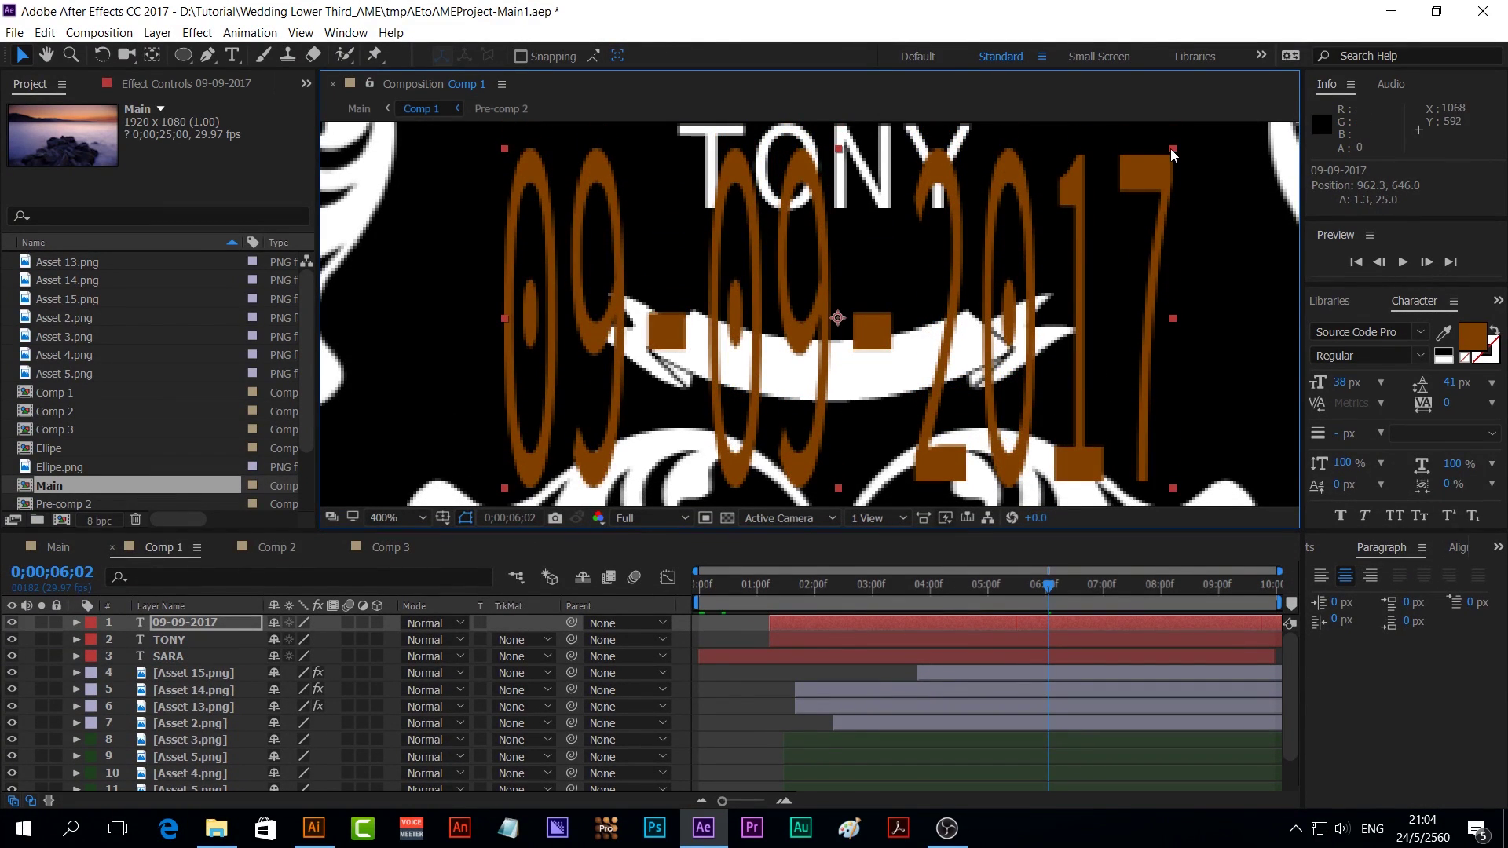
pyautogui.moveTo(1172, 150)
pyautogui.mouseDown()
pyautogui.moveTo(1058, 264)
pyautogui.moveTo(1000, 286)
pyautogui.mouseUp()
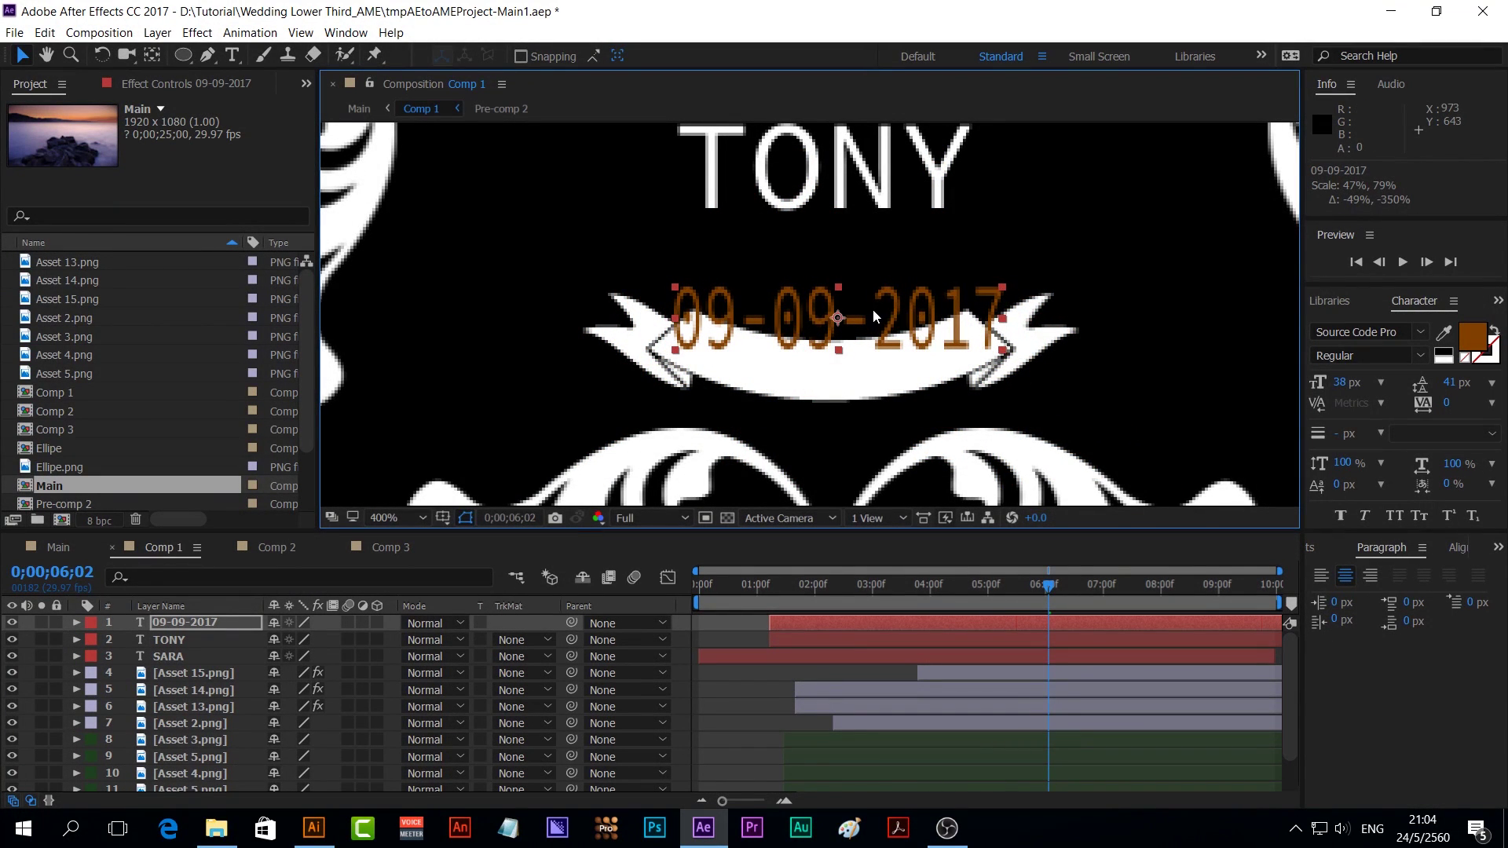
pyautogui.moveTo(874, 311); pyautogui.dragTo(878, 340)
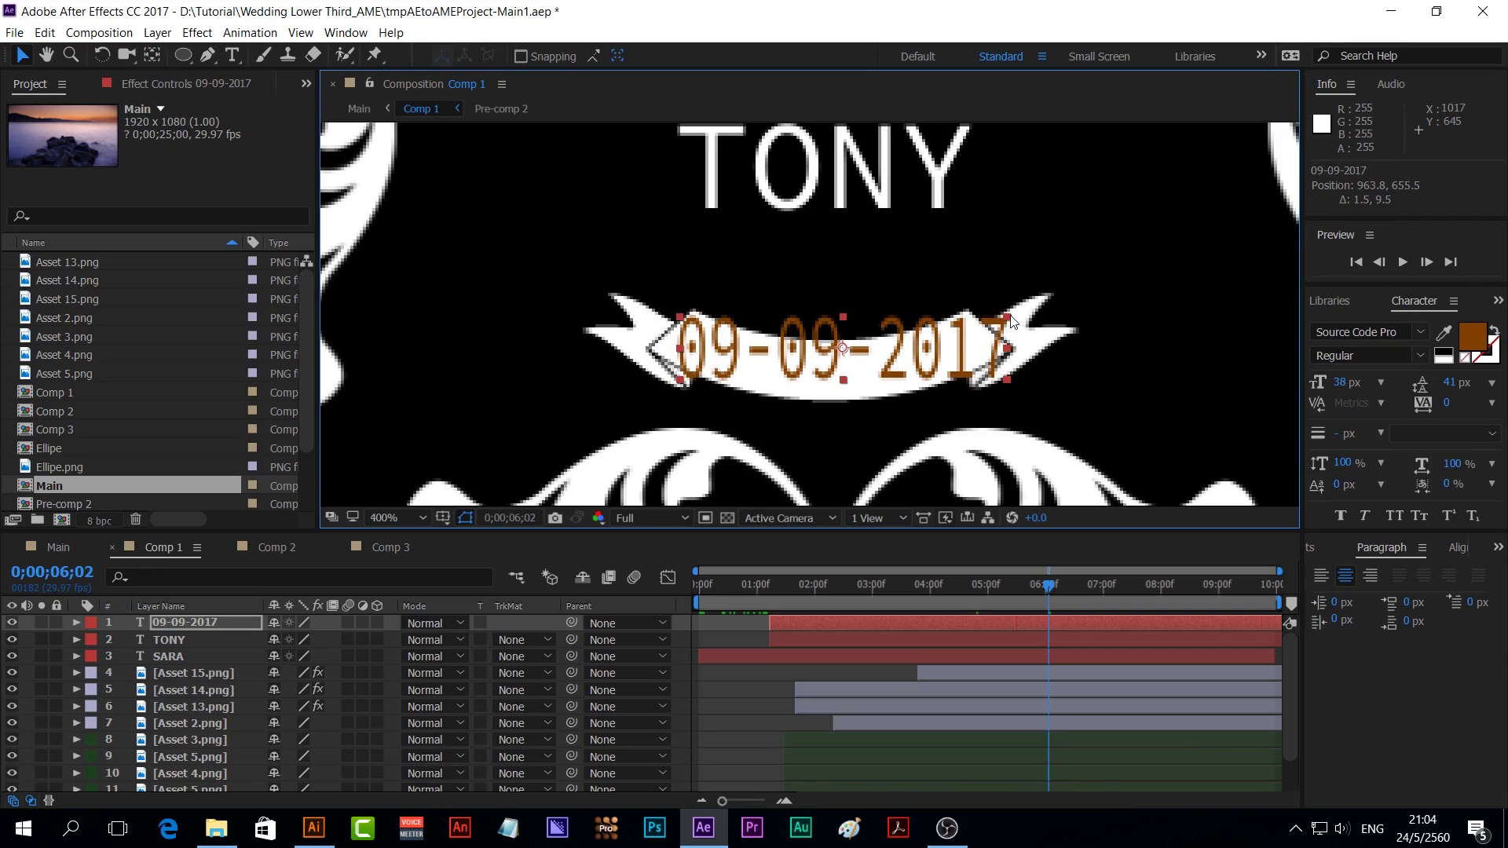
pyautogui.moveTo(1006, 319); pyautogui.dragTo(857, 361)
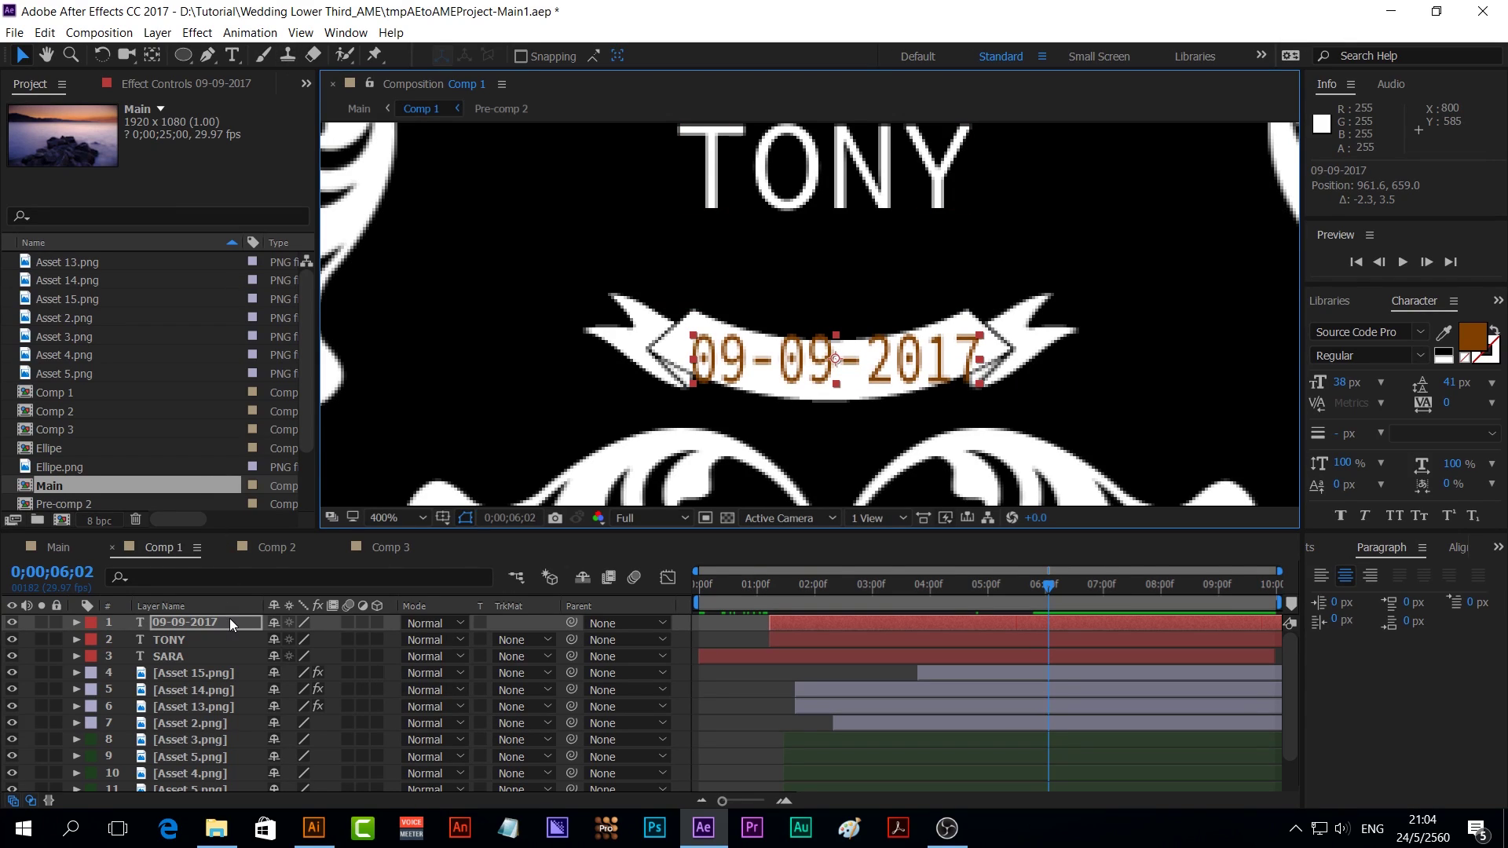
pyautogui.click(208, 61)
# Draw a curved Mask 1 along the ribbon and set it as the date's text path
pyautogui.click(684, 355)
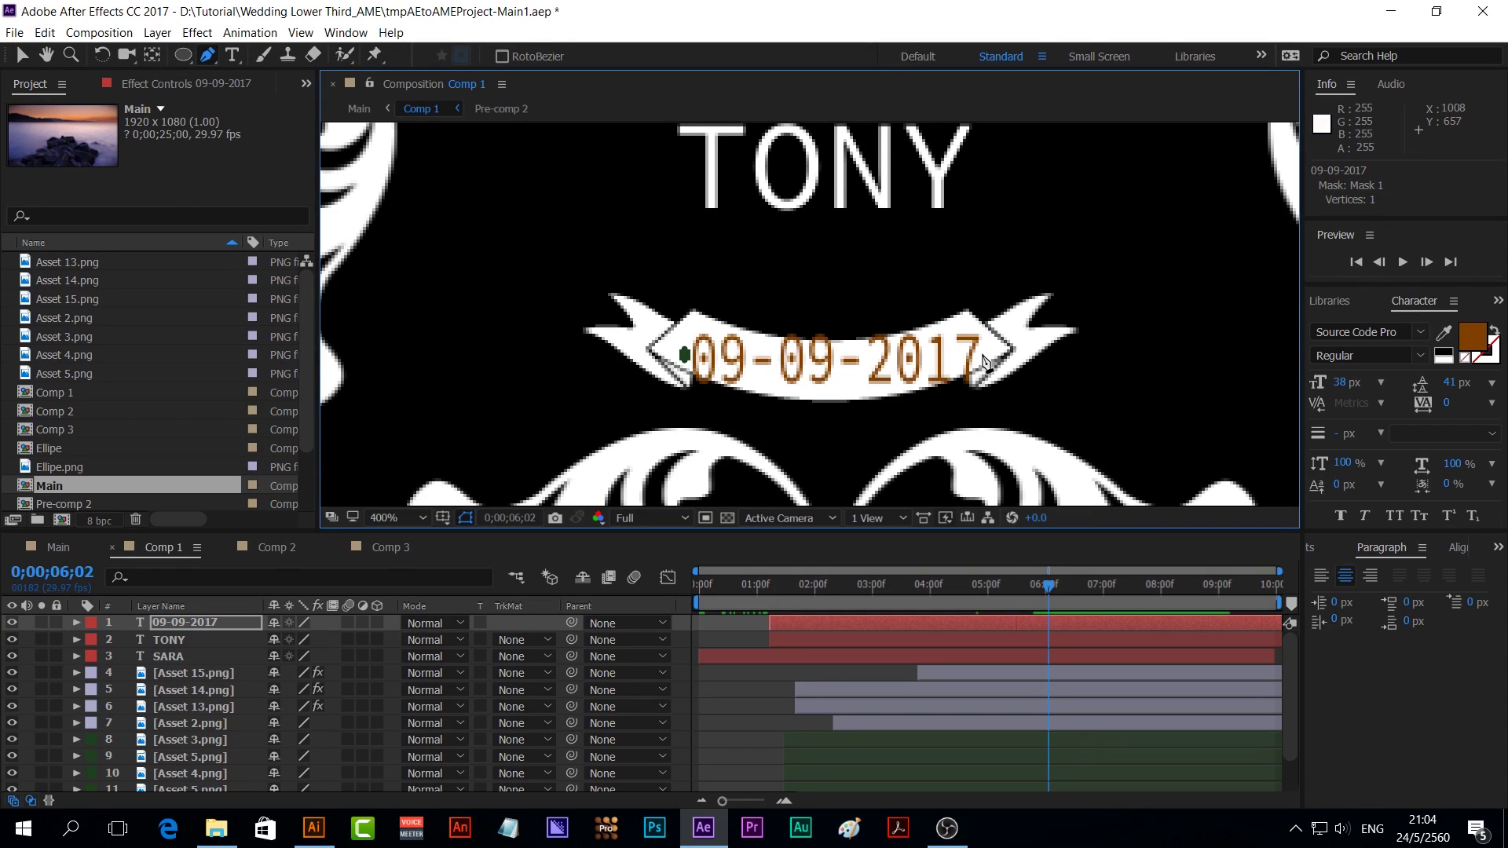
pyautogui.moveTo(983, 355); pyautogui.dragTo(1096, 310)
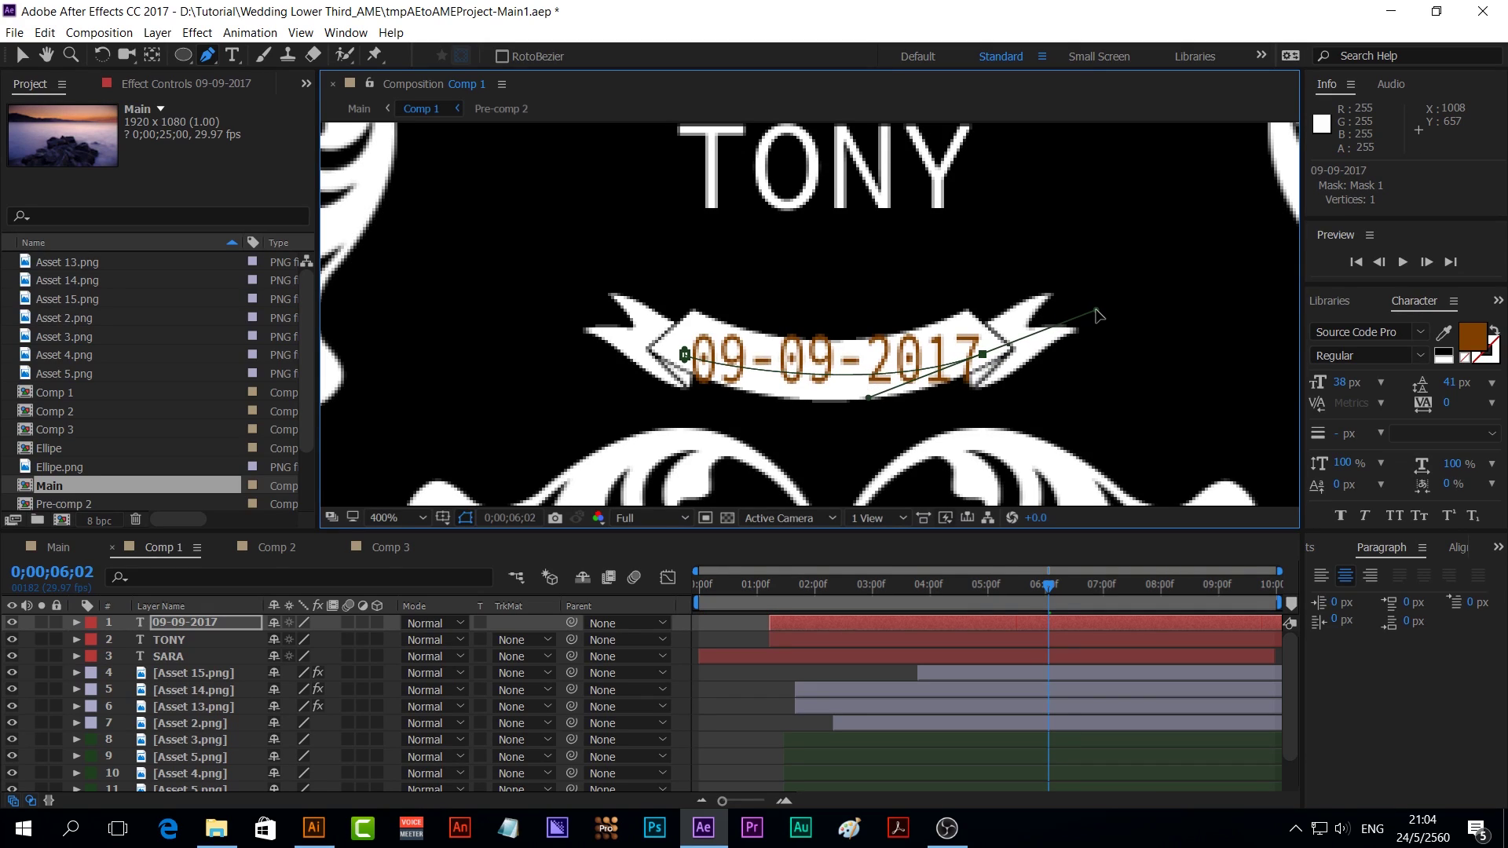
pyautogui.click(77, 622)
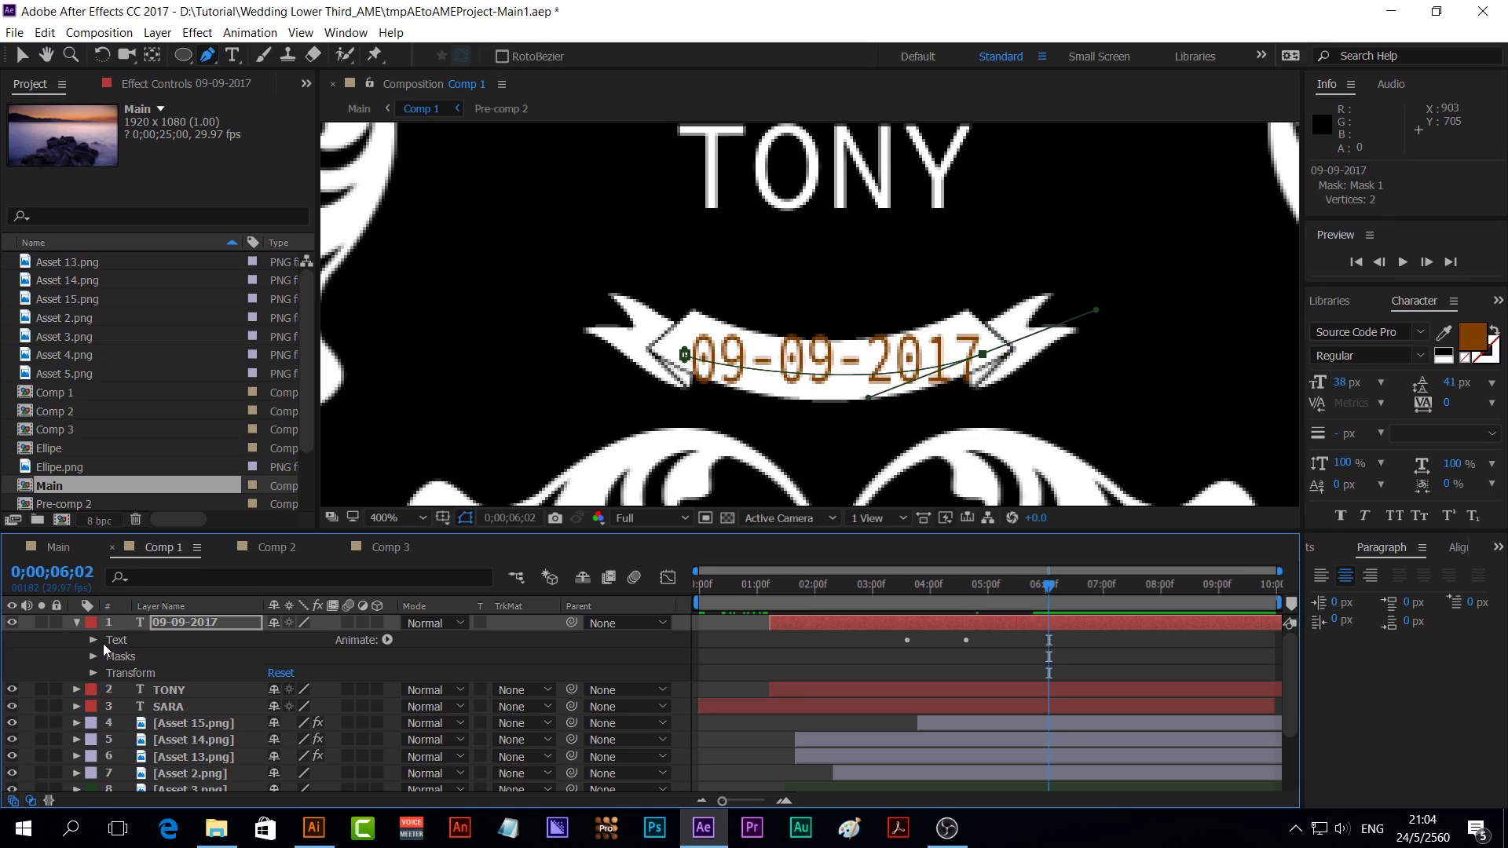
pyautogui.click(93, 639)
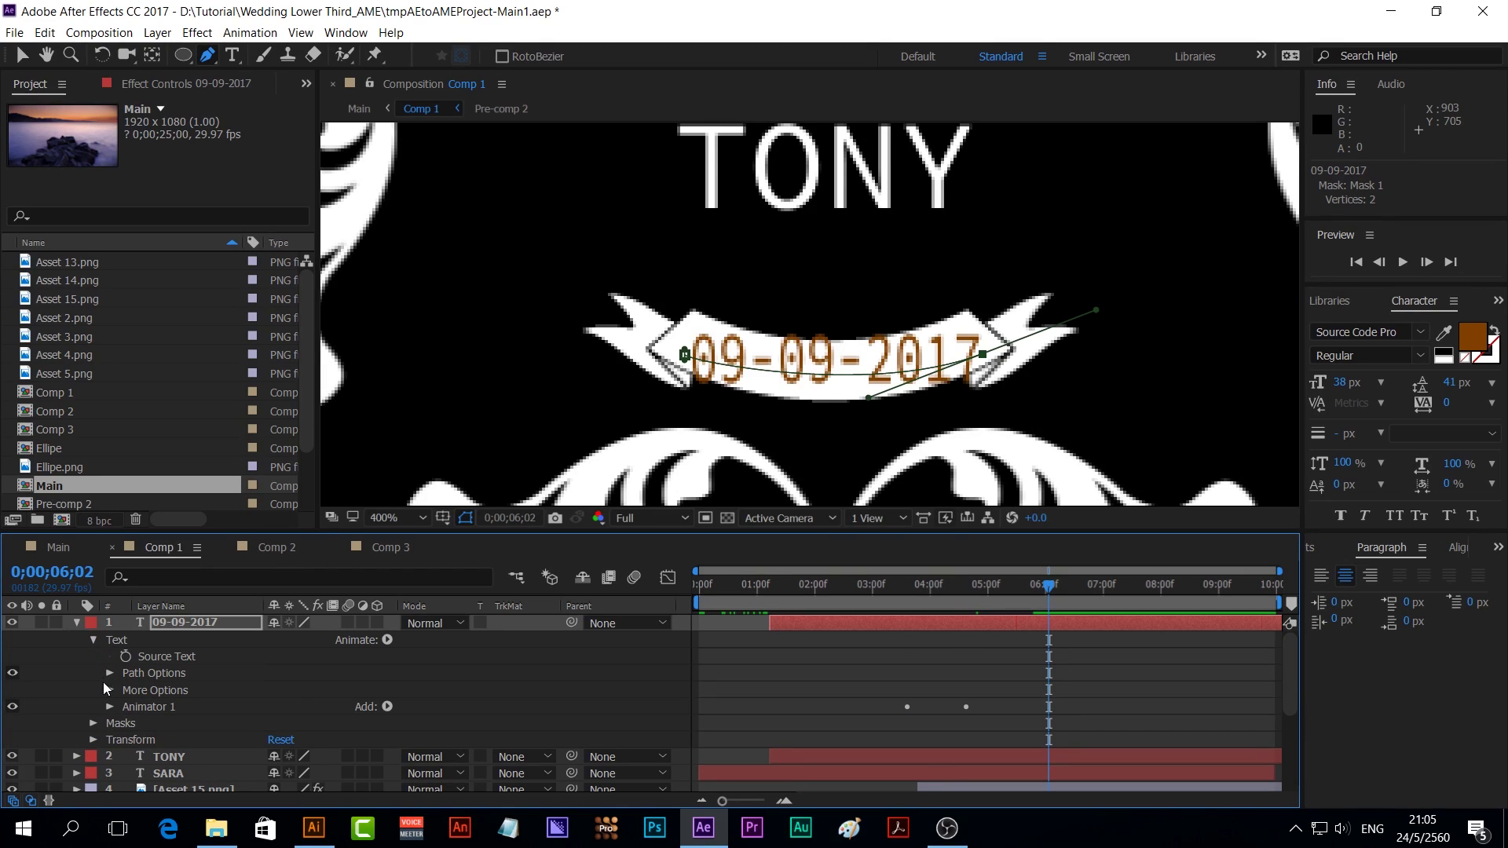
pyautogui.click(110, 673)
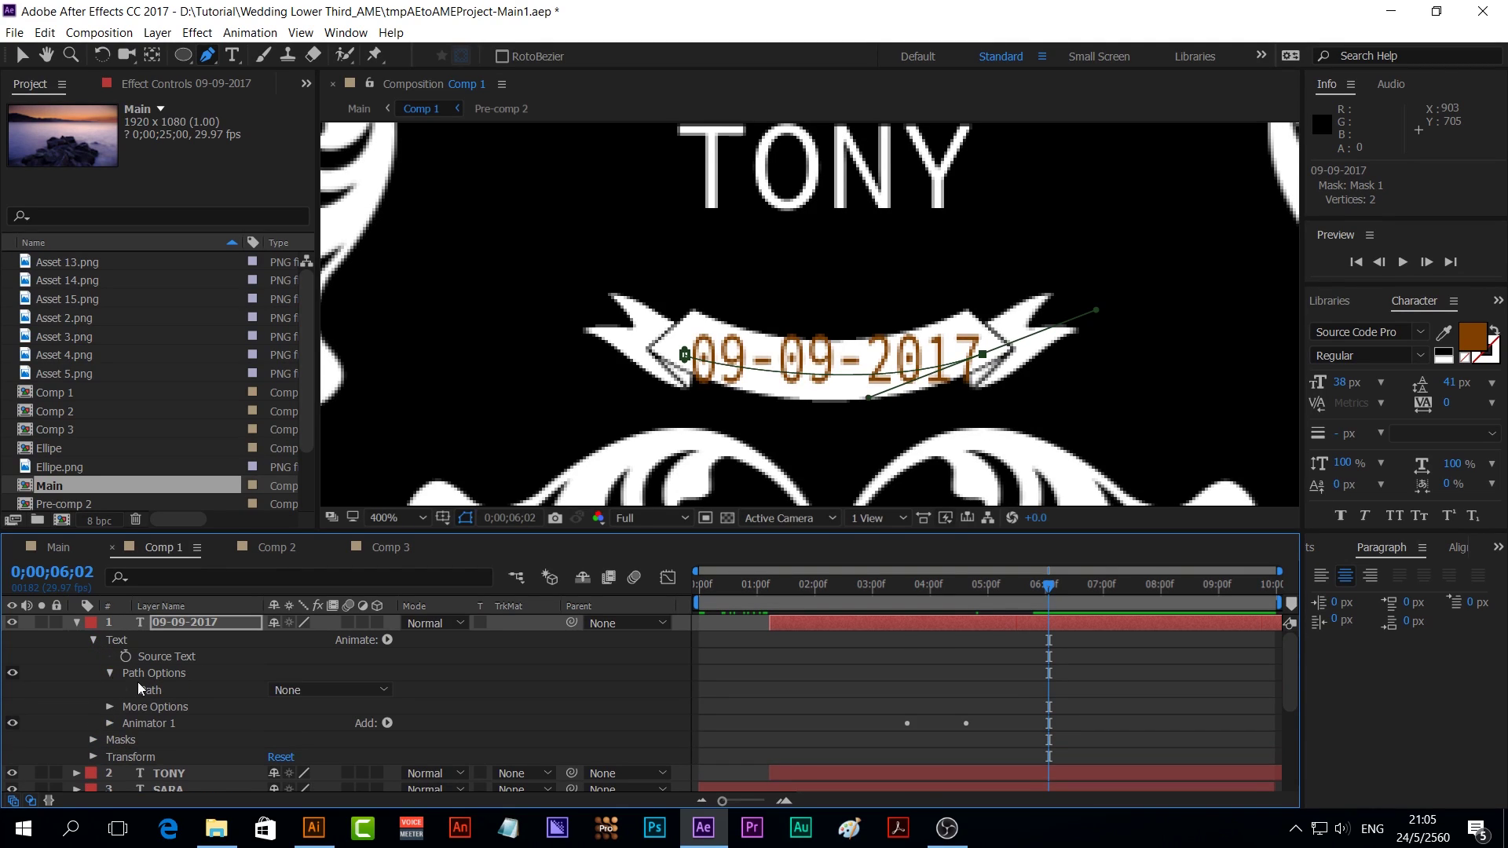
pyautogui.click(382, 691)
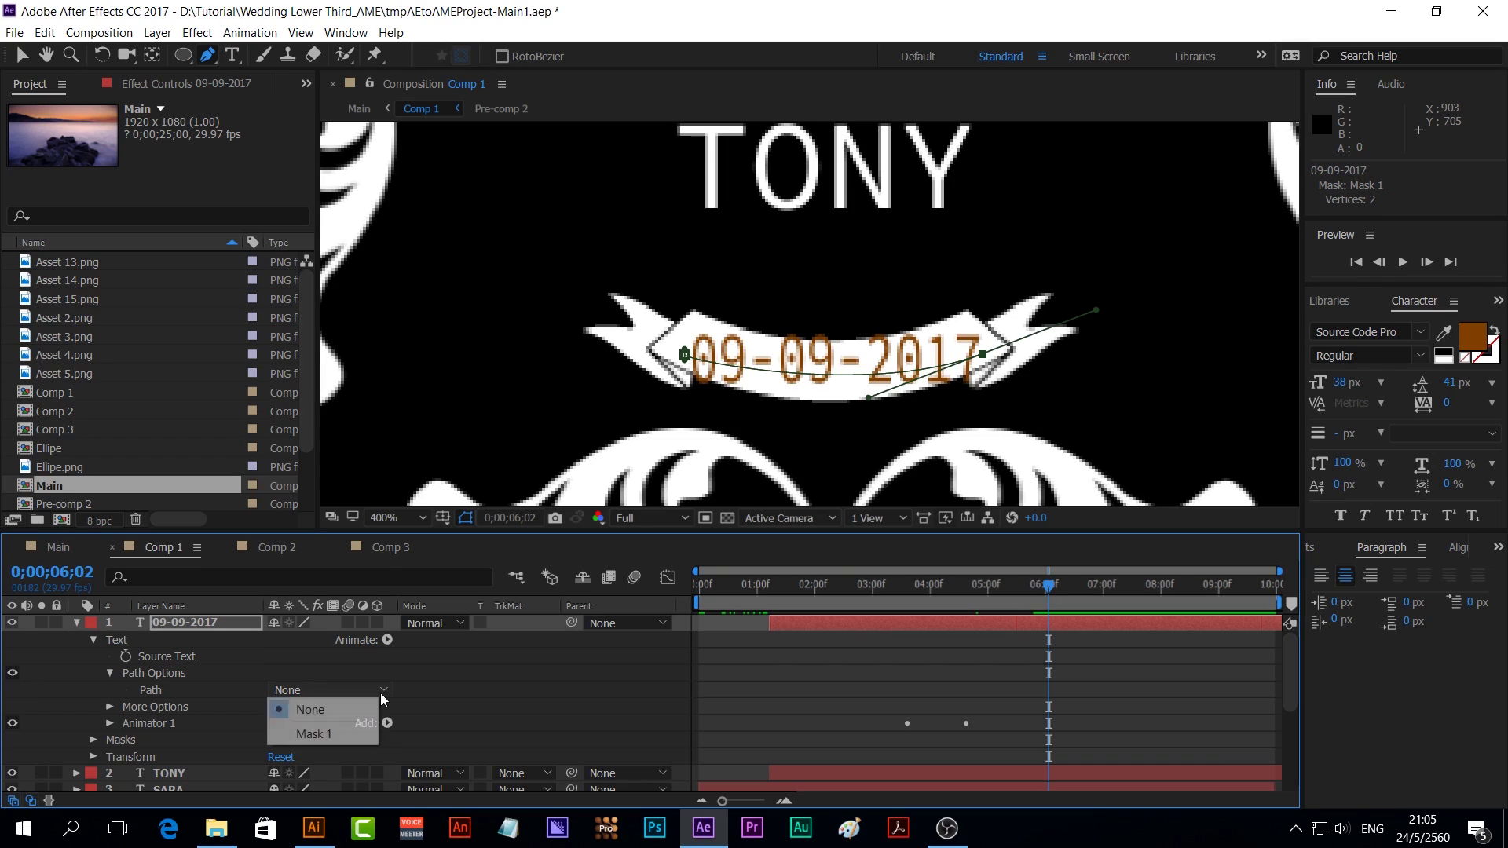
pyautogui.click(319, 733)
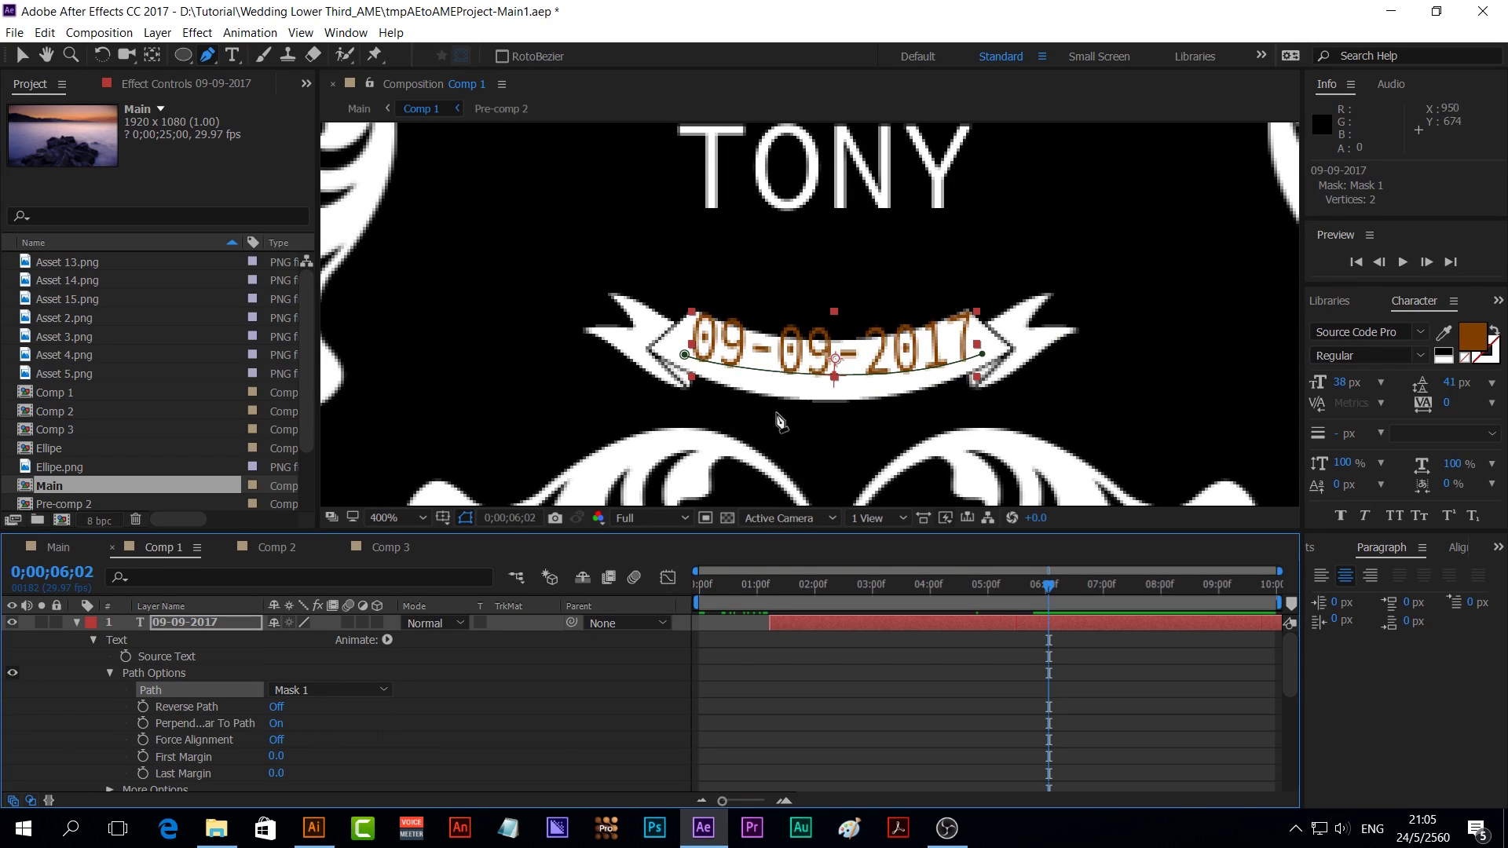
# Nudge the curved date down, narrow it to fit the ribbon, and preview the card
pyautogui.click(19, 55)
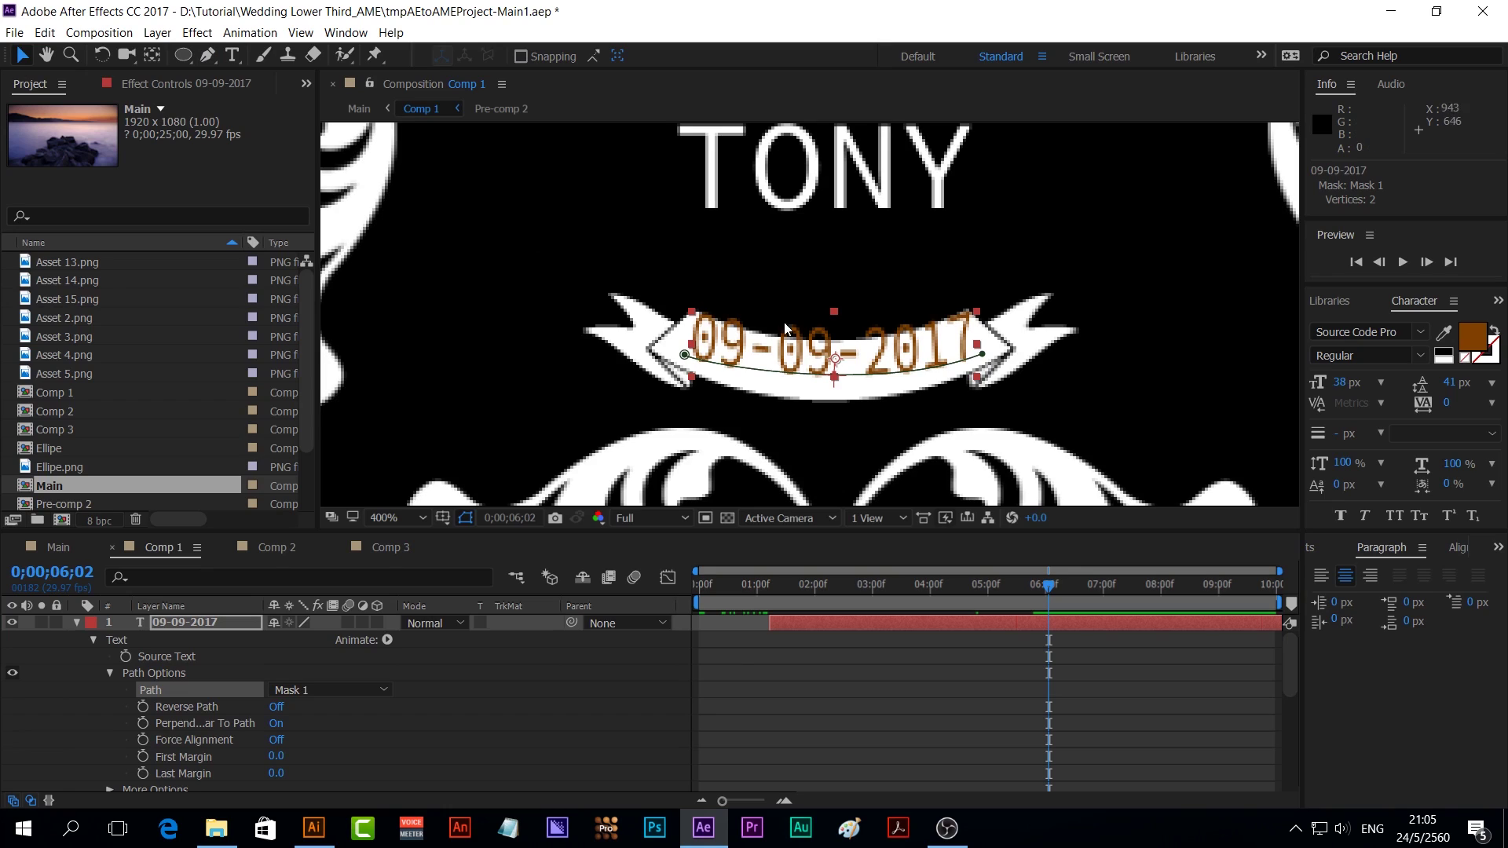
pyautogui.moveTo(824, 356); pyautogui.dragTo(820, 368)
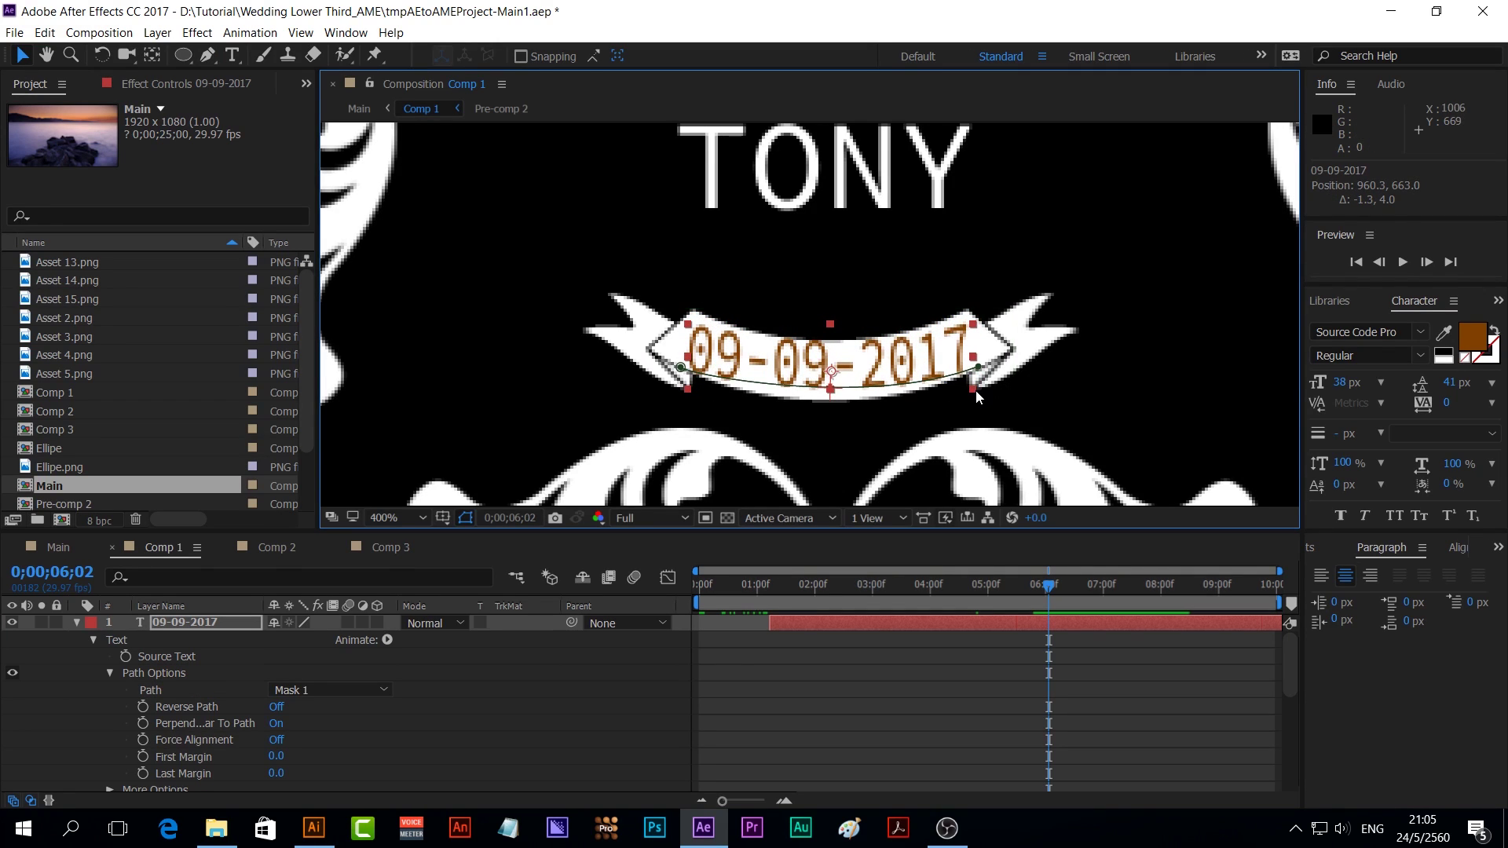
pyautogui.moveTo(973, 389); pyautogui.dragTo(966, 387)
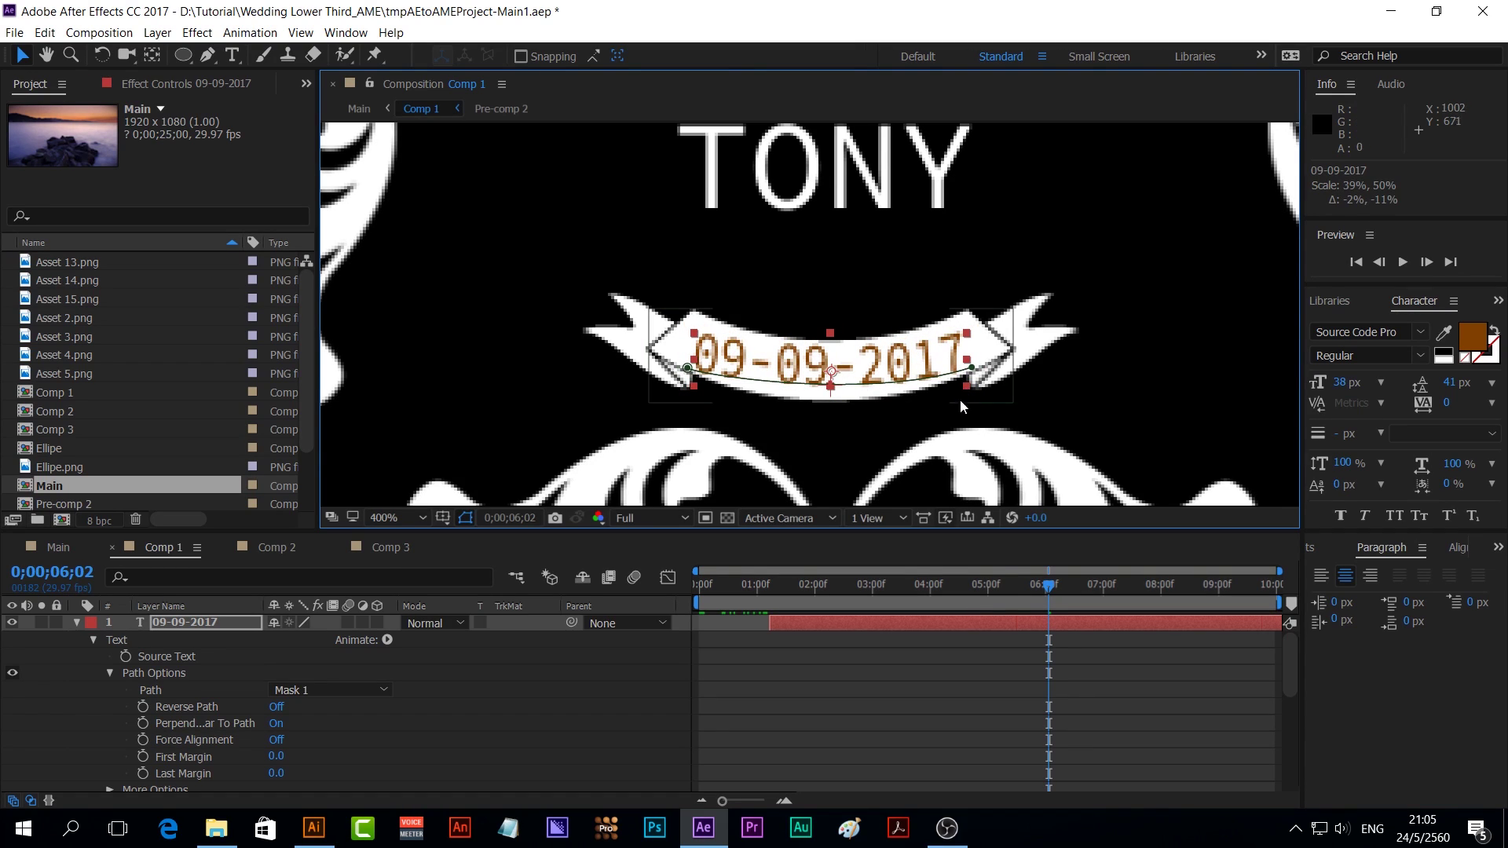
pyautogui.click(76, 622)
pyautogui.press('/')
pyautogui.press('space')
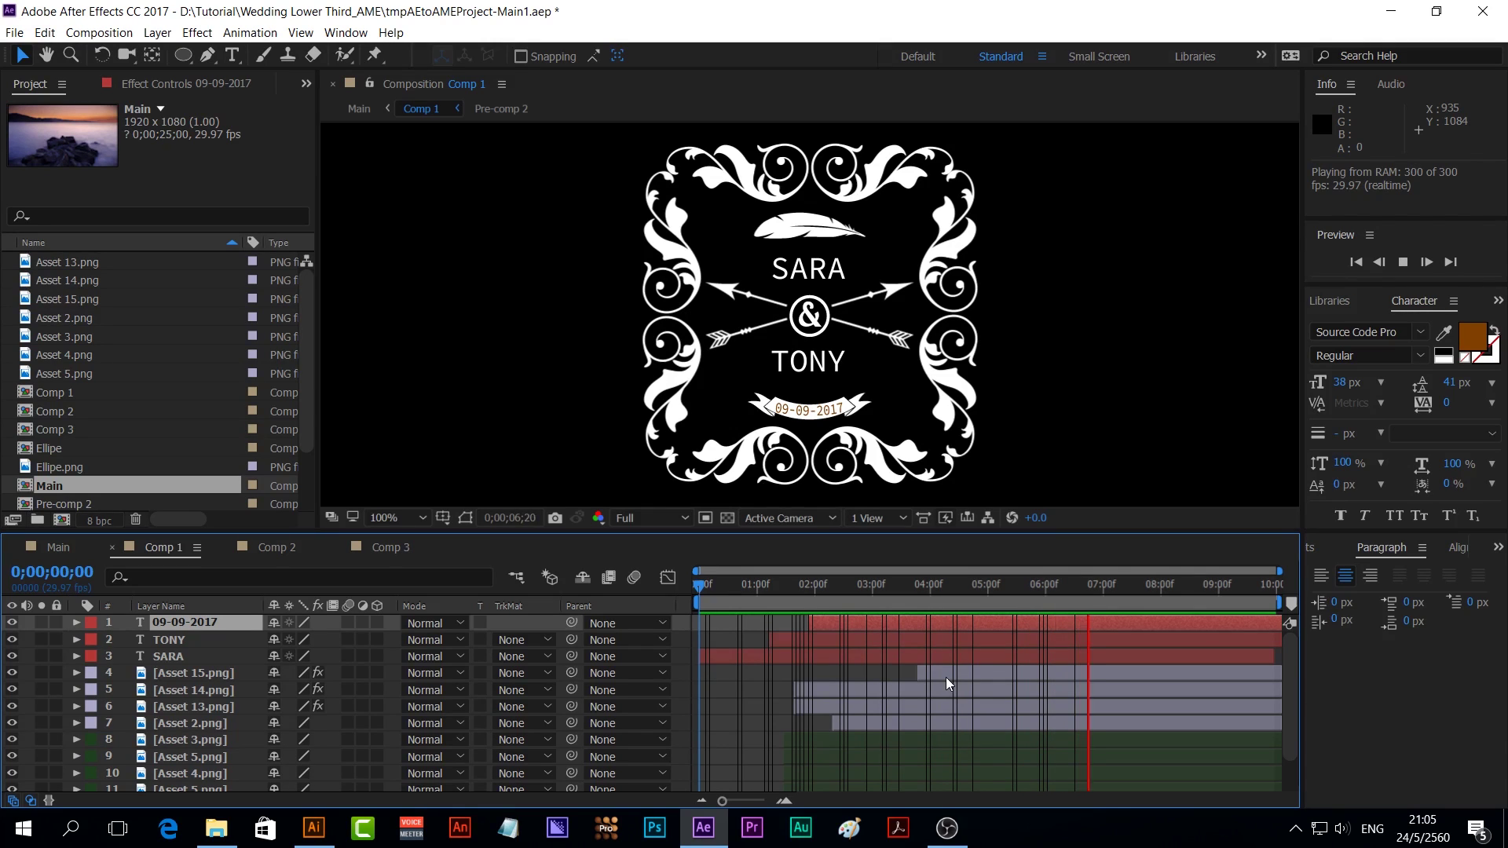
# Check the TONY entrance and the finished date at 5;07, then go to the Main composition
pyautogui.click(933, 586)
pyautogui.moveTo(933, 585)
pyautogui.mouseDown()
pyautogui.moveTo(916, 595)
pyautogui.moveTo(1019, 595)
pyautogui.moveTo(980, 595)
pyautogui.moveTo(1001, 596)
pyautogui.mouseUp()
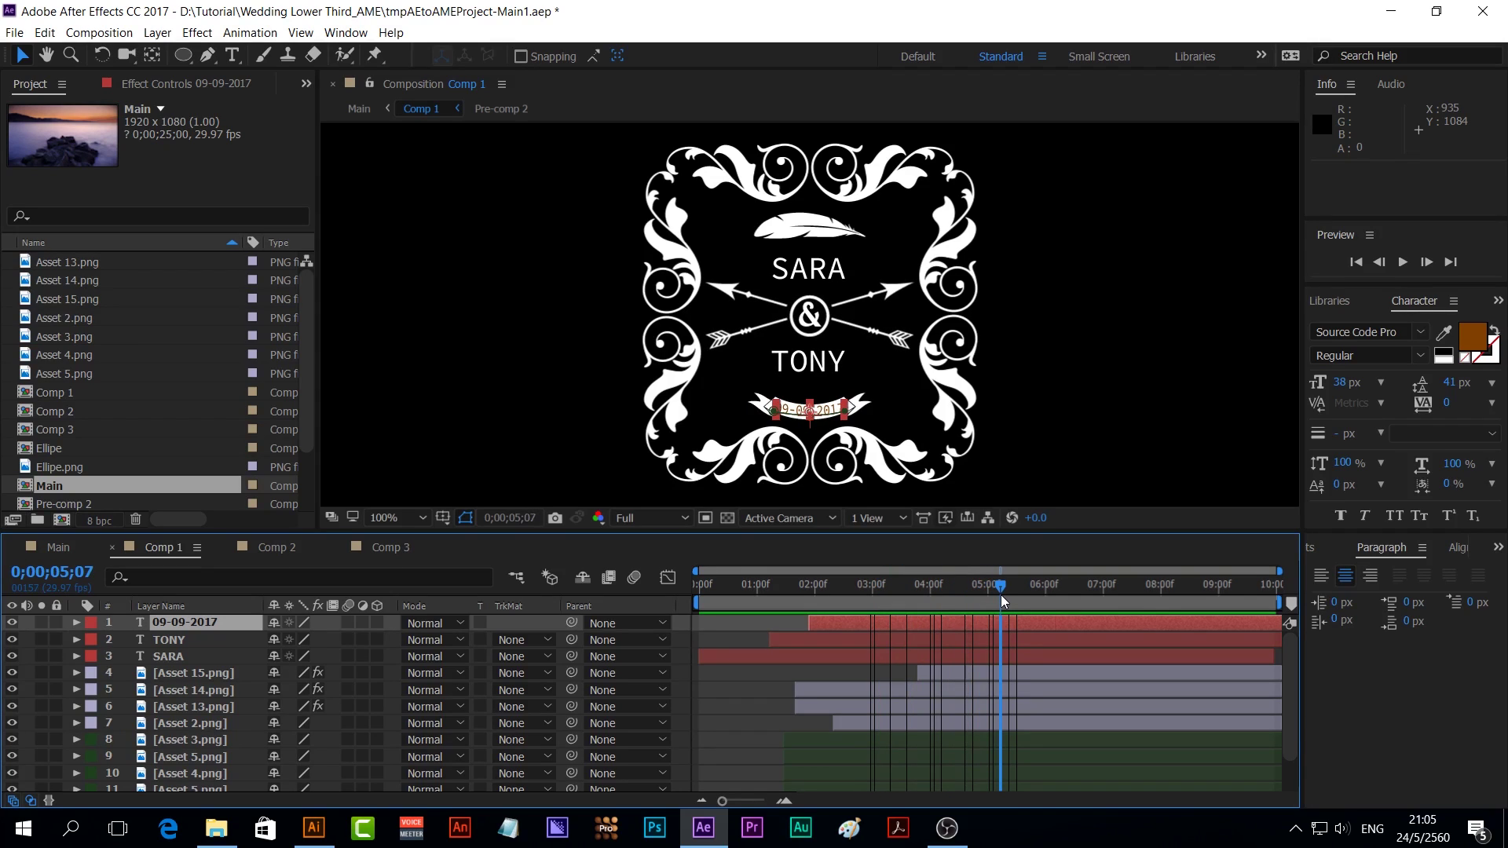
pyautogui.click(1051, 633)
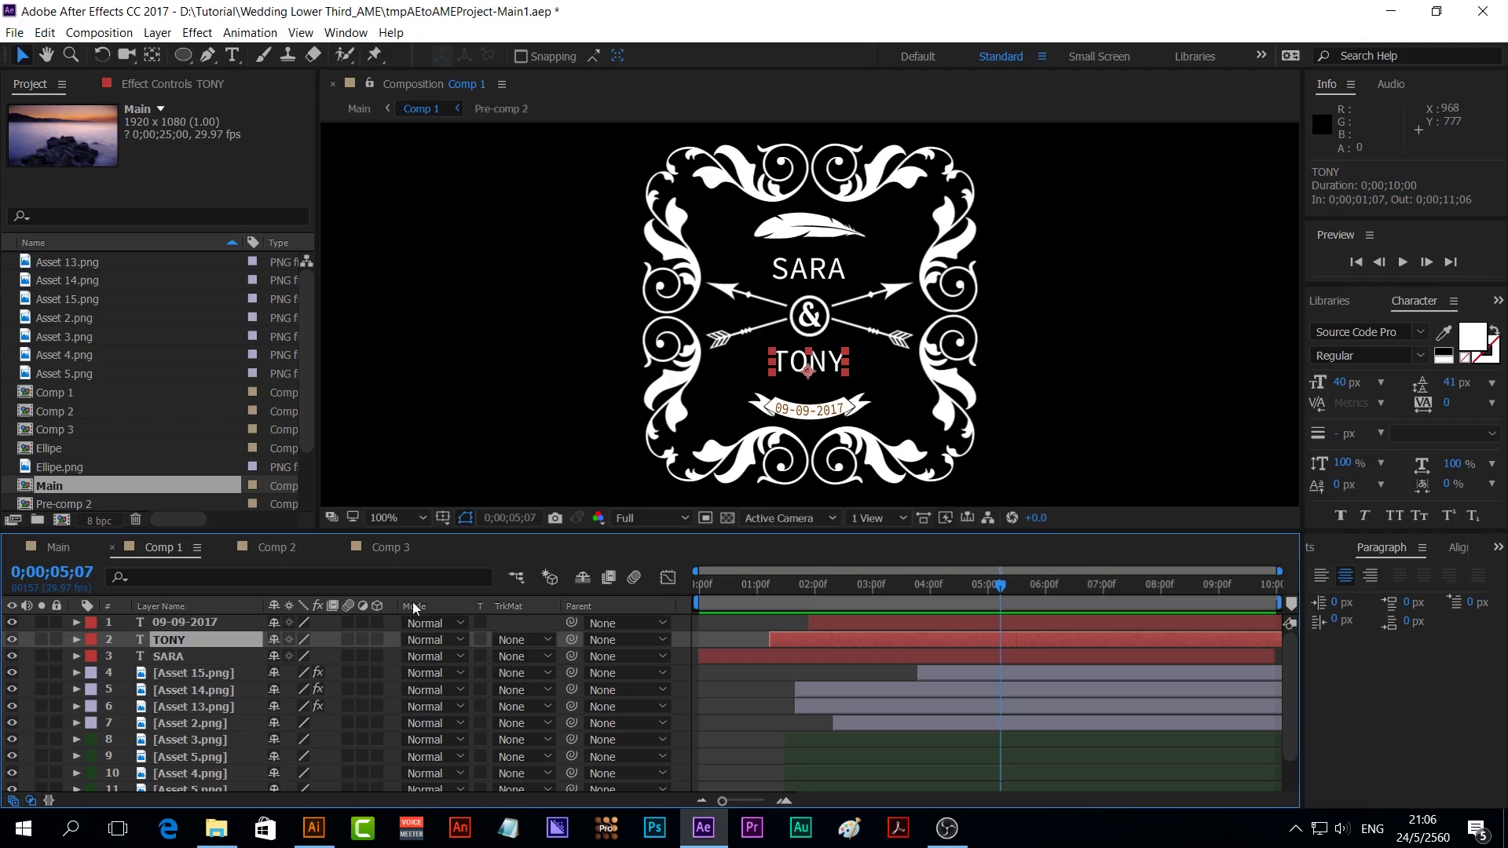
pyautogui.click(59, 549)
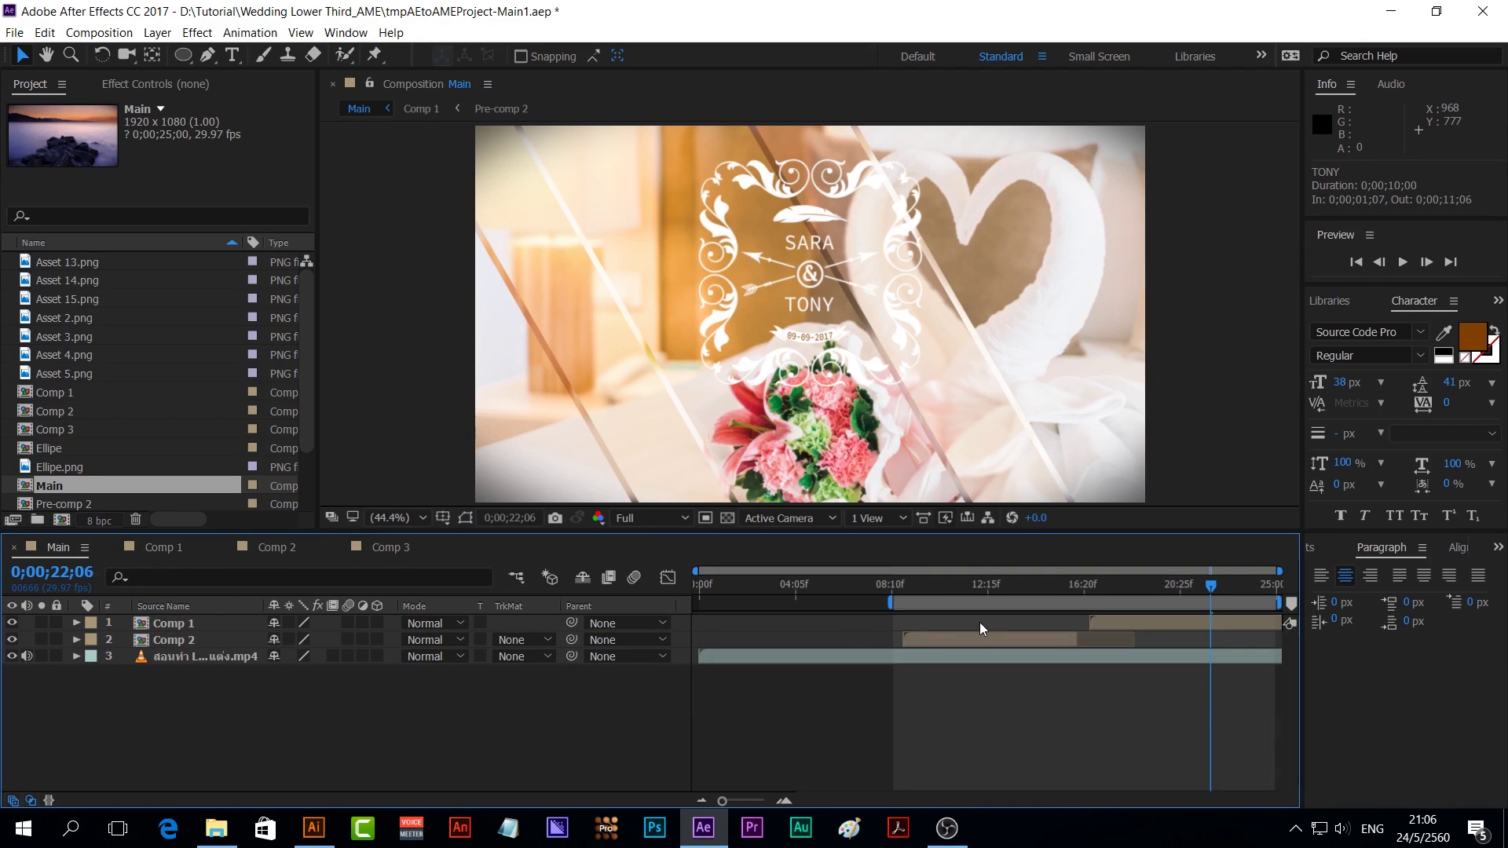
# Add Comp 3 to the Main timeline starting at 0;00;00;19 and scrub the footage
pyautogui.moveTo(88, 426); pyautogui.dragTo(817, 686)
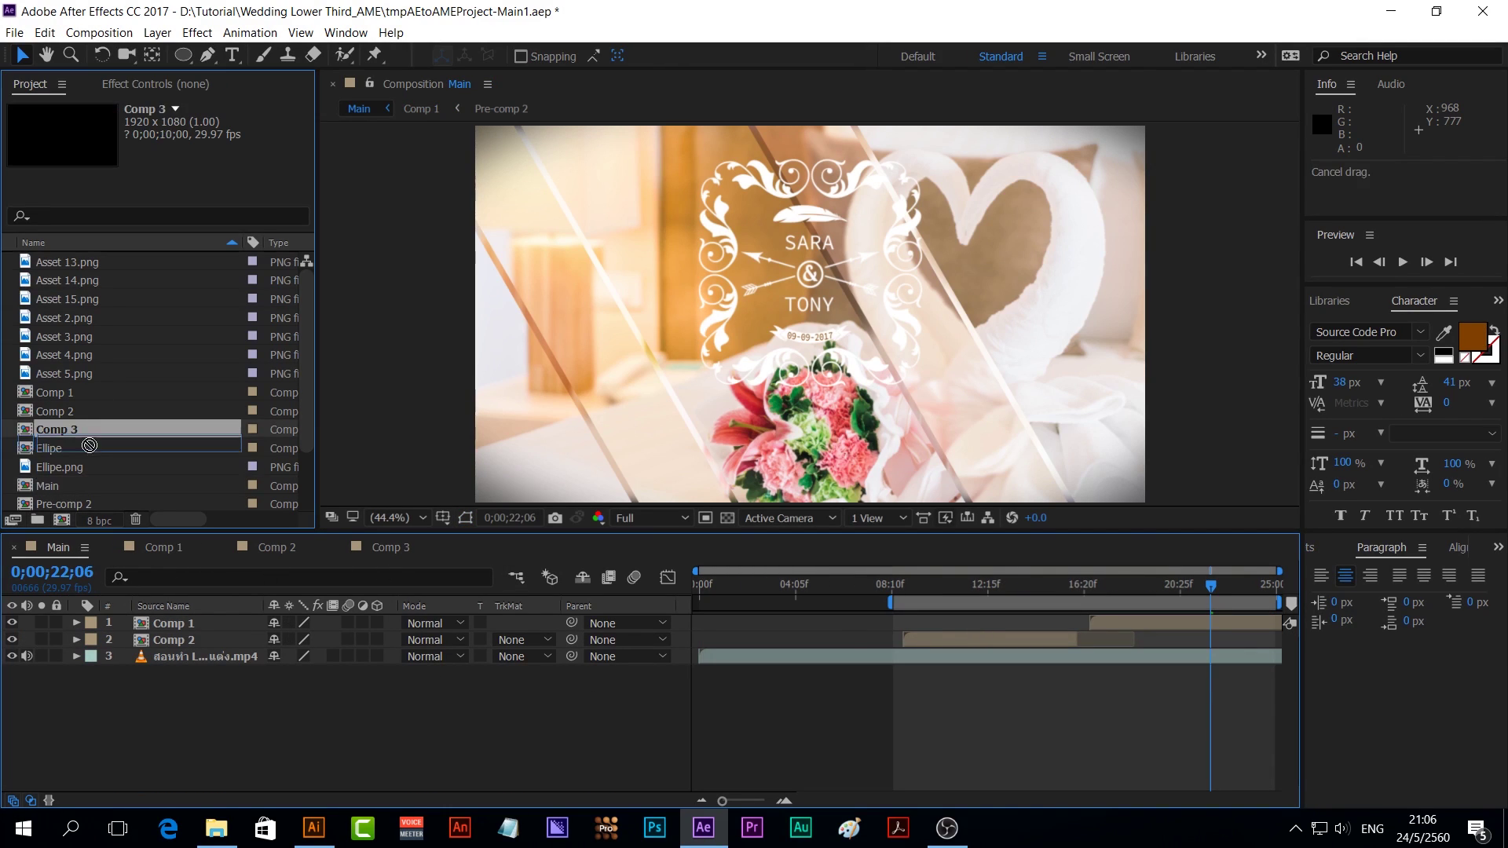
pyautogui.moveTo(761, 586); pyautogui.dragTo(677, 584)
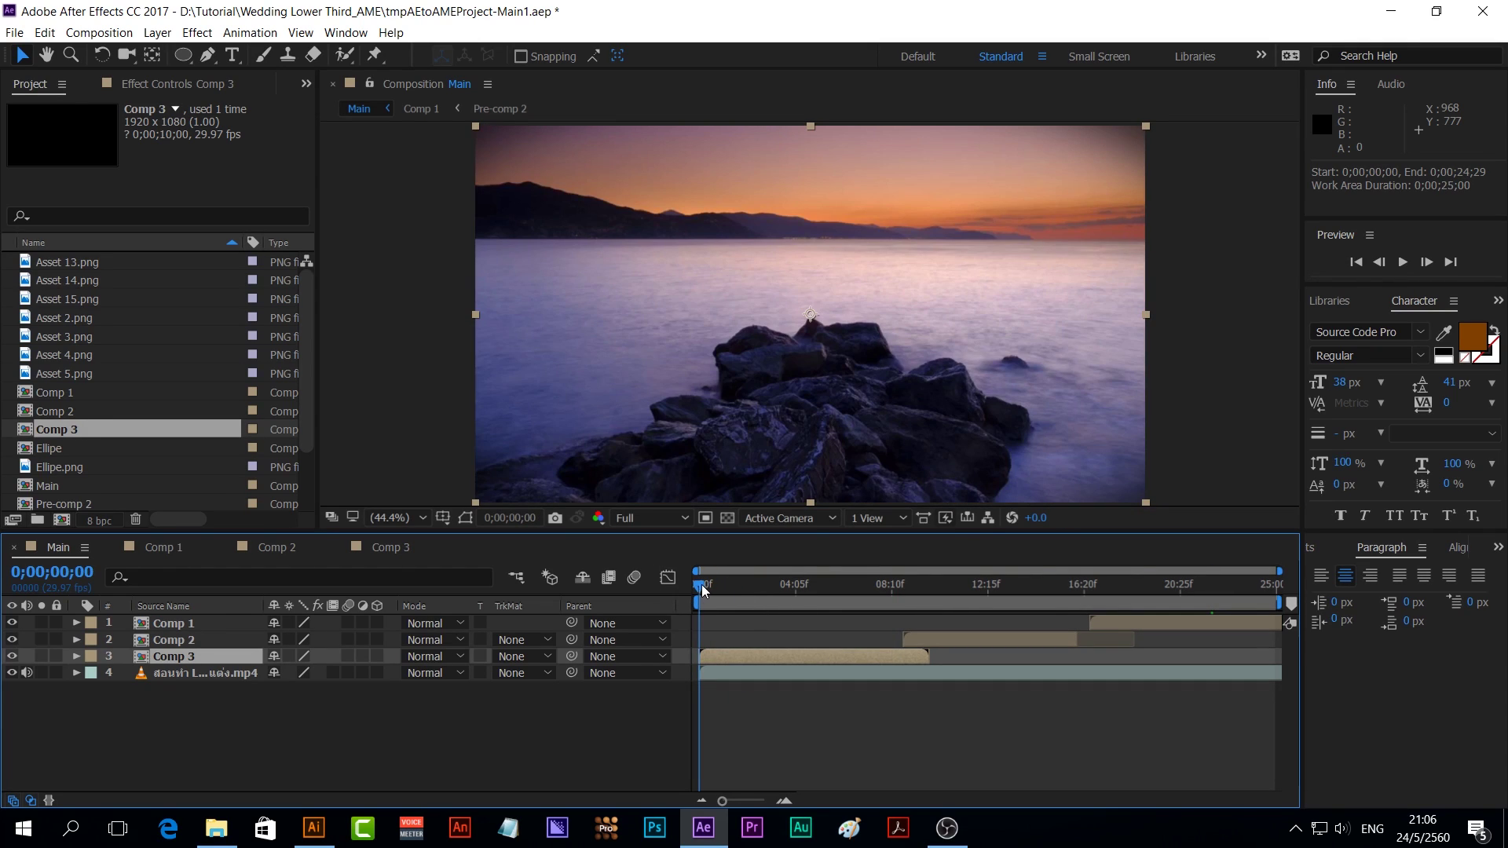
pyautogui.moveTo(704, 584); pyautogui.dragTo(713, 594)
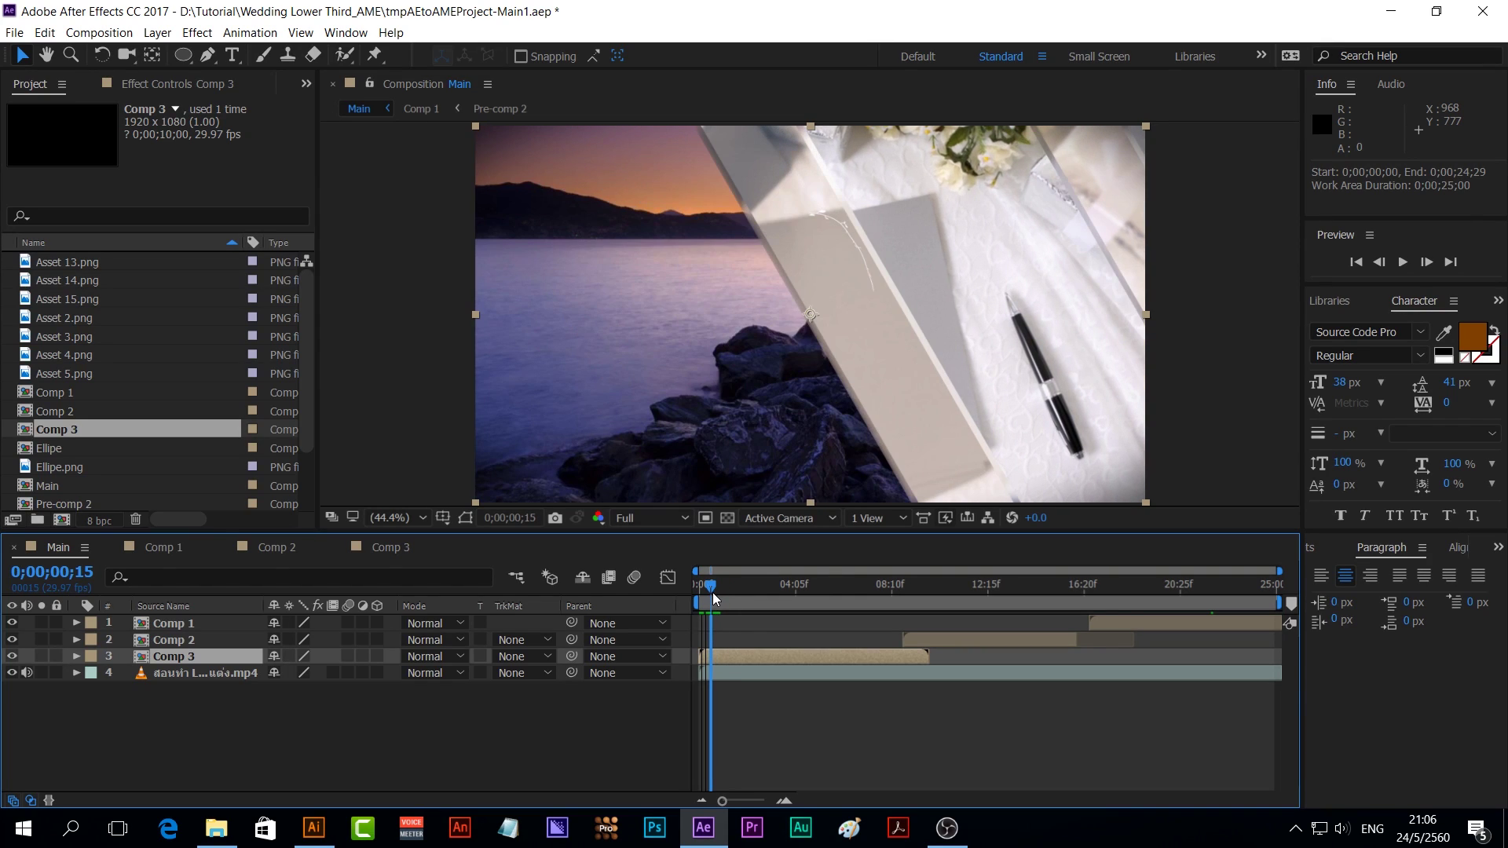
pyautogui.moveTo(733, 656); pyautogui.dragTo(746, 653)
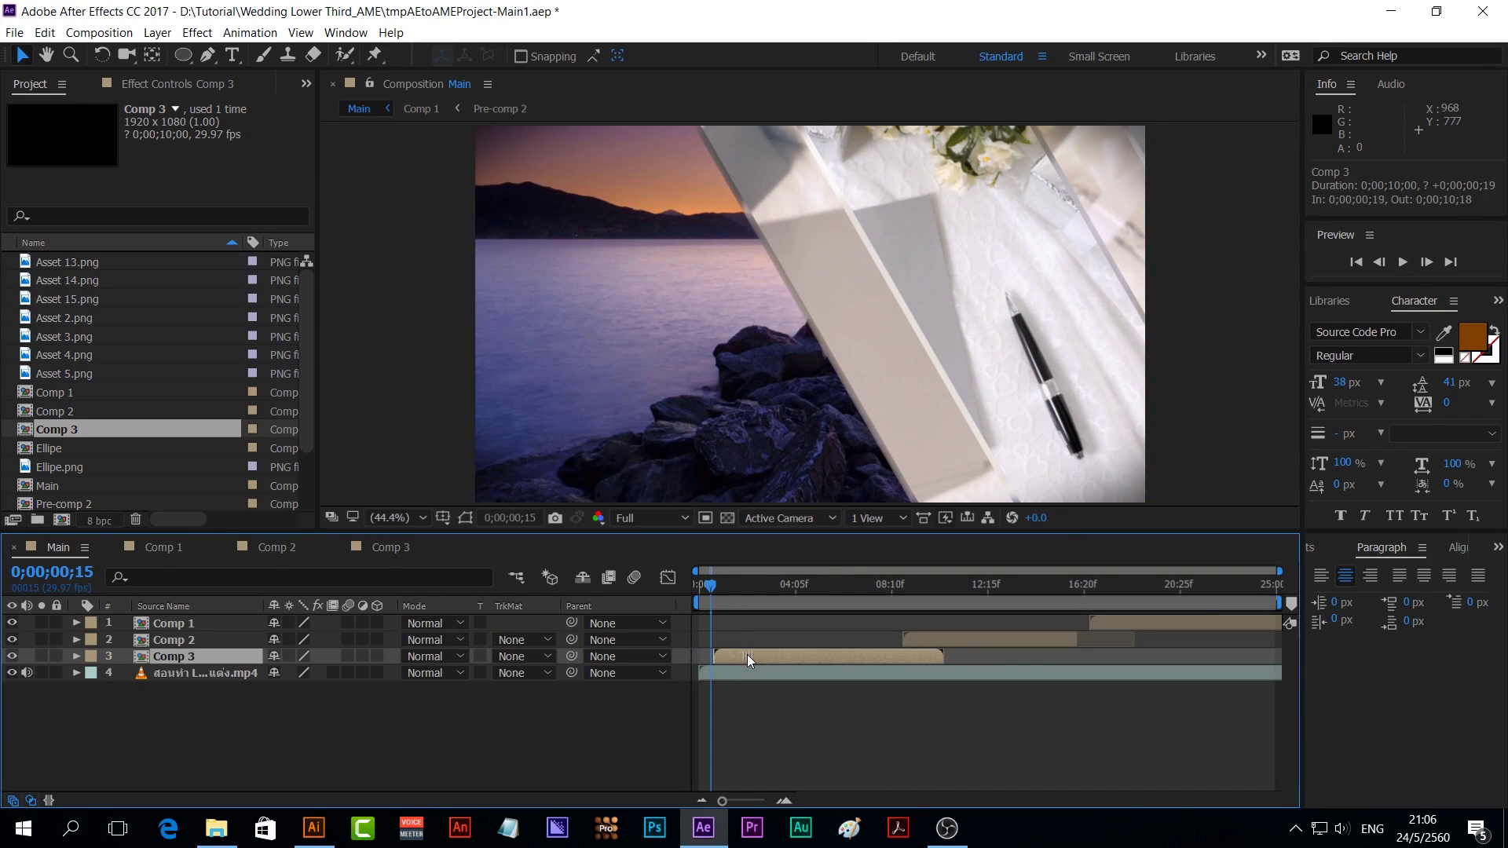
pyautogui.moveTo(710, 586); pyautogui.dragTo(888, 587)
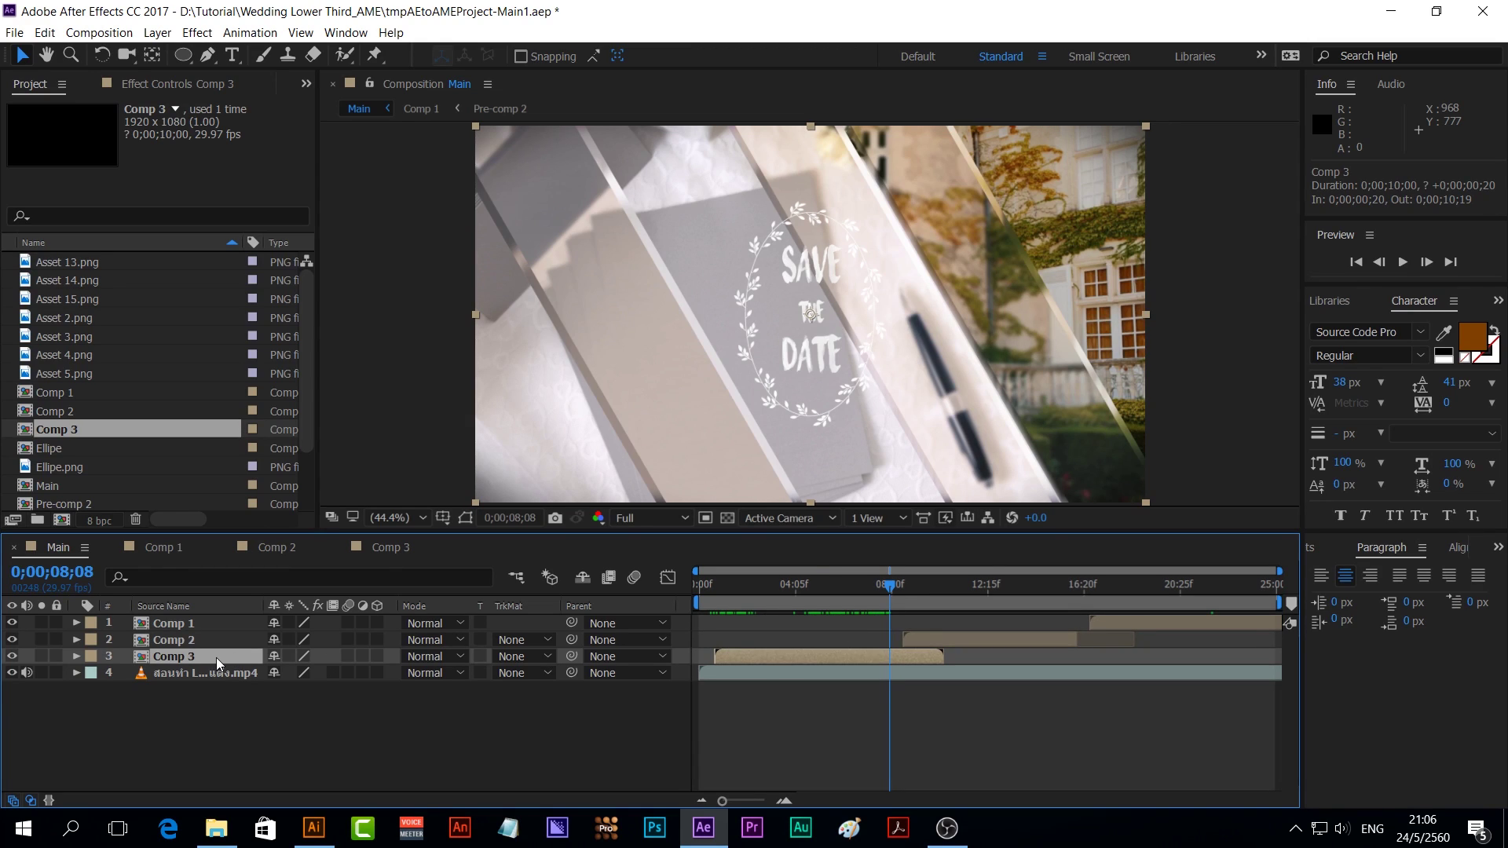
# Keyframe Comp 3's Opacity from 100% at 0;00;08;08 to 0% a few frames later
pyautogui.press('t')
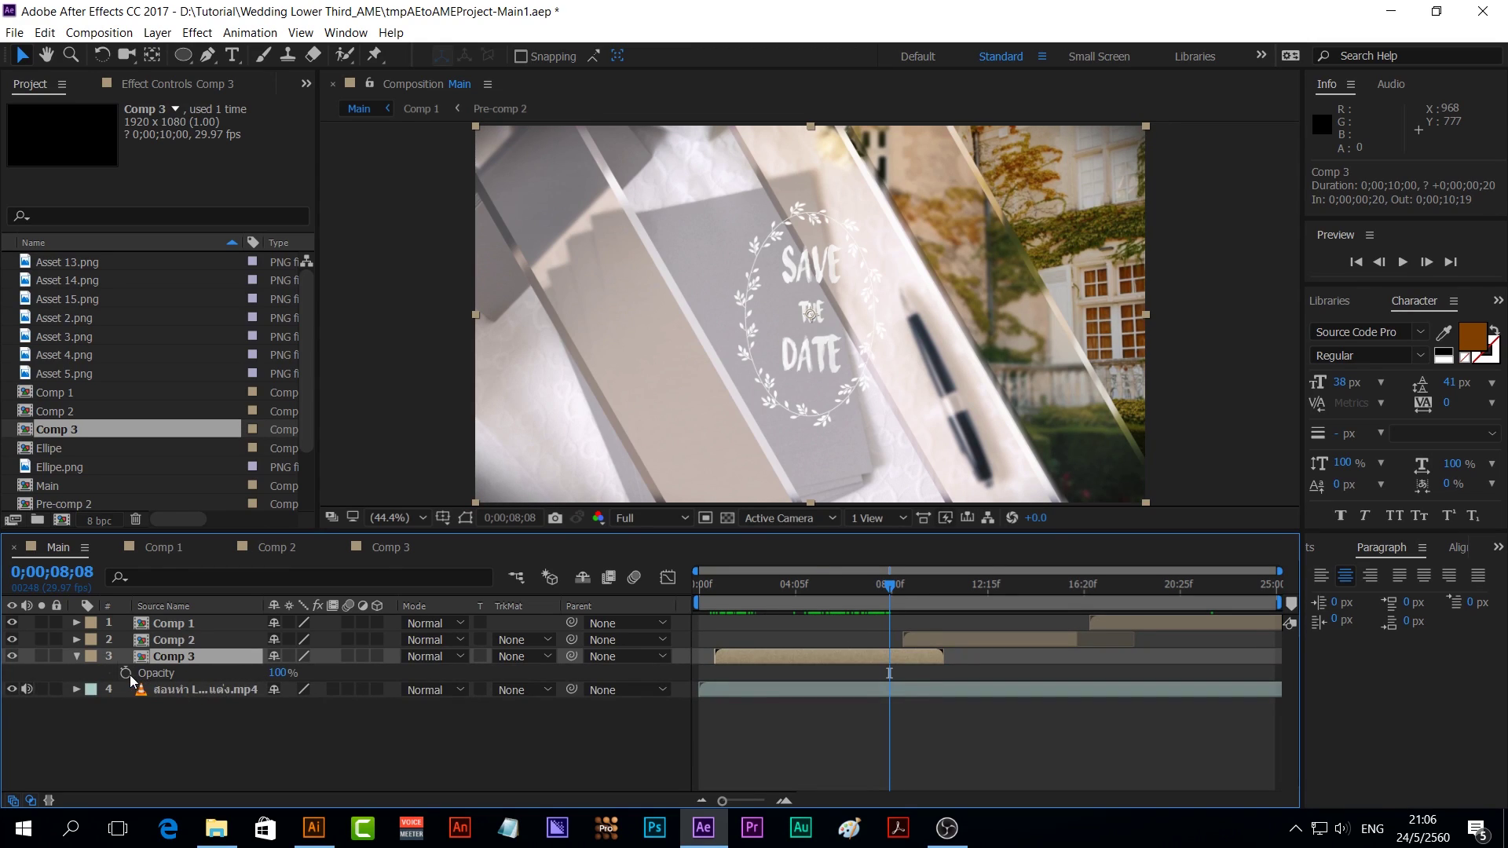
pyautogui.click(125, 673)
pyautogui.click(898, 582)
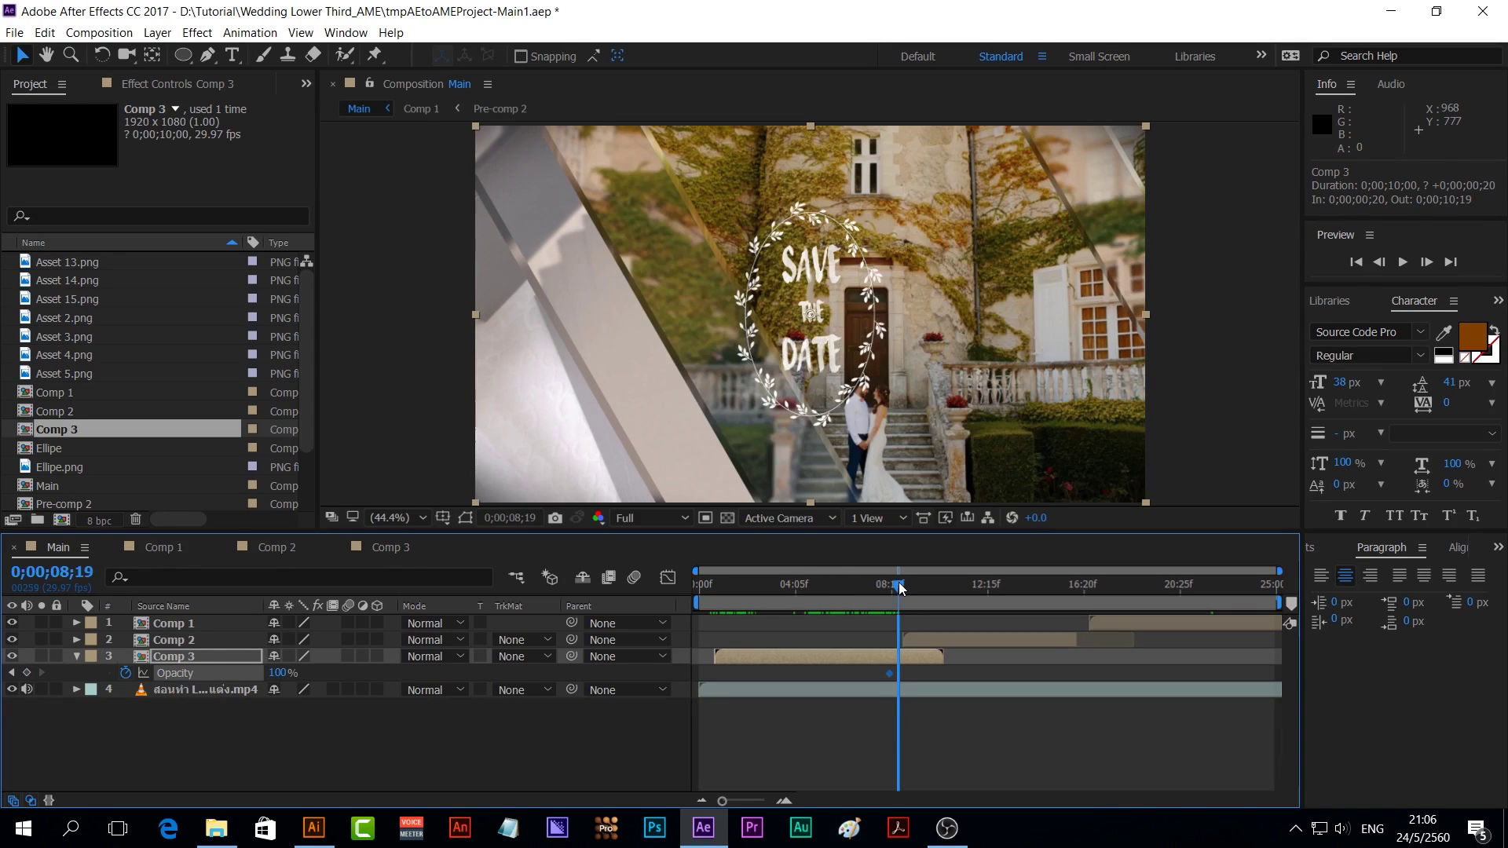
pyautogui.moveTo(898, 582); pyautogui.dragTo(901, 582)
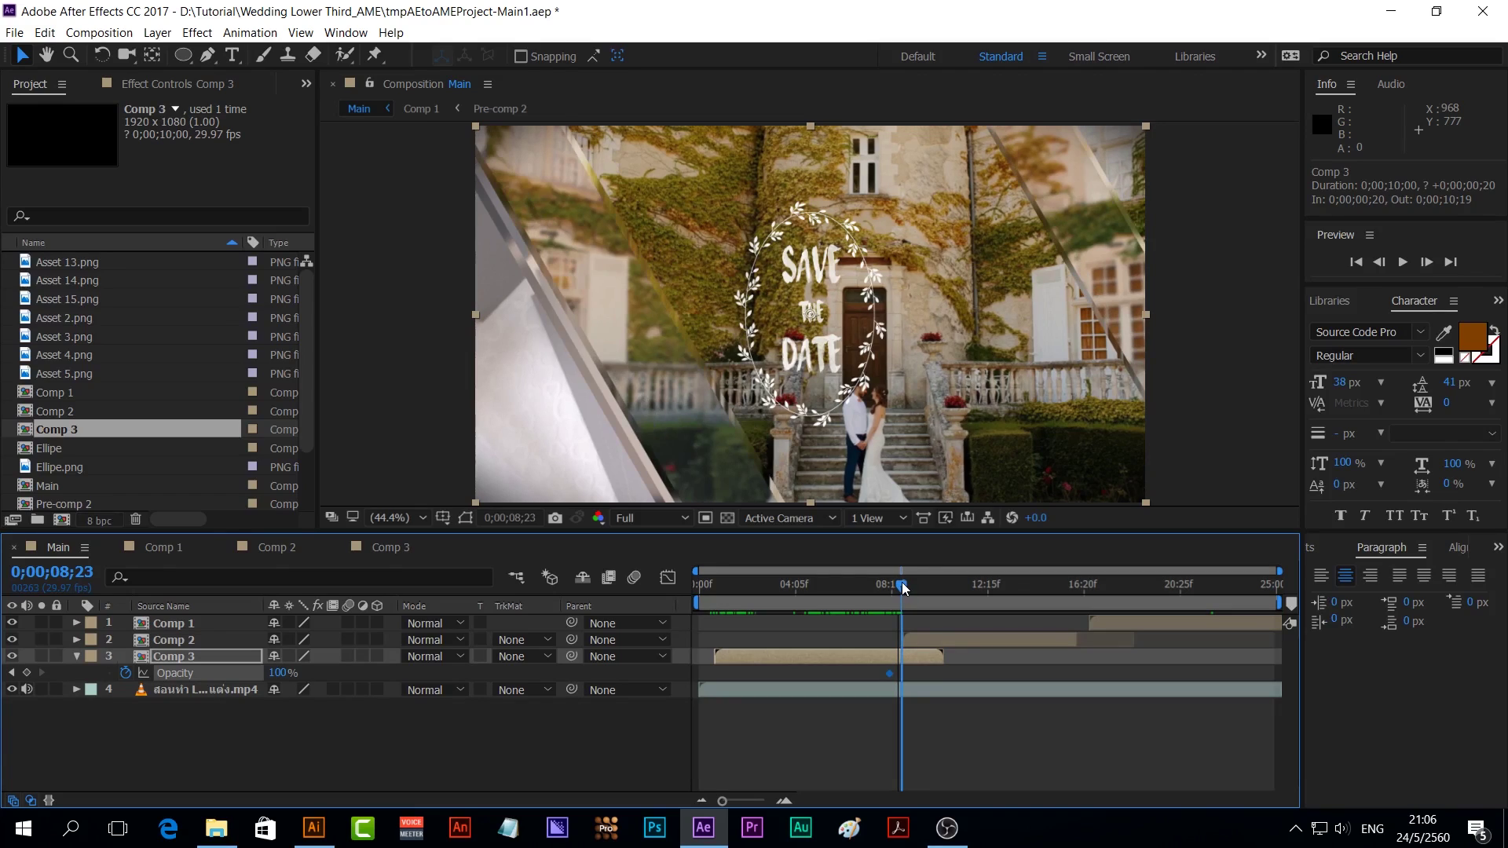
pyautogui.click(281, 674)
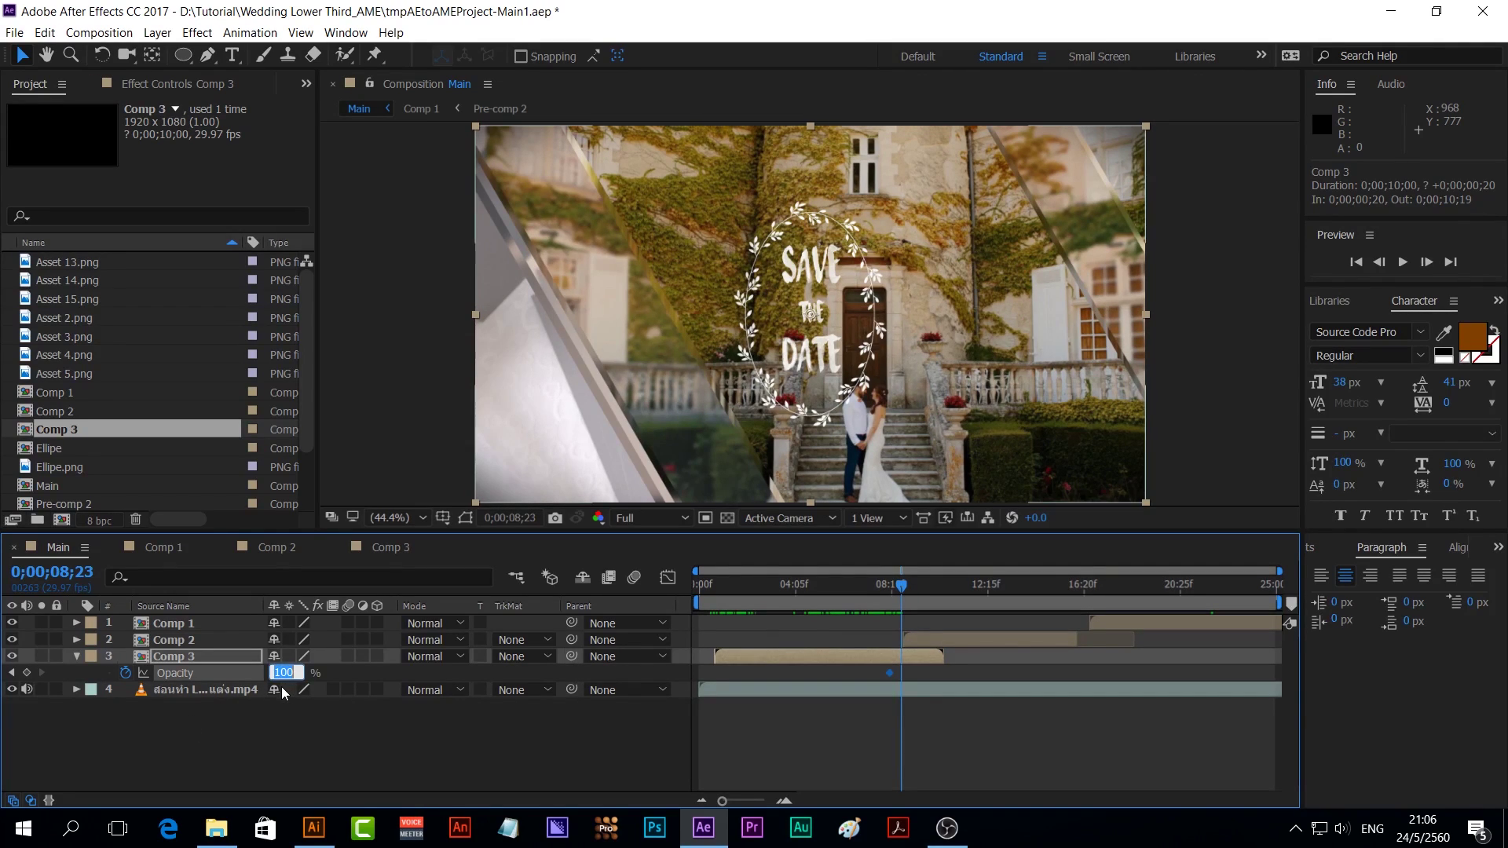
pyautogui.write('0')
pyautogui.press('Return')
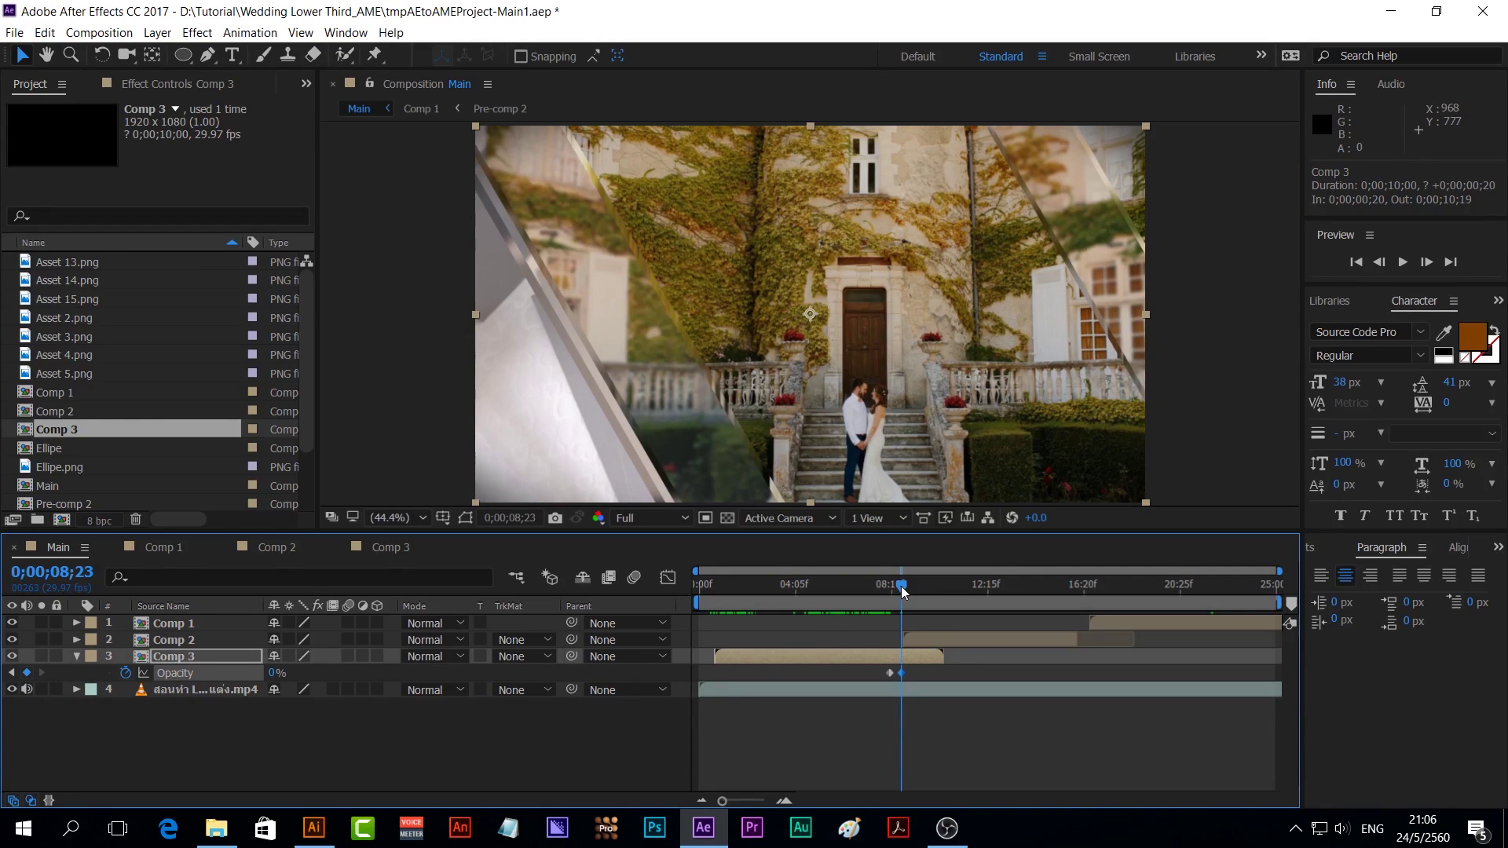
pyautogui.moveTo(902, 586); pyautogui.dragTo(1065, 618)
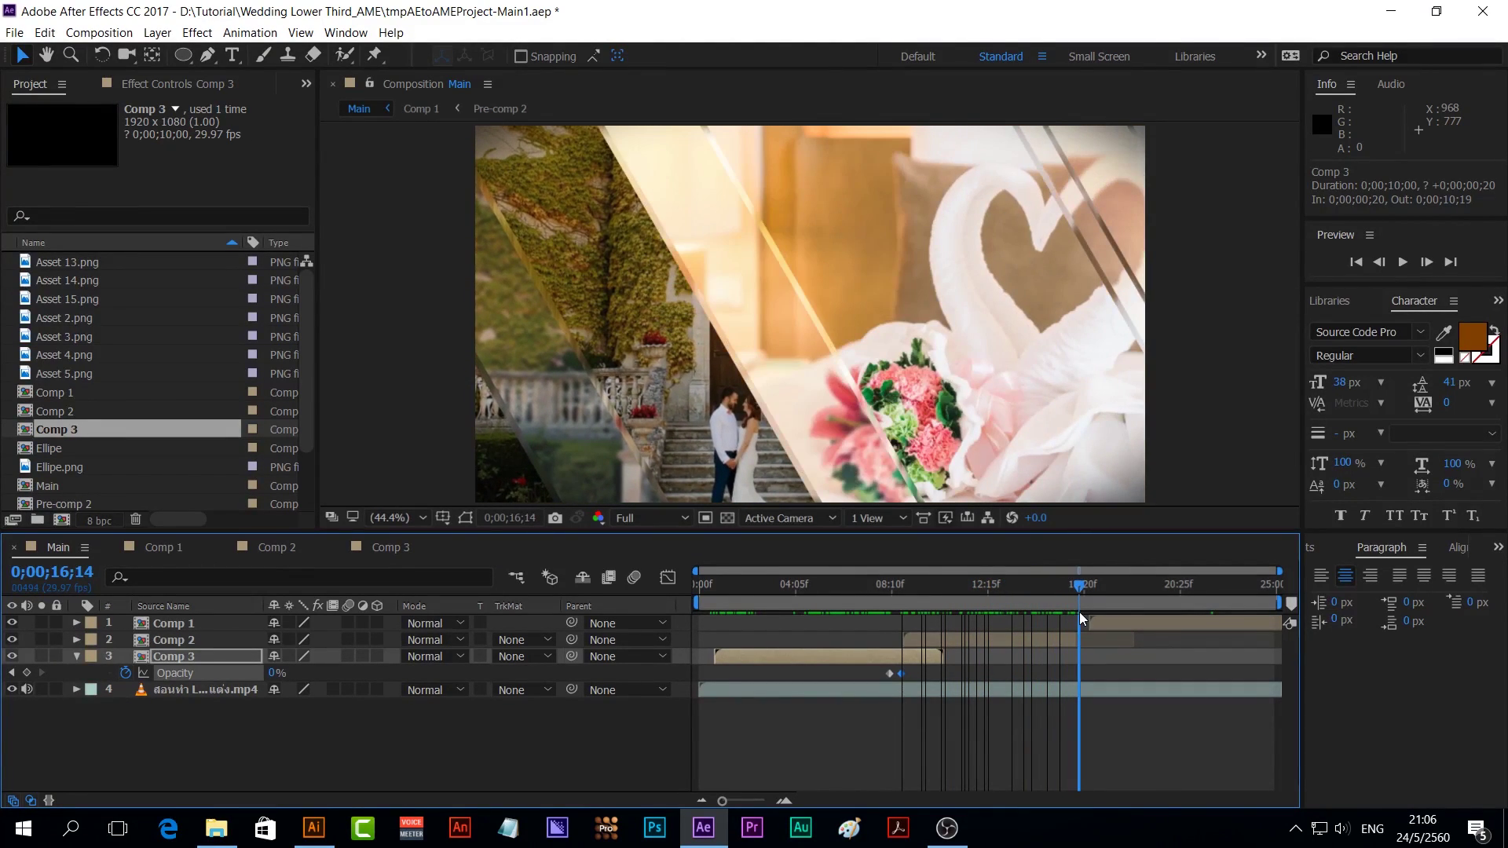
pyautogui.moveTo(1079, 613); pyautogui.dragTo(1067, 614)
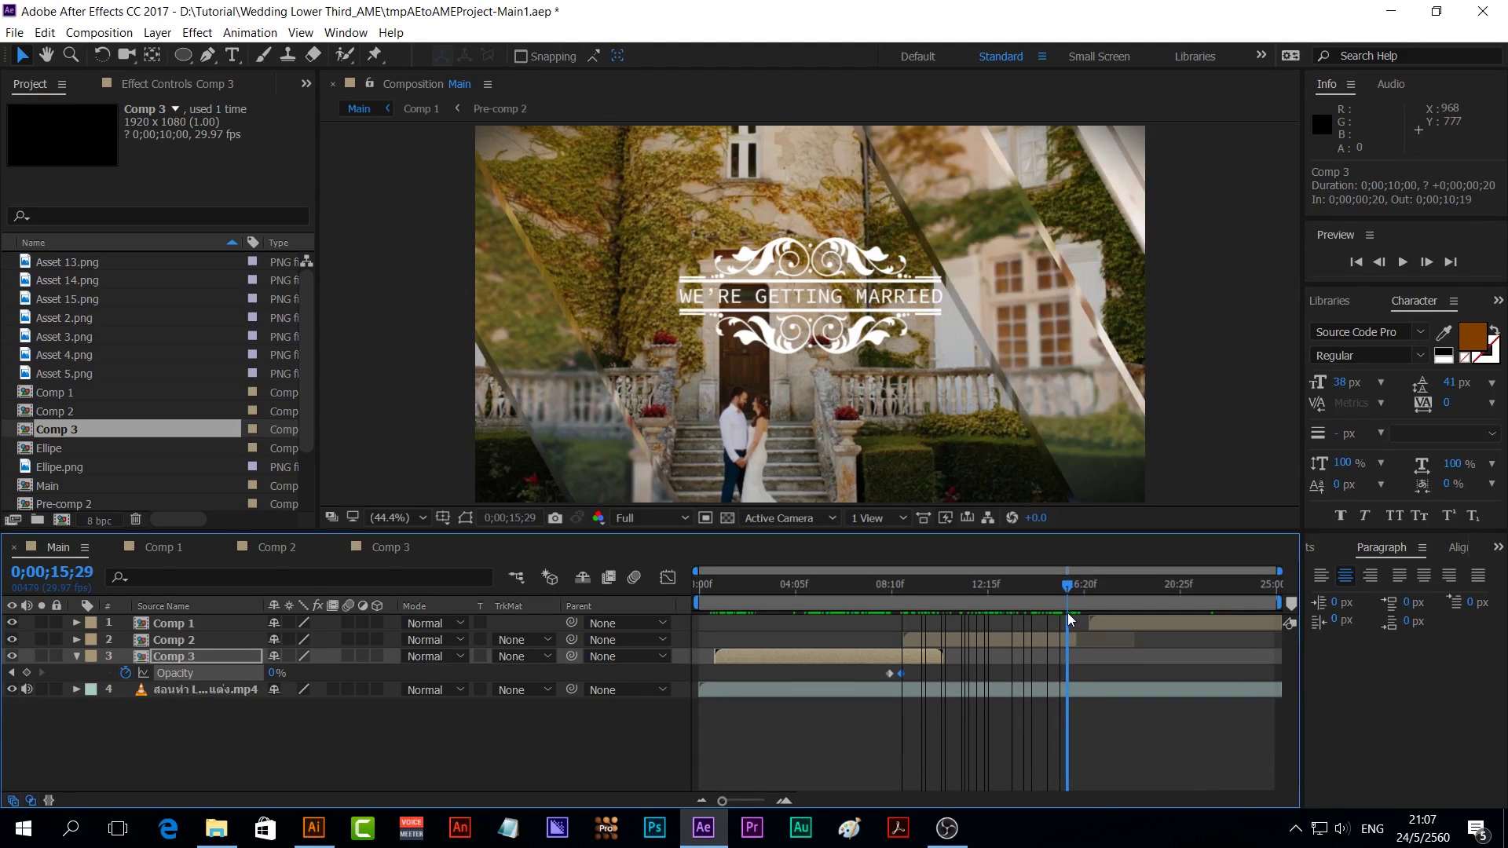
pyautogui.click(1091, 642)
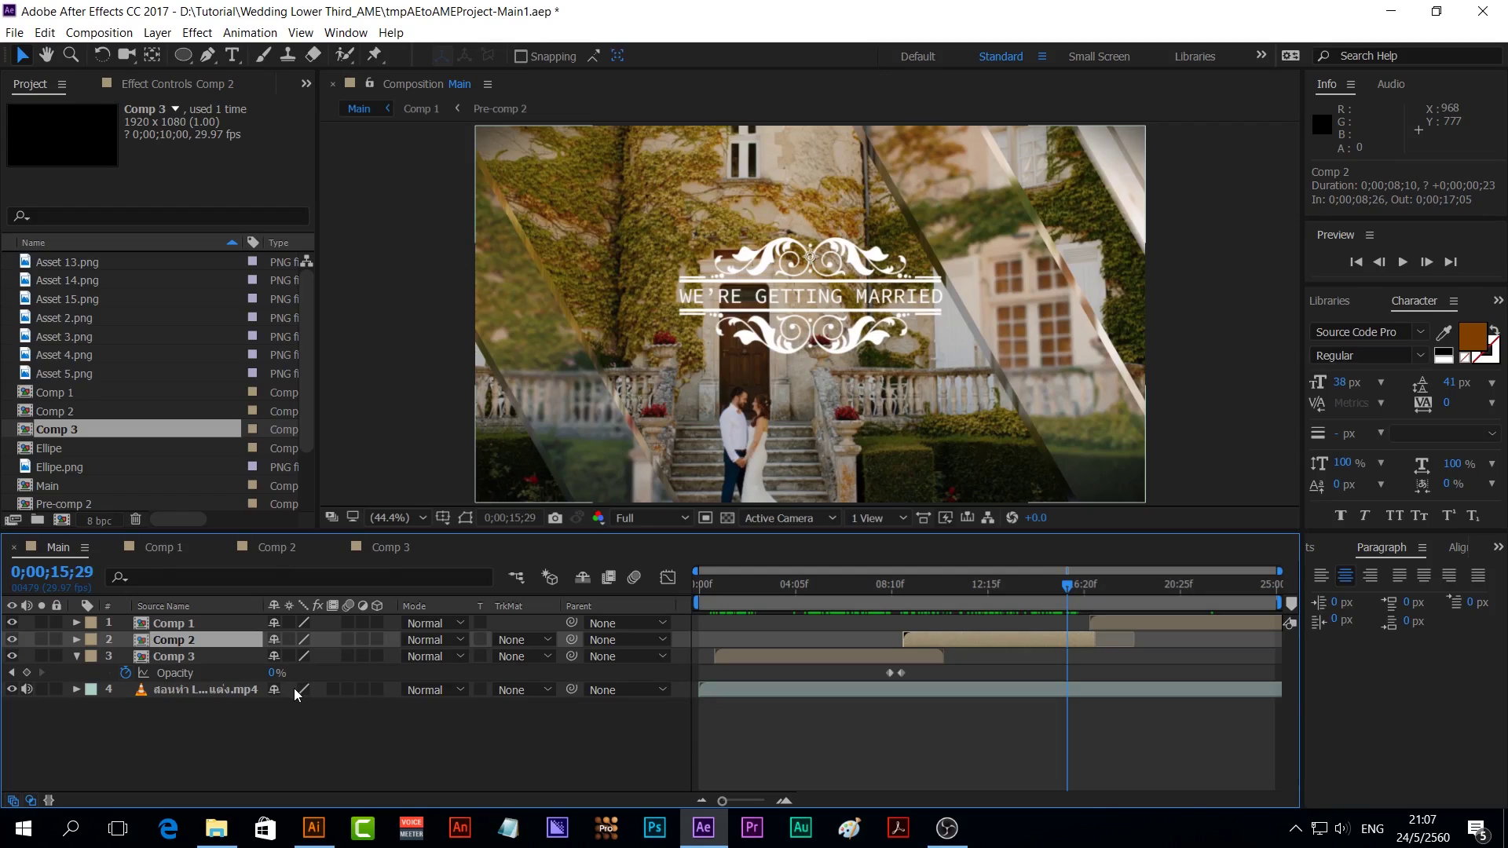
# Fade Comp 2 out from an Opacity keyframe at 0;00;15;29 and start Comp 1 at 0;00;16;19
pyautogui.press('t')
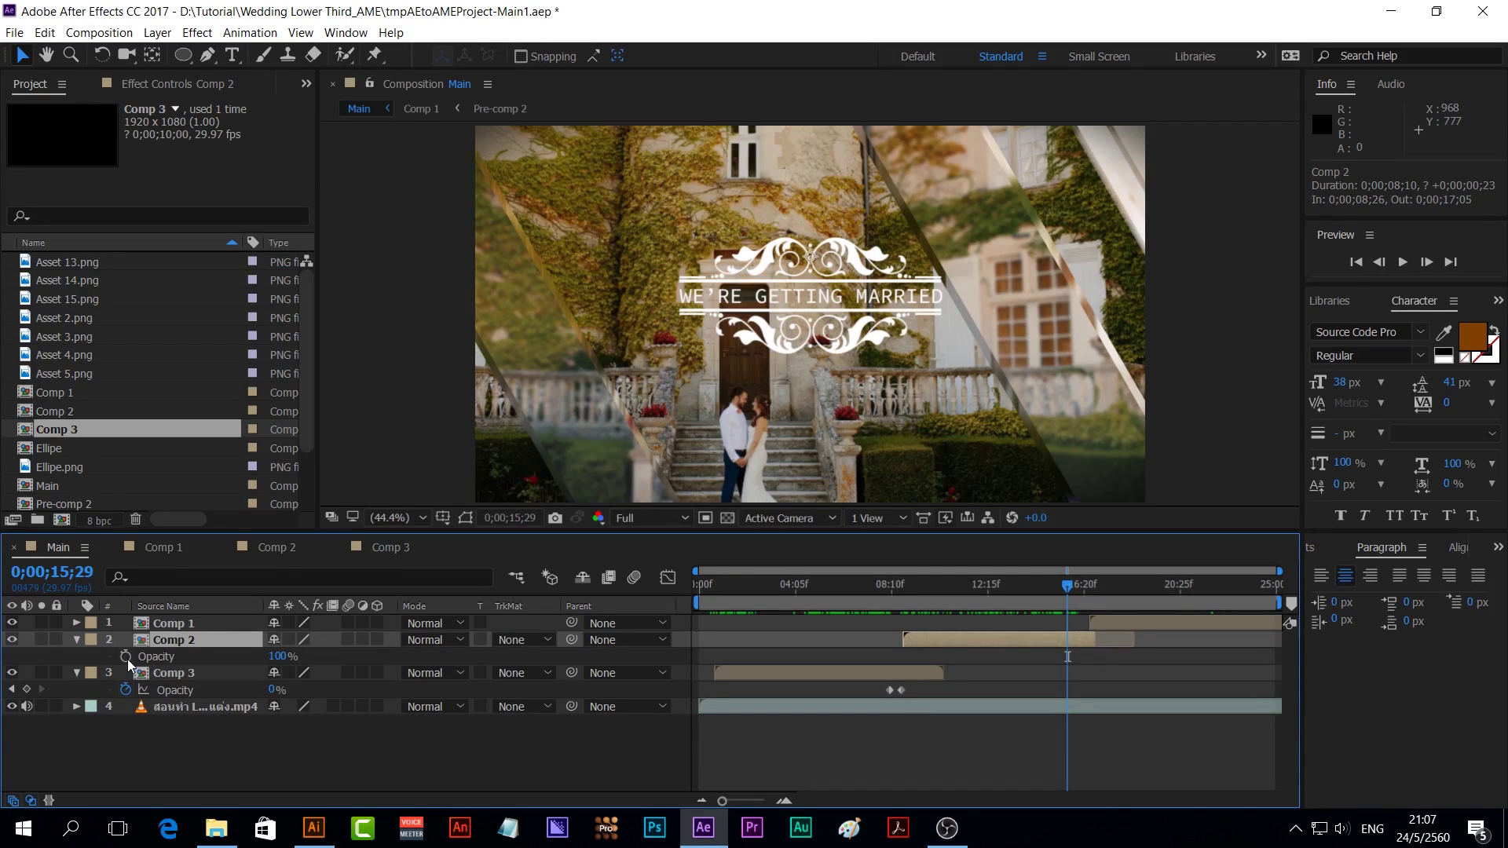
pyautogui.click(125, 657)
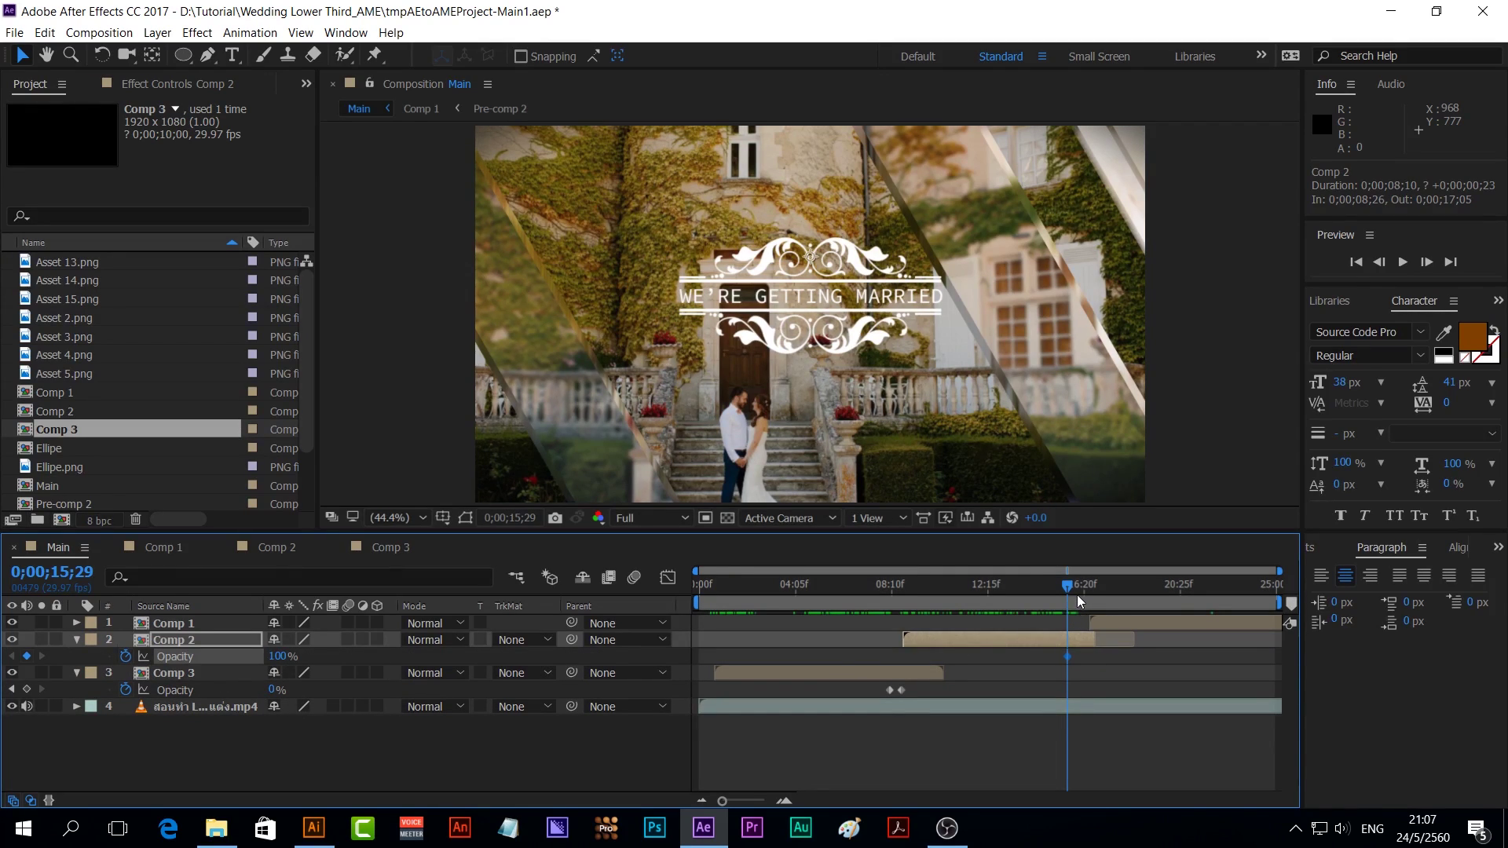
pyautogui.moveTo(1067, 586); pyautogui.dragTo(1080, 587)
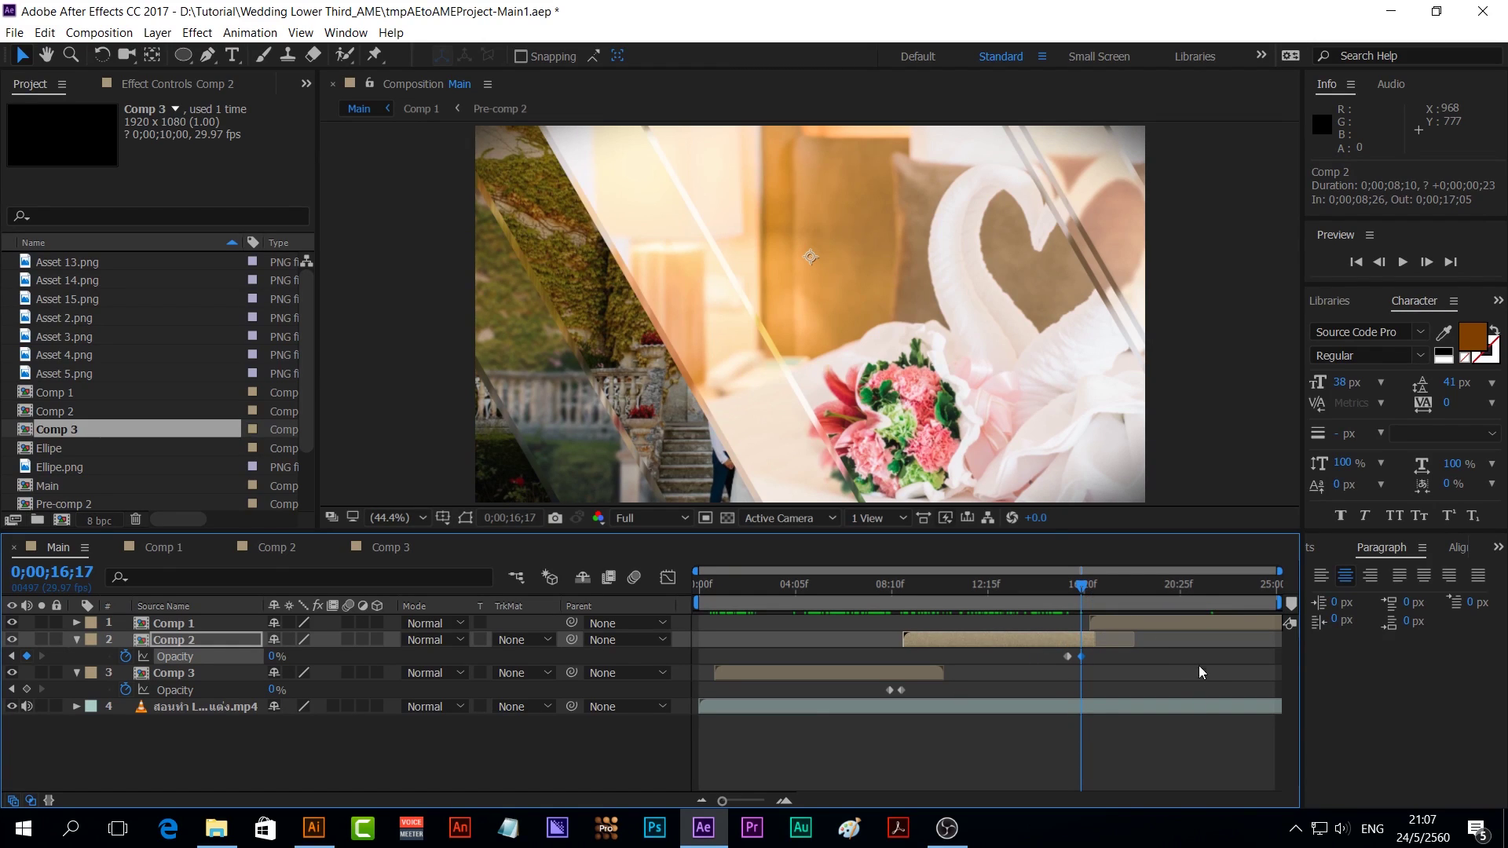
pyautogui.moveTo(1147, 622); pyautogui.dragTo(1134, 624)
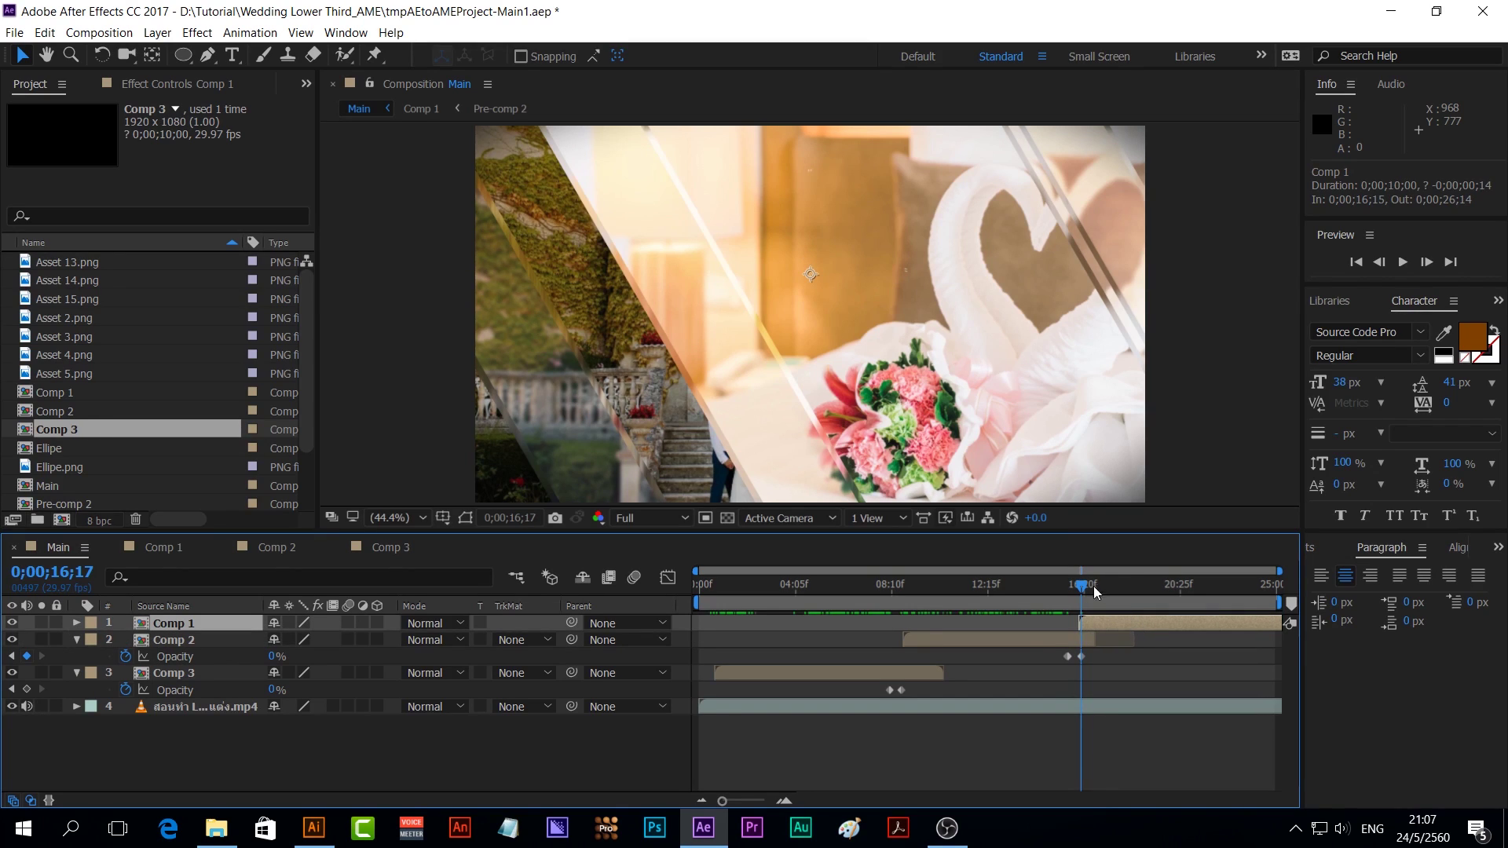
pyautogui.moveTo(1082, 588); pyautogui.dragTo(1075, 591)
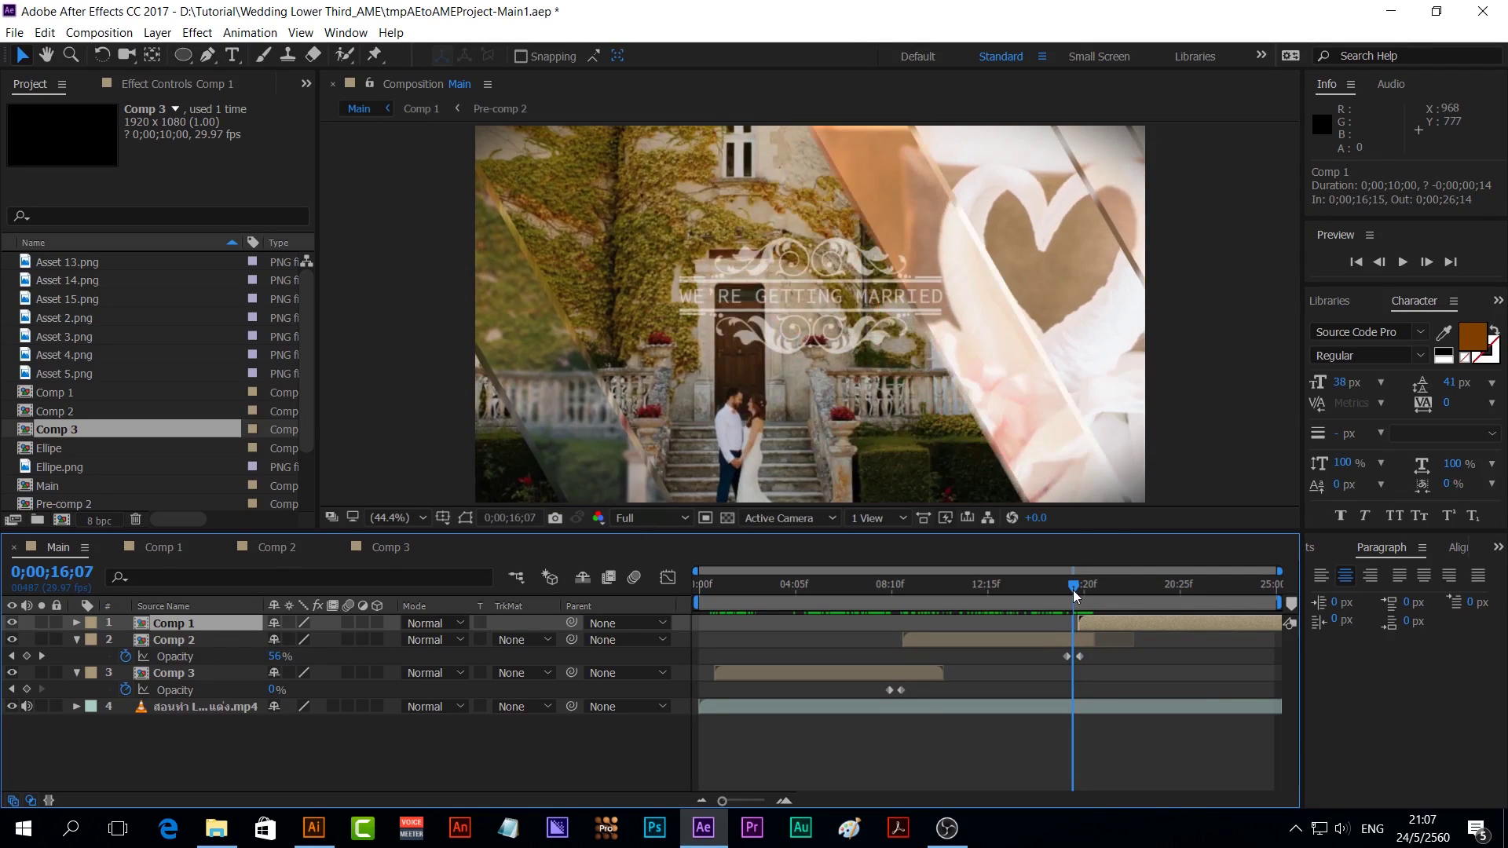
pyautogui.moveTo(1106, 618)
pyautogui.mouseDown()
pyautogui.moveTo(1119, 601)
pyautogui.moveTo(1215, 621)
pyautogui.moveTo(718, 601)
pyautogui.moveTo(895, 620)
pyautogui.mouseUp()
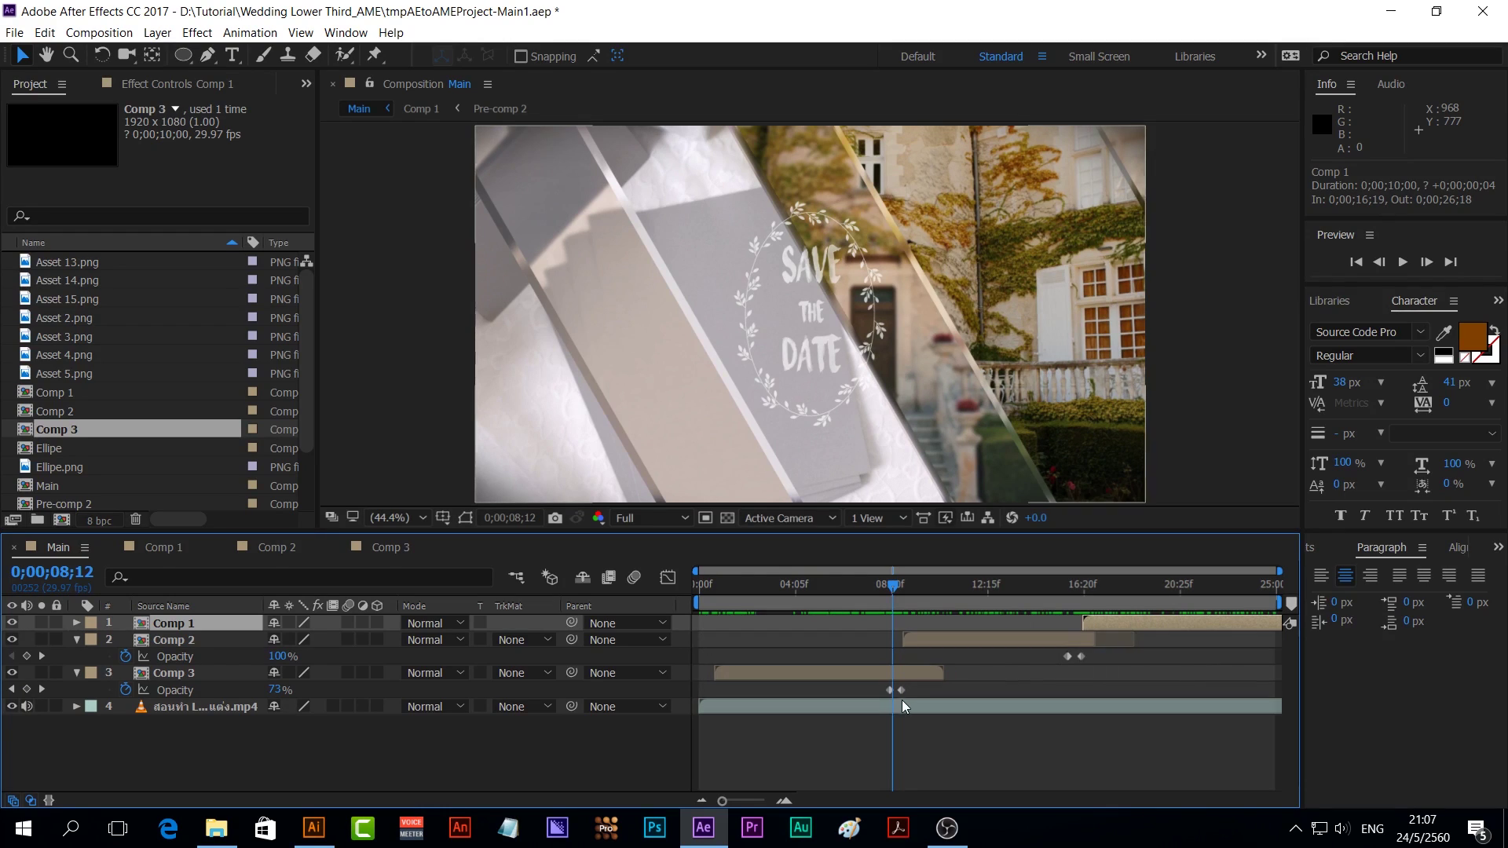
# Start Comp 3's opacity fade earlier at 0;00;07;21, scrub back to check it, then preview Main
pyautogui.moveTo(888, 690); pyautogui.dragTo(874, 689)
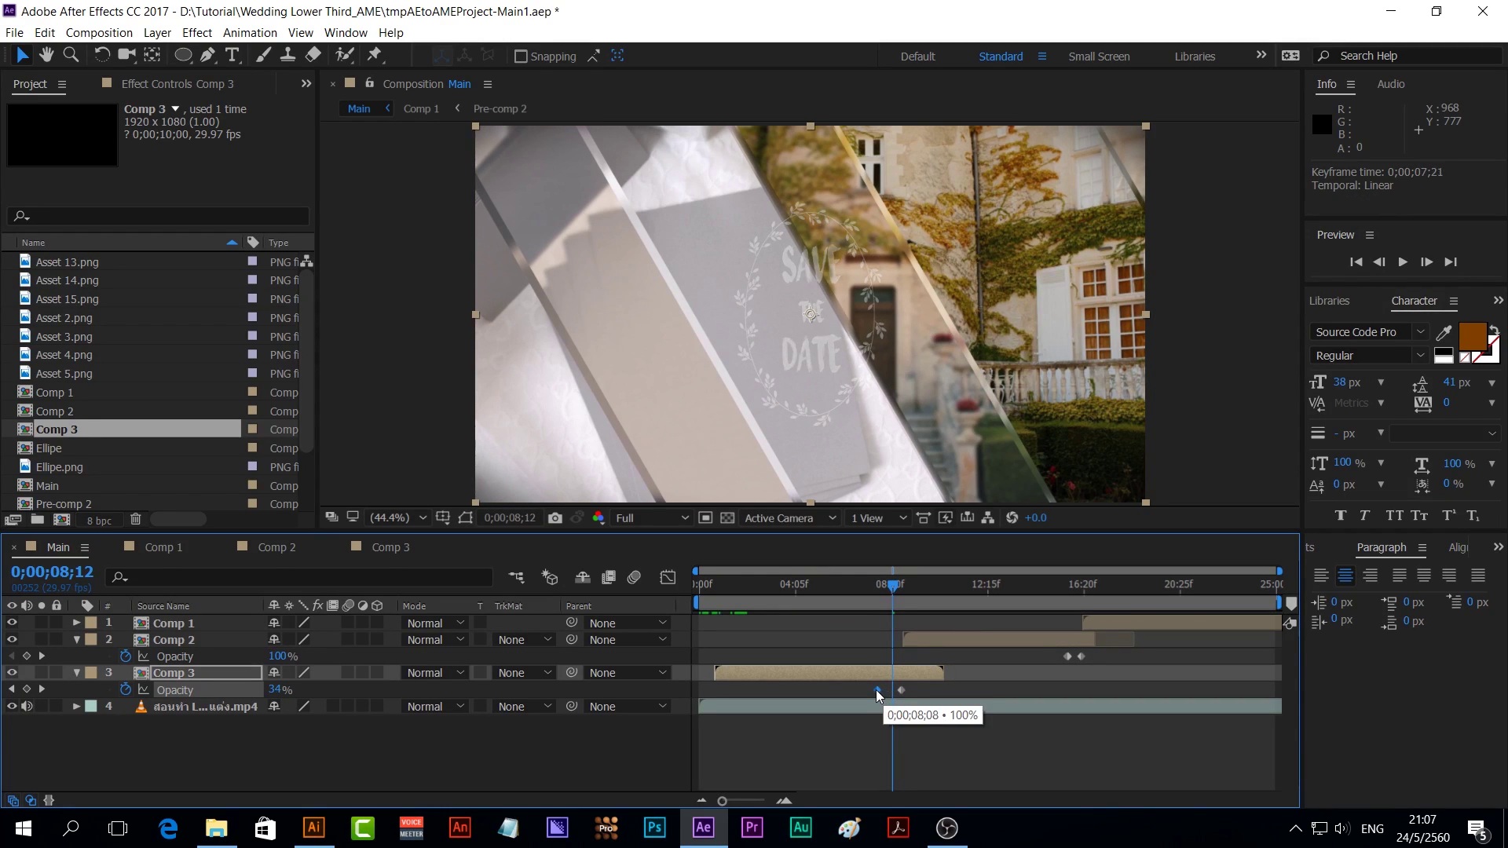
pyautogui.moveTo(893, 587)
pyautogui.mouseDown()
pyautogui.moveTo(874, 596)
pyautogui.moveTo(1080, 611)
pyautogui.moveTo(1063, 657)
pyautogui.mouseUp()
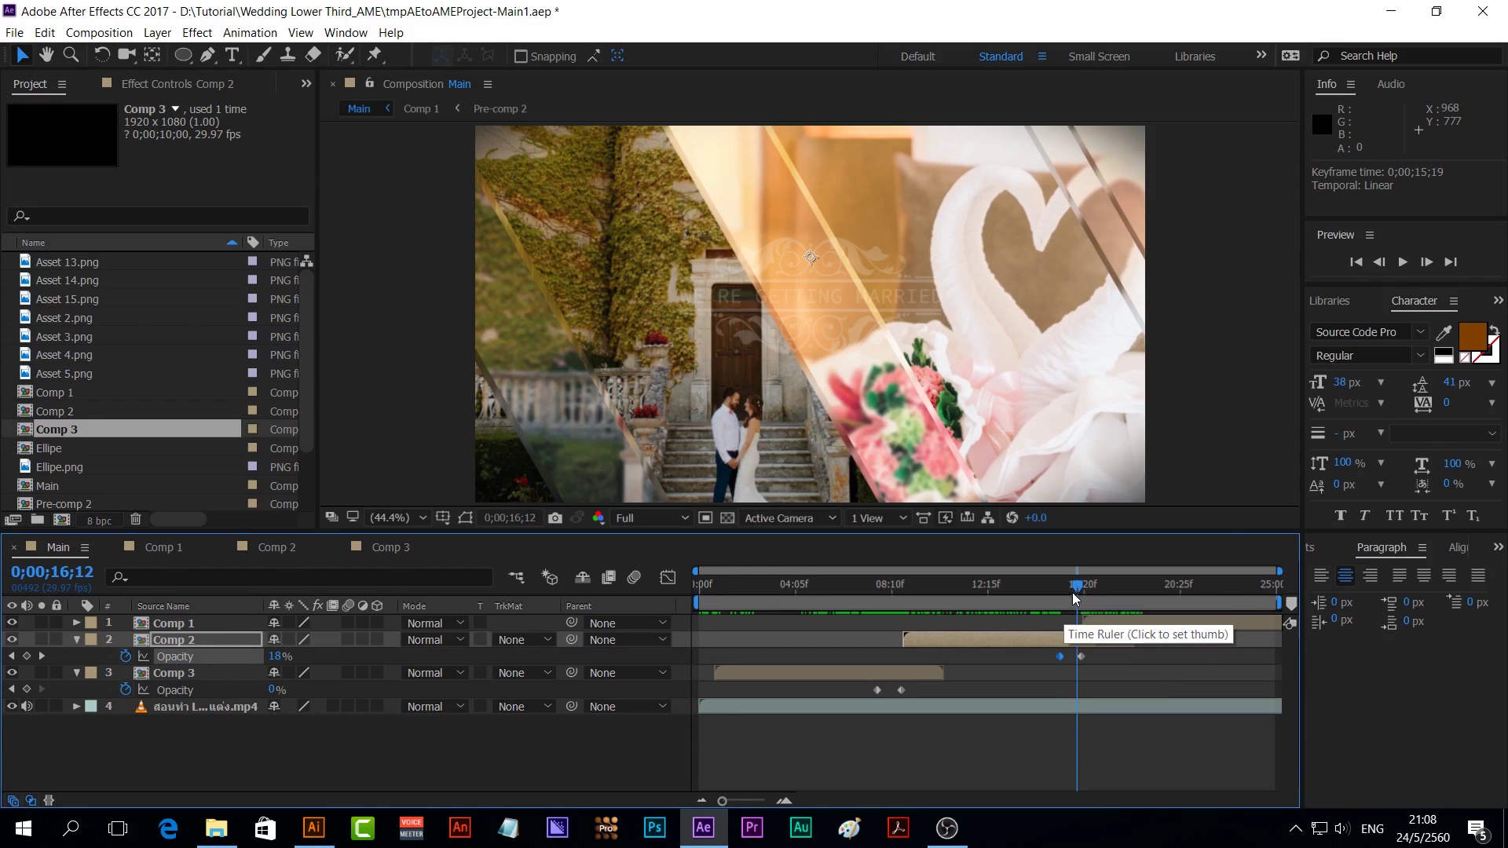
pyautogui.moveTo(1076, 587)
pyautogui.mouseDown()
pyautogui.moveTo(1057, 595)
pyautogui.moveTo(1101, 597)
pyautogui.mouseUp()
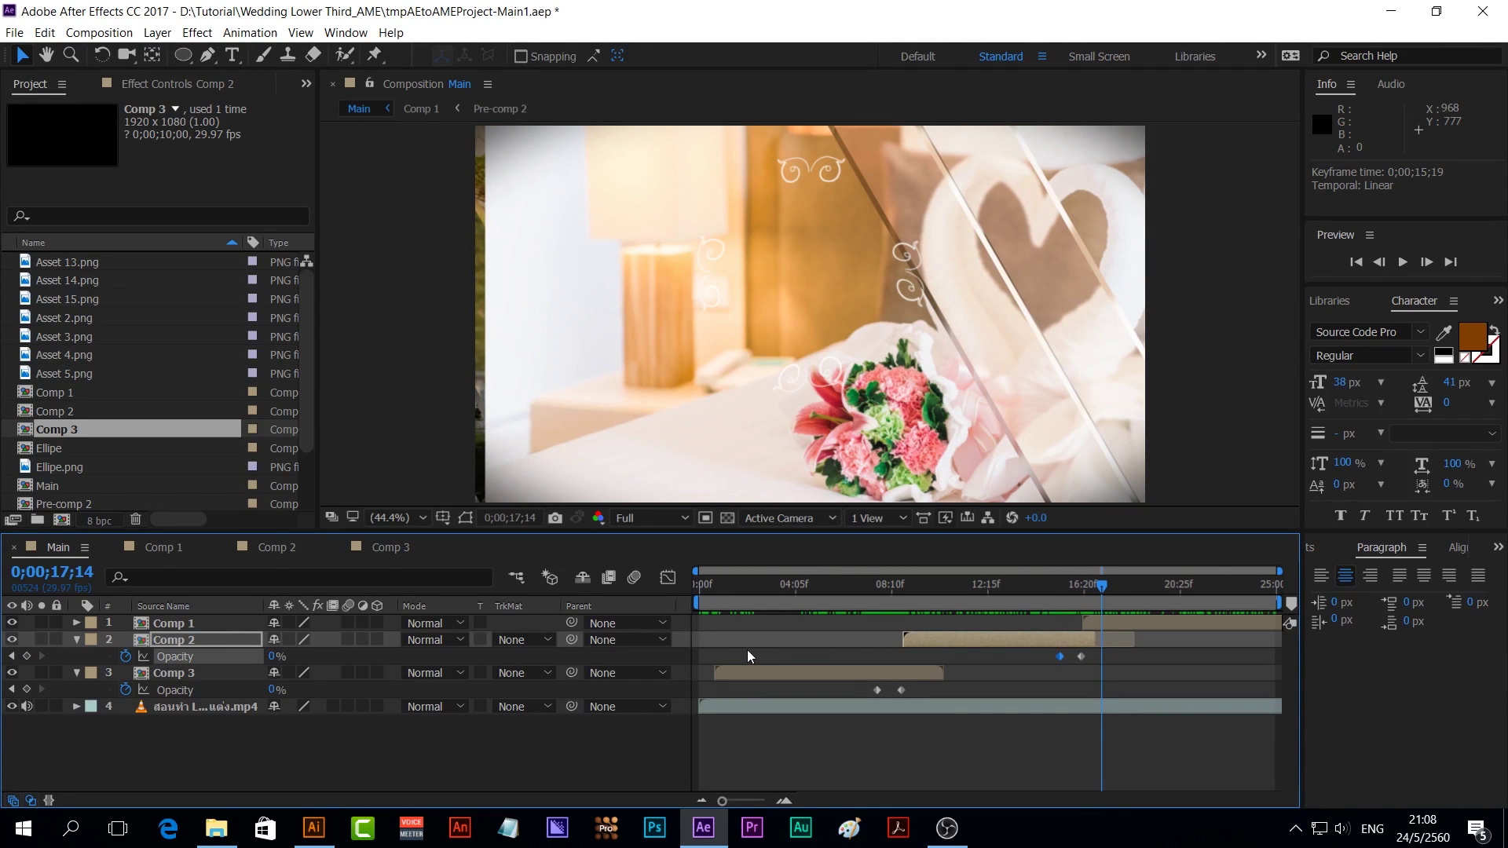
pyautogui.press('space')
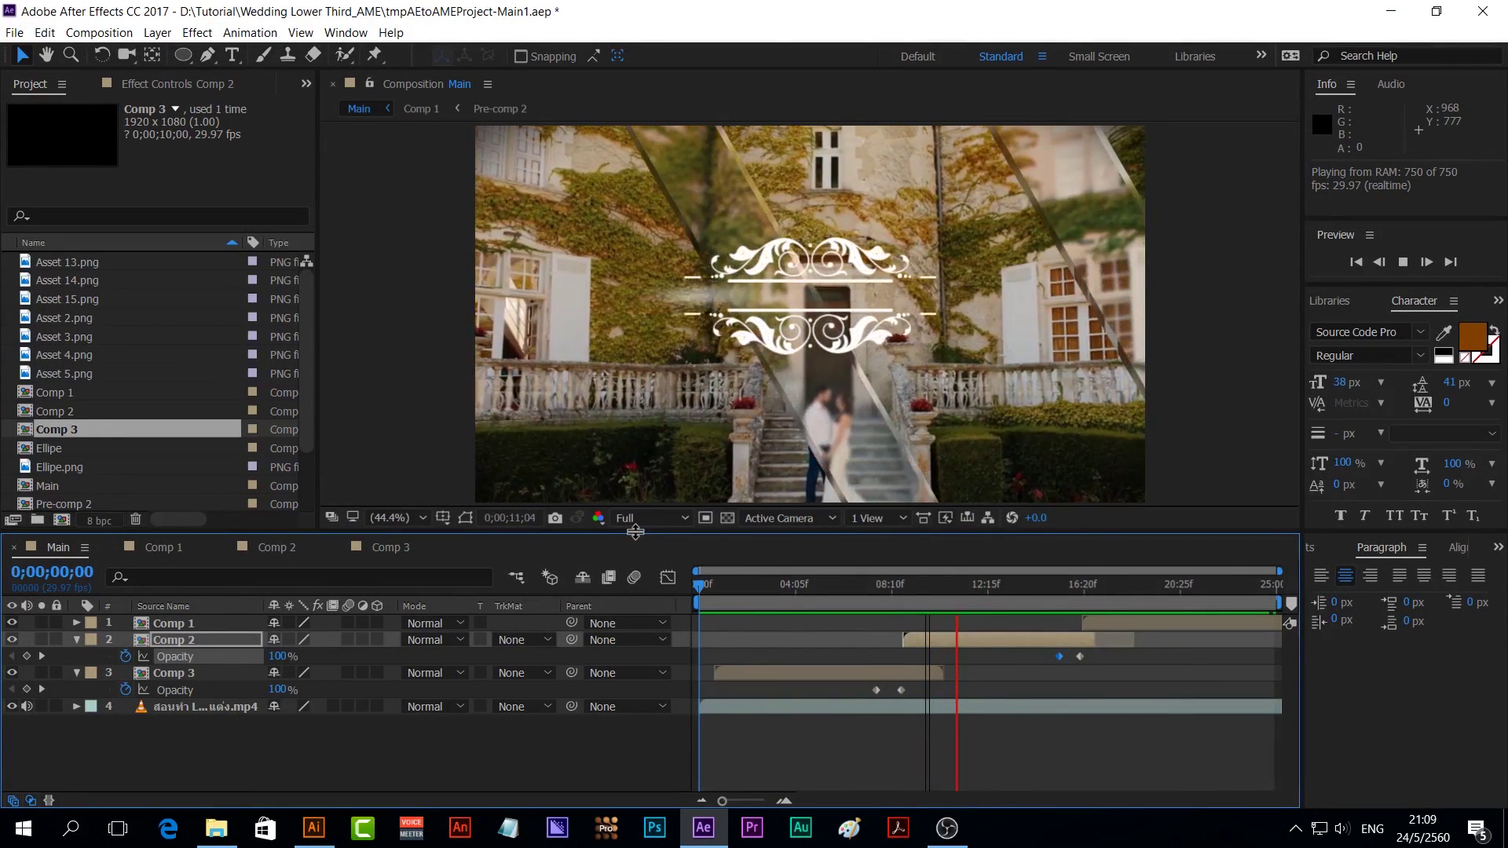
# Lower the viewer–timeline divider twice so the Composition viewer grows while Main keeps playing
pyautogui.moveTo(633, 532); pyautogui.dragTo(633, 607)
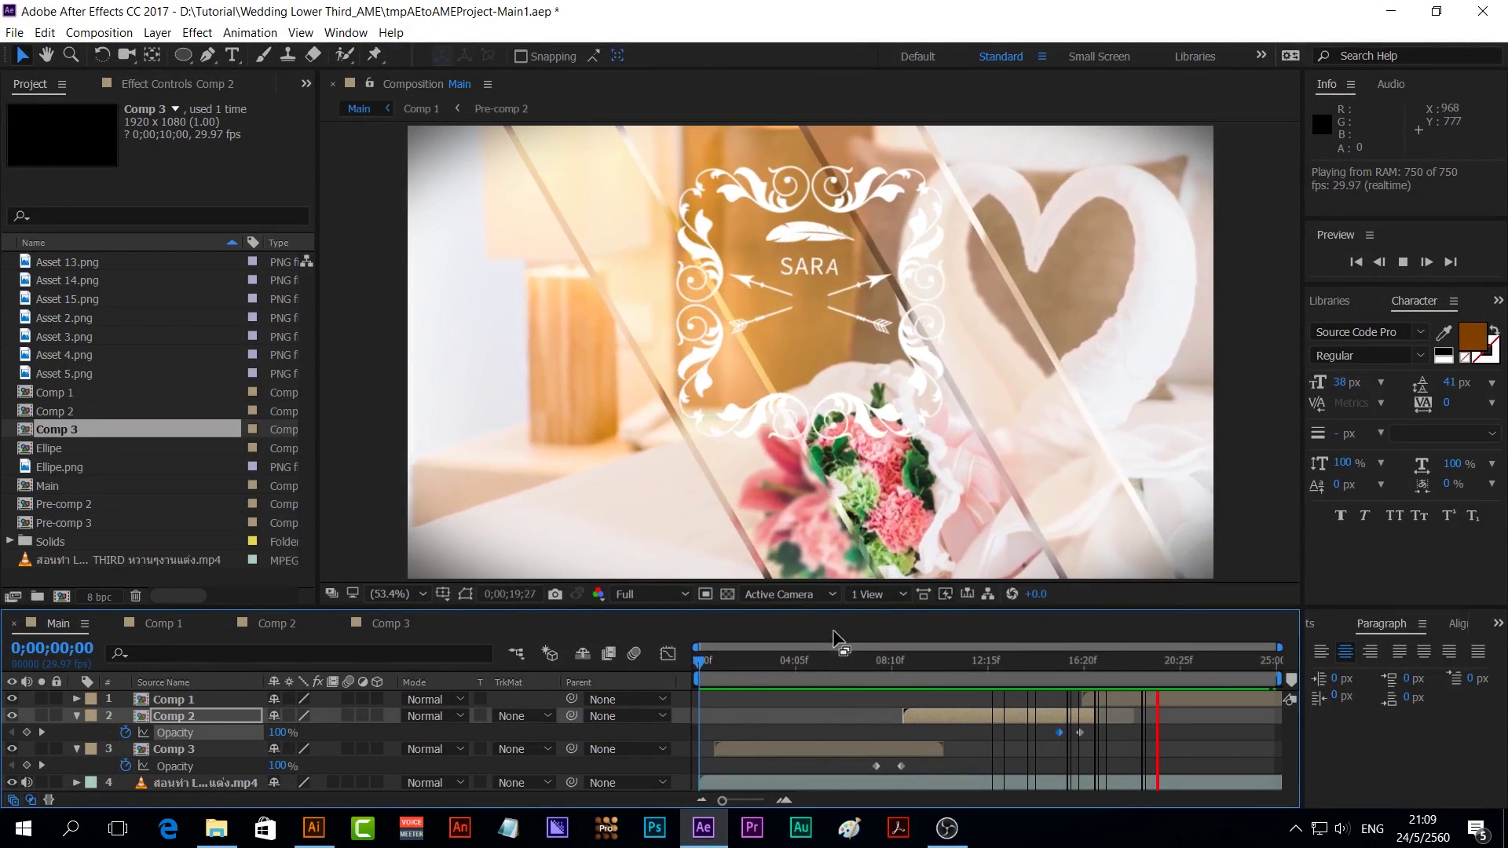
pyautogui.moveTo(833, 610); pyautogui.dragTo(831, 623)
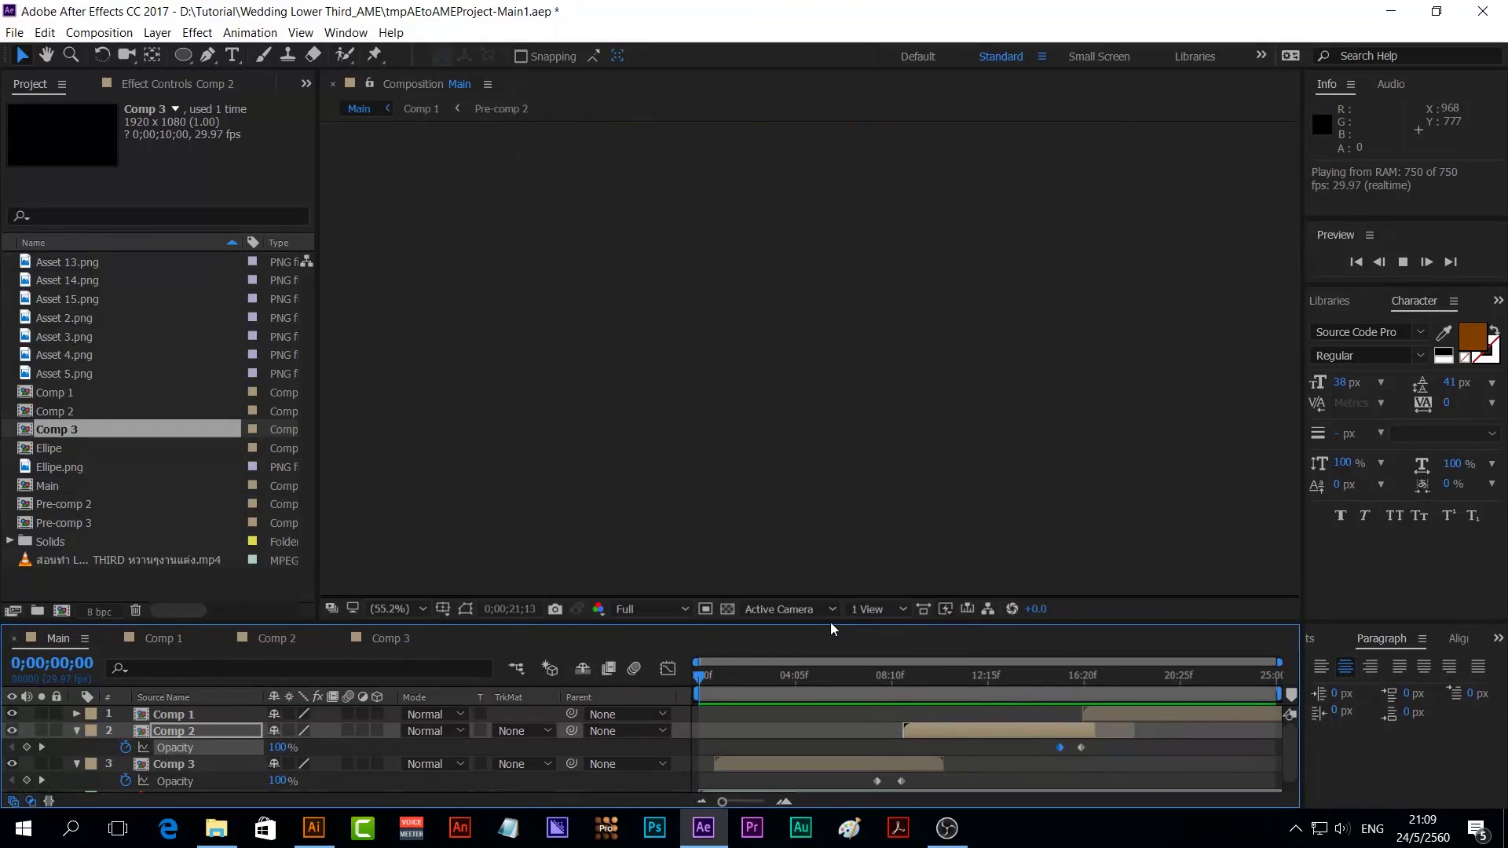